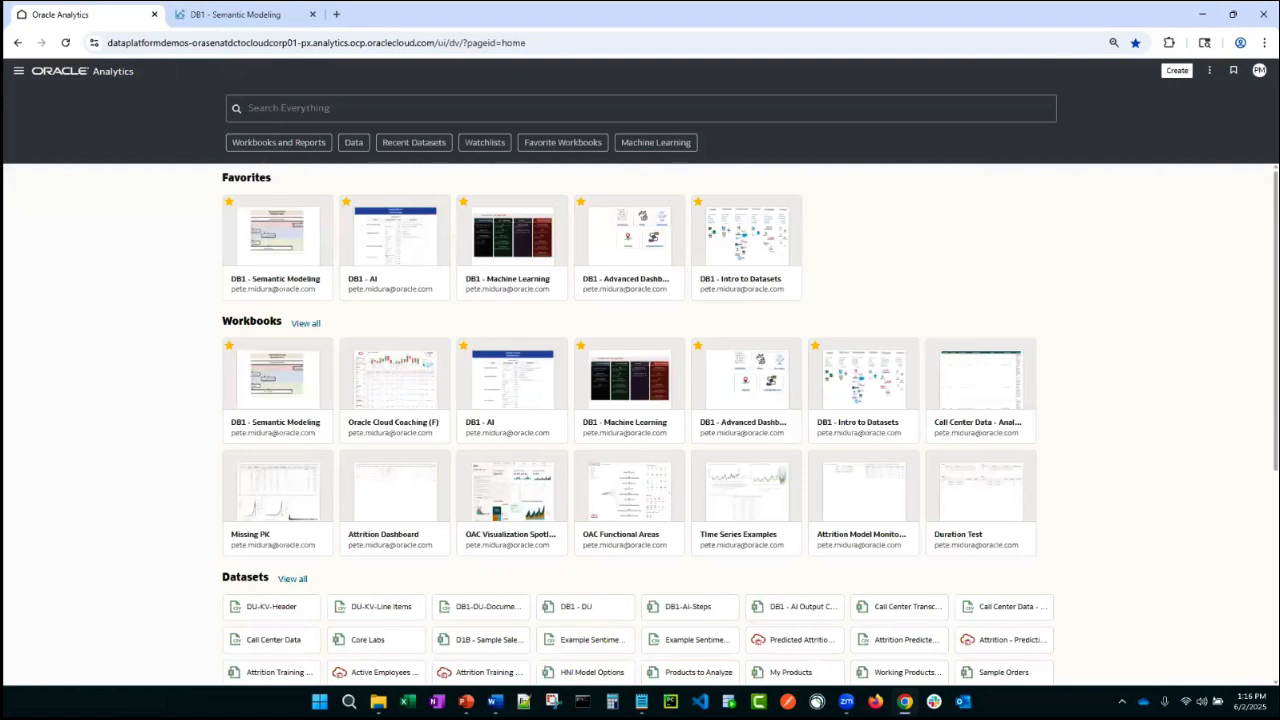
- Create a new semantic model named Day One and Beyond
left_click(1177, 70)
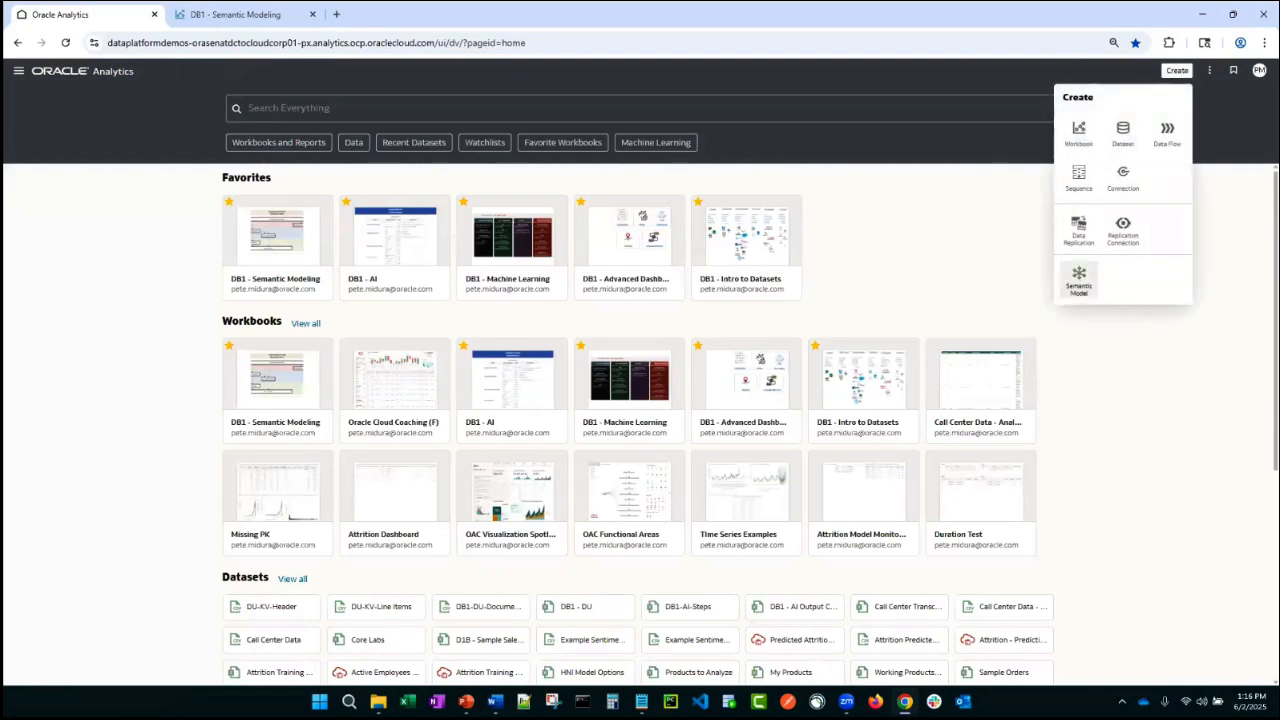
left_click(1079, 278)
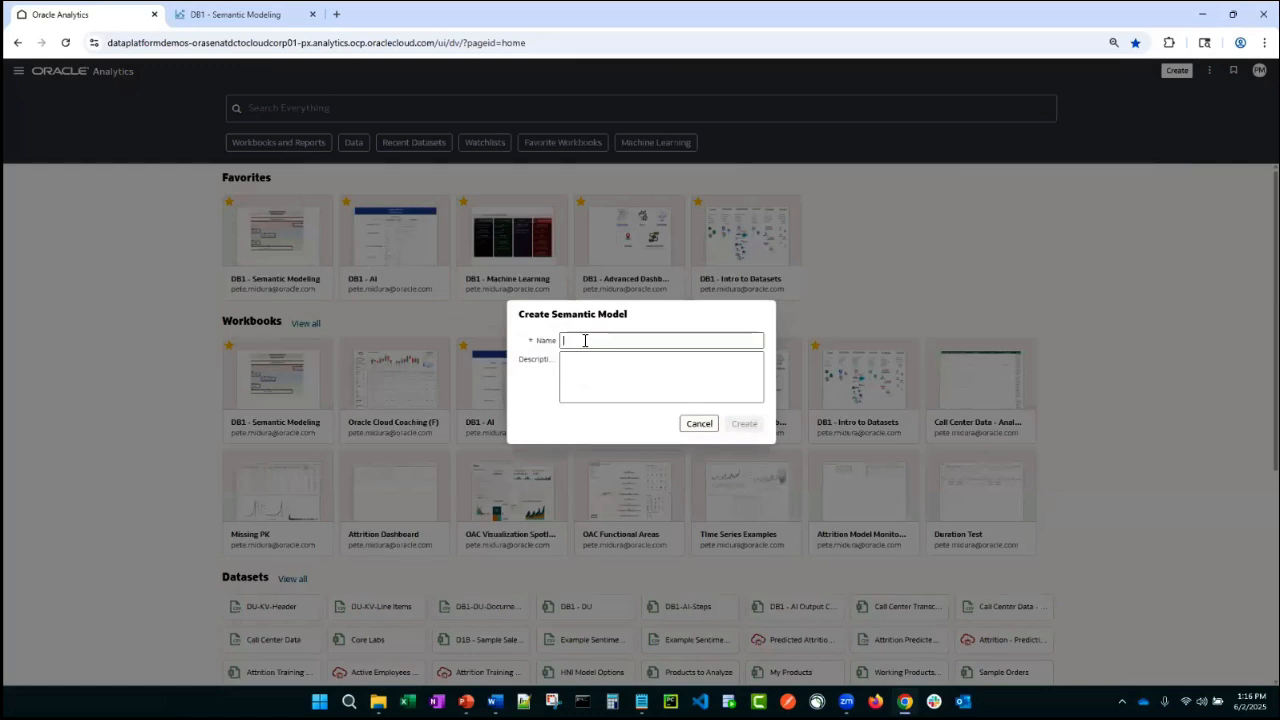
type("Day One")
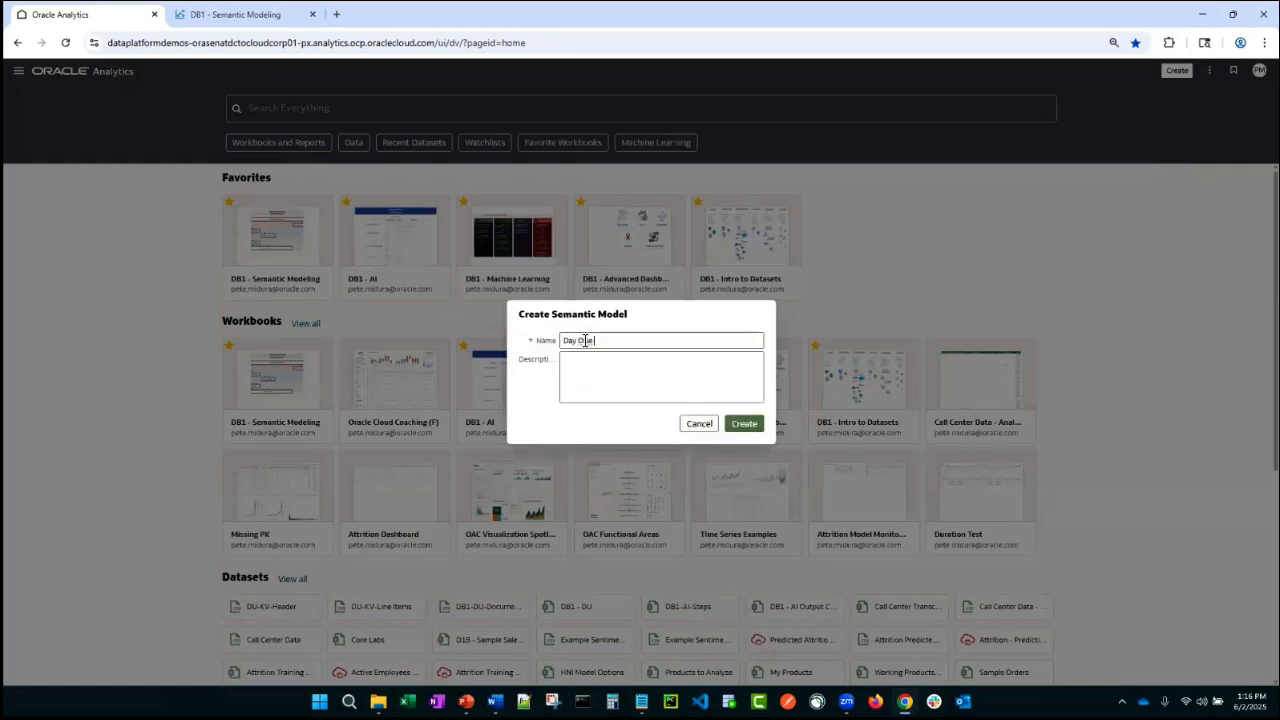
type(" and Beyond")
left_click(745, 424)
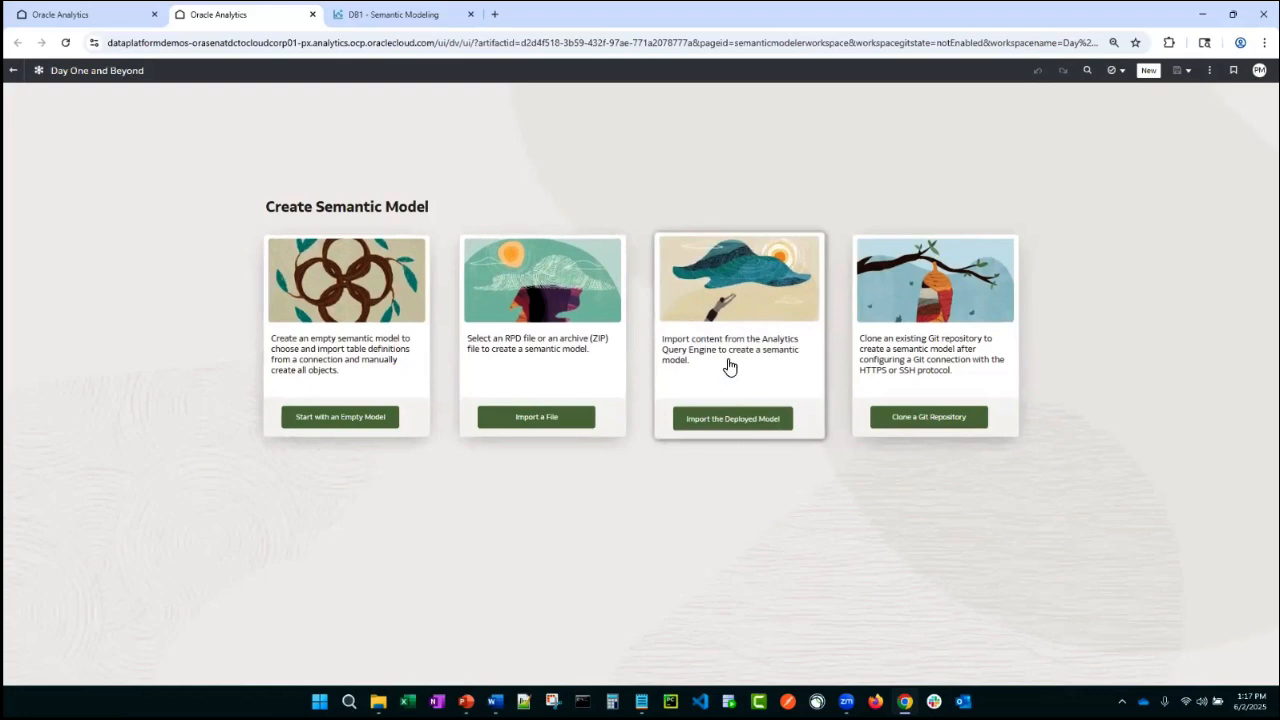
- Open the OAC Day One and Beyond - Current Model semantic model and expand its Corporate Sales subject area
left_click(14, 75)
left_click(18, 75)
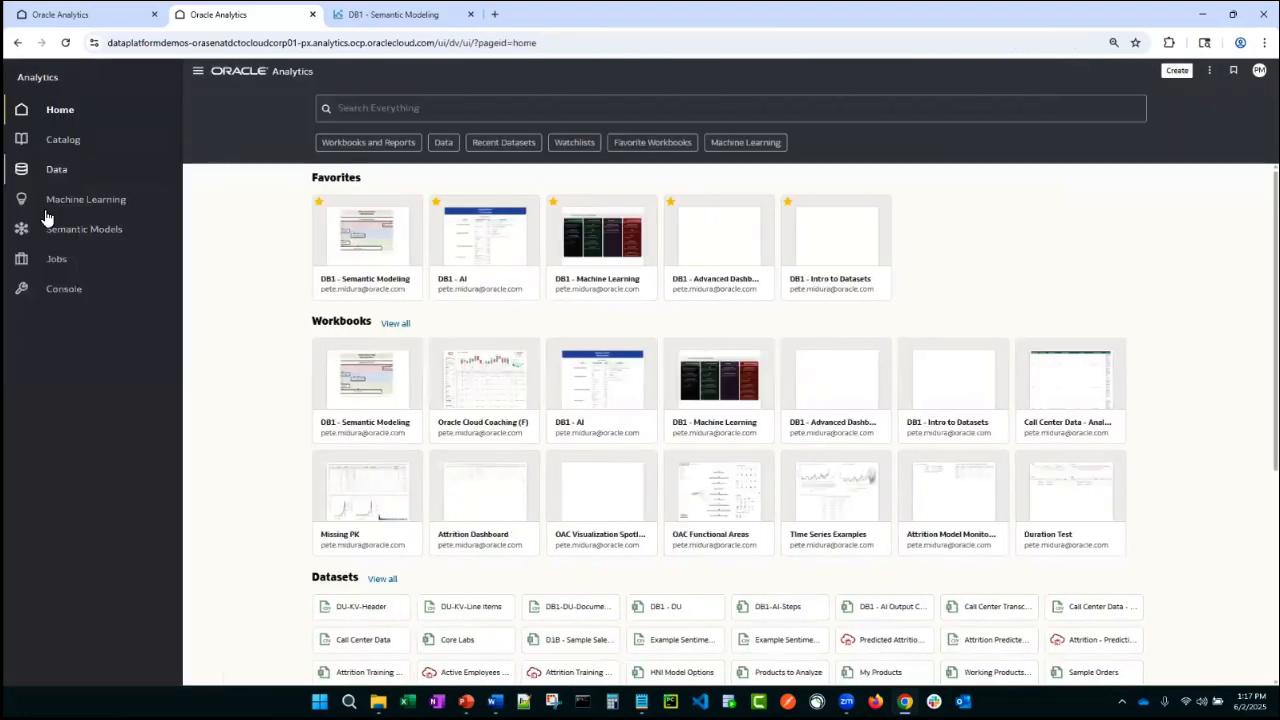
left_click(20, 230)
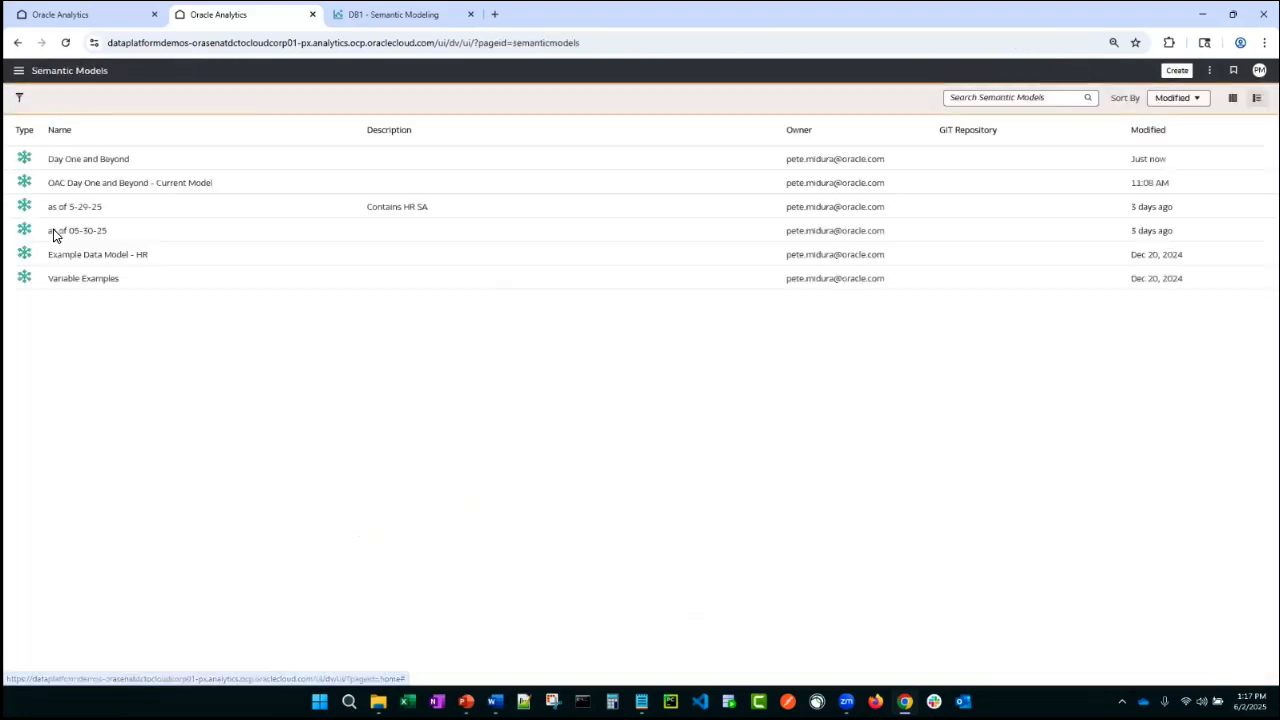
left_click(240, 192)
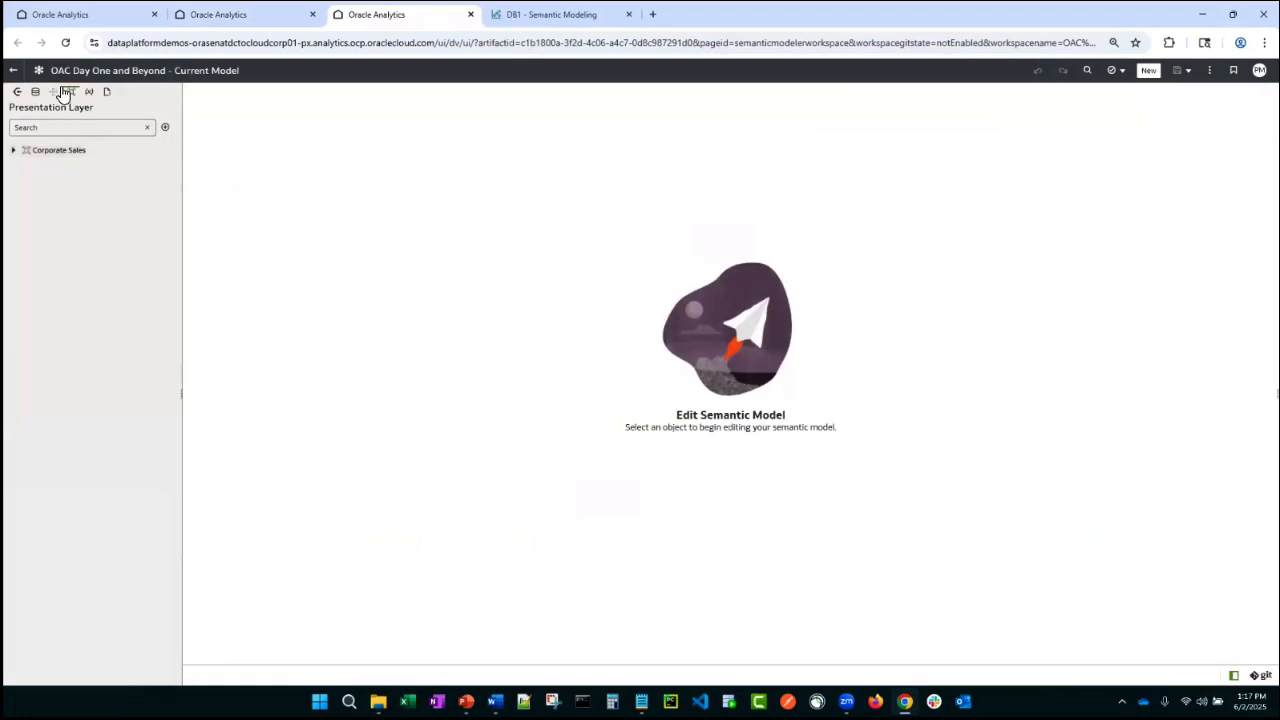
left_click(14, 151)
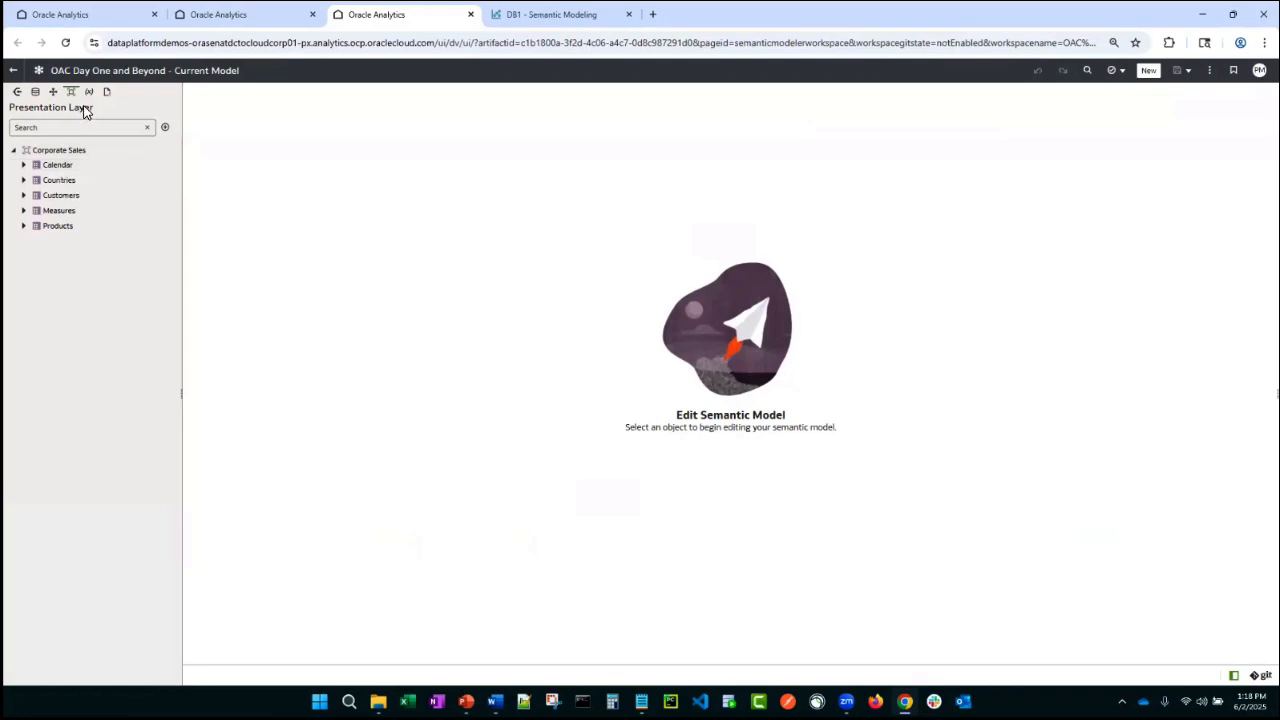
- Reopen the Day One and Beyond semantic model and start it as an empty model
left_click(13, 77)
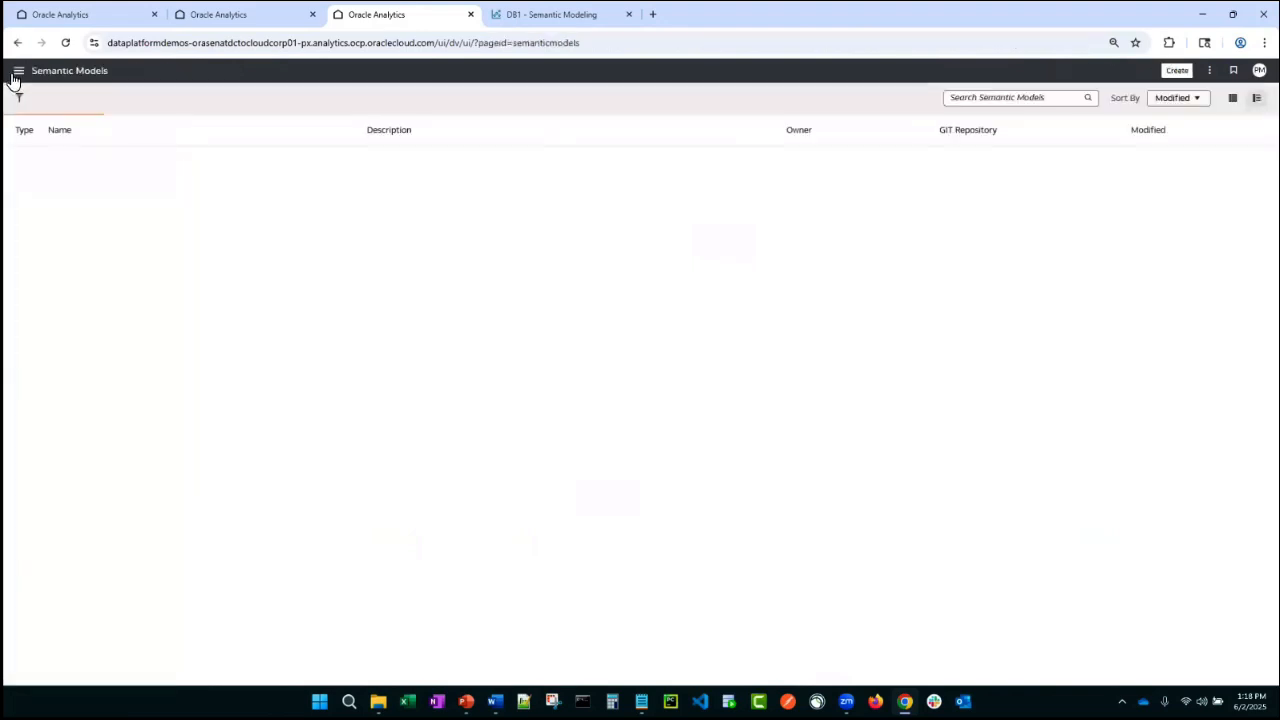
left_click(66, 160)
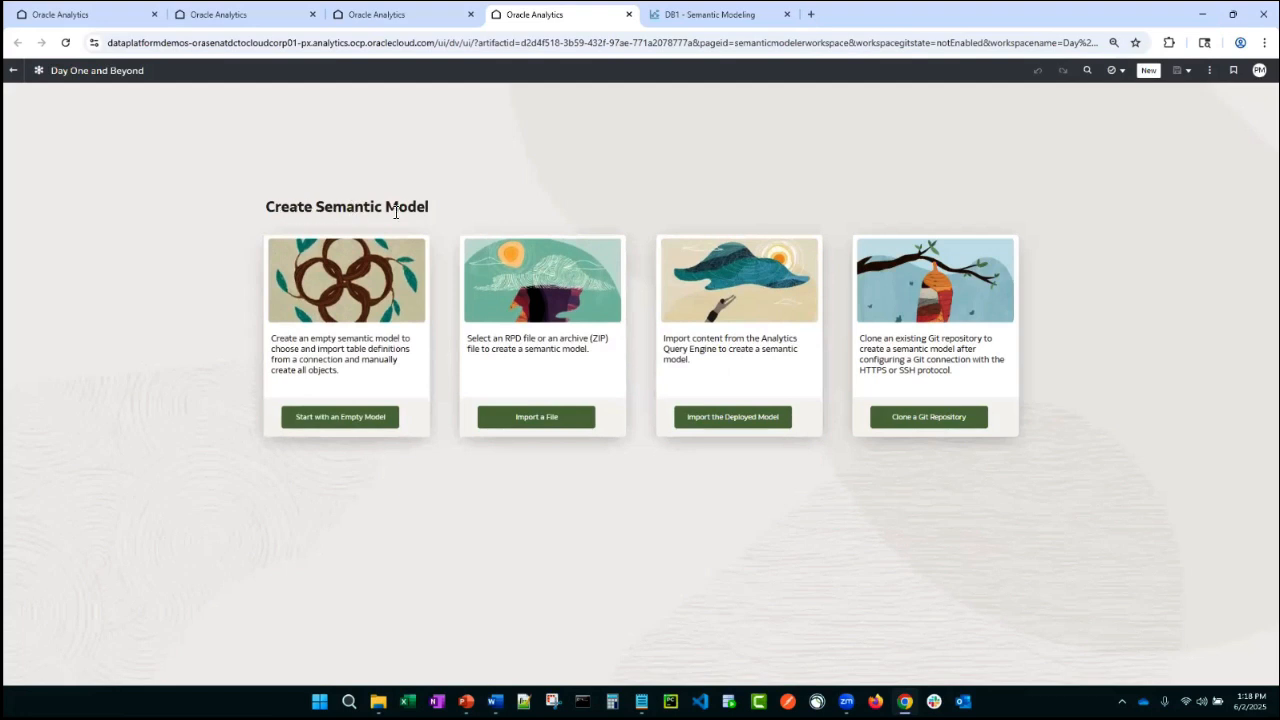
left_click(338, 421)
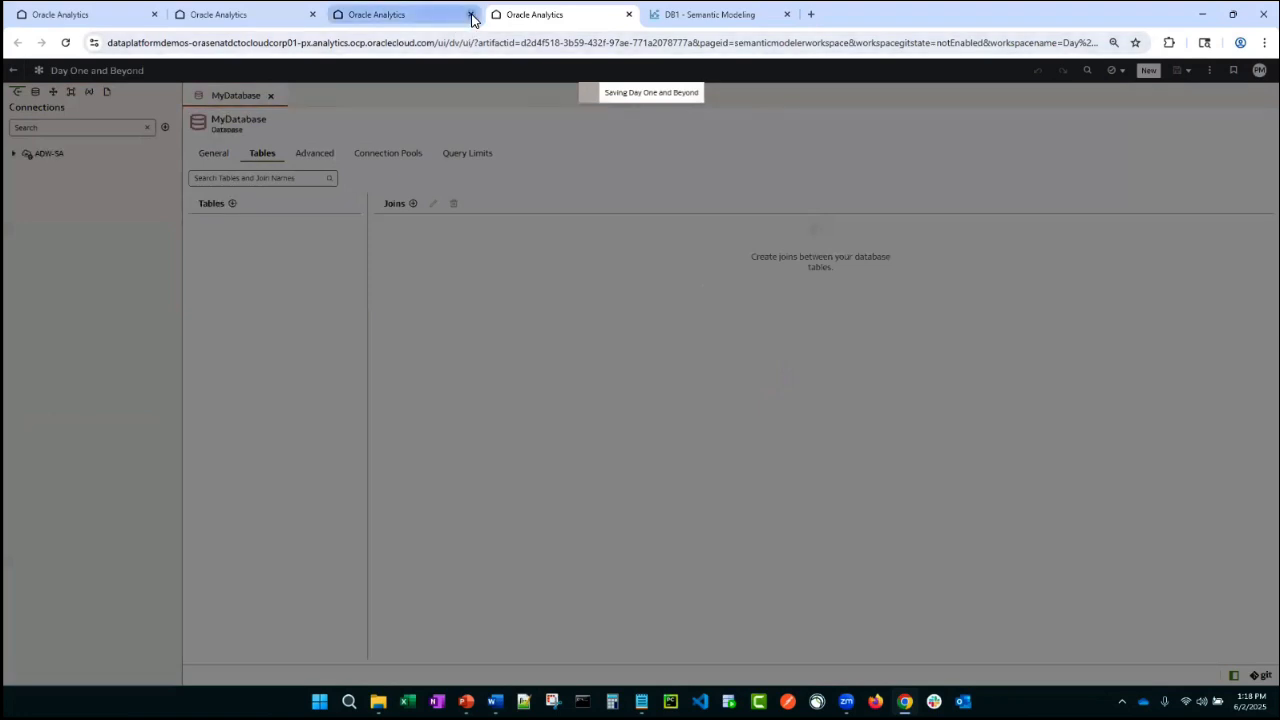
- Close the extra browser tabs and the MyDatabase editor
left_click(312, 14)
left_click(312, 14)
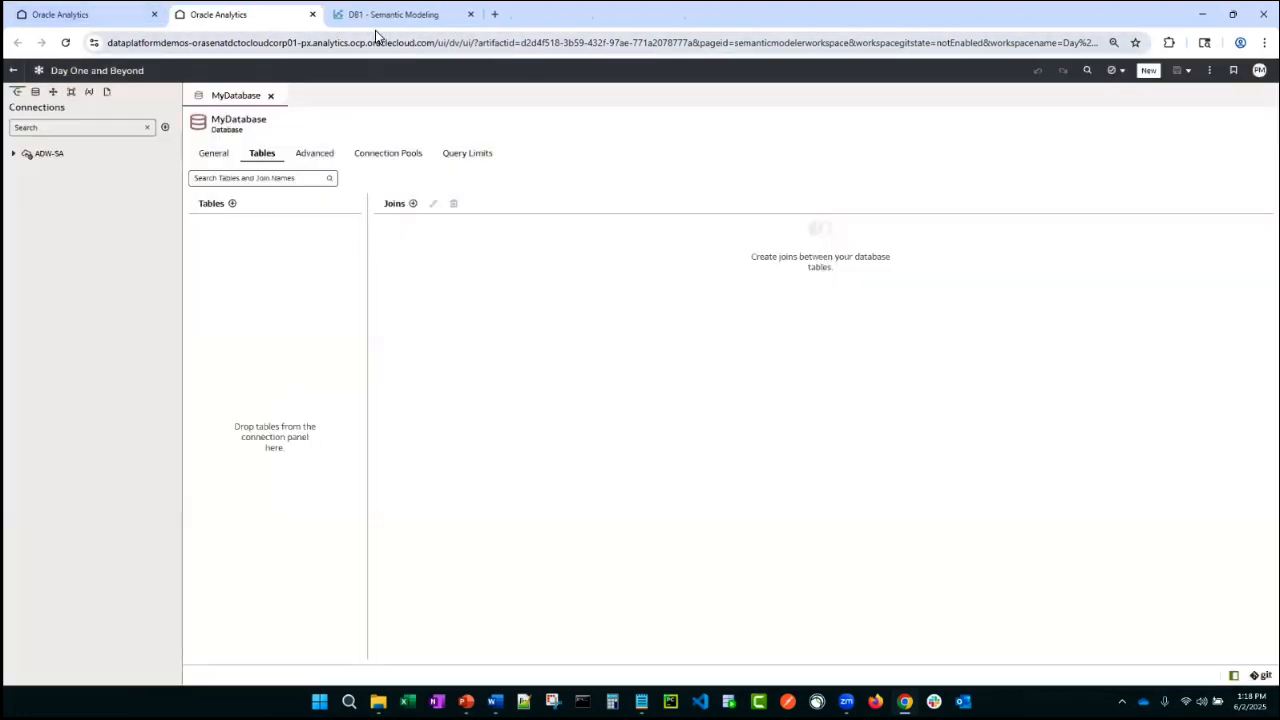
left_click(270, 95)
- Delete the default MyDatabase database from the Physical Layer
left_click(35, 92)
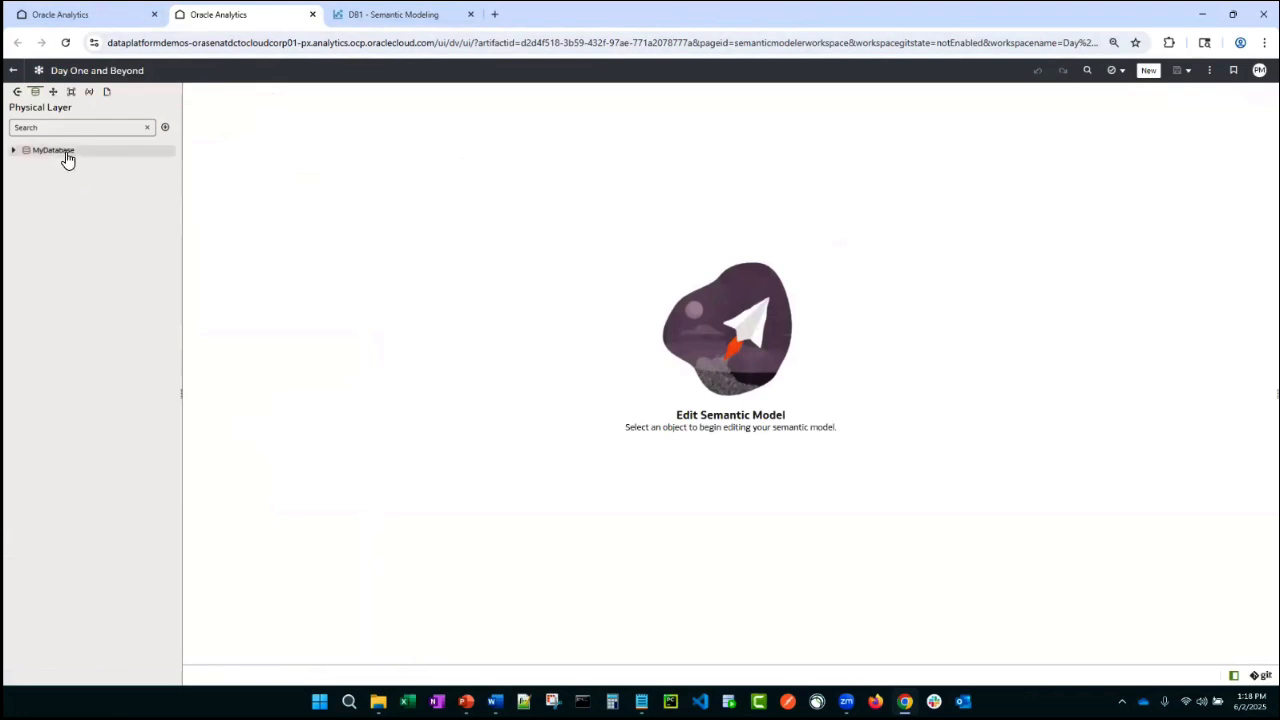
right_click(62, 151)
left_click(110, 306)
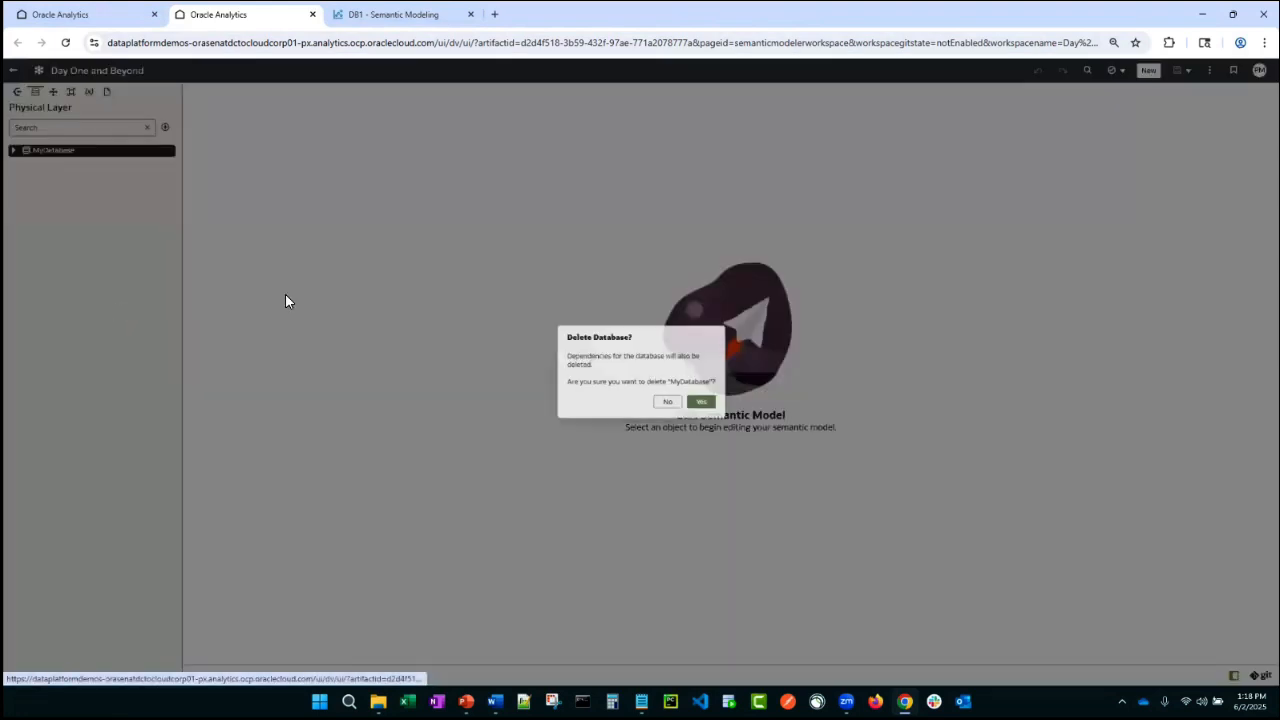
left_click(716, 410)
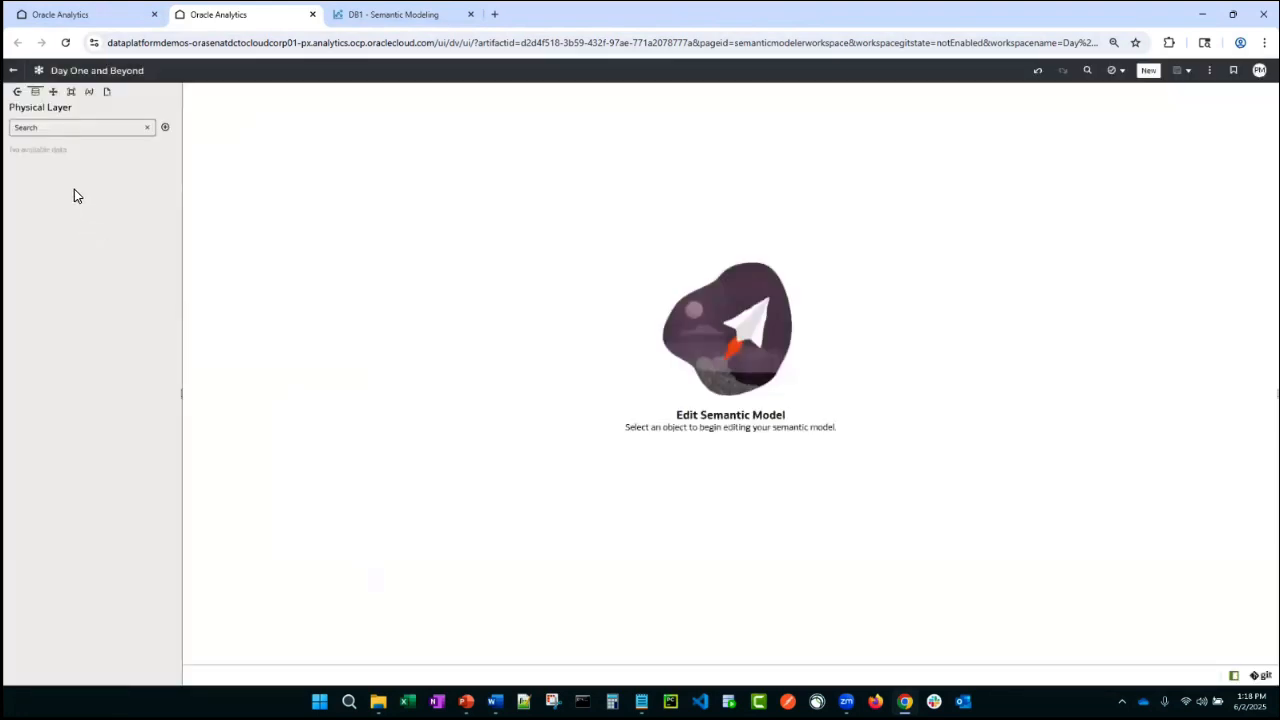
- Create an Oracle Autonomous Data Warehouse connection named ADW 23ai - System Connection
left_click(17, 92)
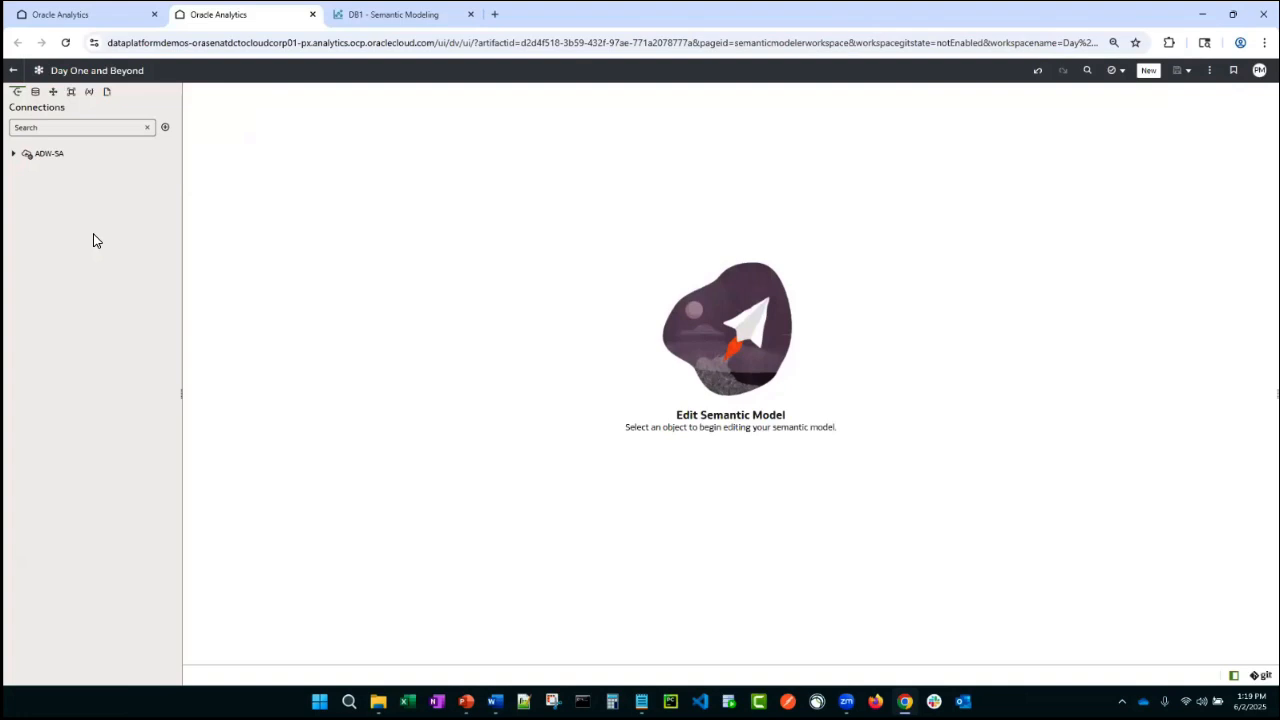
left_click(166, 130)
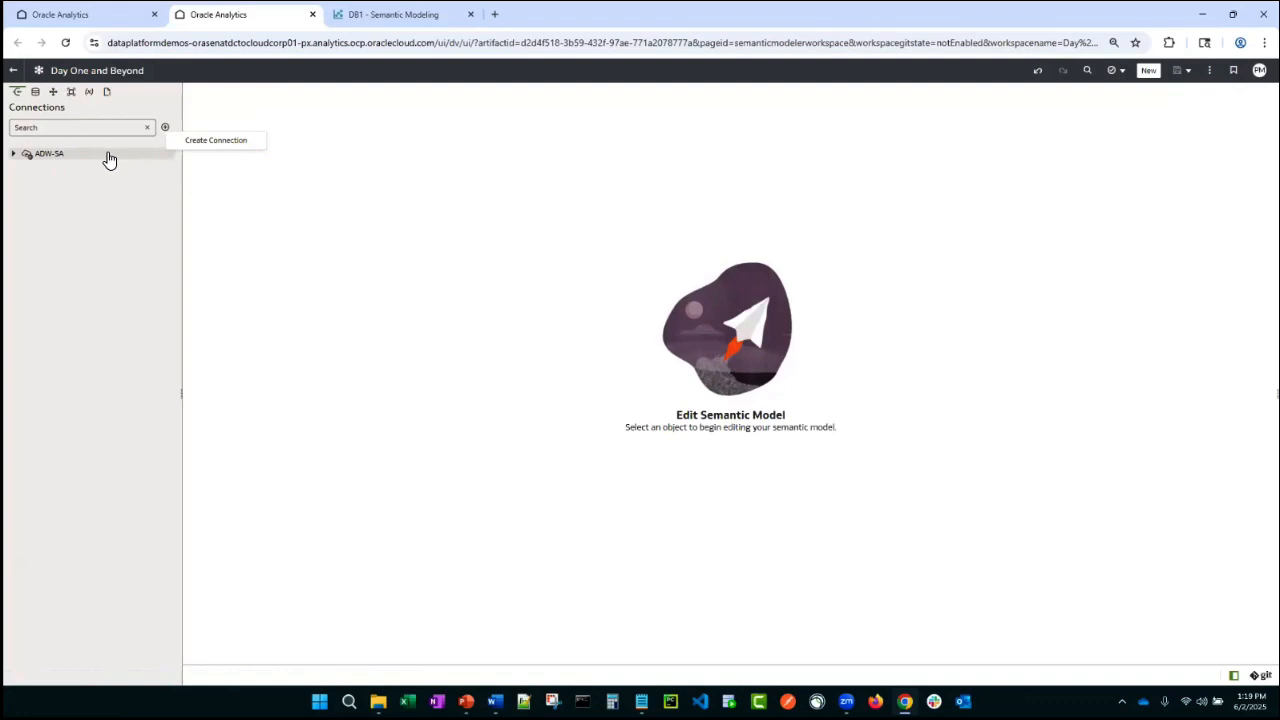
left_click(221, 143)
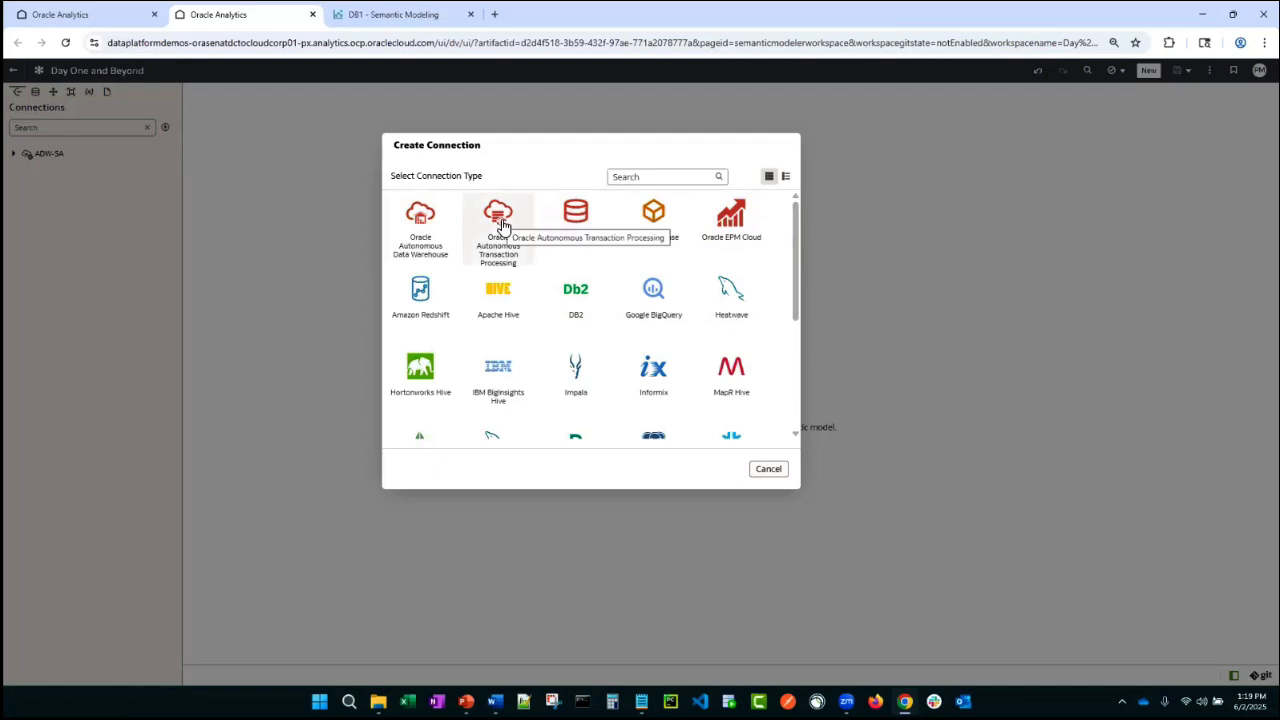
left_click(421, 218)
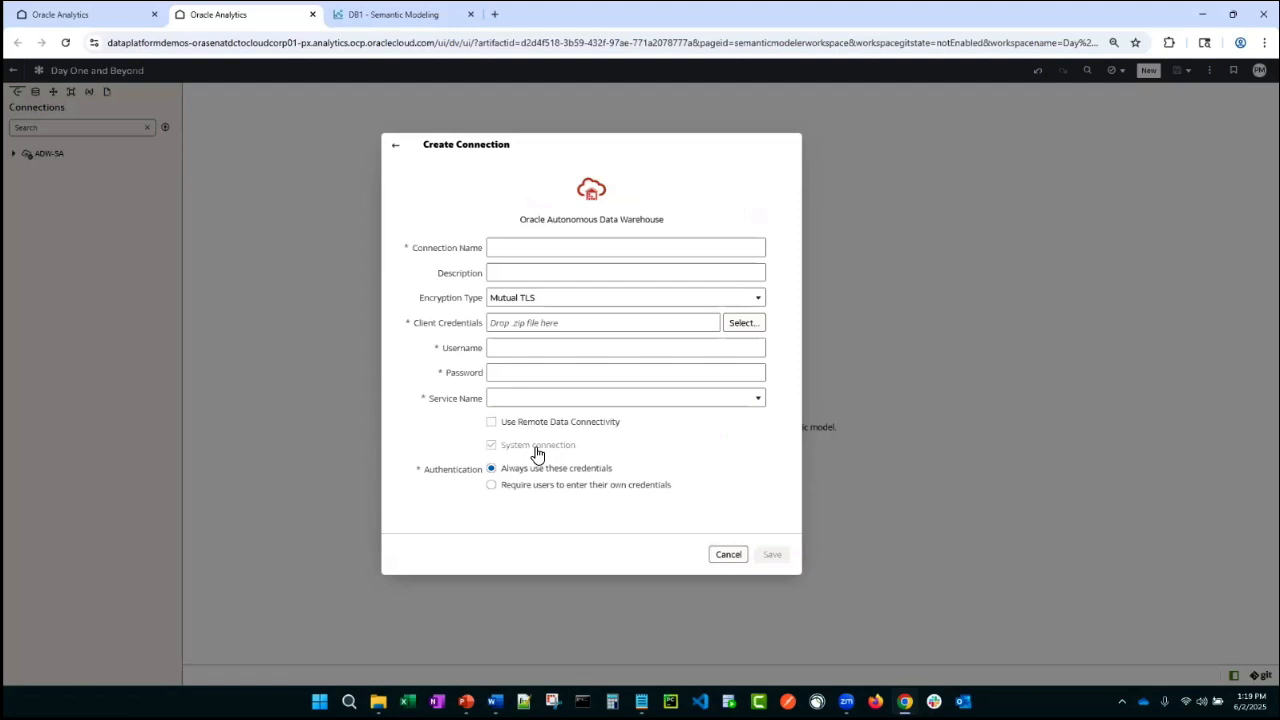
left_click(538, 254)
type("ADW 25")
type("ai - System Connection")
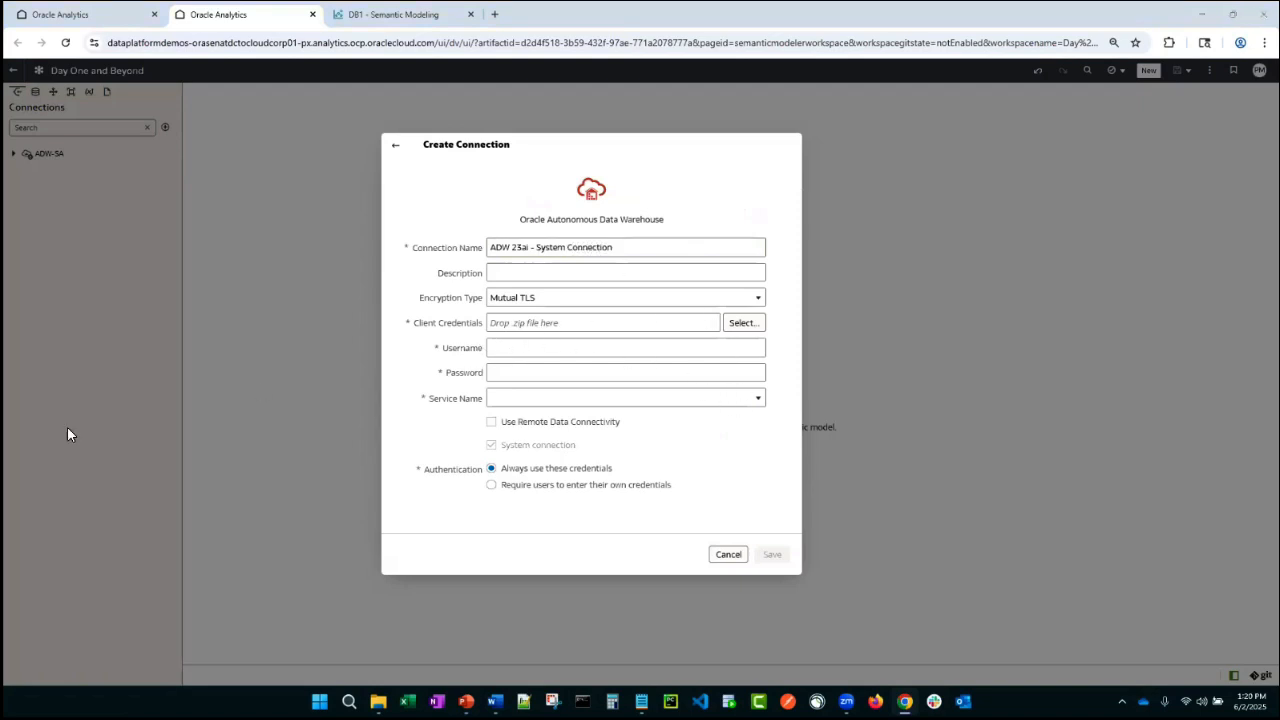
- Load the cwallet.sso client credentials file and choose the oracle23ai_low service name
left_click_drag(67, 426, 597, 326)
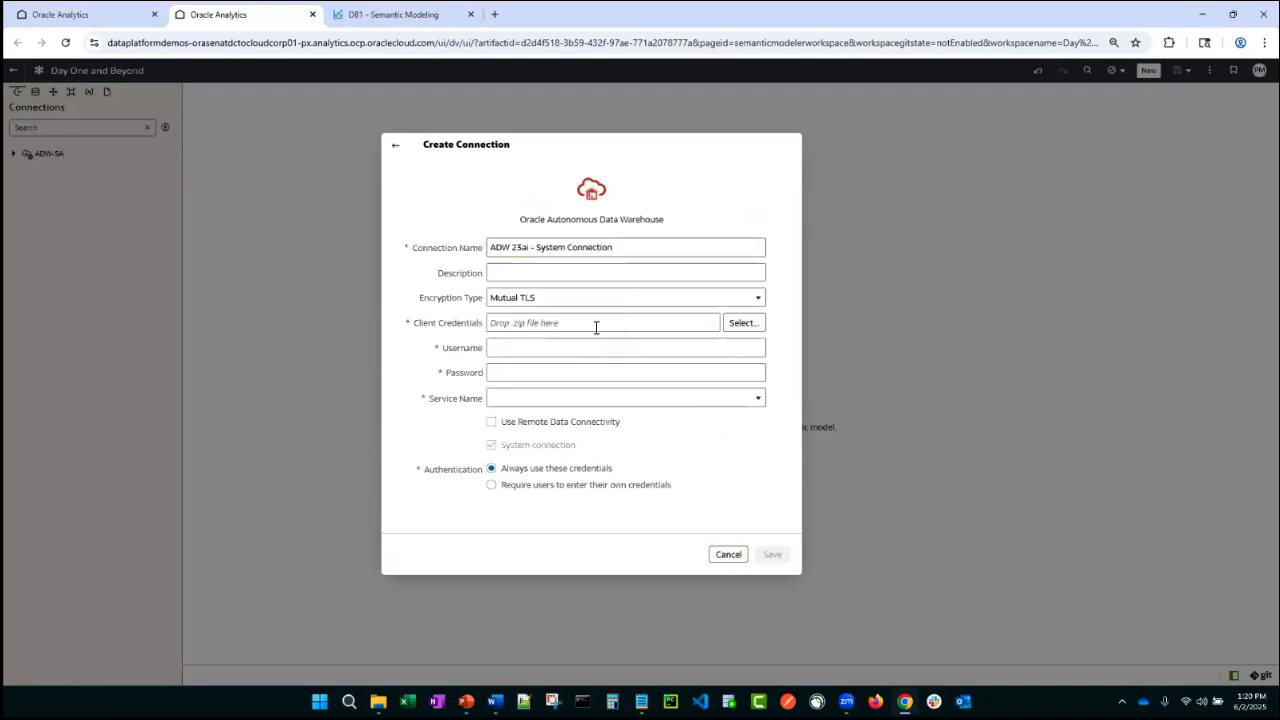
left_click(557, 400)
left_click(550, 432)
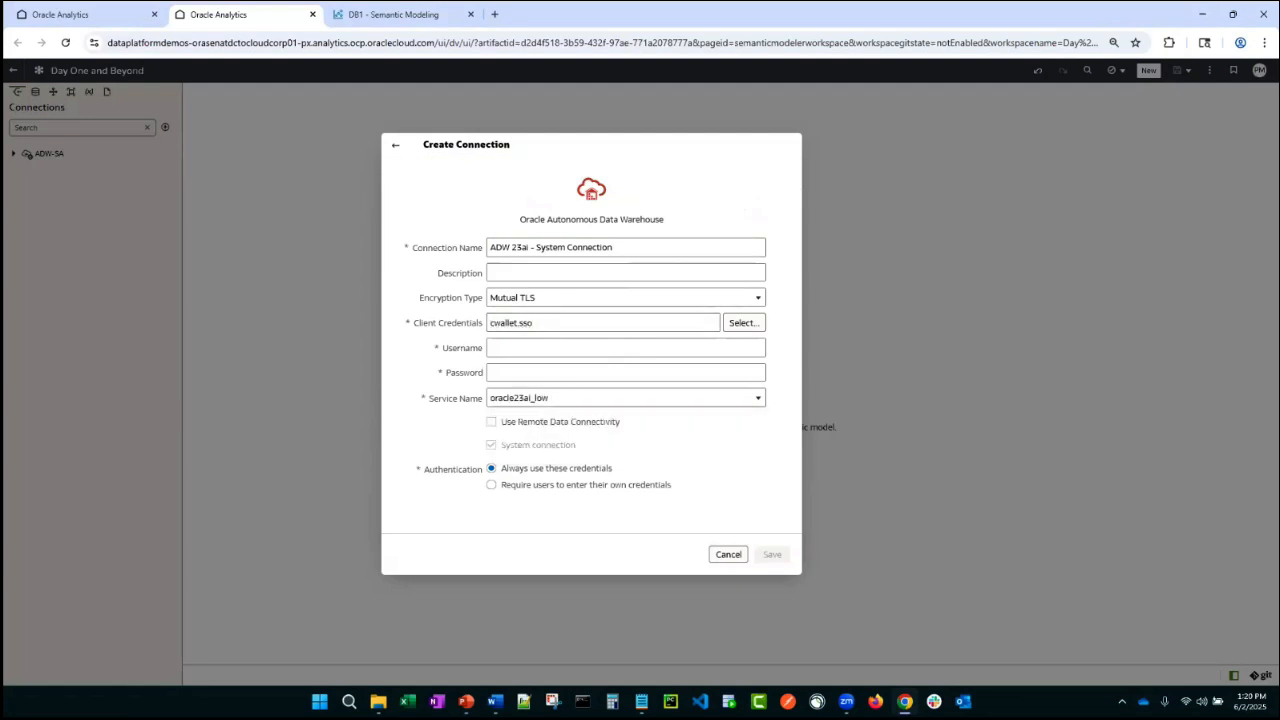
- Paste the SM_DEMO username and the database password into the connection
key("alt+Tab")
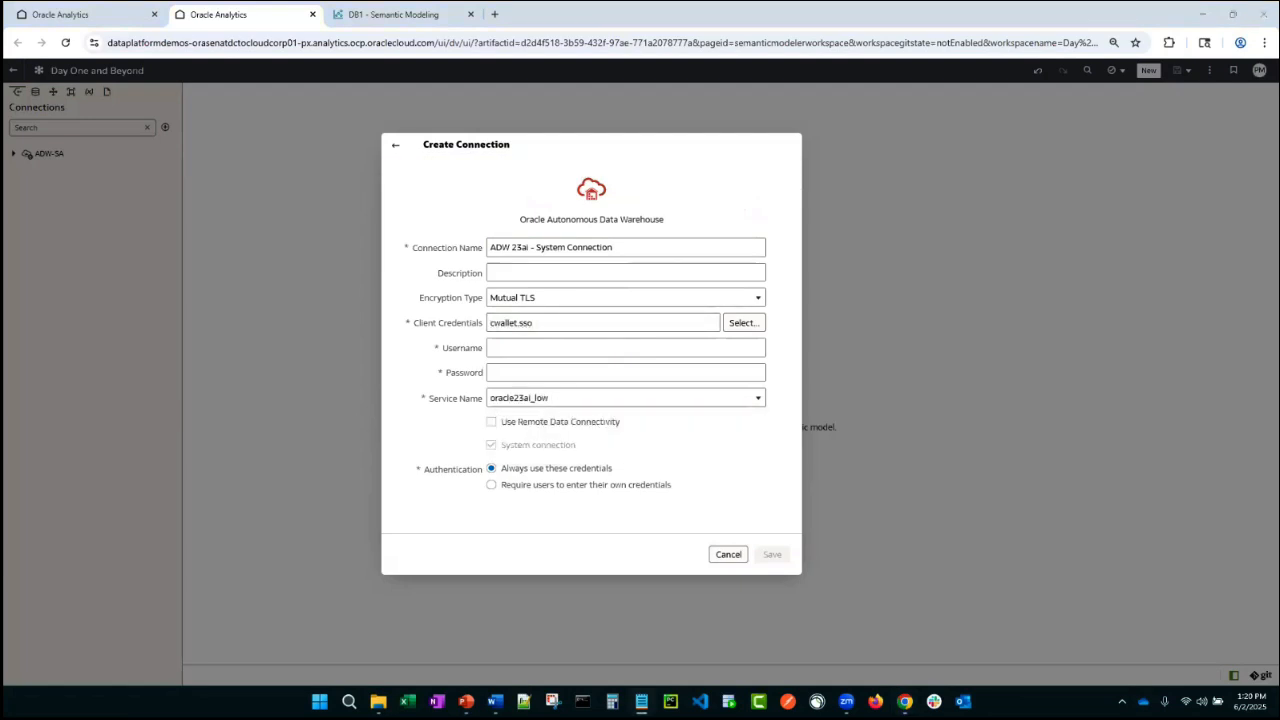
left_click(563, 351)
type("SM_DEMO")
key("alt+Tab")
left_click(501, 380)
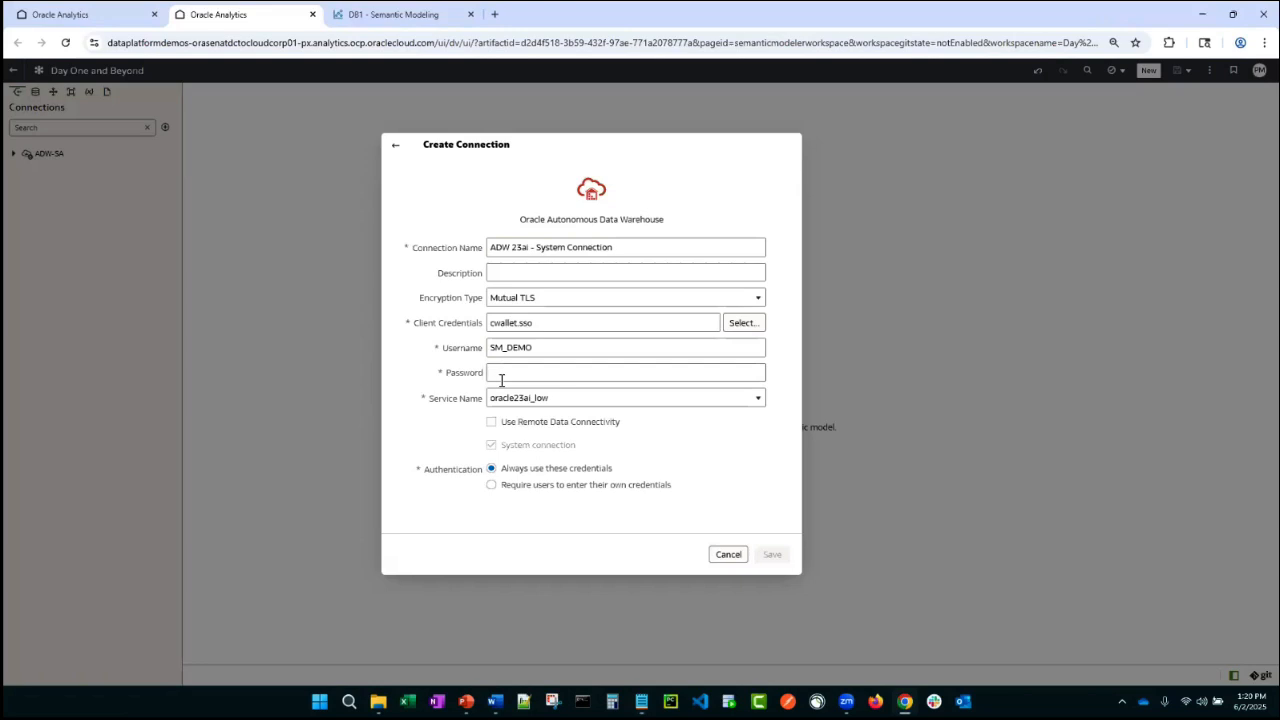
key("ctrl+v")
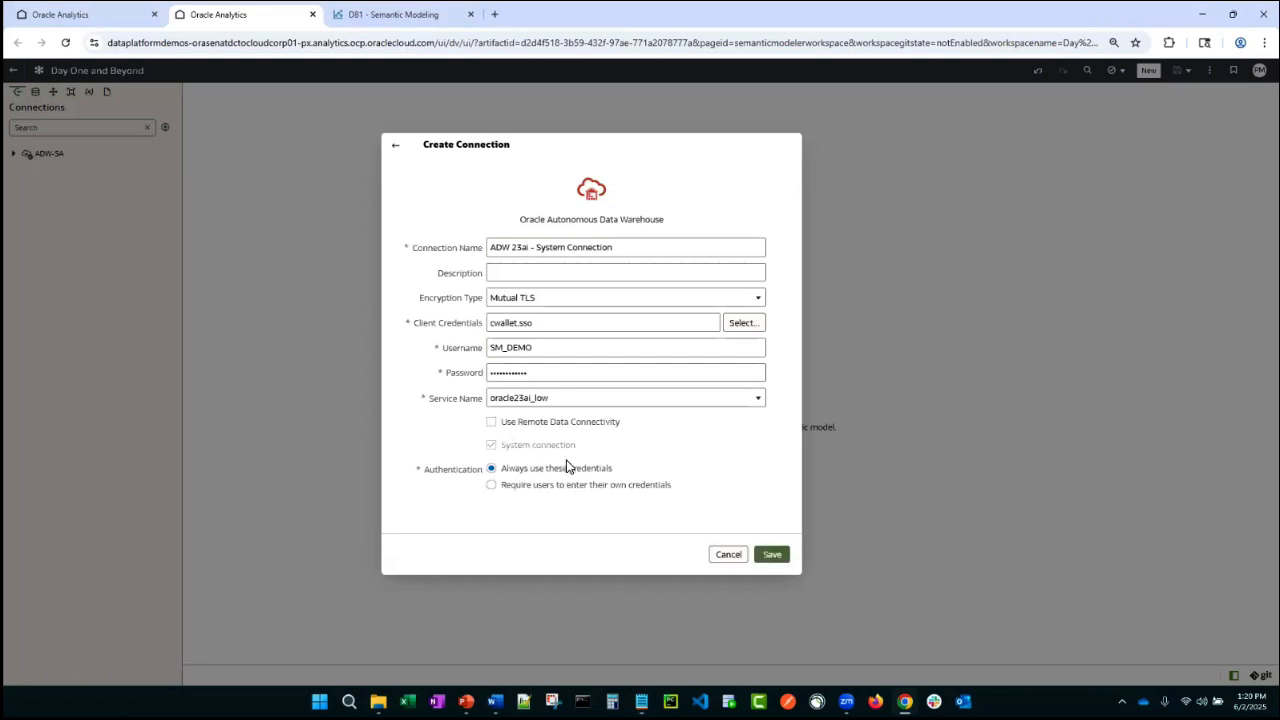
- Save the new ADW 23ai - System Connection connection
left_click(768, 555)
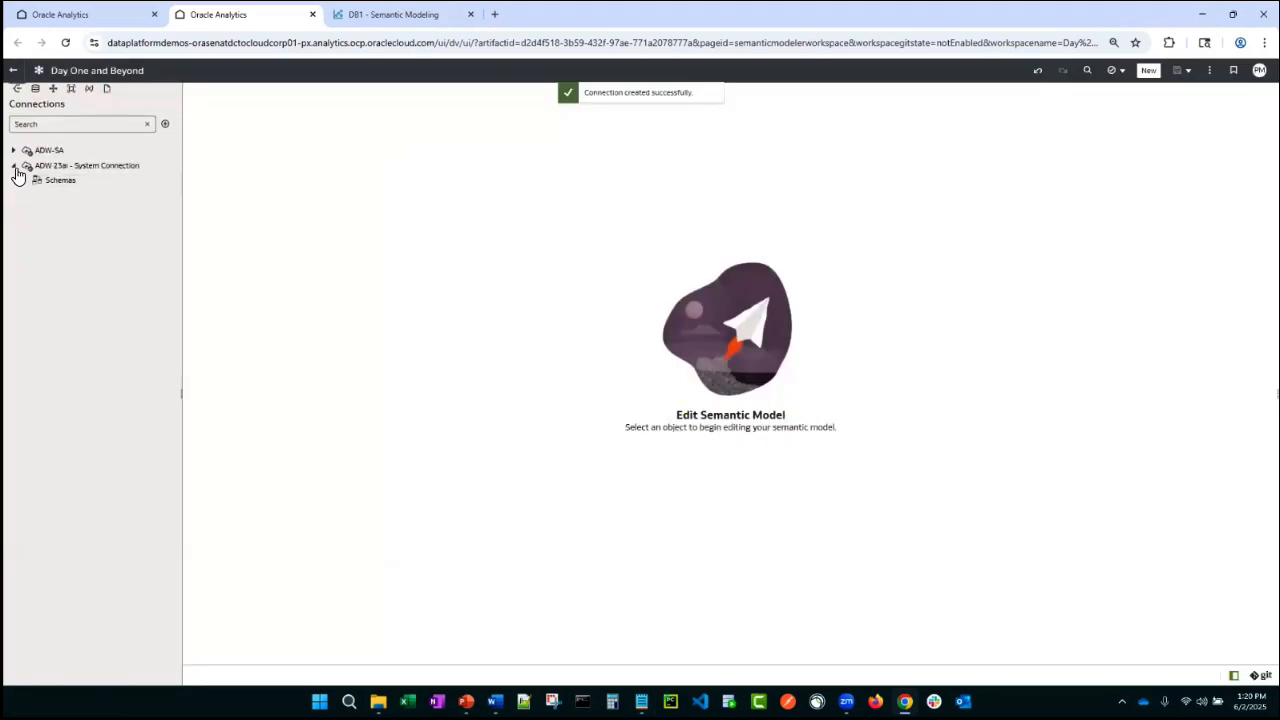
left_click(14, 166)
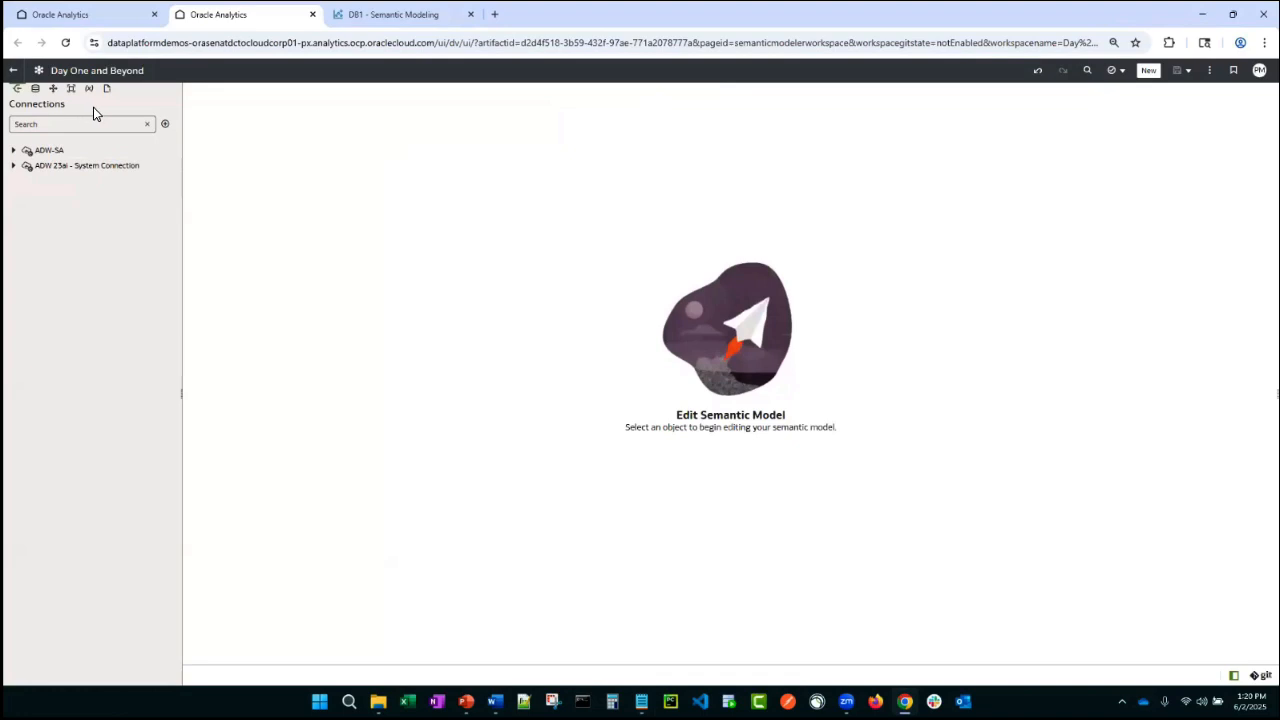
- Inspect the ADW 23ai - System Connection properties in the Data connections list
left_click(120, 15)
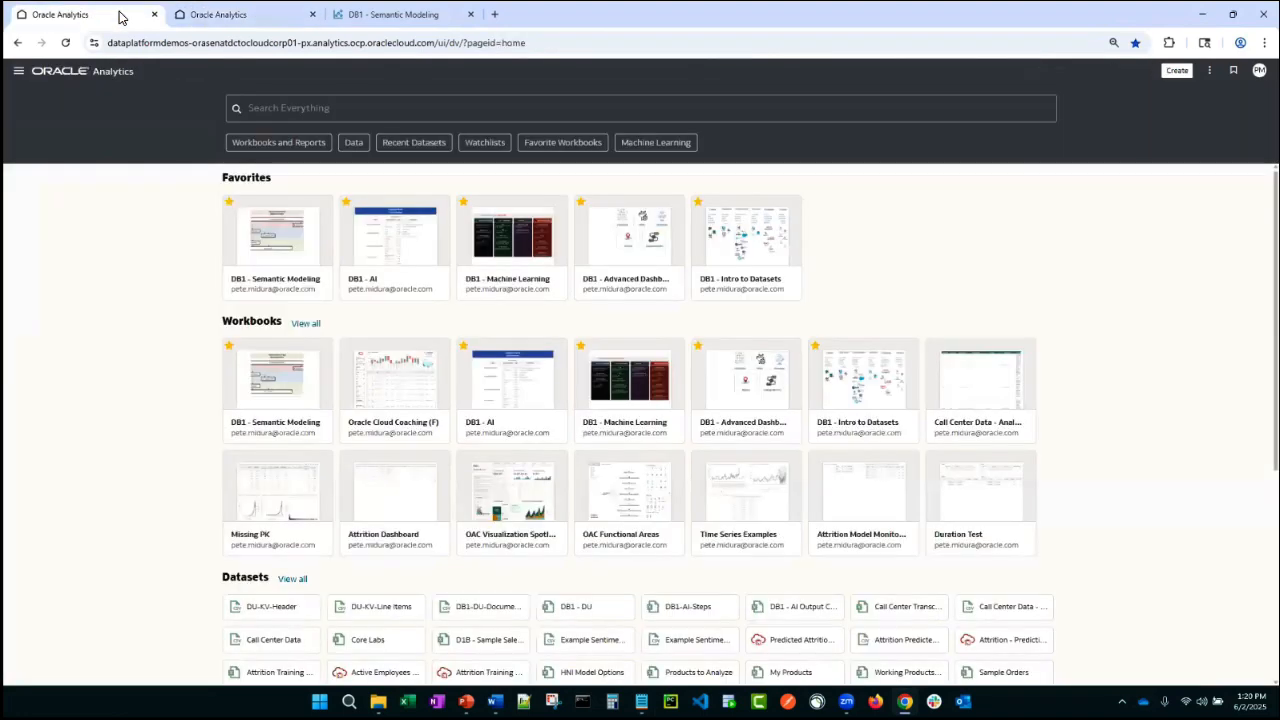
left_click(19, 74)
left_click(51, 167)
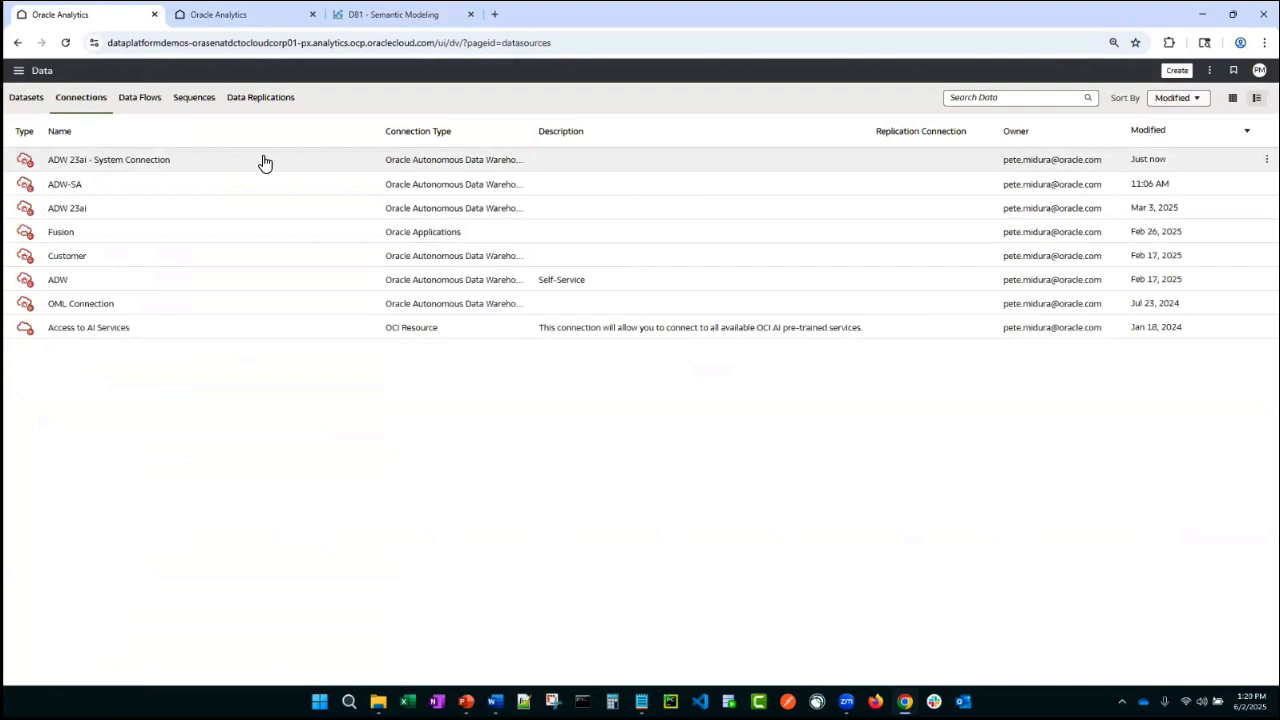
right_click(265, 162)
left_click(285, 183)
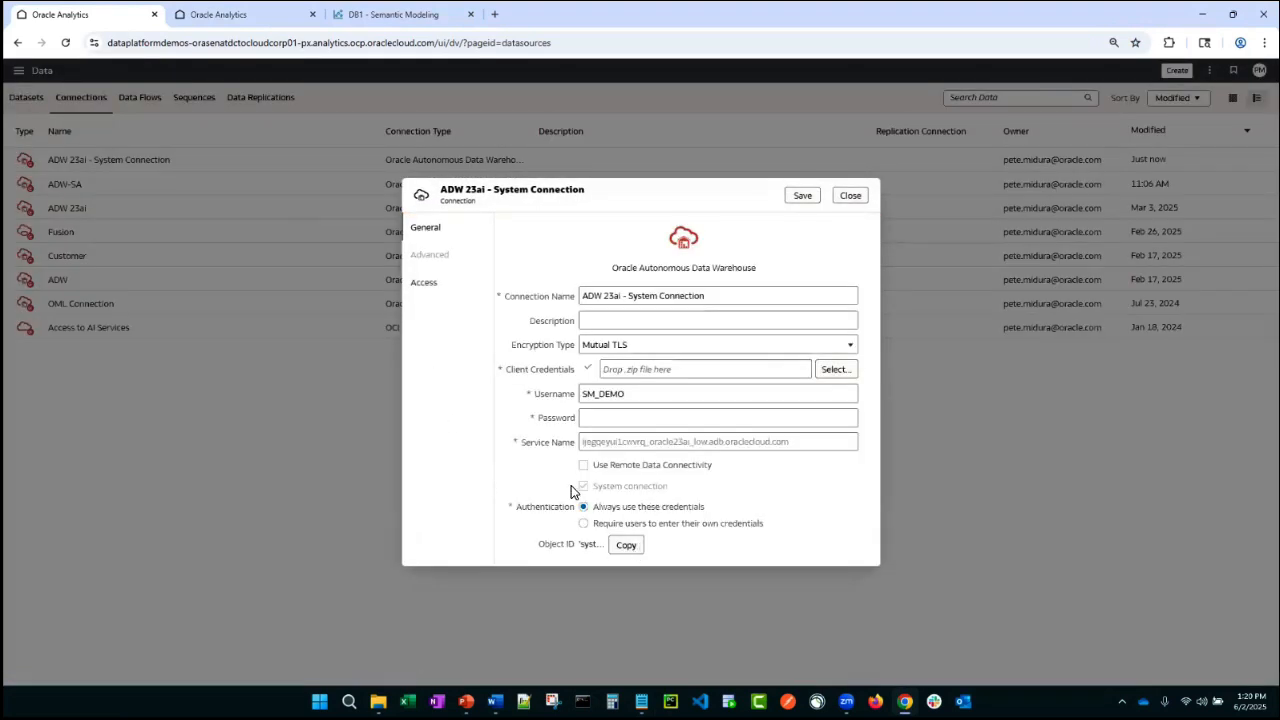
left_click(858, 198)
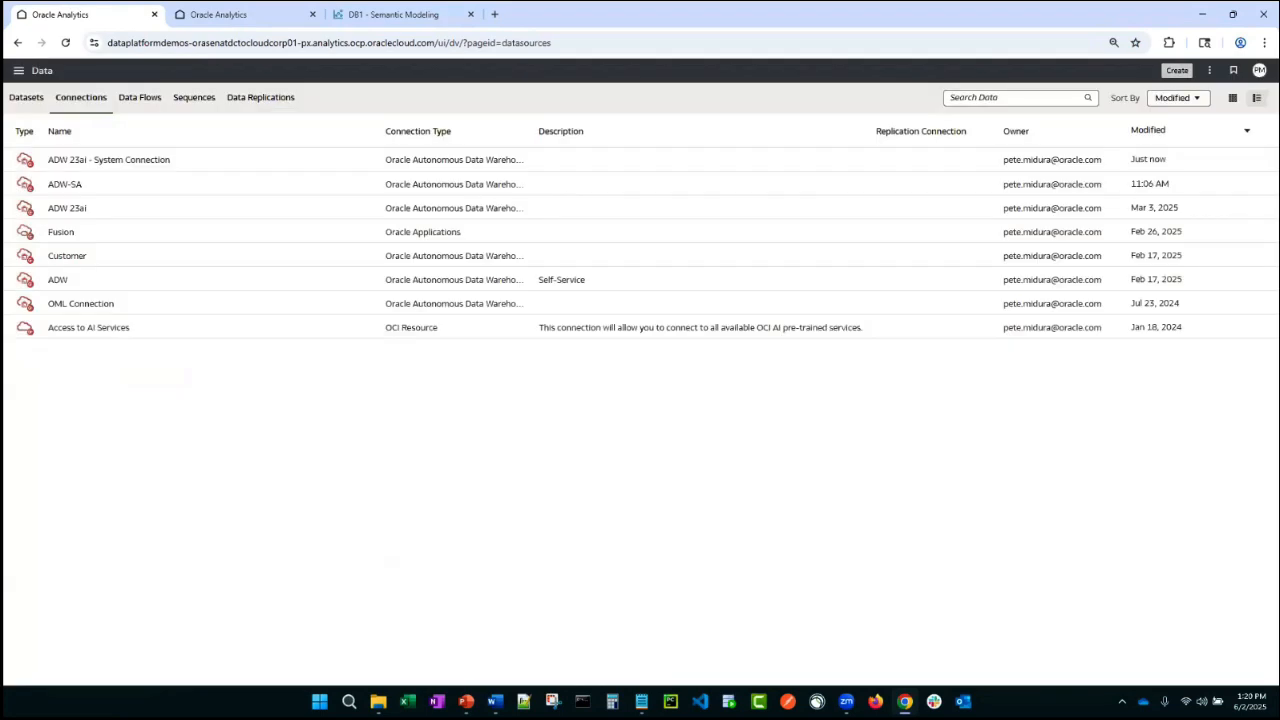
left_click(1177, 70)
left_click(1123, 178)
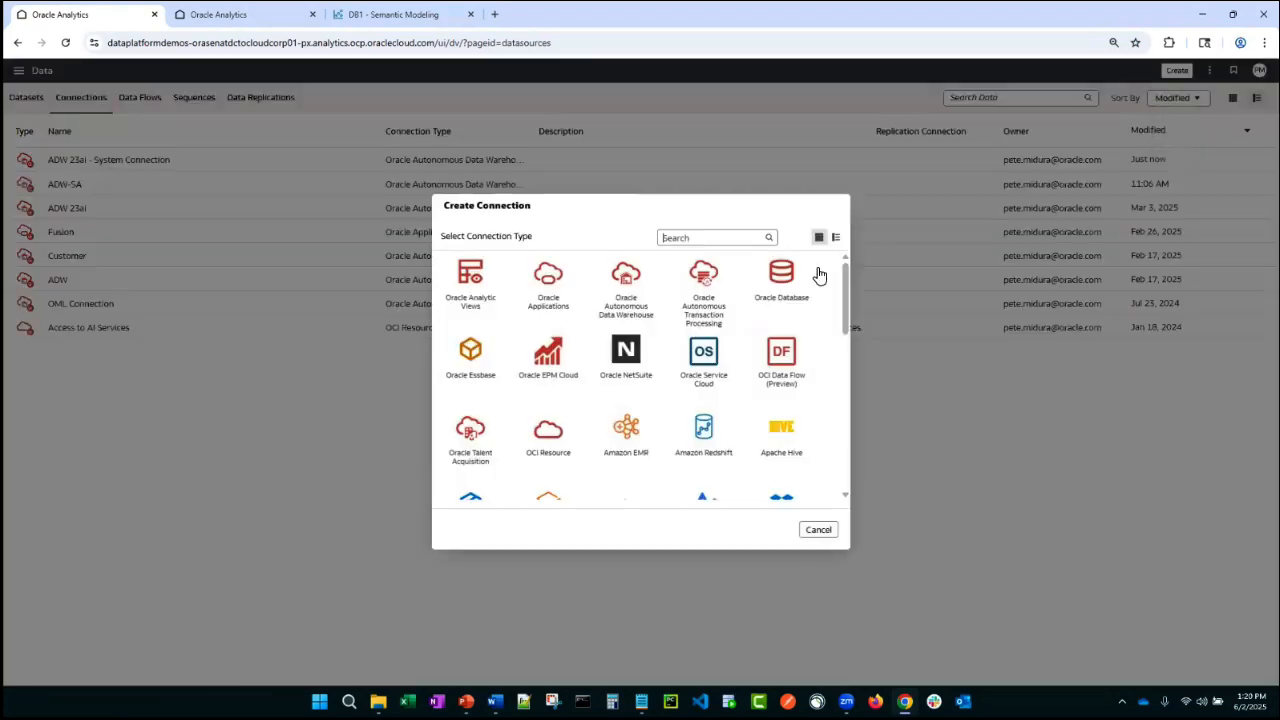
scroll(676, 338, "down", 5)
scroll(676, 338, "up", 5)
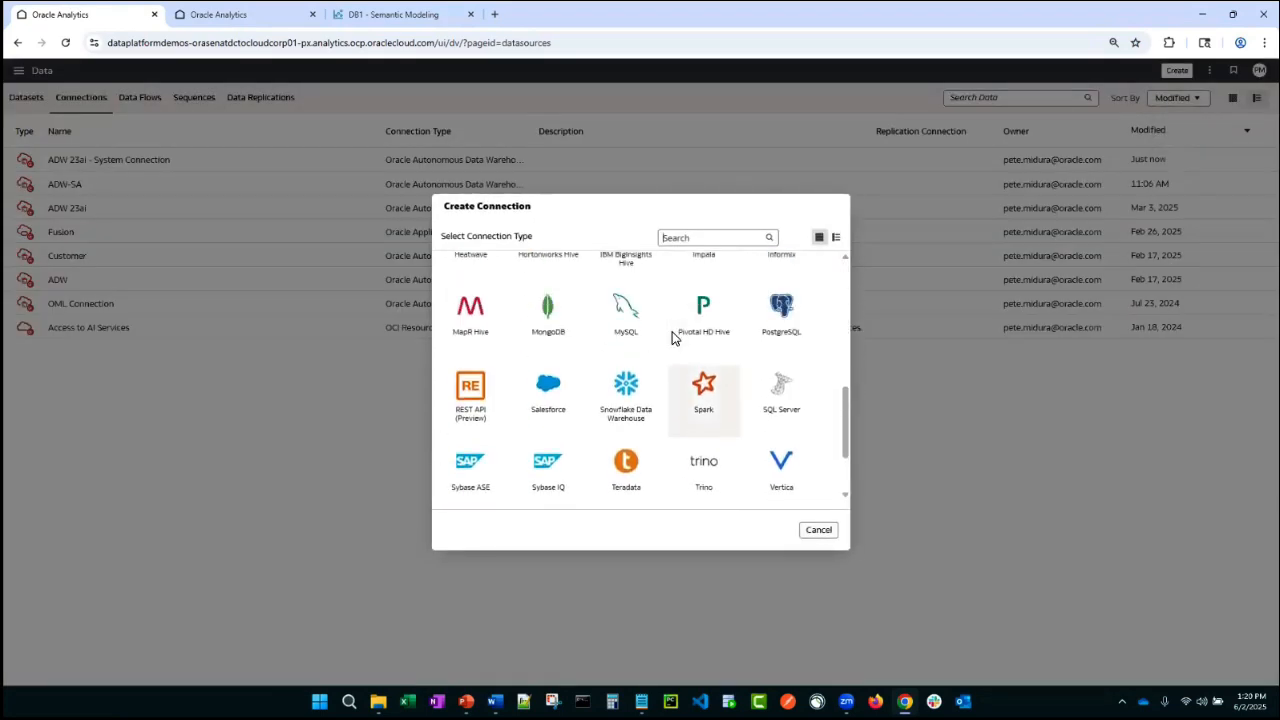
left_click(608, 300)
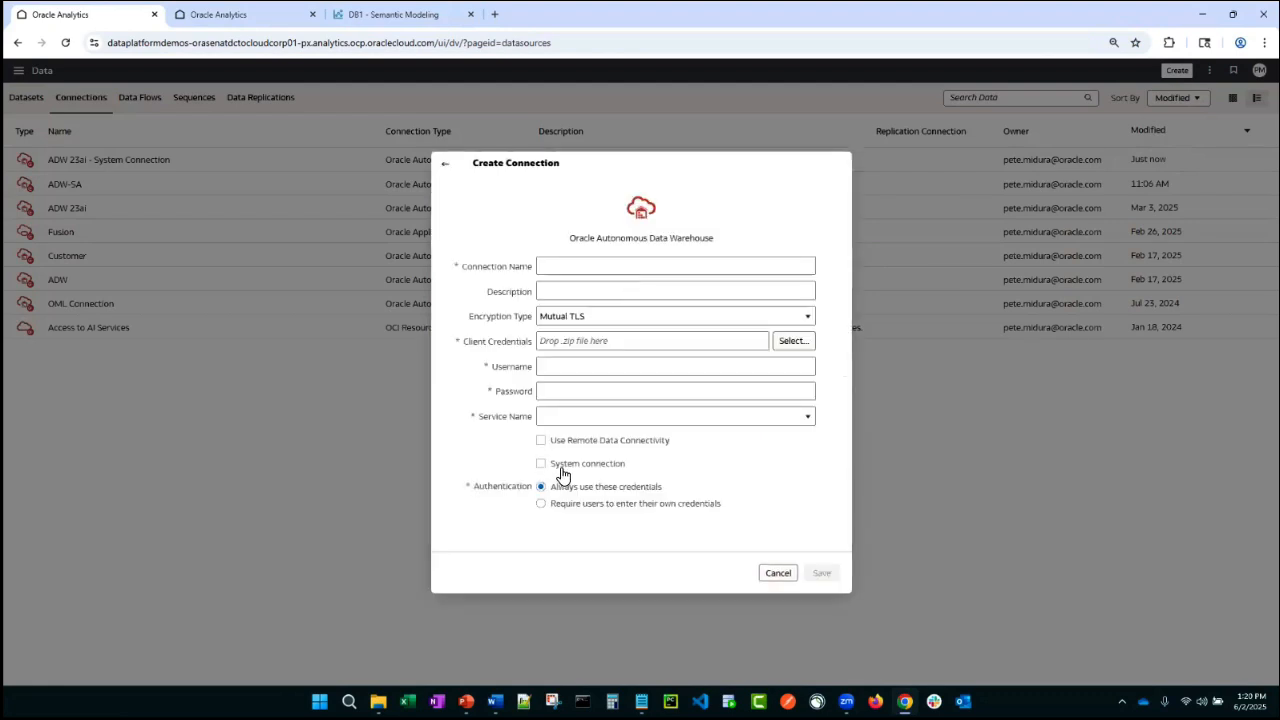
left_click(561, 466)
left_click(779, 574)
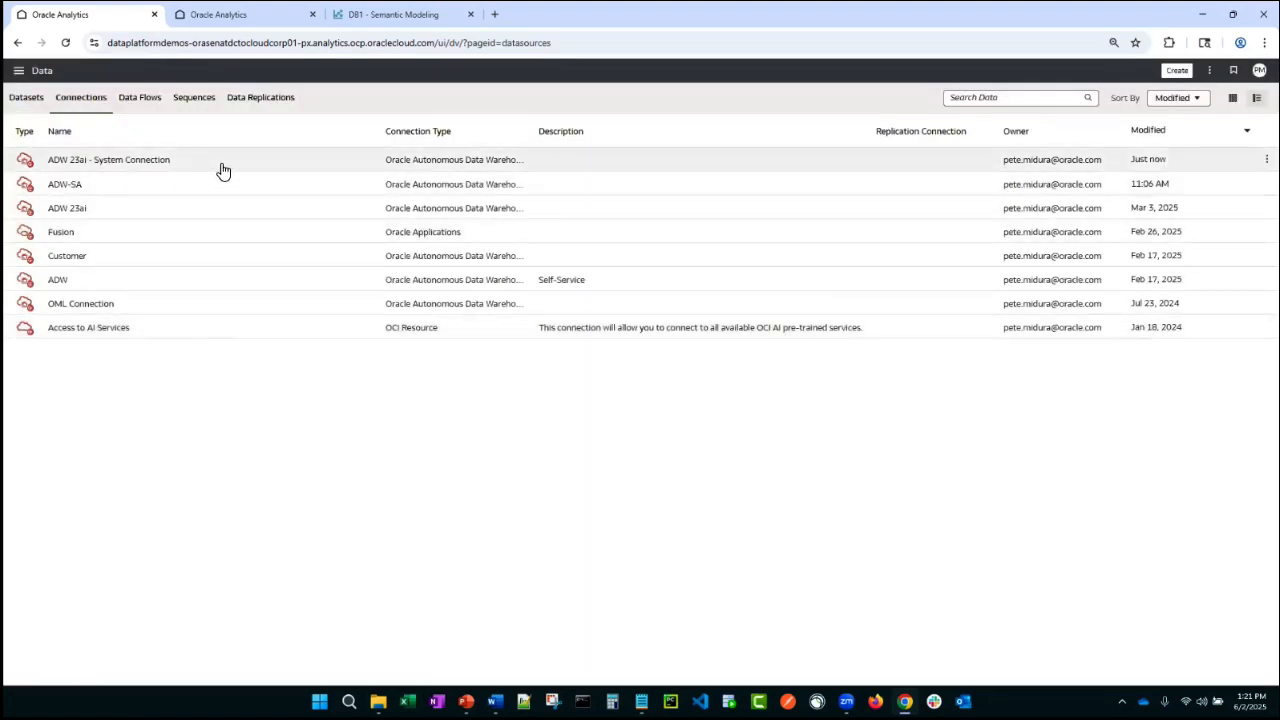
- Create a physical database named ADW of type Oracle Autonomous Data Warehouse in the Physical Layer
left_click(245, 9)
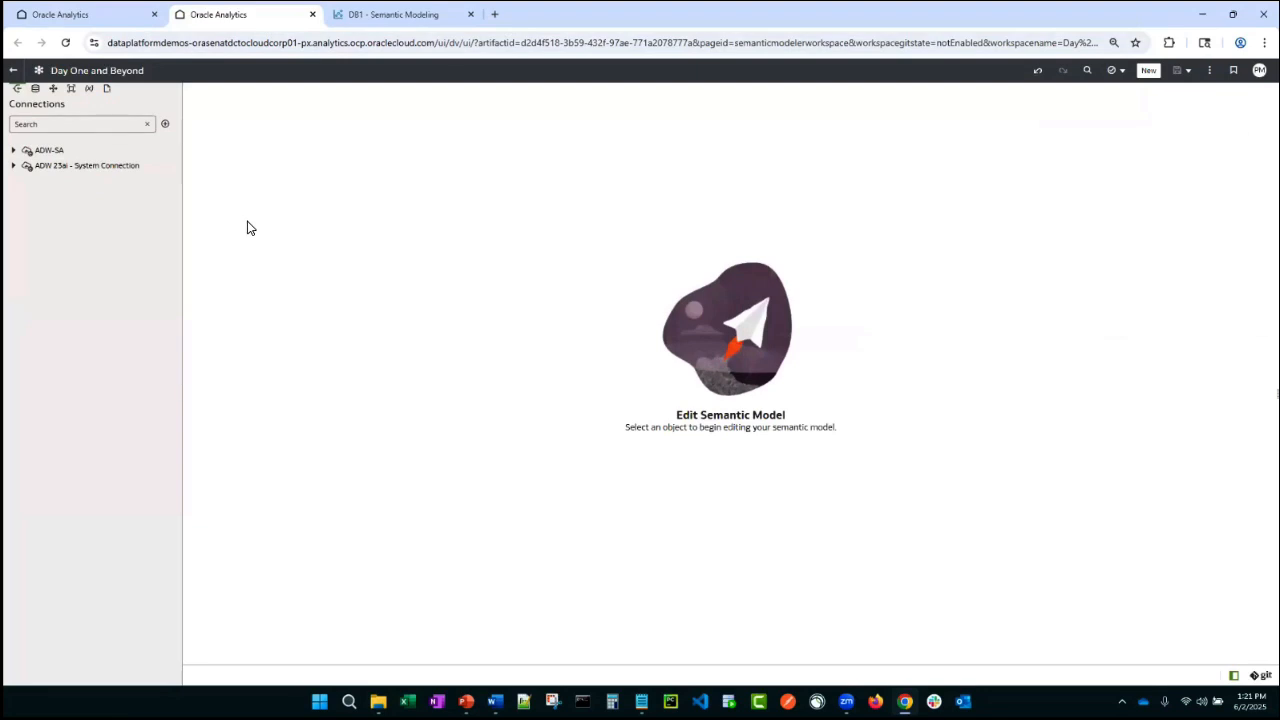
left_click(36, 94)
left_click(166, 126)
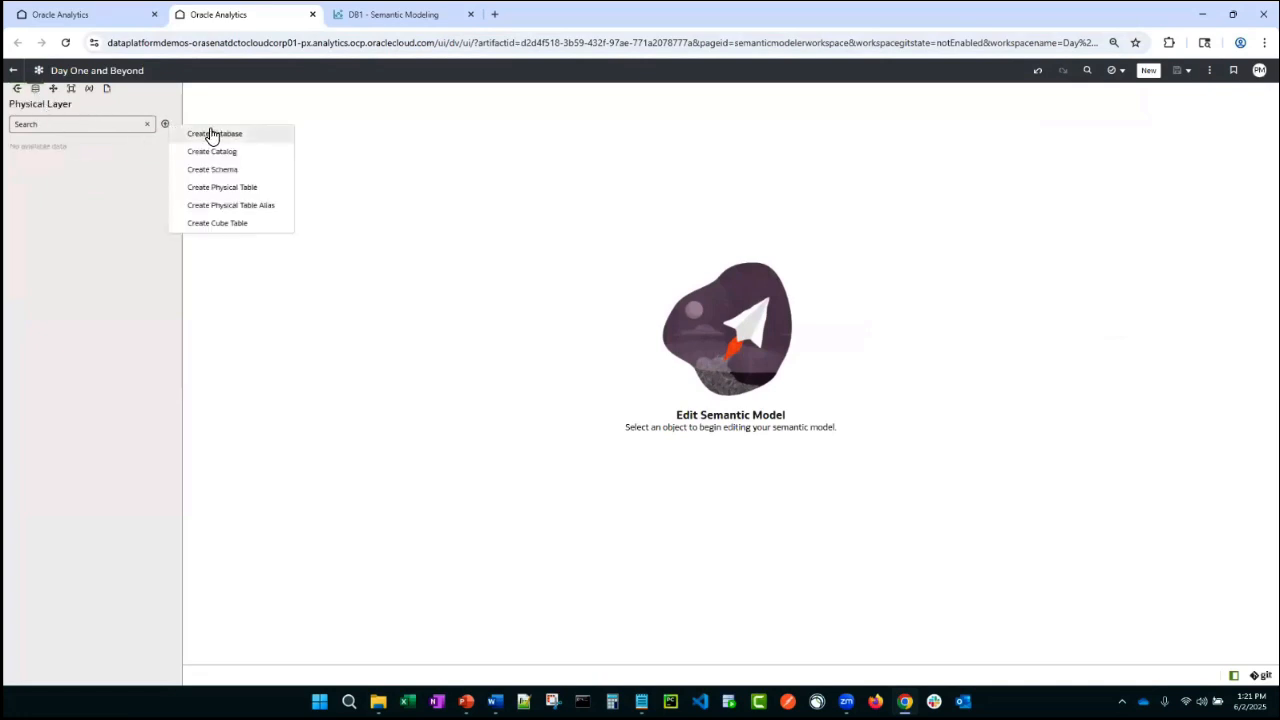
left_click(210, 131)
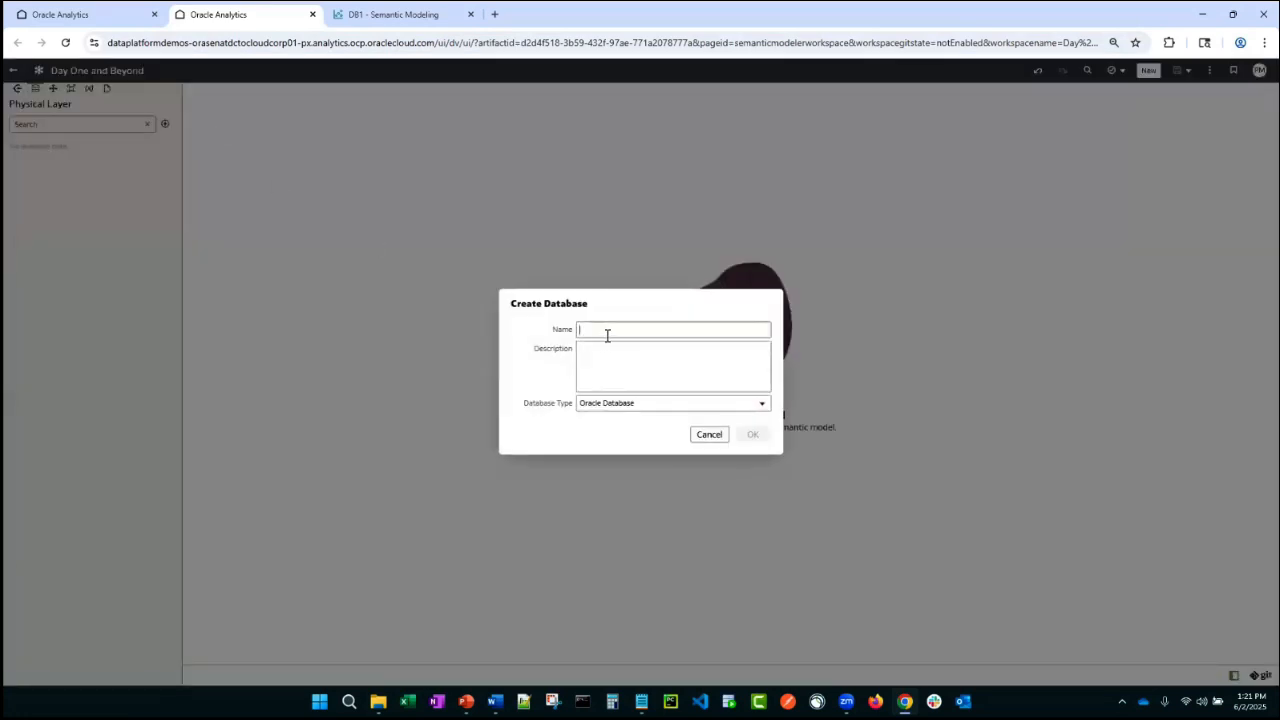
type("ADW")
left_click(660, 405)
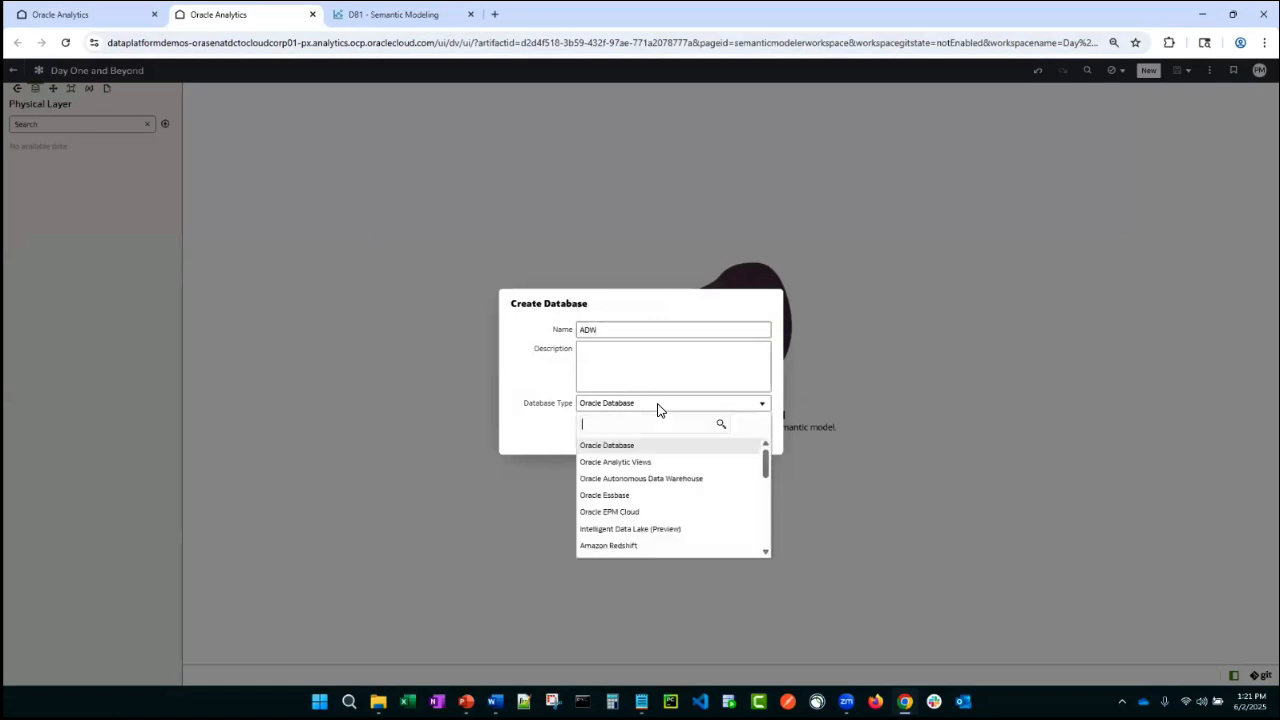
left_click(655, 480)
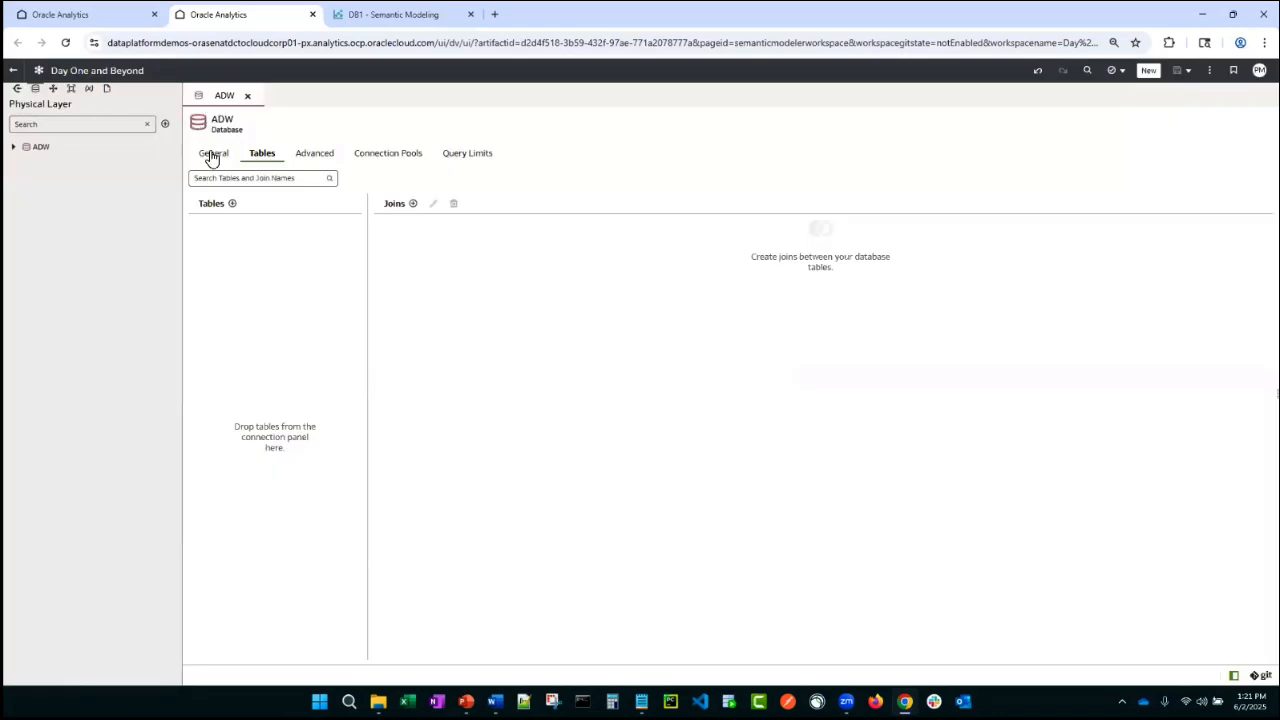
- Review the ADW database's General, Advanced, Connection Pools and Query Limits settings
left_click(213, 156)
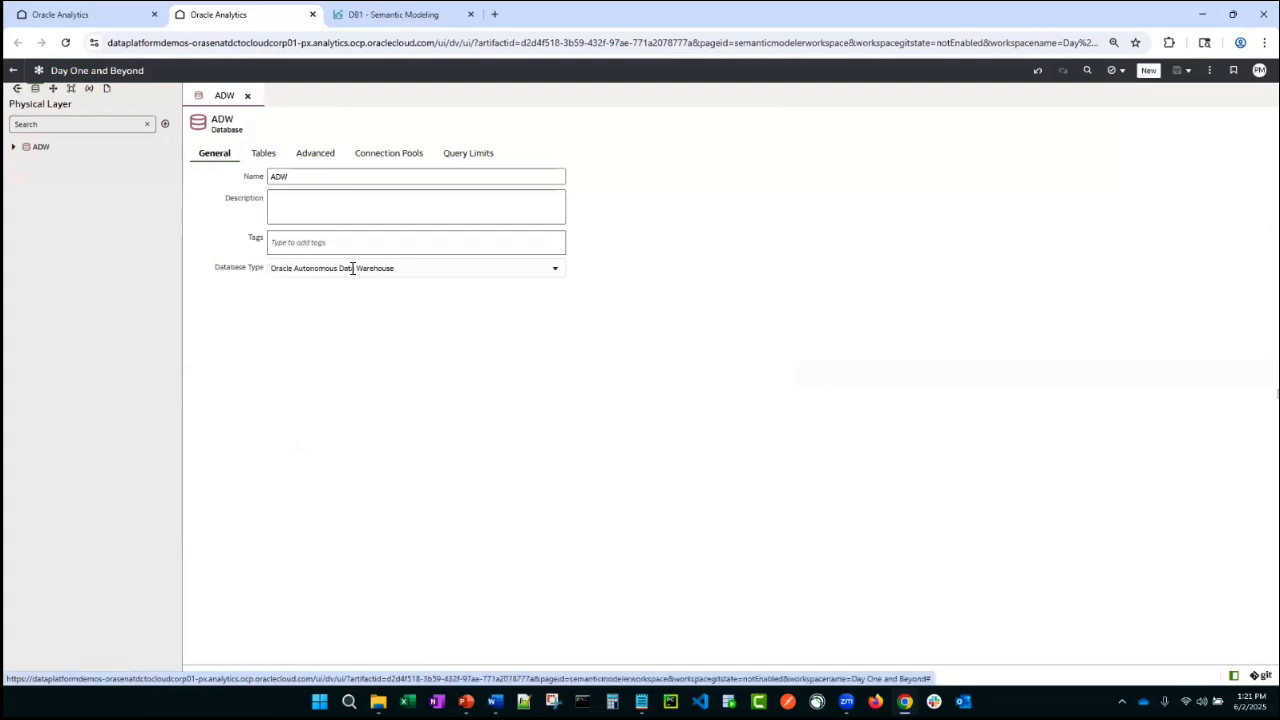
left_click(273, 162)
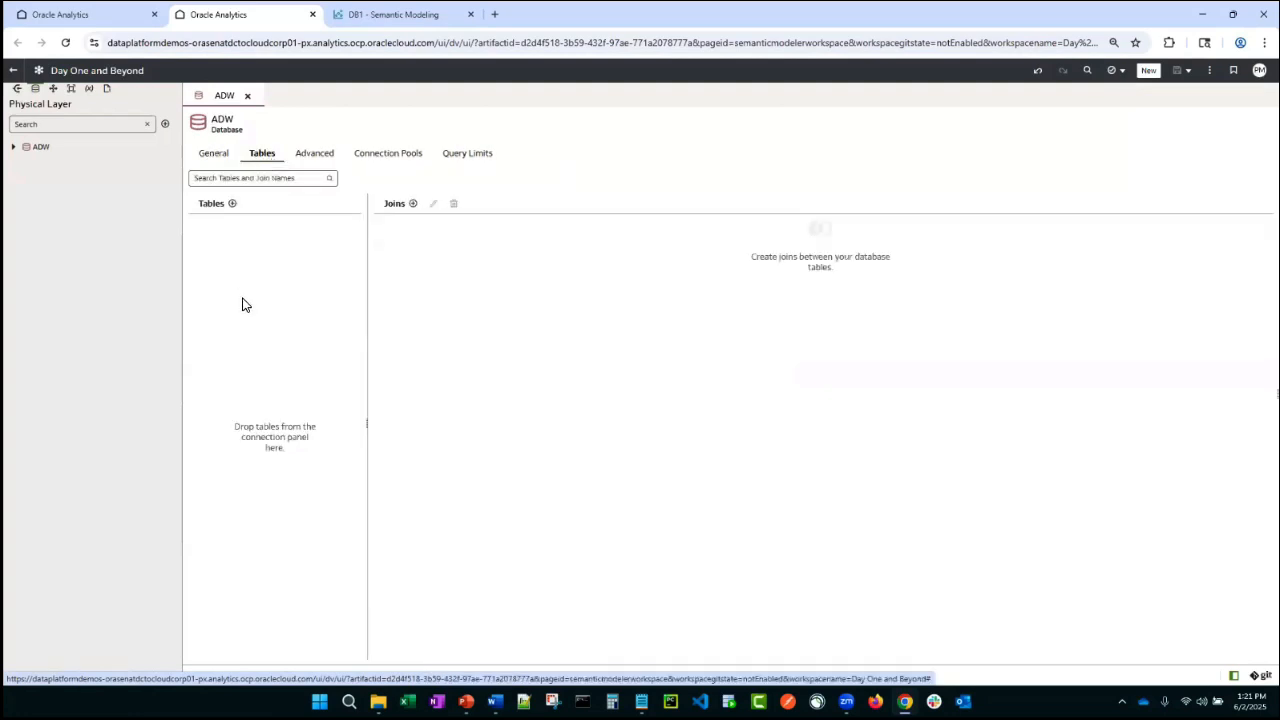
left_click(317, 161)
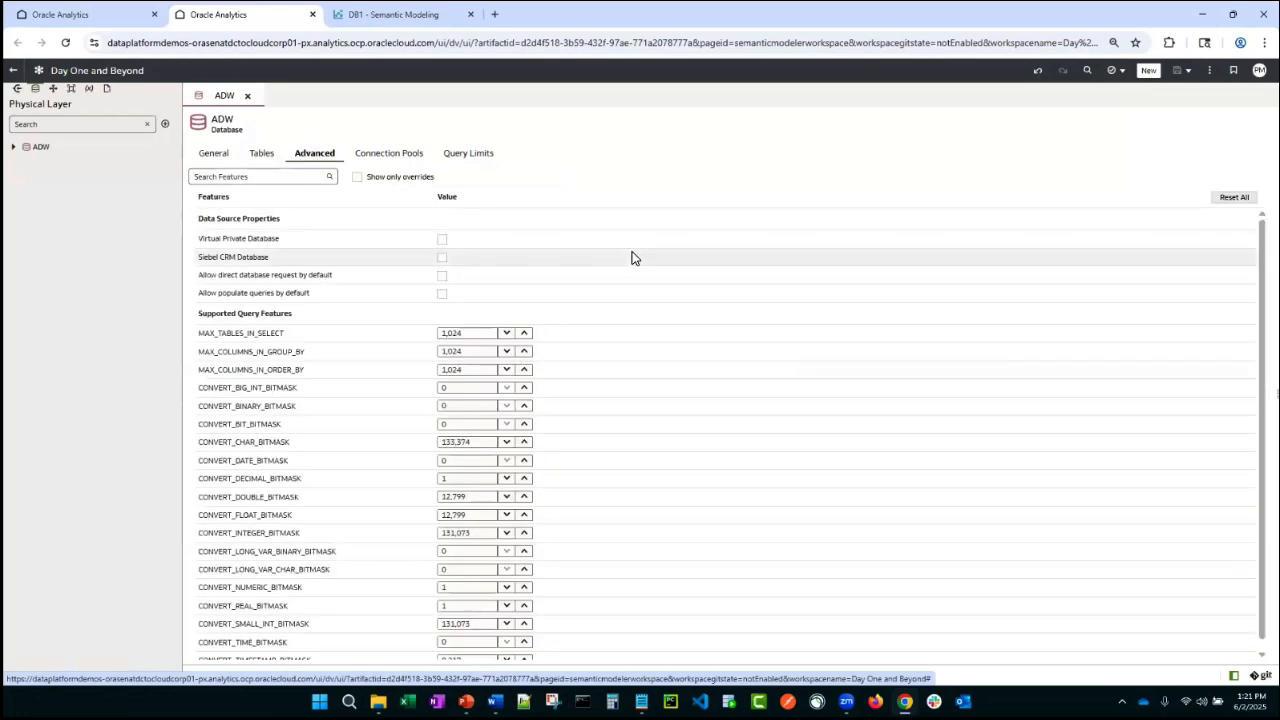
scroll(620, 250, "down", 3)
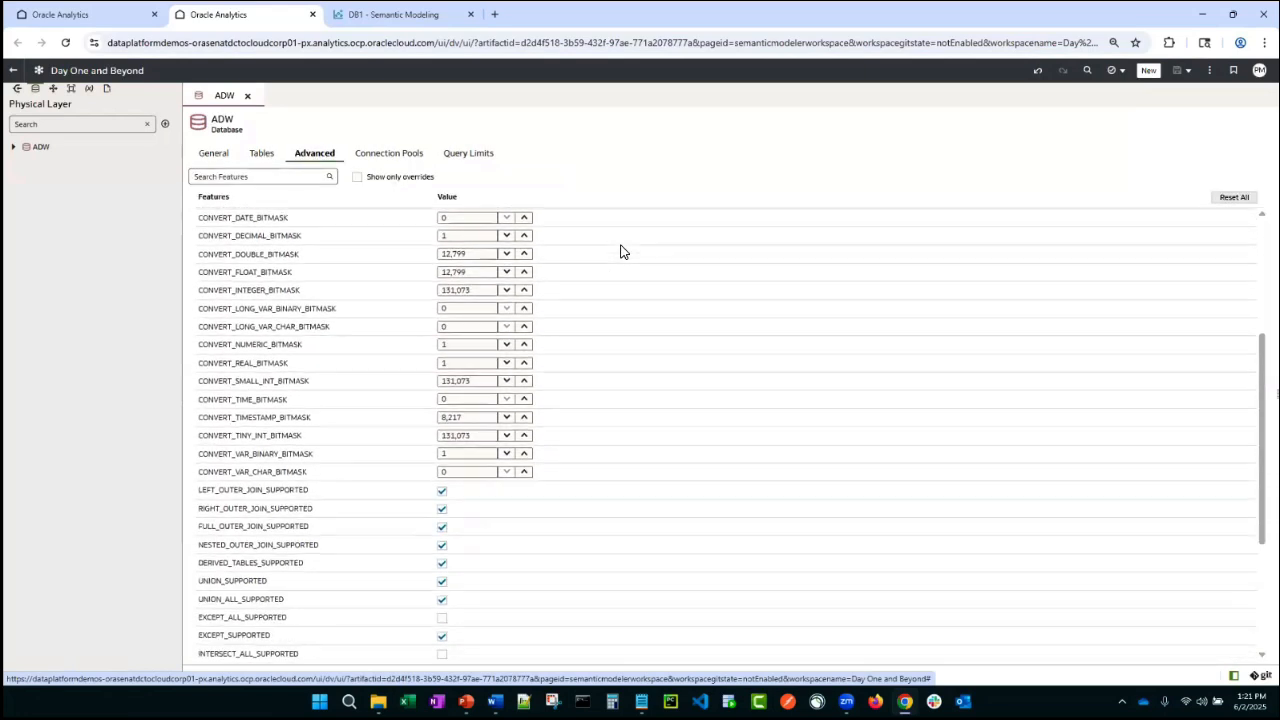
scroll(620, 250, "down", 5)
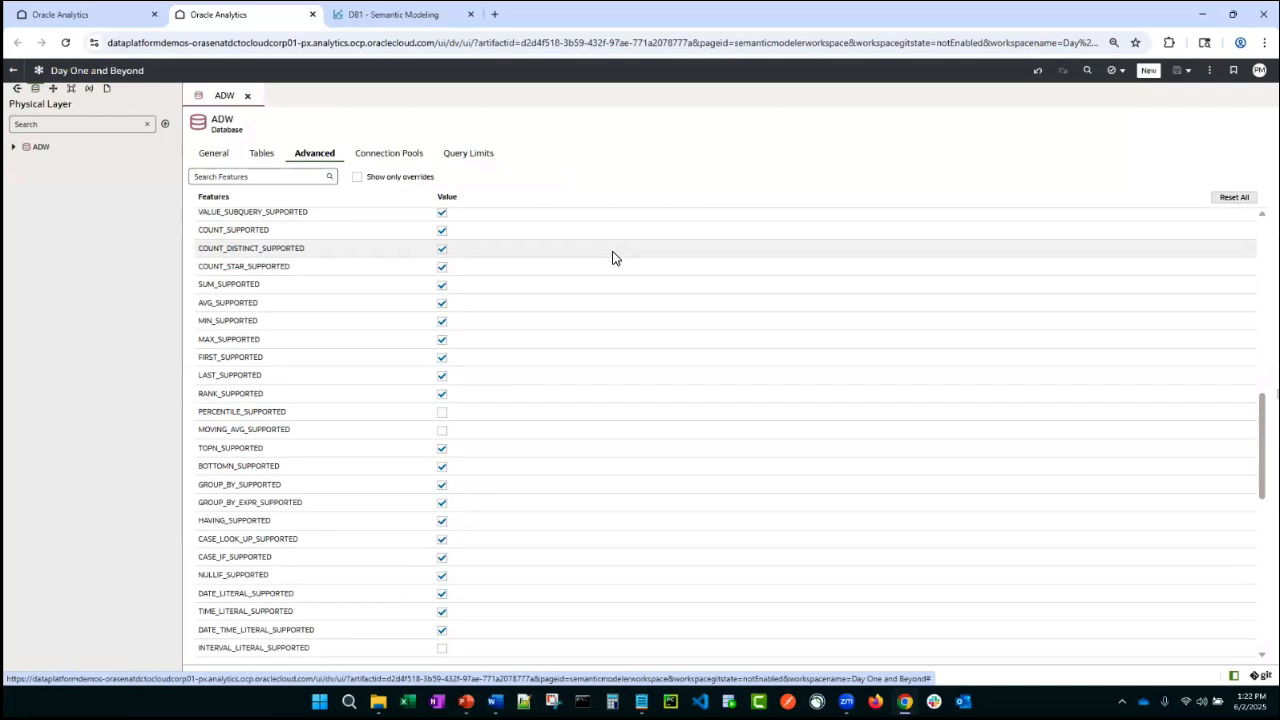
scroll(600, 262, "up", 5)
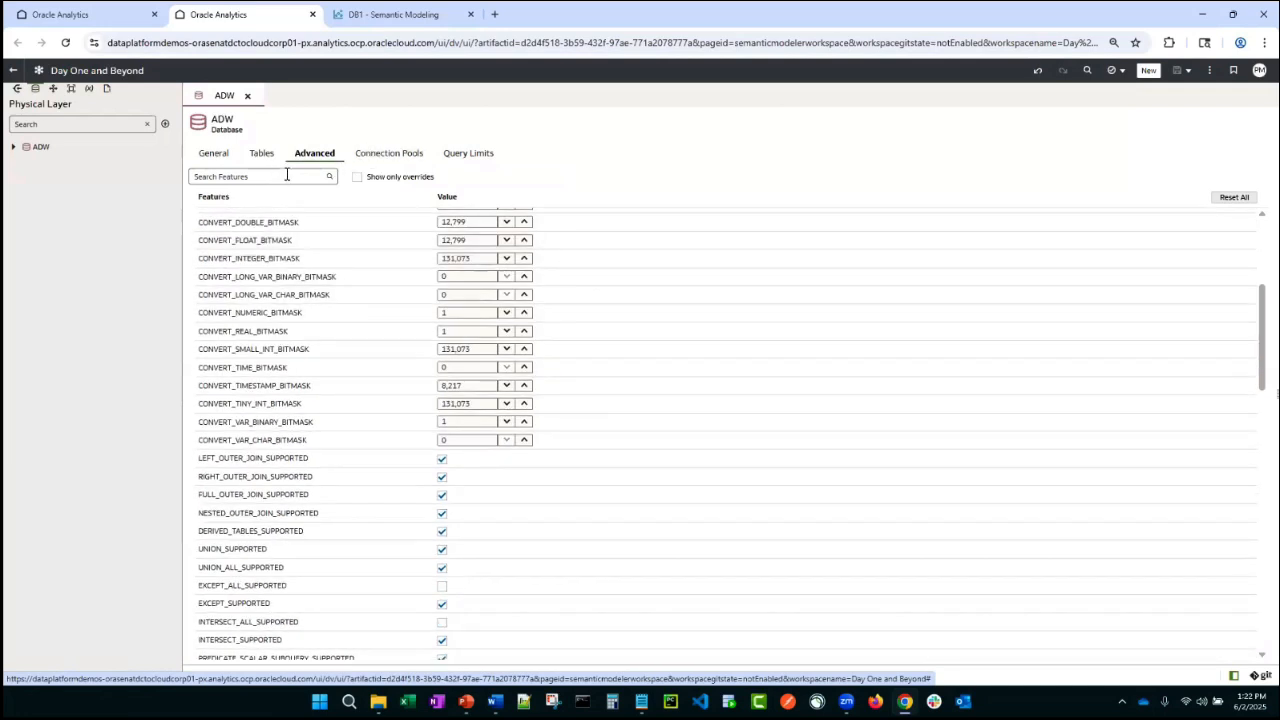
left_click(378, 158)
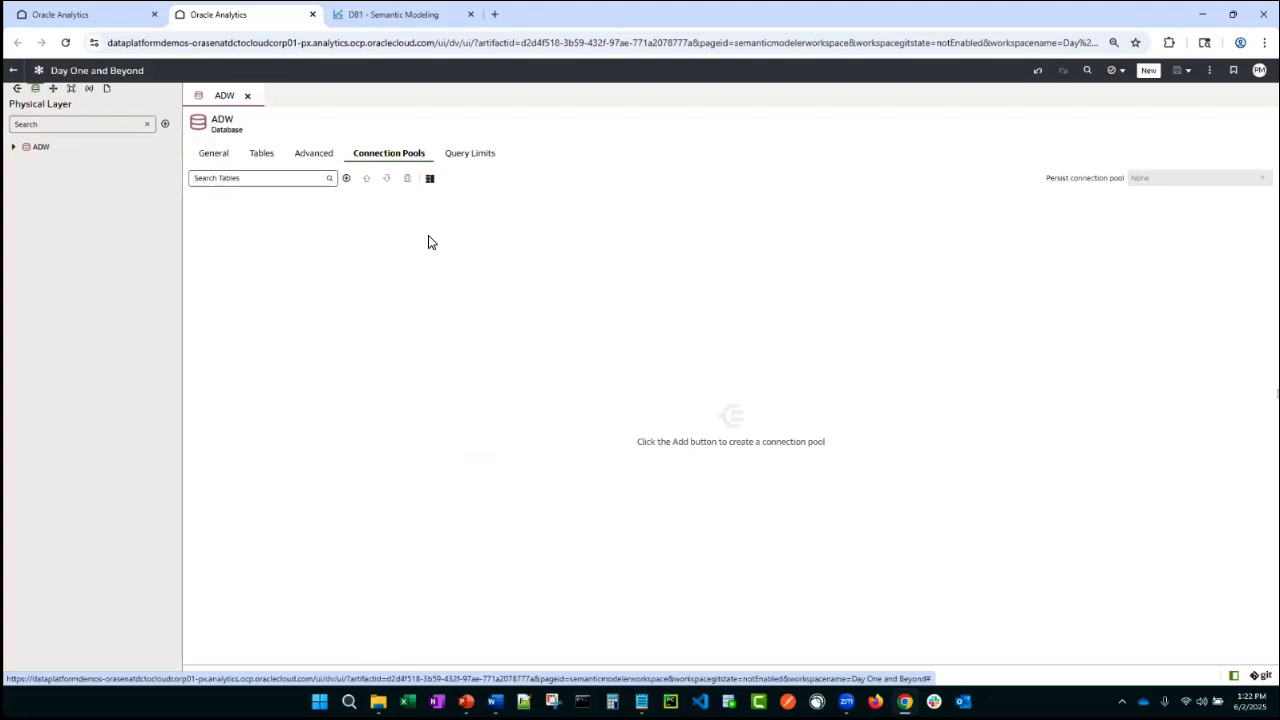
left_click(472, 157)
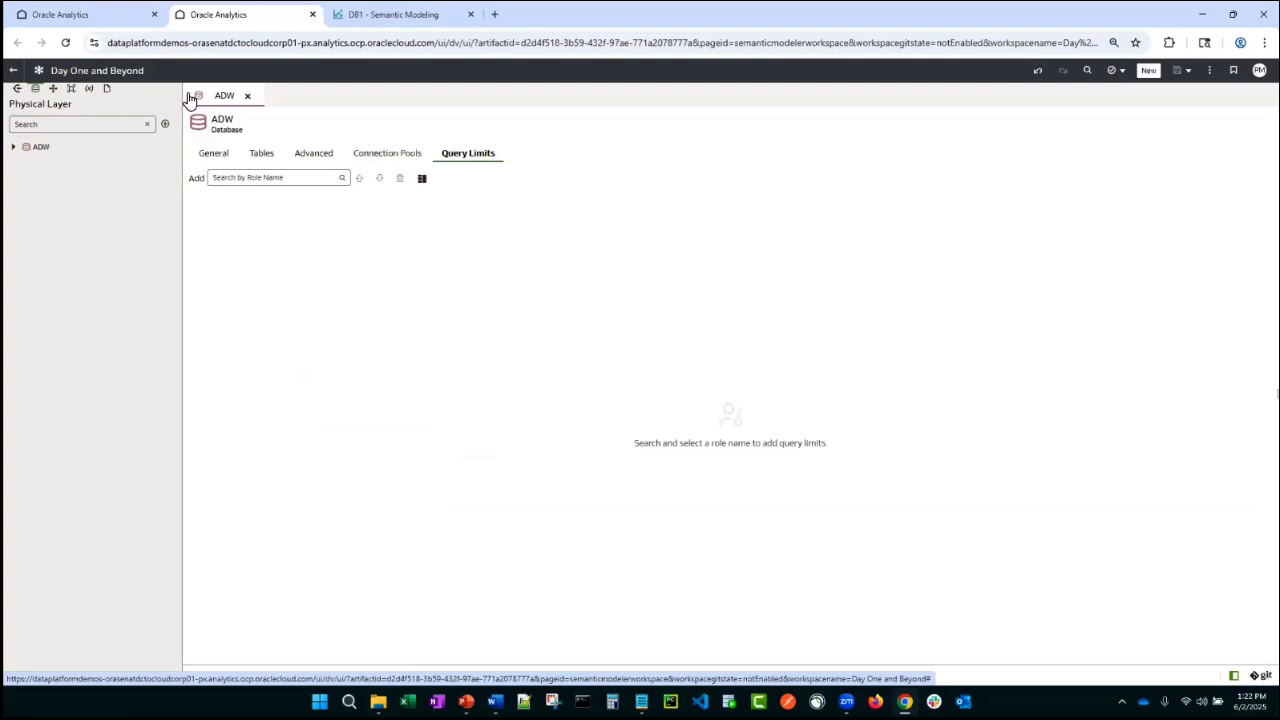
left_click(262, 155)
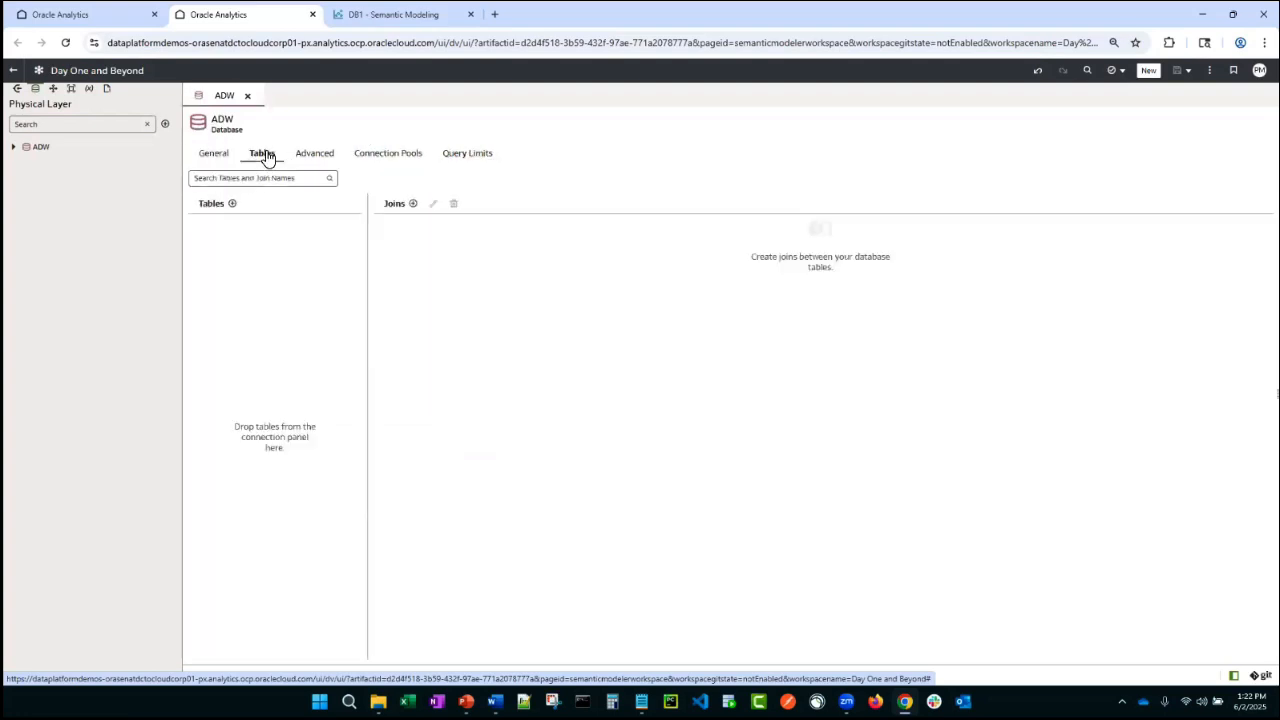
- Add the SM_DEMO tables COUNTRIES, CUSTOMERS, PRODUCTS, SALES and TIMES from ADW 23ai - System Connection to the ADW database
left_click(12, 150)
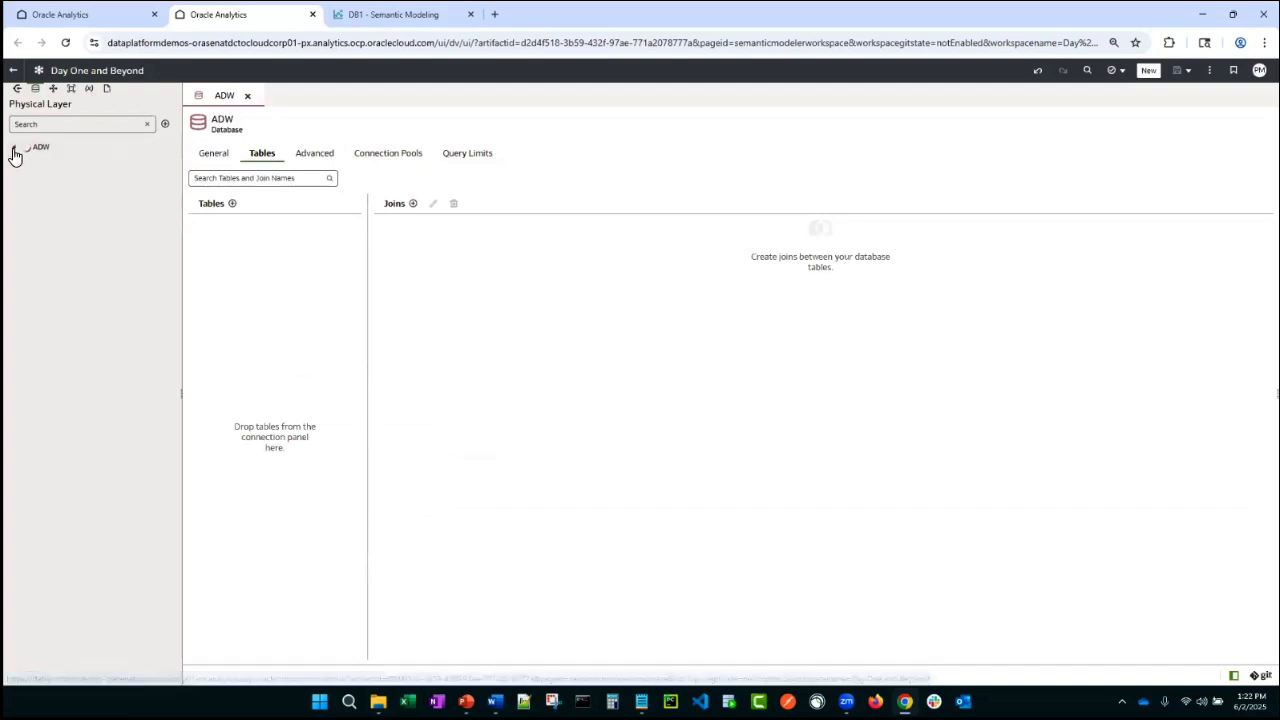
left_click(18, 91)
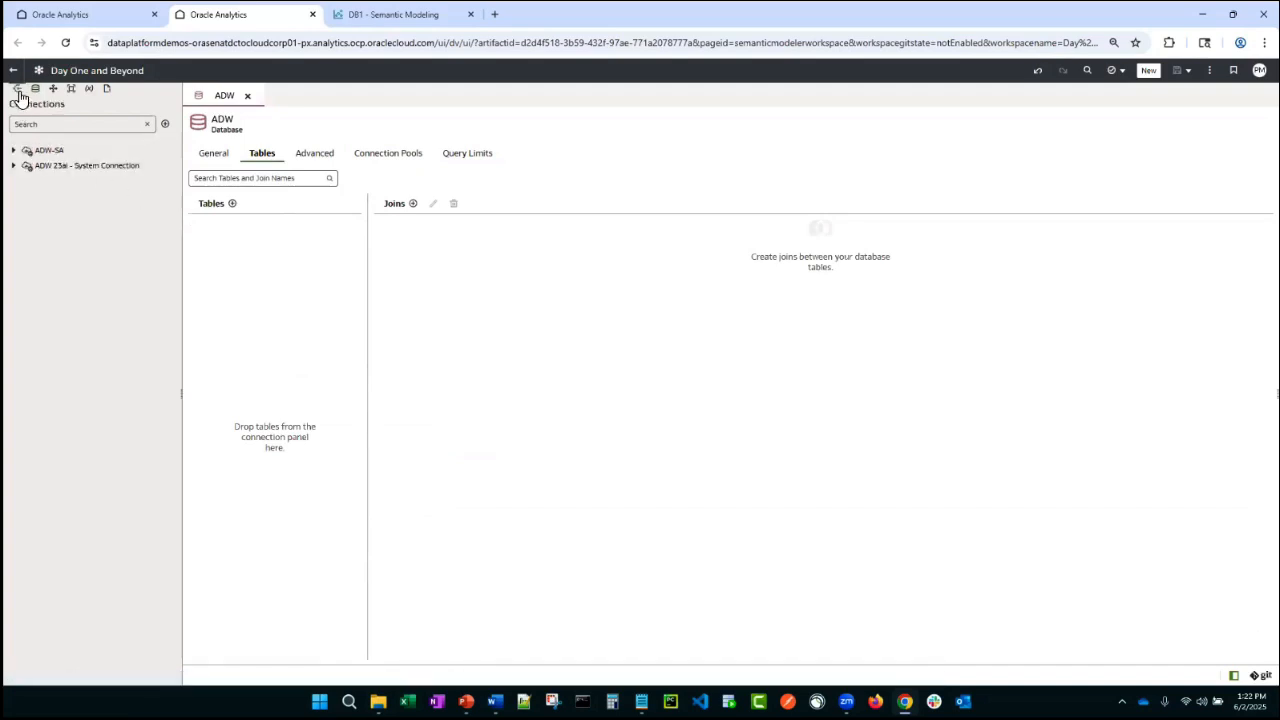
left_click(14, 166)
left_click(25, 181)
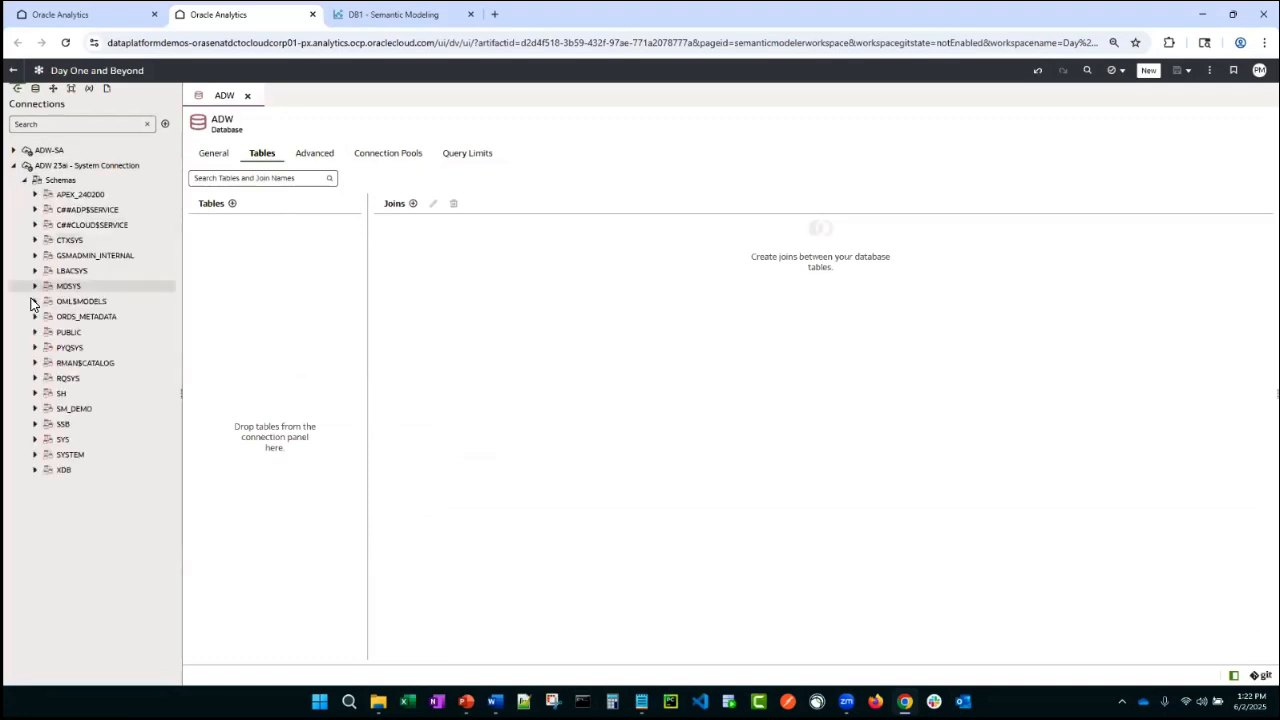
left_click(36, 409)
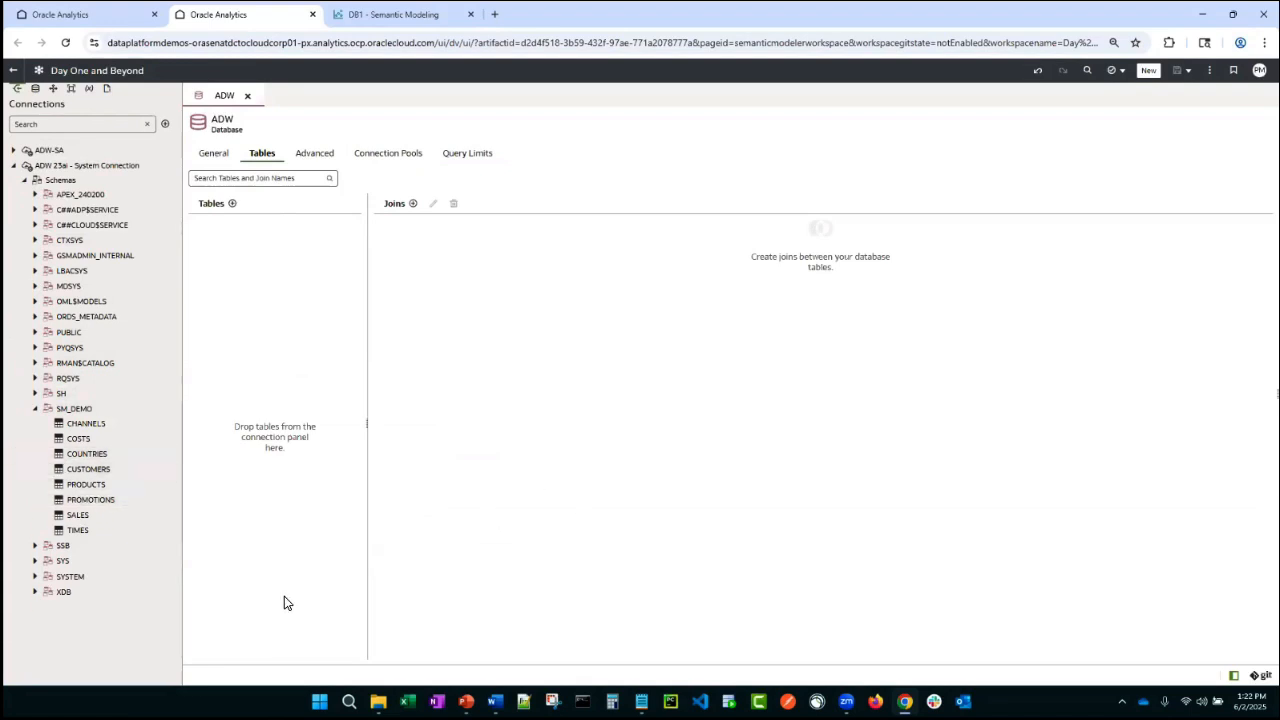
left_click(89, 531)
left_click(85, 515, "ctrl")
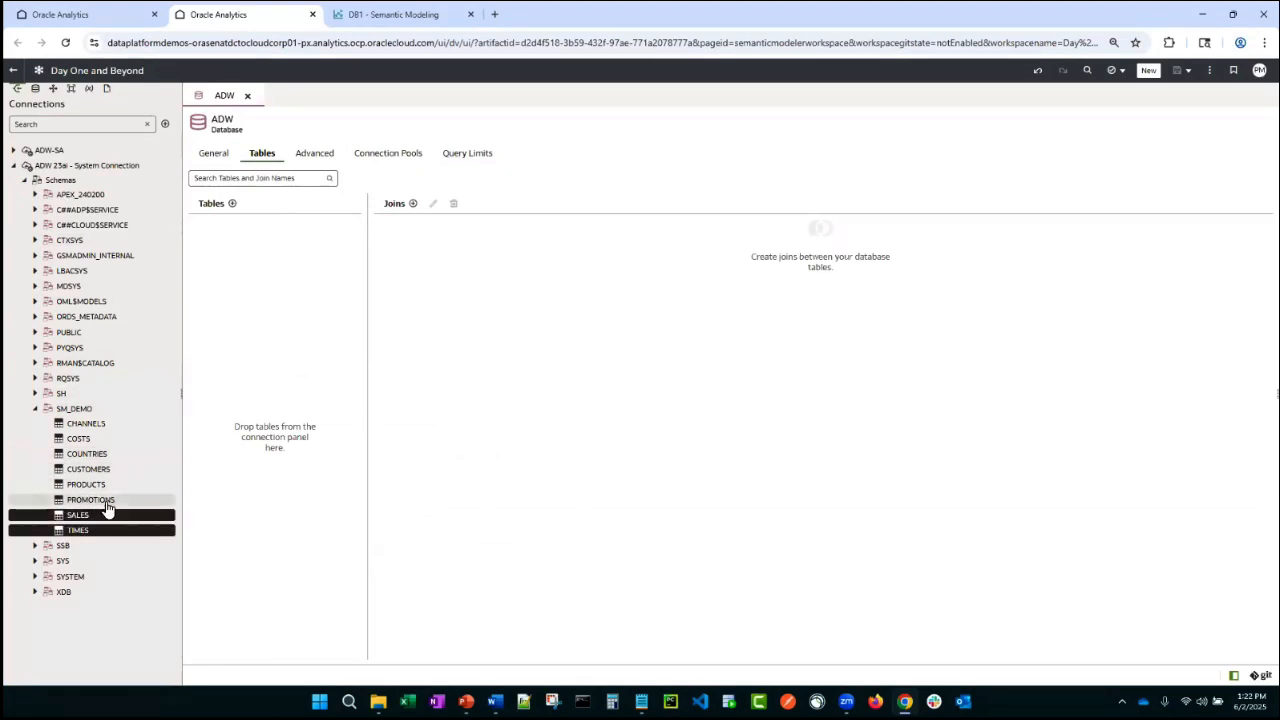
left_click(98, 486, "ctrl")
left_click(100, 470, "ctrl")
left_click(93, 456, "ctrl")
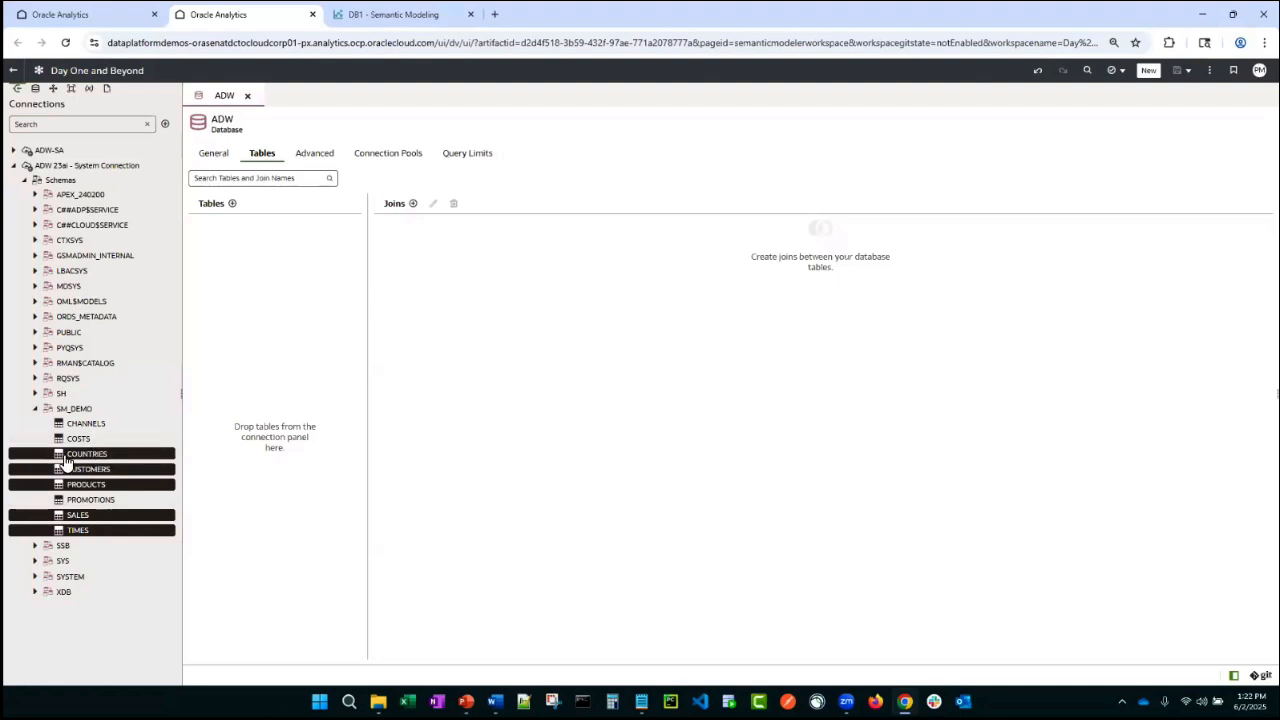
left_click_drag(93, 458, 292, 309)
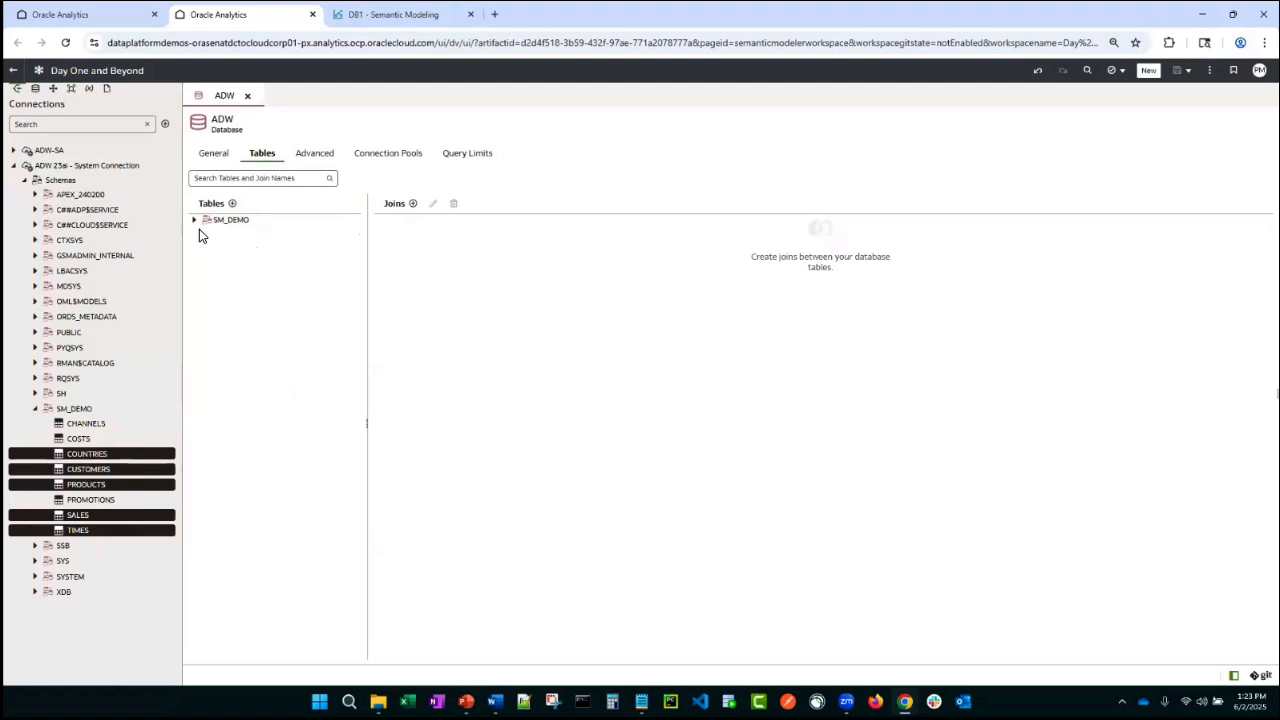
- Open the CUSTOMERS physical table and review its columns, joins and data preview
left_click(195, 222)
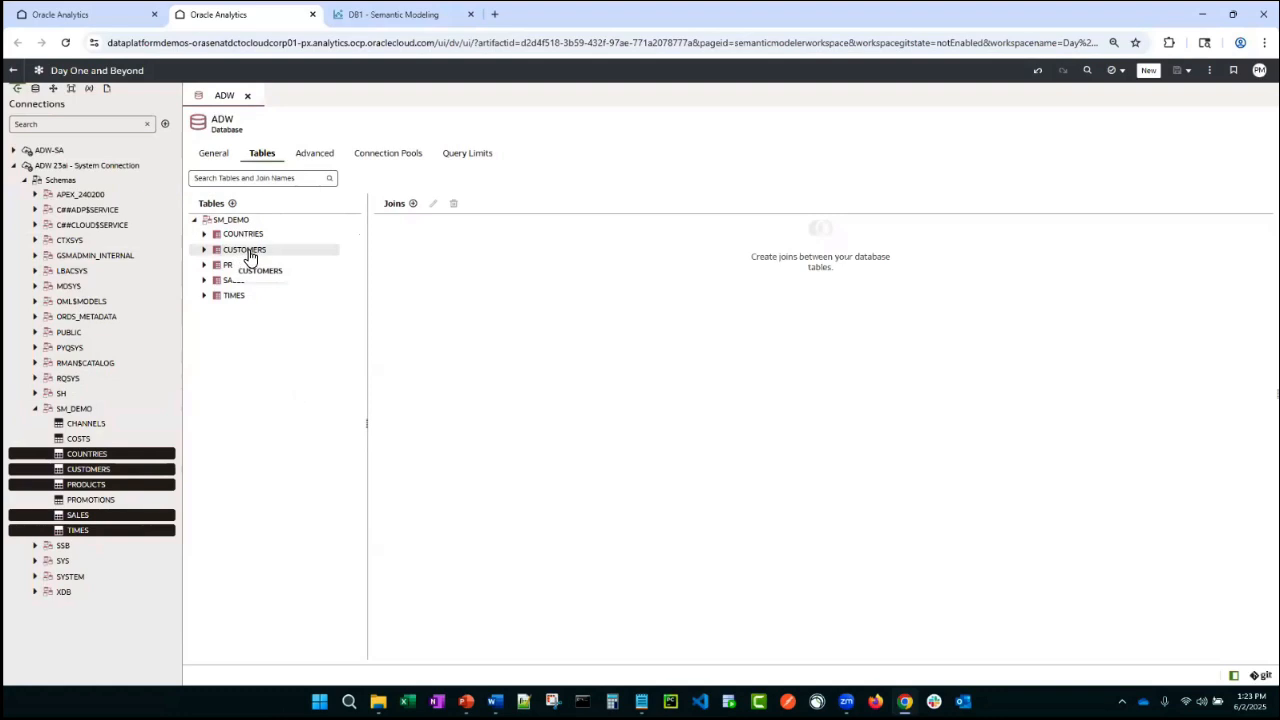
double_click(249, 258)
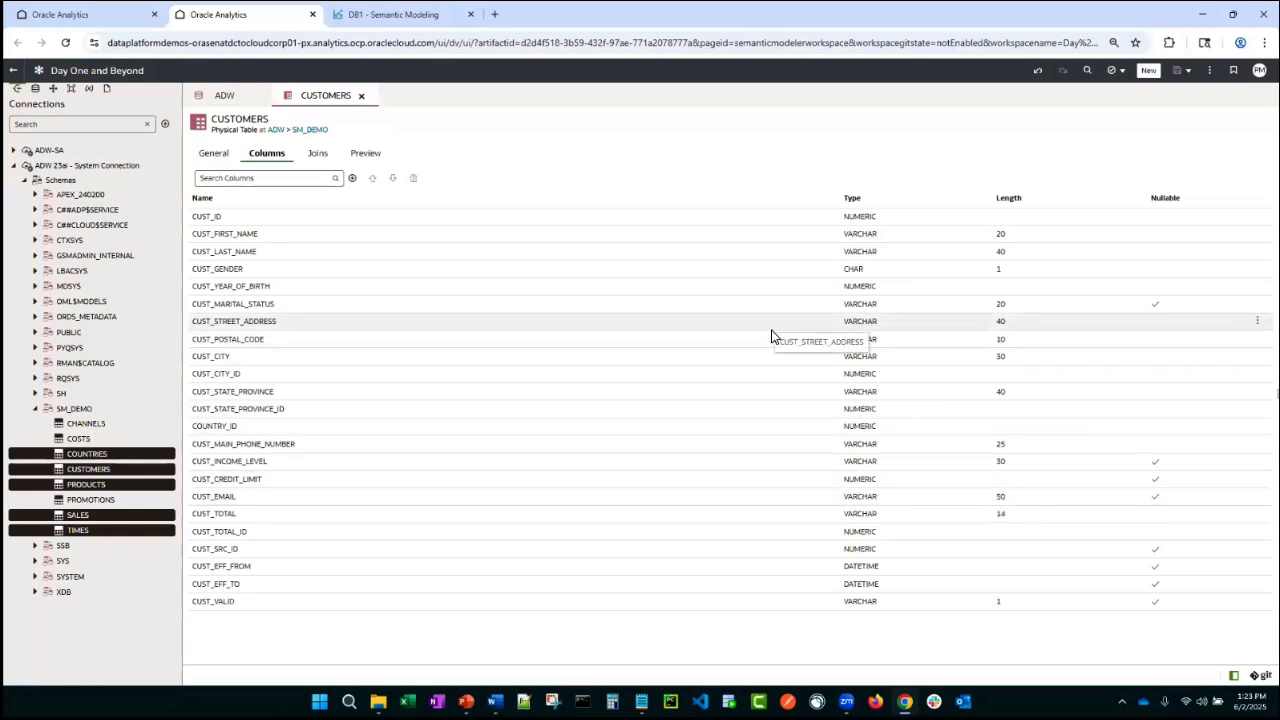
left_click(866, 236)
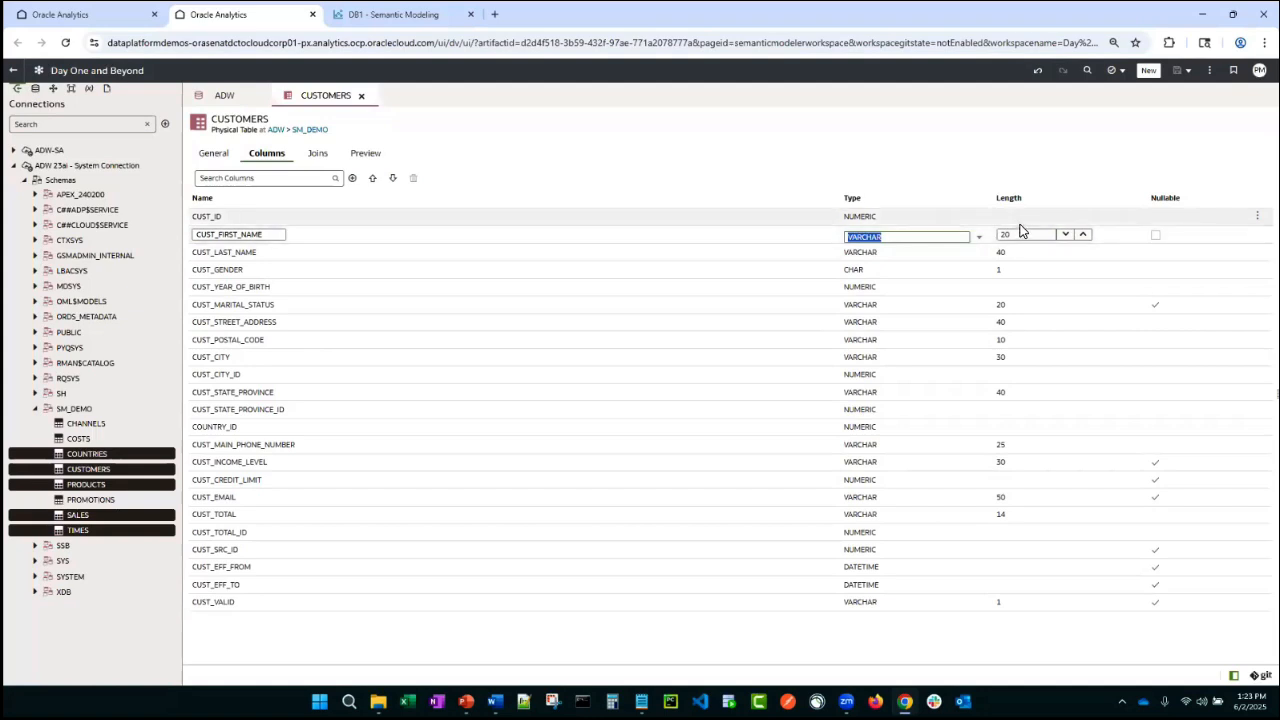
left_click(979, 240)
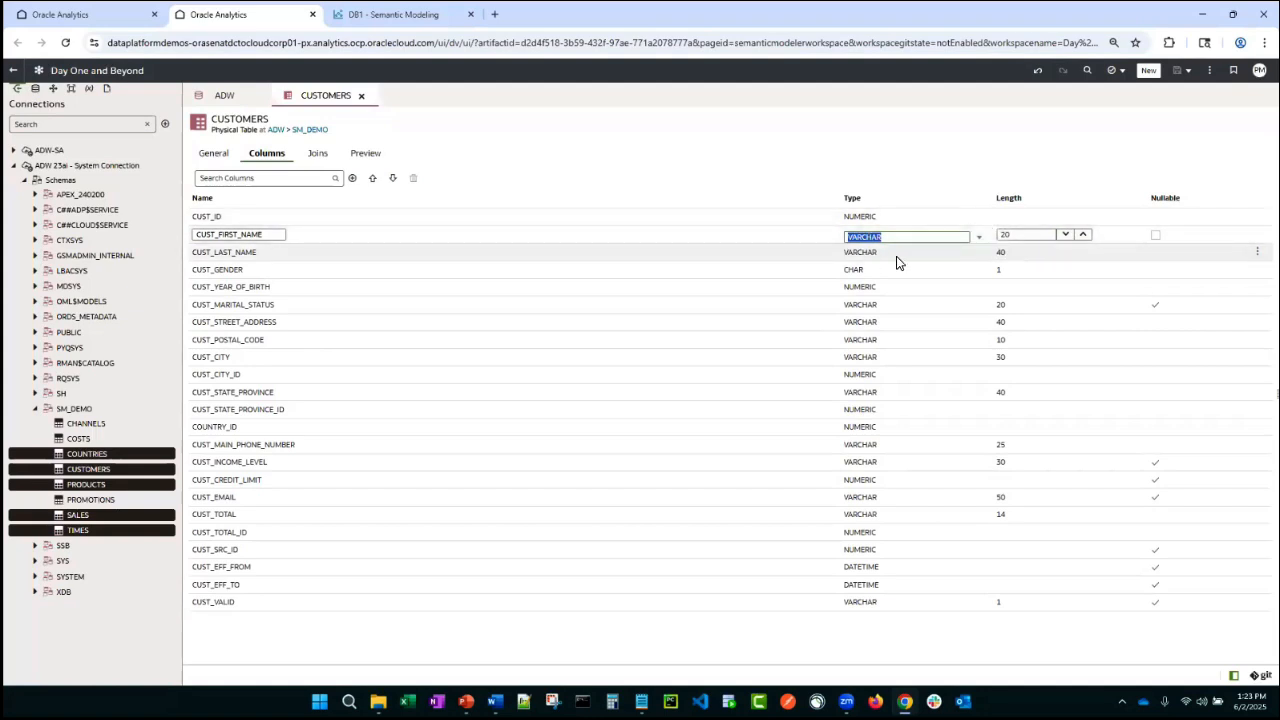
left_click(866, 178)
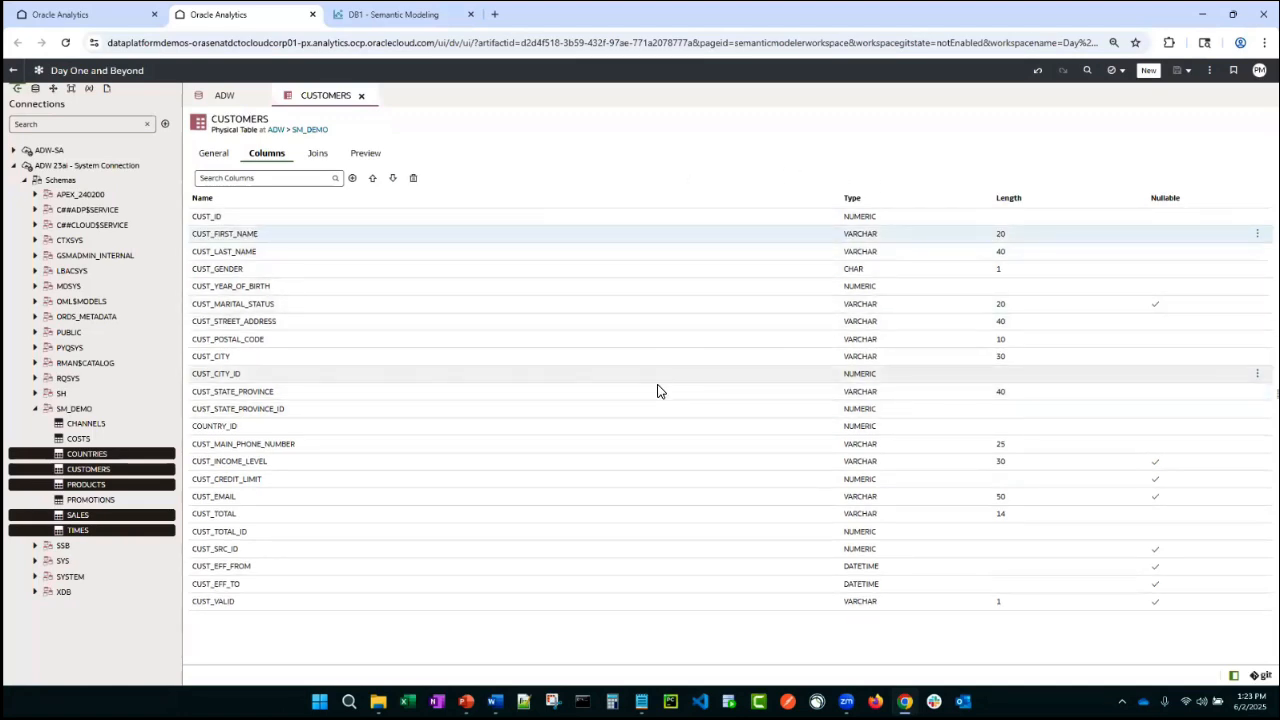
left_click(319, 160)
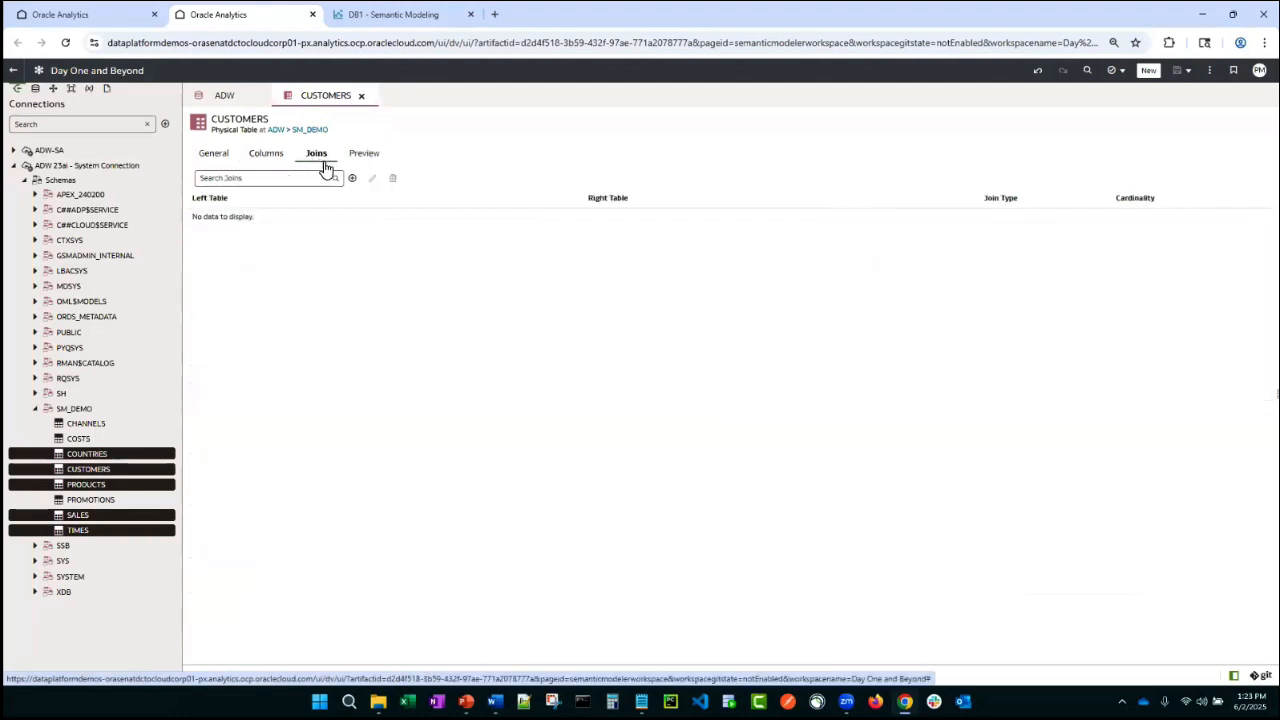
left_click(367, 160)
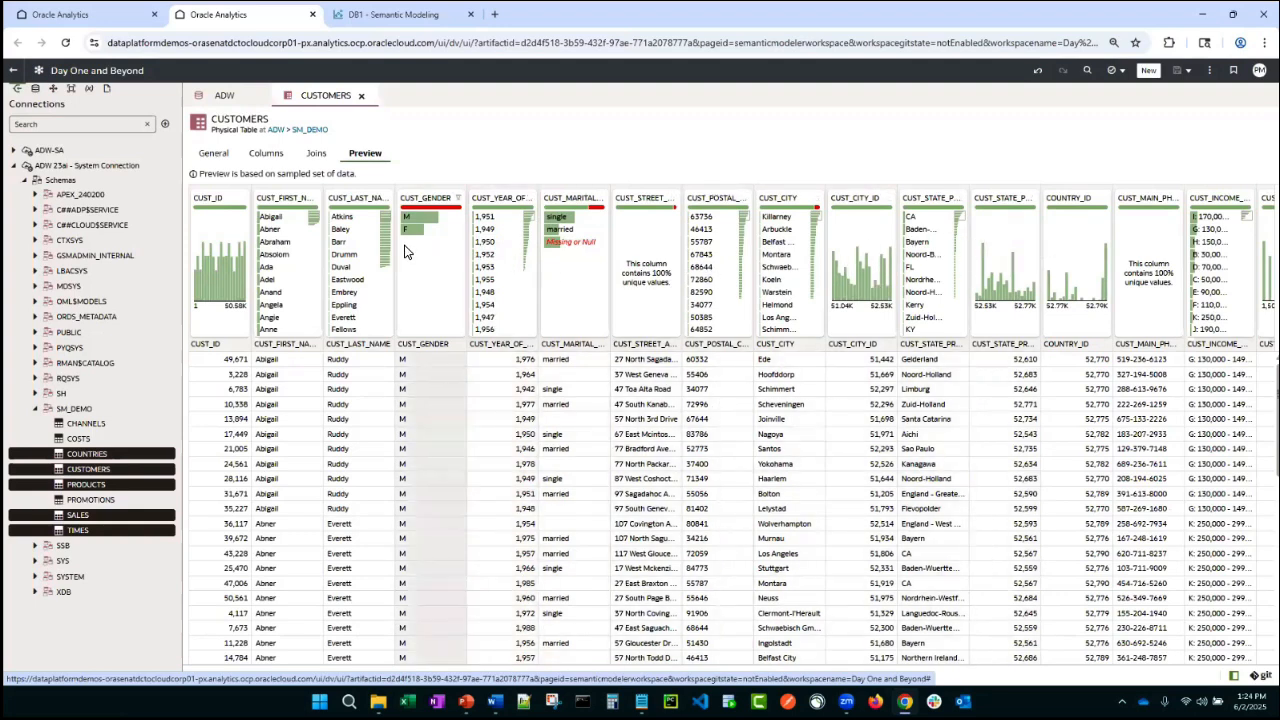
left_click(216, 158)
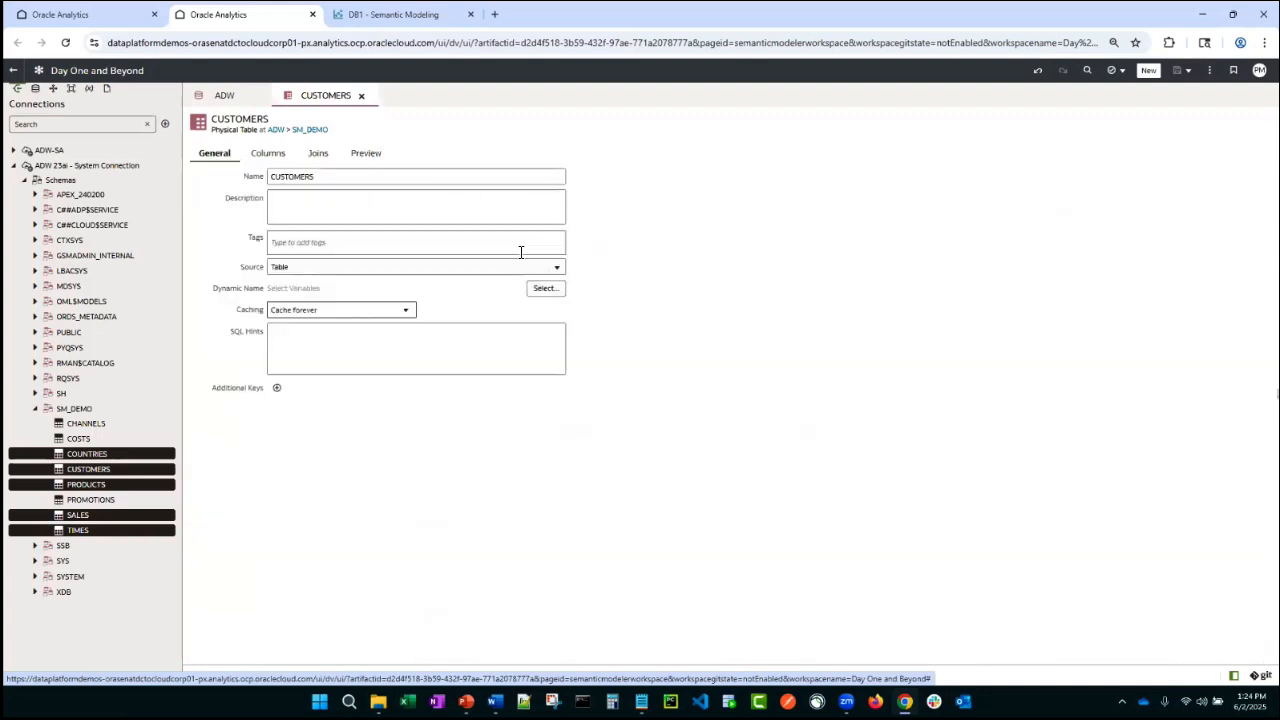
- Set the CUSTOMERS table's caching to Do not cache and save the semantic model
left_click(315, 268)
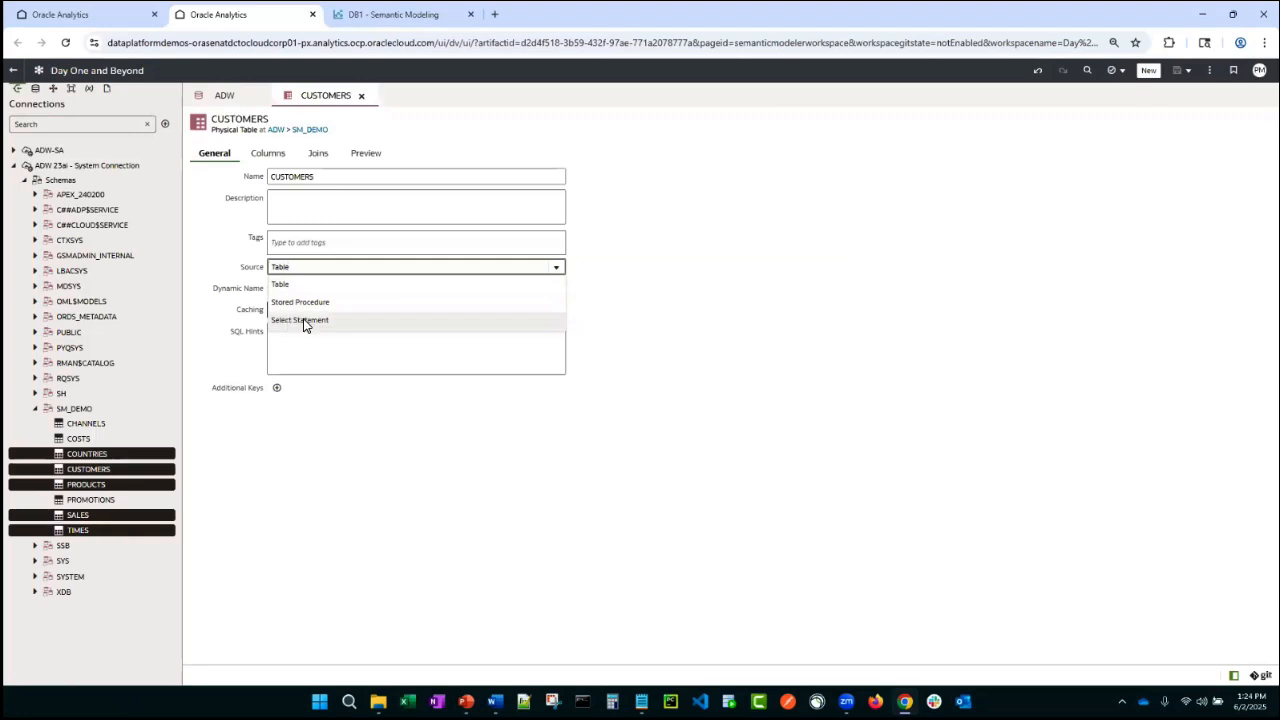
left_click(706, 368)
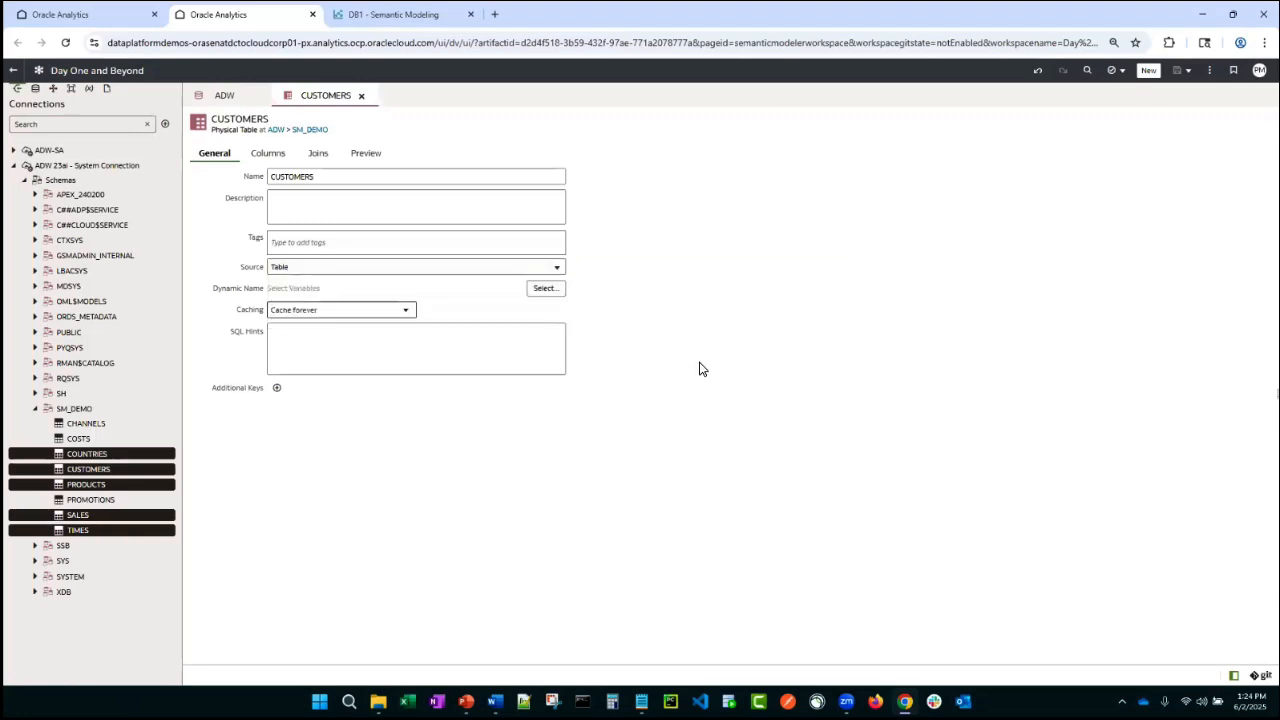
left_click(405, 313)
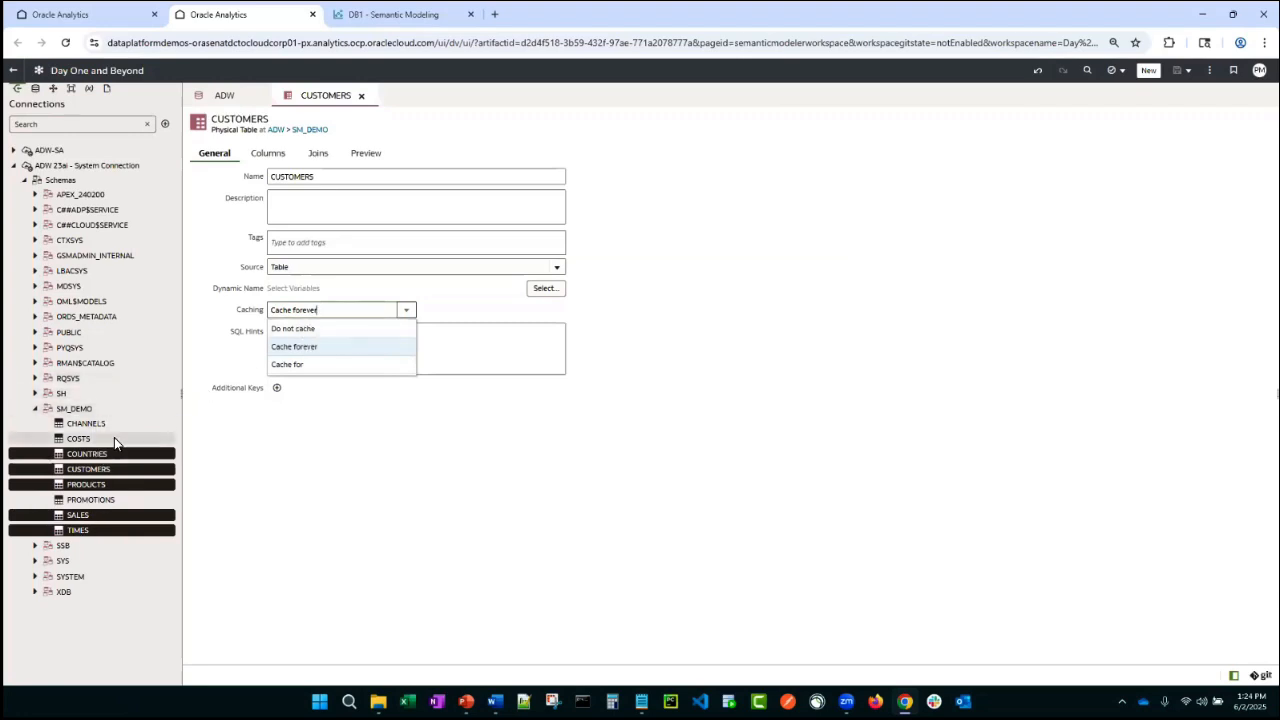
left_click(366, 452)
left_click(404, 311)
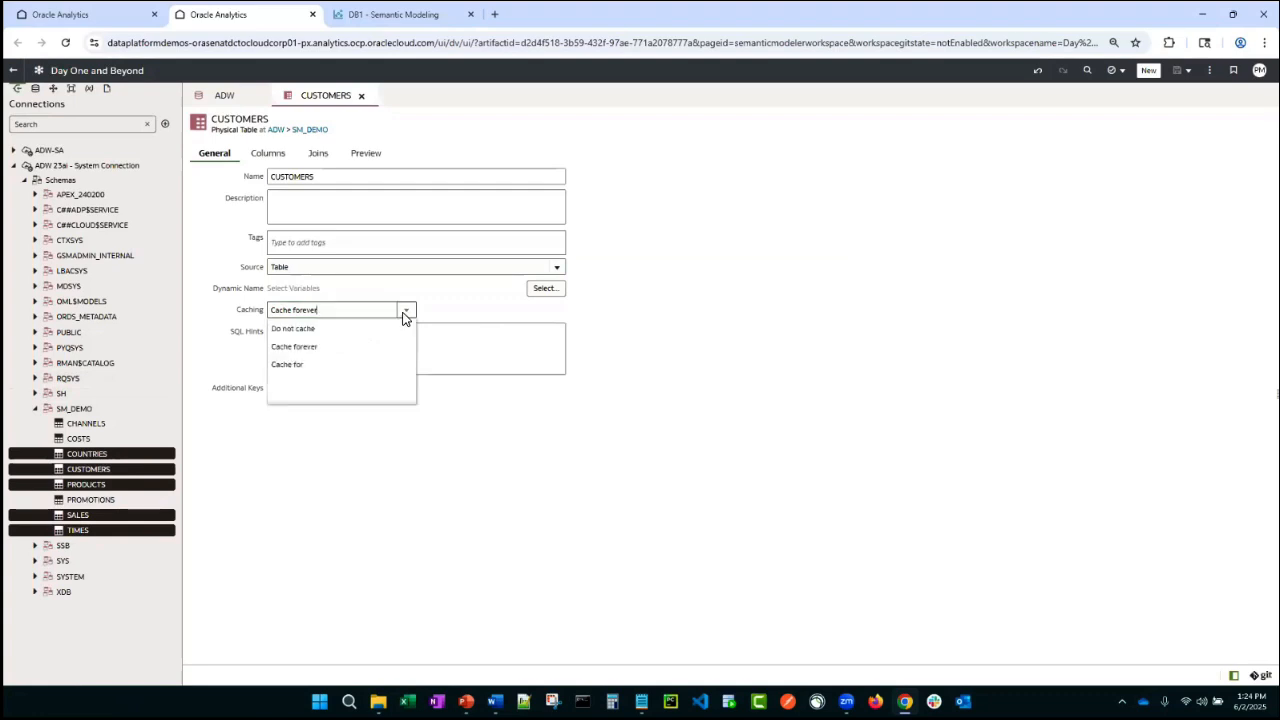
left_click(380, 328)
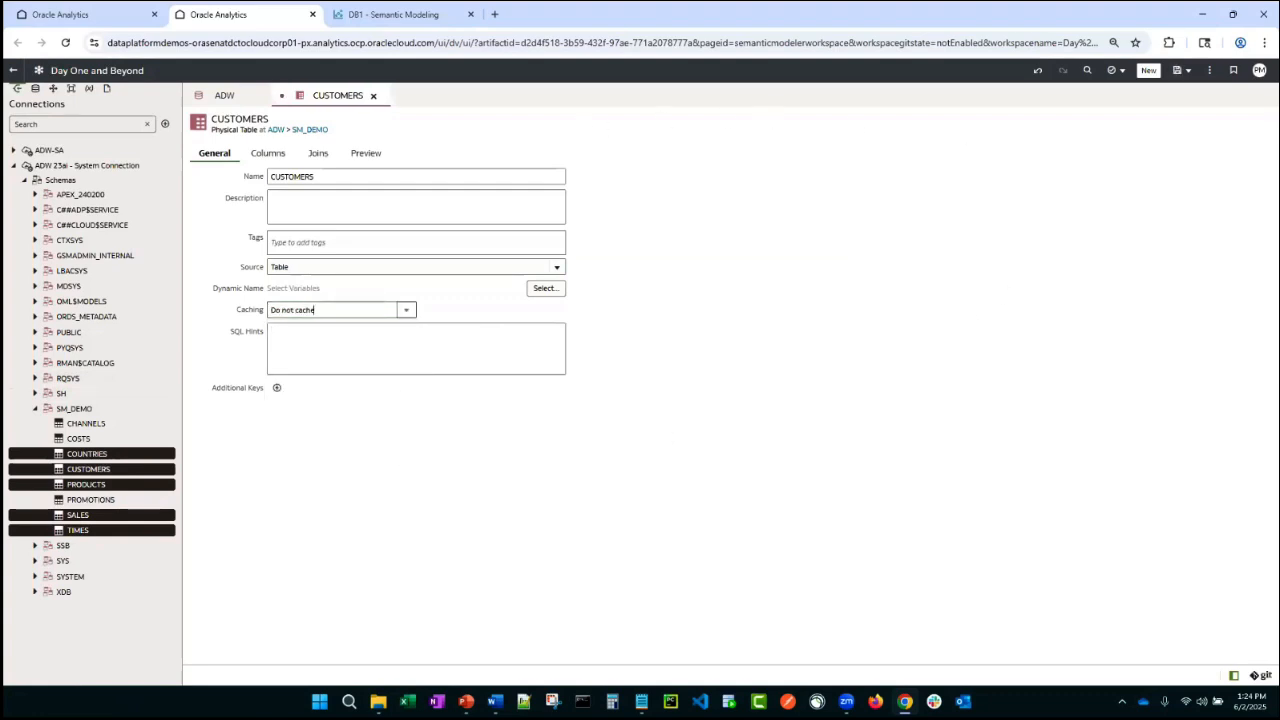
key("ctrl+s")
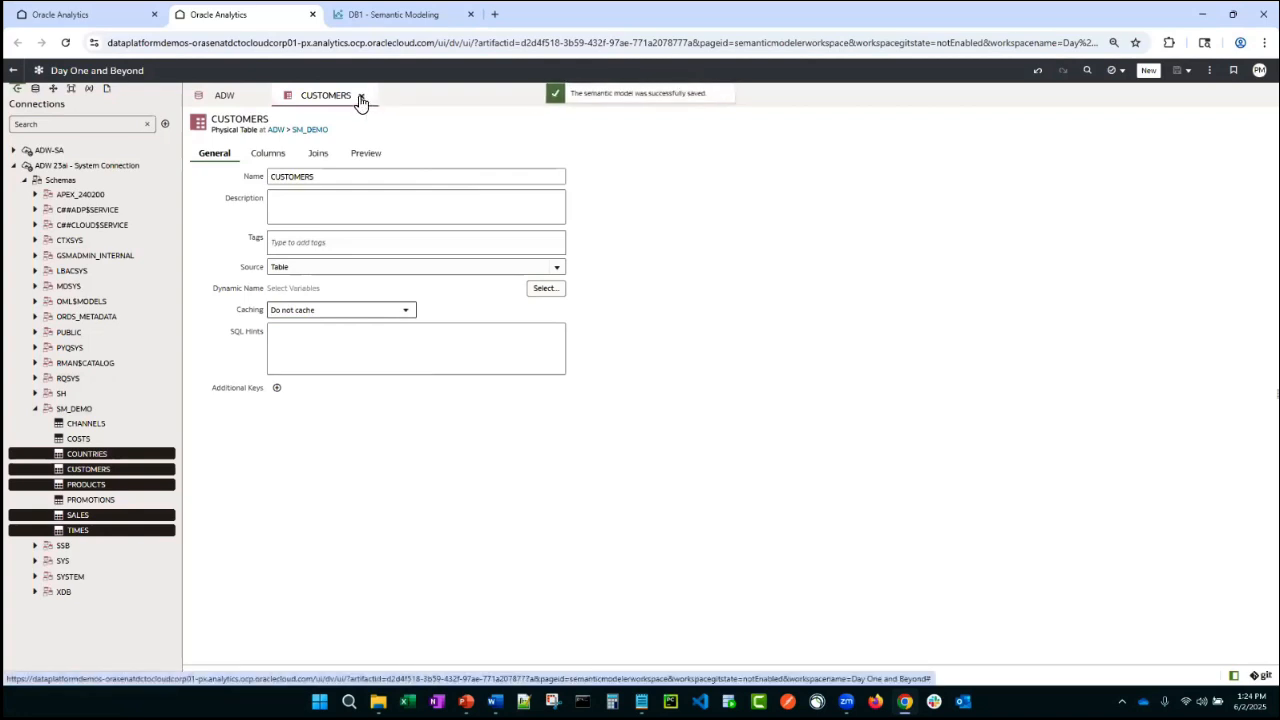
- Close the CUSTOMERS tab, open the SALES physical table and preview its data
left_click(361, 96)
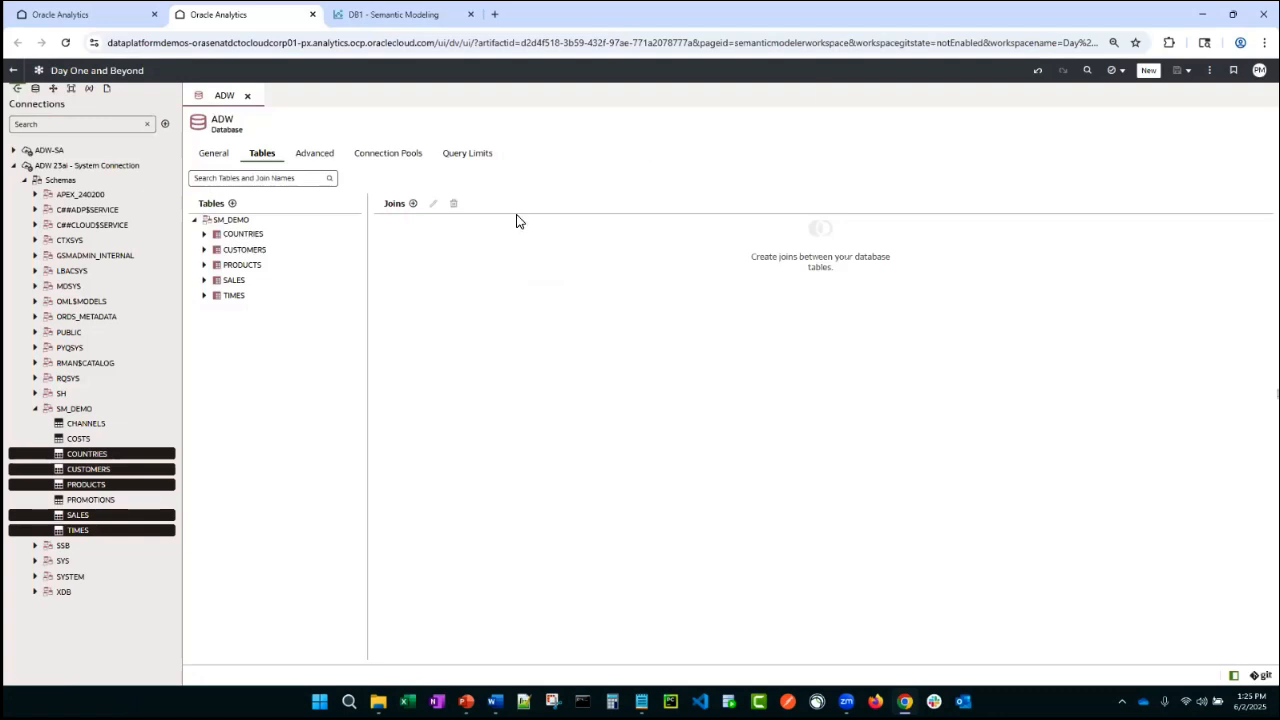
double_click(233, 280)
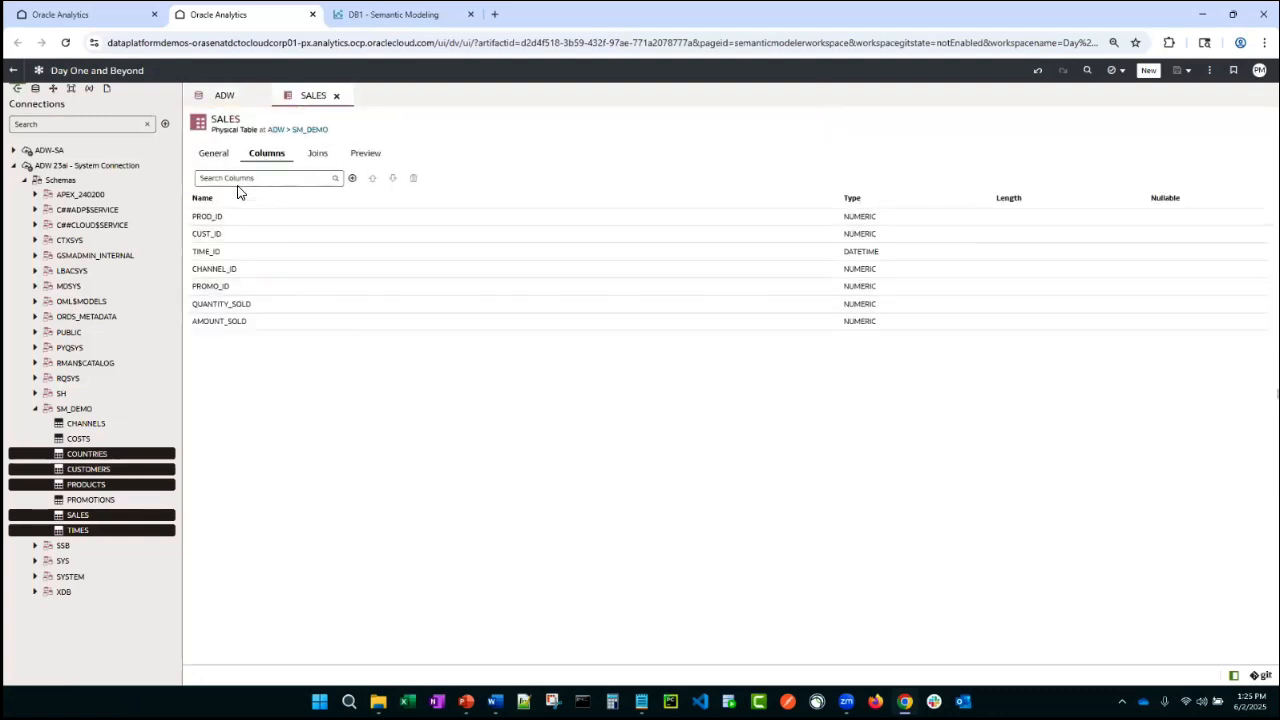
left_click(365, 154)
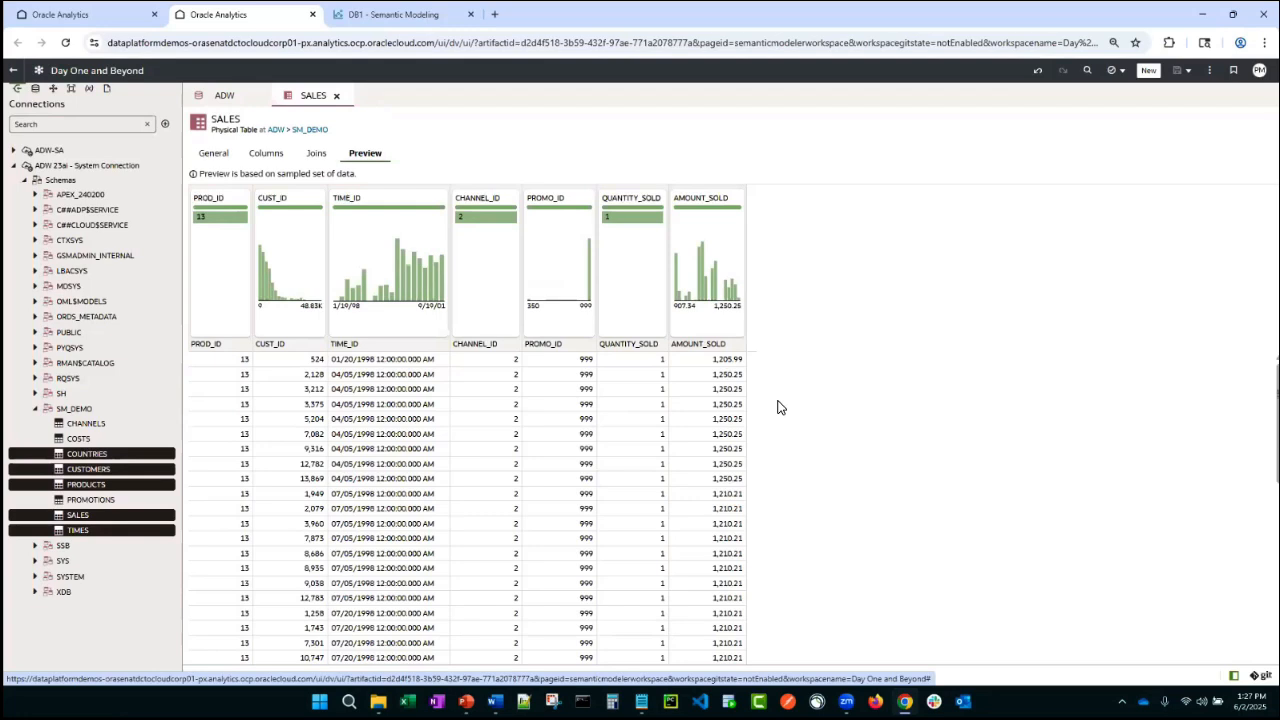
- Close the SALES tab and review the ADW database's connection pool New Connection Pool_1 settings
left_click(336, 96)
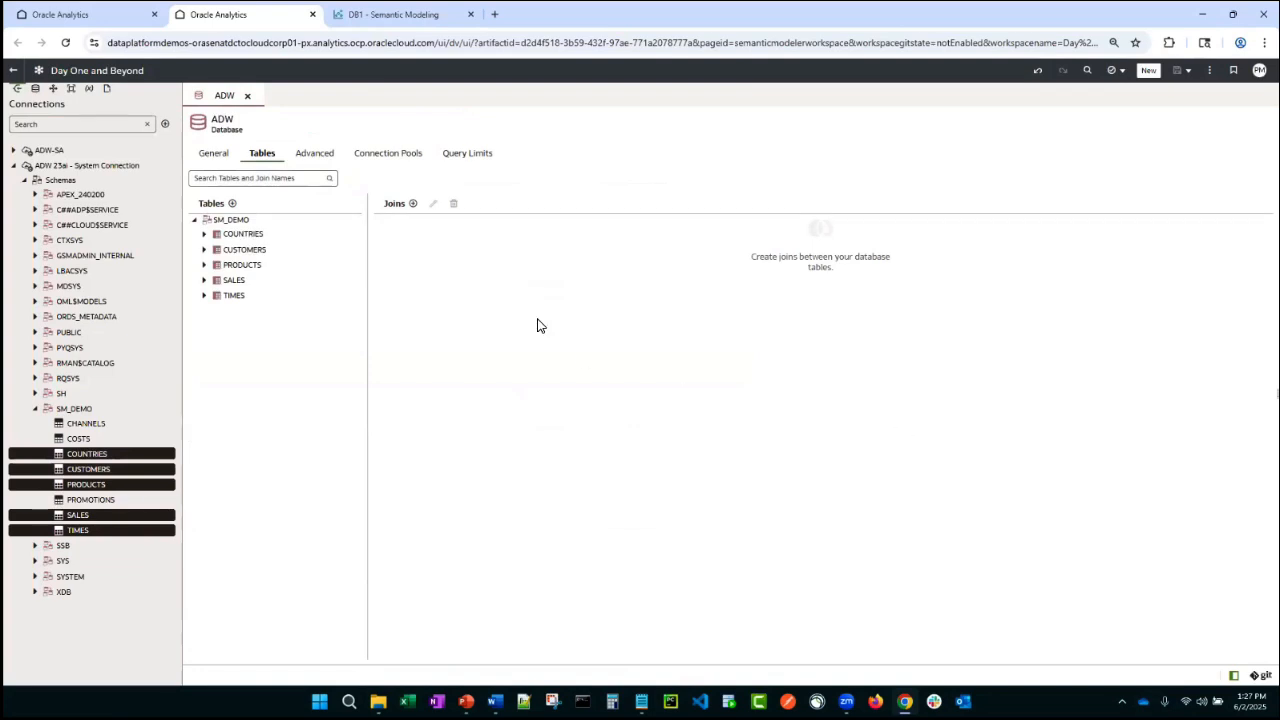
left_click(386, 153)
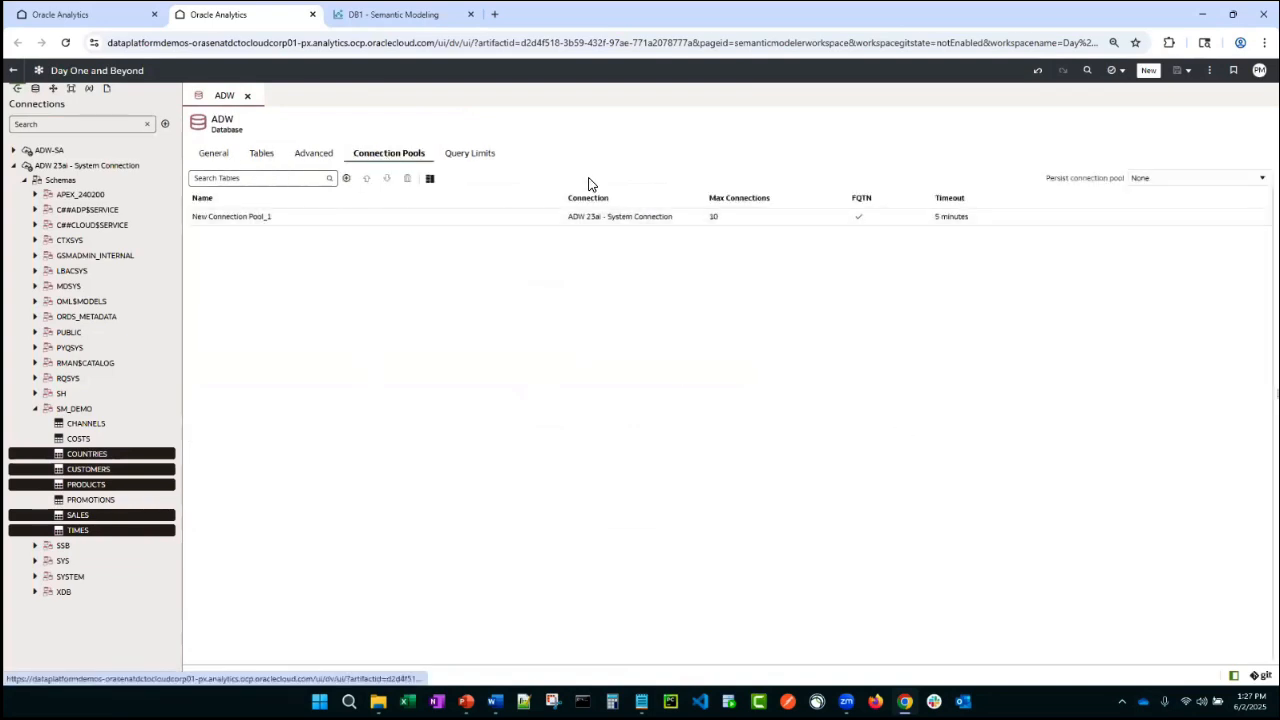
left_click(406, 222)
left_click(430, 179)
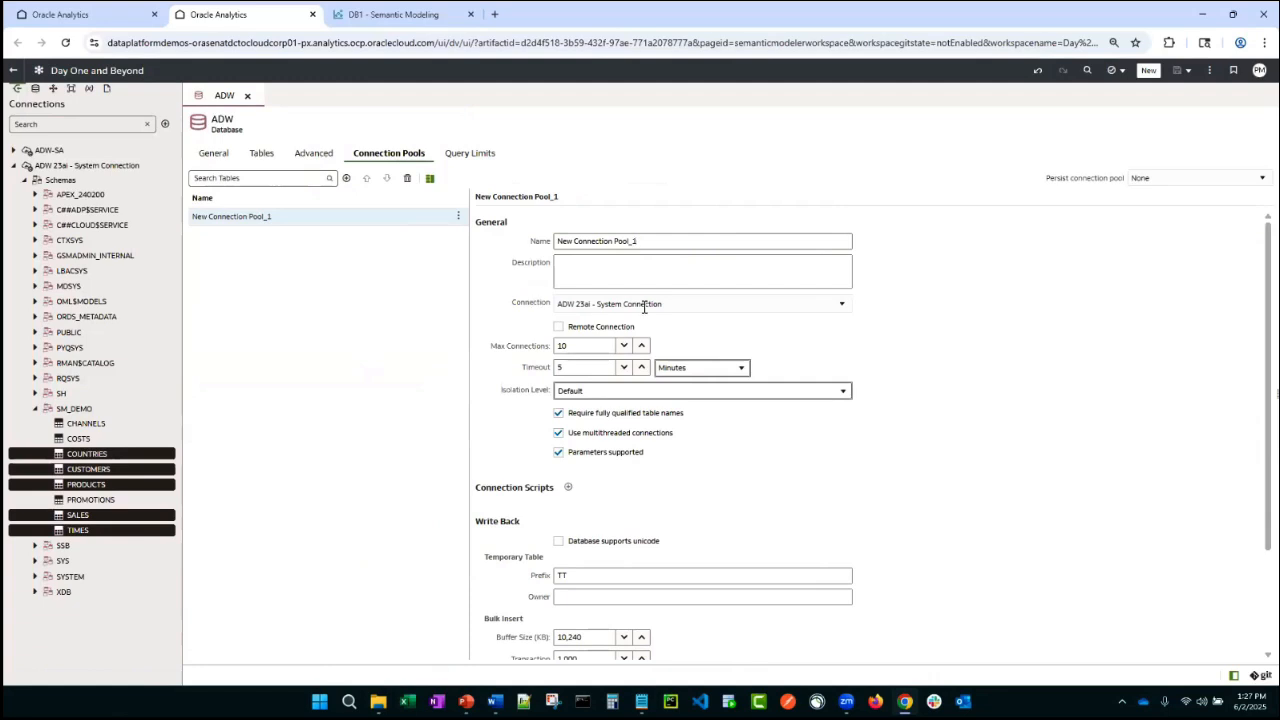
left_click(843, 303)
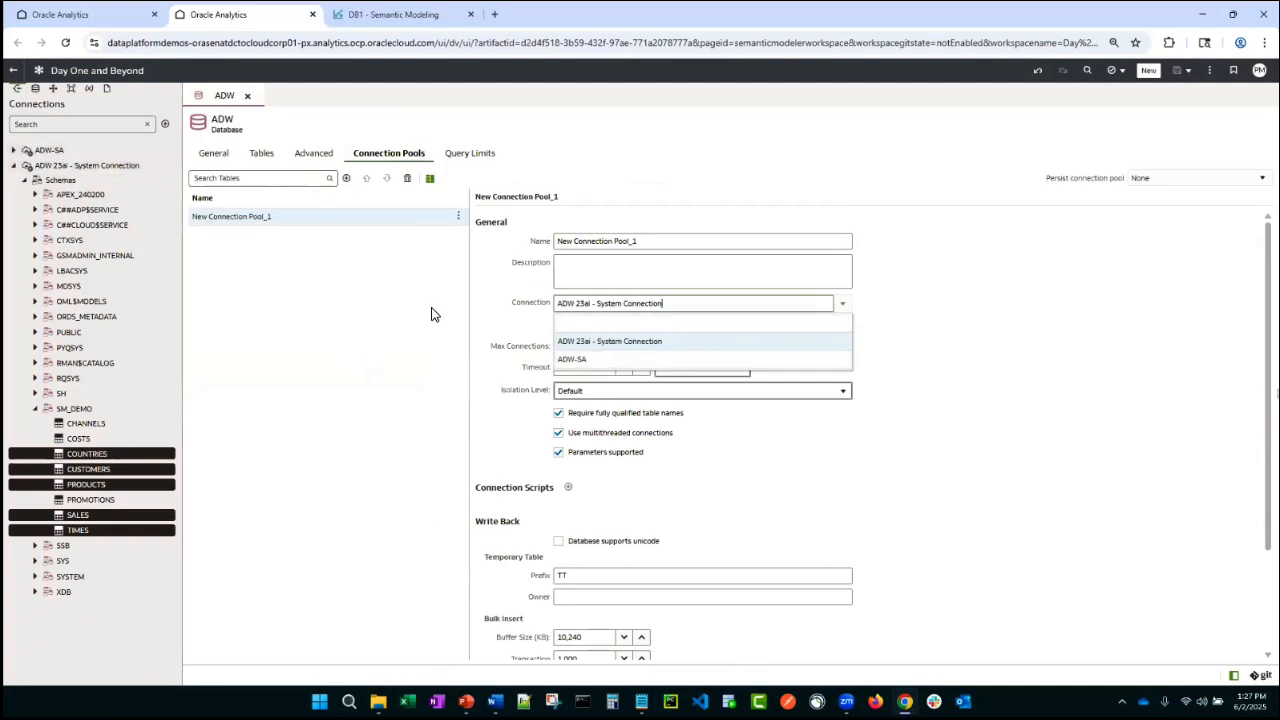
left_click(941, 414)
scroll(917, 388, "down", 3)
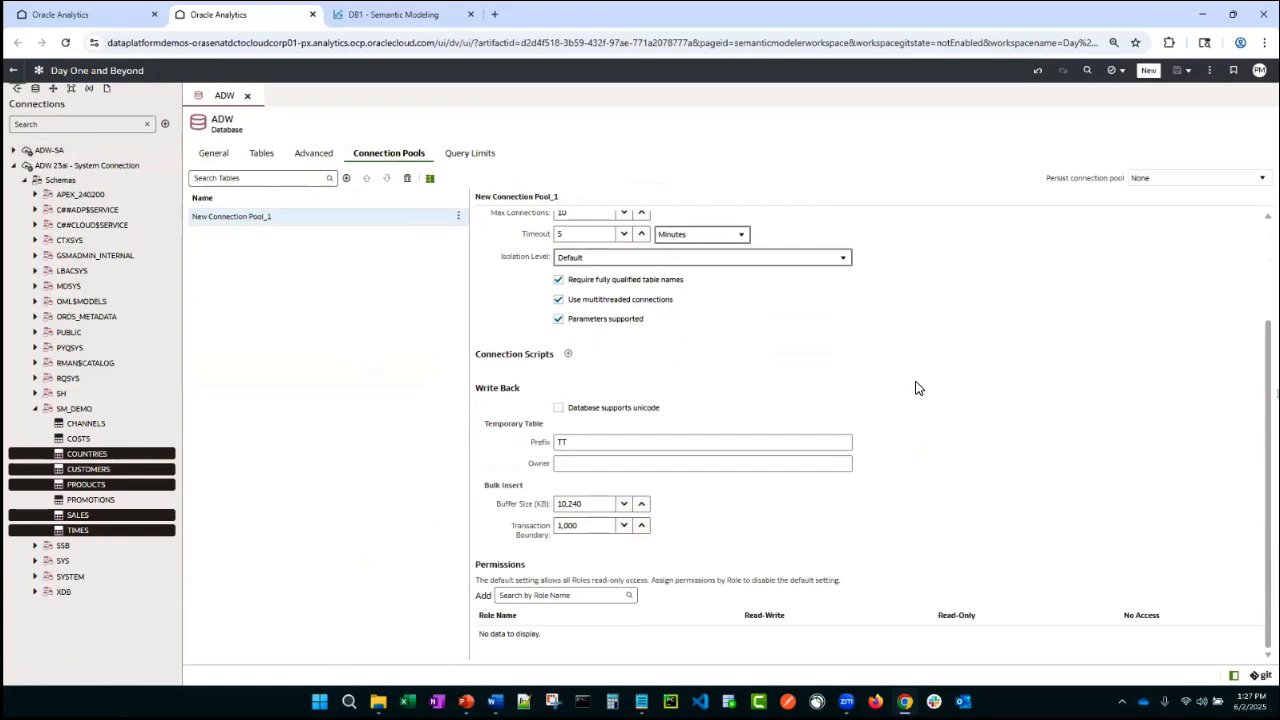
scroll(917, 388, "up", 3)
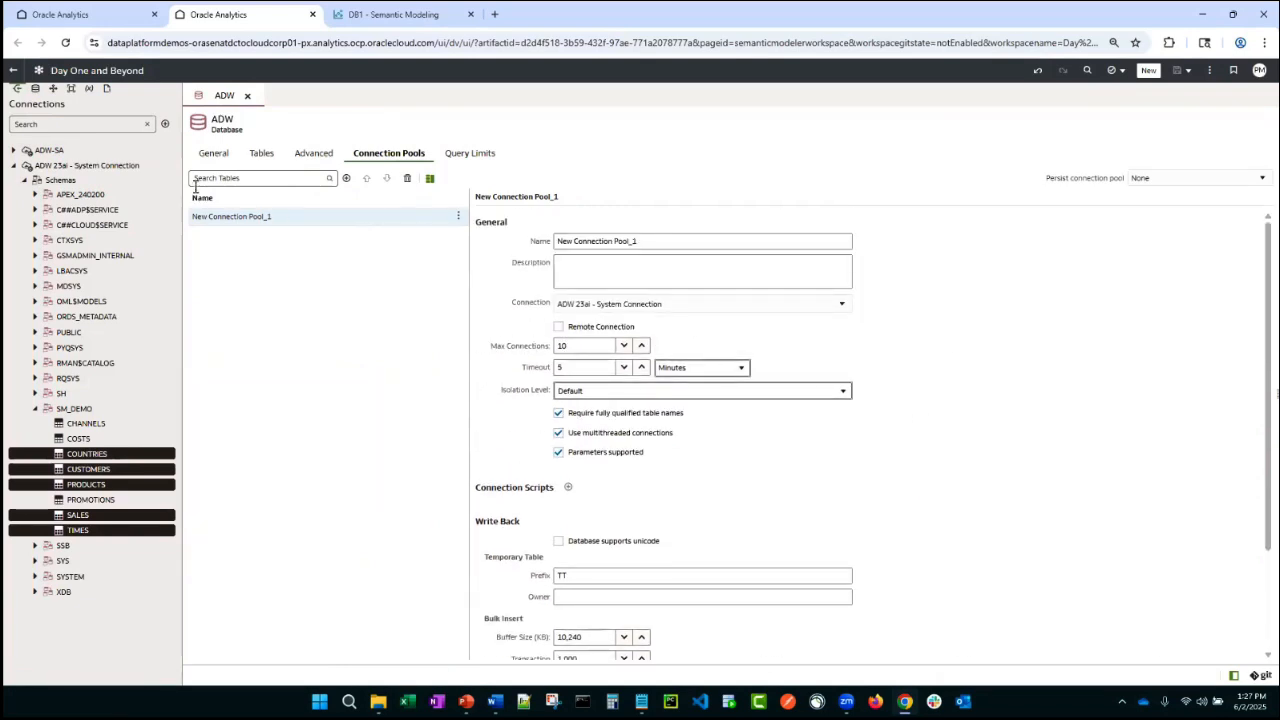
- Create a physical table alias named _D1 - Products for the PRODUCTS table
left_click(212, 154)
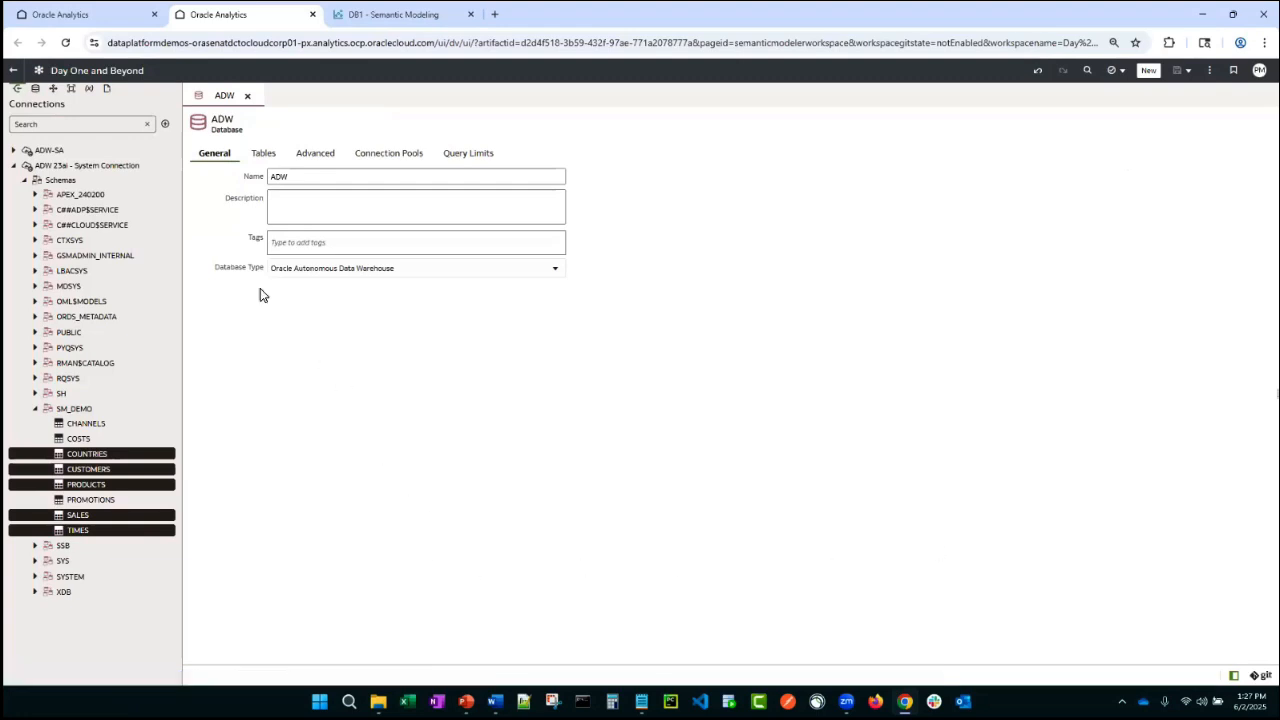
left_click(263, 155)
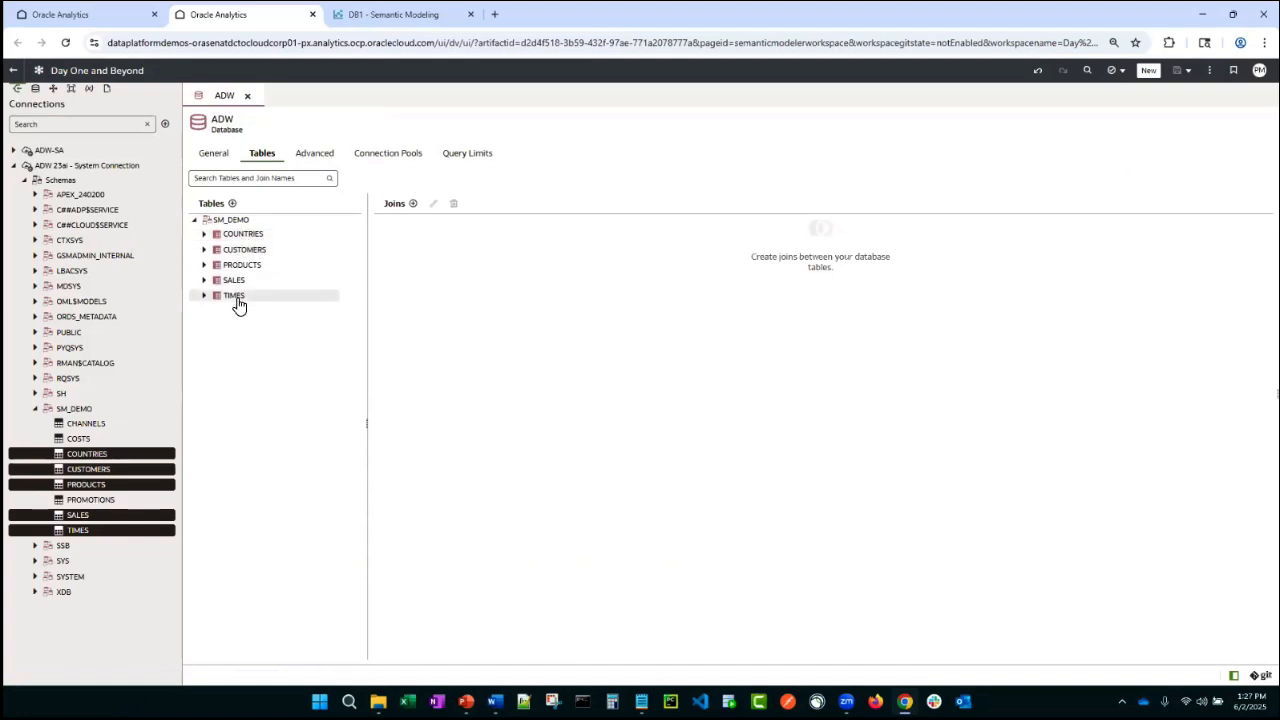
right_click(244, 267)
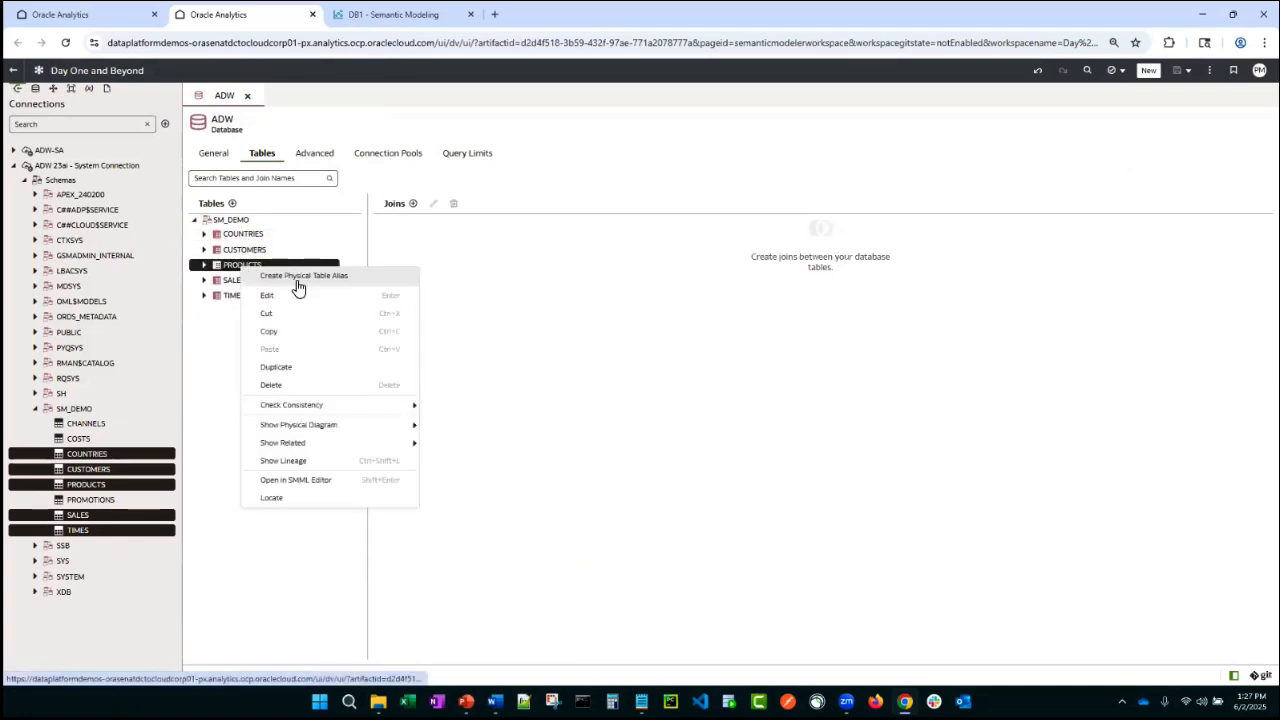
left_click(303, 286)
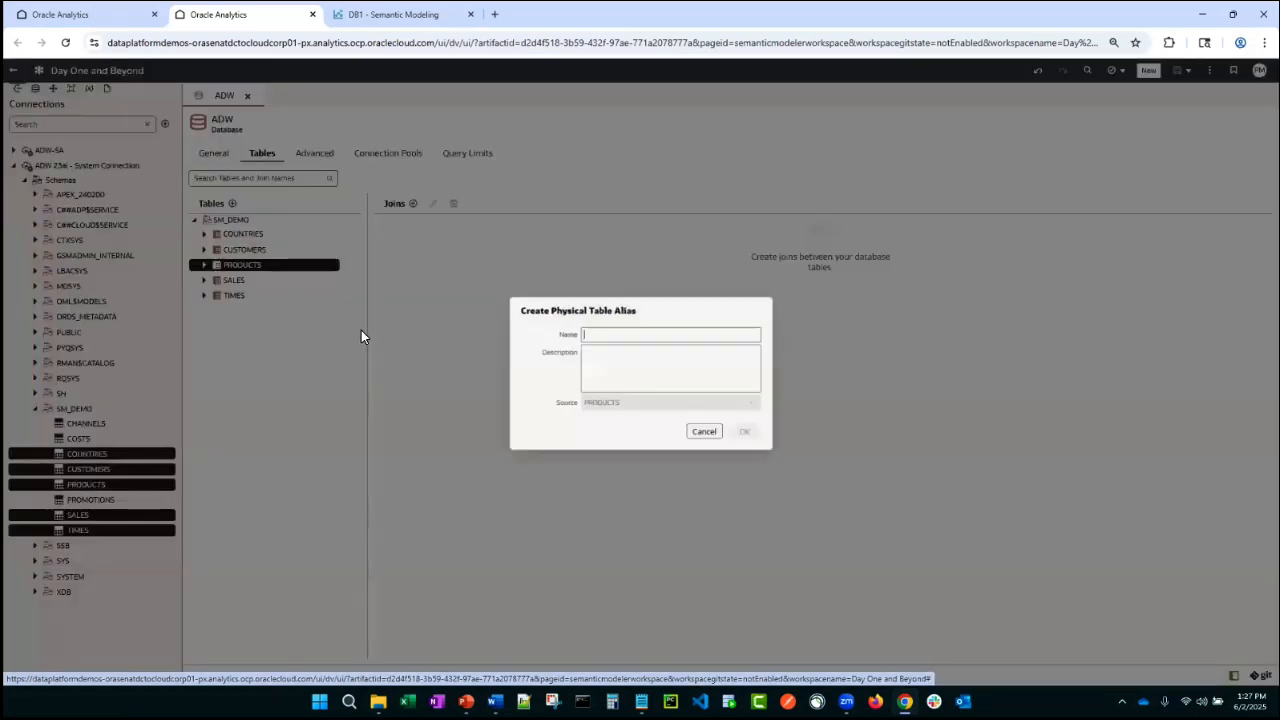
type("_")
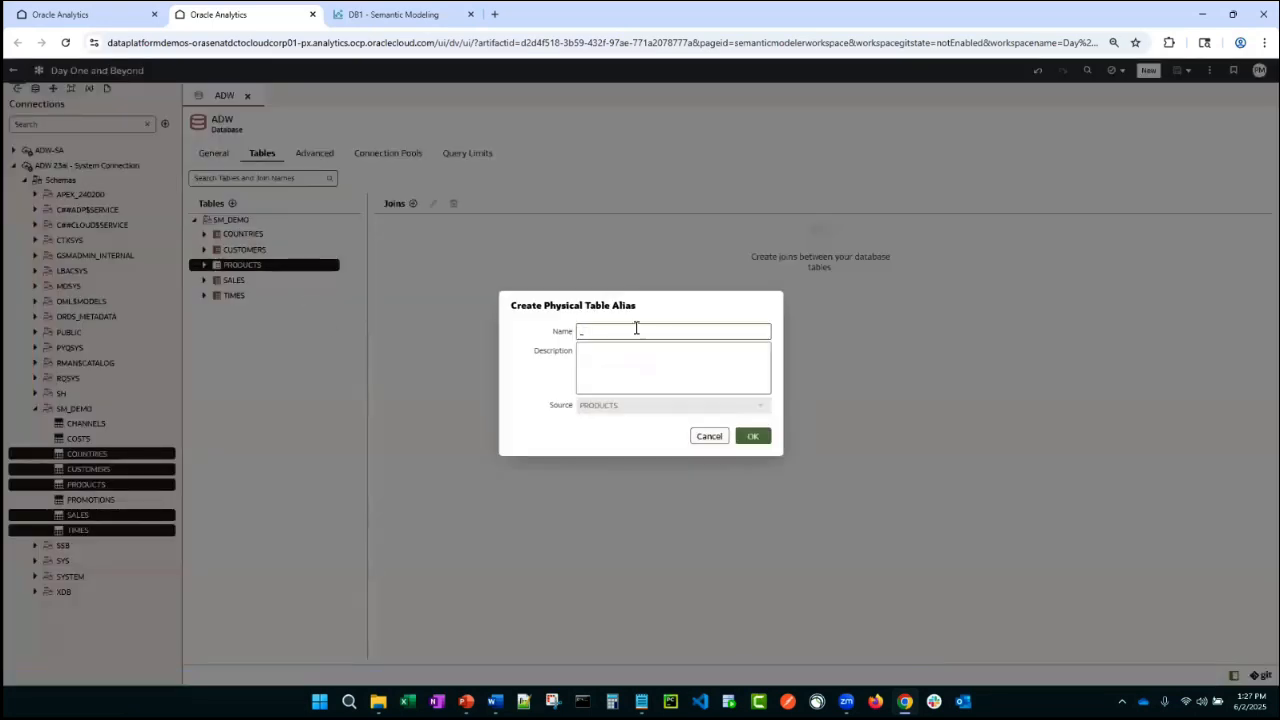
type("D1 - Products")
left_click(752, 440)
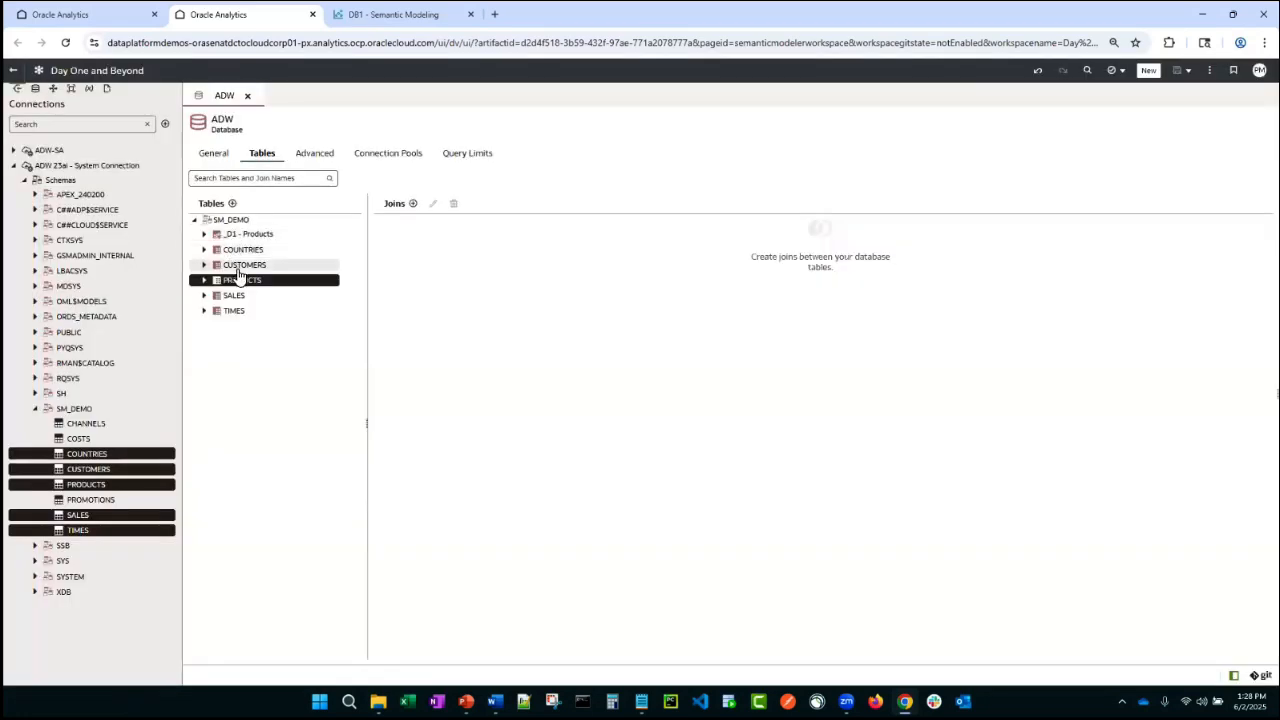
- Create a physical table alias named _D2 - Customers for the CUSTOMERS table
right_click(241, 267)
left_click(292, 279)
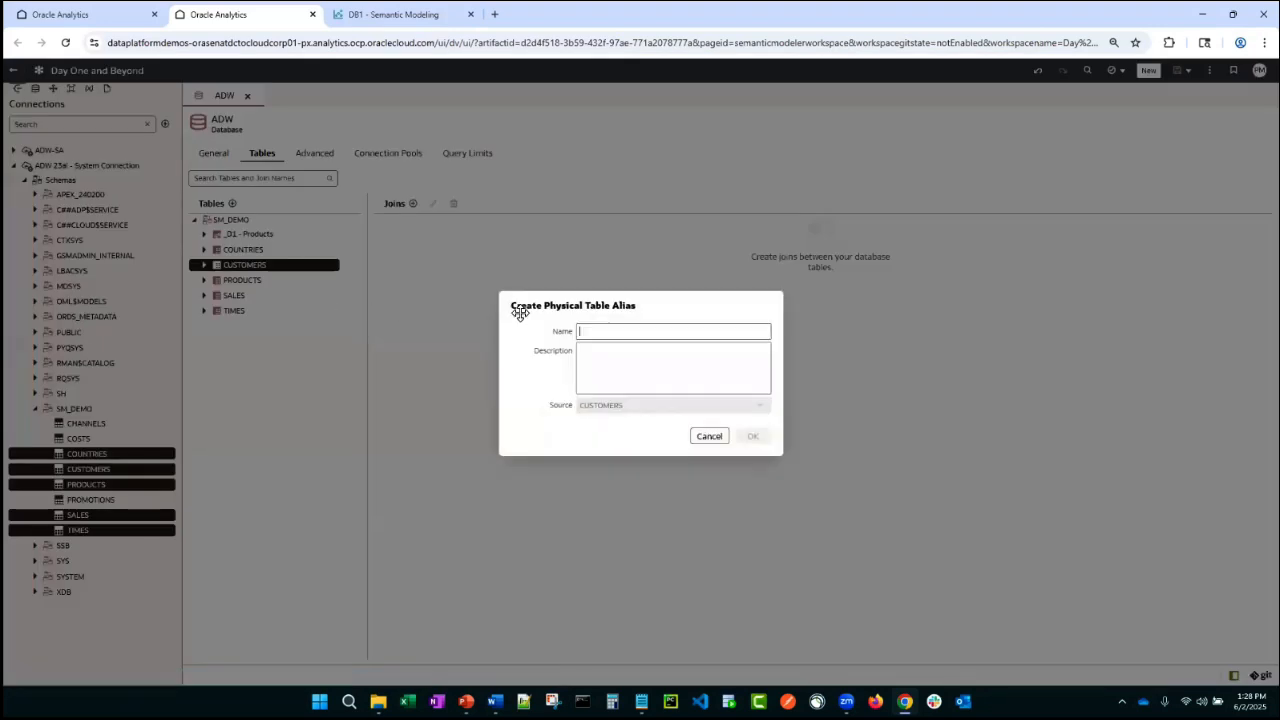
type("_D")
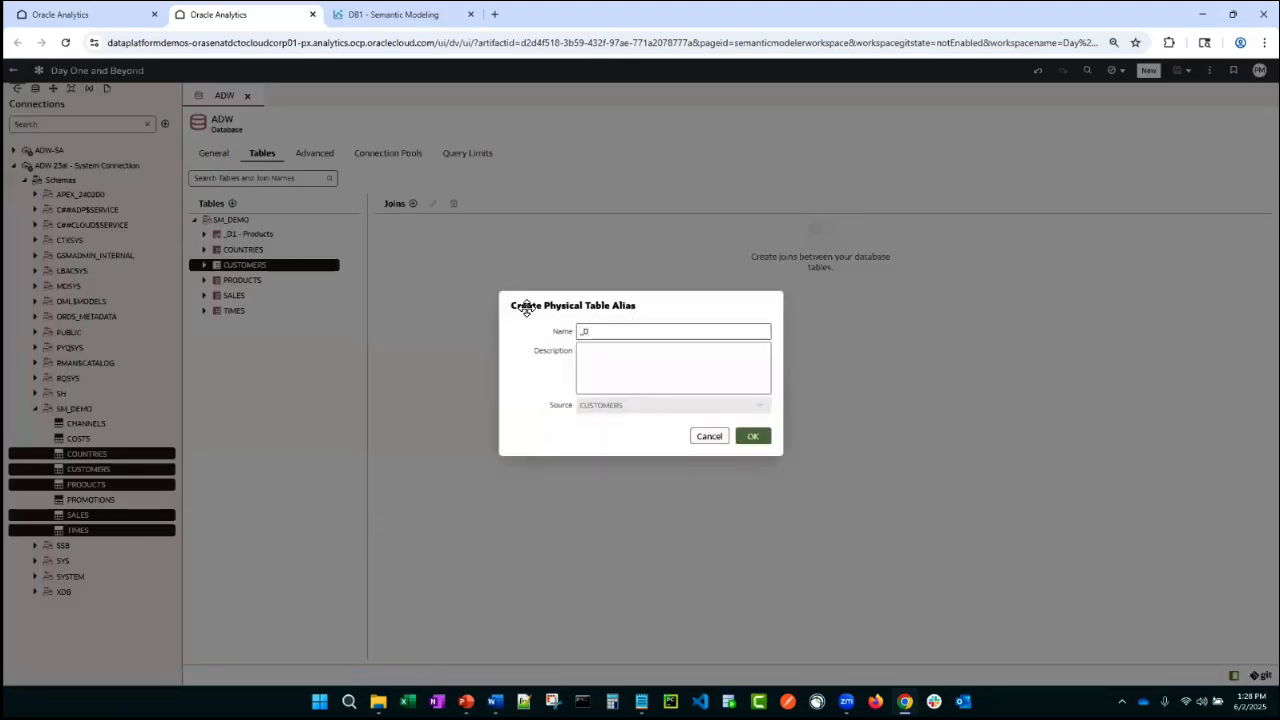
type("2 - Customers")
left_click(752, 436)
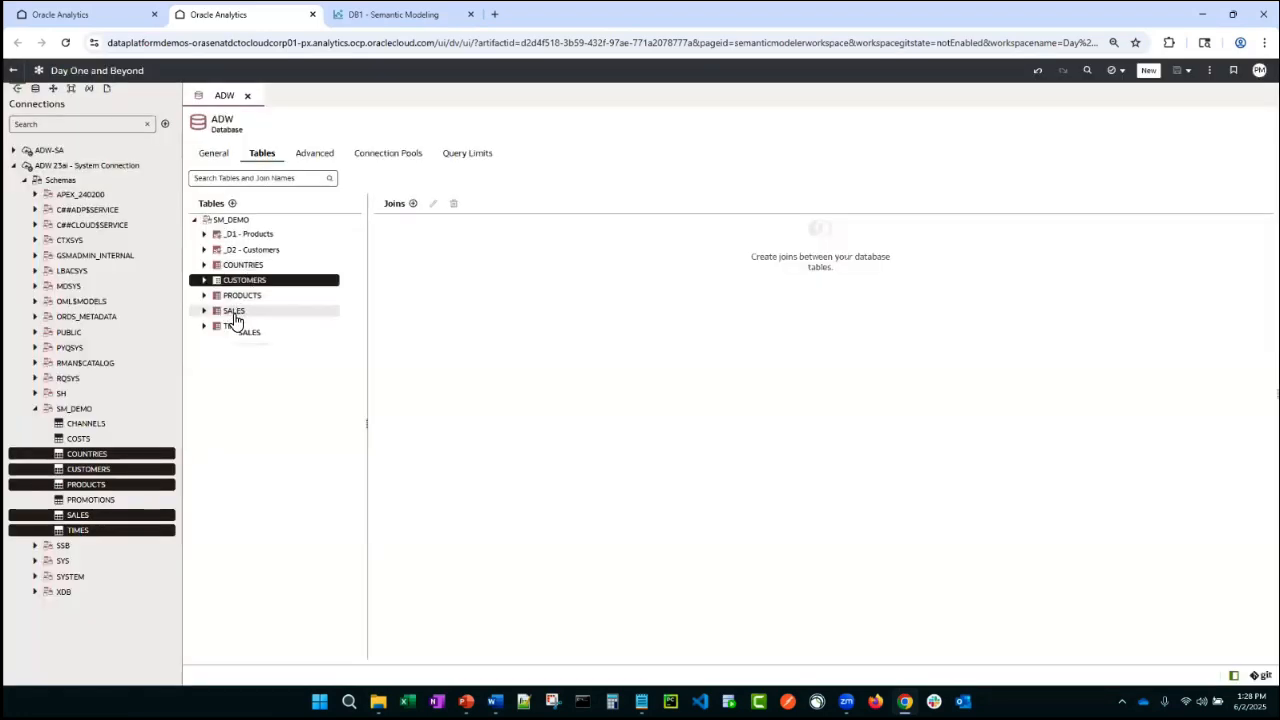
- Create a physical table alias named _D3 - Time for the TIMES table
right_click(245, 330)
left_click(268, 338)
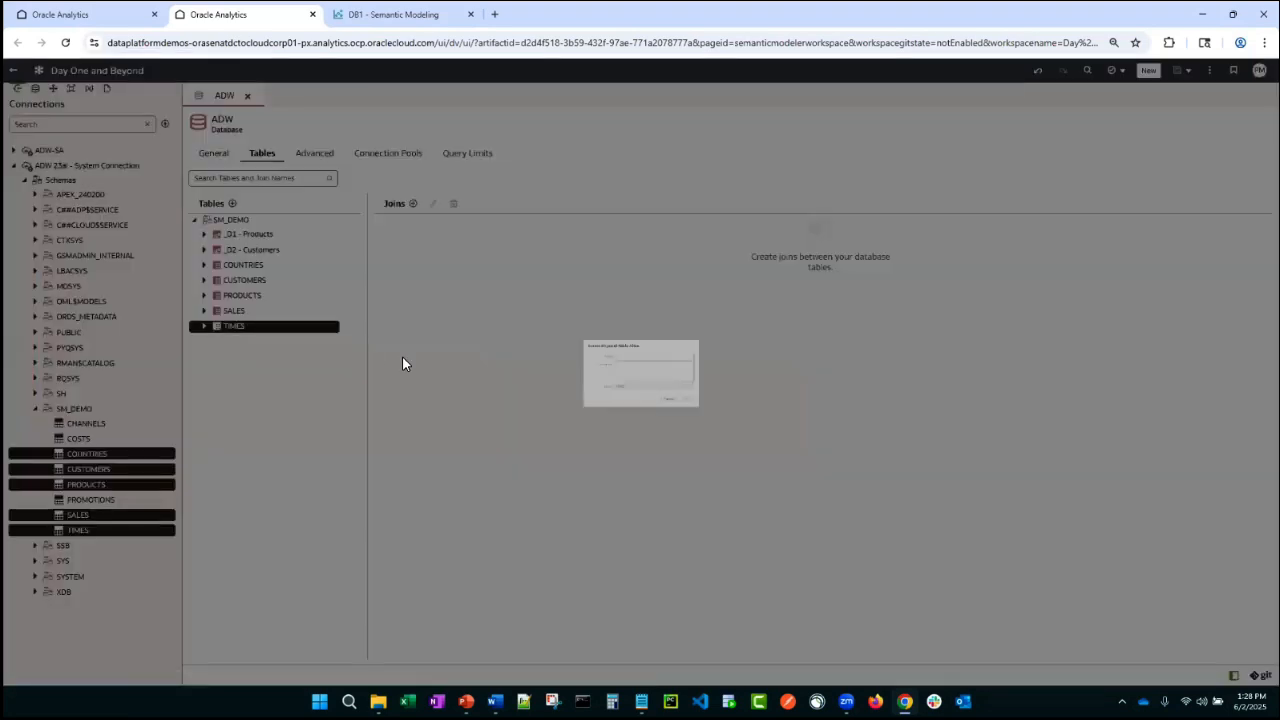
type("_D3")
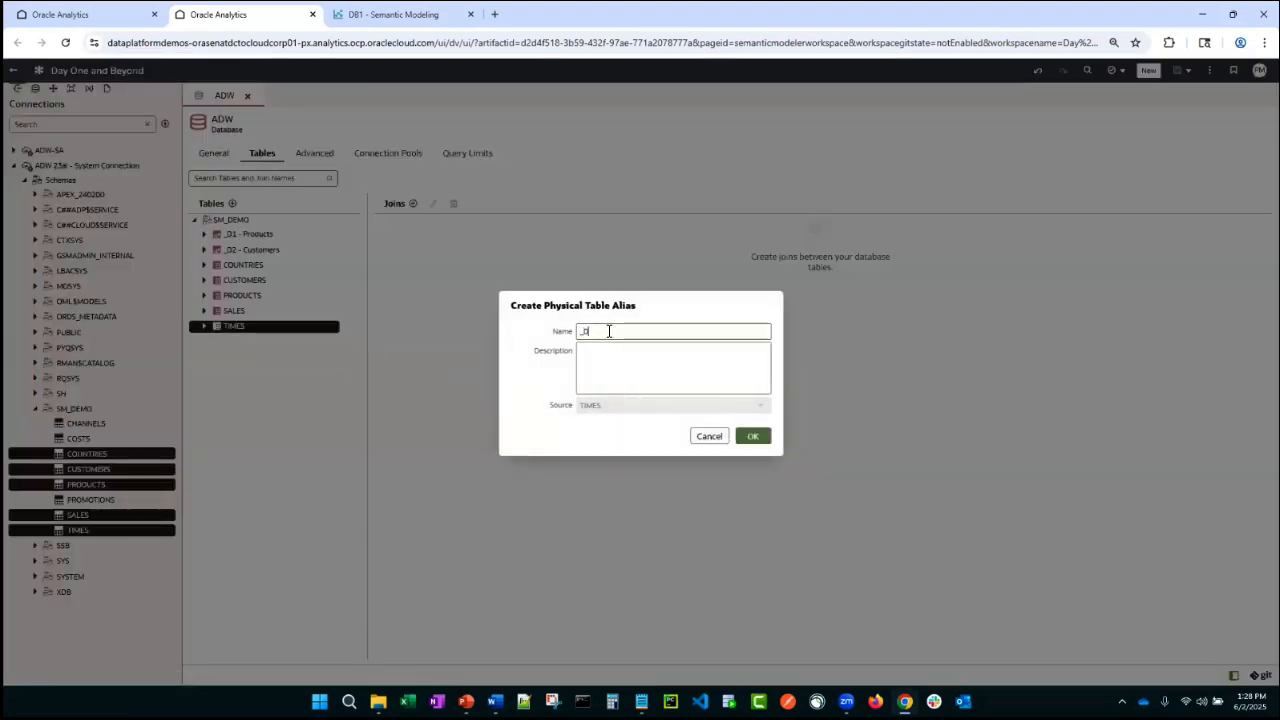
type(" - Time")
left_click(753, 440)
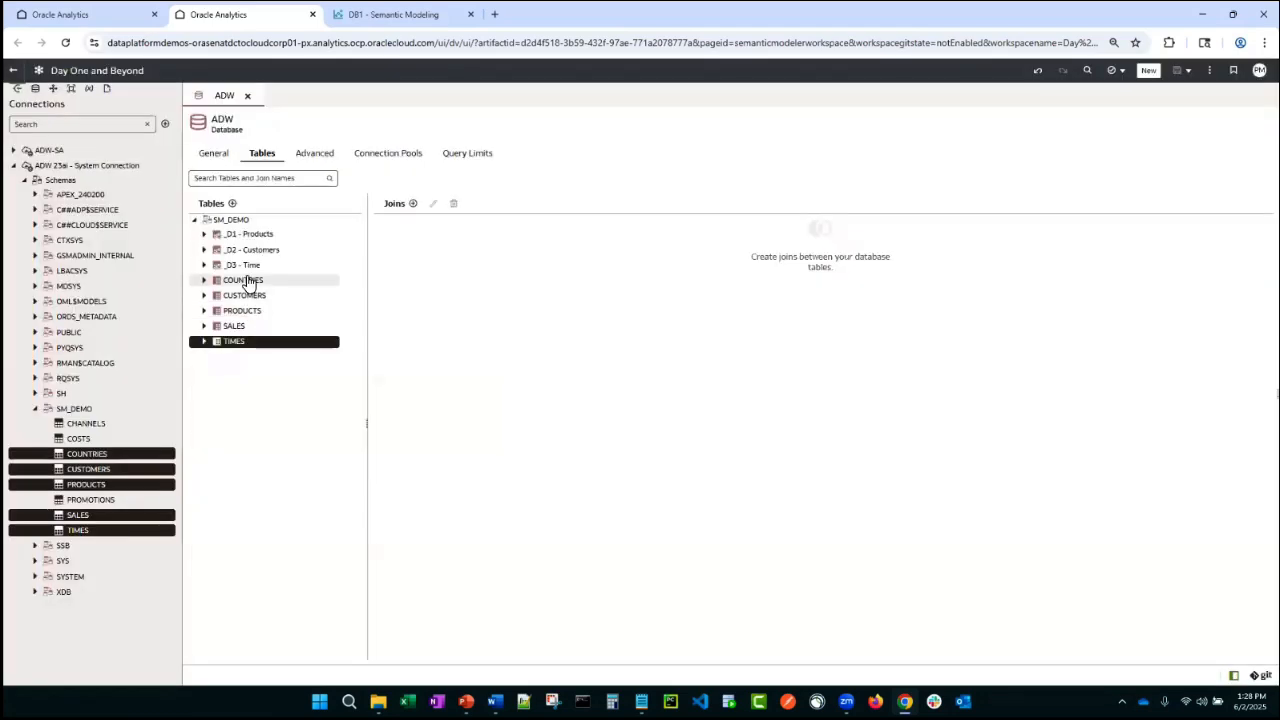
- Create a physical table alias named _D4 - Countries for the COUNTRIES table
right_click(258, 279)
left_click(303, 289)
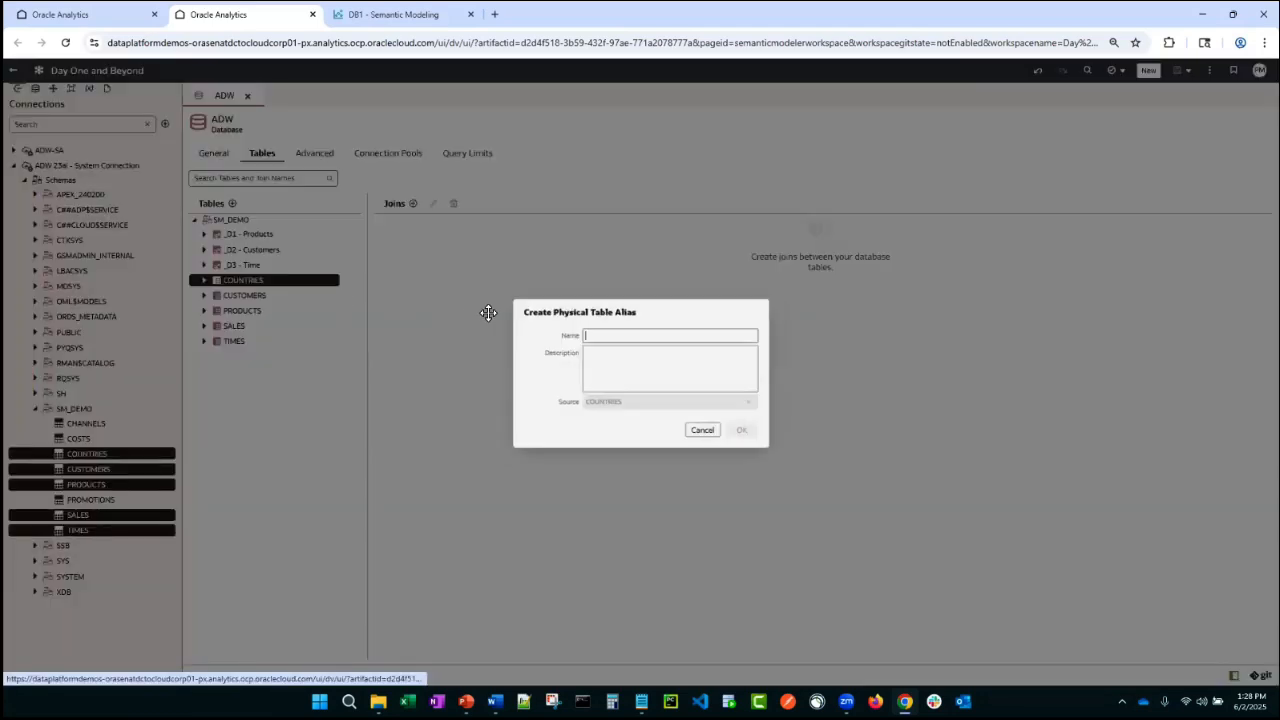
type("_")
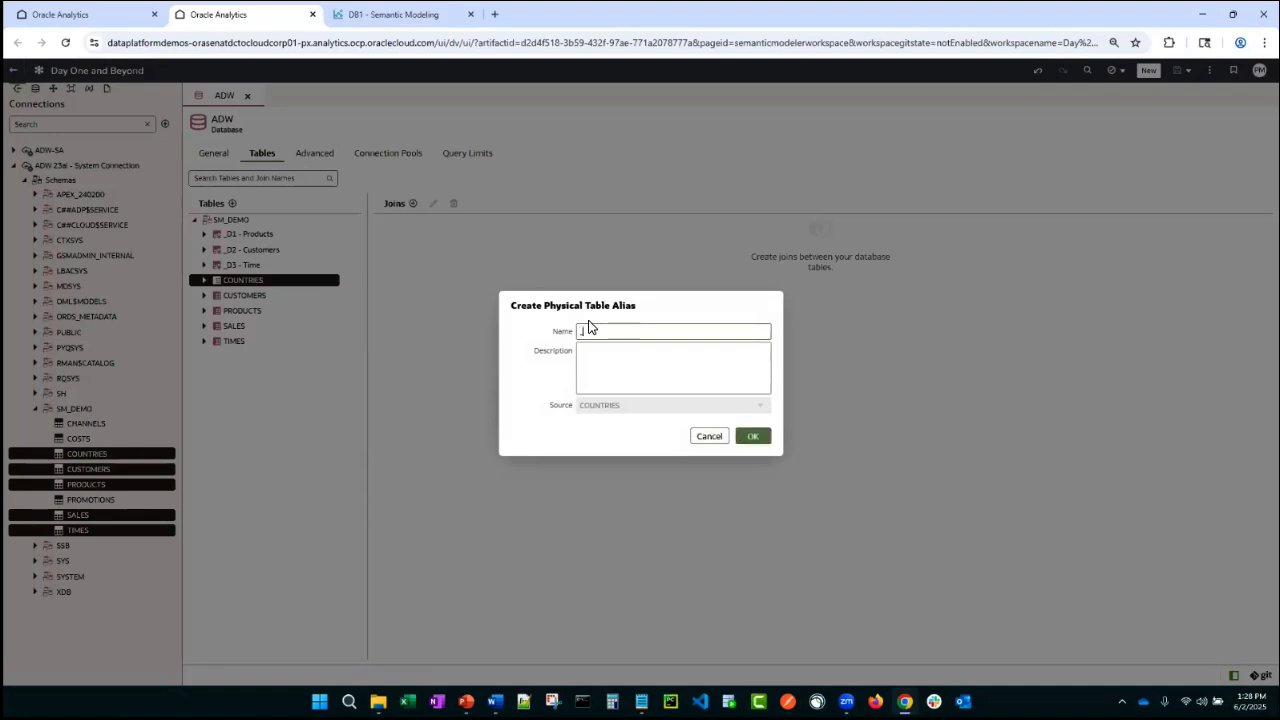
type("D4 - Countries")
left_click(752, 432)
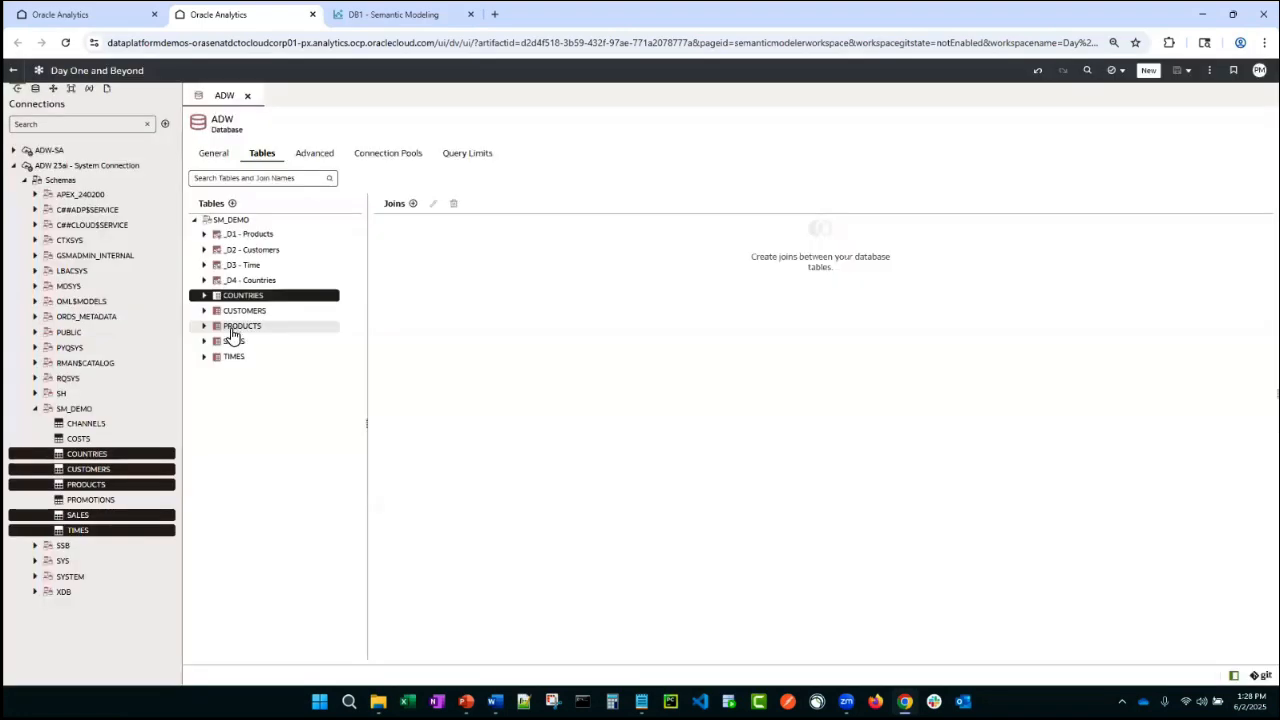
- Create a physical table alias named _F1 - Sales for the SALES table
right_click(233, 341)
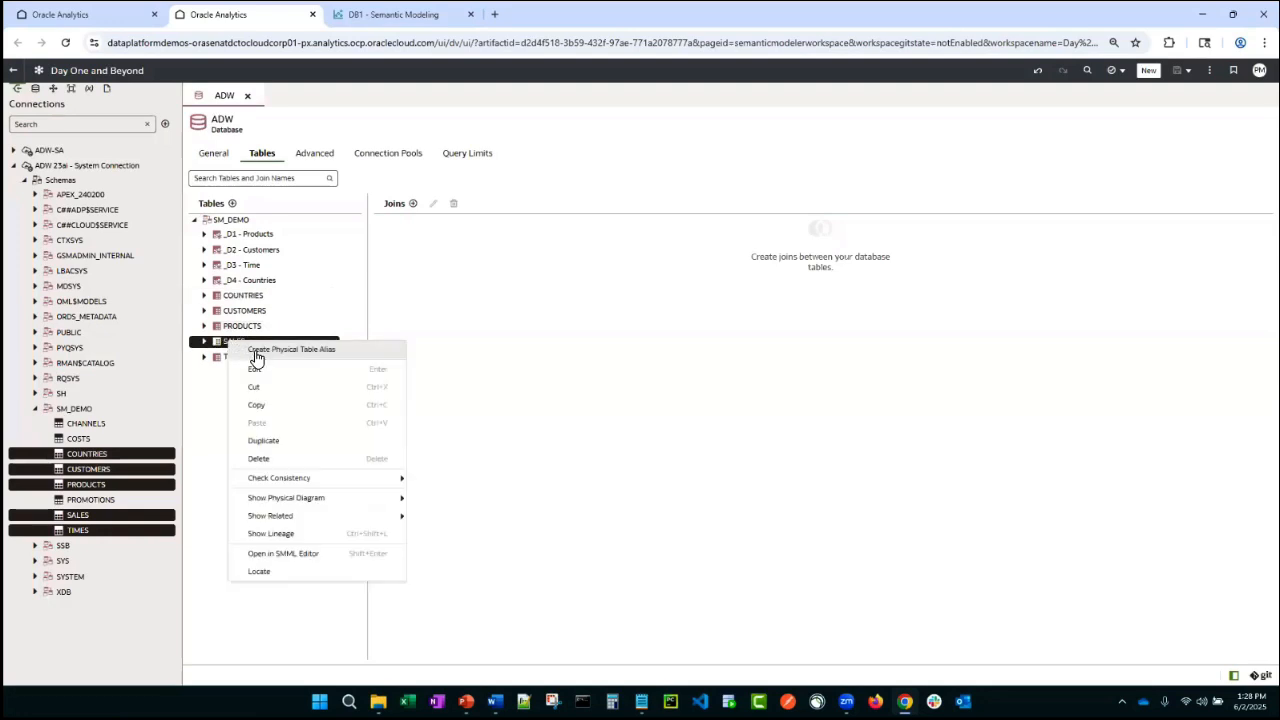
left_click(277, 348)
type("_F")
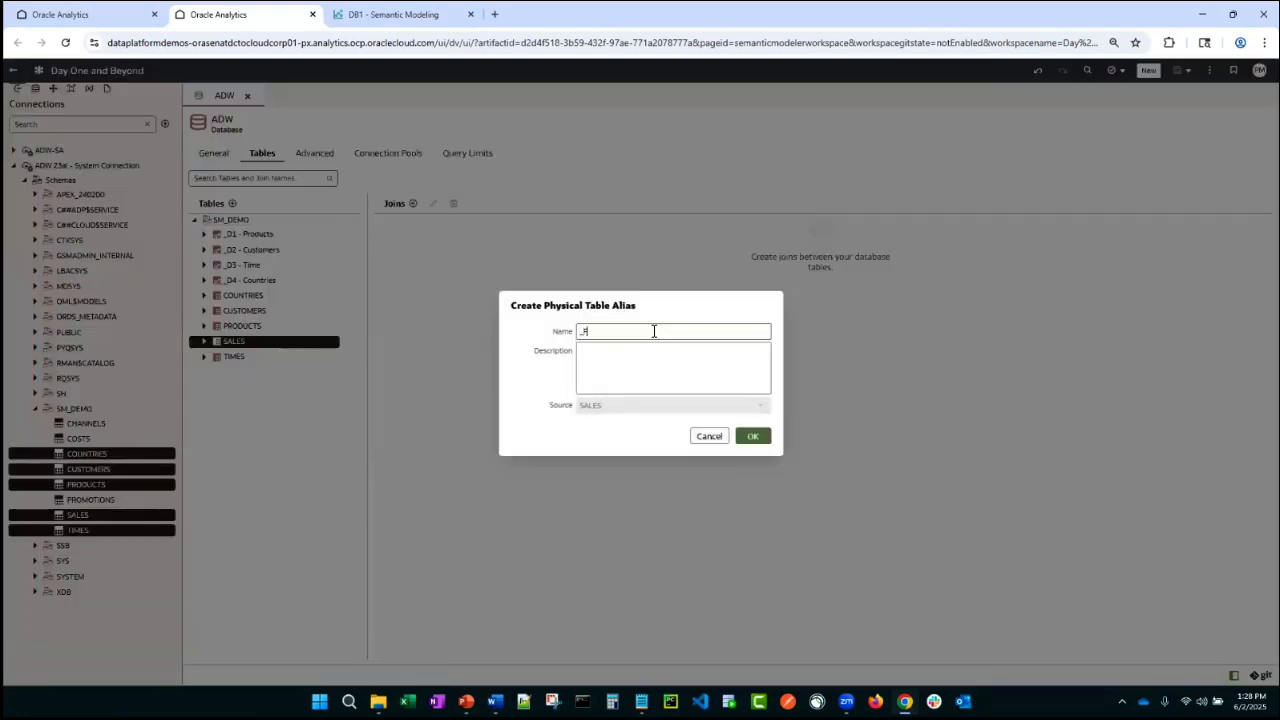
type("1 - Saels")
key("BackSpace")
key("BackSpace")
key("BackSpace")
type("les")
left_click(753, 437)
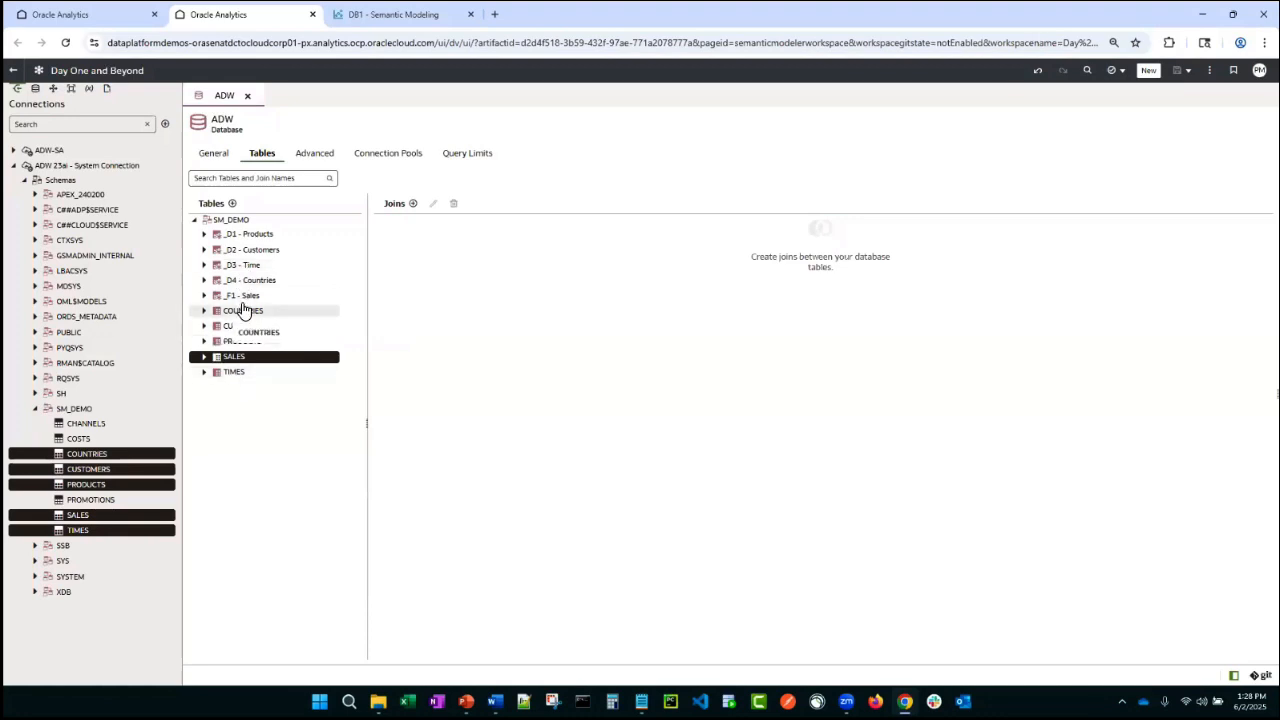
- Open the _D1 - Products alias, review its general settings and columns, and close it
double_click(248, 236)
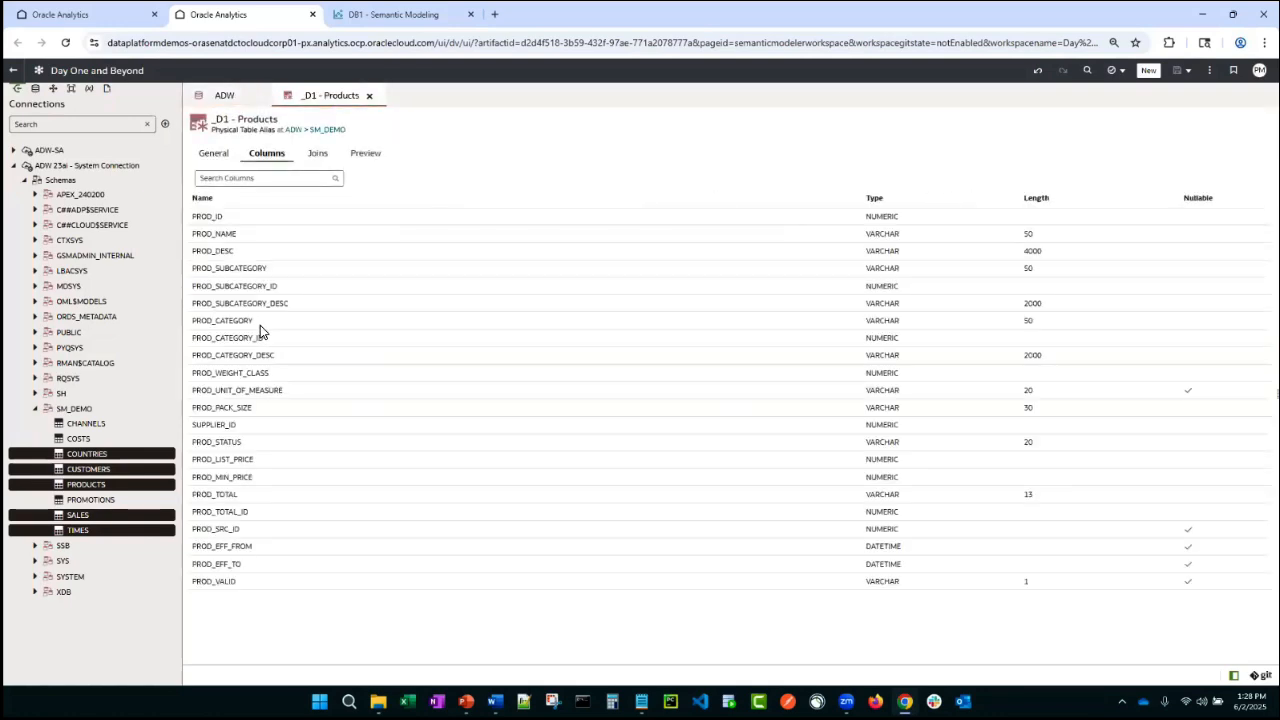
left_click(213, 154)
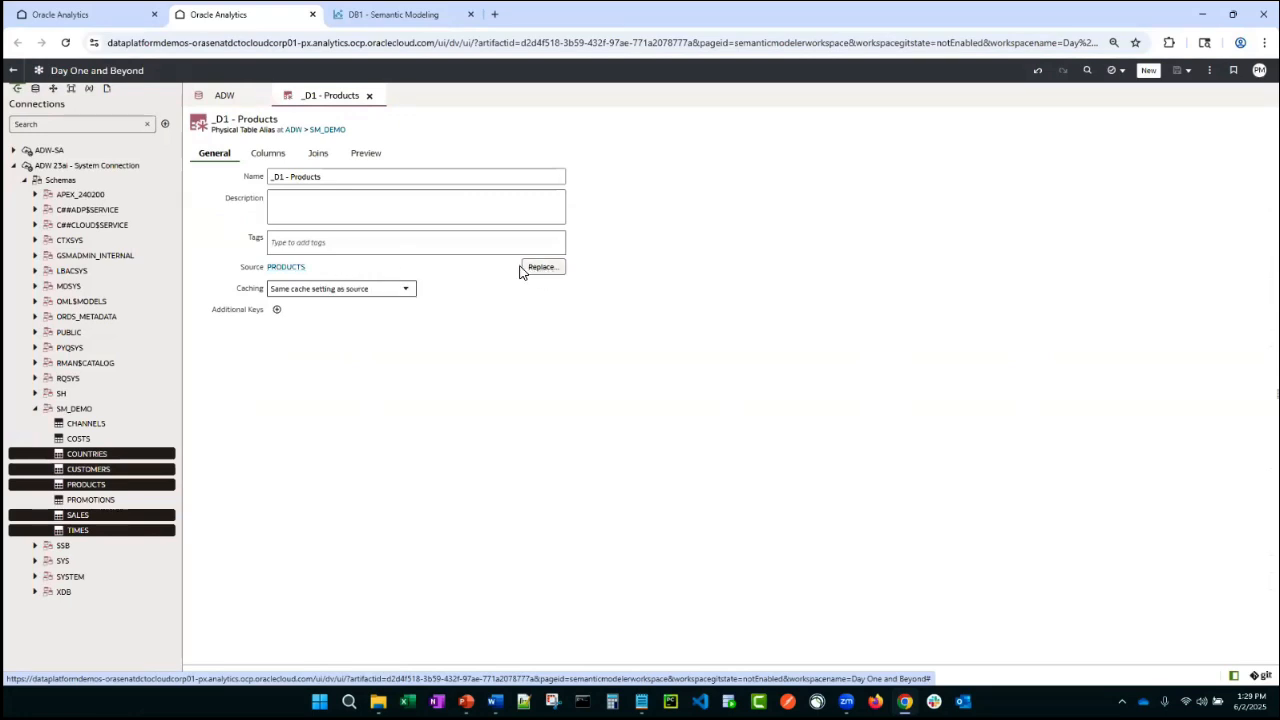
left_click(268, 153)
left_click(369, 96)
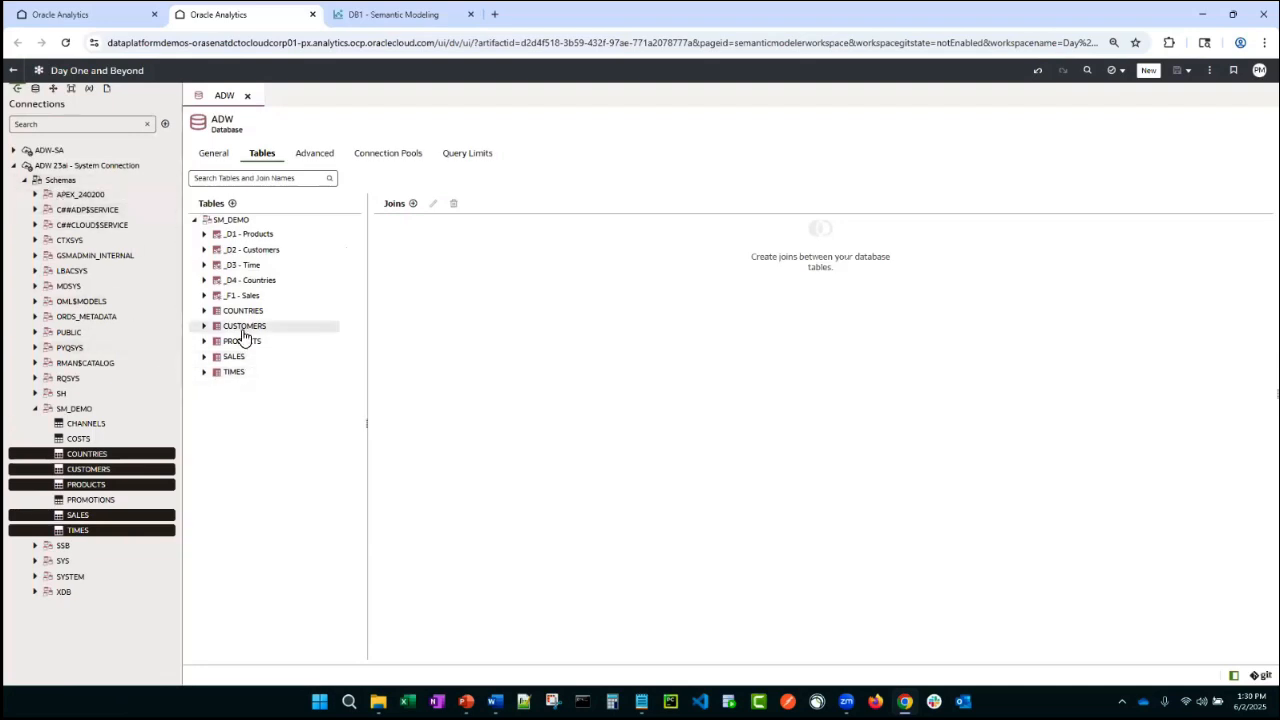
left_click_drag(243, 335, 228, 330)
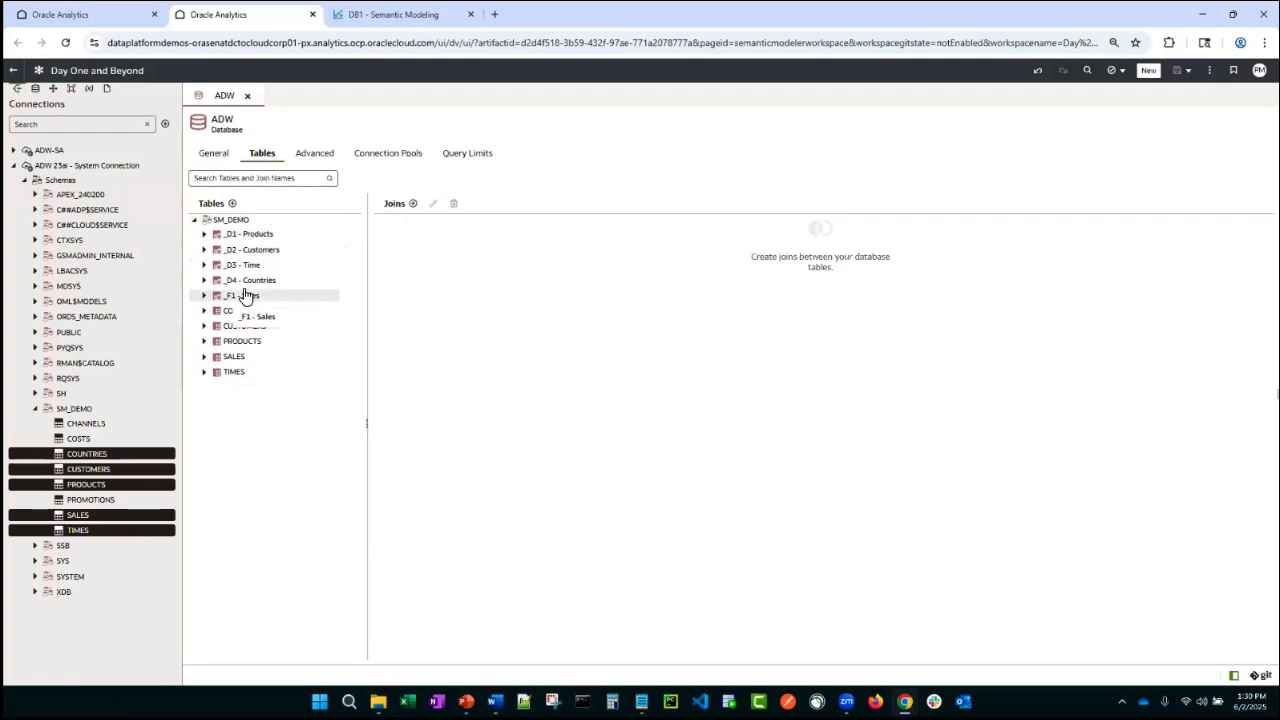
left_click_drag(267, 290, 263, 296)
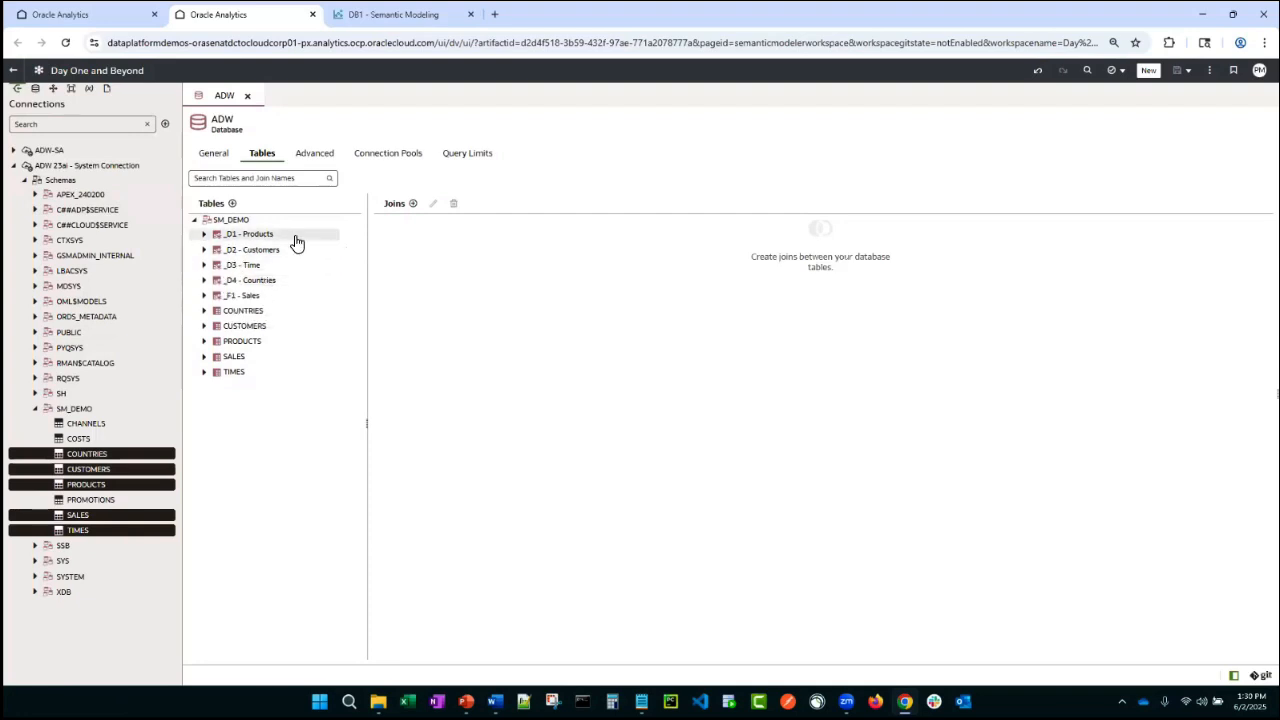
- Start a new physical join with _F1 - Sales as the left table and _D1 - Products as the right table
left_click(413, 204)
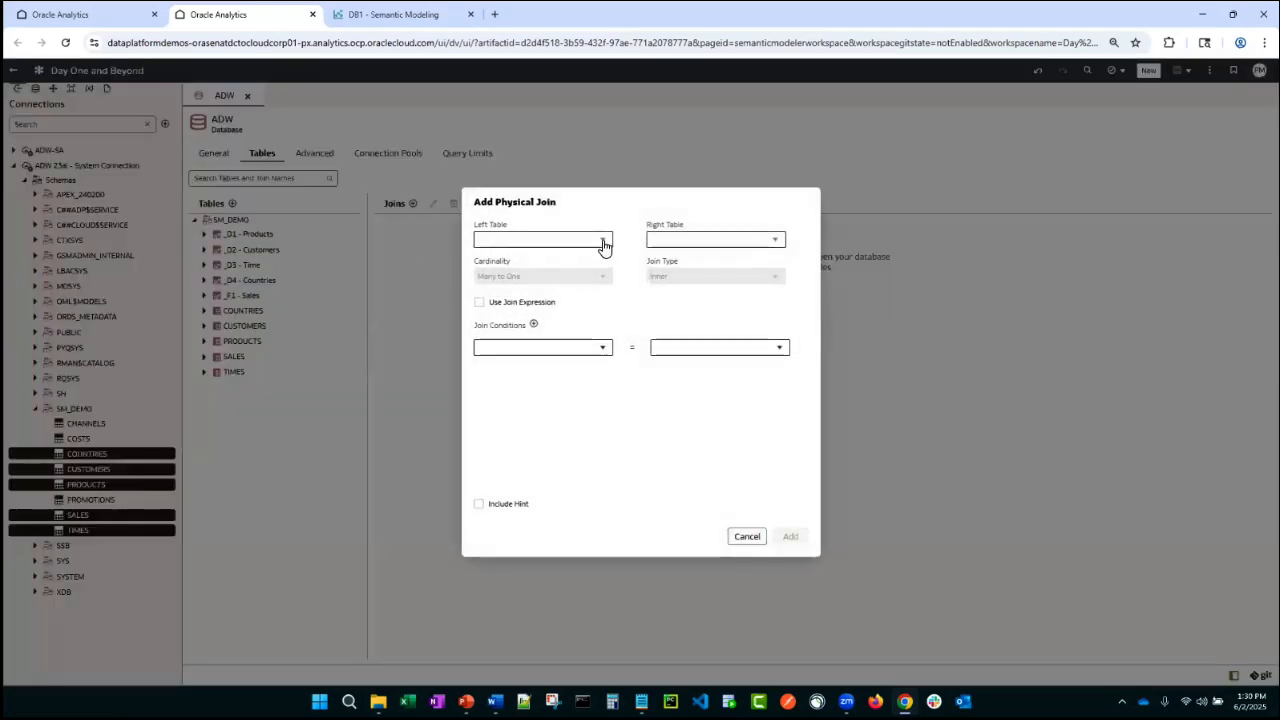
left_click(603, 241)
left_click(488, 286)
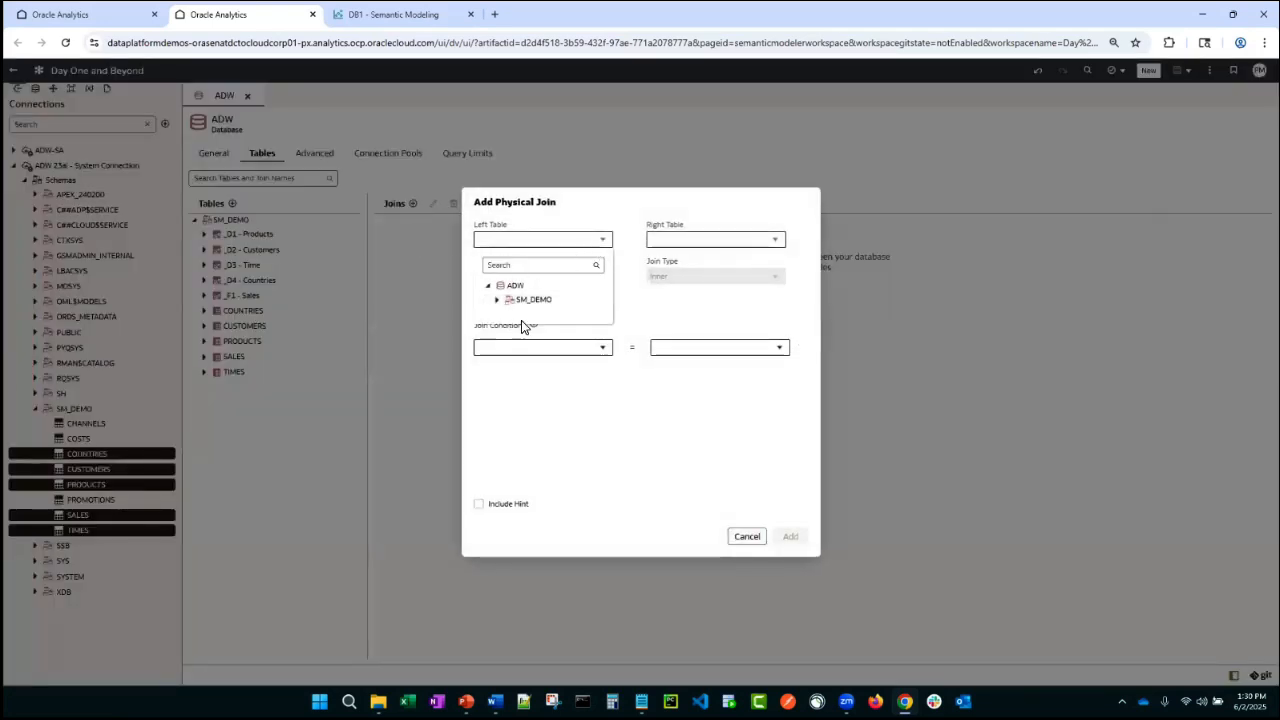
left_click(495, 301)
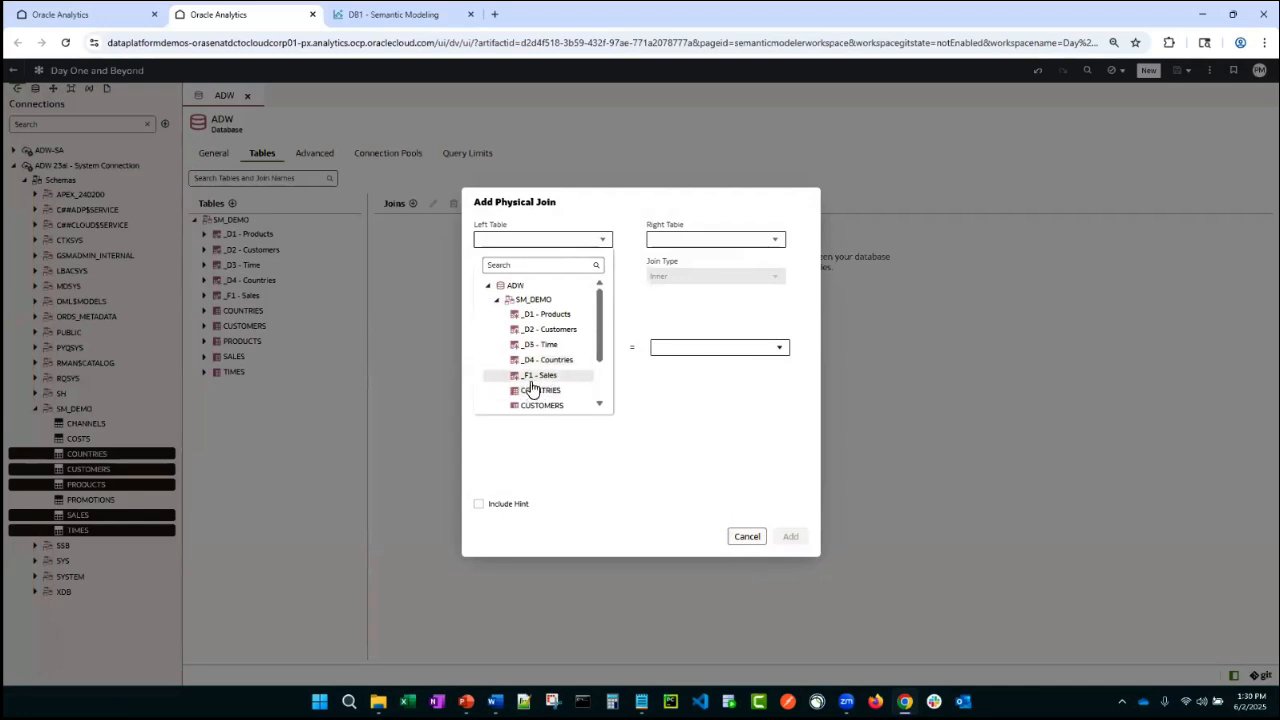
left_click(537, 387)
left_click(775, 241)
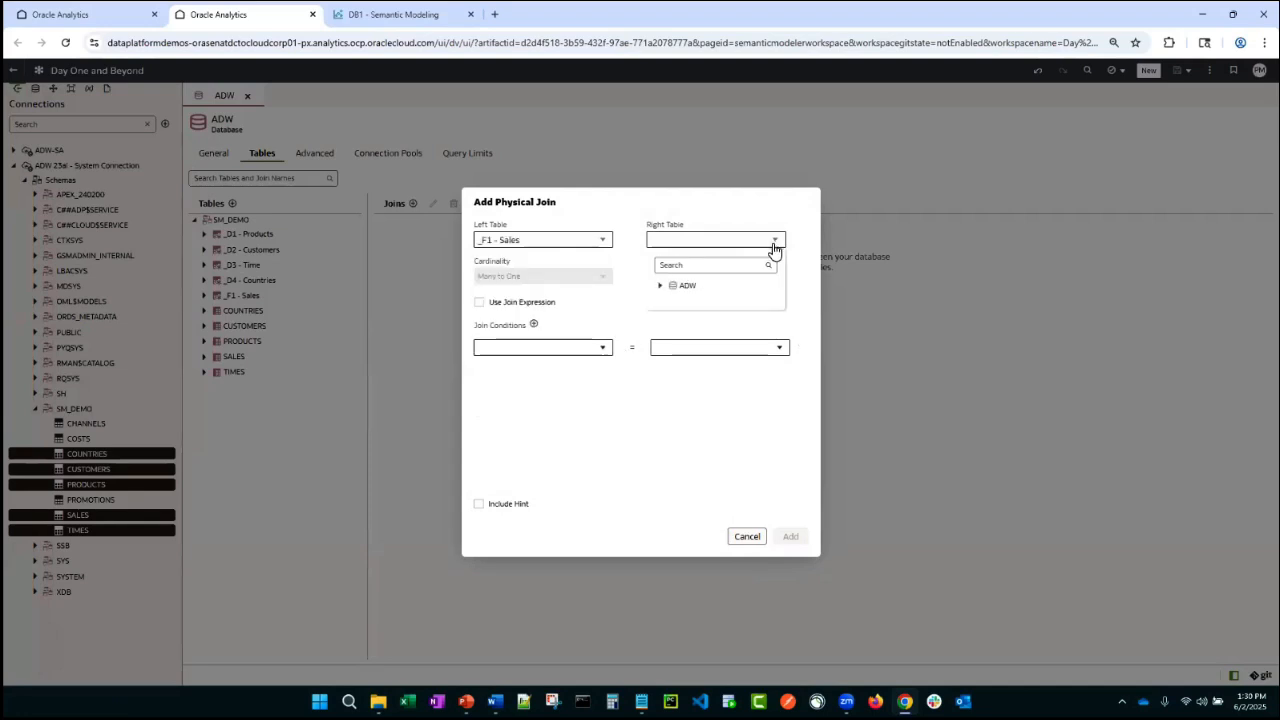
left_click(660, 286)
left_click(670, 300)
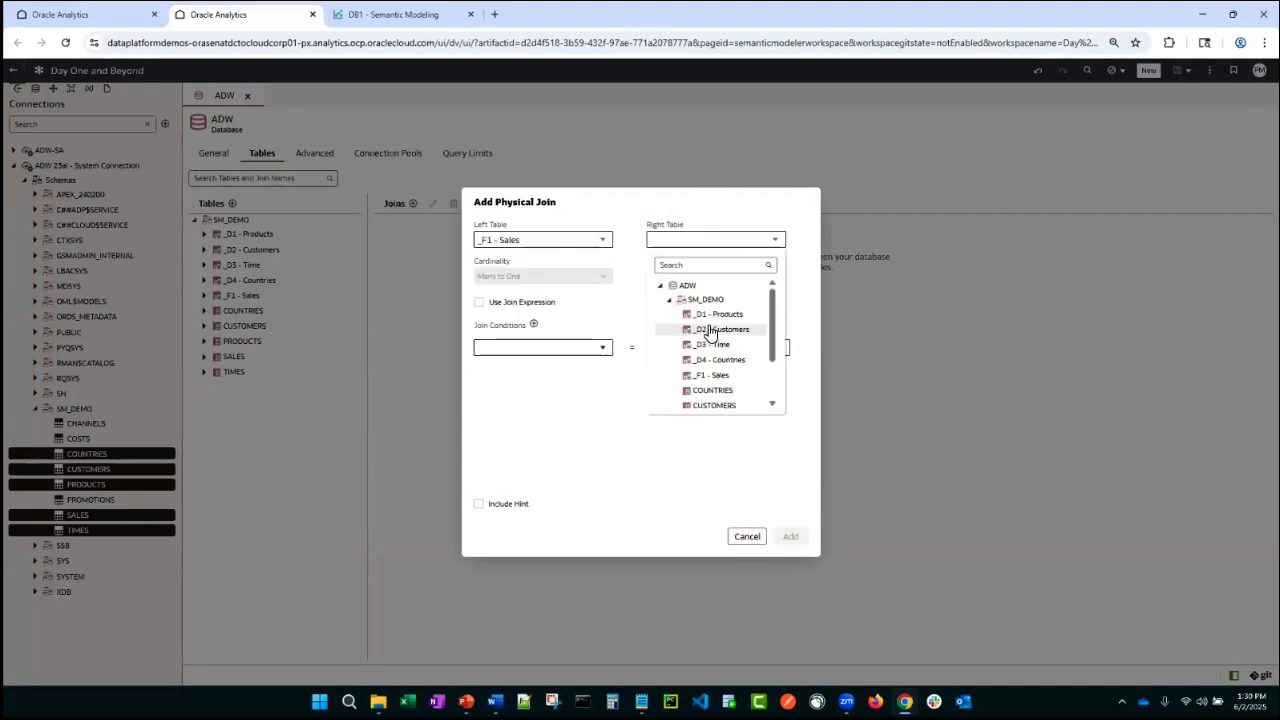
left_click(712, 316)
- Set the join condition PROD_ID = PROD_ID and add the Sales–Products join
left_click(601, 347)
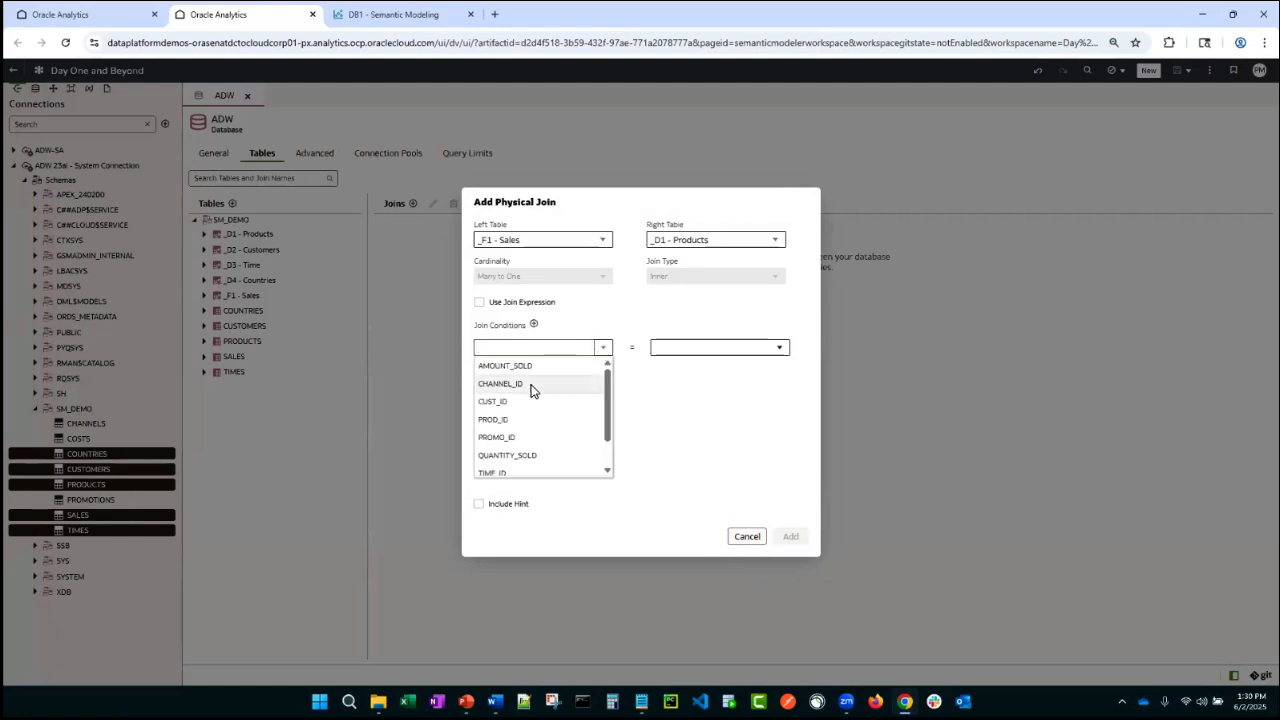
left_click(519, 423)
left_click(779, 347)
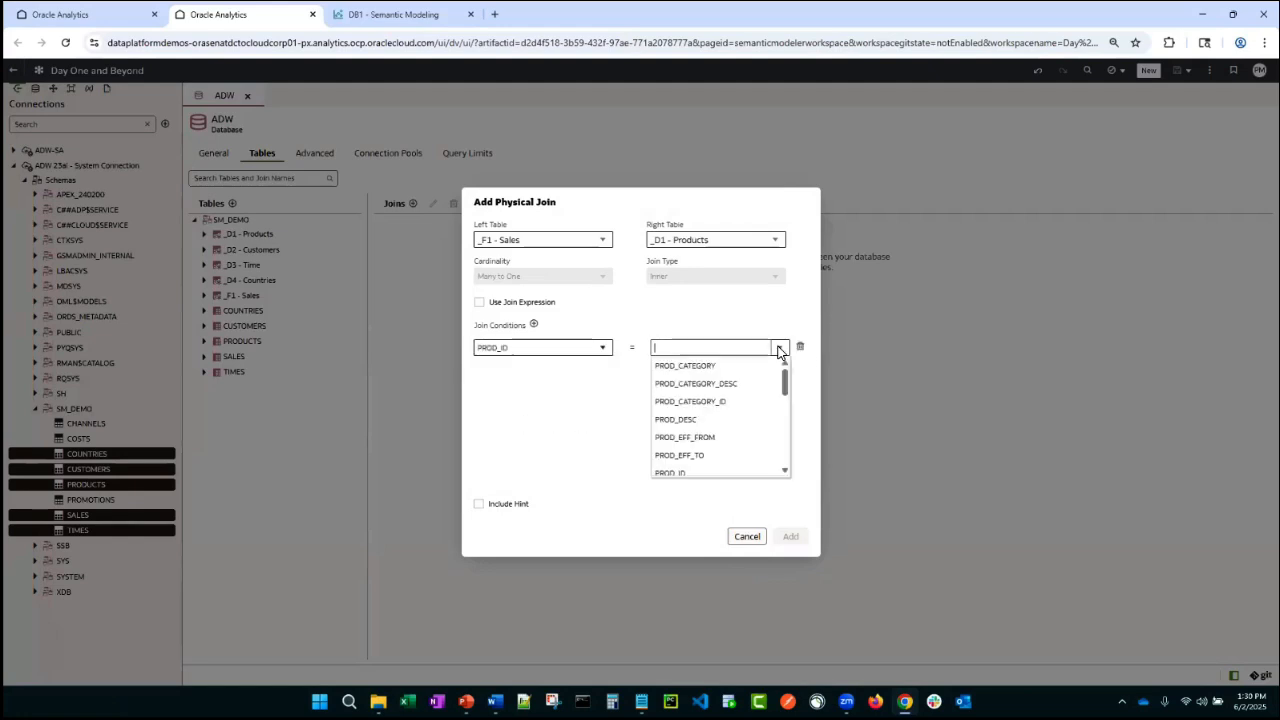
left_click(704, 476)
left_click(790, 536)
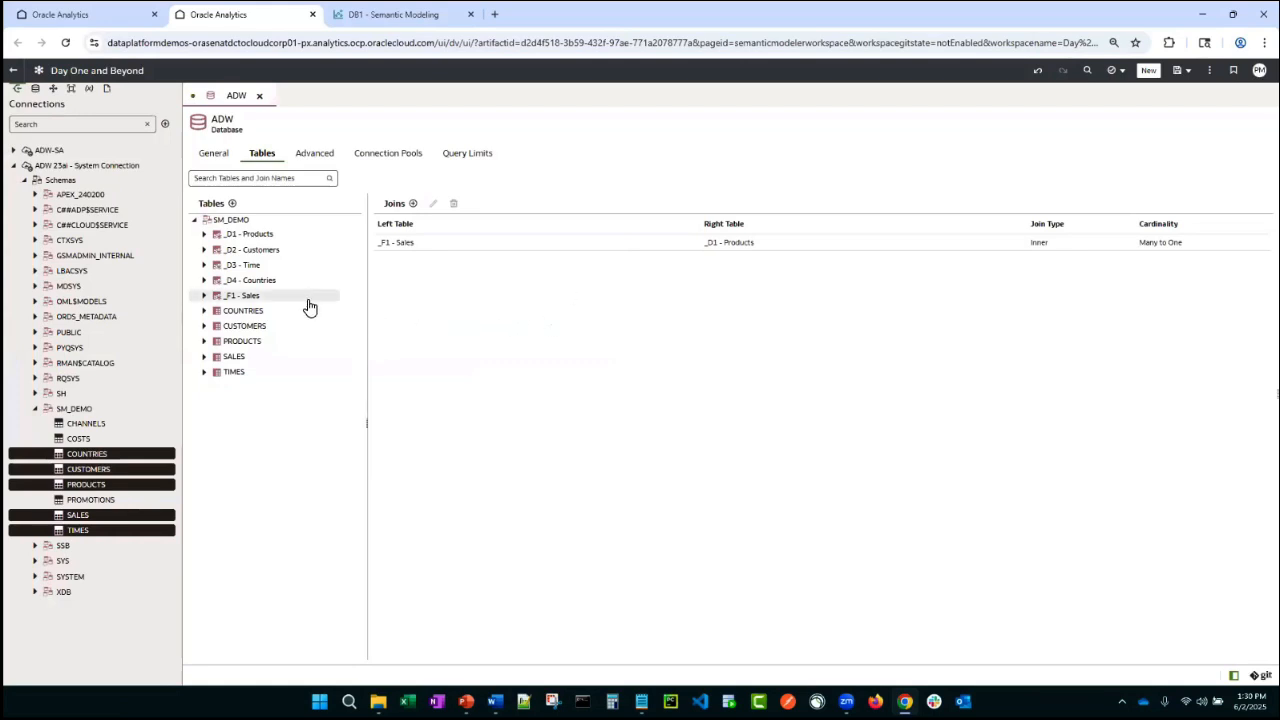
- Select the five alias tables and open a physical diagram showing the selected tables only
left_click(262, 236)
left_click(266, 297, "shift")
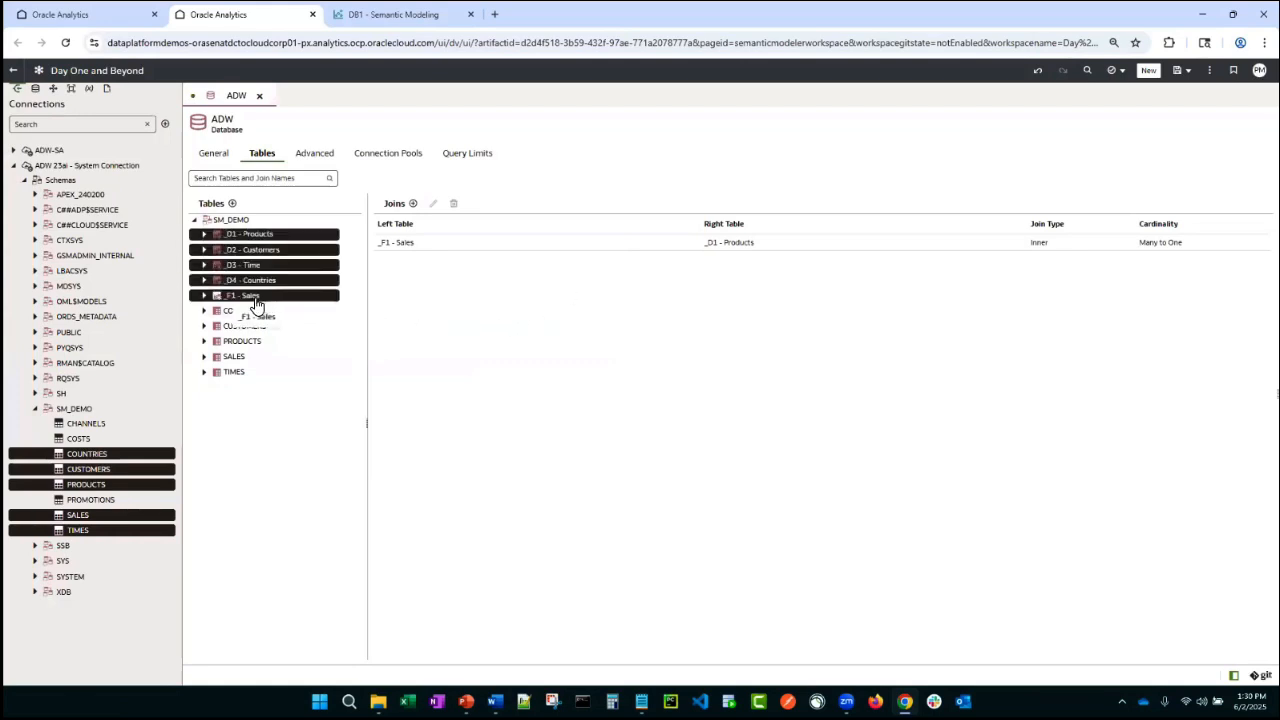
right_click(257, 300)
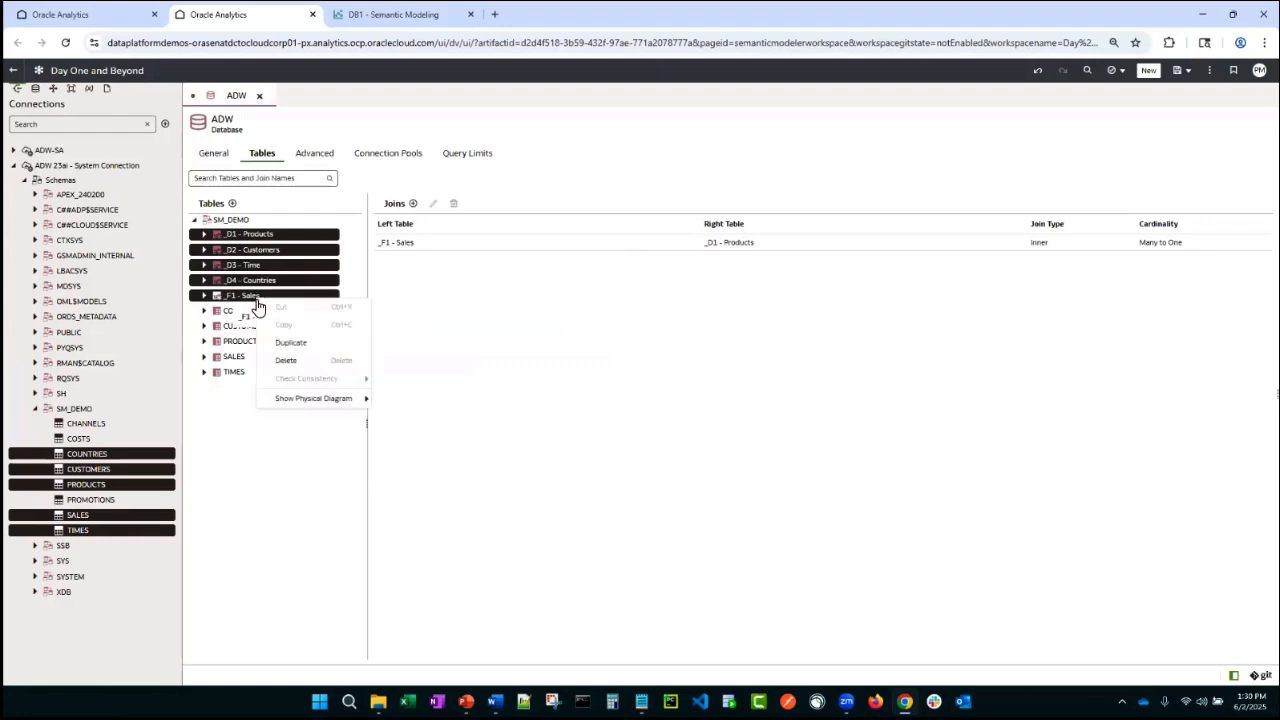
mouse_move(313, 408)
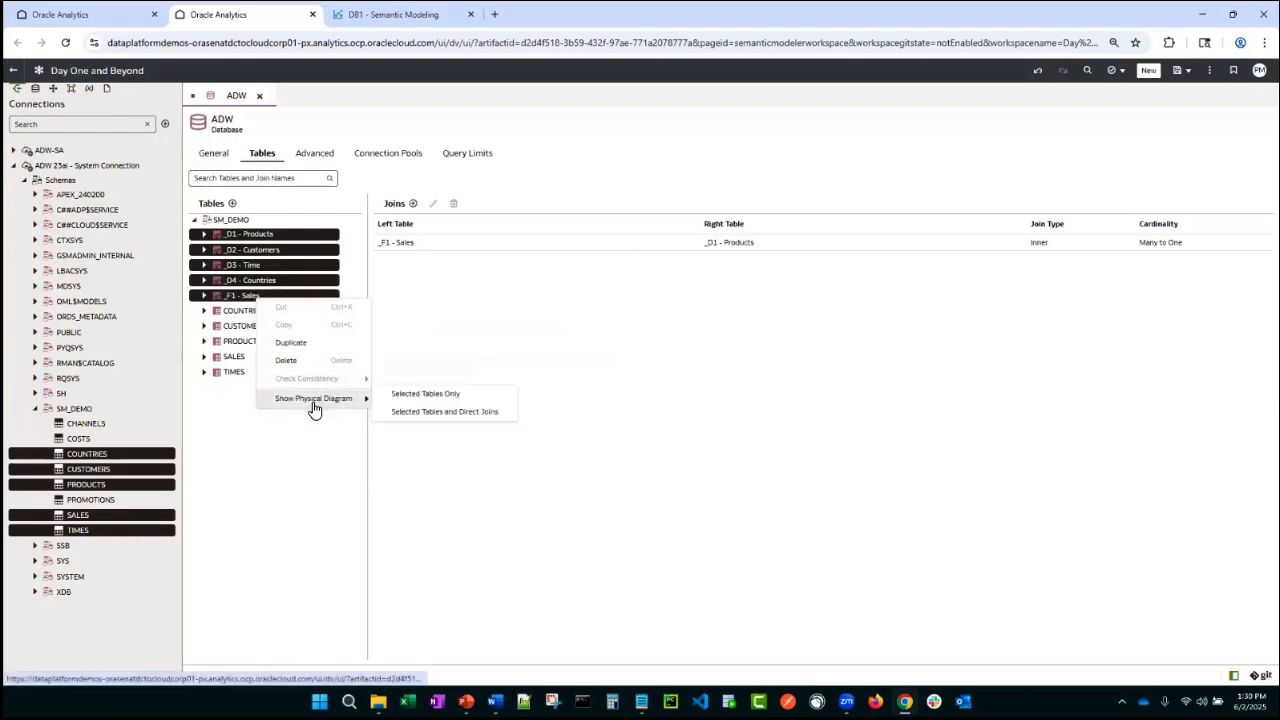
left_click(415, 395)
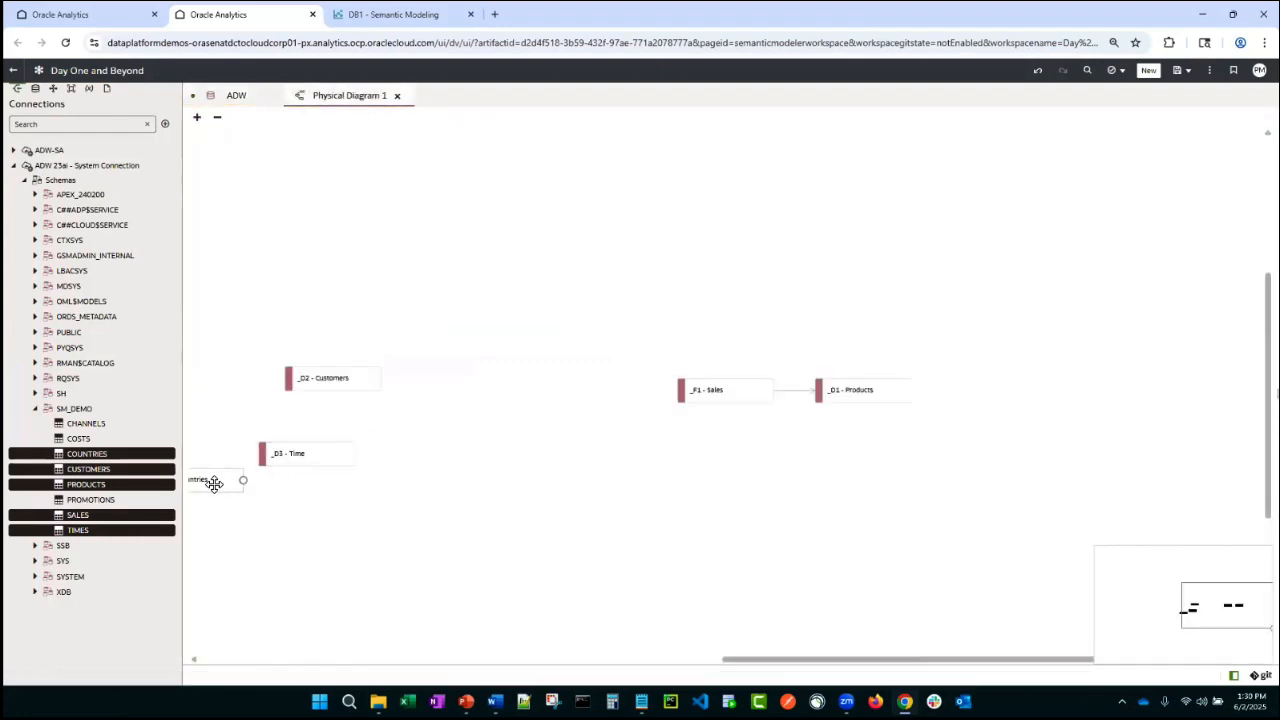
- Rearrange the diagram, moving _D4 - Countries, _F1 - Sales and _D1 - Products, and expand the Sales table
left_click_drag(200, 479, 430, 500)
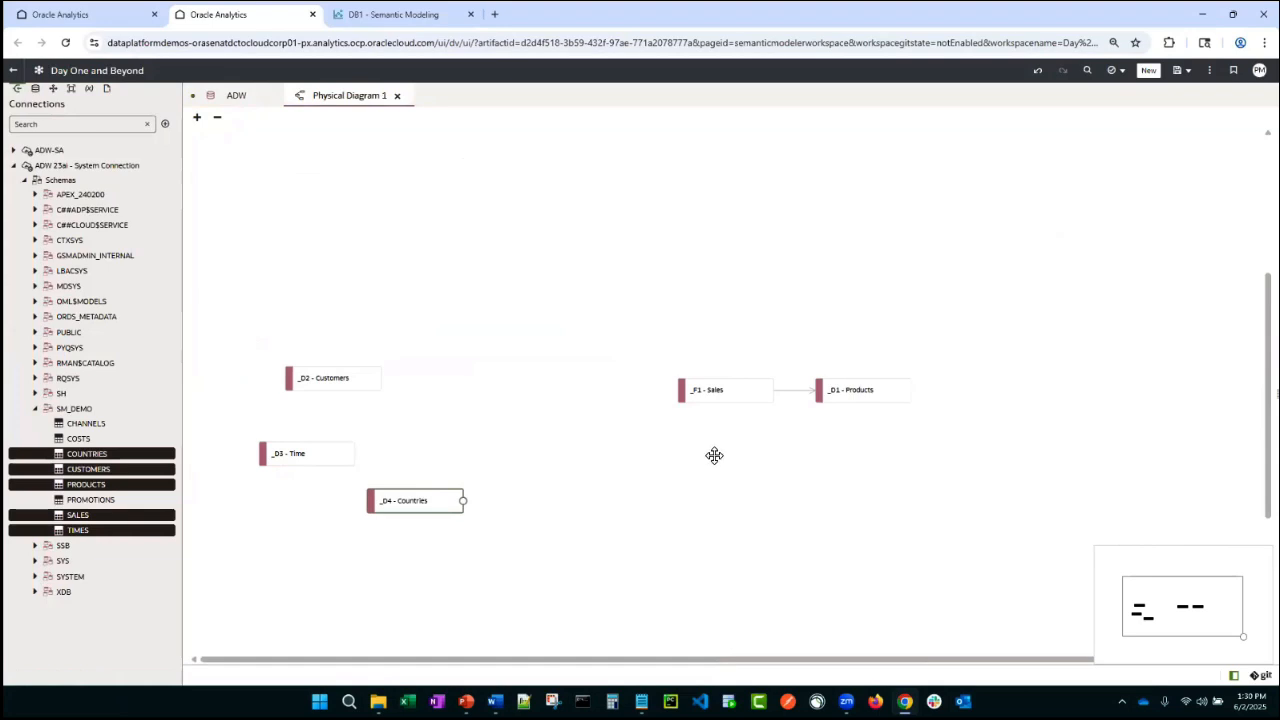
left_click(714, 395)
left_click_drag(743, 397, 617, 189)
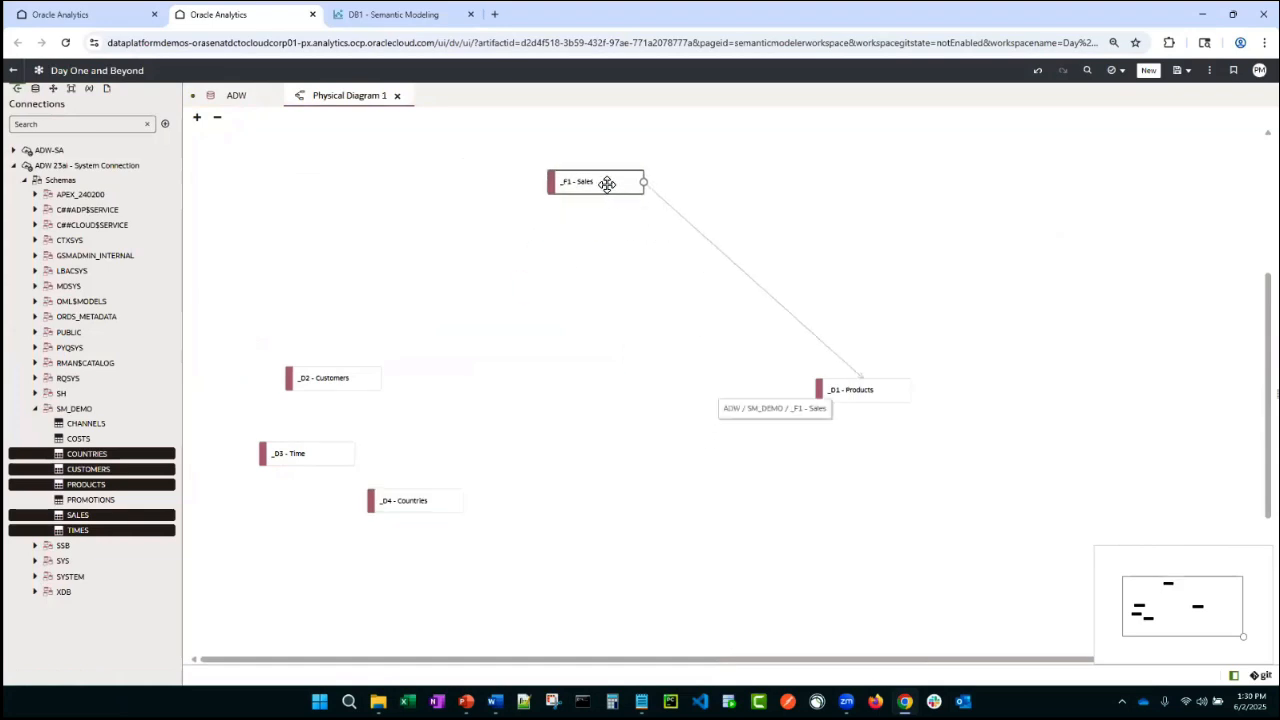
double_click(608, 184)
left_click_drag(853, 392, 372, 191)
- Expand _D1 - Products and open the Sales–Products join for inspection, then cancel it
double_click(414, 250)
double_click(483, 258)
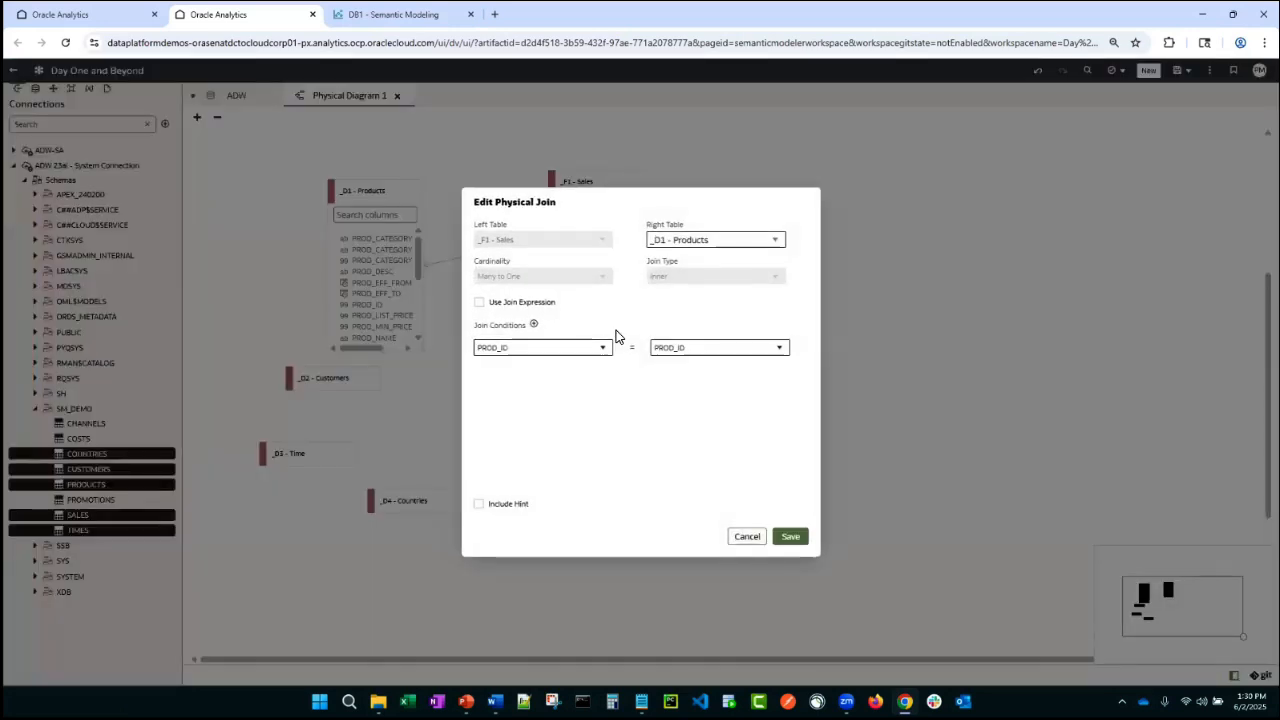
left_click(747, 536)
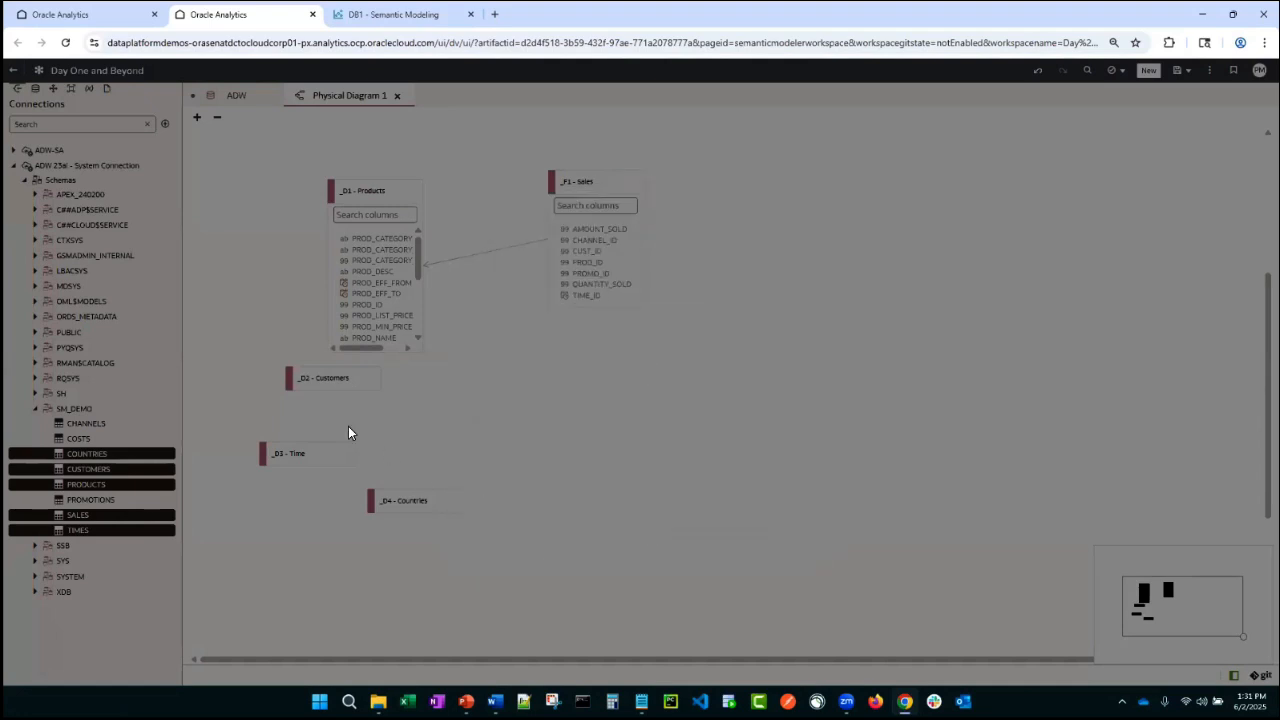
- Place _D2 - Customers below _F1 - Sales and join them on CUST_ID = CUST_ID
left_click_drag(344, 378, 604, 414)
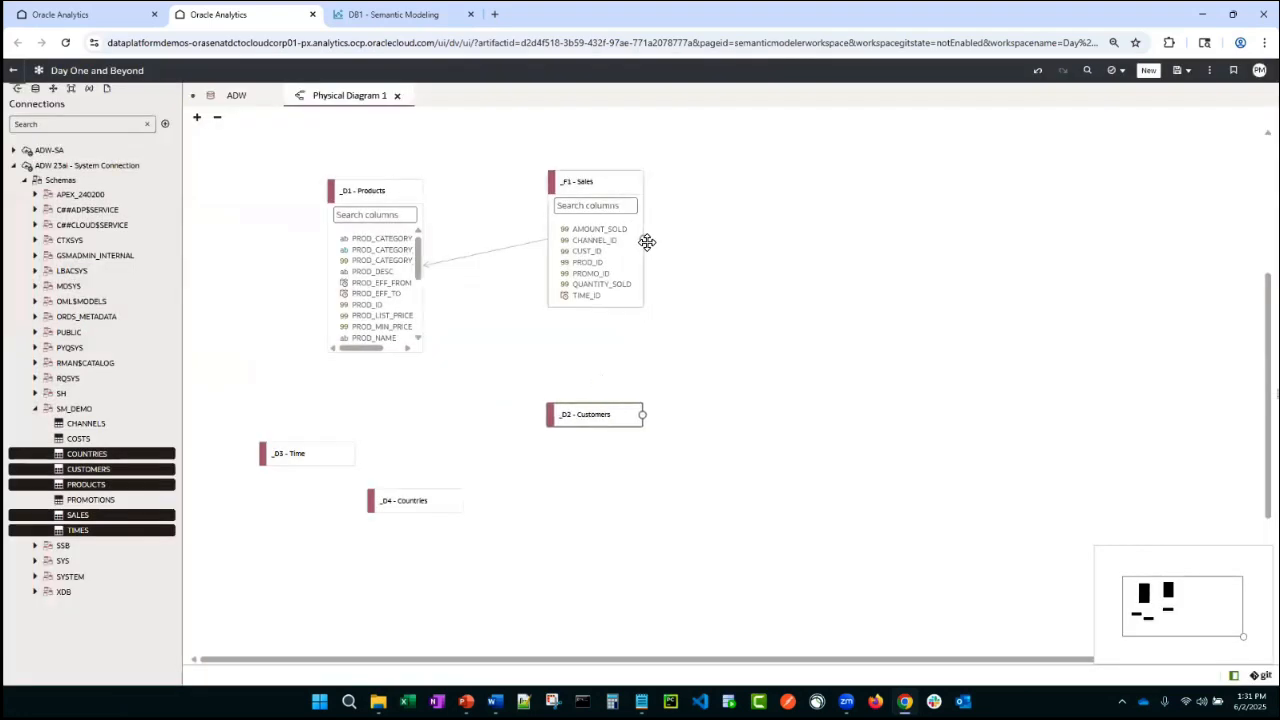
left_click_drag(642, 240, 596, 420)
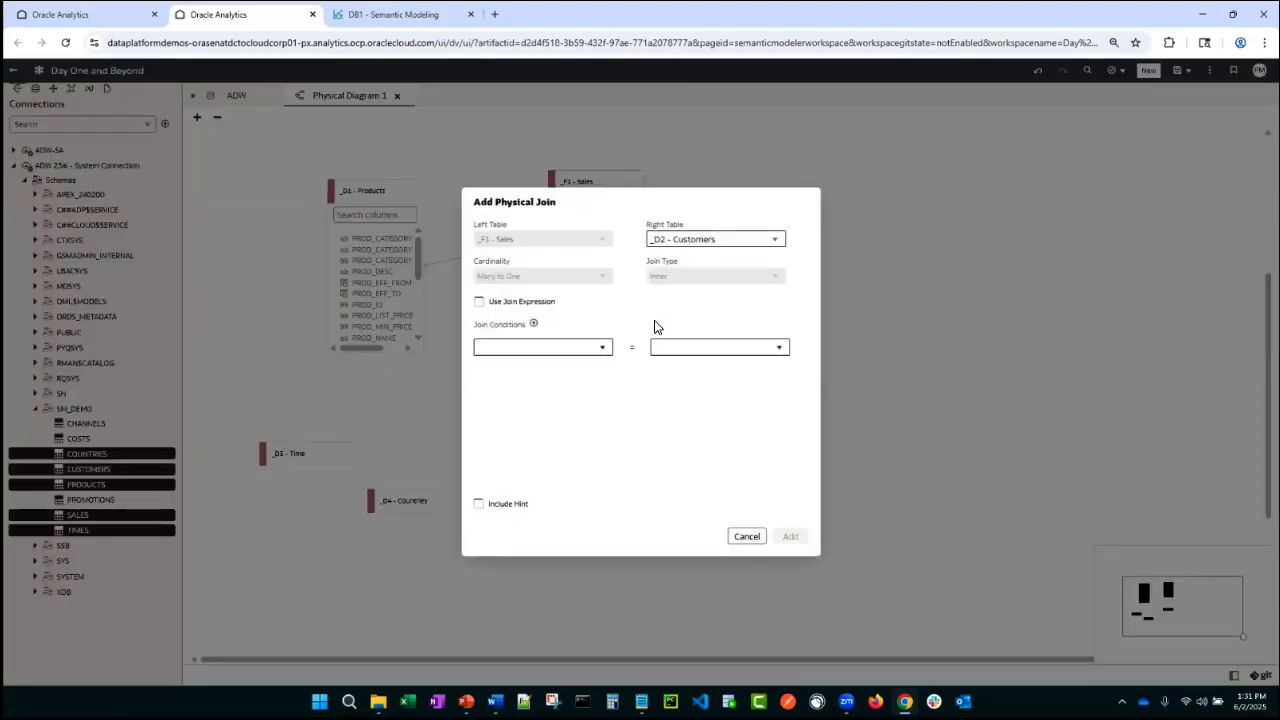
left_click(602, 347)
left_click(551, 394)
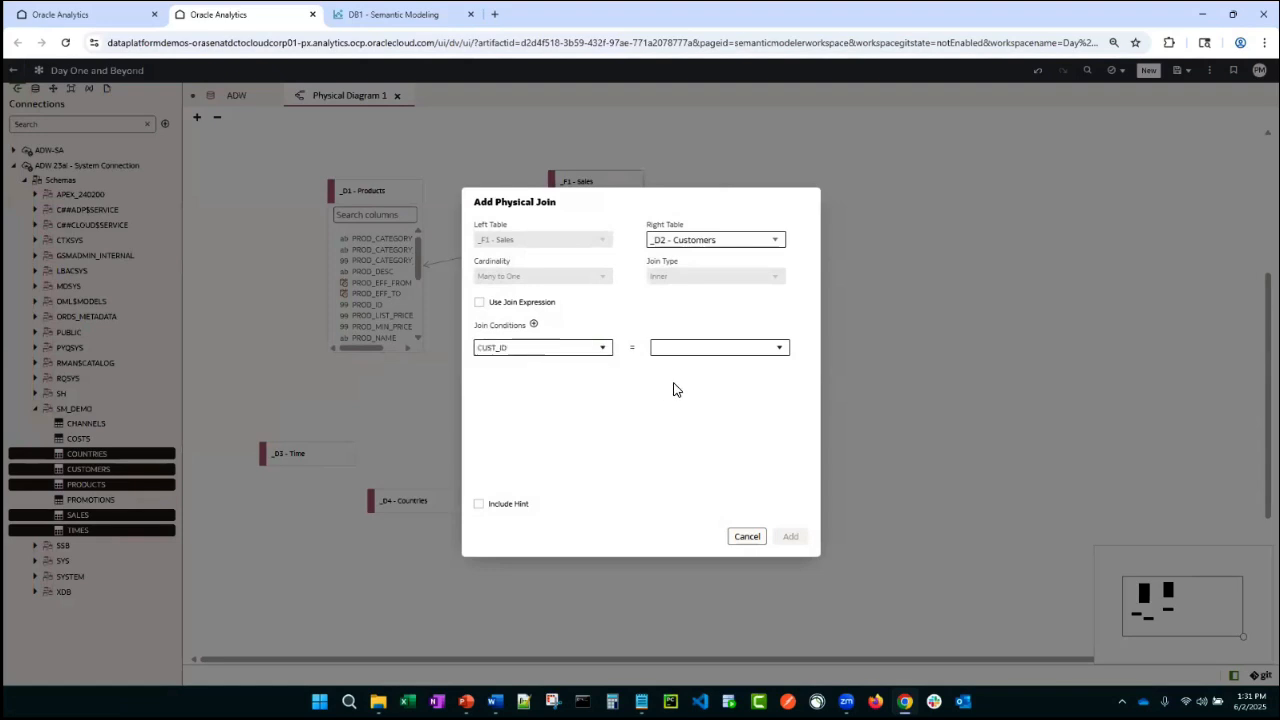
left_click(756, 347)
scroll(686, 458, "down", 2)
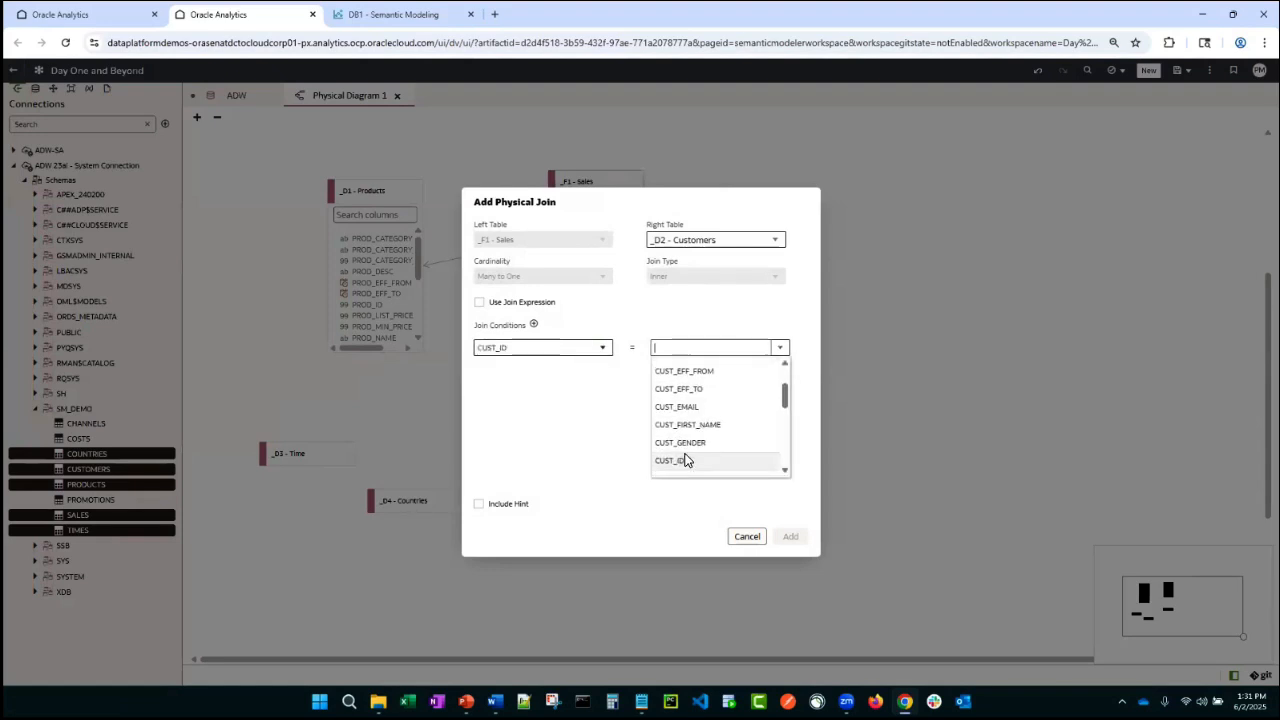
left_click(686, 460)
left_click(790, 536)
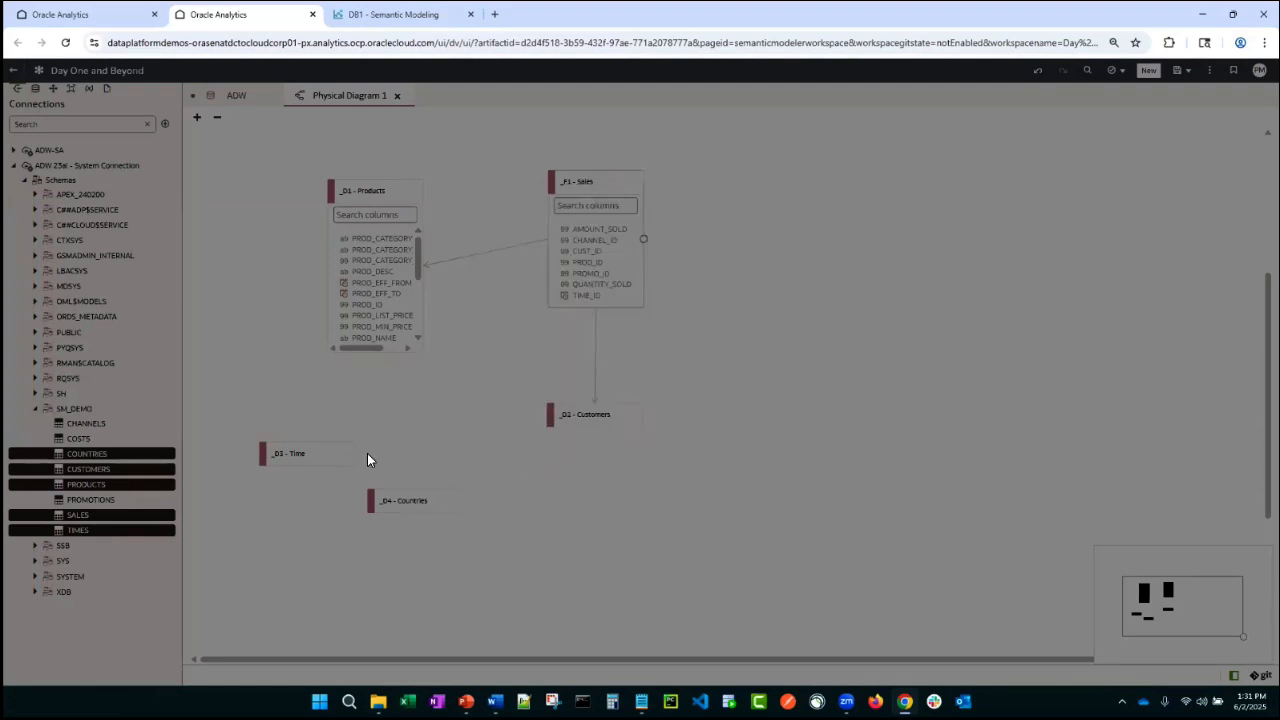
- Place _D3 - Time beside _F1 - Sales and join them on TIME_ID = TIME_ID
left_click_drag(313, 455, 828, 246)
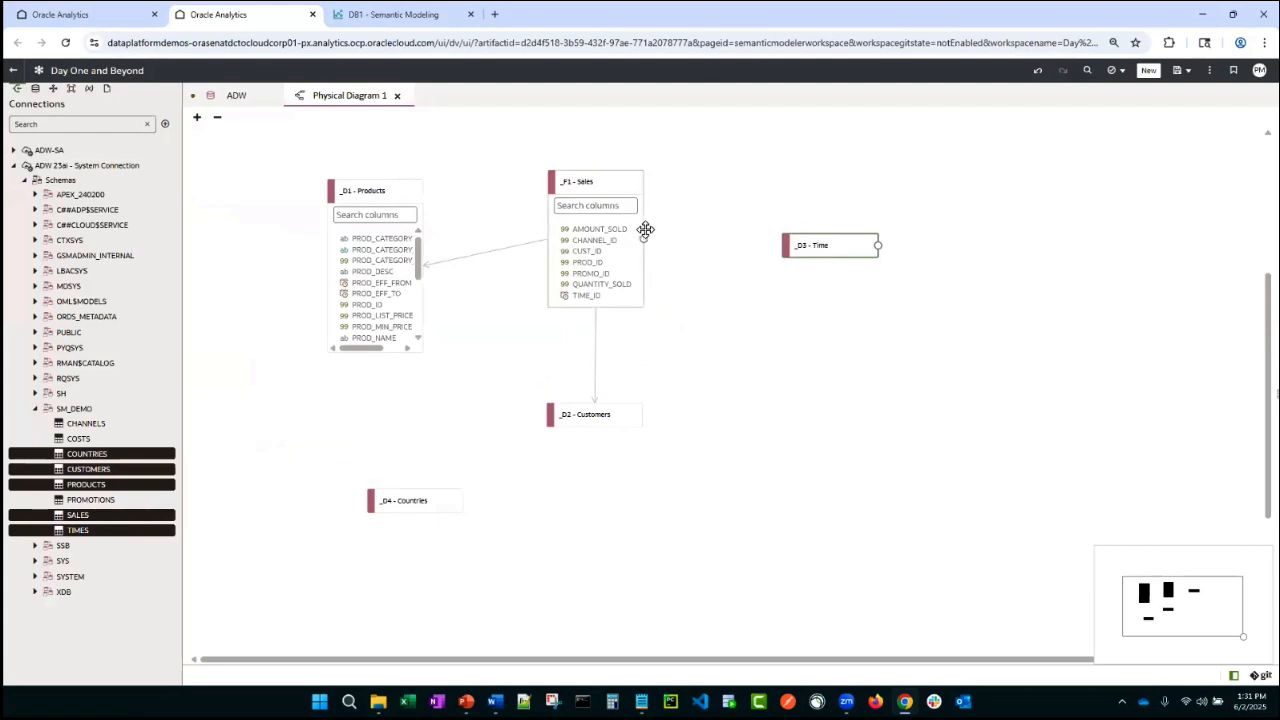
left_click_drag(644, 240, 822, 245)
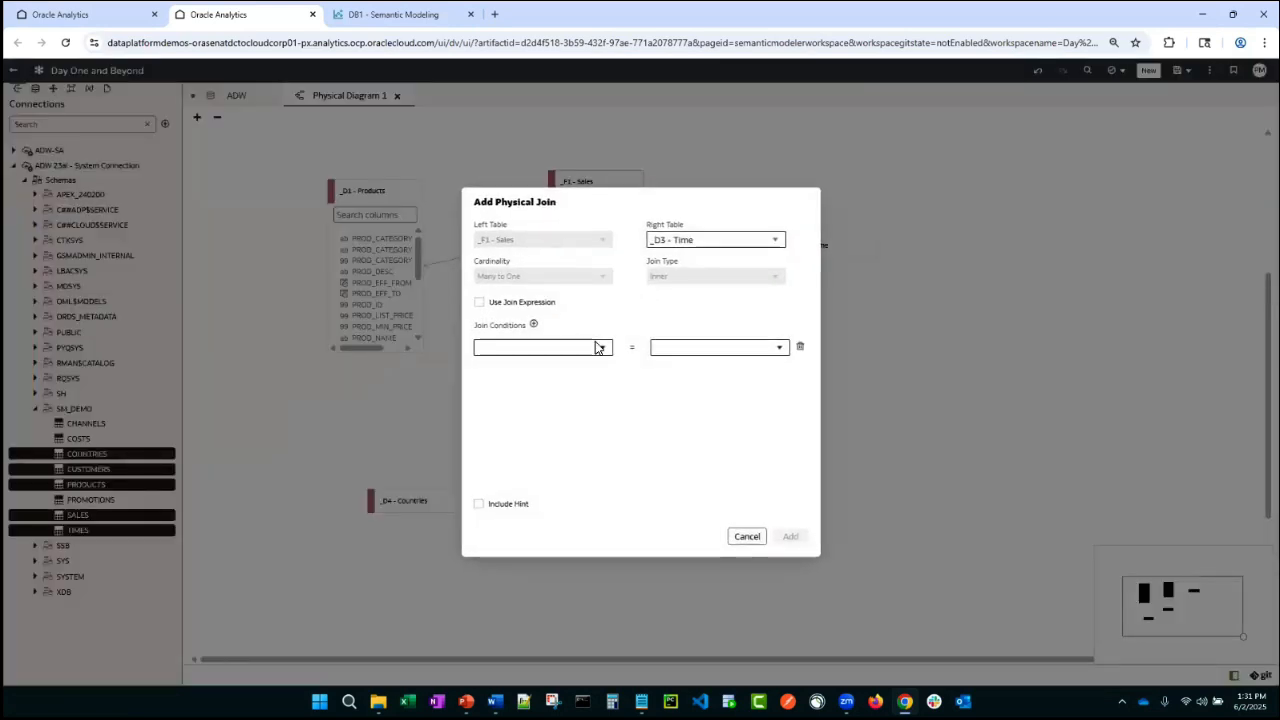
left_click(600, 347)
left_click(531, 471)
left_click(780, 347)
scroll(781, 416, "down", 10)
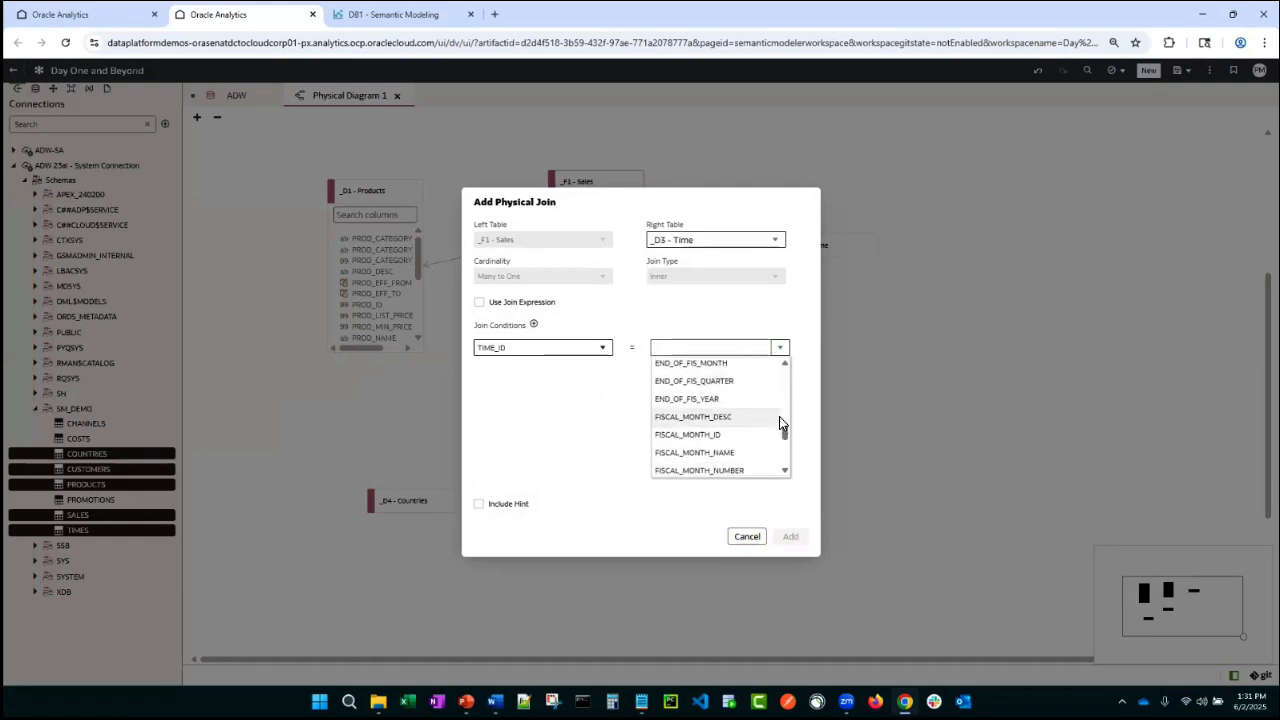
scroll(781, 422, "down", 2)
left_click(738, 432)
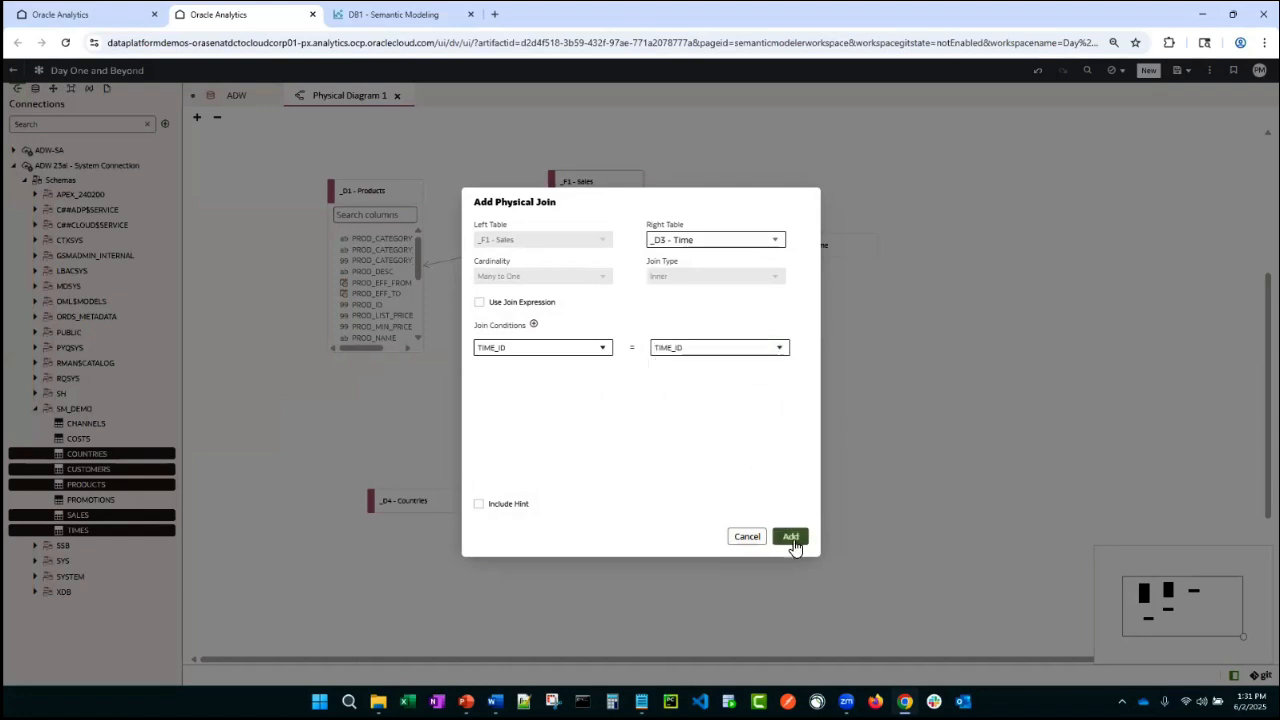
left_click(790, 536)
- Move _D4 - Countries below _D2 - Customers and draw a join from Customers to Countries
left_click_drag(403, 500, 599, 530)
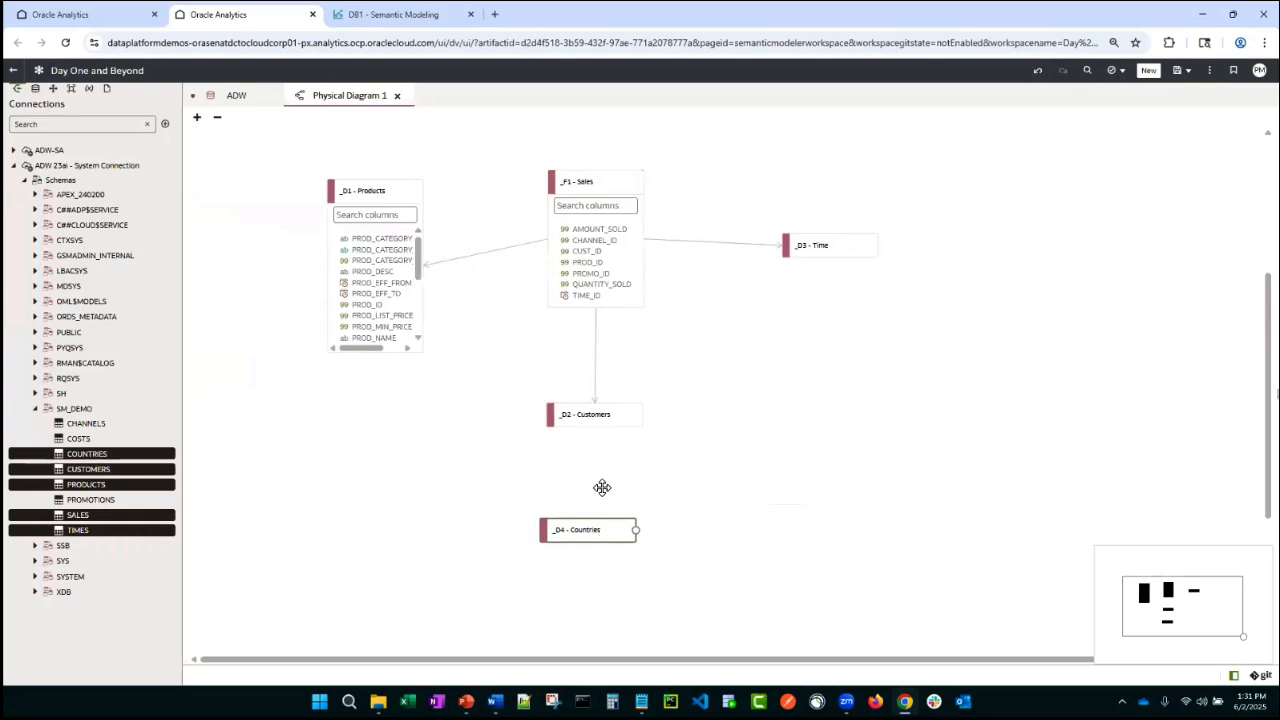
left_click_drag(643, 415, 598, 528)
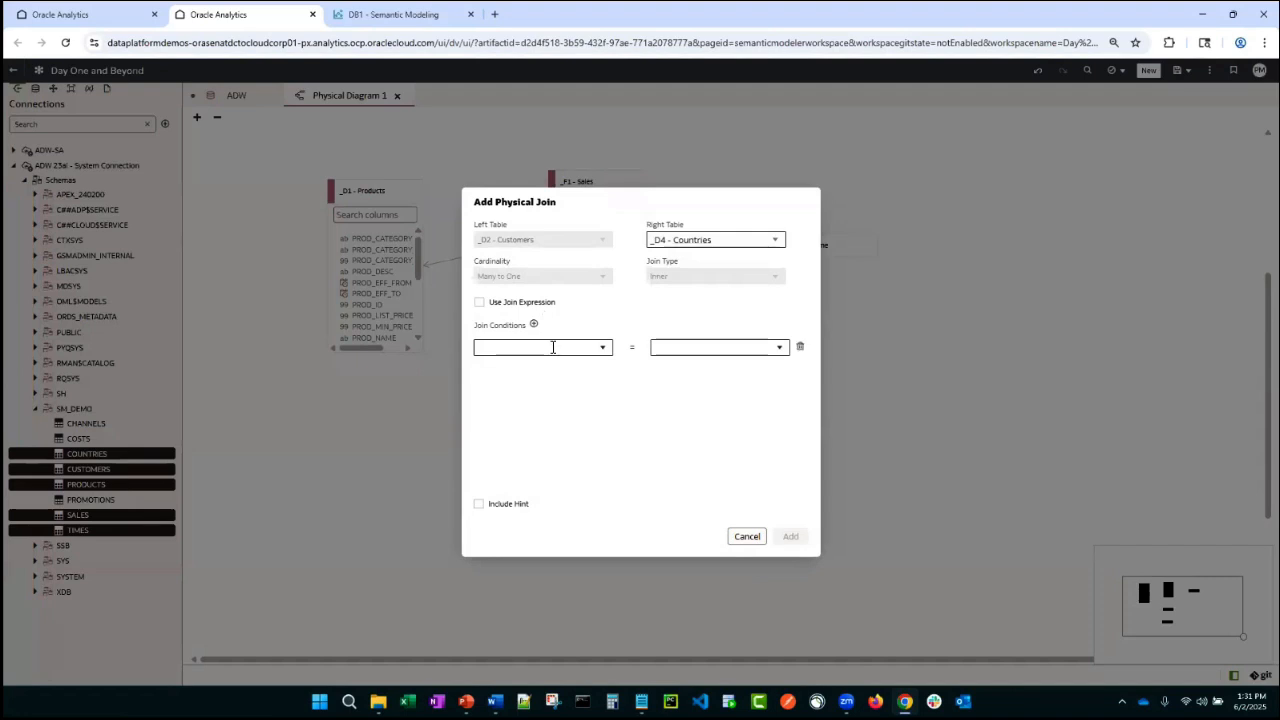
left_click(479, 302)
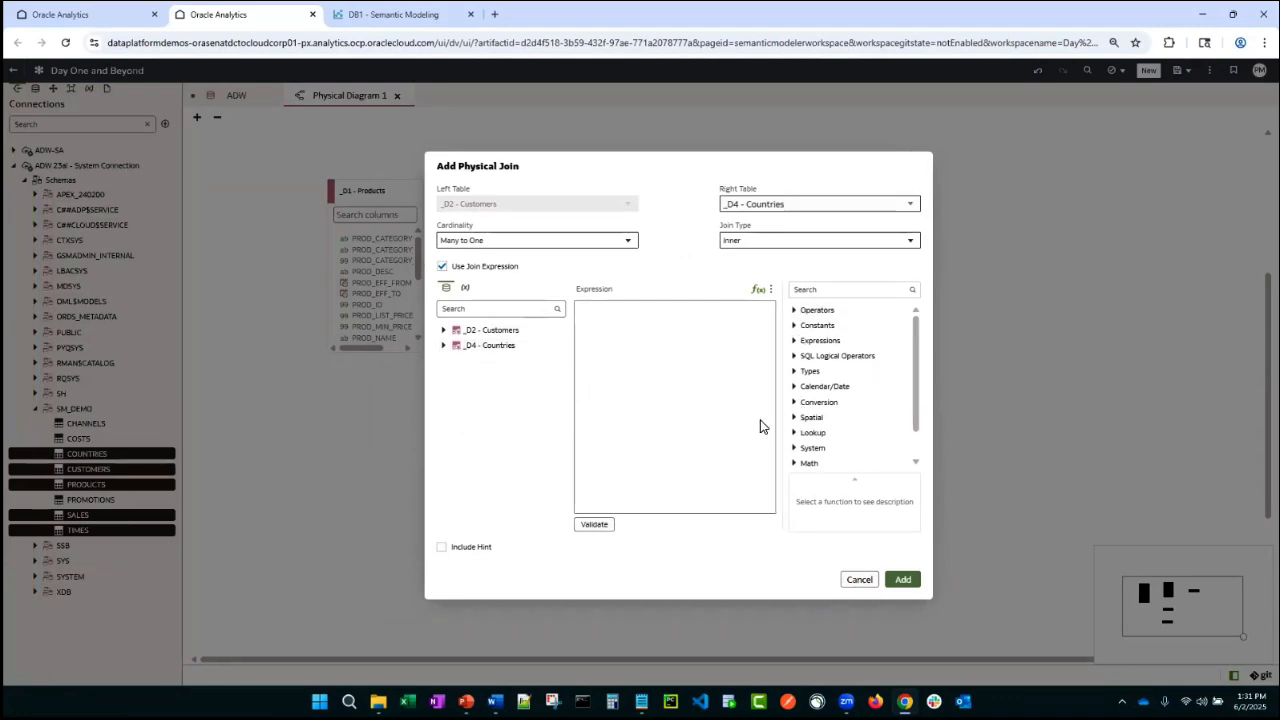
left_click(466, 292)
left_click(447, 298)
left_click(443, 330)
left_click(442, 266)
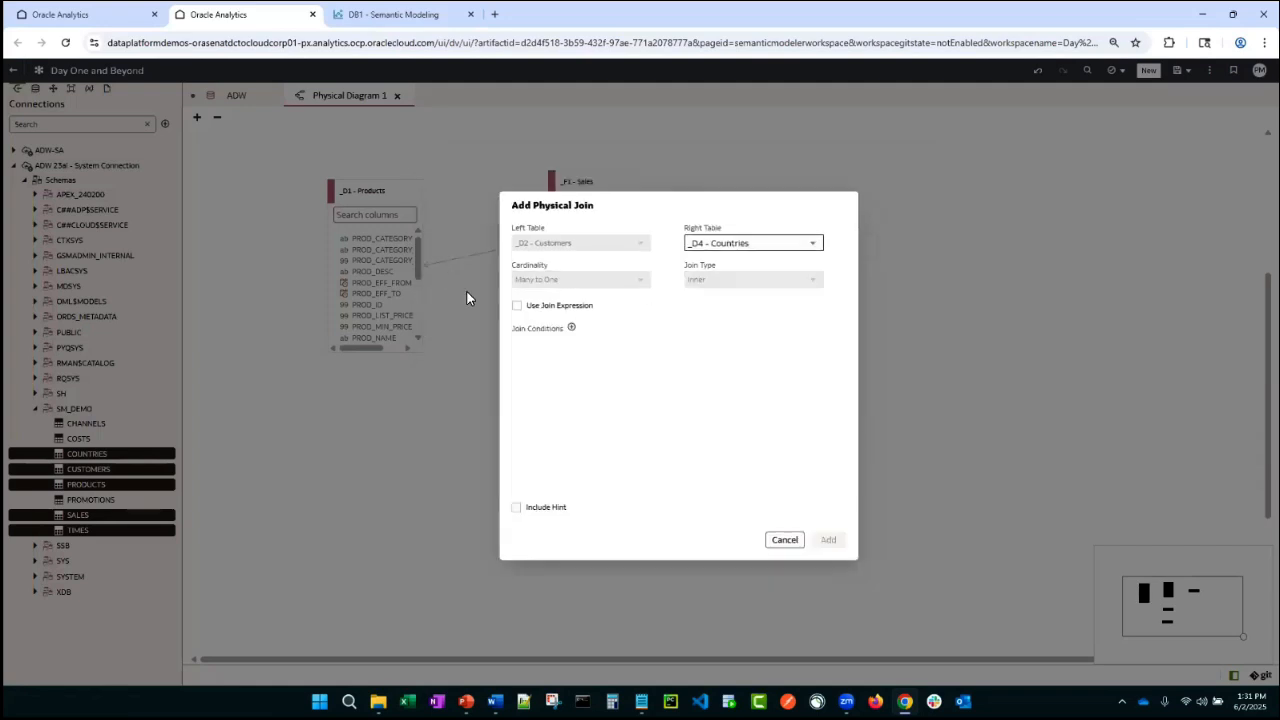
- Add the join condition COUNTRY_ID = COUNTRY_ID and add the Customers–Countries join
left_click(571, 328)
left_click(643, 356)
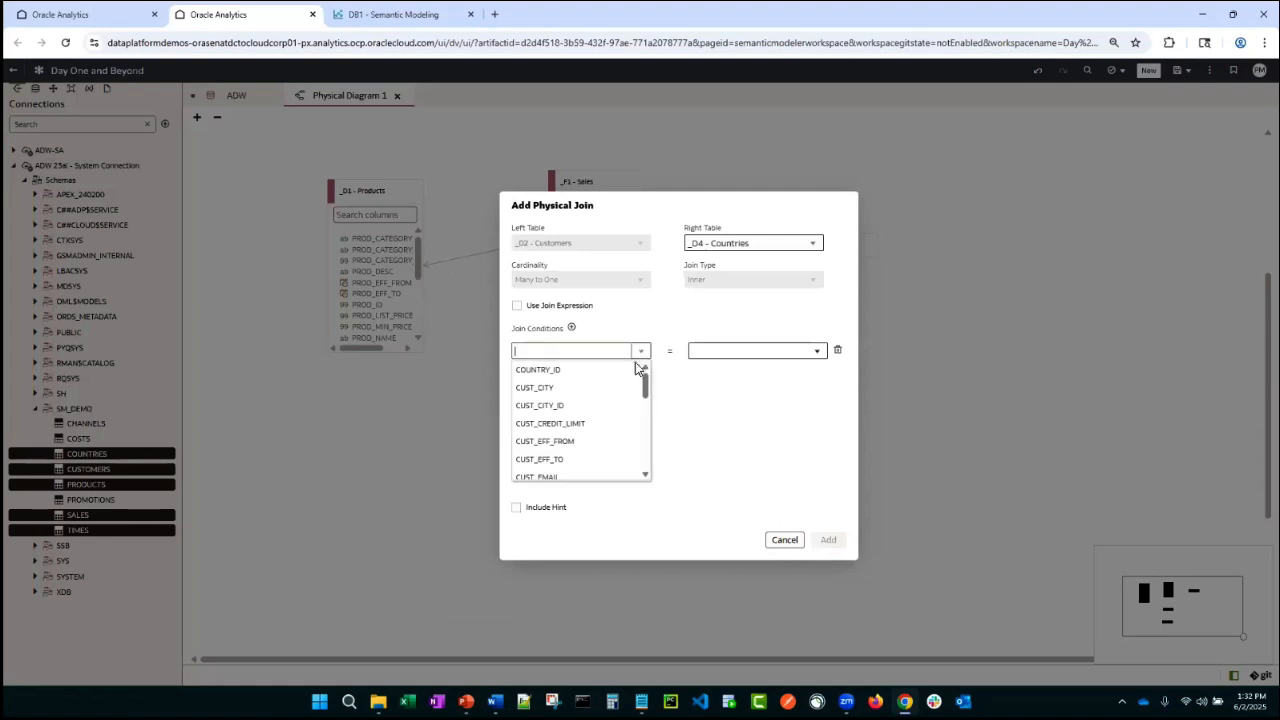
left_click(619, 375)
left_click(828, 355)
left_click(802, 373)
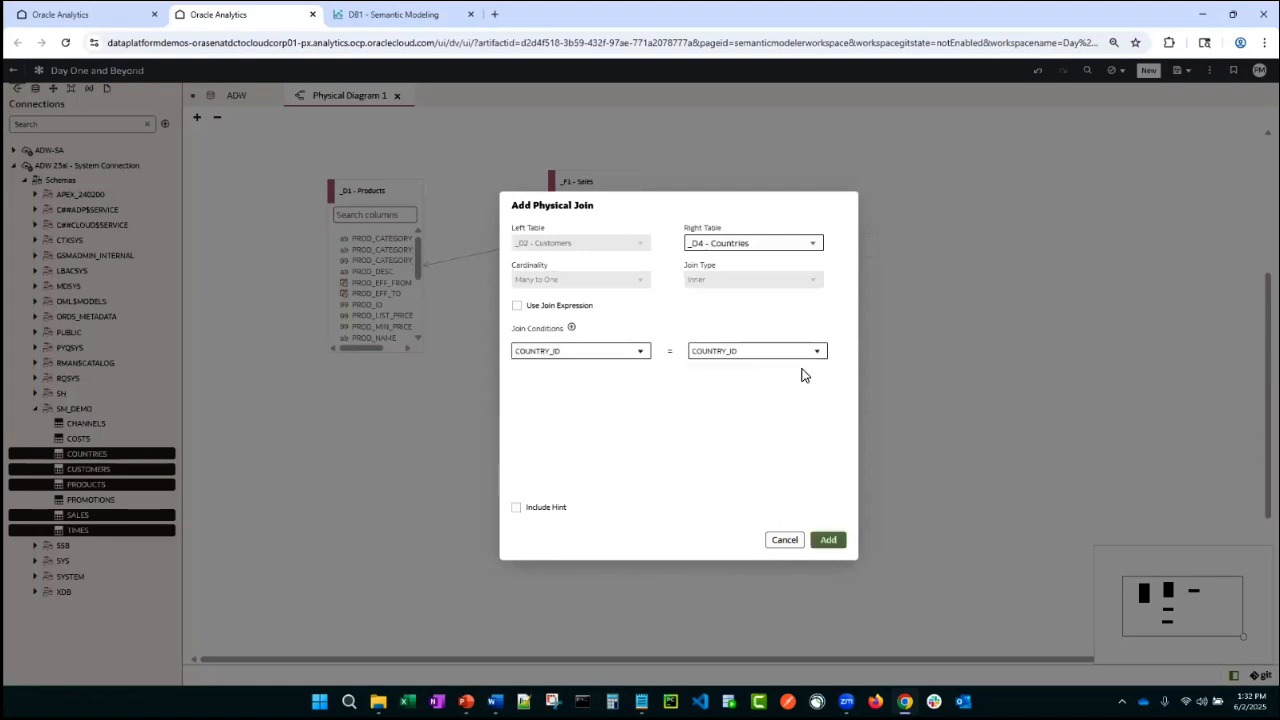
left_click(827, 539)
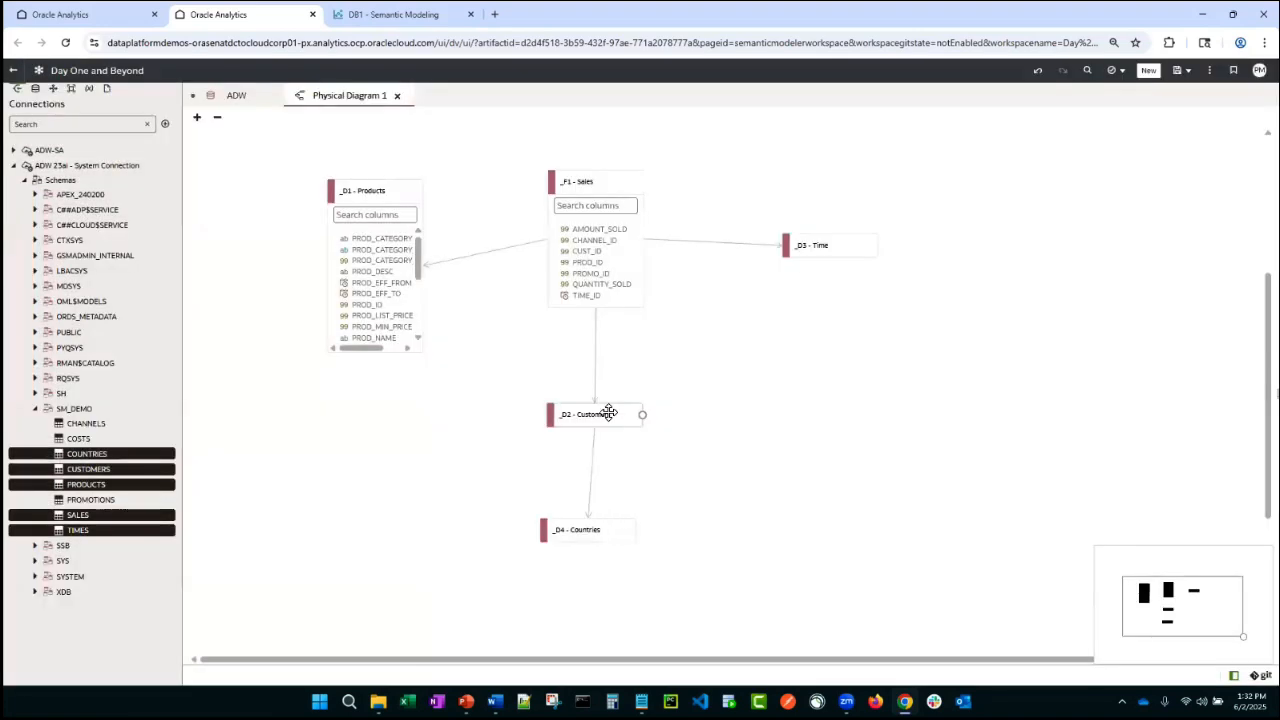
- Expand the _D2 - Customers, _D3 - Time and _D4 - Countries tables in the diagram to show their columns
left_click(607, 413)
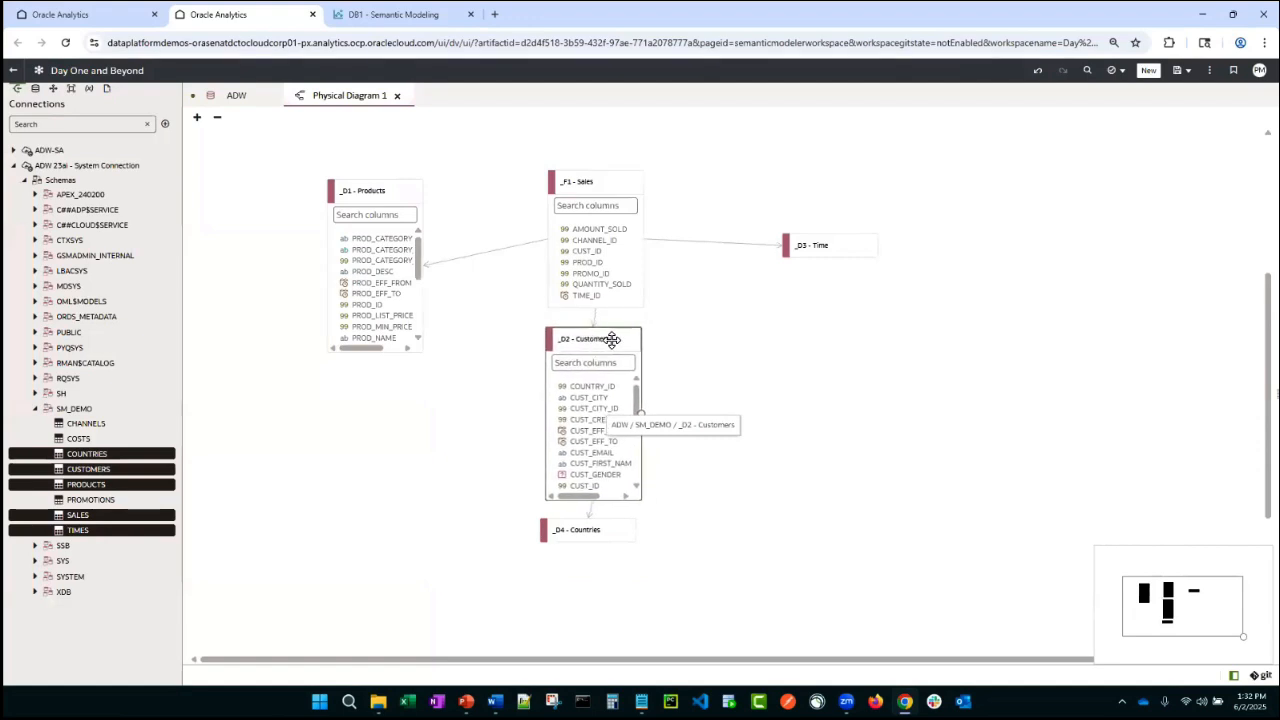
left_click(818, 243)
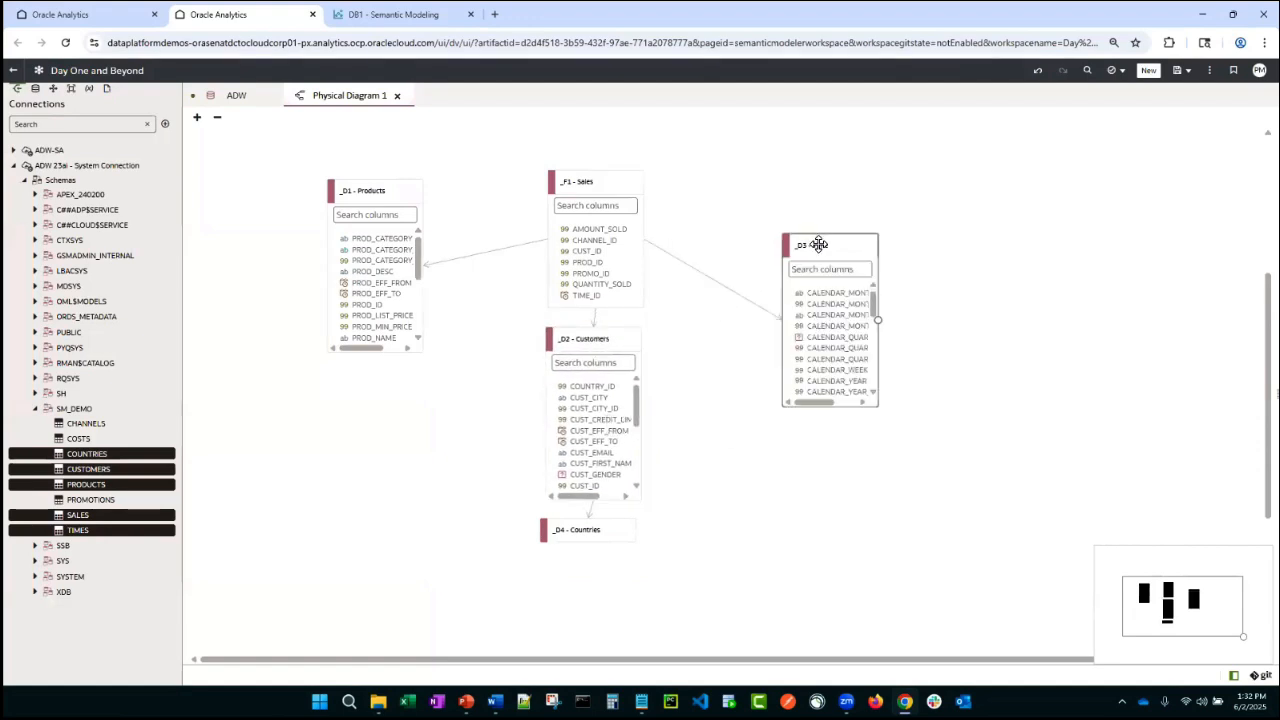
left_click(590, 533)
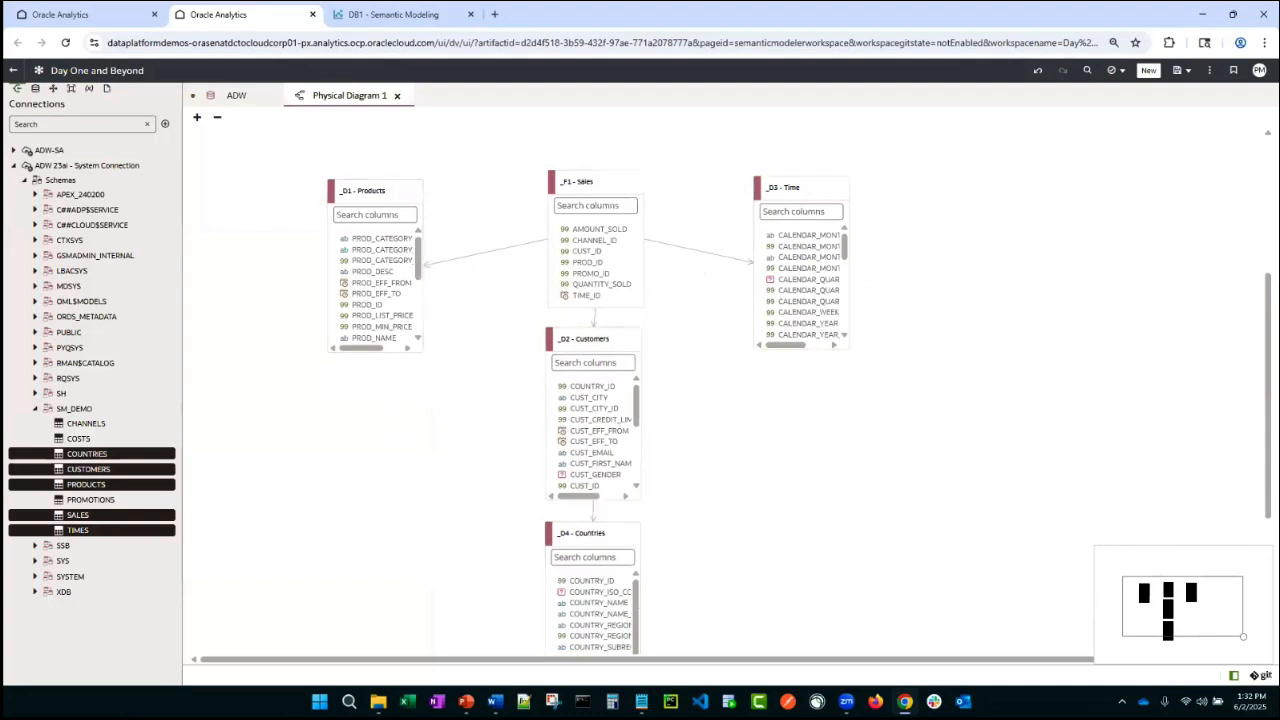
- Save the semantic model and close all open editor tabs
key("ctrl+s")
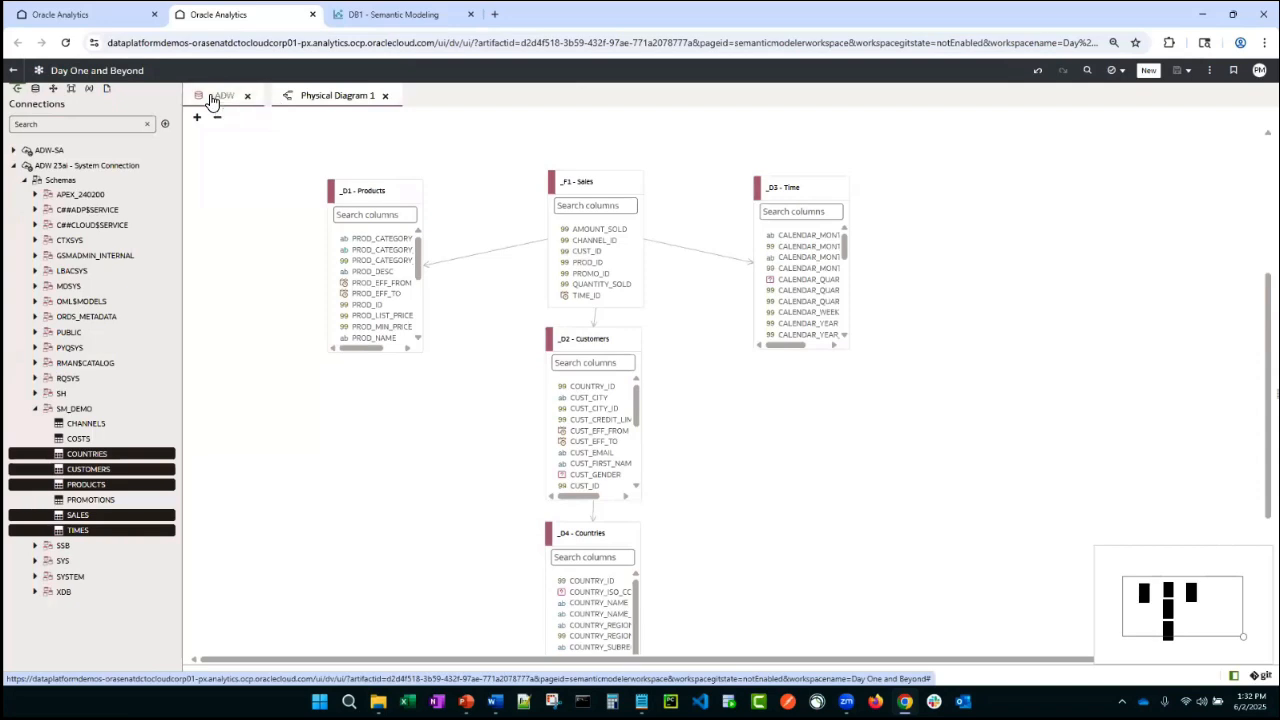
left_click(215, 97)
left_click(337, 97)
right_click(354, 101)
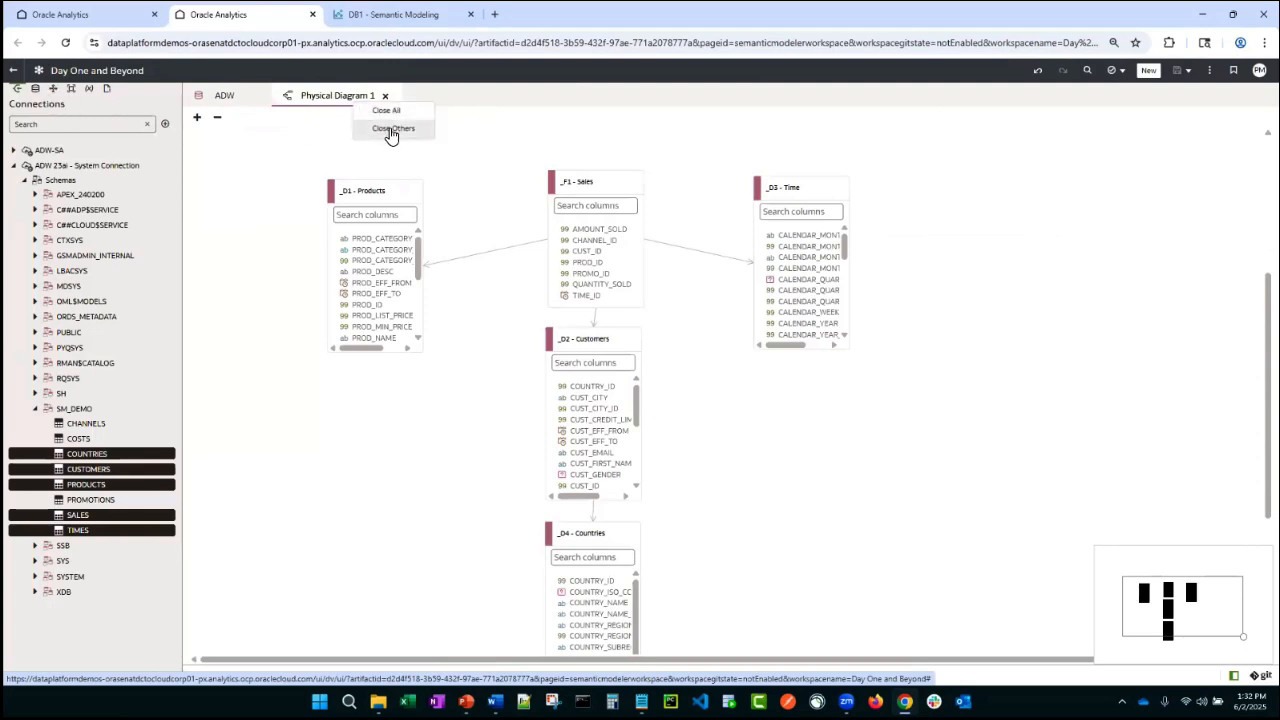
left_click(386, 111)
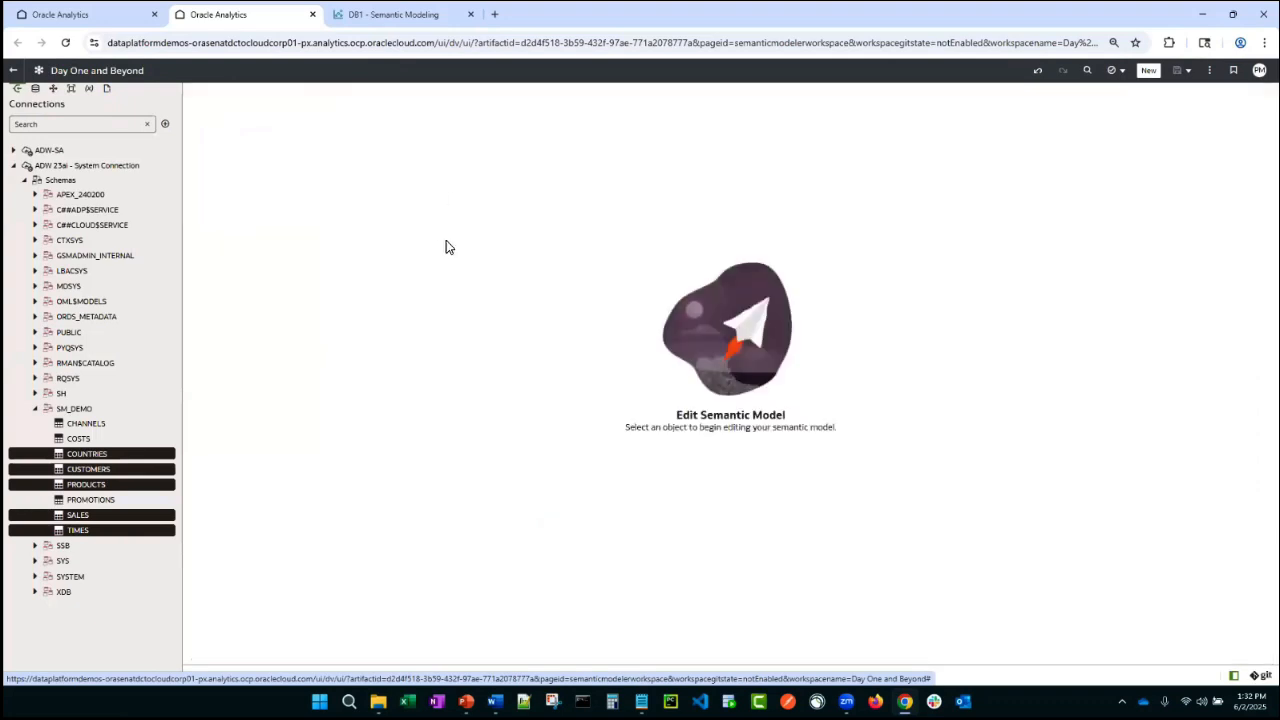
- Browse the Physical Layer's SM_DEMO tables and switch to the Logical Layer
left_click(88, 423)
left_click(35, 89)
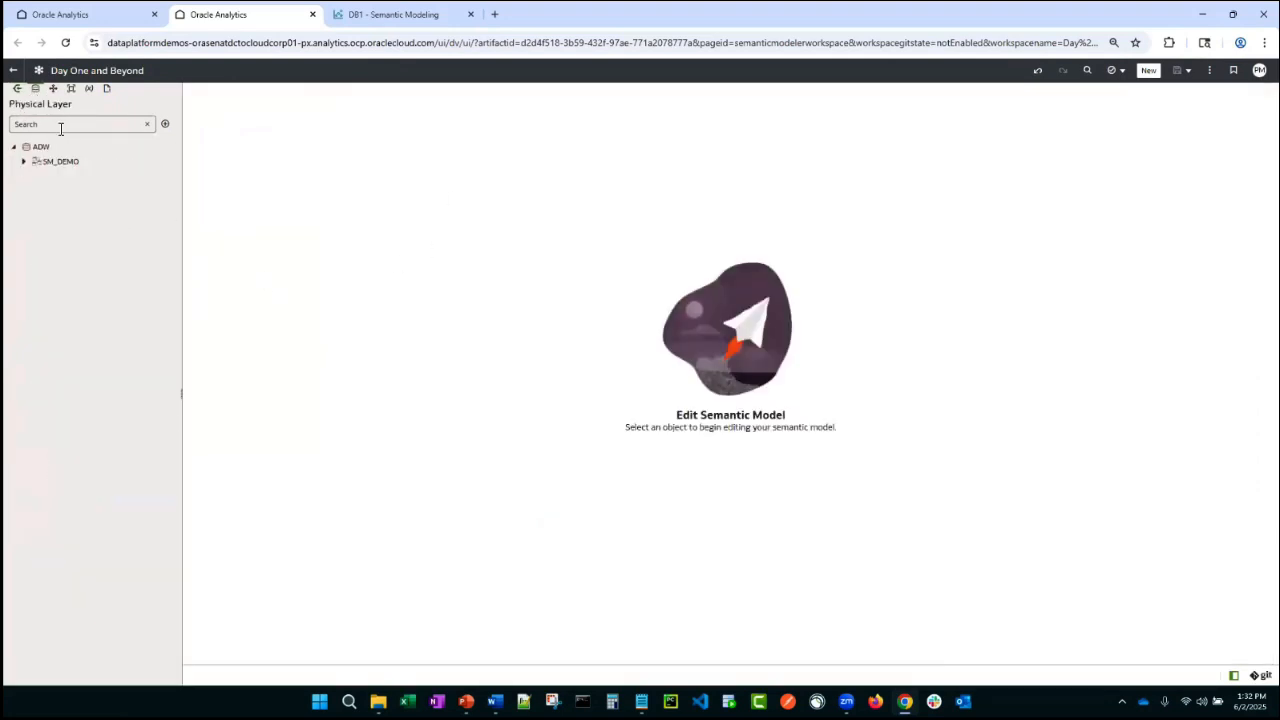
left_click(24, 163)
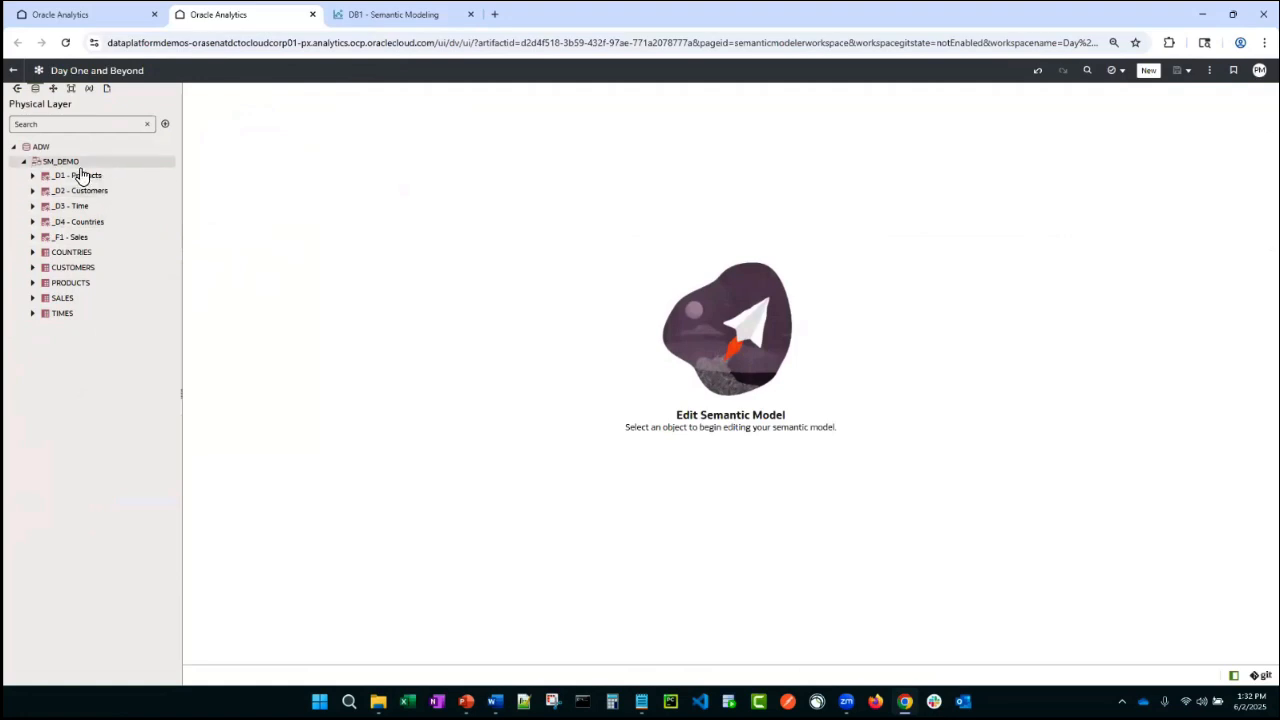
left_click(58, 89)
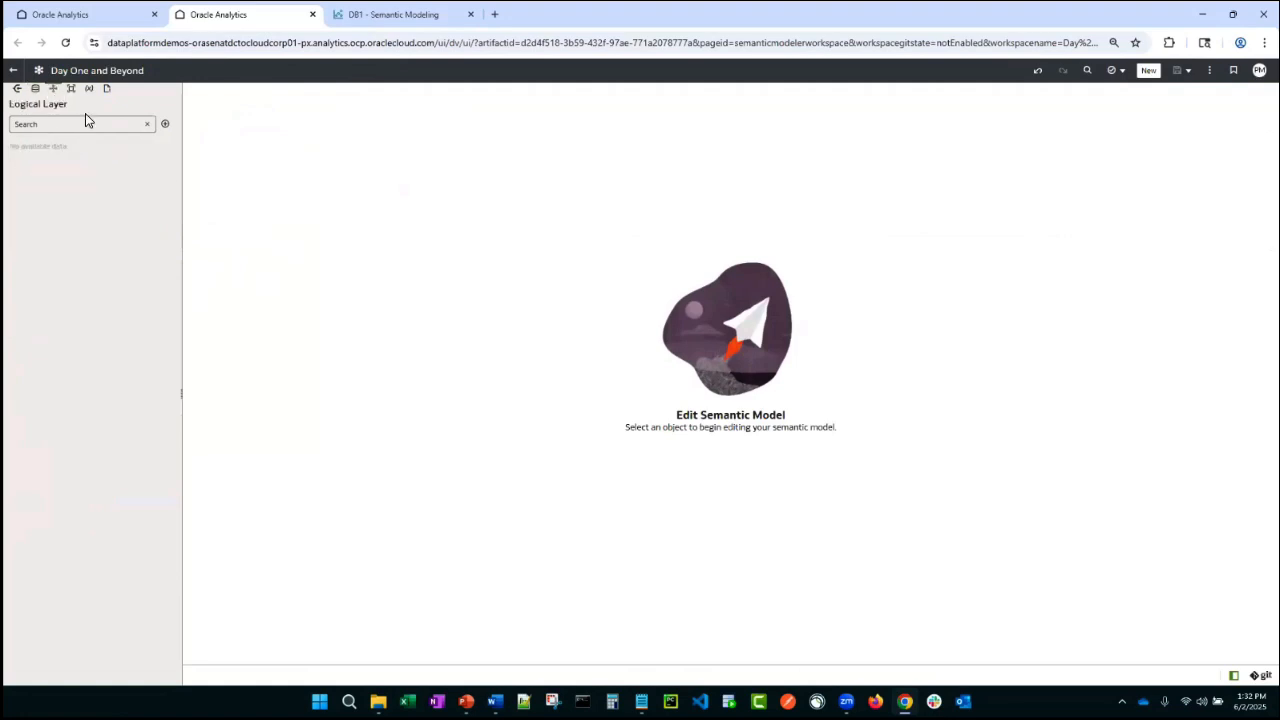
- Review the Physical Layer and Logical Layer topics in the DB1 - Semantic Modeling workbook tab, then return
left_click(383, 15)
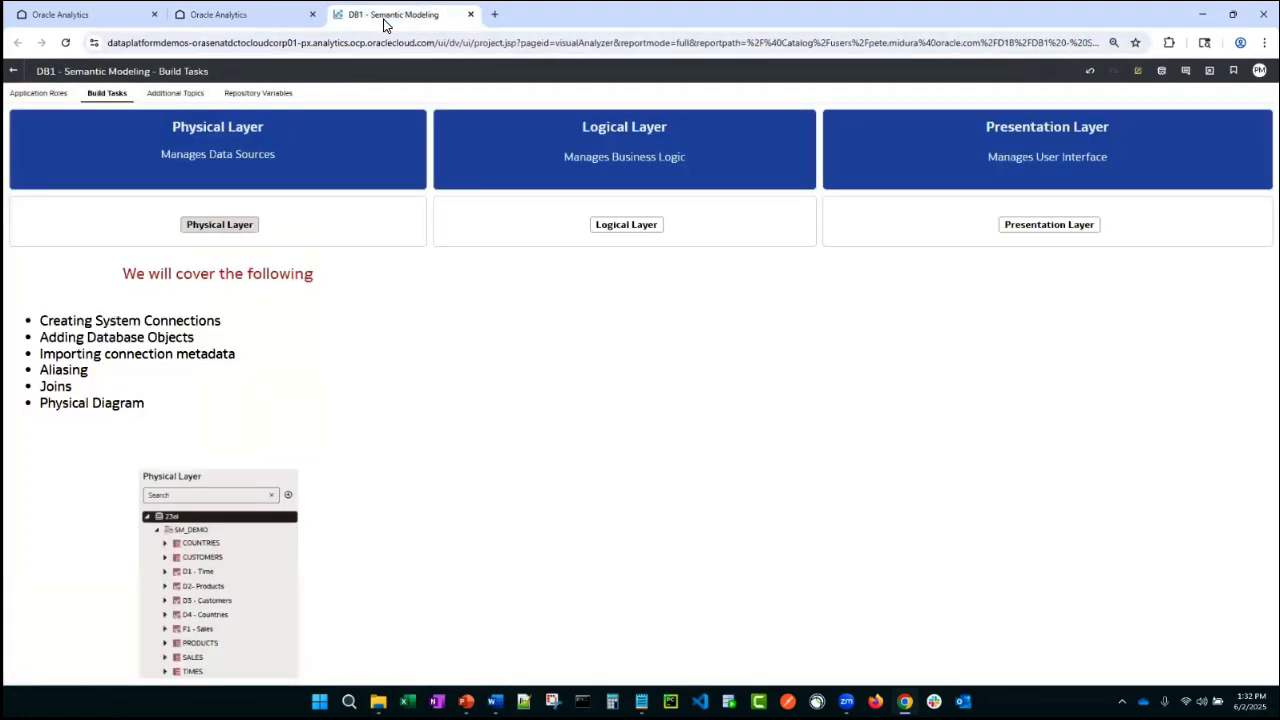
left_click(255, 224)
left_click(238, 272)
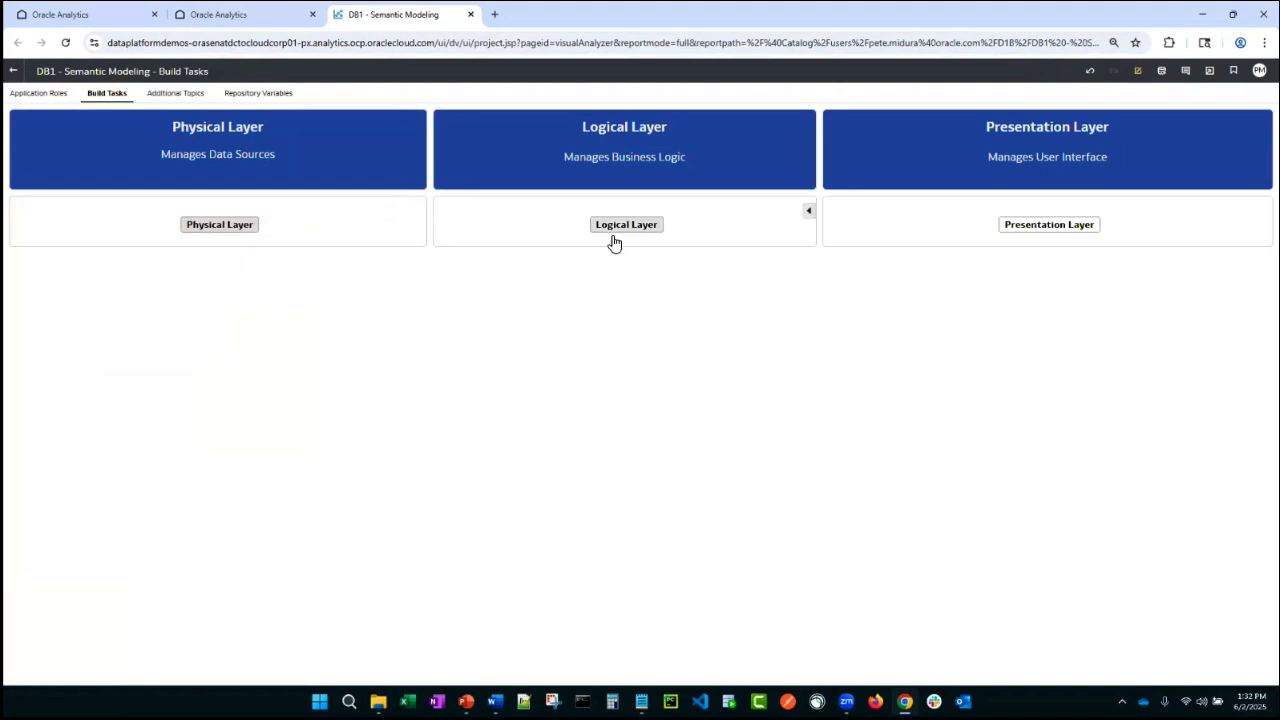
left_click(612, 226)
left_click(616, 285)
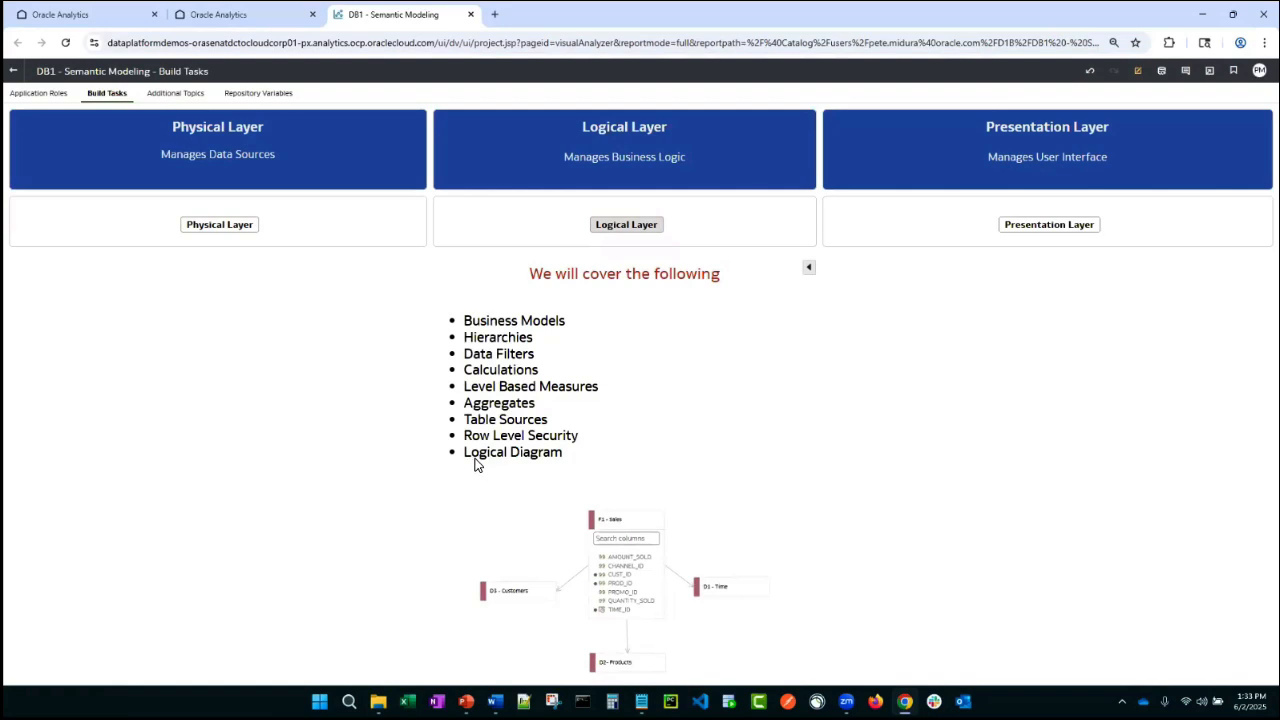
left_click(234, 227)
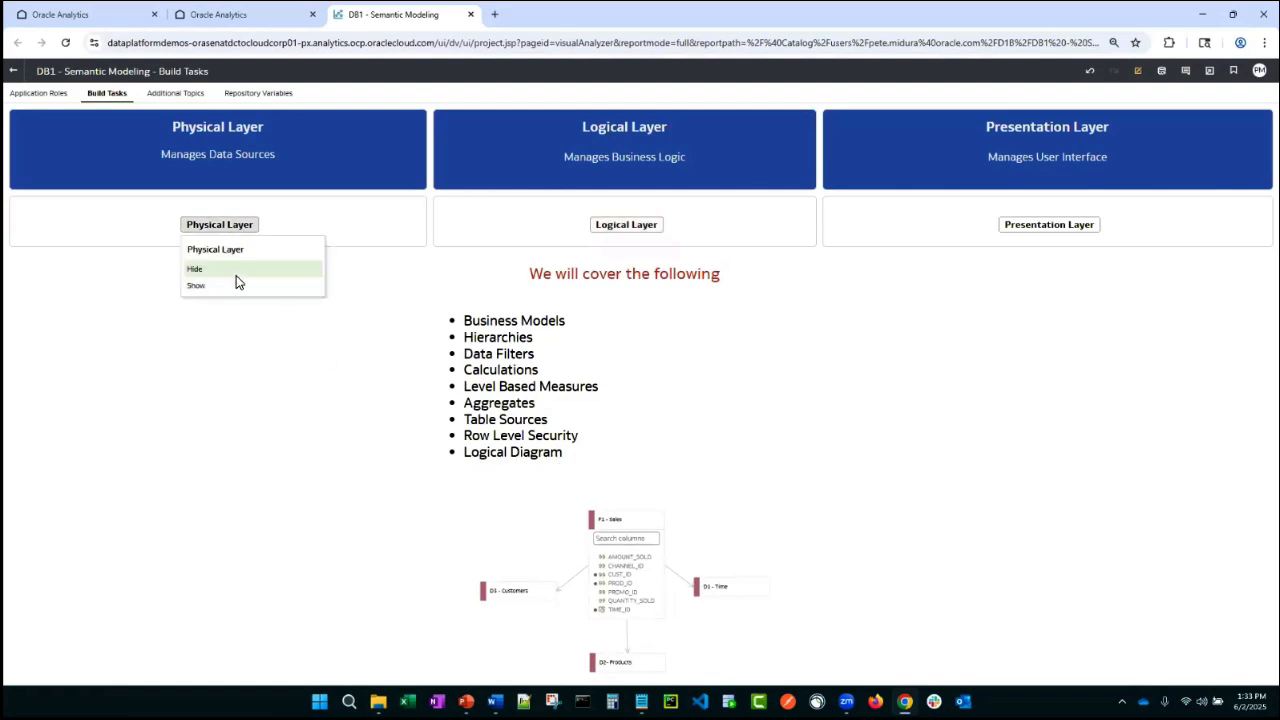
left_click(240, 284)
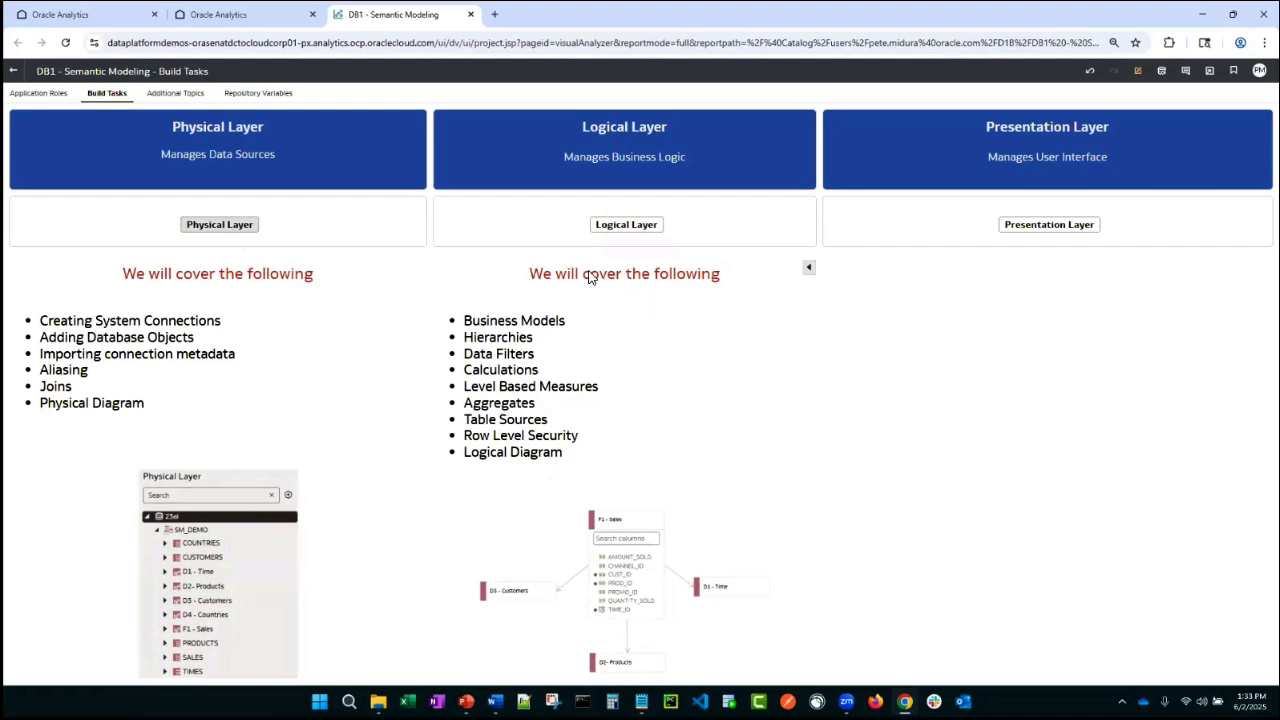
left_click(228, 12)
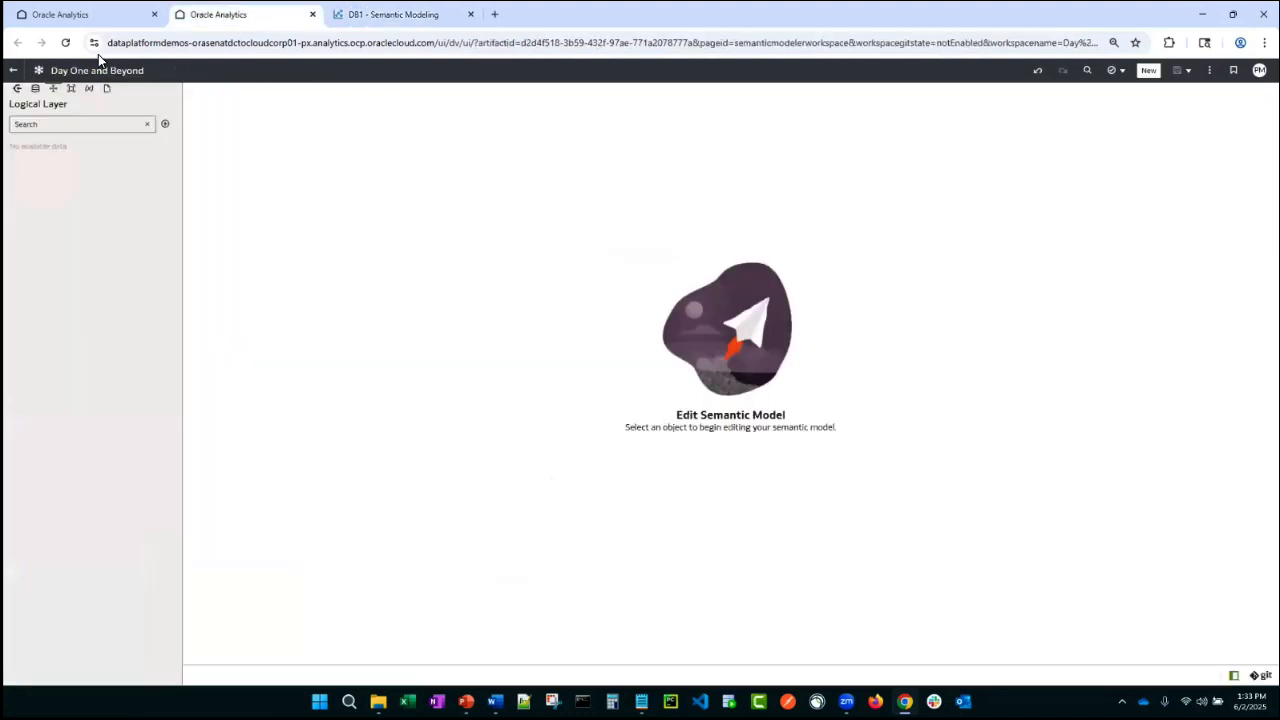
- Create a new business model named Sales Business Model
left_click(165, 124)
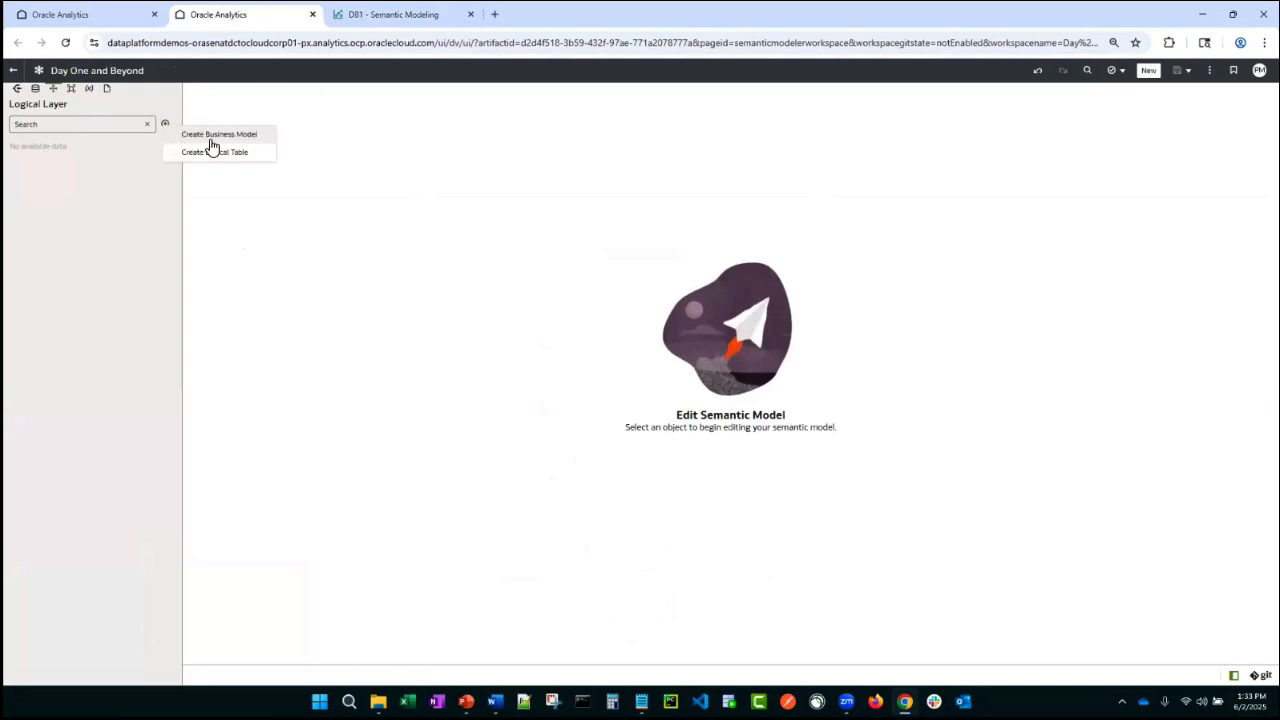
left_click(218, 134)
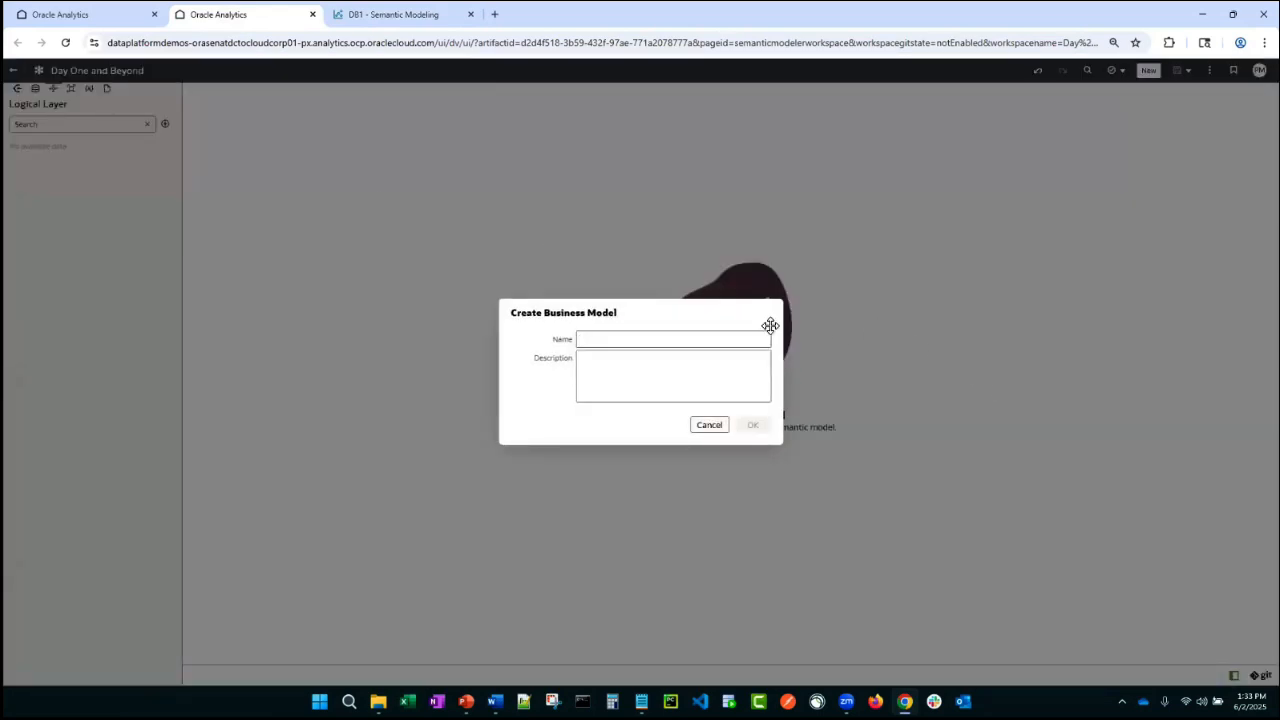
type("Sales Business Model")
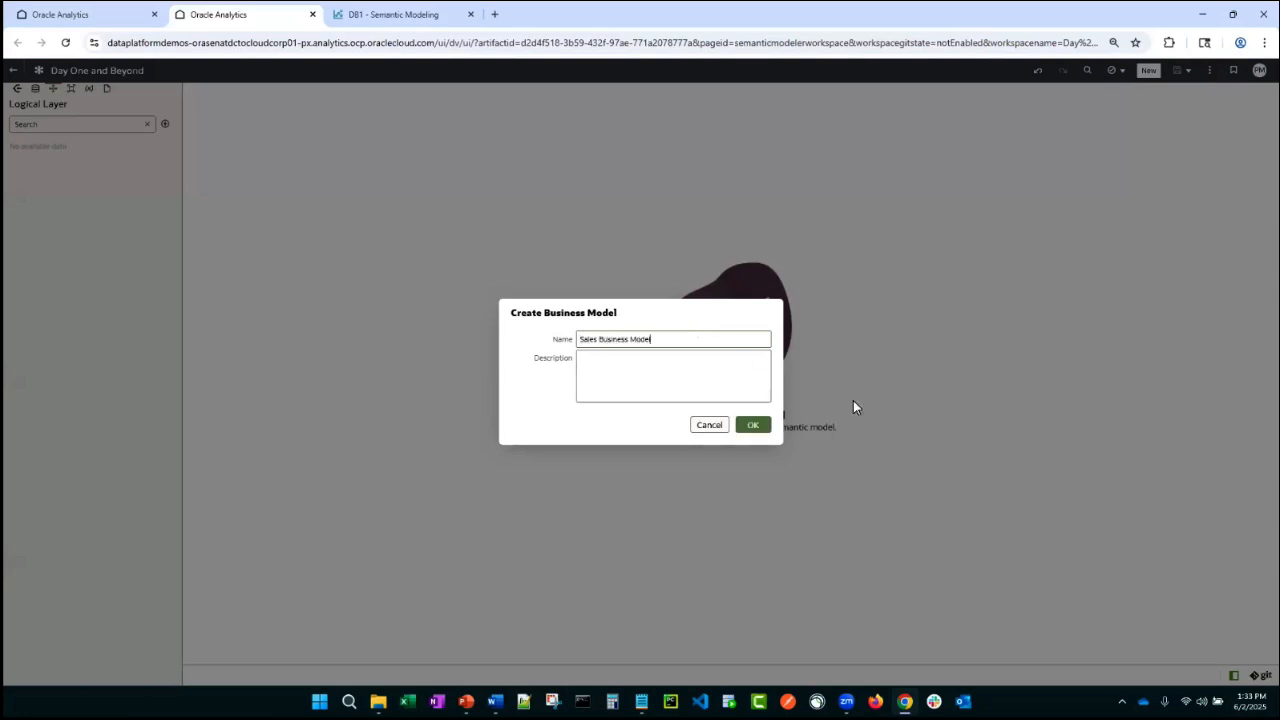
left_click(760, 425)
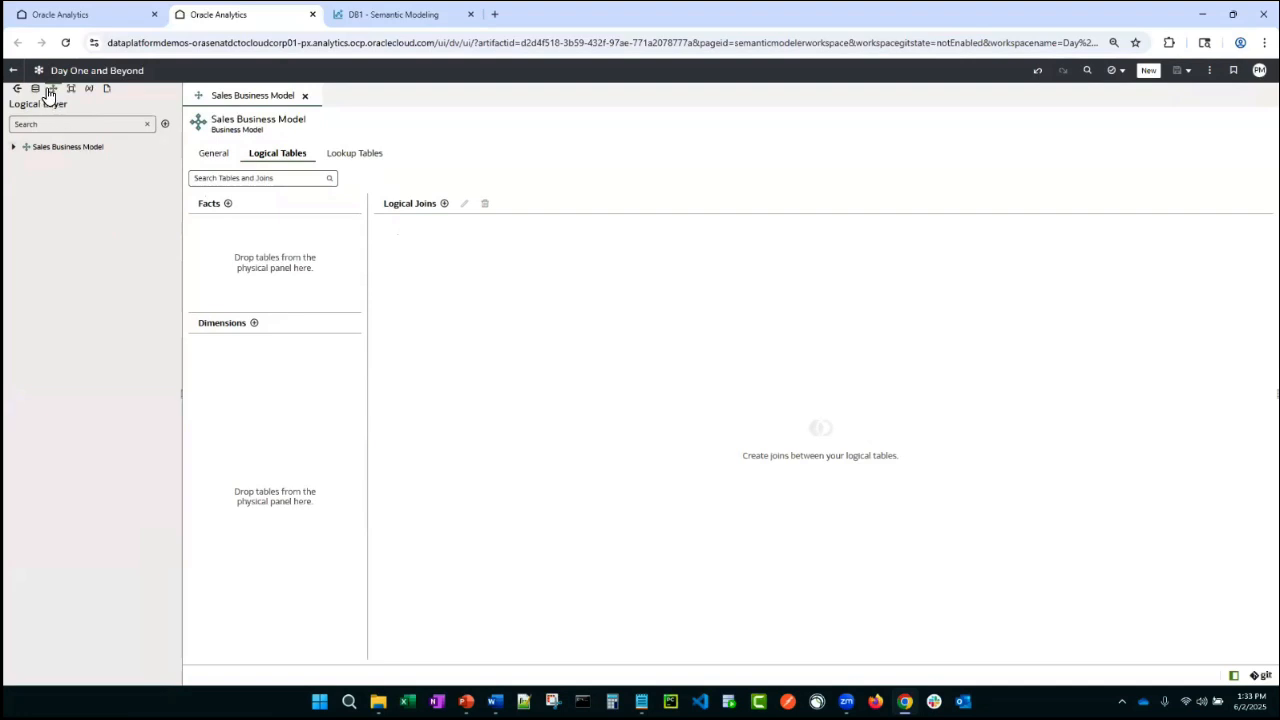
- Add the _F1 - Sales physical table to the business model's Facts
left_click(17, 88)
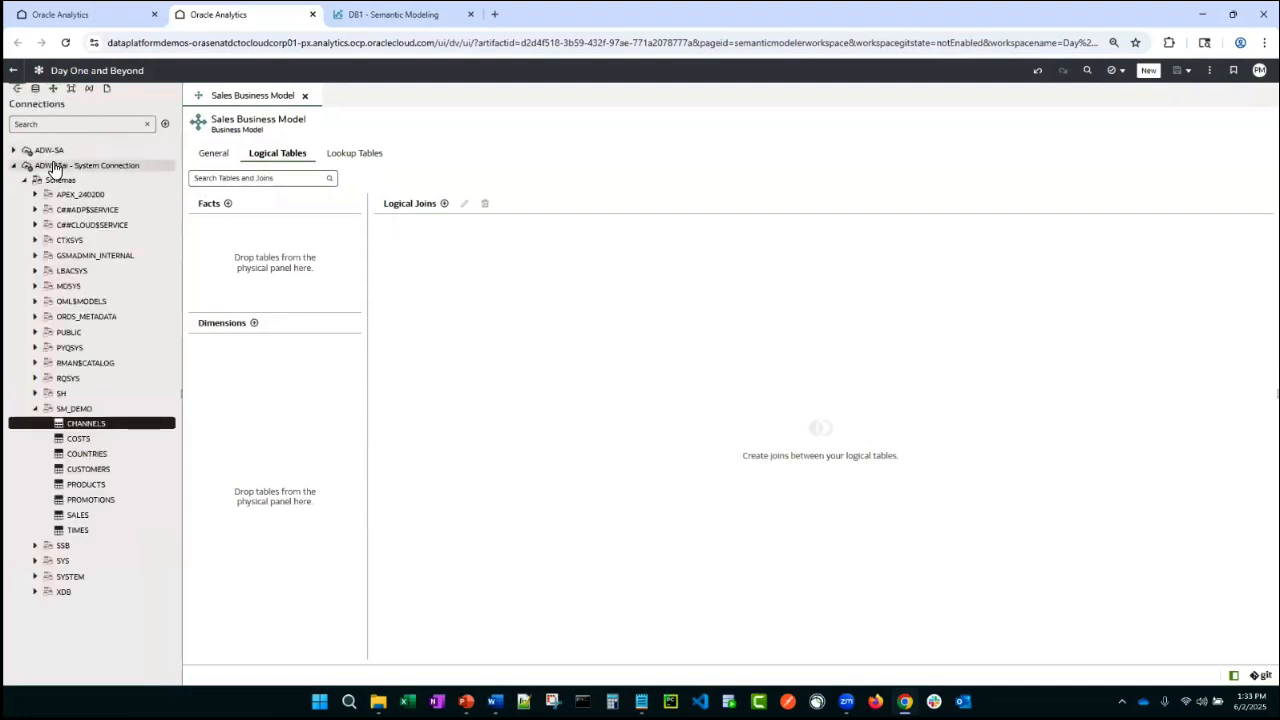
left_click(14, 166)
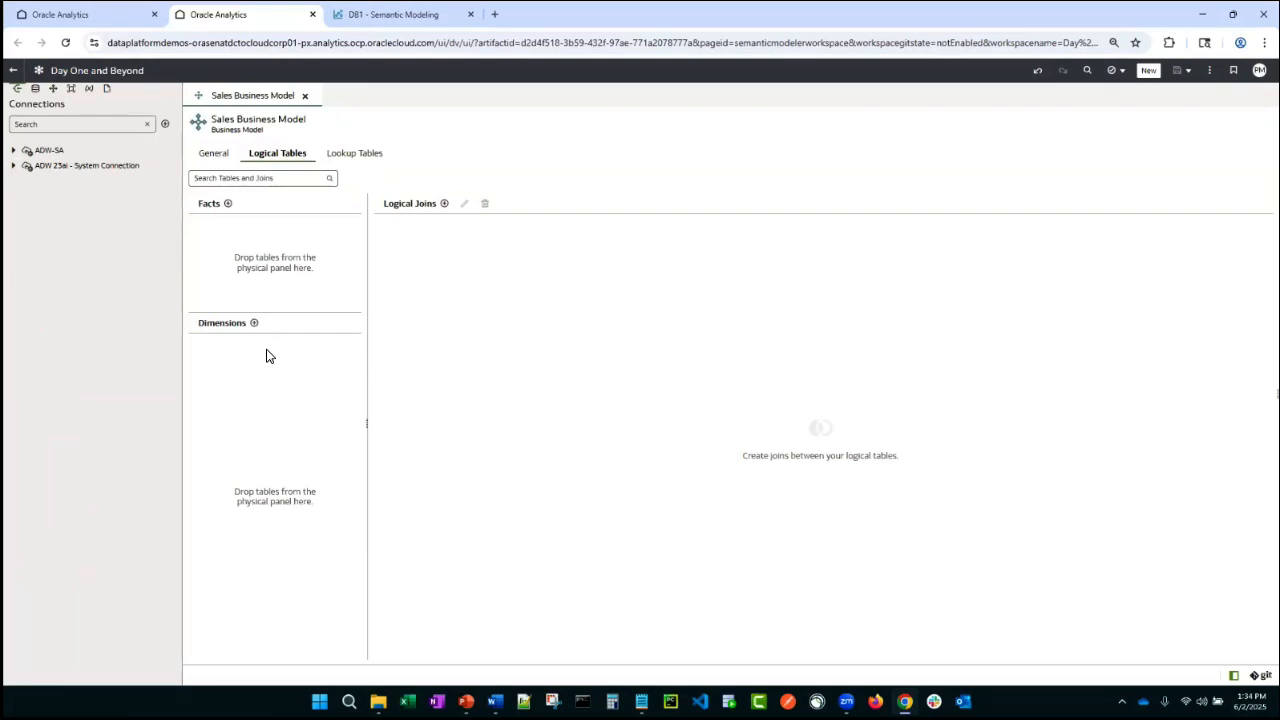
left_click(216, 158)
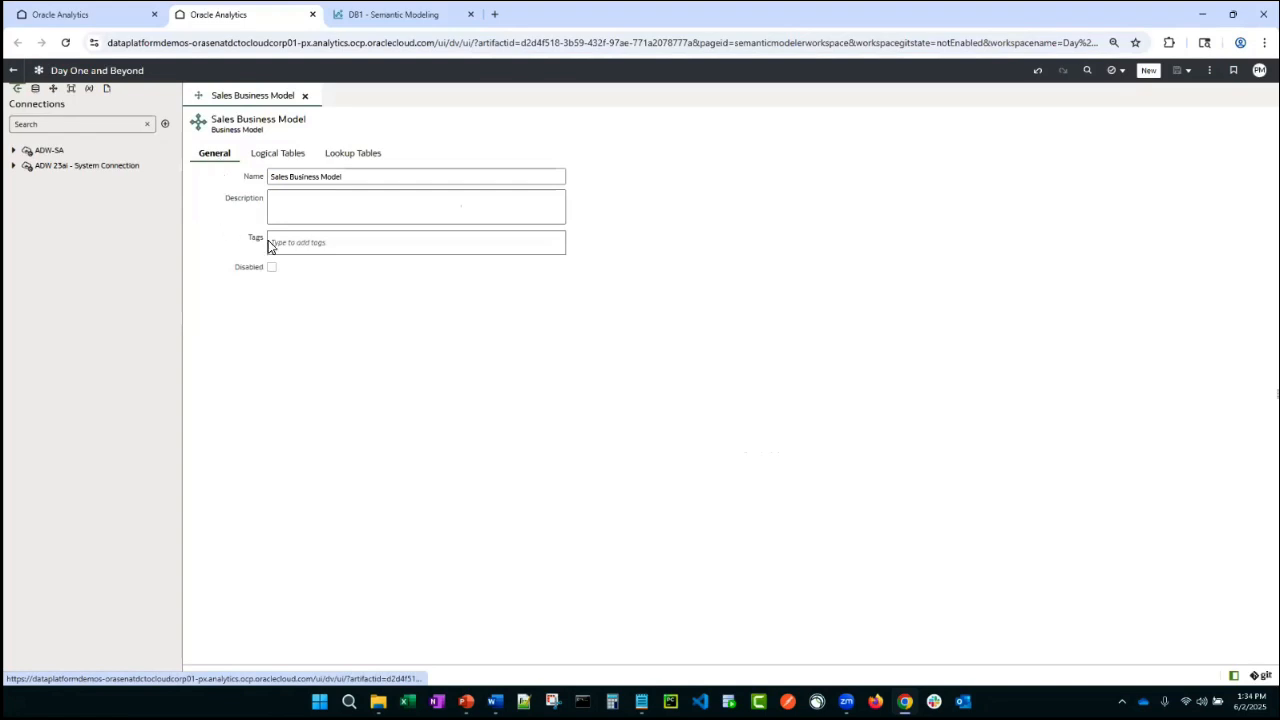
left_click(279, 155)
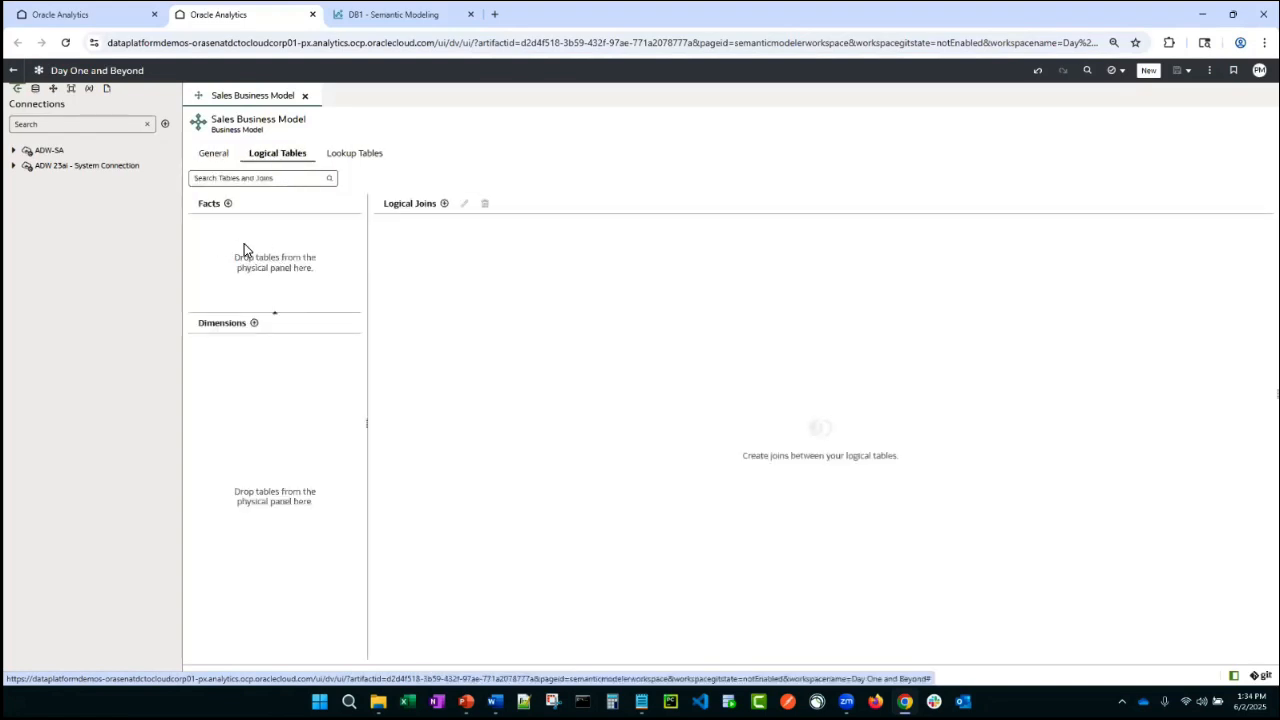
left_click(35, 89)
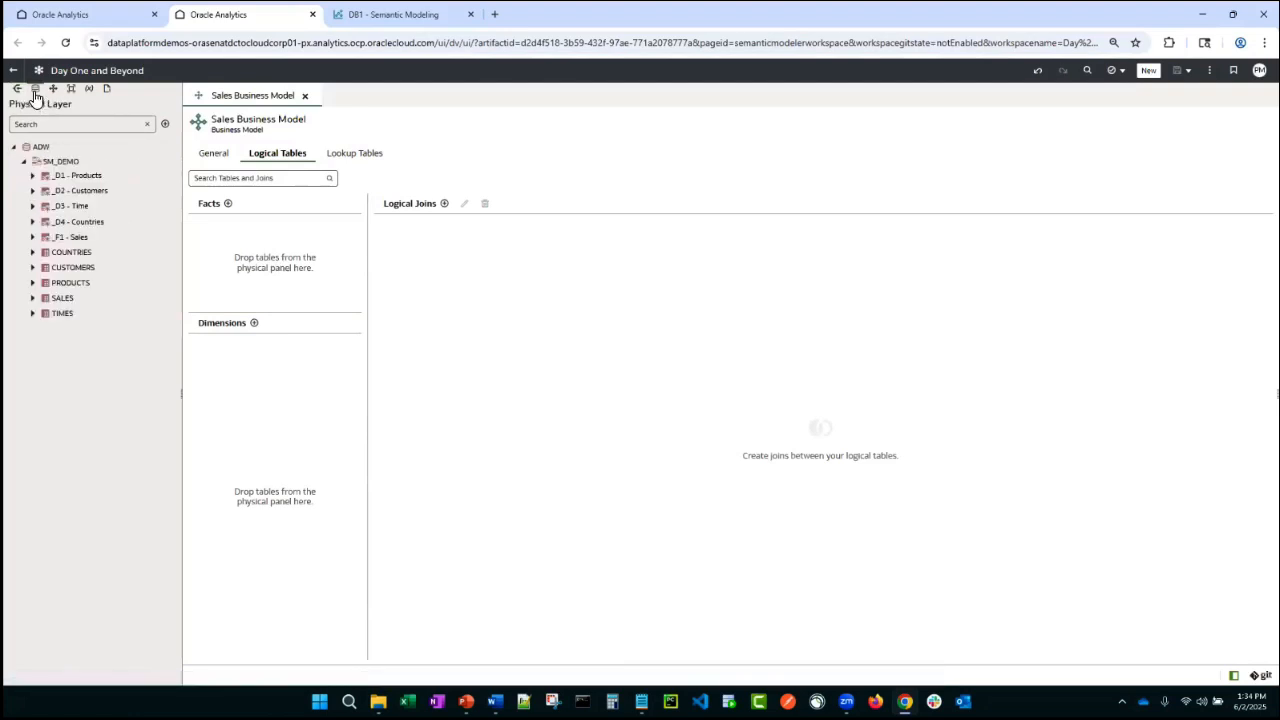
left_click_drag(62, 238, 256, 265)
- Add the _D1 - Products through _D4 - Countries tables to the business model's Dimensions
left_click(74, 176)
left_click(80, 221, "shift")
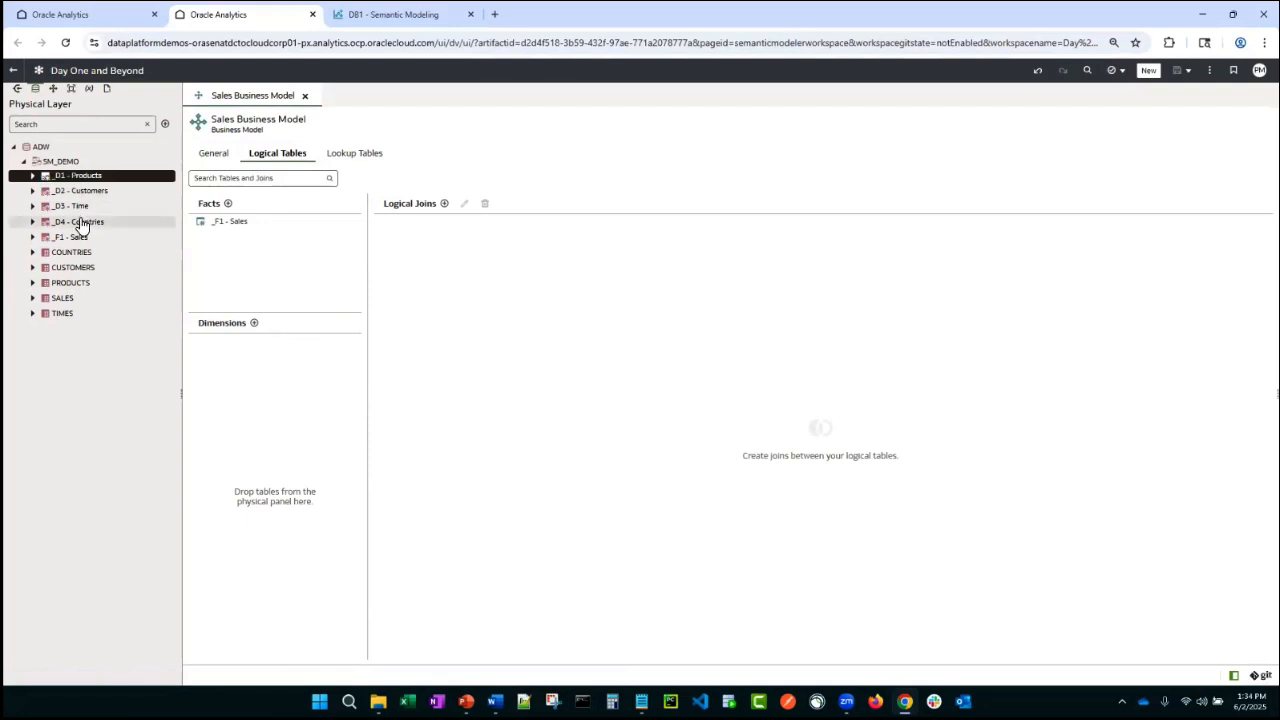
left_click_drag(77, 215, 303, 491)
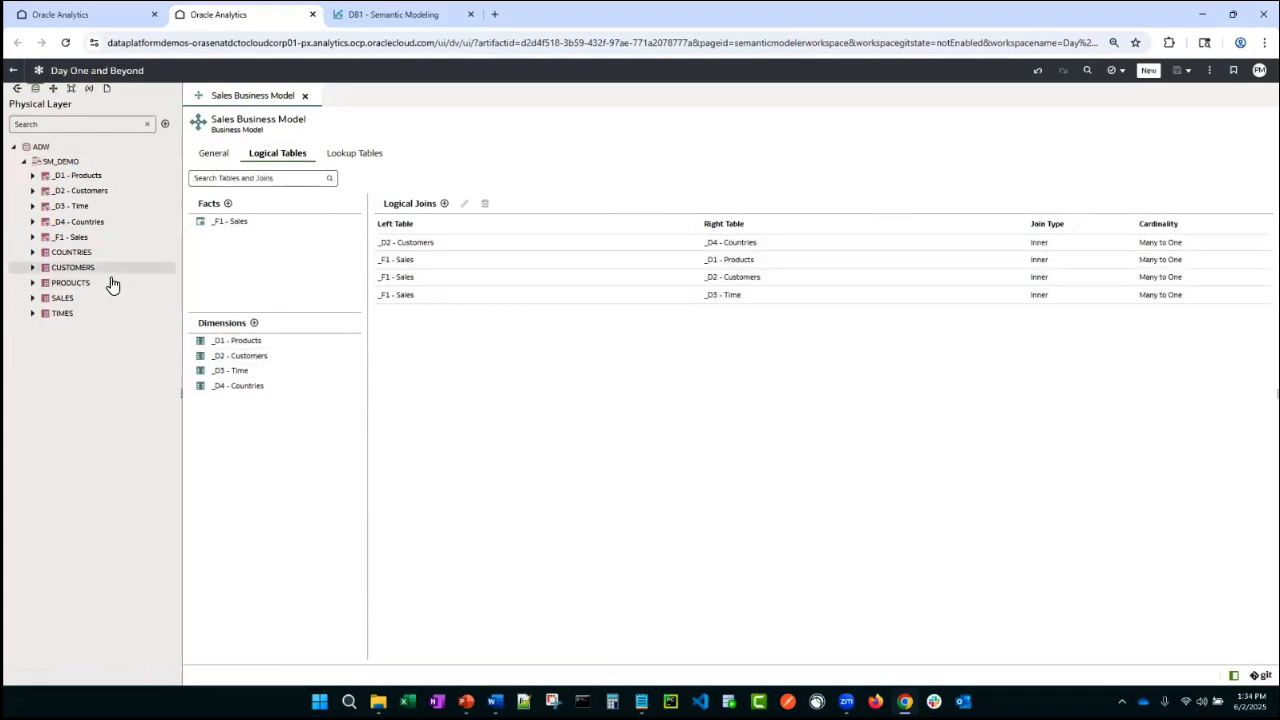
- Open a logical diagram of all Sales Business Model tables
left_click(53, 89)
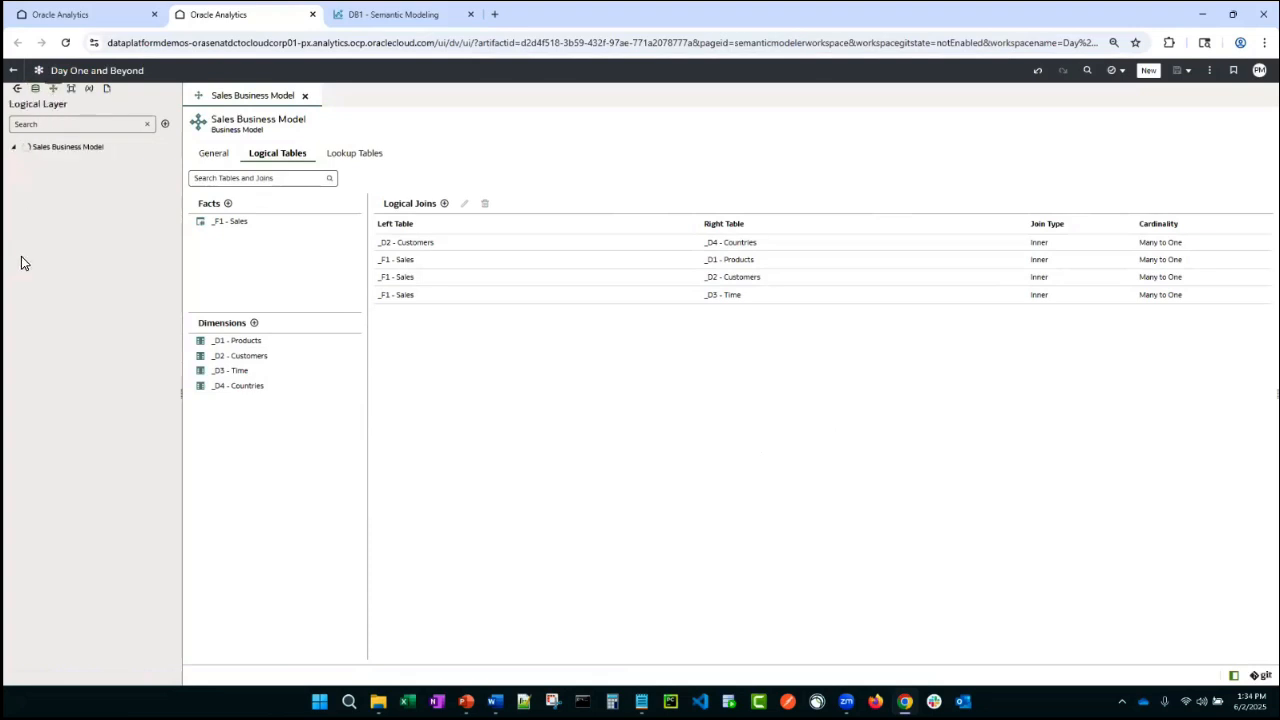
left_click(74, 166)
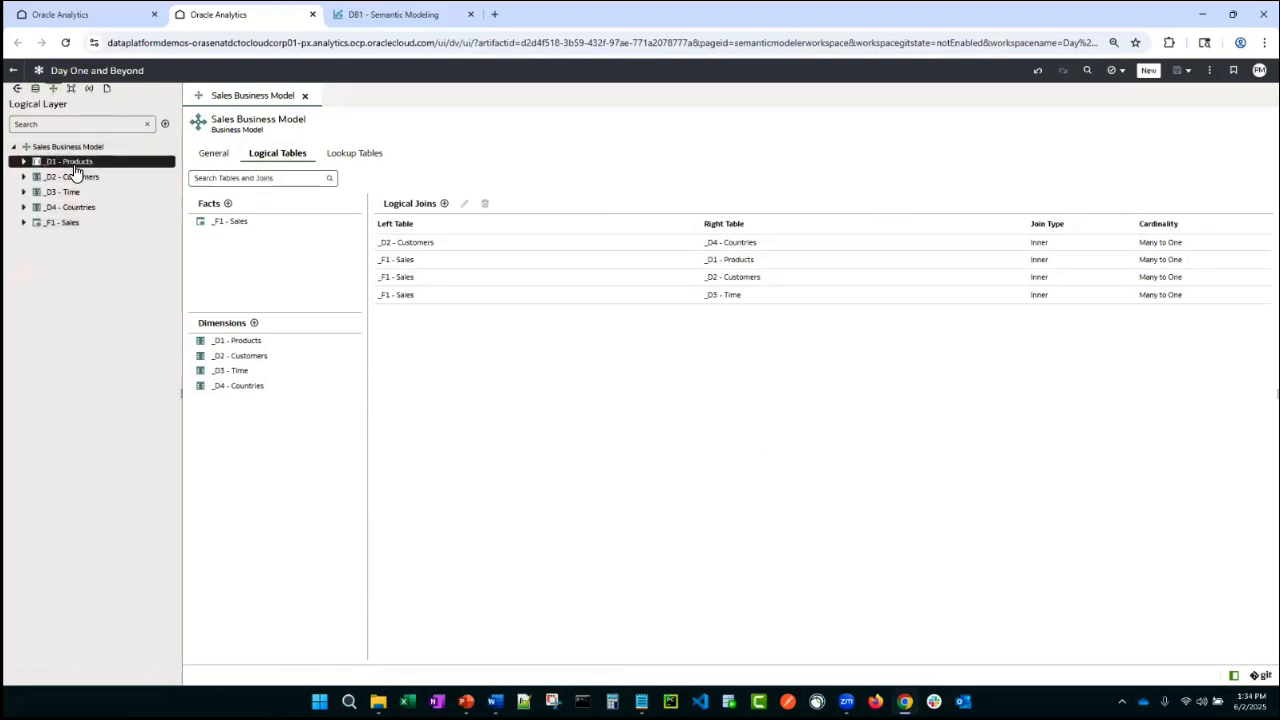
left_click(69, 222, "shift")
right_click(69, 222)
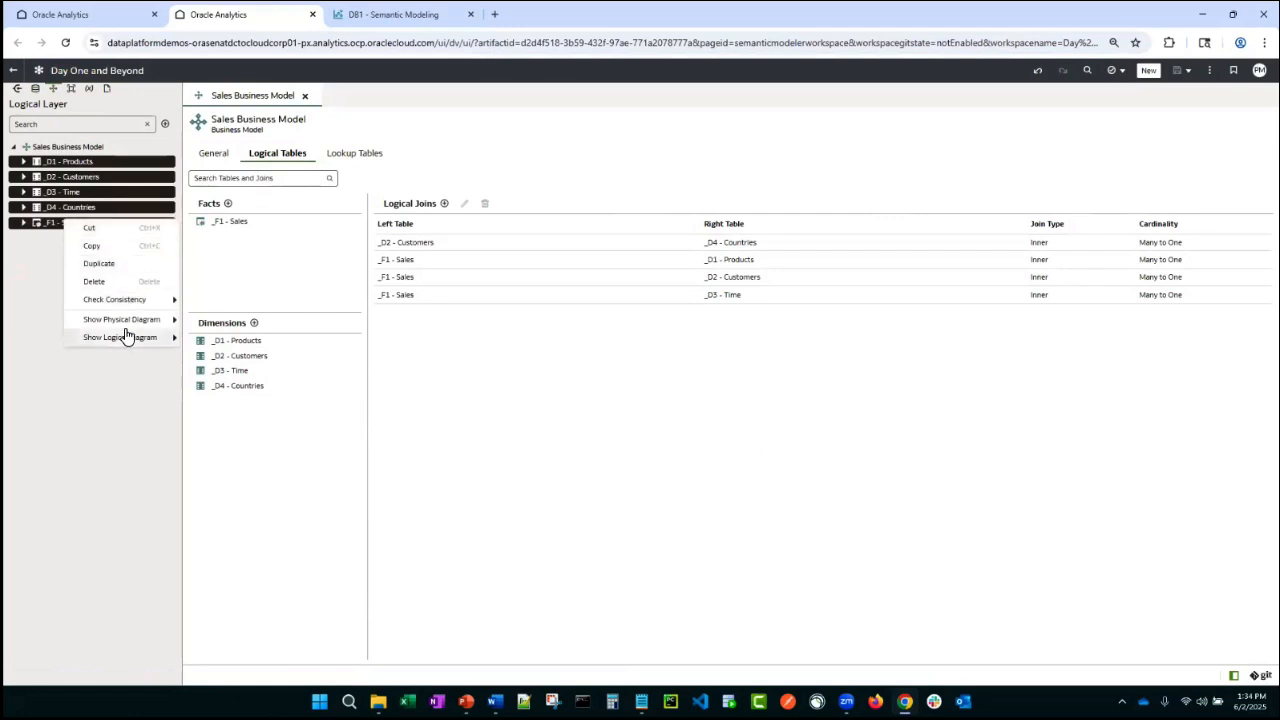
mouse_move(123, 342)
left_click(225, 335)
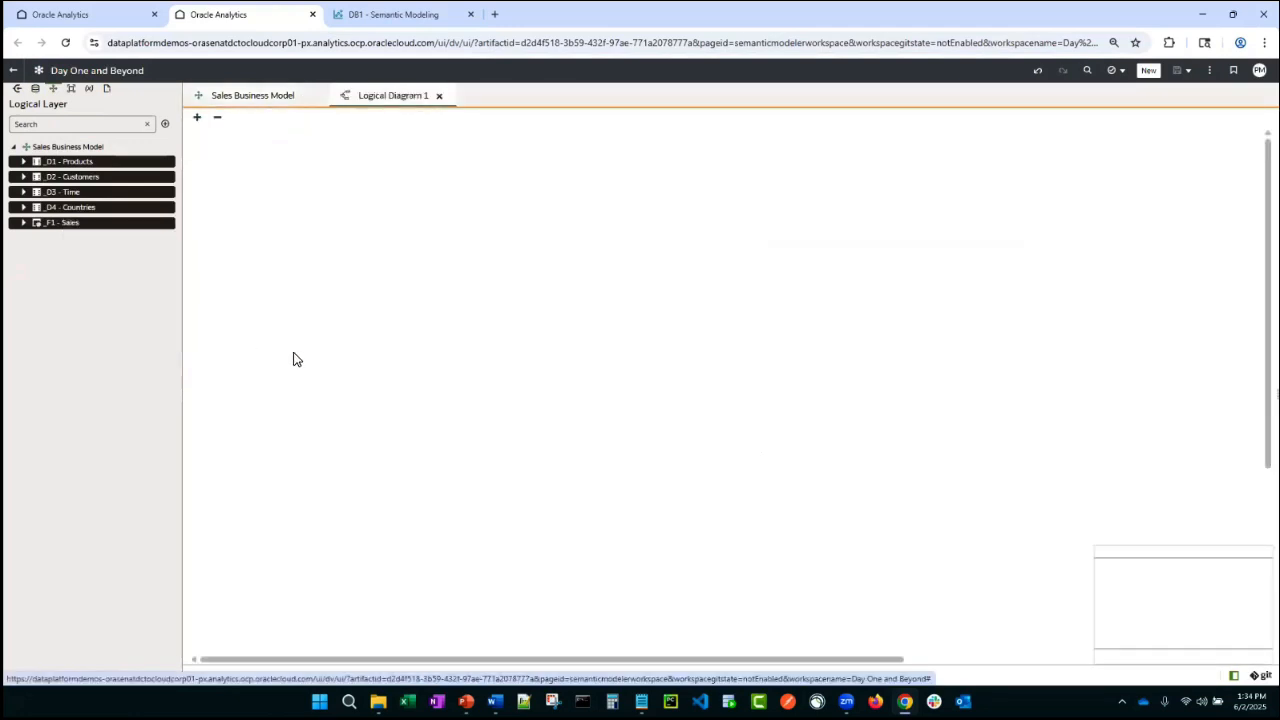
- Arrange the logical tables in the diagram as a star around _F1 - Sales, with Countries beside Customers
left_click_drag(725, 377, 680, 205)
left_click_drag(690, 488, 415, 272)
left_click_drag(840, 390, 613, 372)
left_click_drag(963, 391, 855, 276)
left_click_drag(1090, 390, 966, 316)
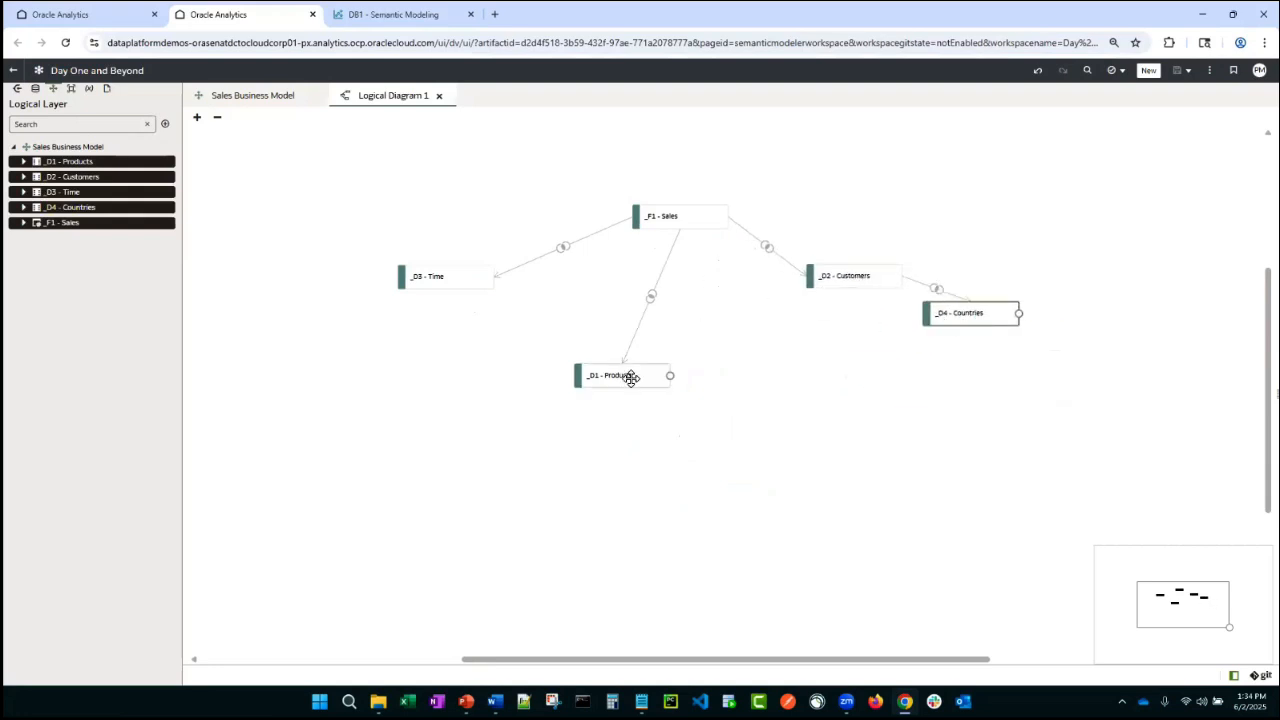
left_click_drag(632, 377, 692, 392)
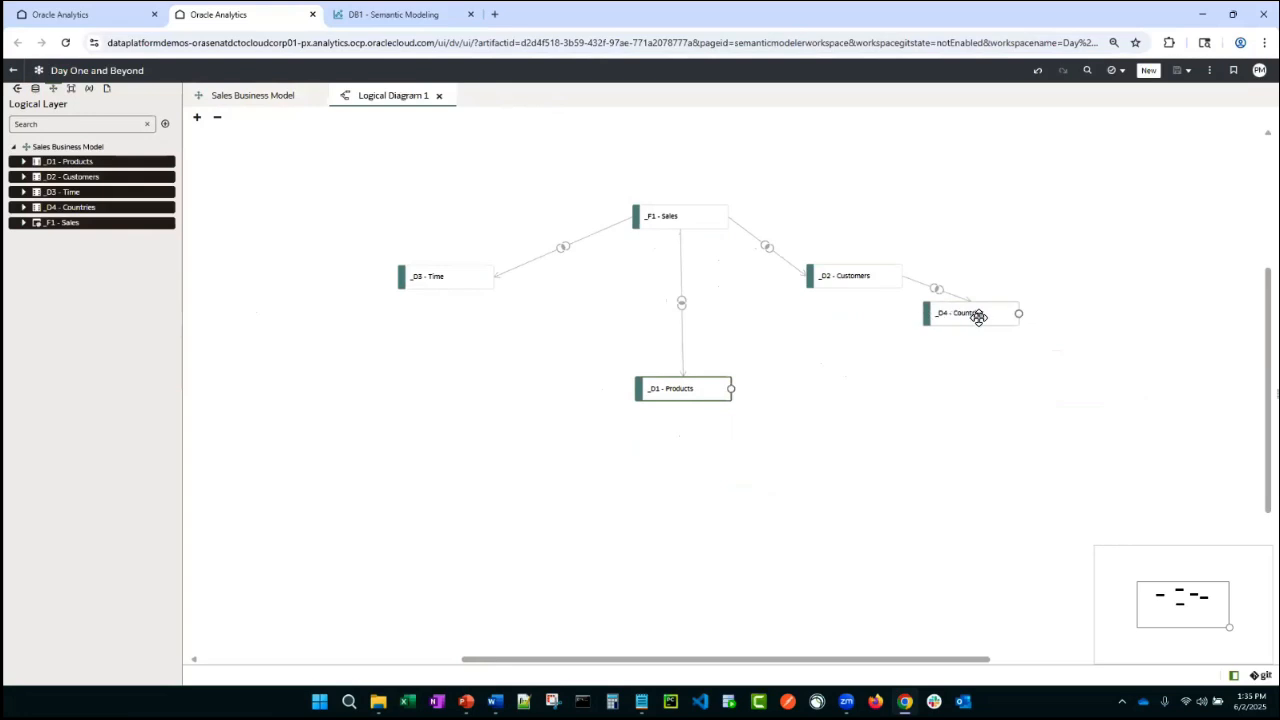
left_click_drag(979, 317, 960, 337)
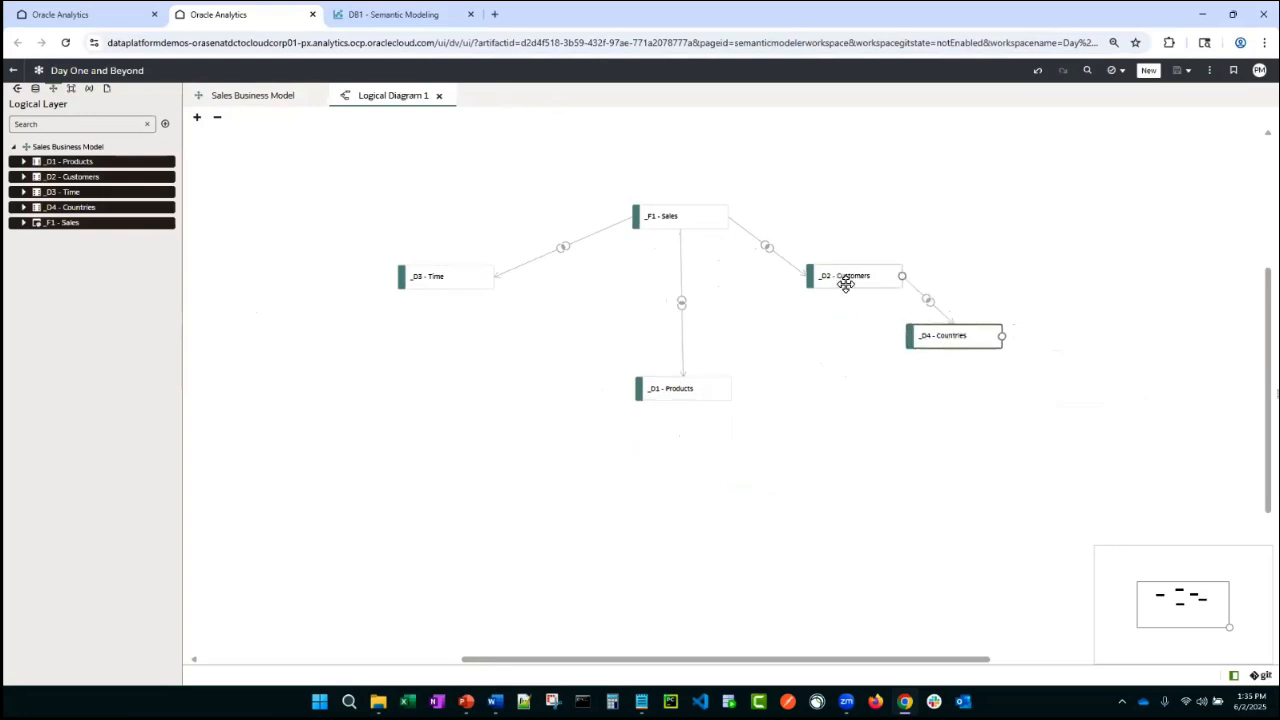
left_click_drag(846, 284, 825, 299)
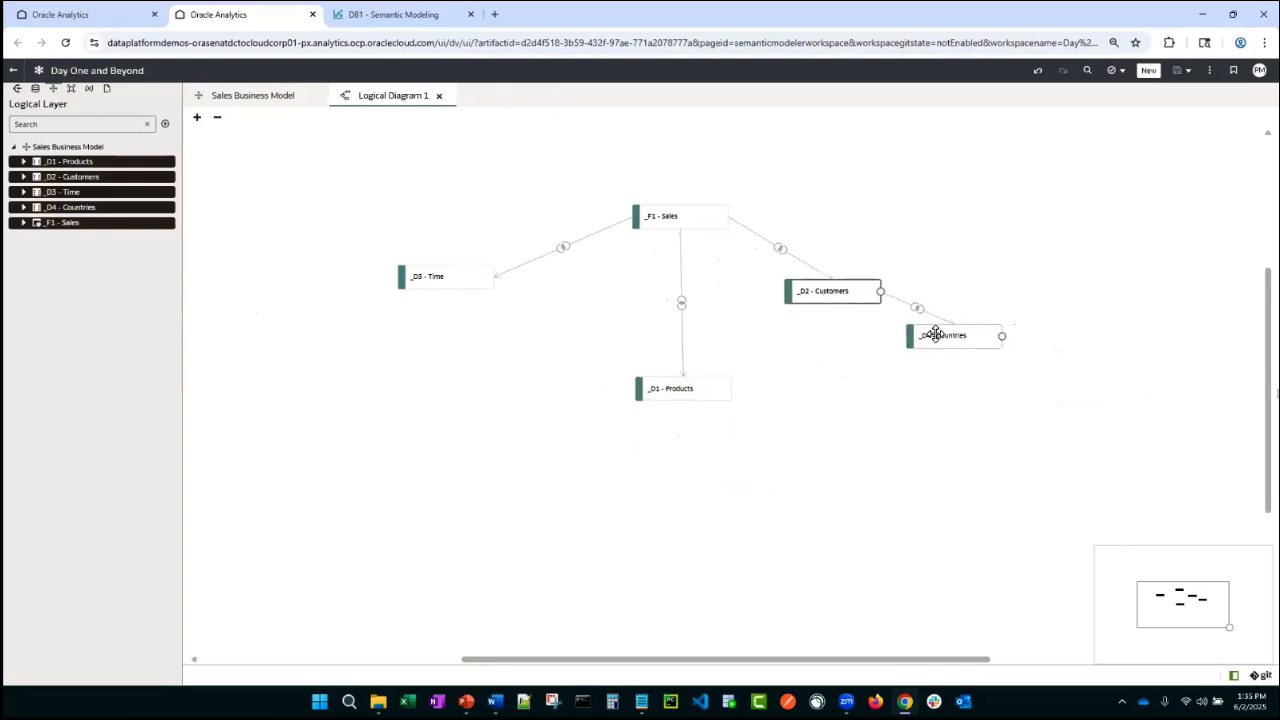
left_click_drag(917, 337, 943, 329)
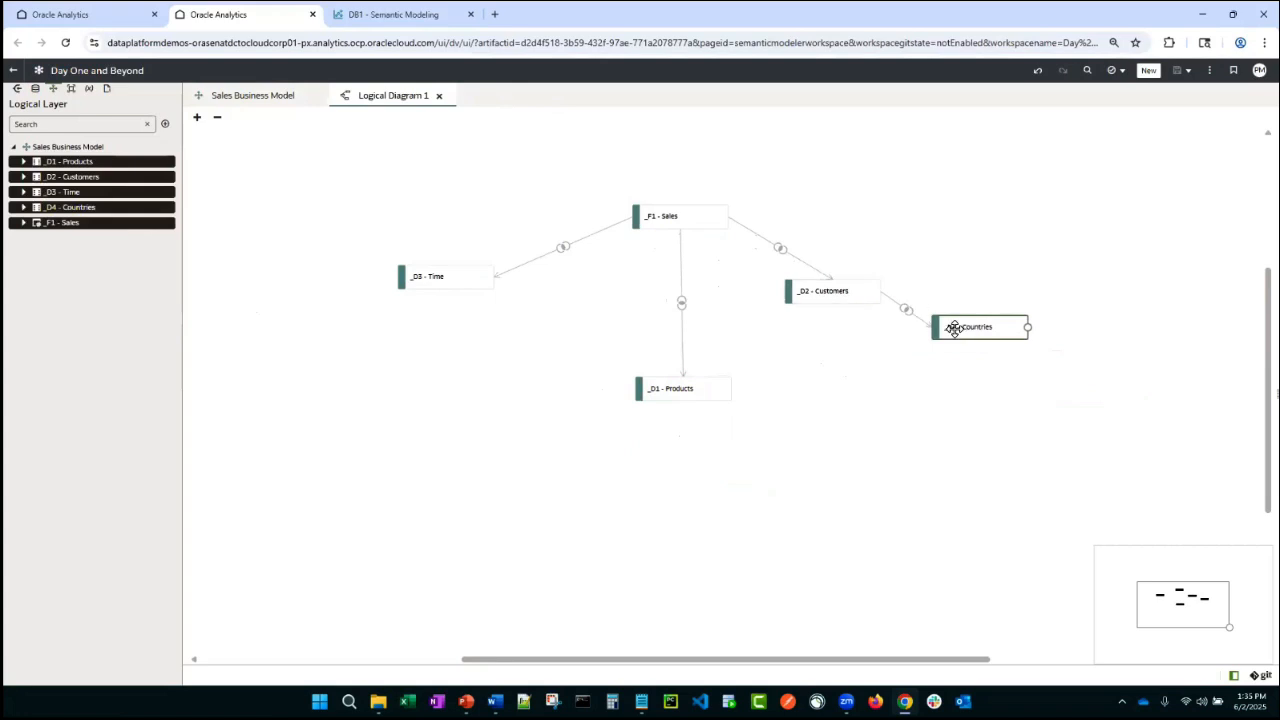
left_click_drag(838, 291, 876, 287)
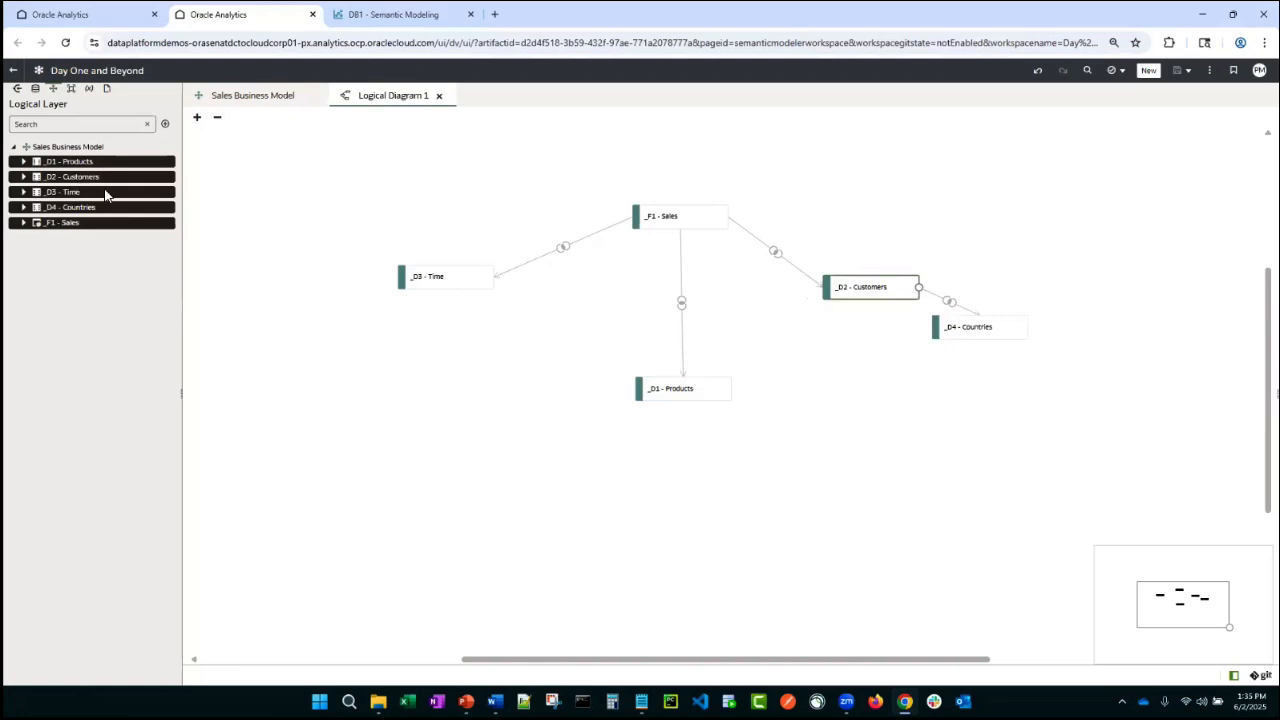
- Delete the _D4 - Countries logical table from the business model
left_click(48, 222)
left_click(50, 208)
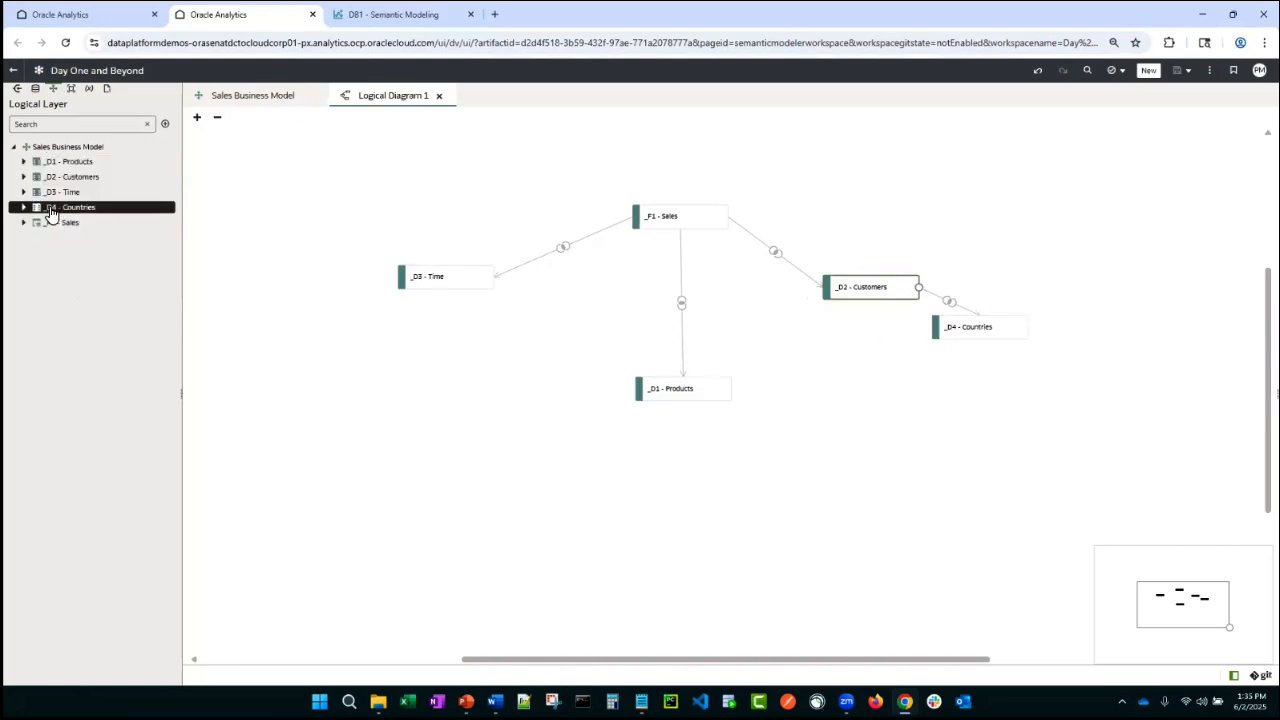
right_click(50, 210)
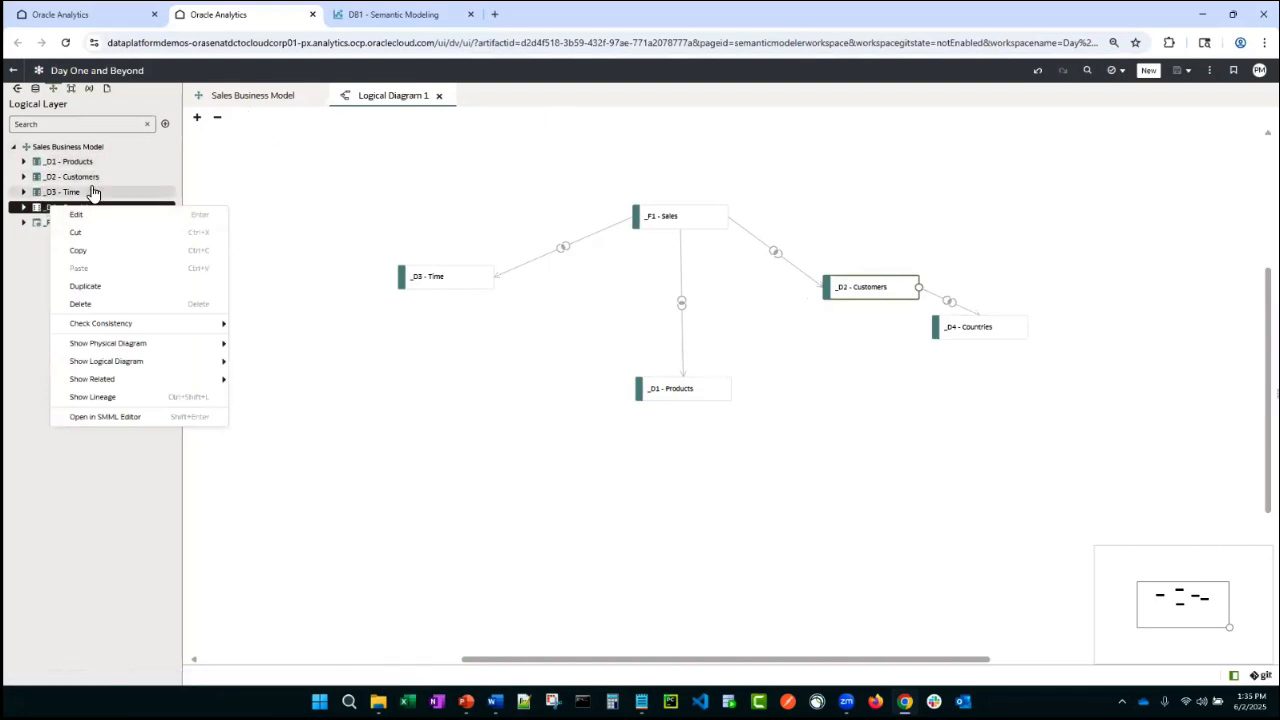
left_click(82, 309)
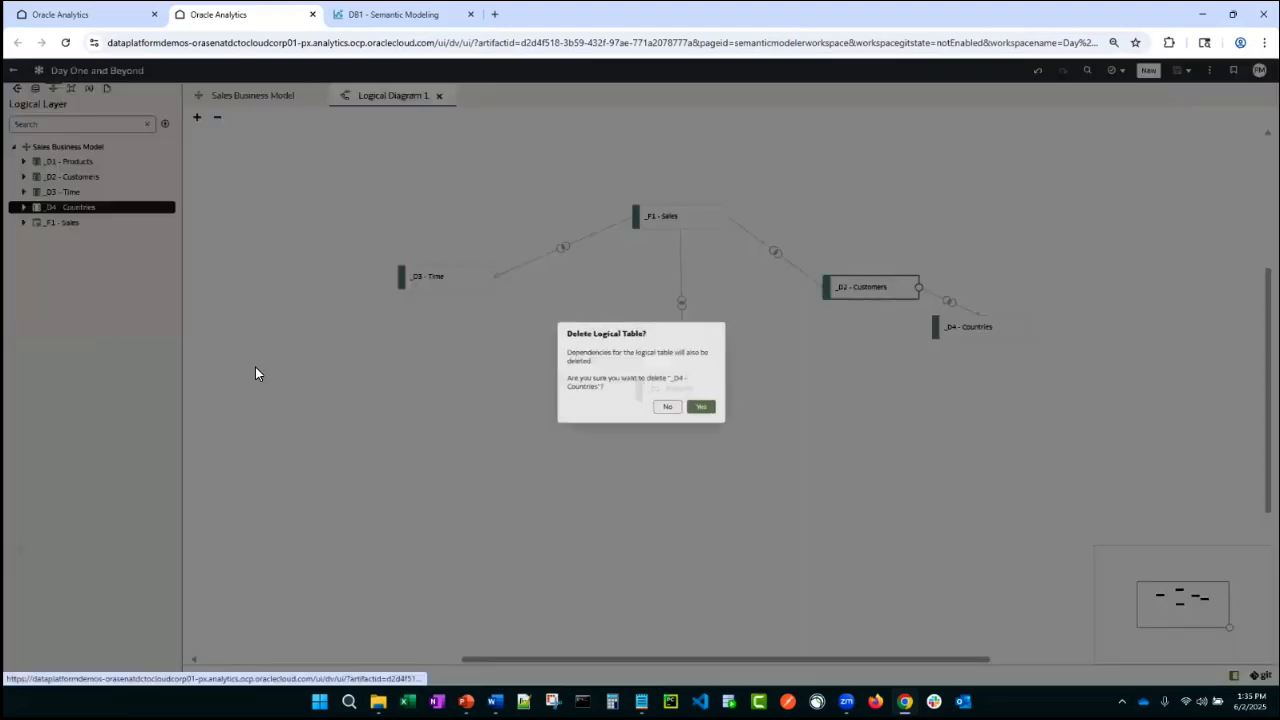
left_click(716, 416)
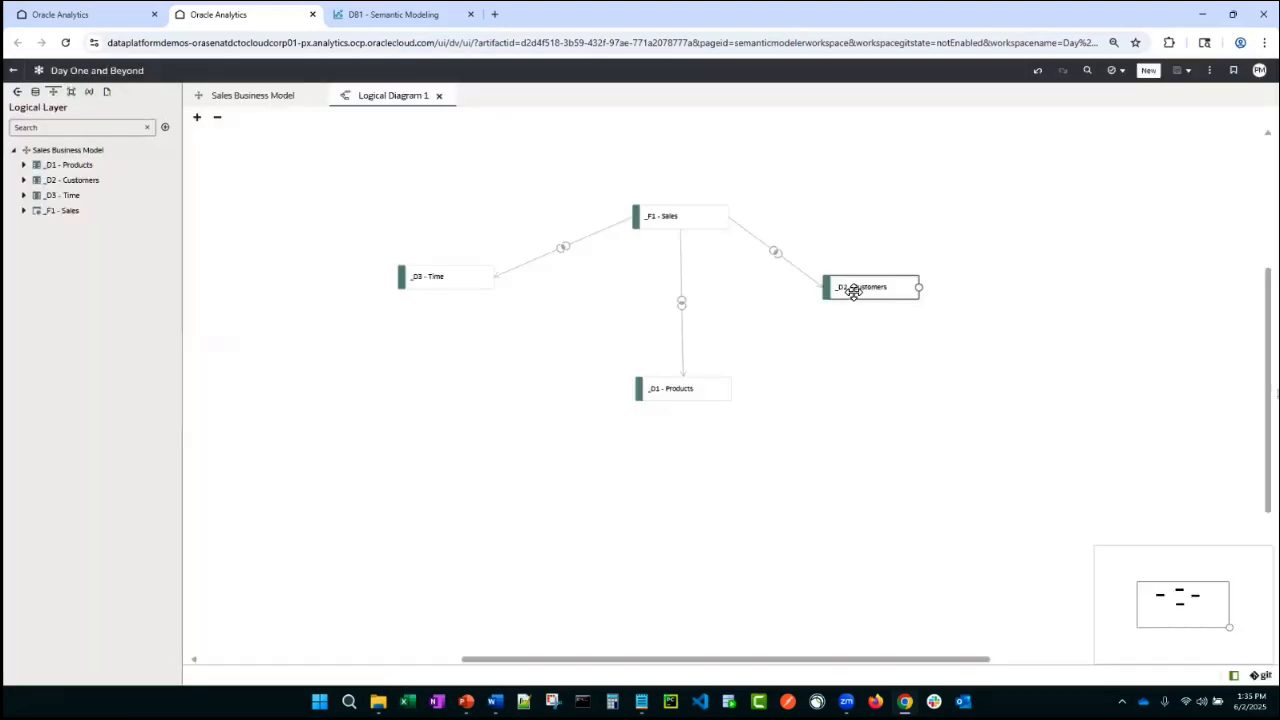
- Add the _D4 - Countries physical table as a second source of the _D2 - Customers logical table
left_click(220, 95)
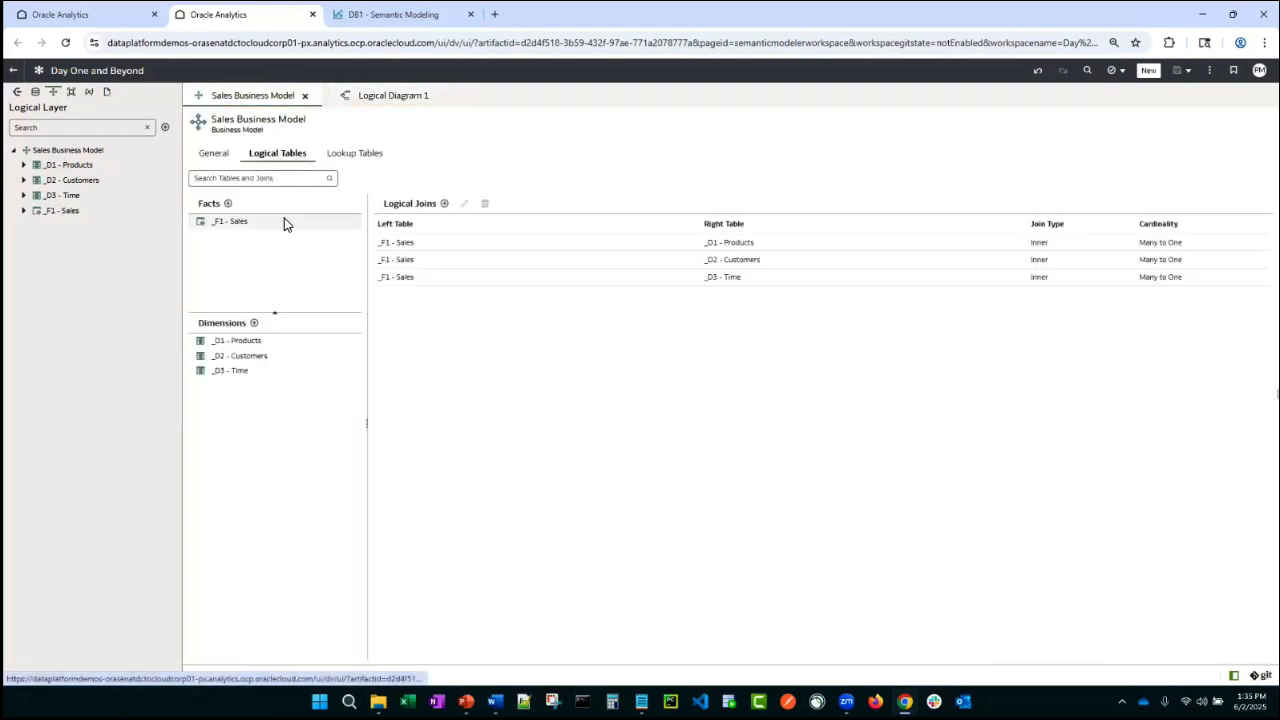
double_click(239, 355)
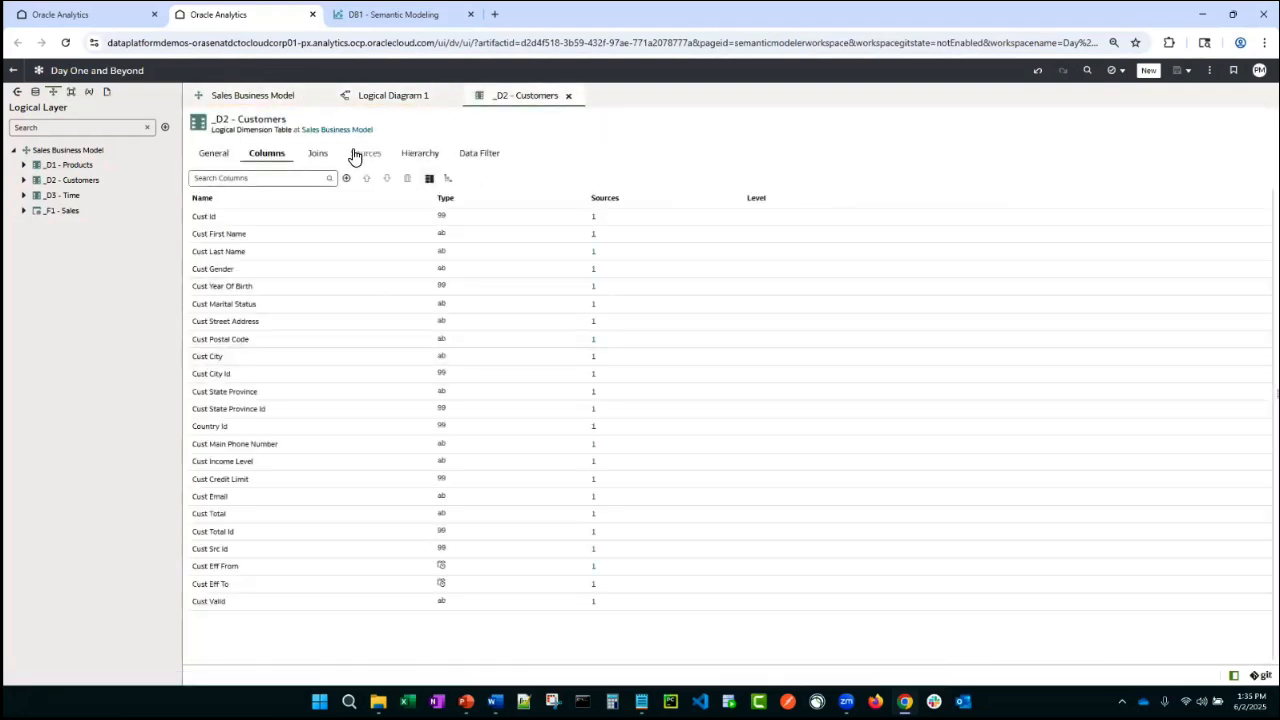
left_click(366, 156)
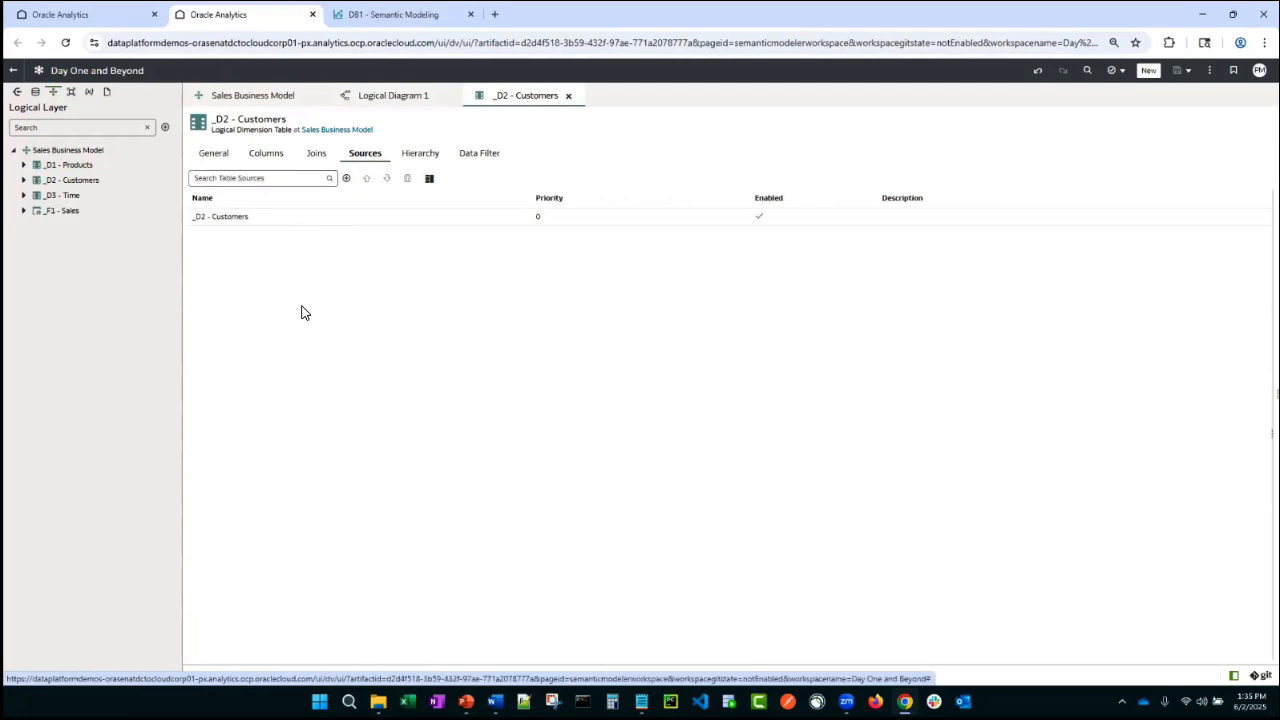
left_click(346, 178)
left_click(386, 196)
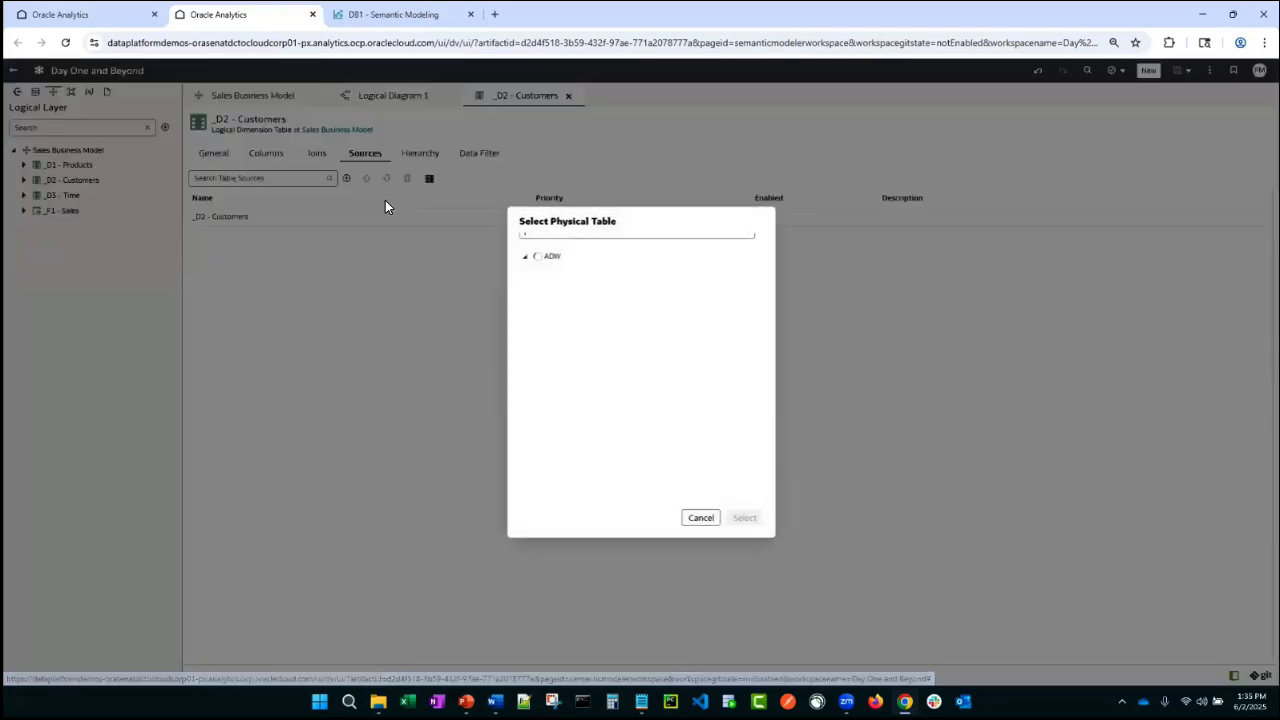
left_click(534, 271)
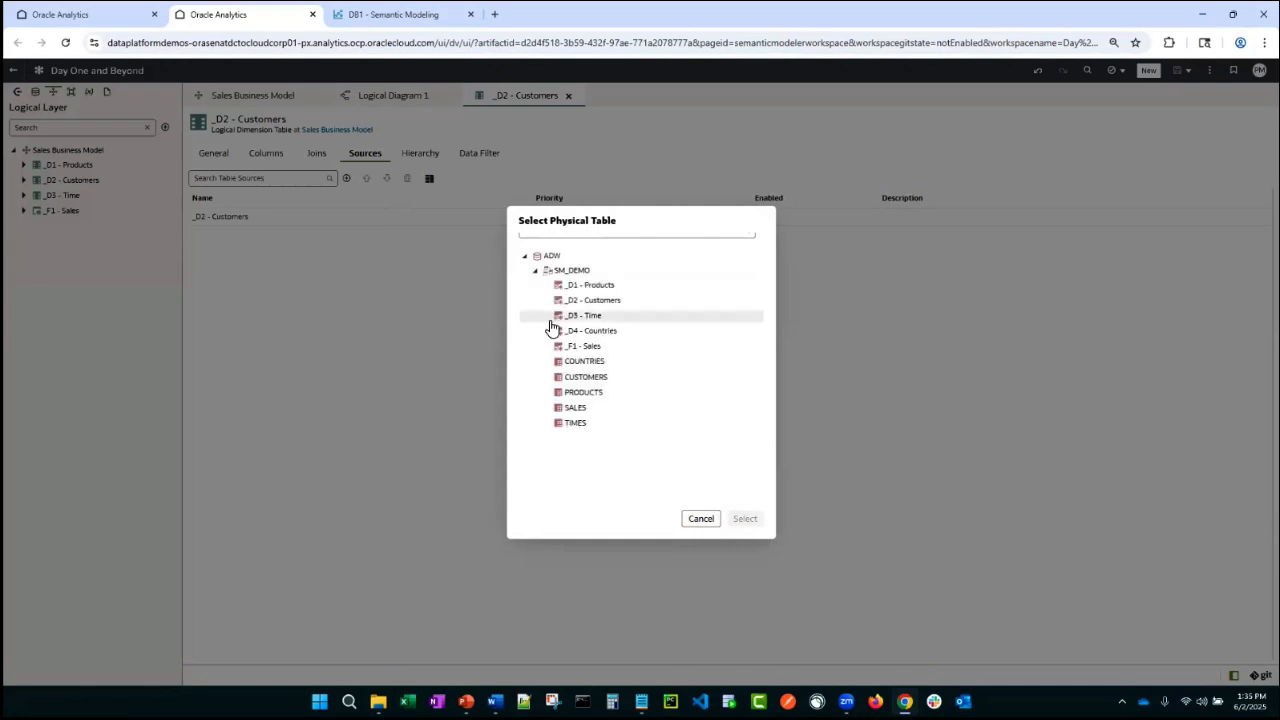
left_click(590, 334)
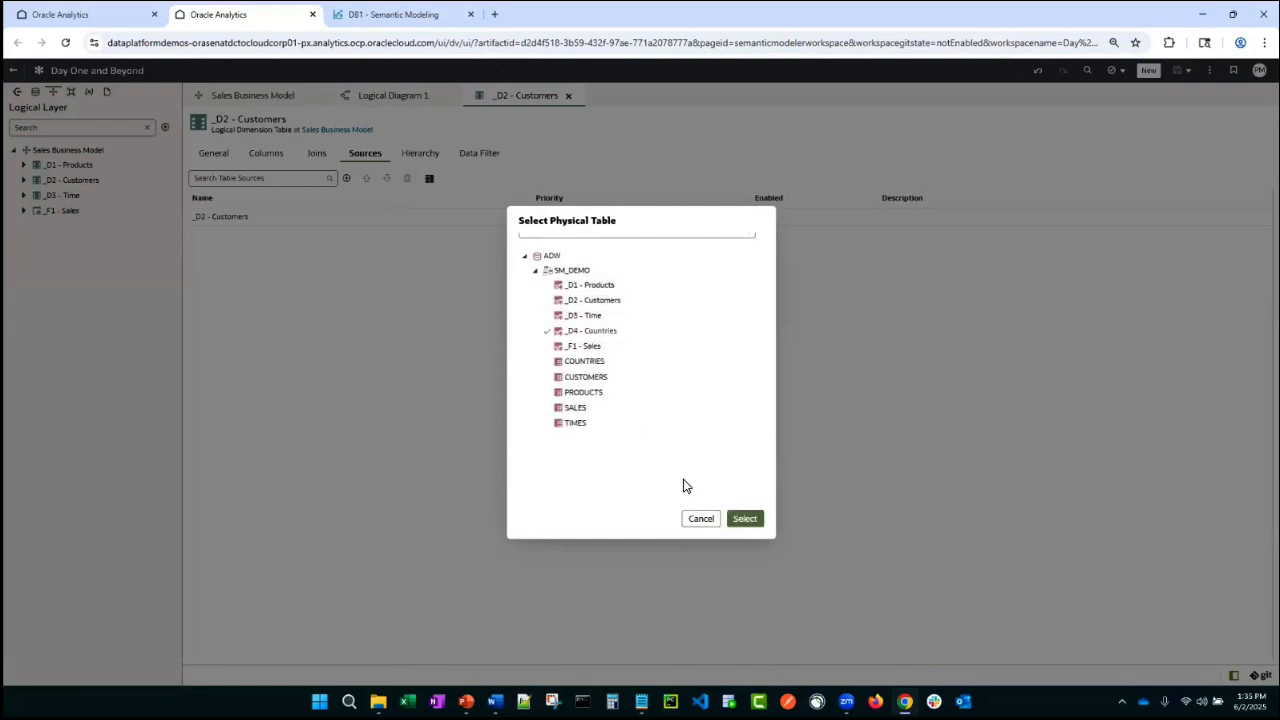
left_click(745, 518)
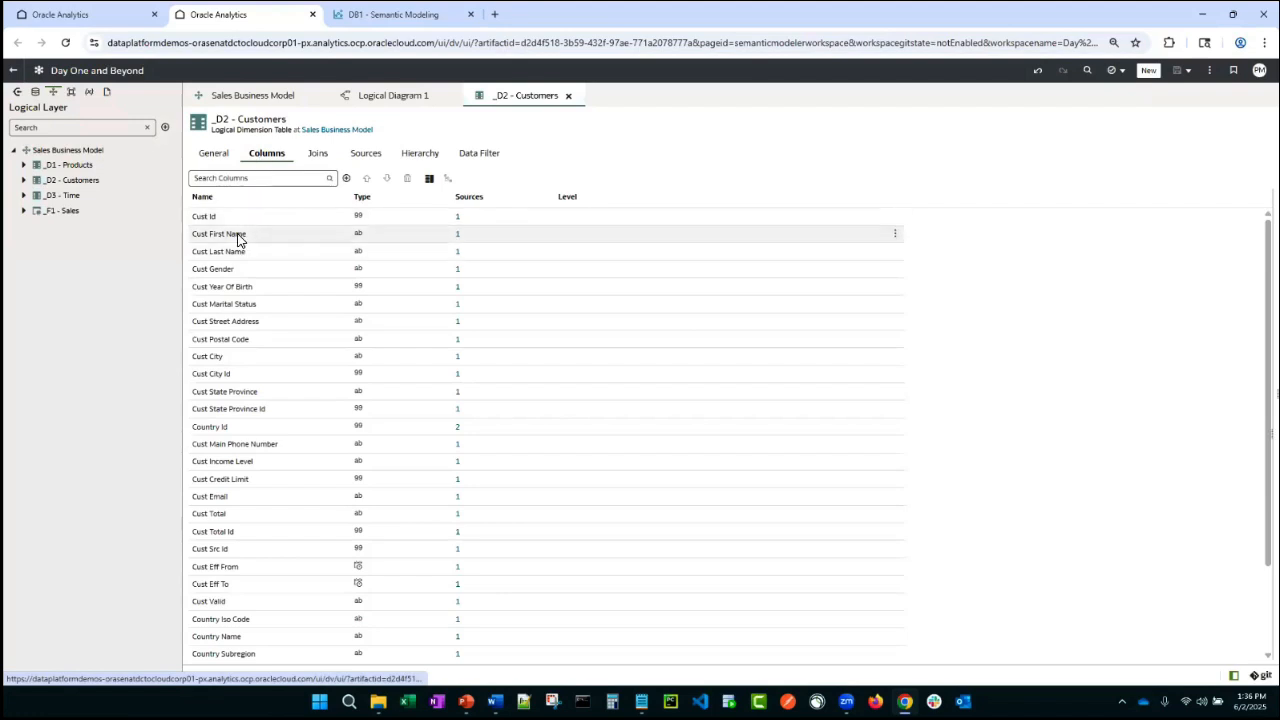
scroll(240, 330, "down", 2)
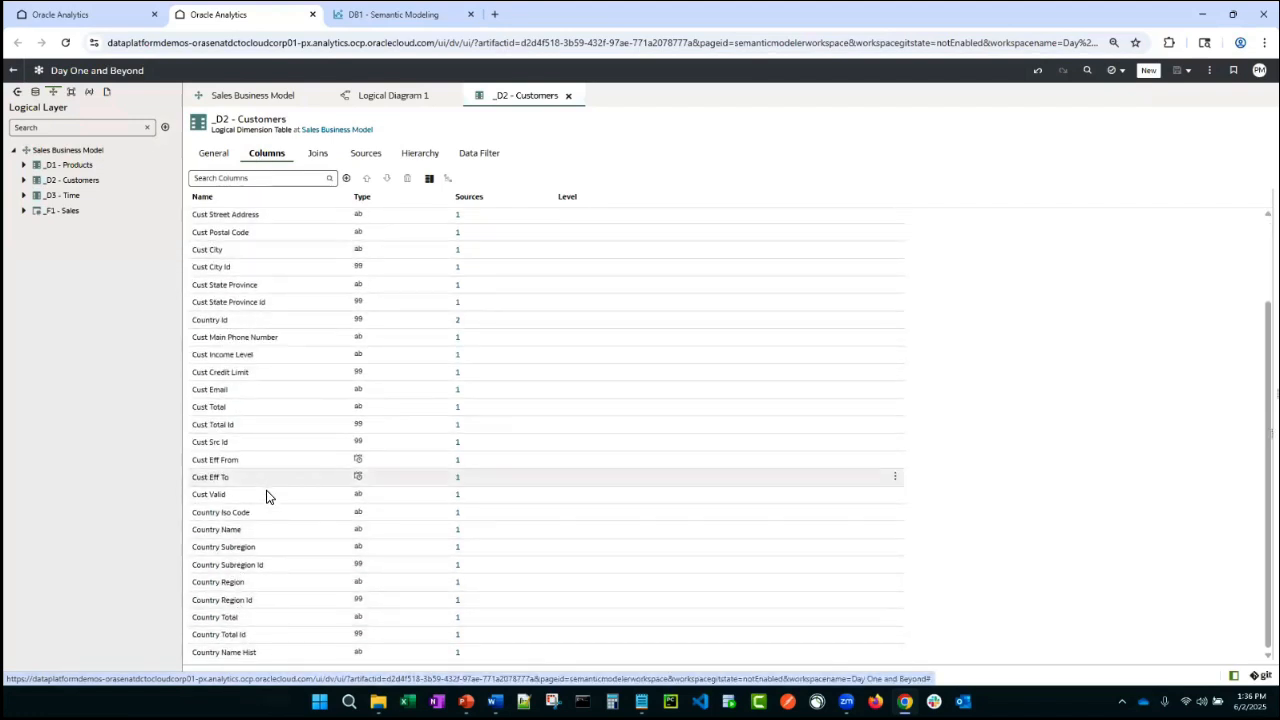
scroll(250, 440, "up", 2)
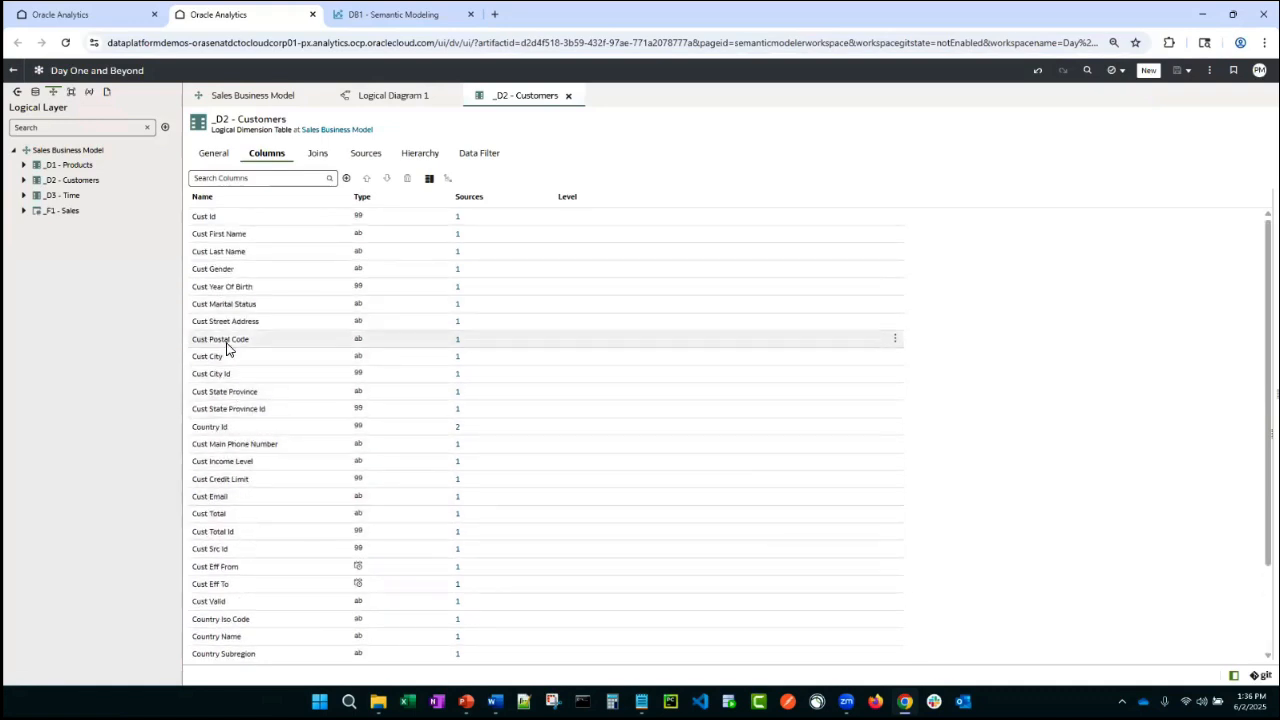
- Rearrange the Customers, Time and Products tables in the logical diagram around _F1 - Sales
left_click(398, 95)
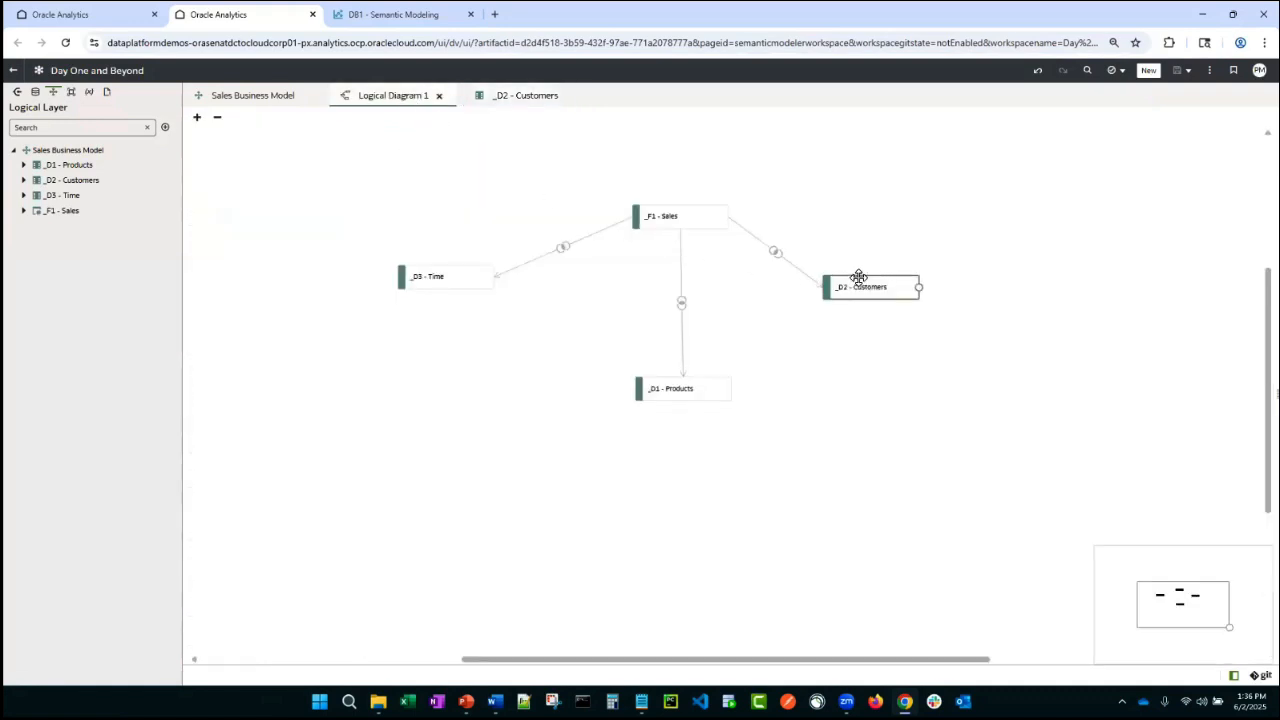
left_click_drag(857, 278, 825, 266)
left_click_drag(437, 286, 494, 275)
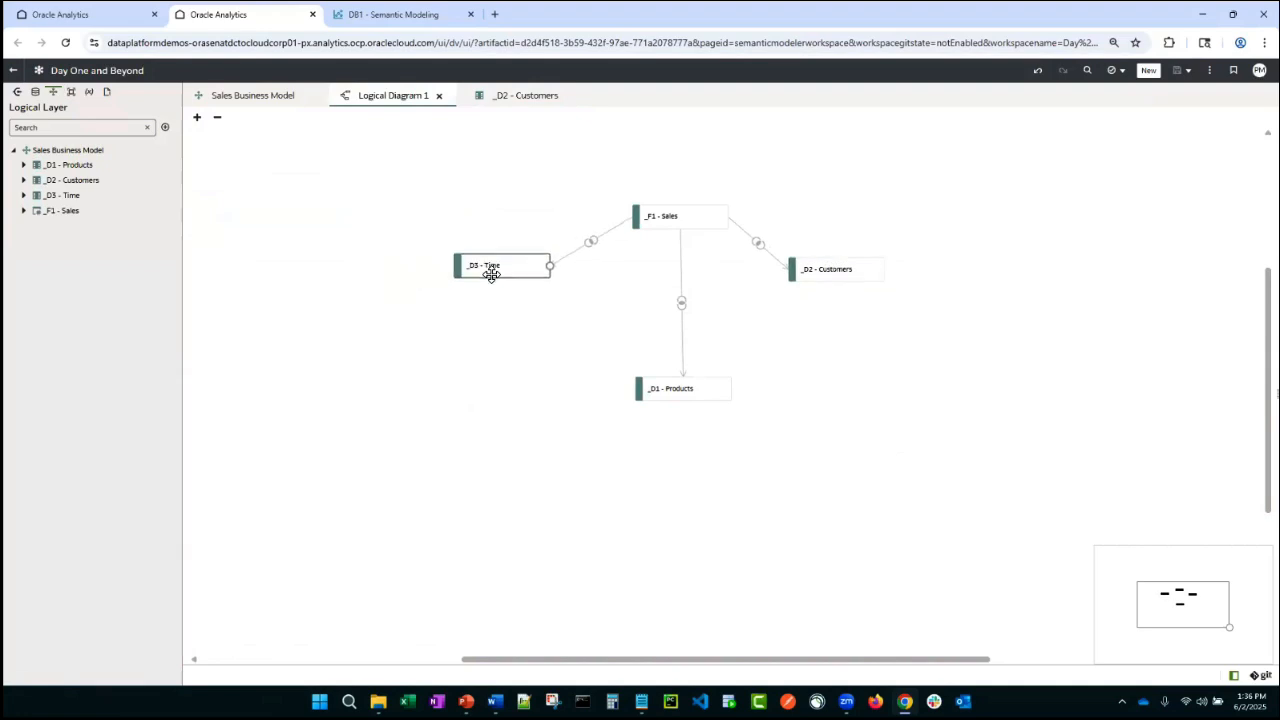
left_click_drag(666, 391, 656, 388)
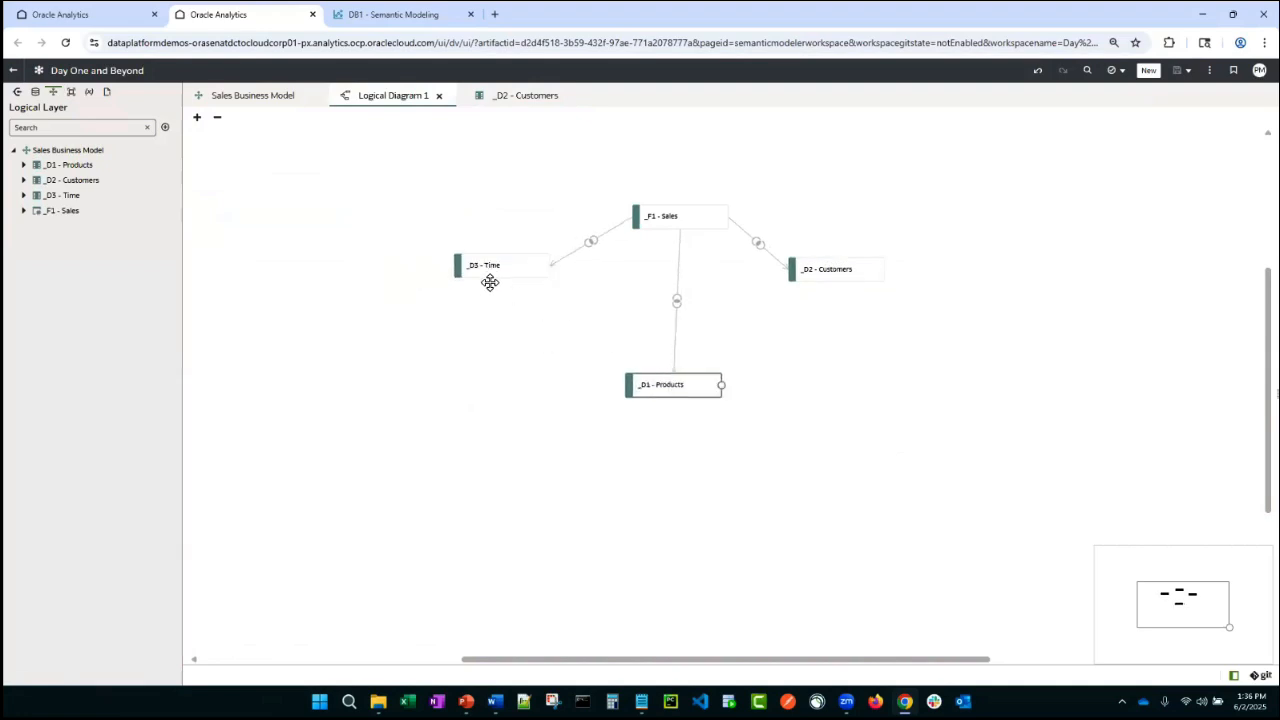
left_click_drag(840, 277, 843, 289)
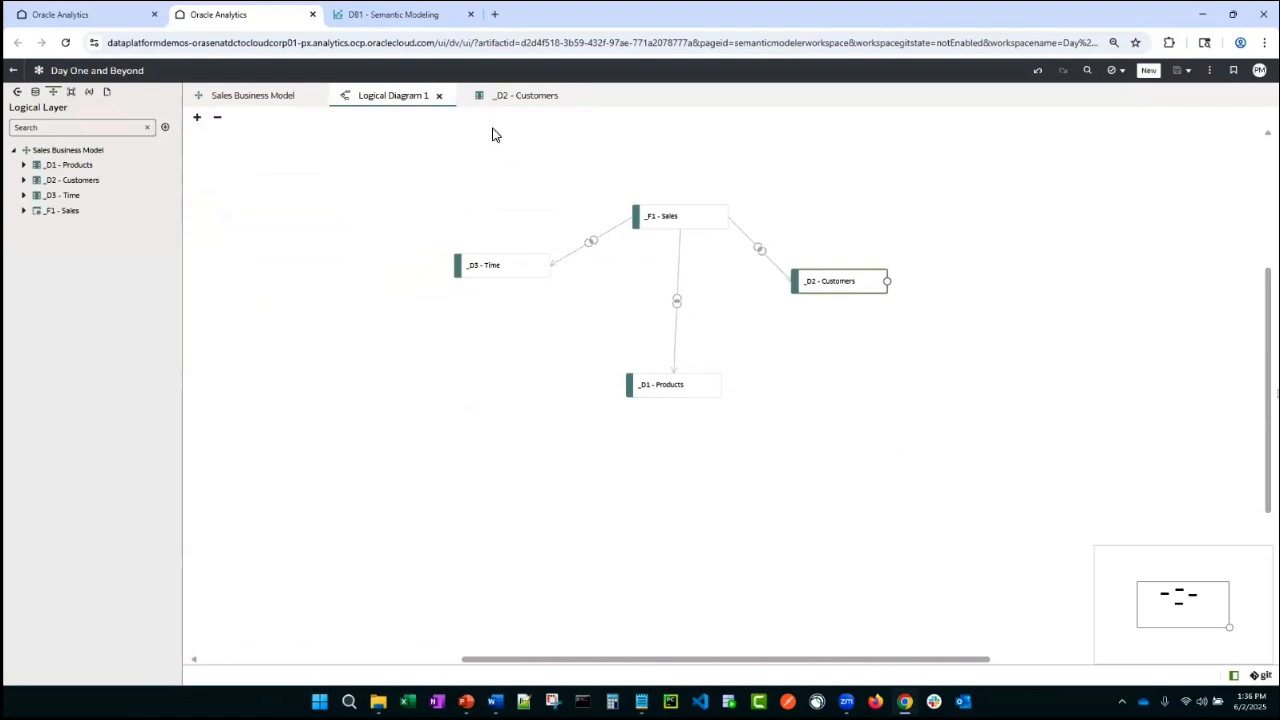
- Review the _D2 - Customers logical table's general, columns, joins and source column mapping details
left_click(510, 97)
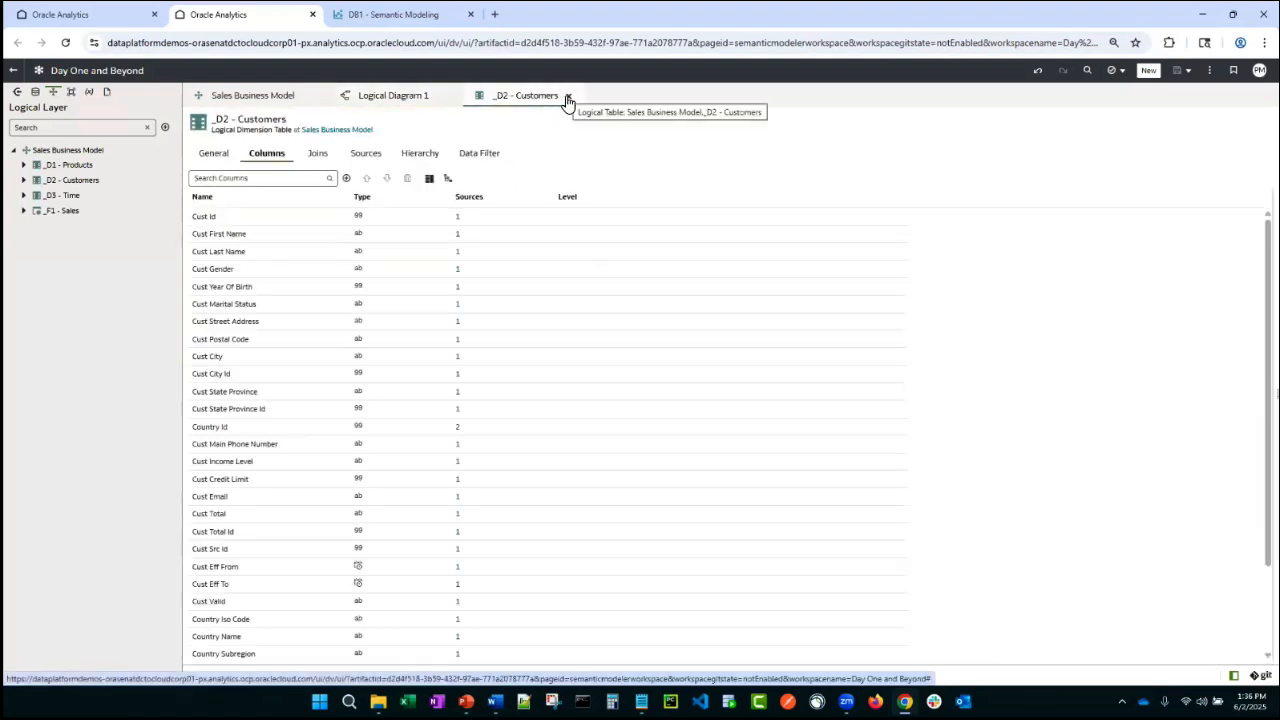
left_click(208, 158)
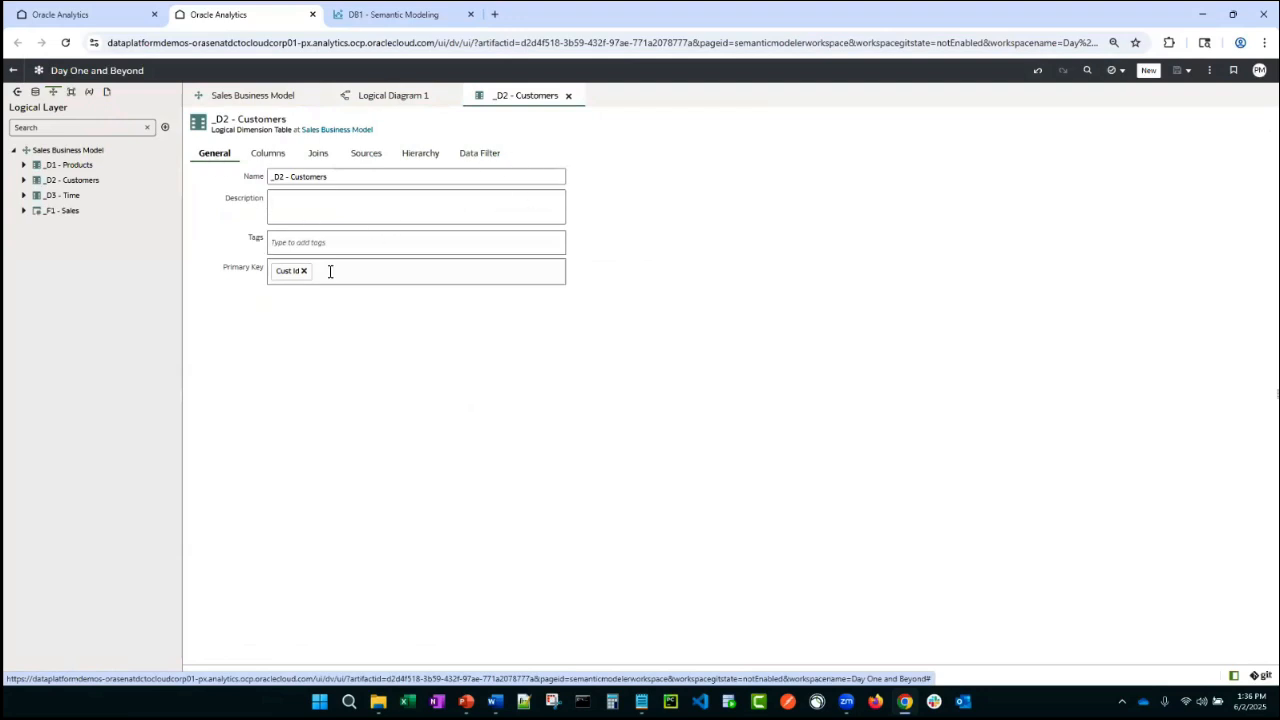
left_click(267, 153)
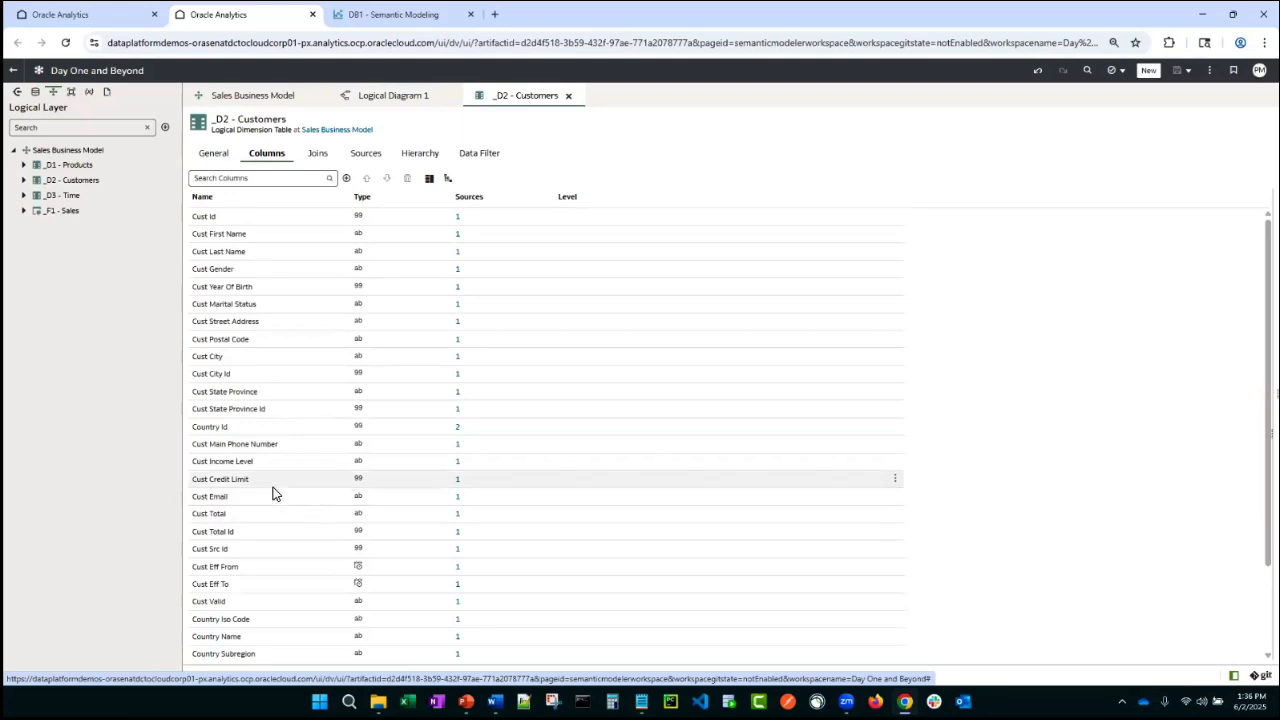
left_click(316, 166)
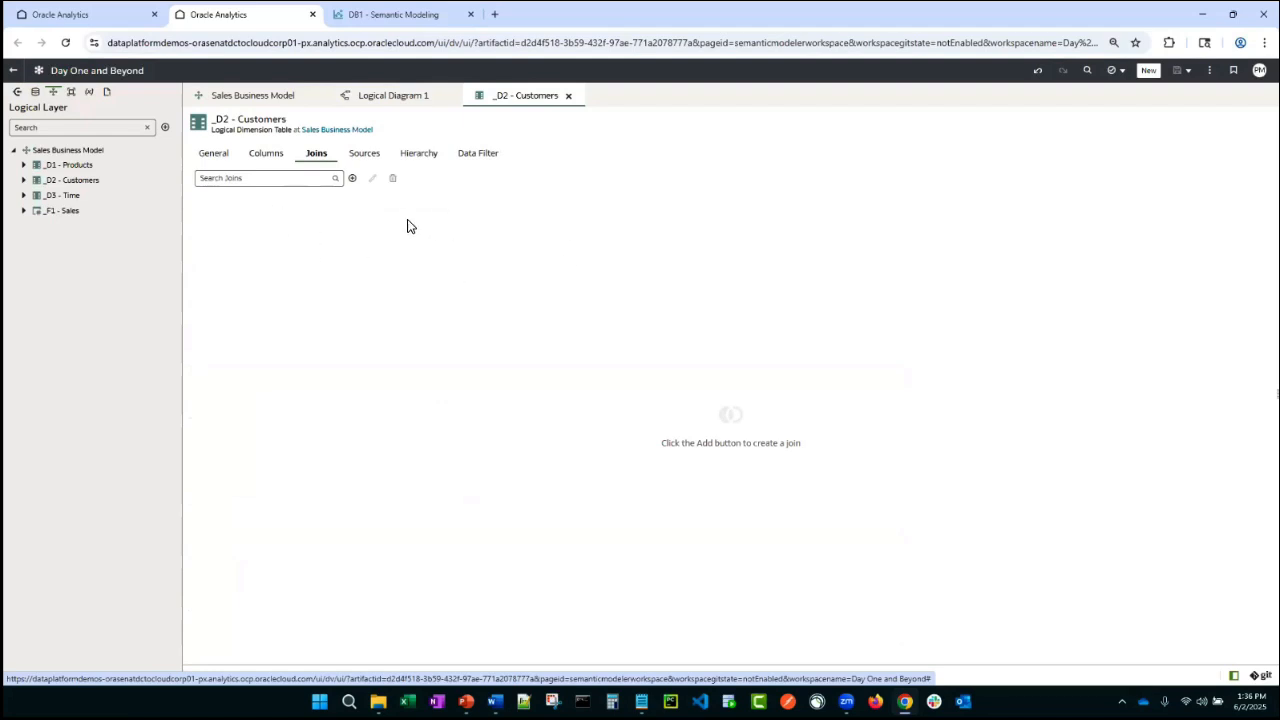
left_click(371, 154)
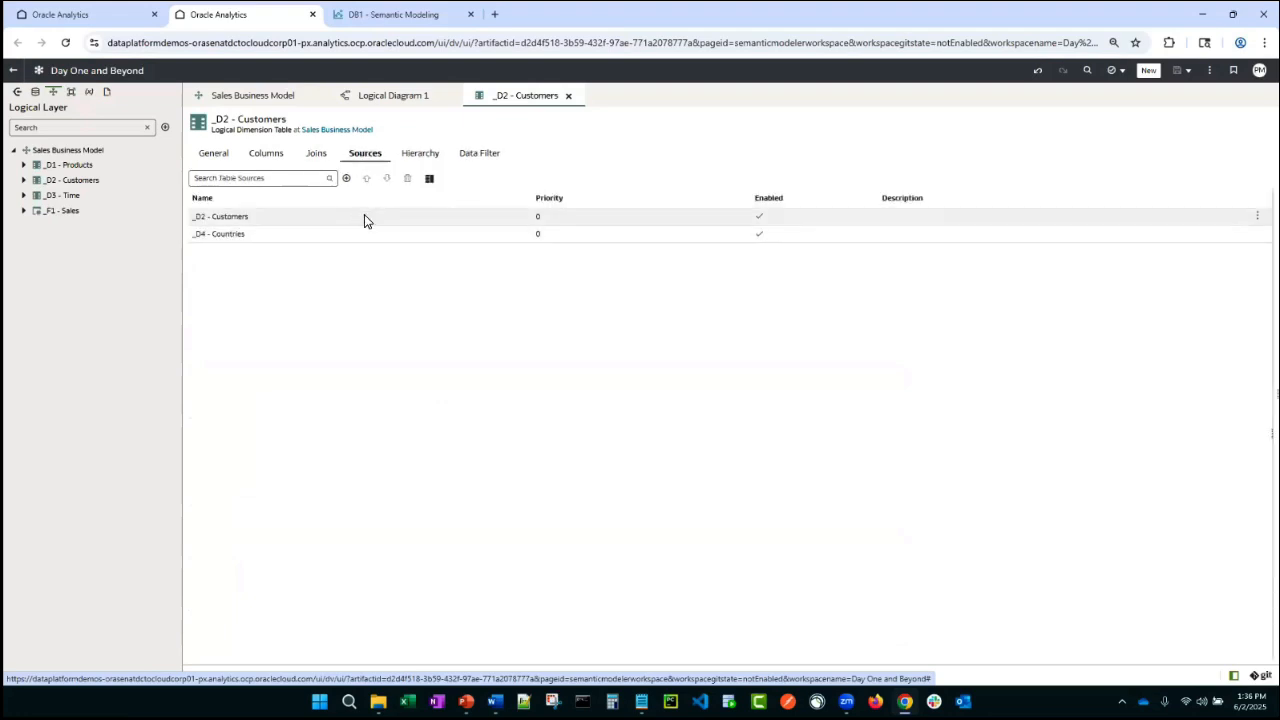
left_click(413, 216)
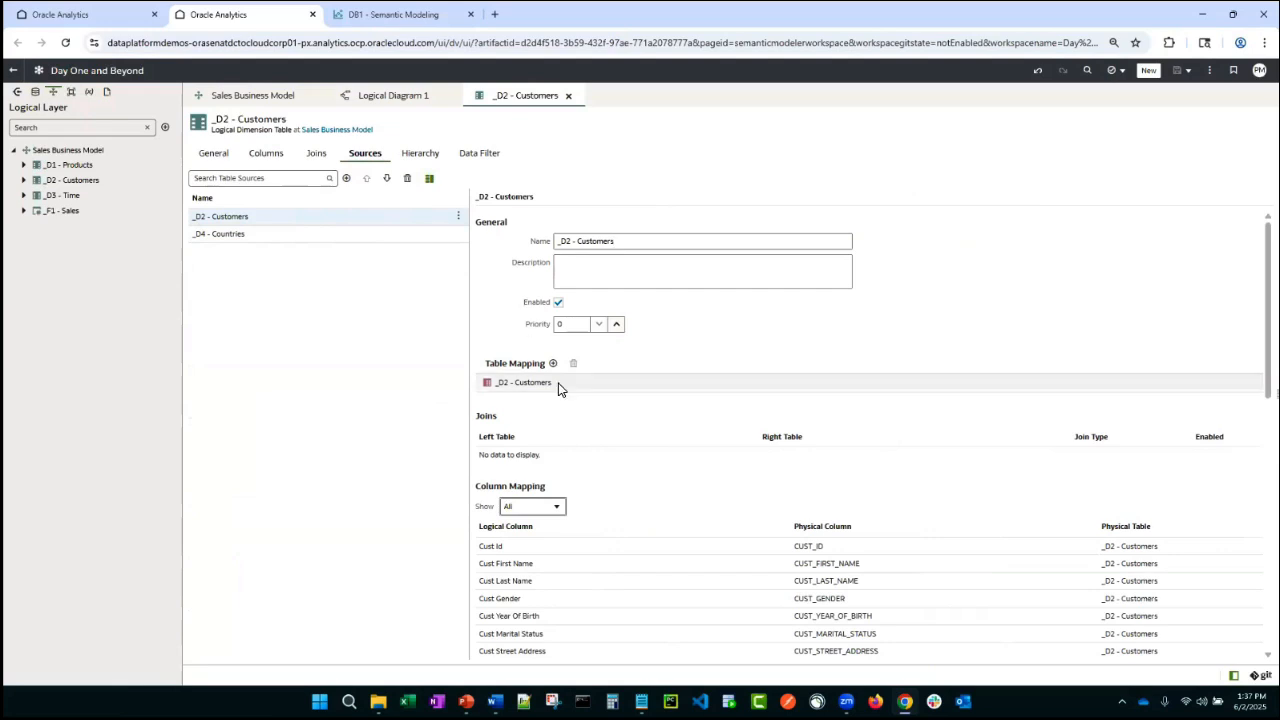
scroll(557, 386, "down", 2)
left_click(556, 308)
left_click(556, 325)
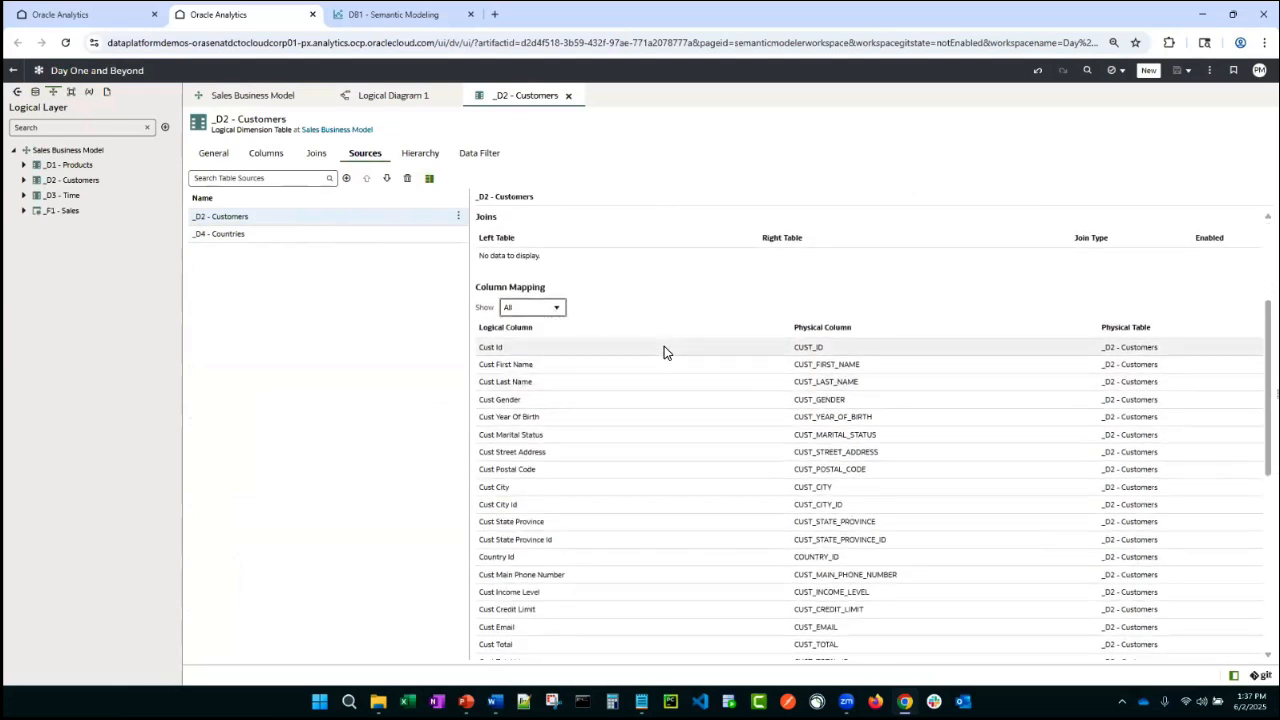
scroll(664, 350, "down", 5)
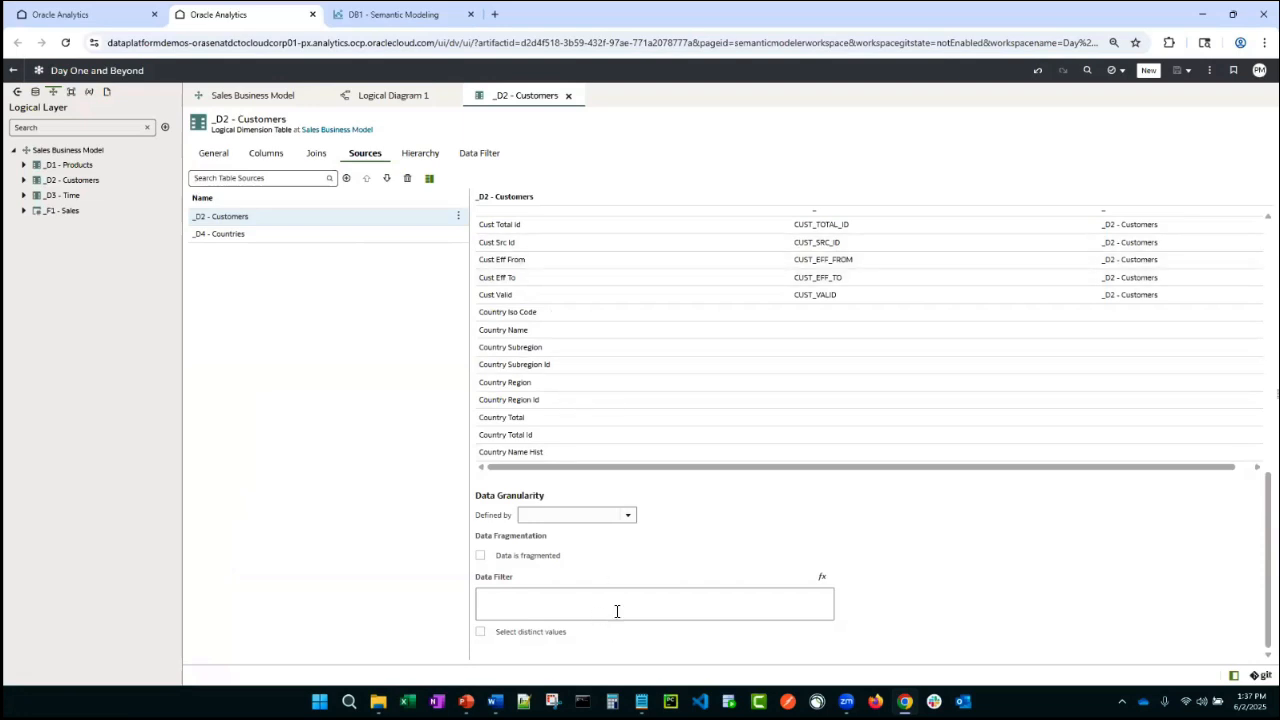
left_click(819, 579)
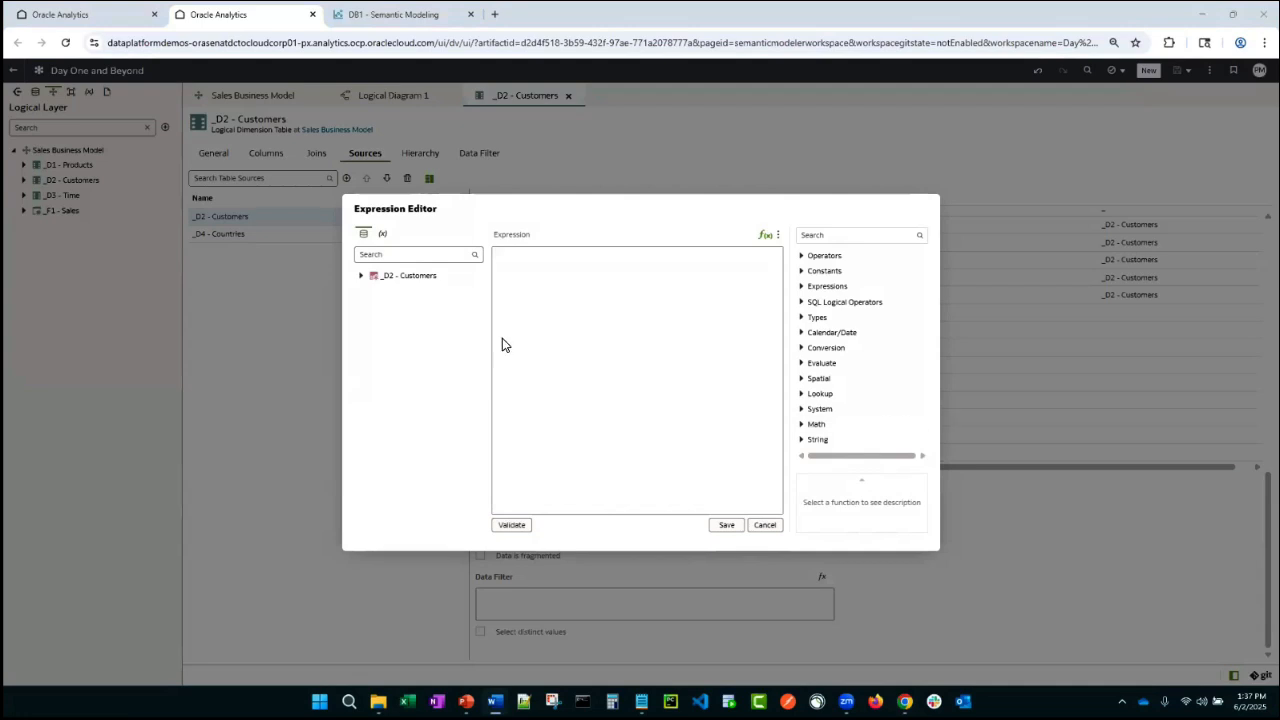
left_click(361, 276)
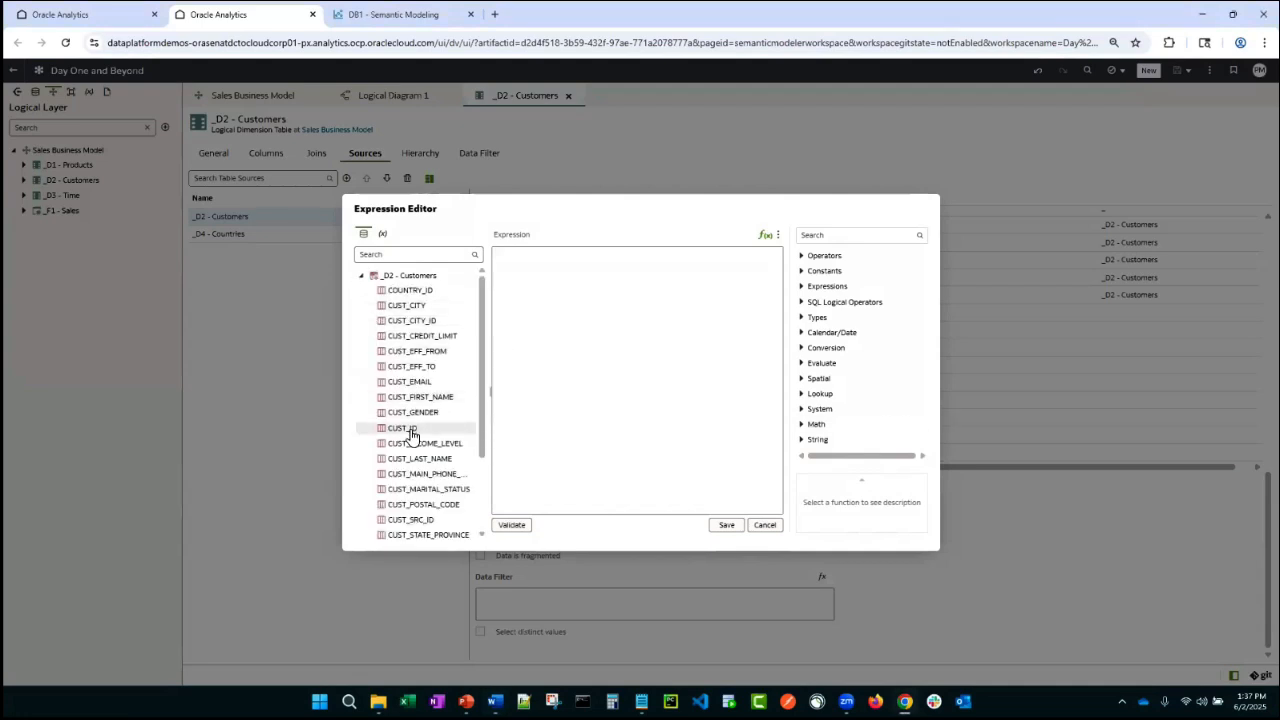
scroll(410, 470, "down", 2)
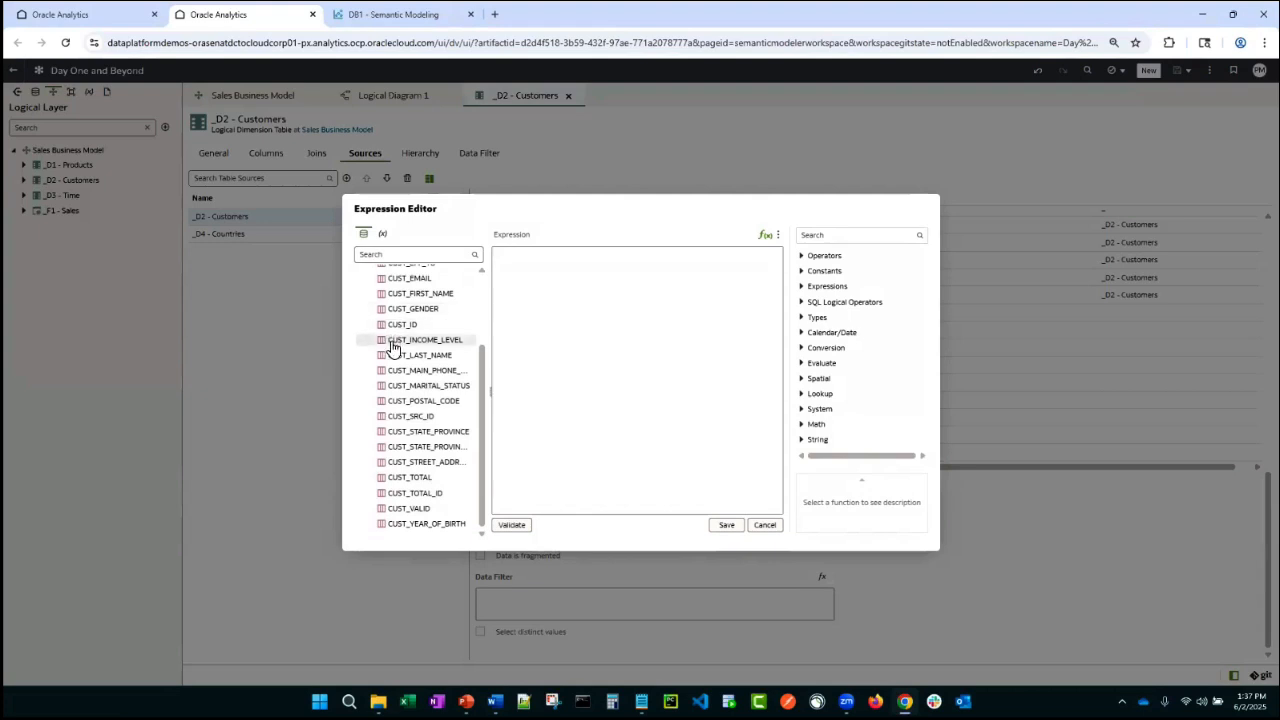
double_click(405, 293)
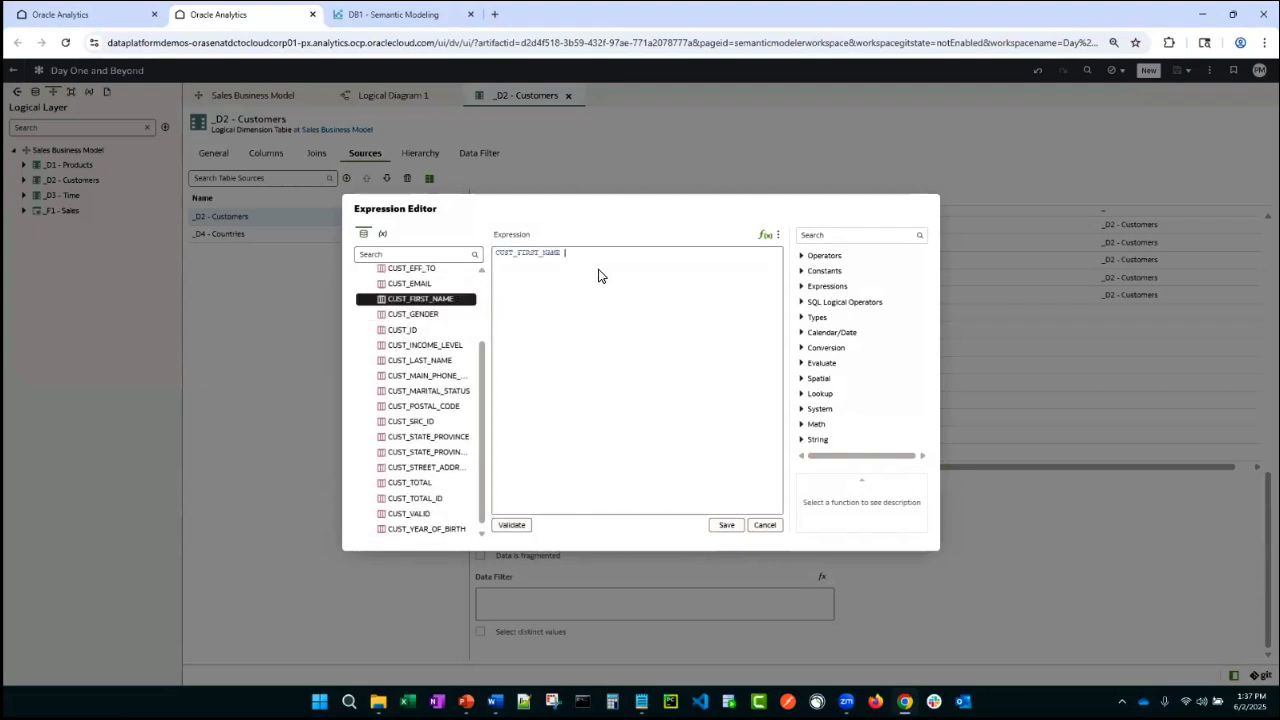
left_click(736, 524)
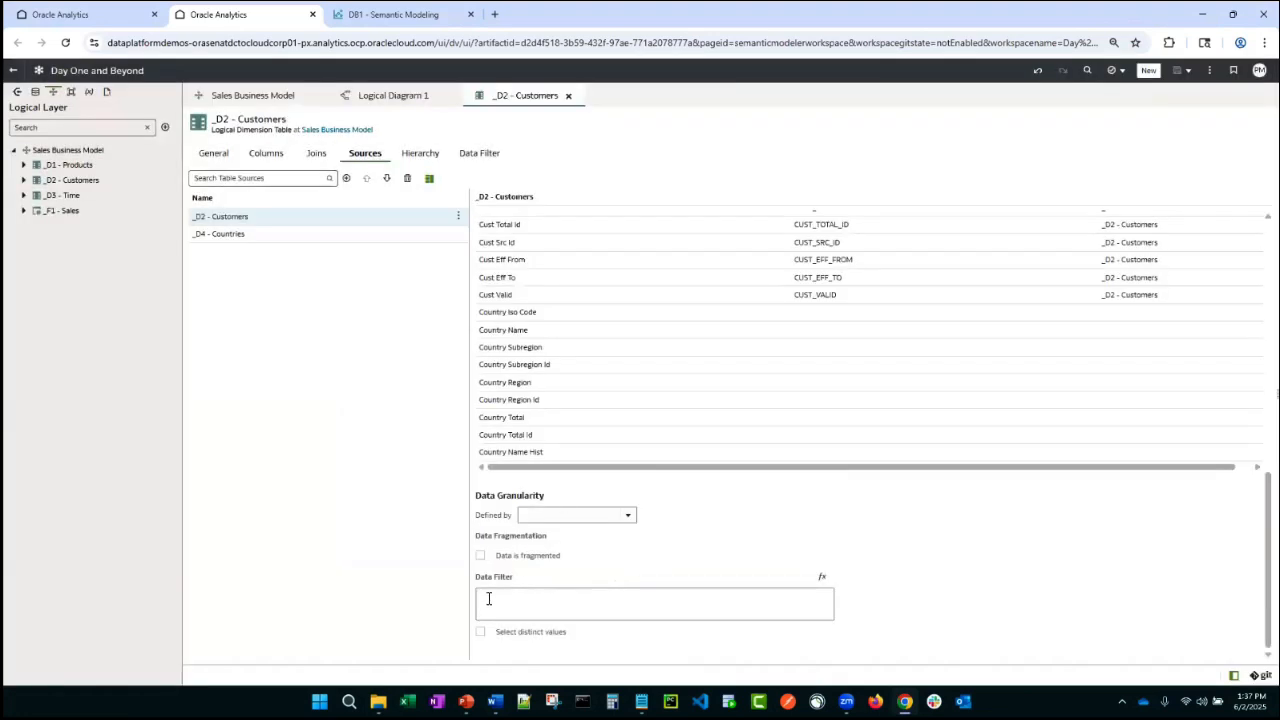
- Check the Customers data filter settings, then open the _D1 - Products logical table
scroll(603, 477, "up", 10)
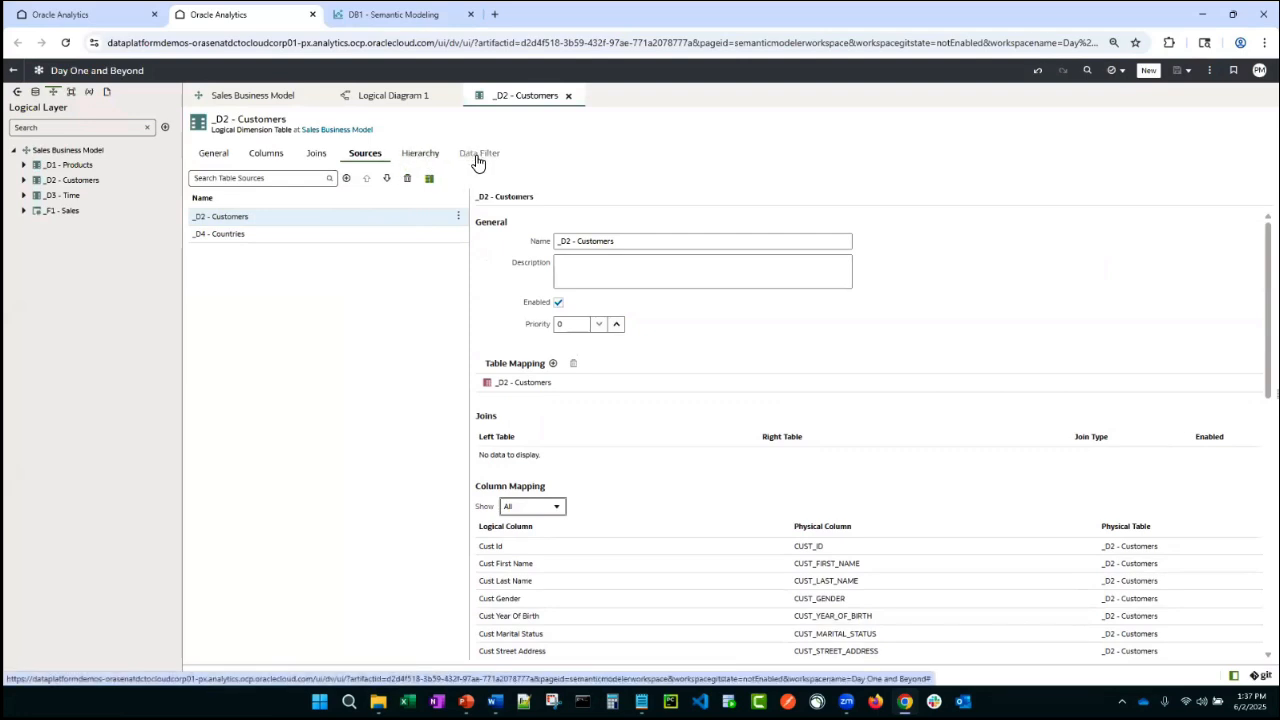
left_click(477, 160)
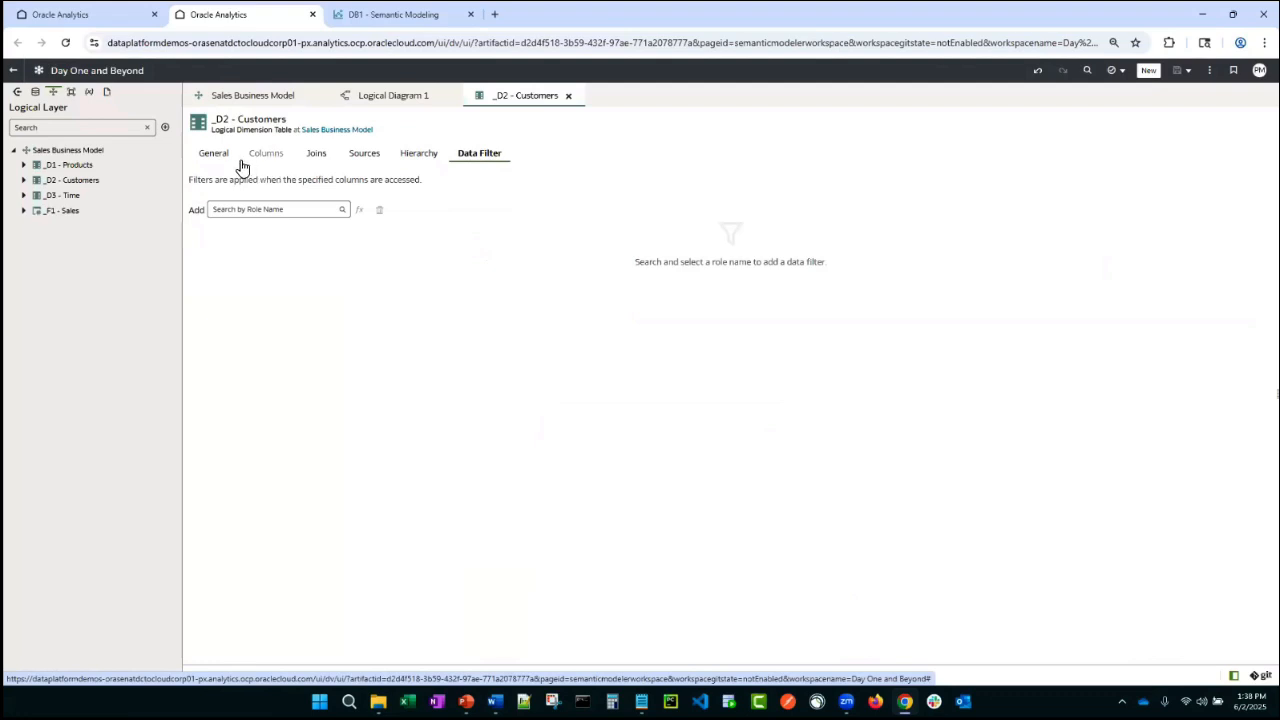
left_click(568, 96)
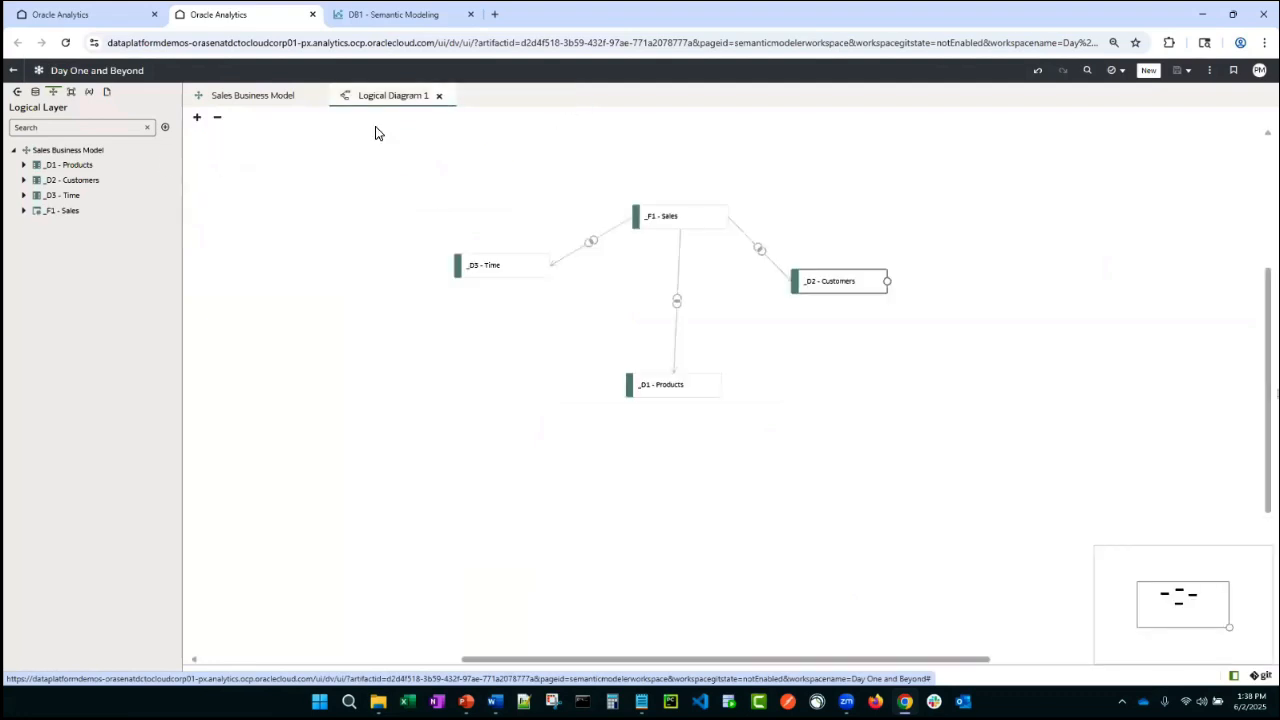
double_click(55, 166)
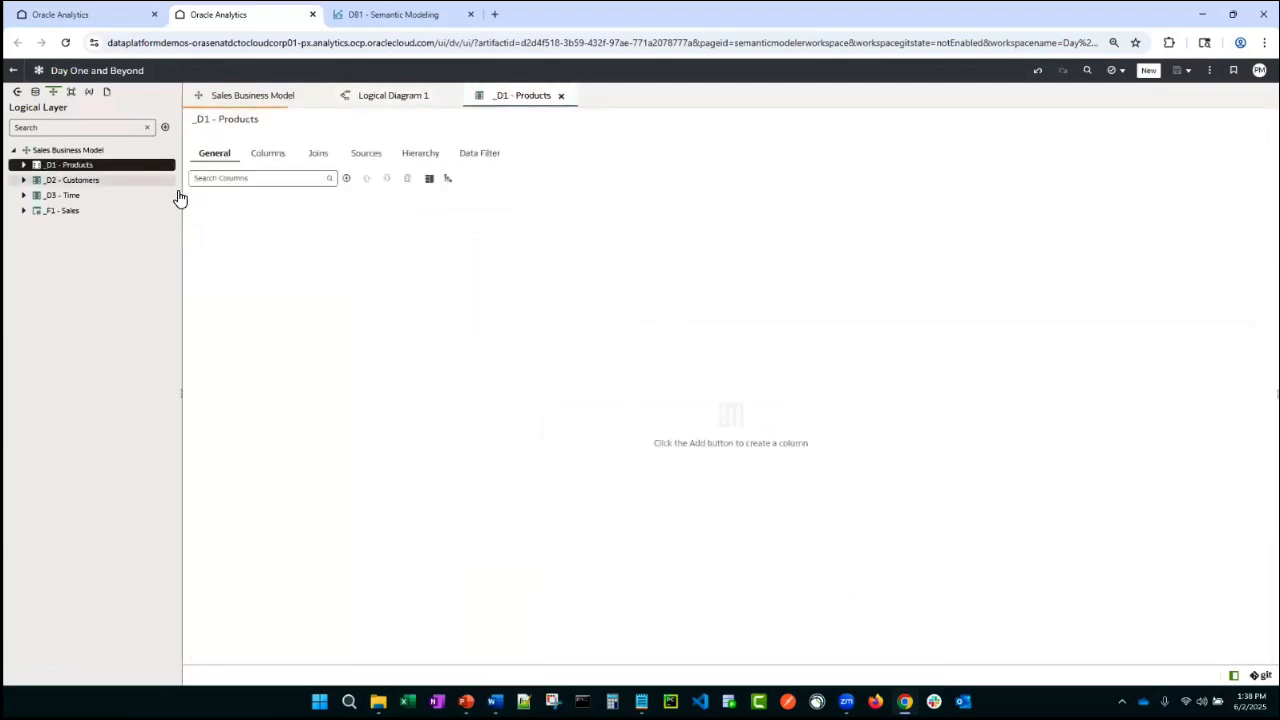
left_click(438, 96)
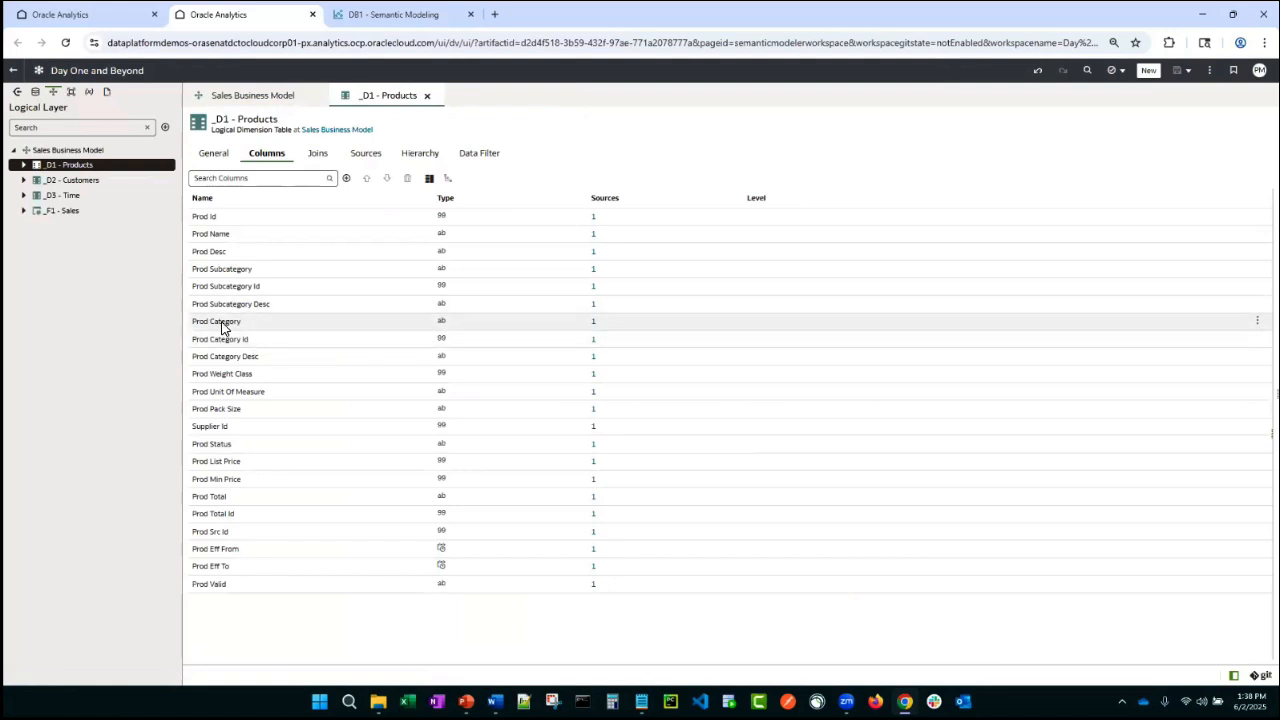
- Add the HR Compensation role to the _D1 - Products logical table's data filters
left_click(477, 156)
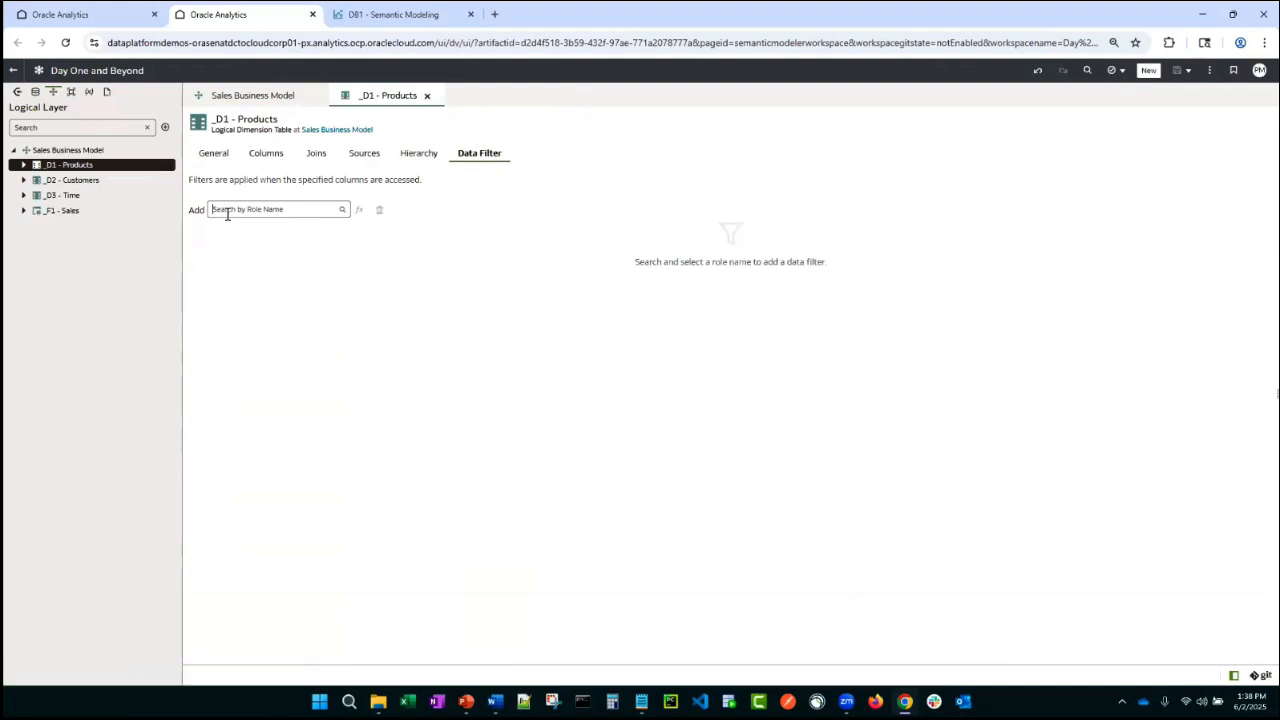
type("bi")
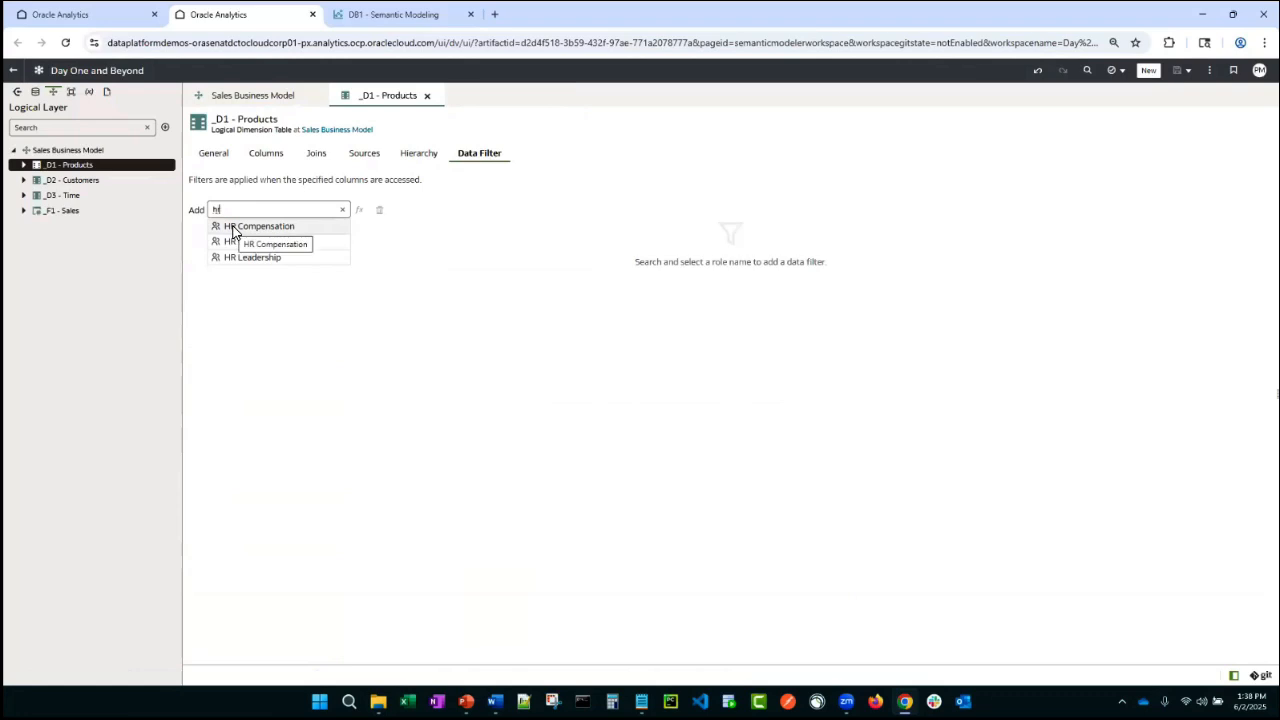
left_click(233, 228)
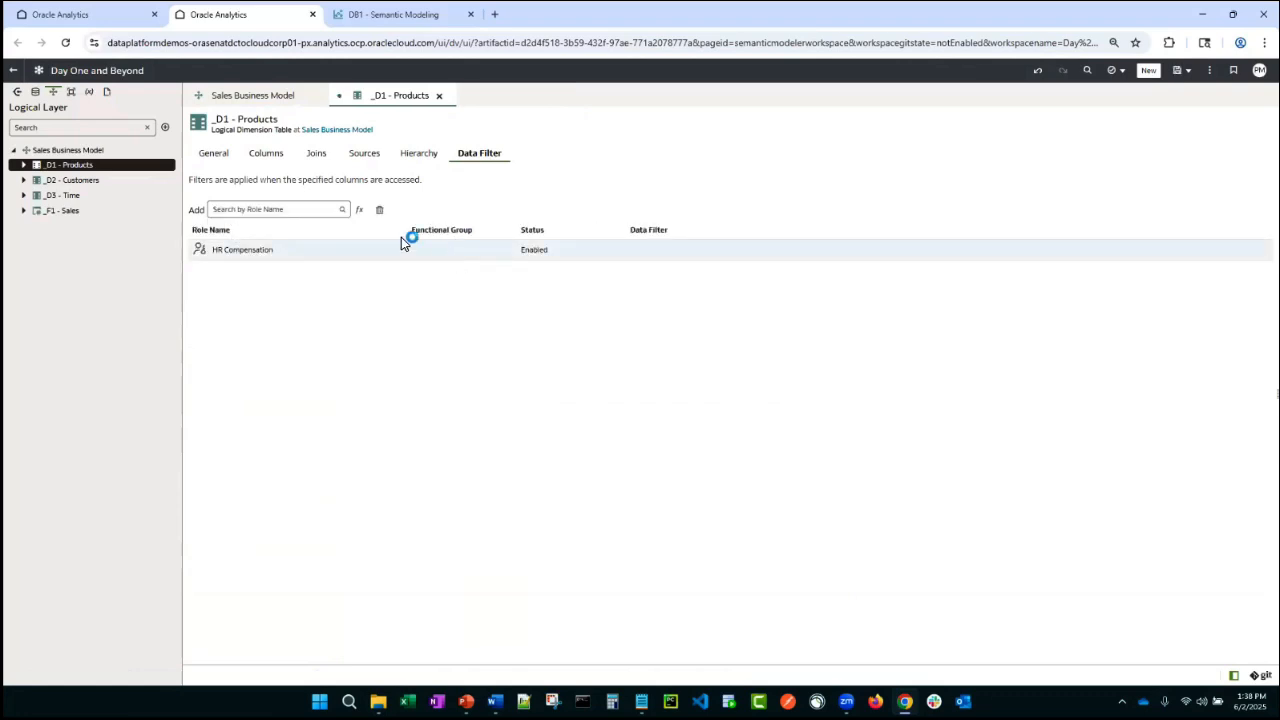
- Define the HR Compensation role's data filter expression as Prod Category Id <> 201, then validate and save it
left_click(361, 212)
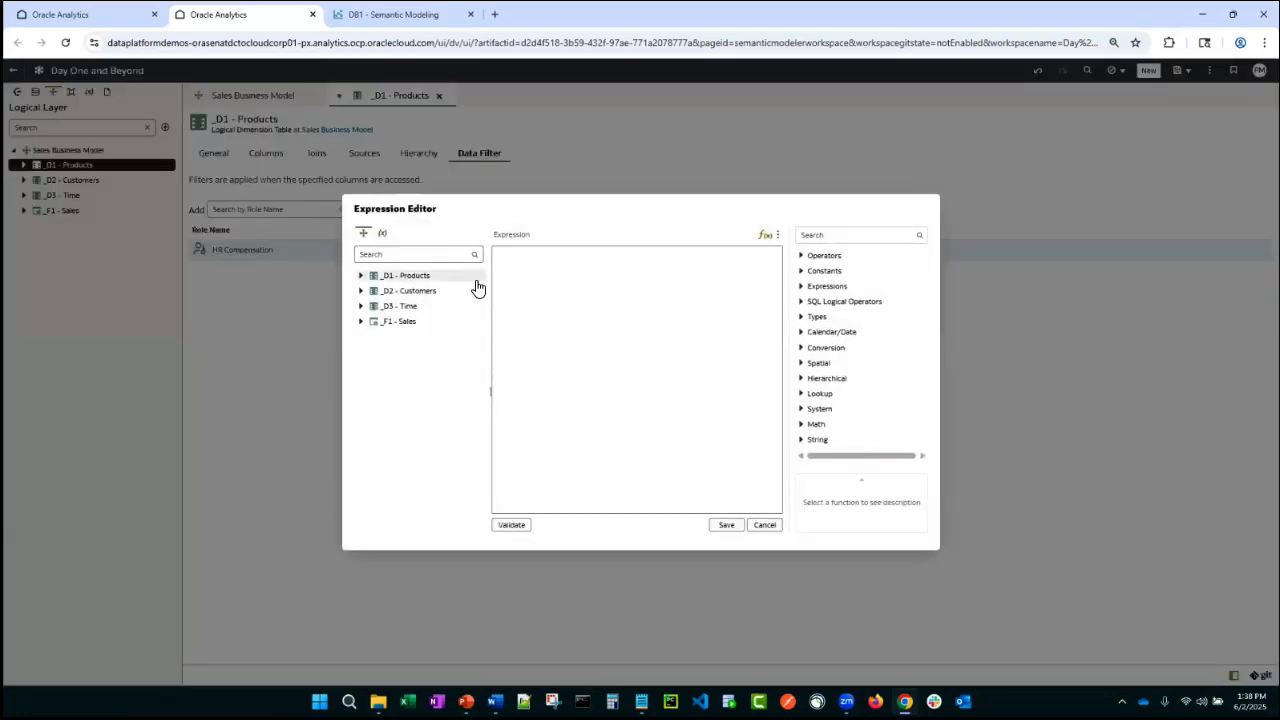
left_click(362, 291)
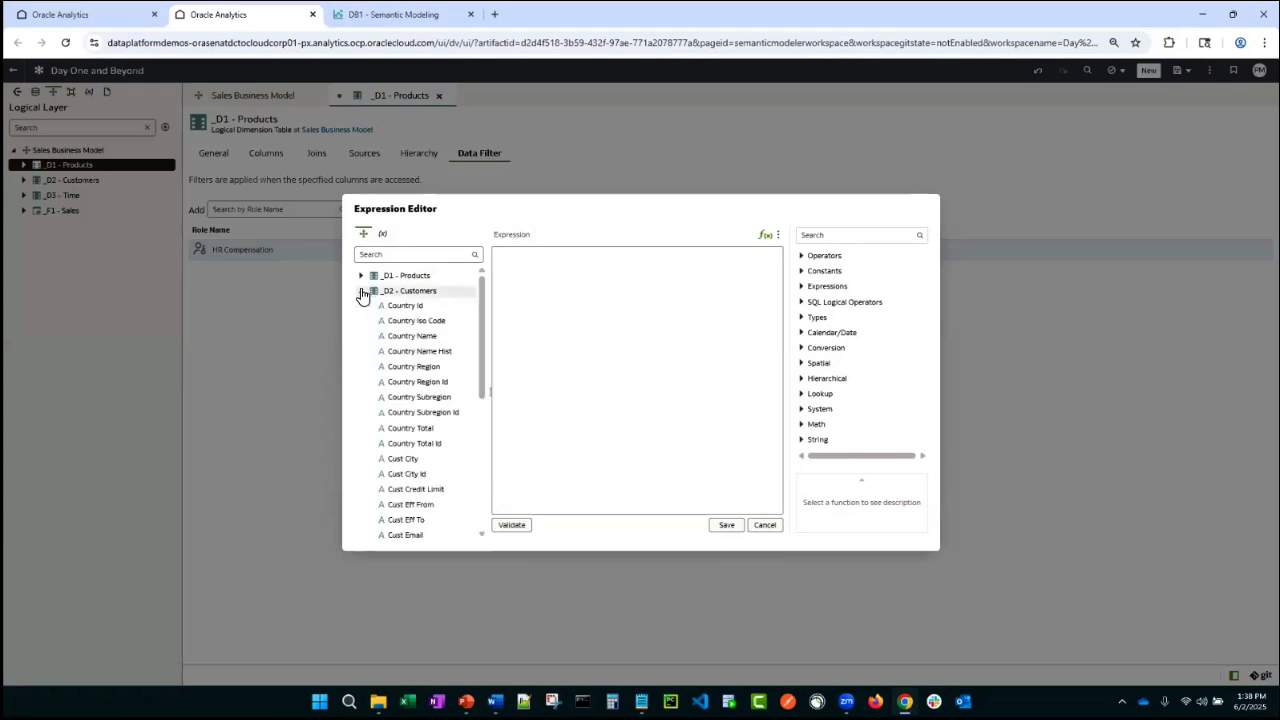
left_click(362, 276)
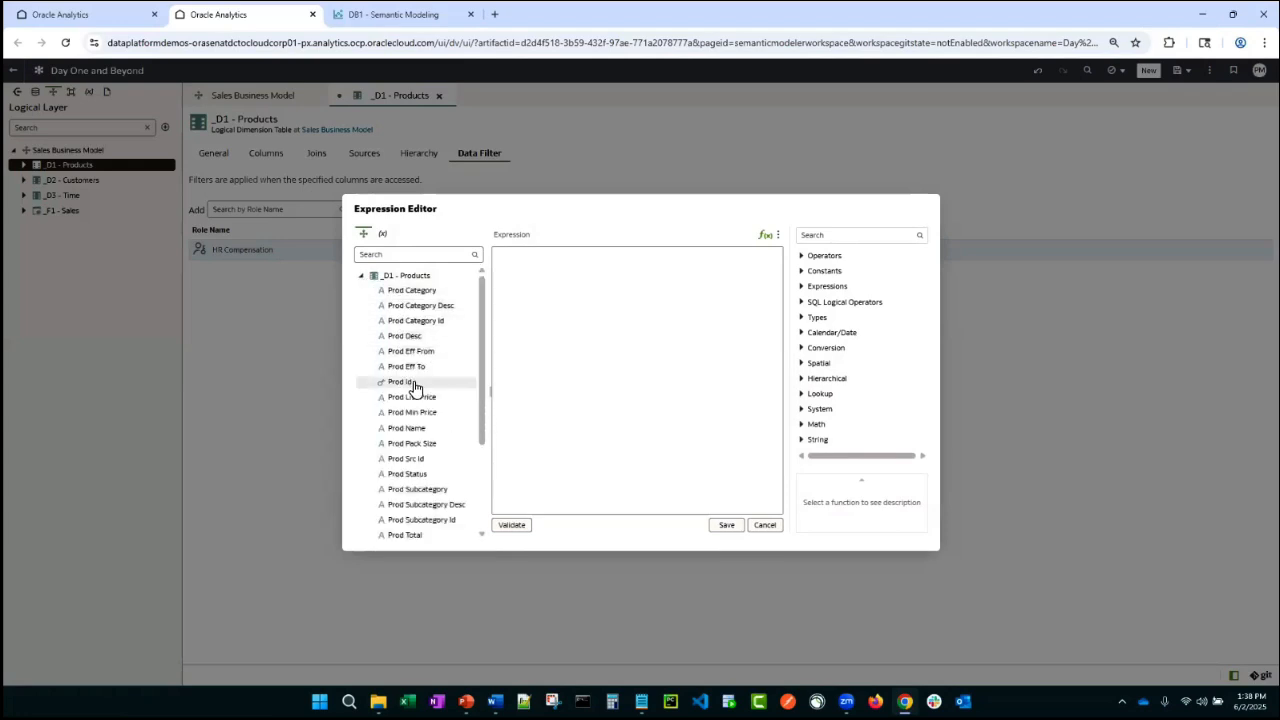
left_click(408, 289)
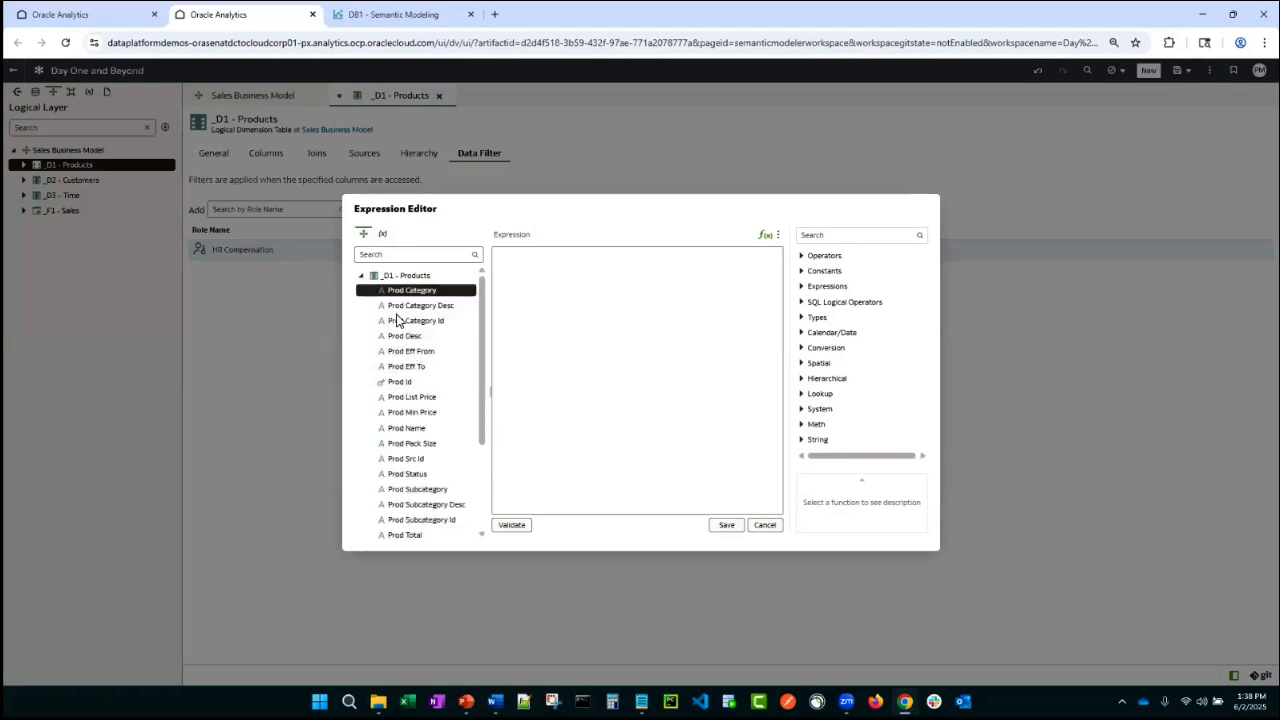
double_click(403, 322)
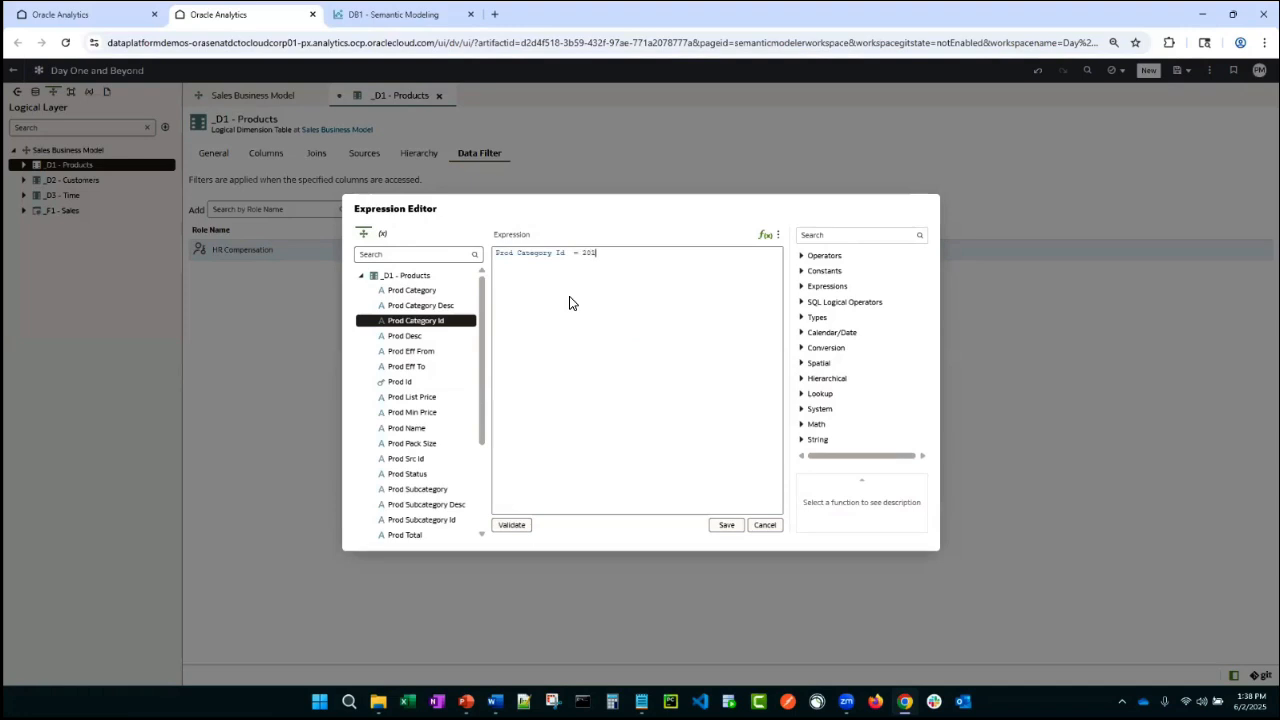
key("BackSpace")
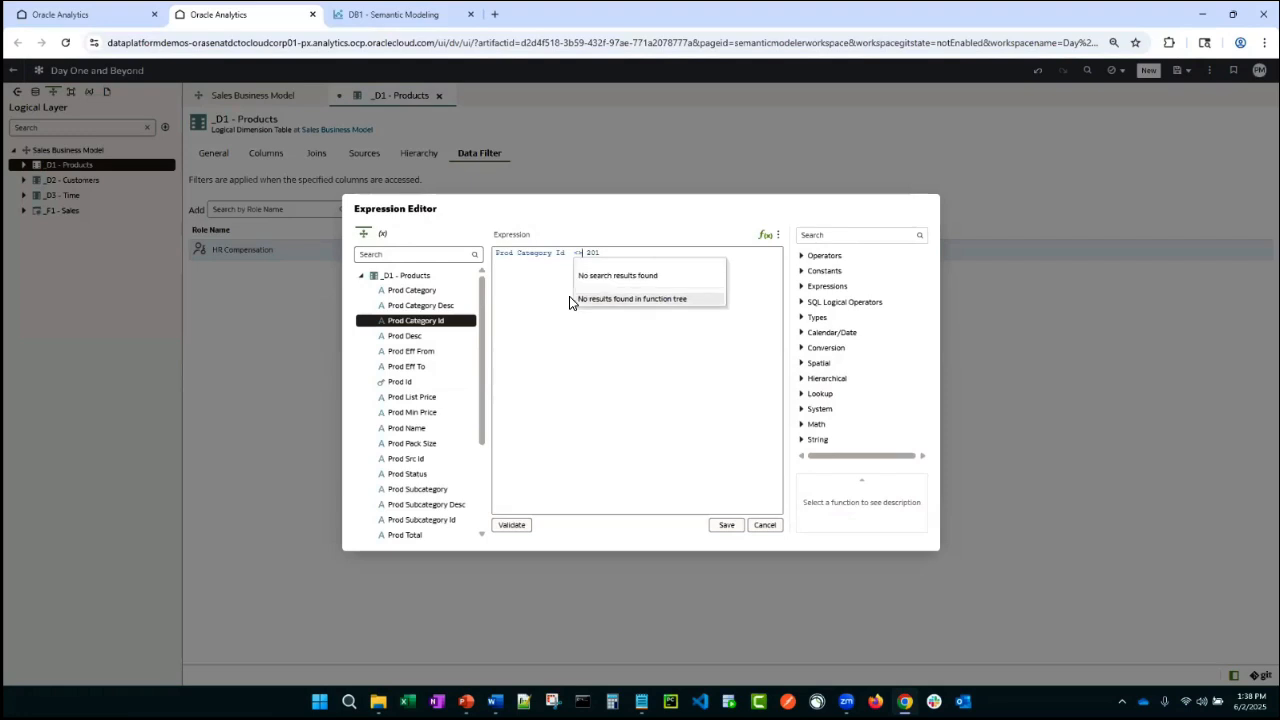
left_click(629, 371)
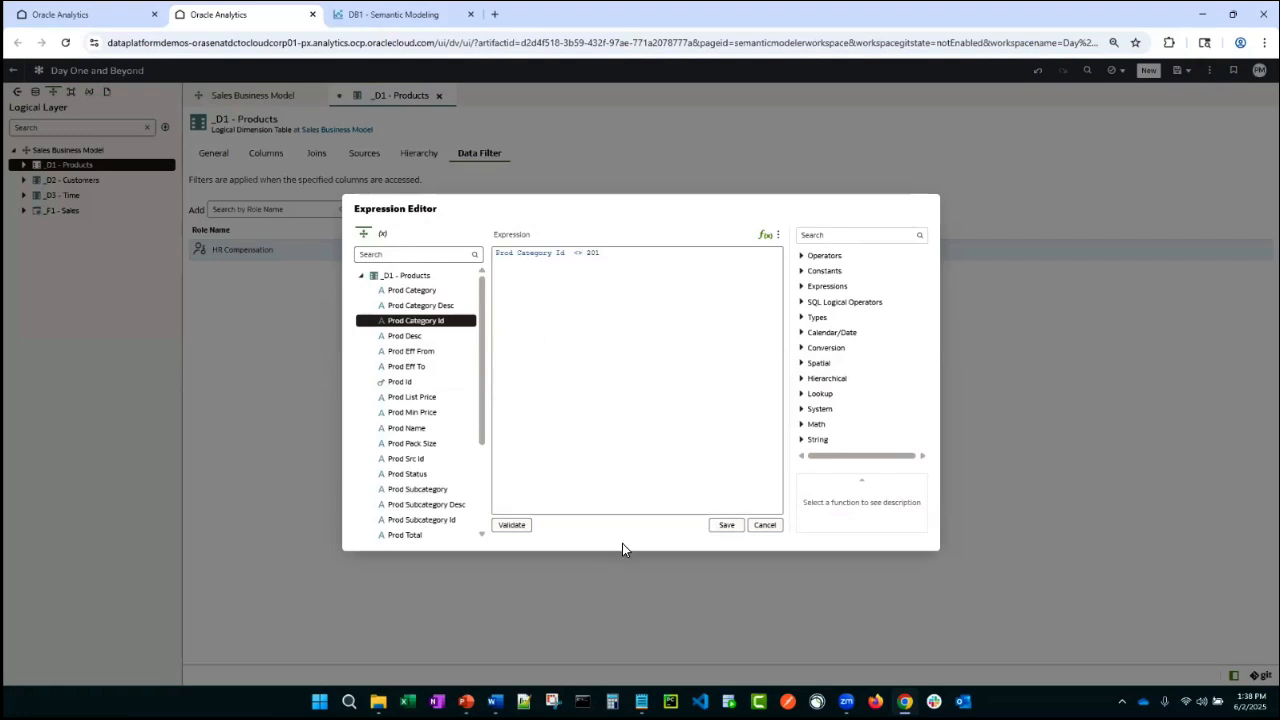
left_click(512, 525)
left_click(728, 527)
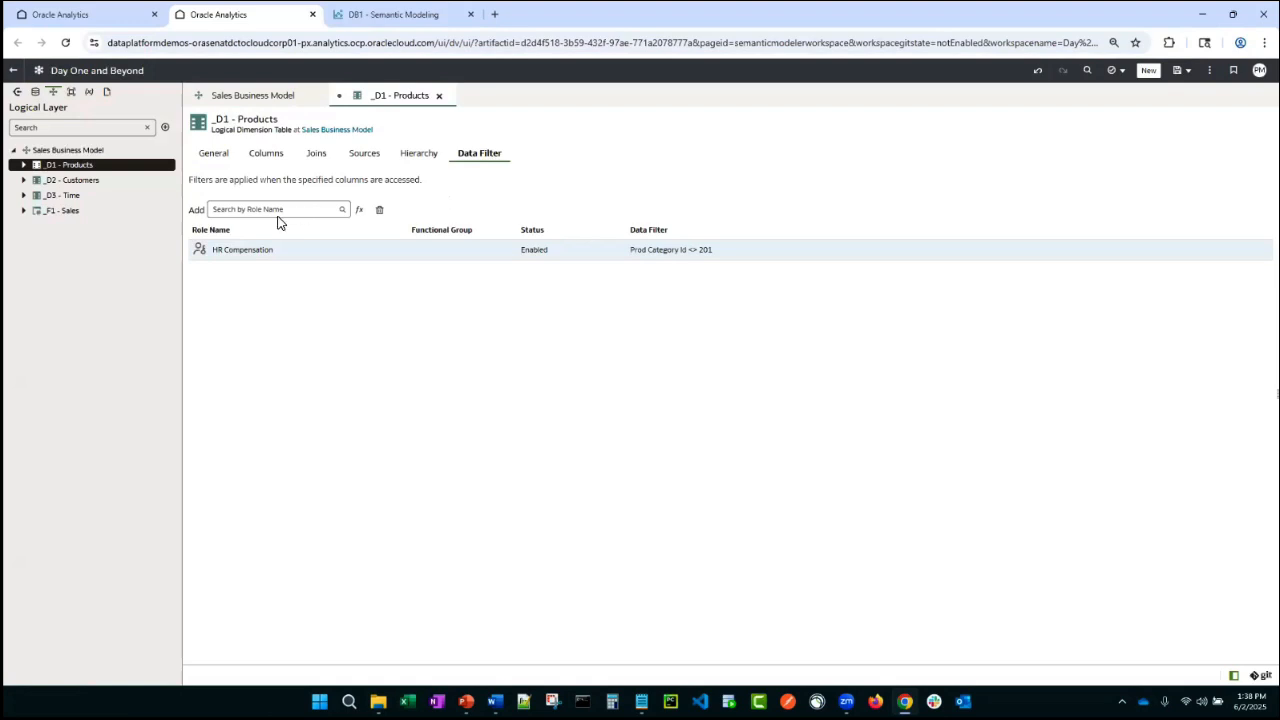
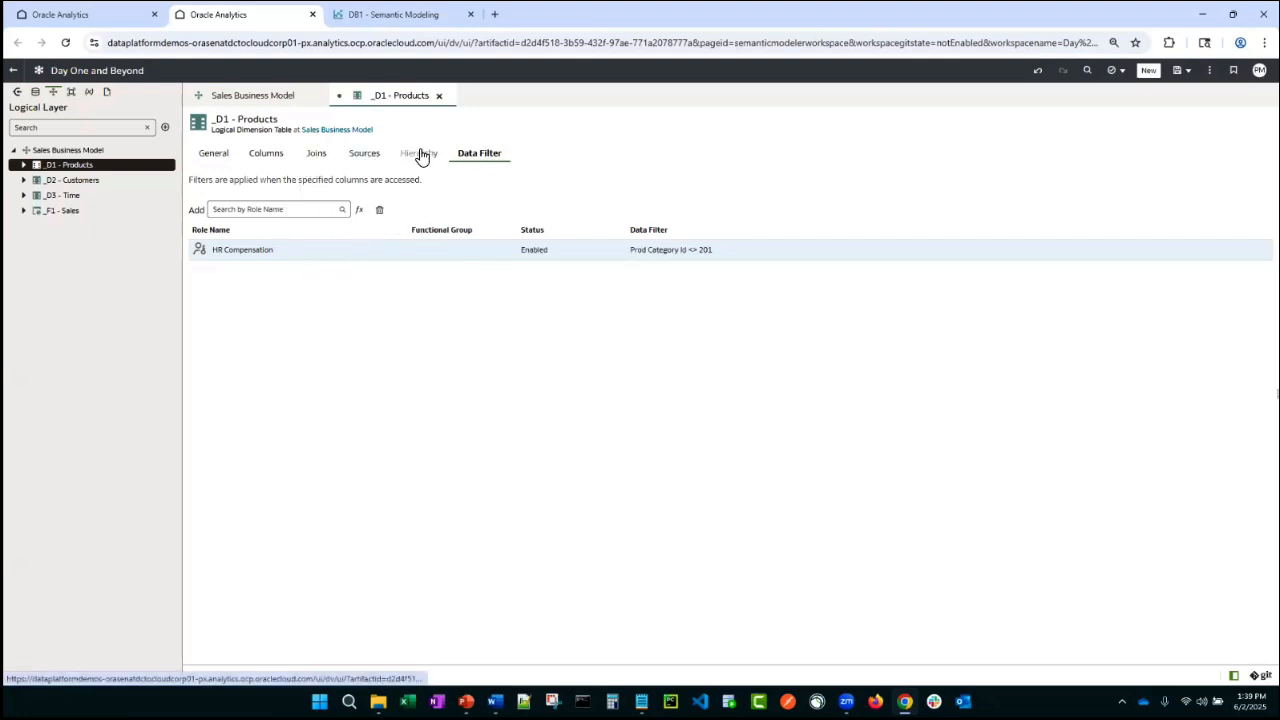
- Delete the Prod Id, Prod Subcategory Id, Prod Category Id, Supplier Id, Prod Src Id and Prod Eff To columns from _D1 - Products
left_click(277, 160)
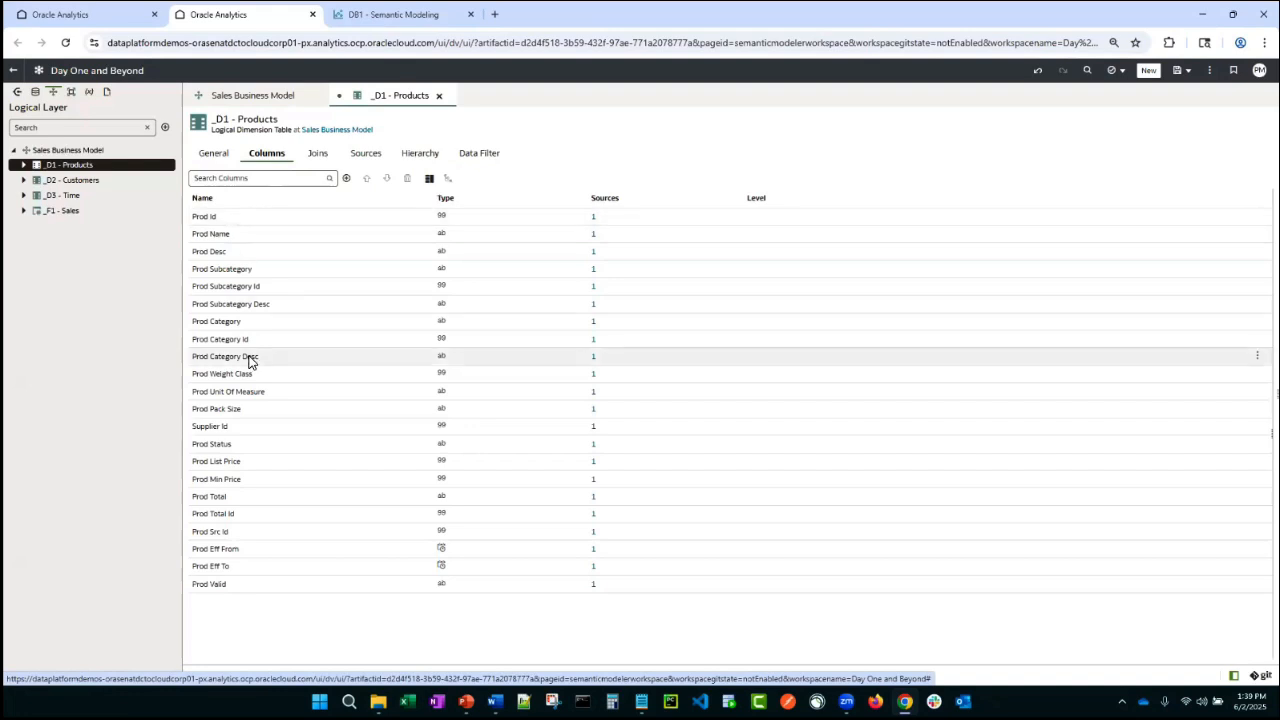
left_click(260, 217)
left_click(288, 287, "ctrl")
left_click(266, 340, "ctrl")
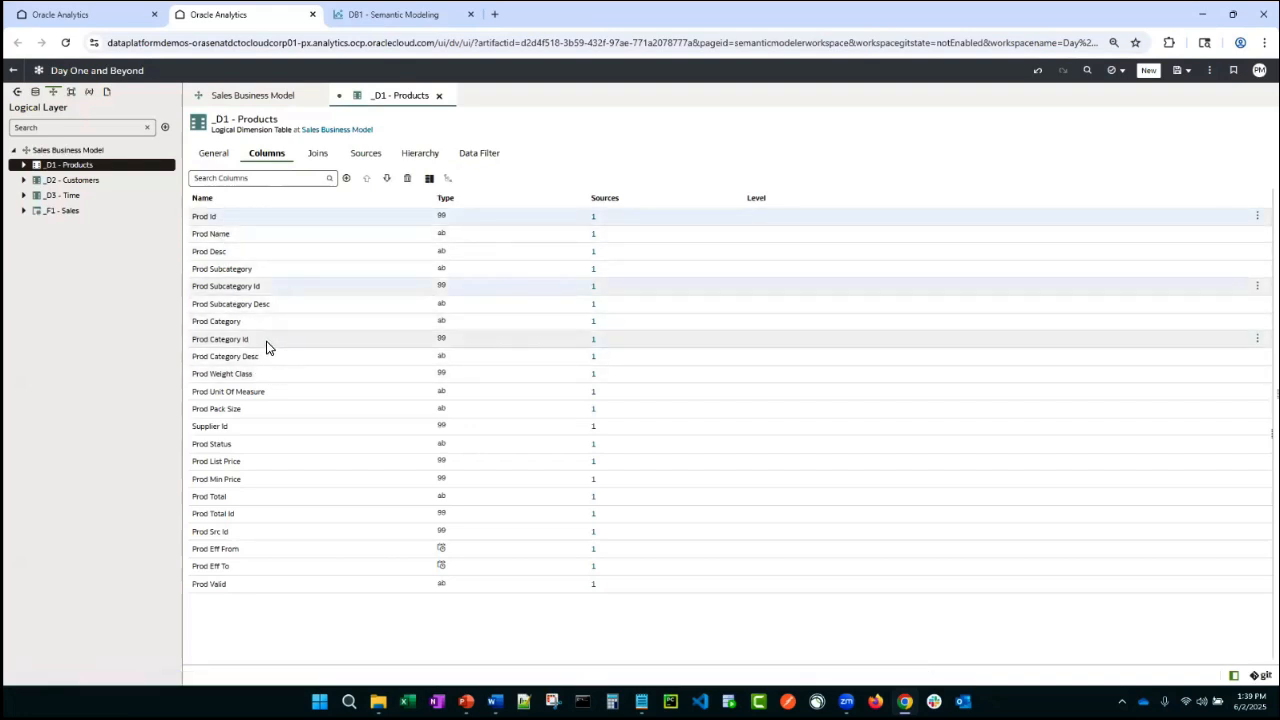
left_click(262, 426, "ctrl")
left_click(245, 532, "ctrl")
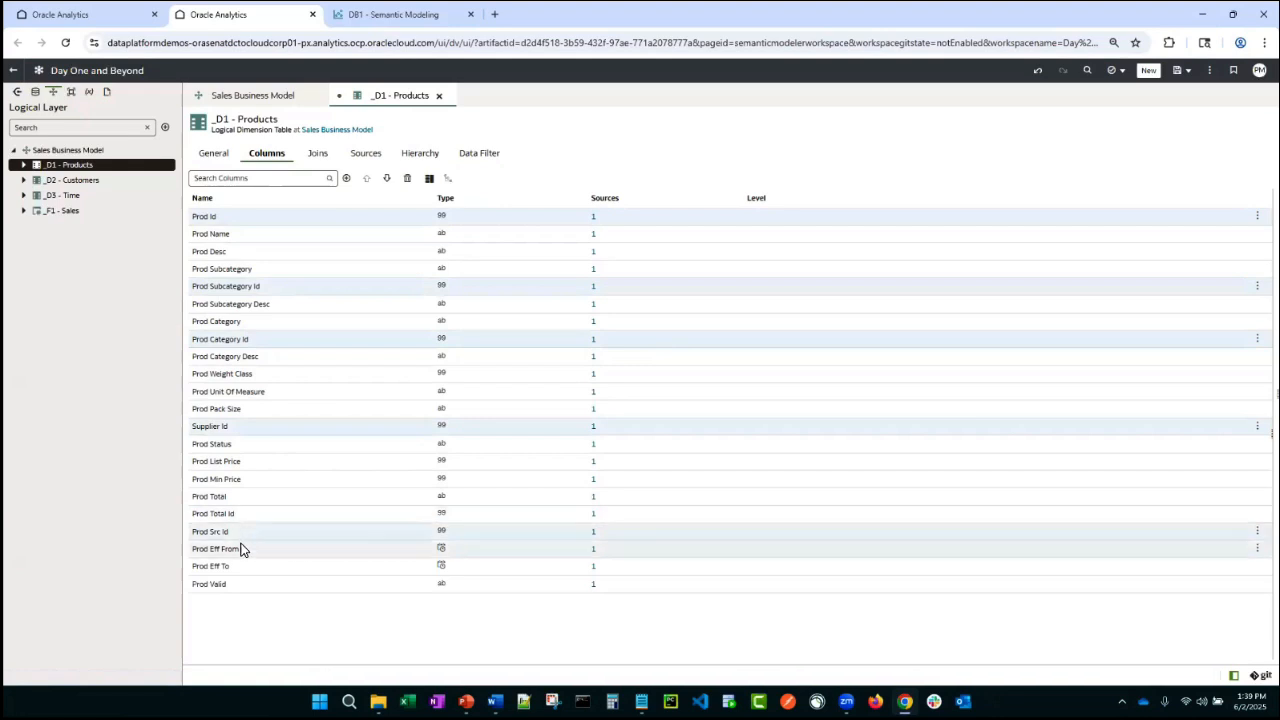
left_click(240, 566, "ctrl")
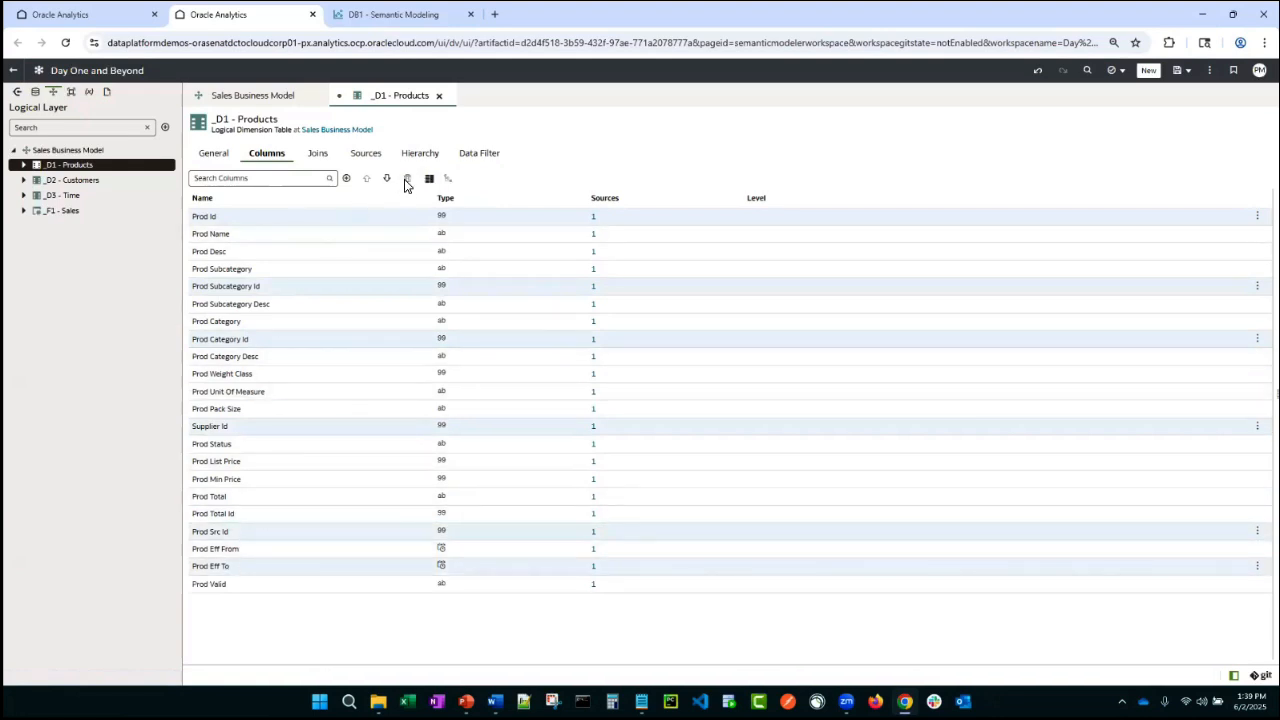
left_click(414, 177)
left_click(715, 422)
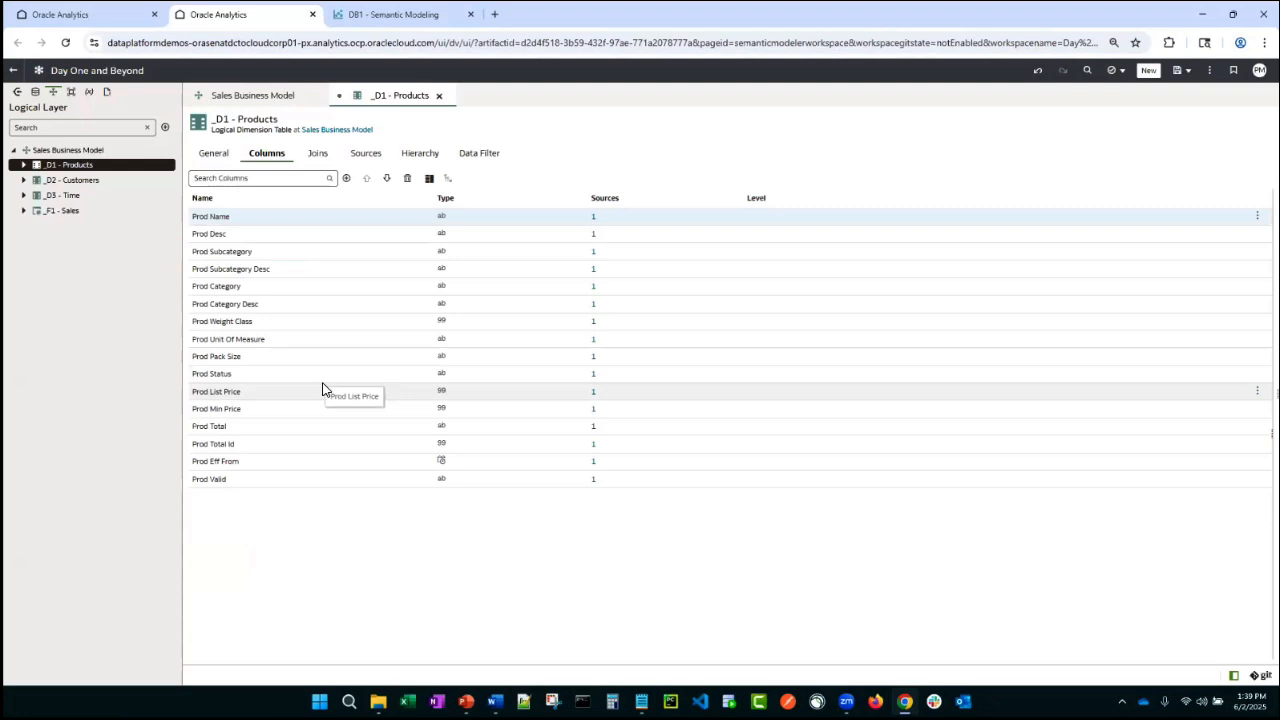
left_click(35, 91)
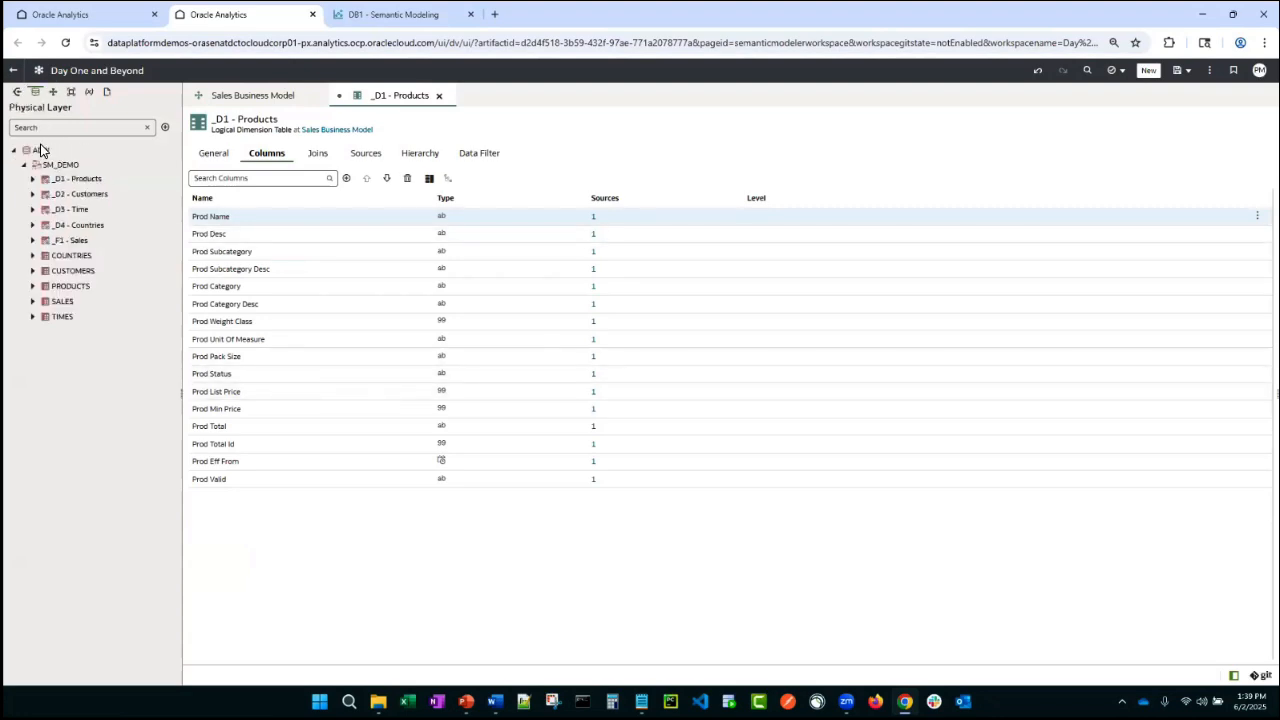
left_click(32, 178)
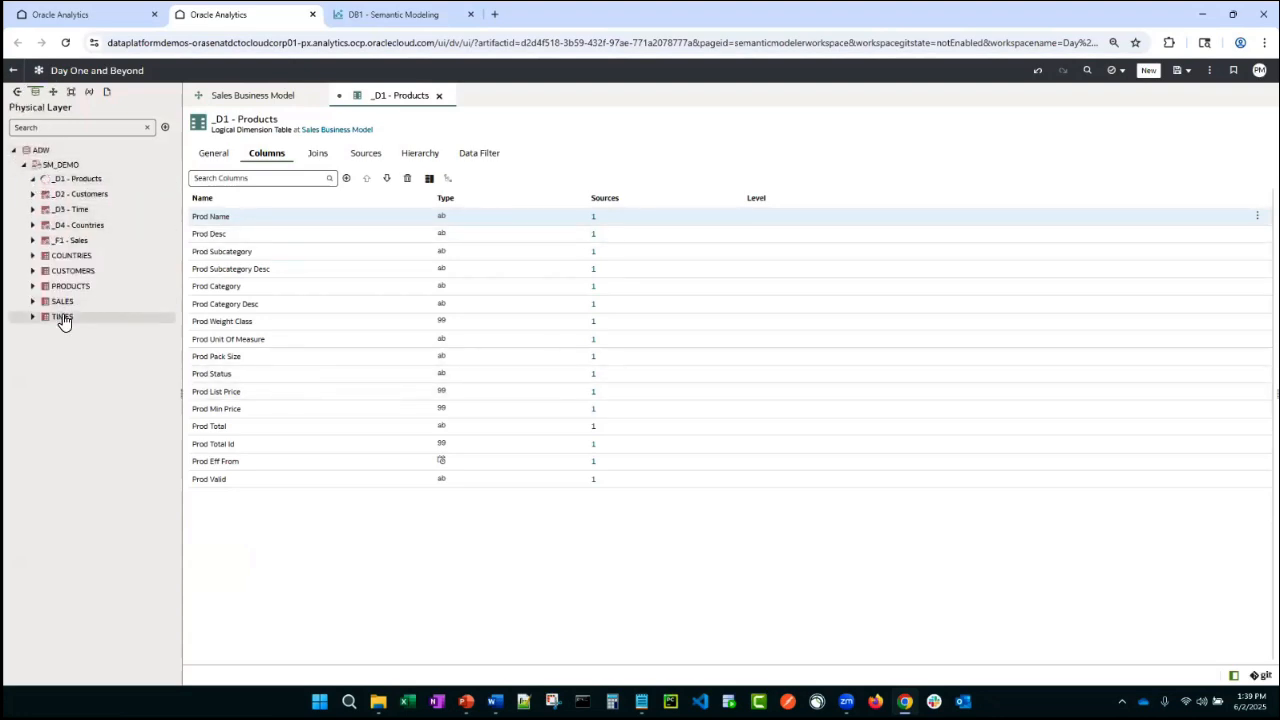
left_click_drag(82, 381, 277, 550)
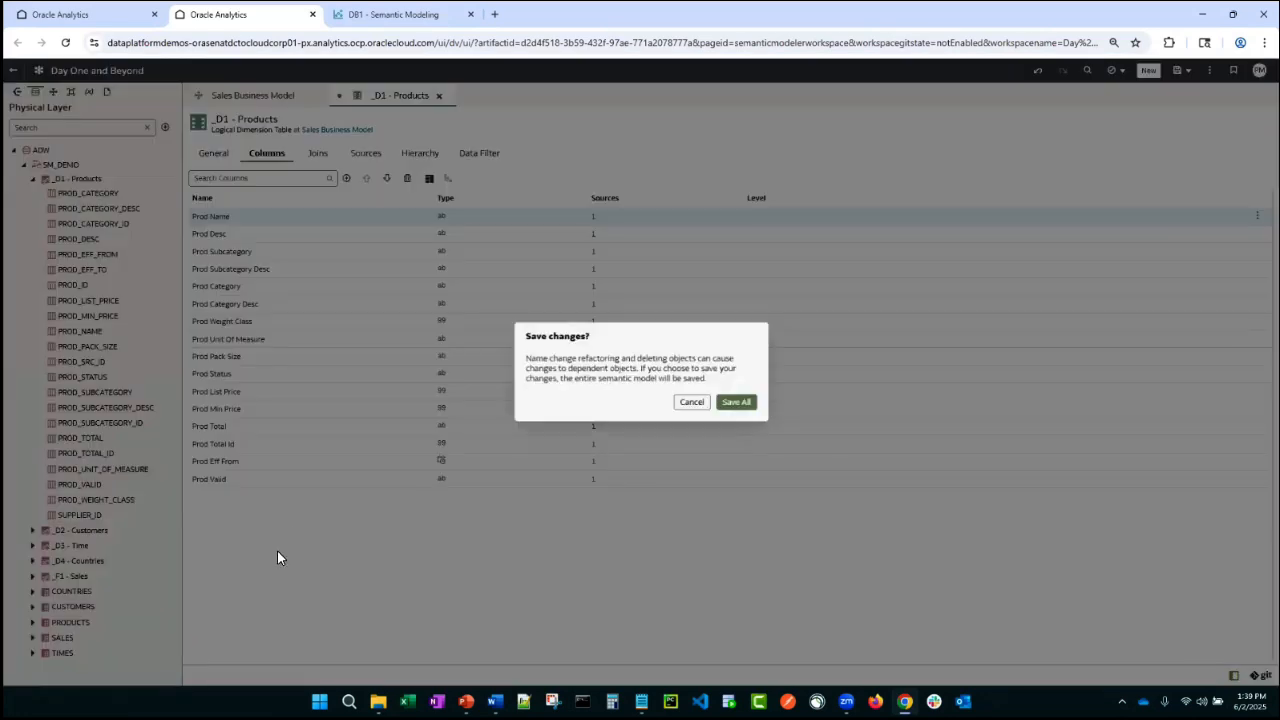
left_click(697, 408)
left_click(34, 180)
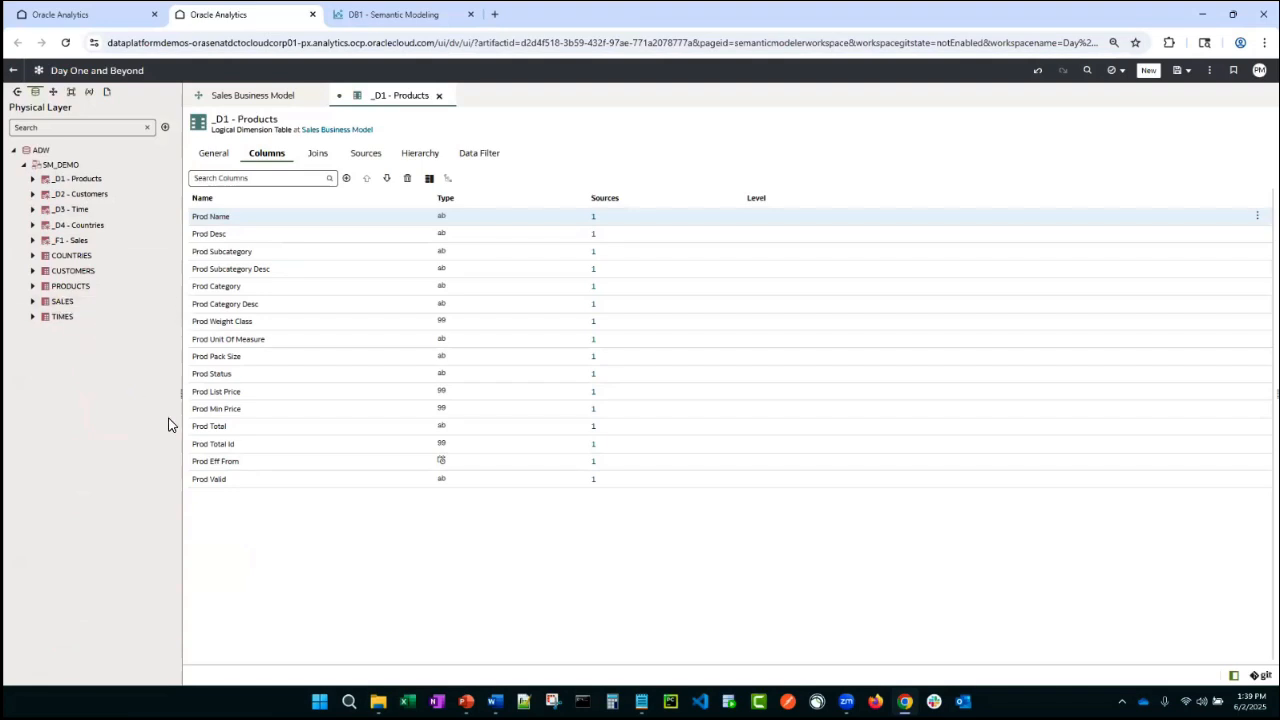
- Delete the logical columns from Prod Status through Prod Valid in _D1 - Products
left_click(228, 484)
left_click(218, 376, "ctrl")
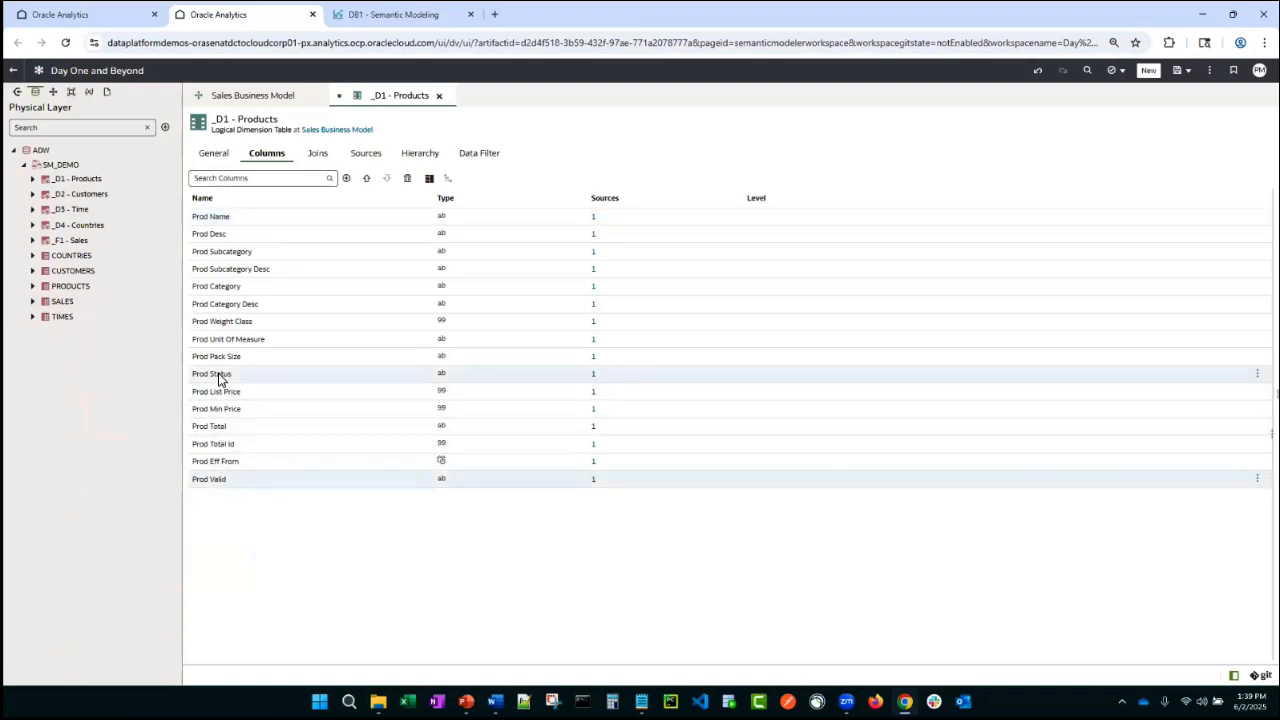
left_click(220, 480, "shift")
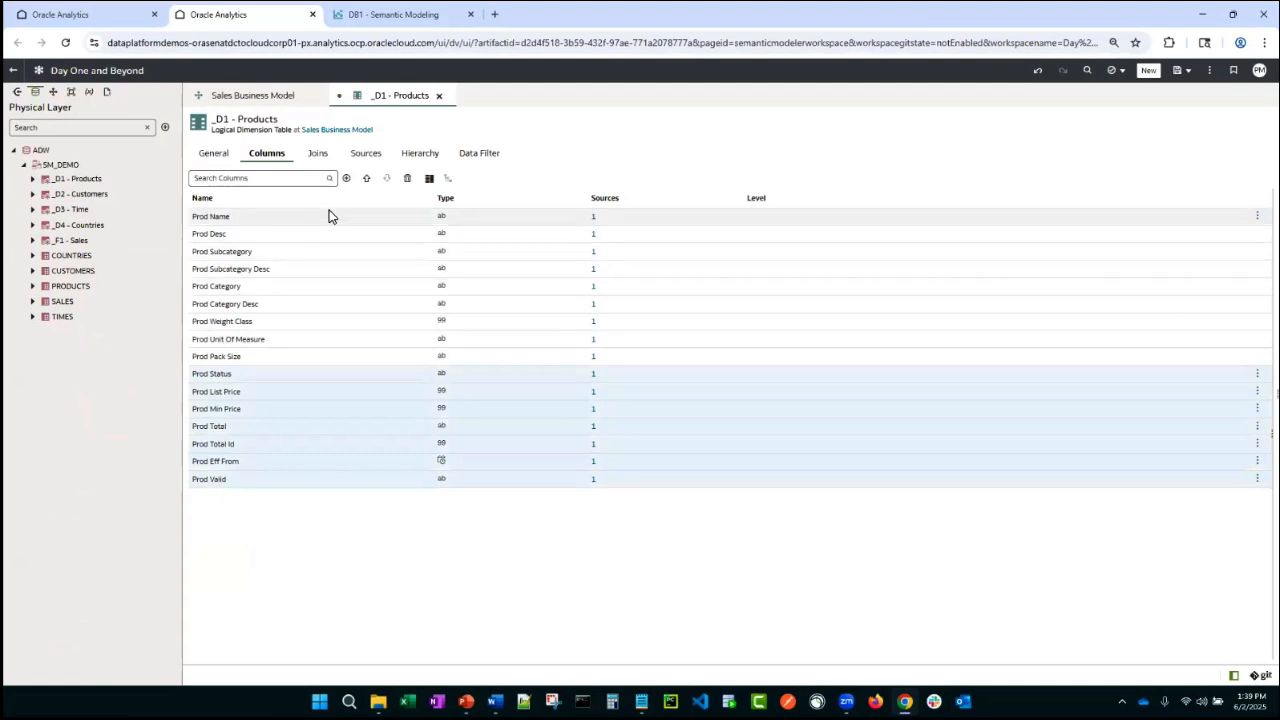
left_click(407, 178)
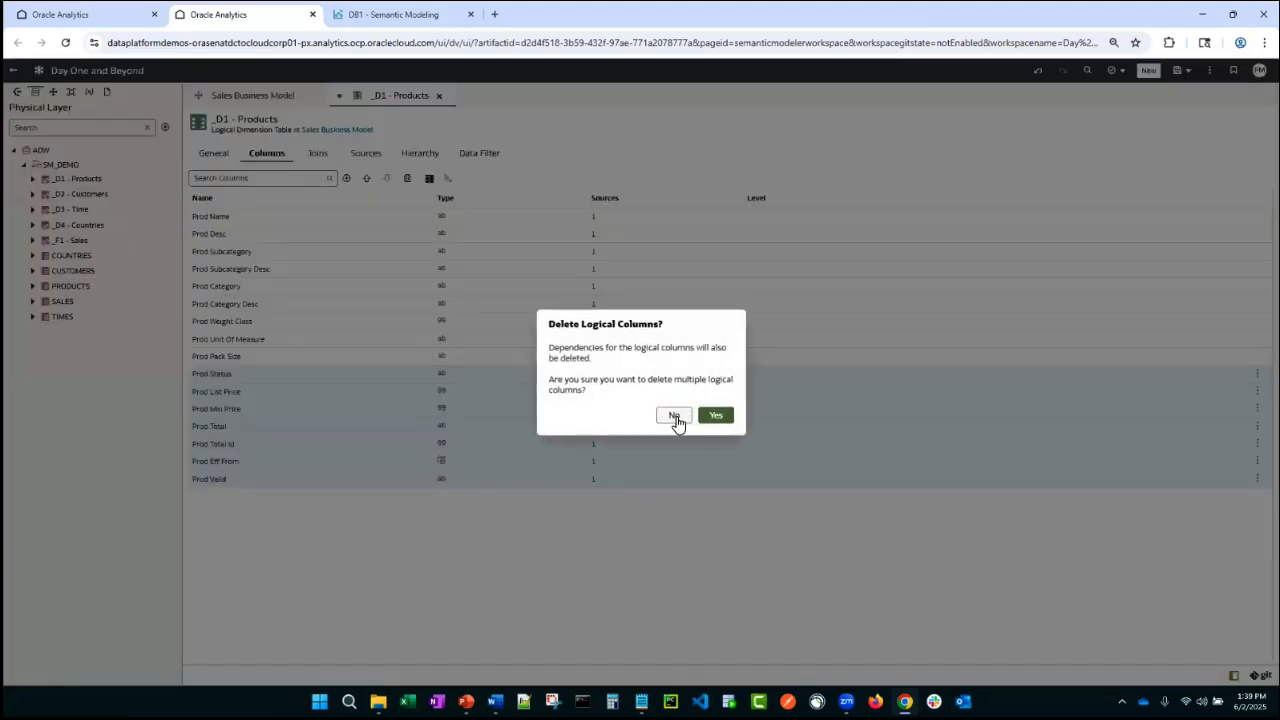
left_click(716, 415)
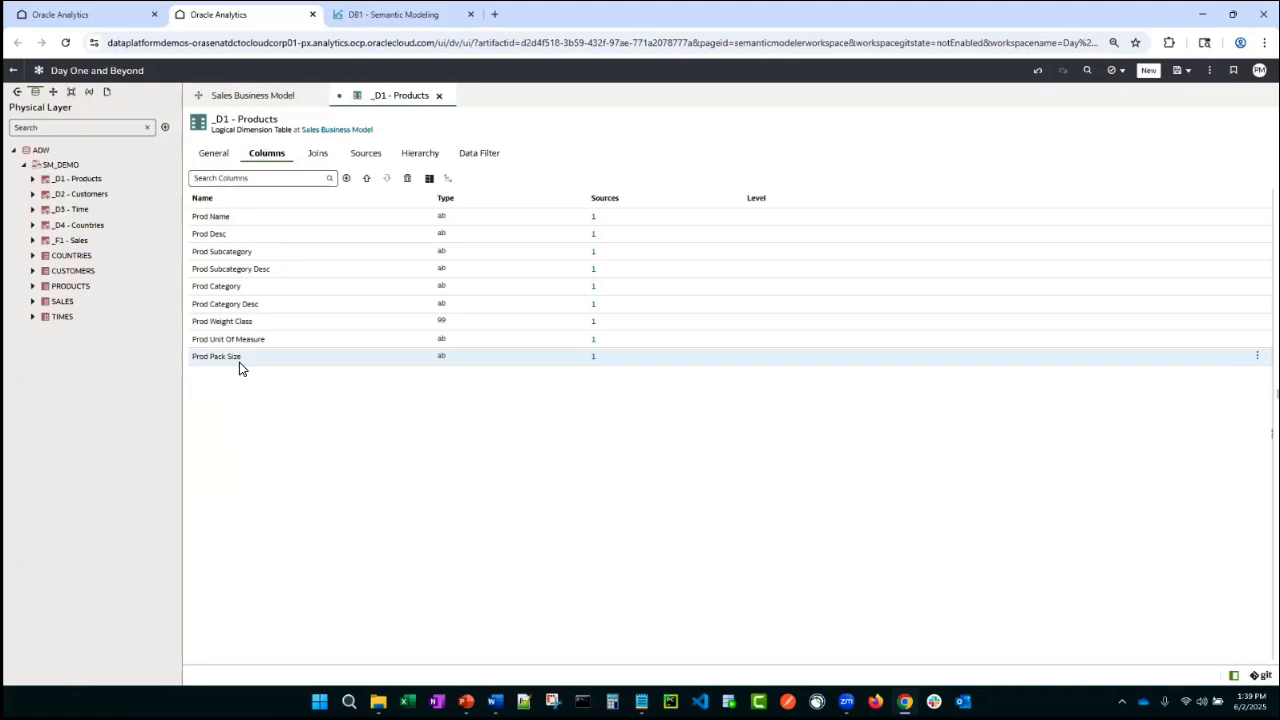
- Rename the Prod Subcategory logical column to Product Subcategory
left_click(217, 252)
left_click(429, 180)
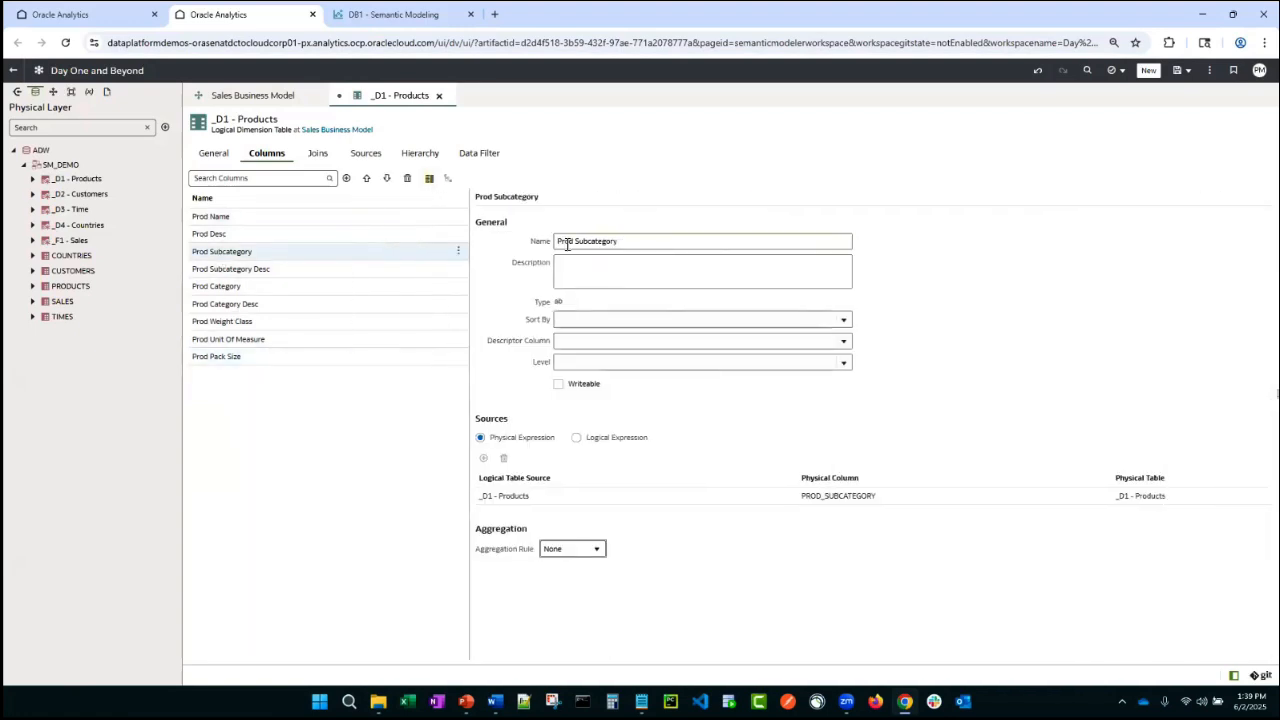
left_click_drag(579, 241, 551, 245)
type("Product S")
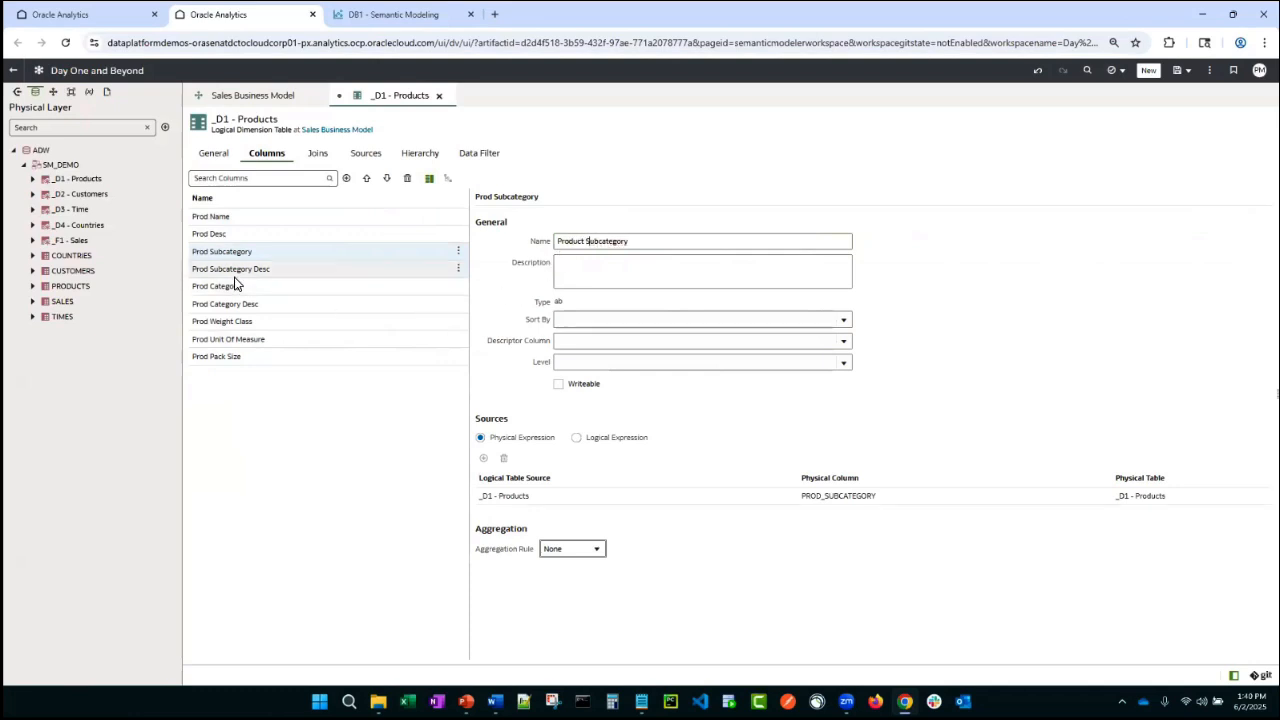
- Rename the Prod Subcategory Desc logical column to Subcategory Description
left_click(320, 271)
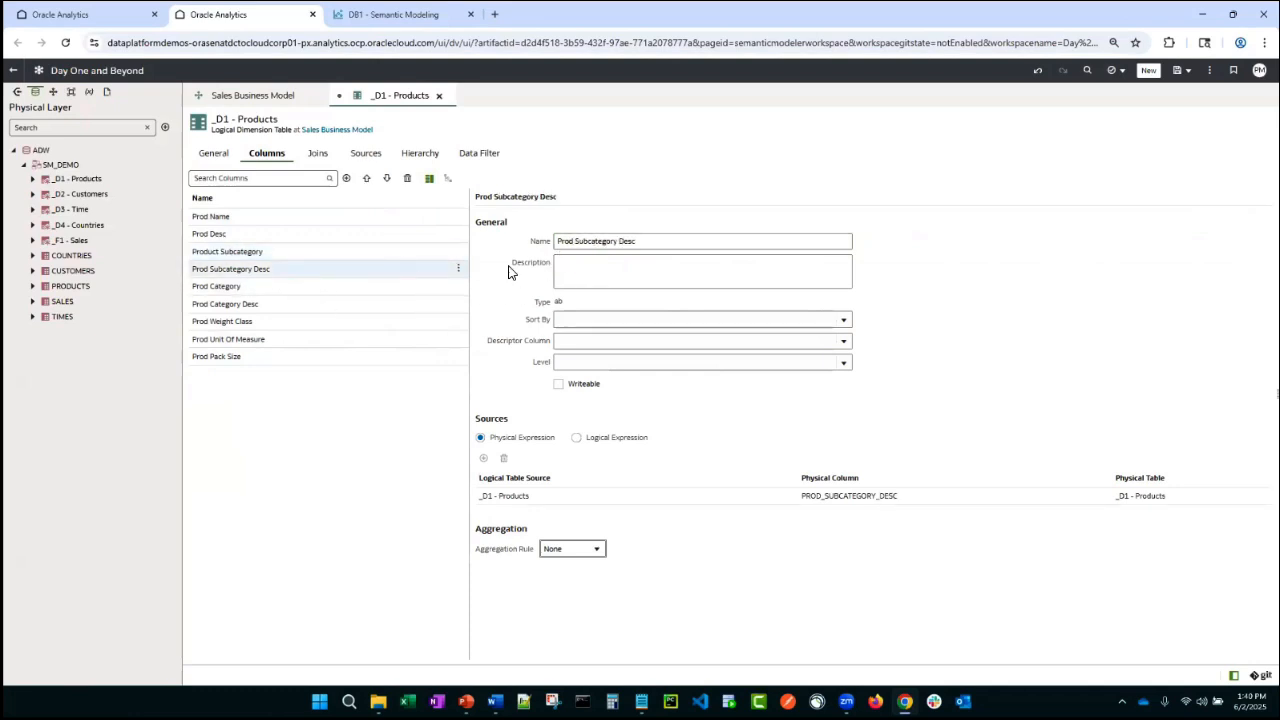
double_click(563, 241)
key("BackSpace")
type("ription")
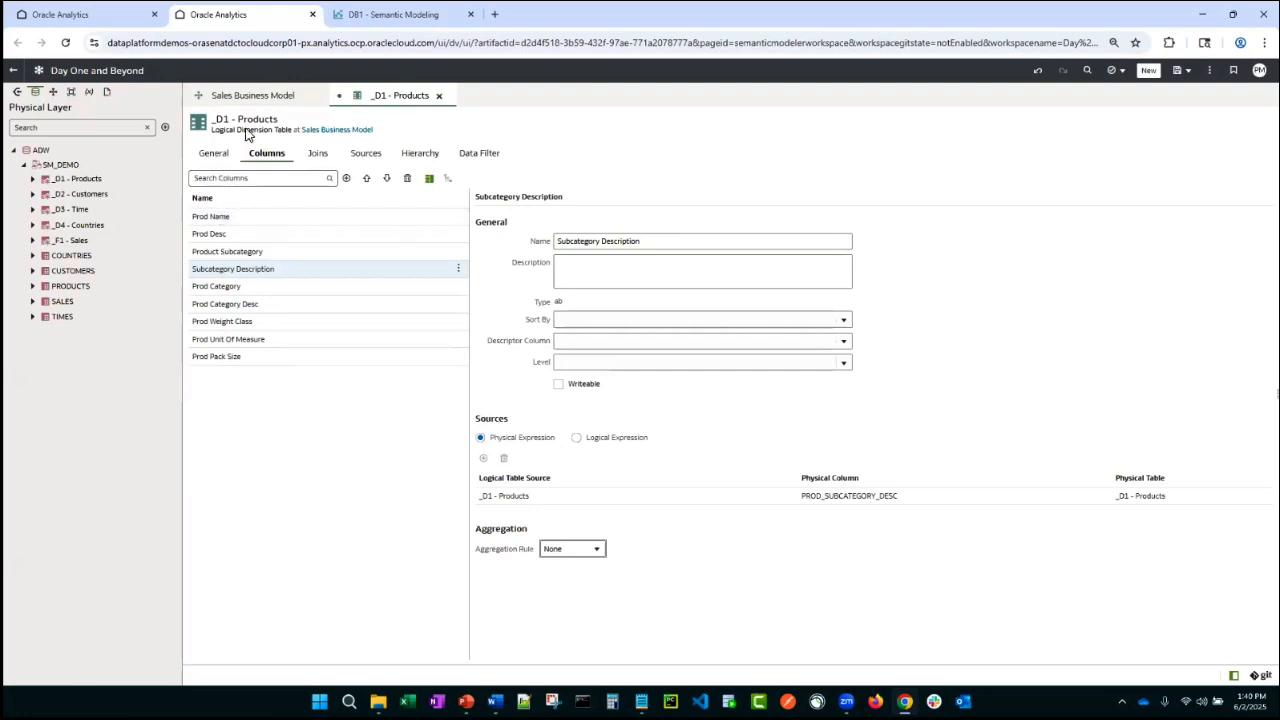
- Save all semantic model changes while opening the PRODUCTS physical table
left_click(67, 289)
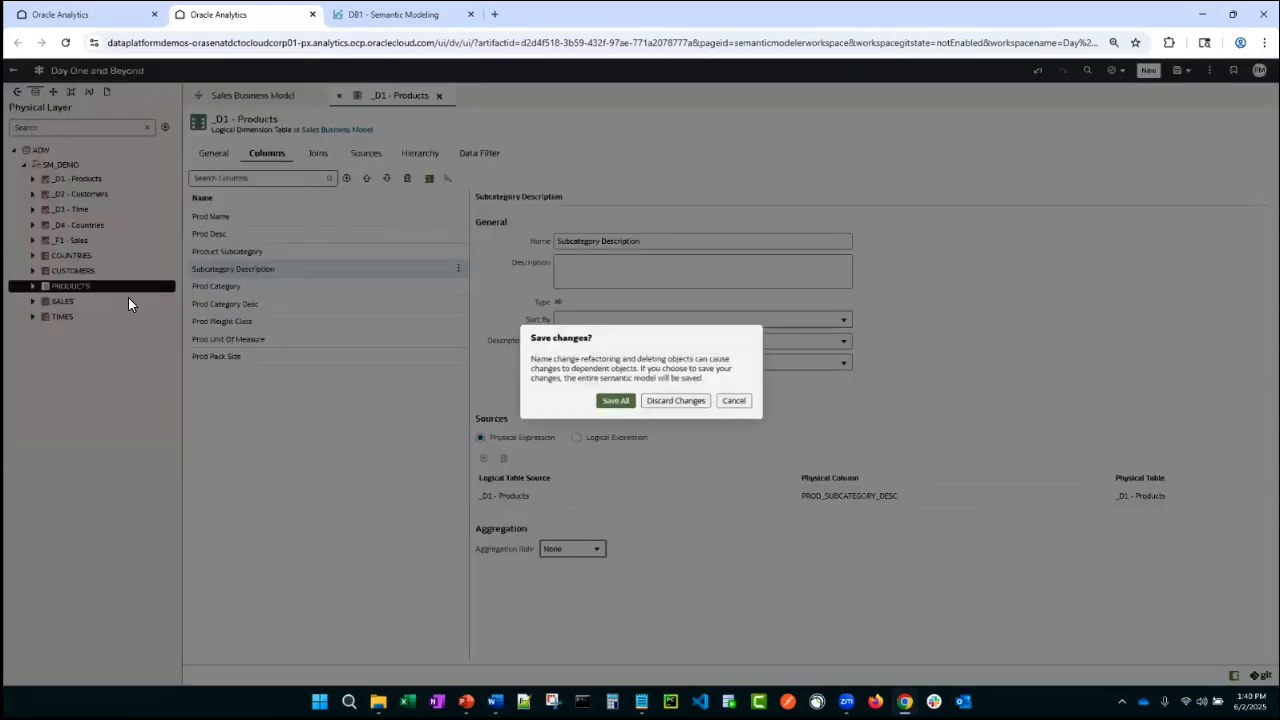
left_click(611, 404)
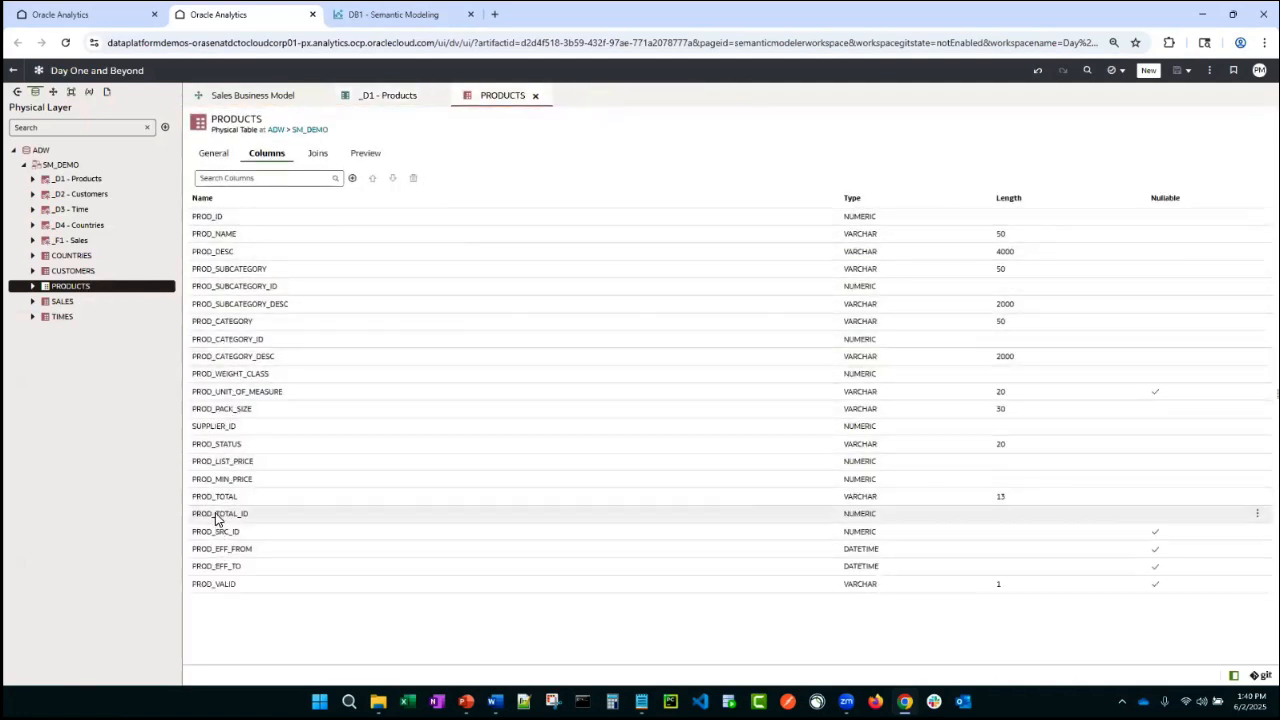
- Turn off automatic renaming of objects added to the logical layer in the user preferences and apply
left_click(385, 97)
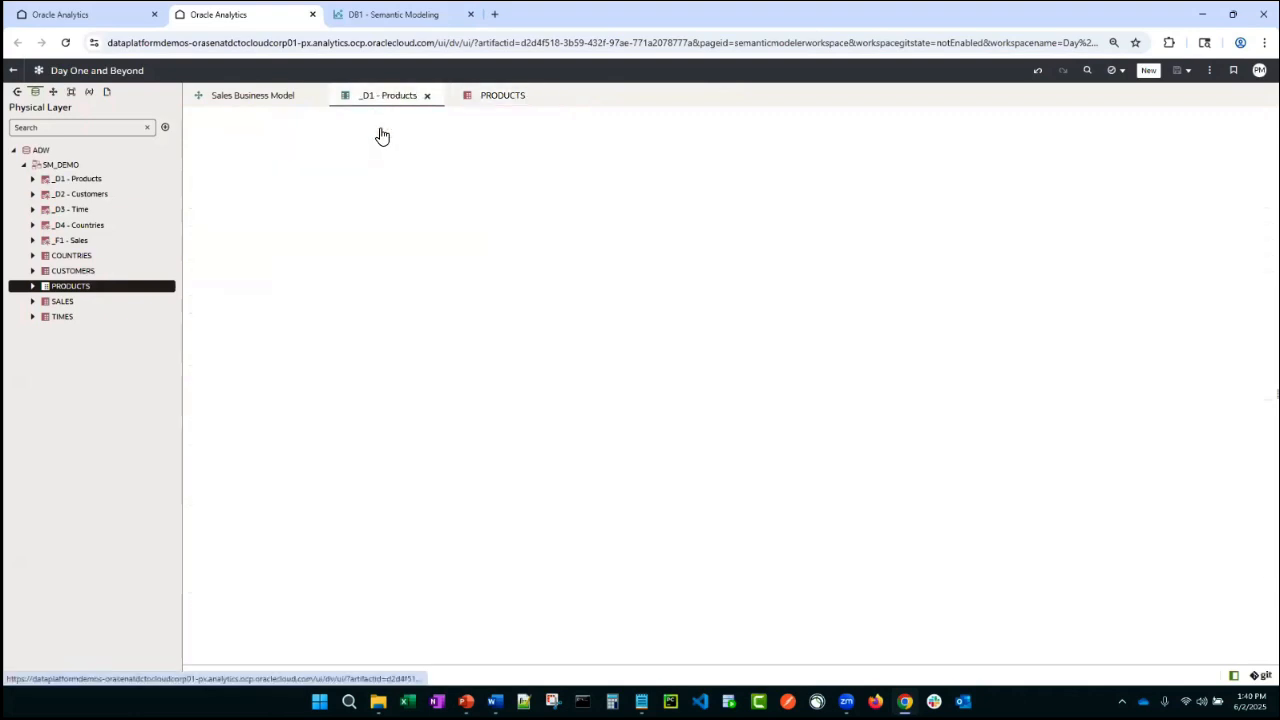
left_click(294, 269)
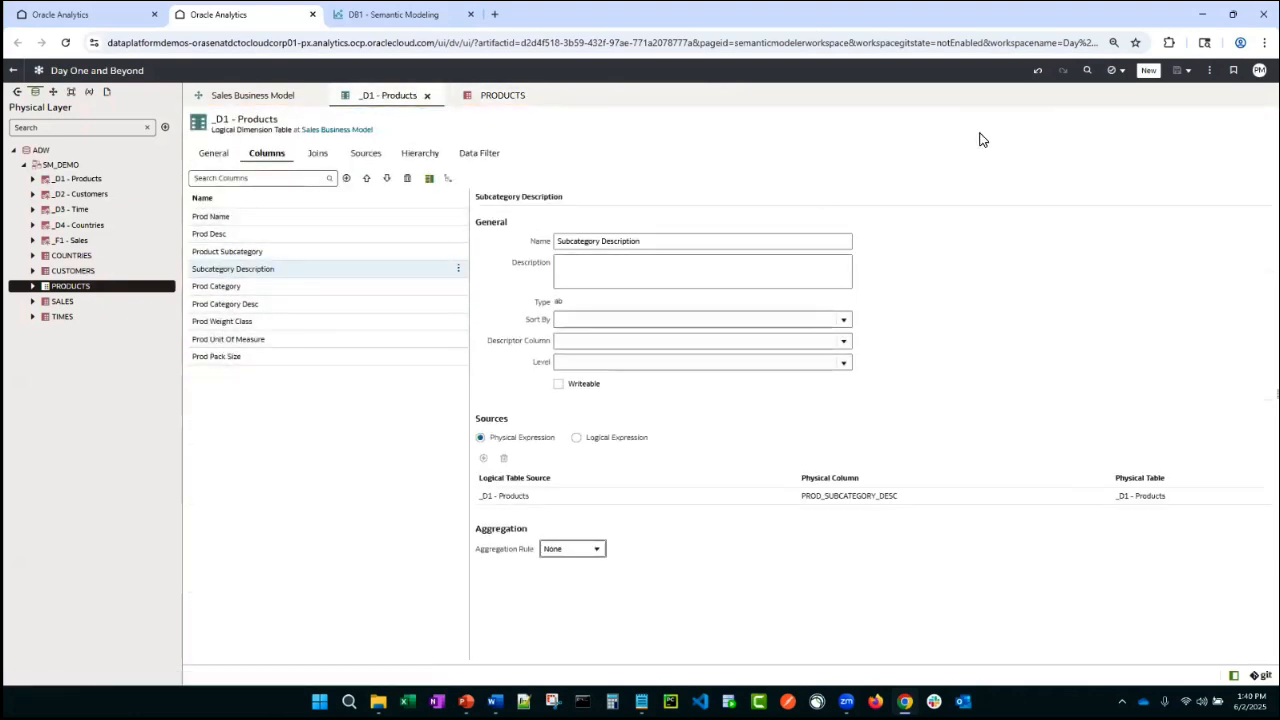
left_click(1209, 70)
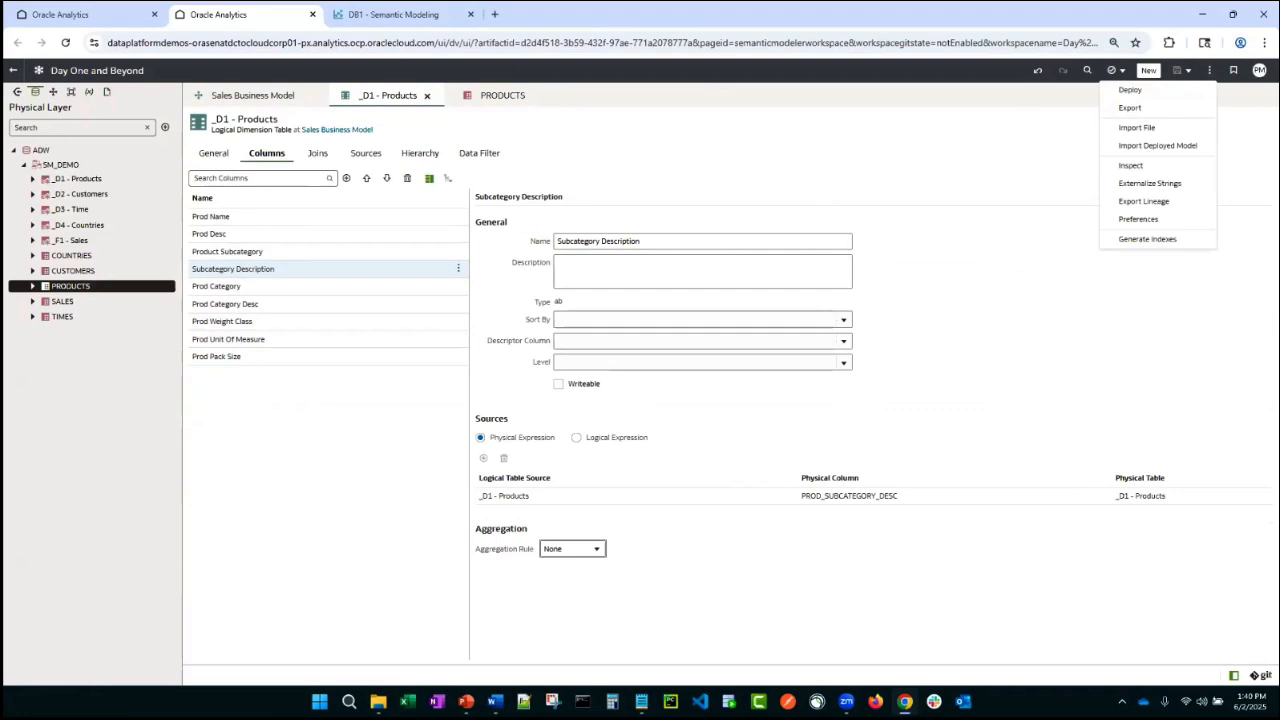
left_click(1138, 219)
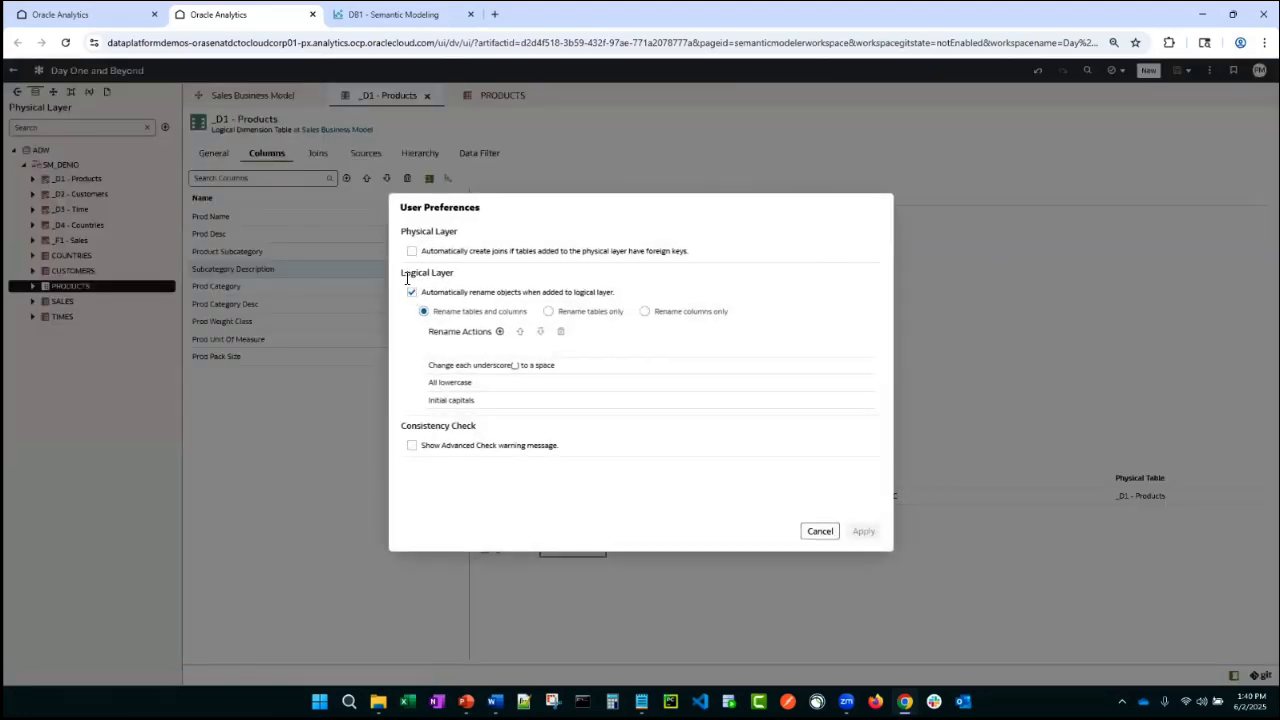
left_click_drag(454, 275, 410, 277)
left_click(411, 293)
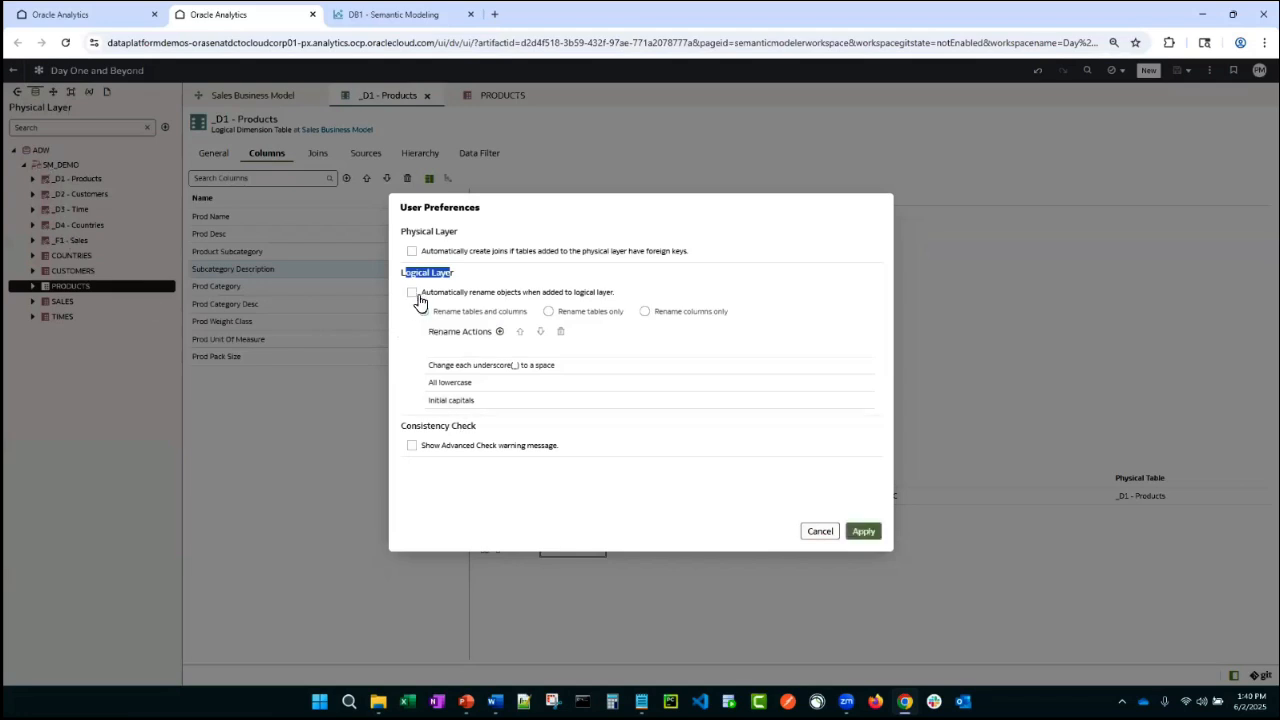
left_click(862, 533)
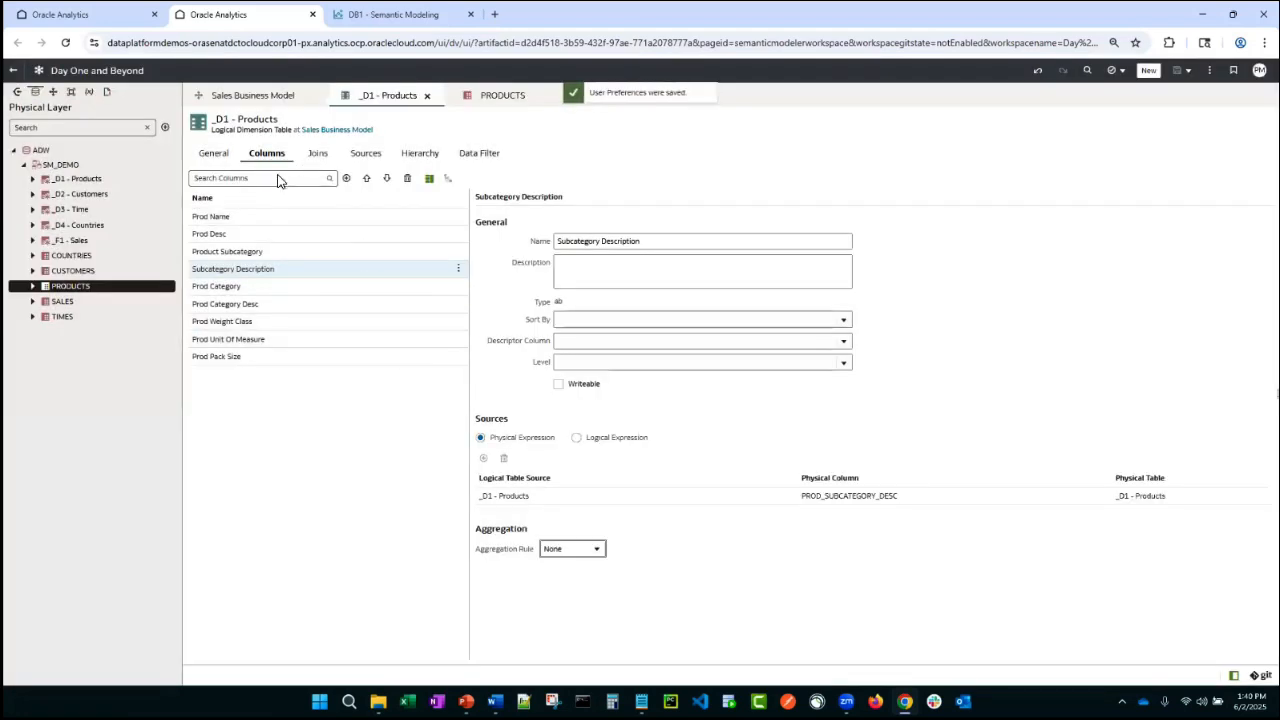
- Delete the _D1 - Products logical table from the Sales Business Model
left_click(426, 95)
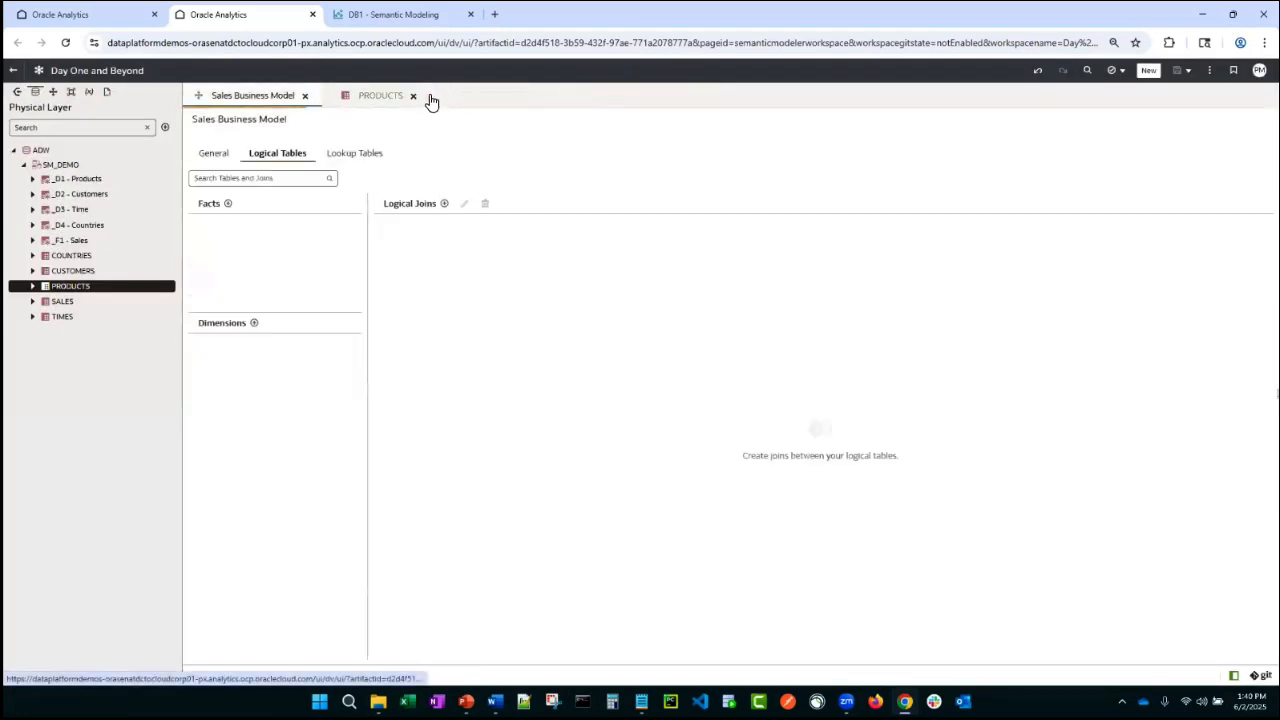
left_click(307, 96)
left_click(272, 96)
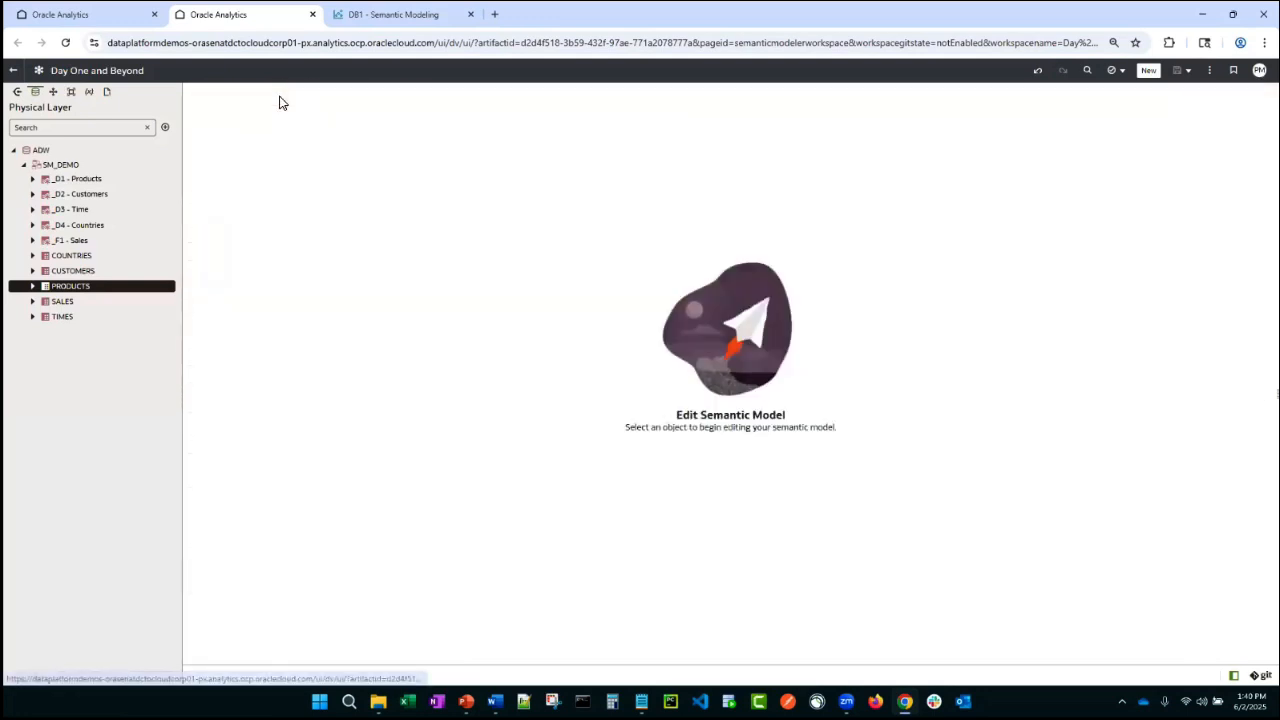
left_click(53, 91)
double_click(58, 150)
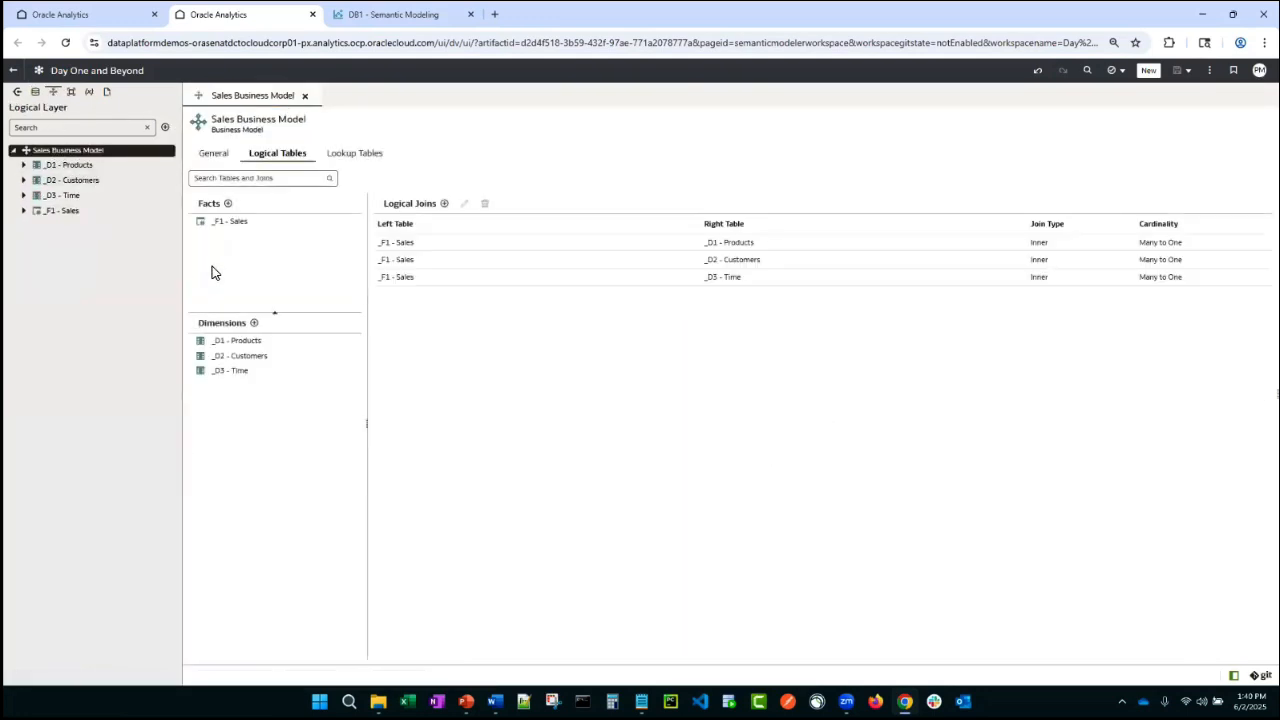
right_click(244, 347)
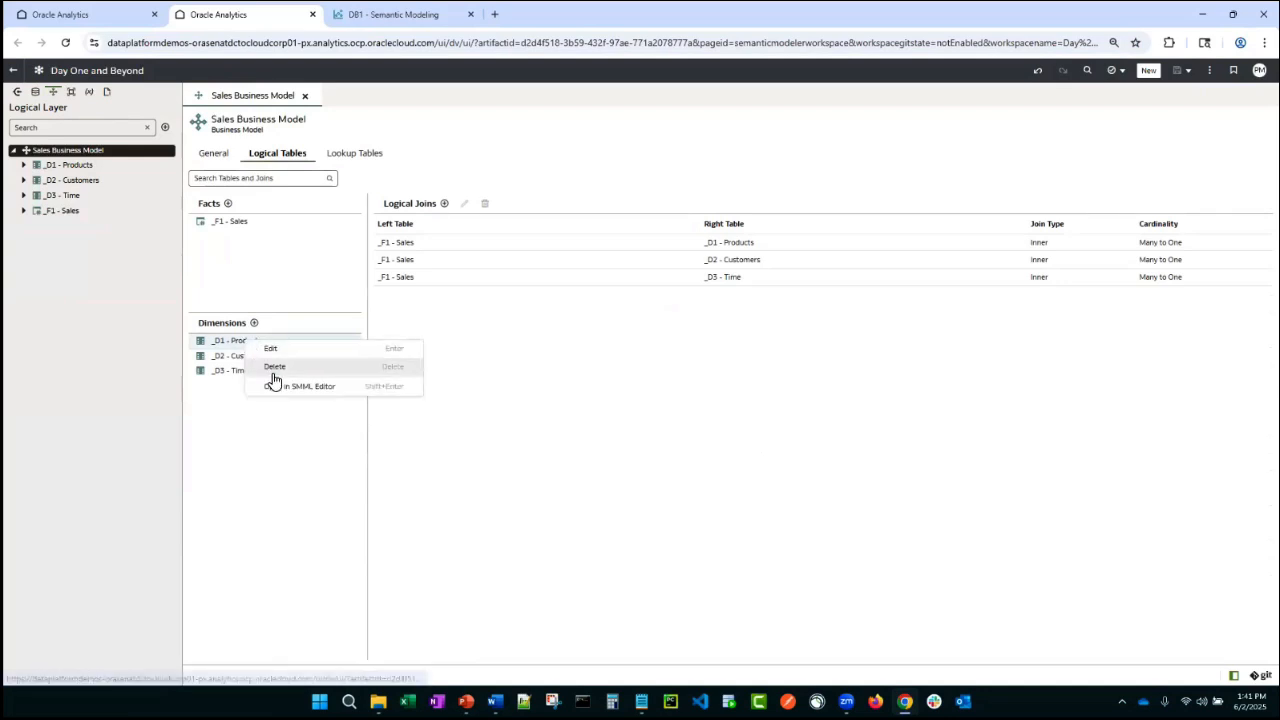
left_click(268, 367)
left_click(712, 417)
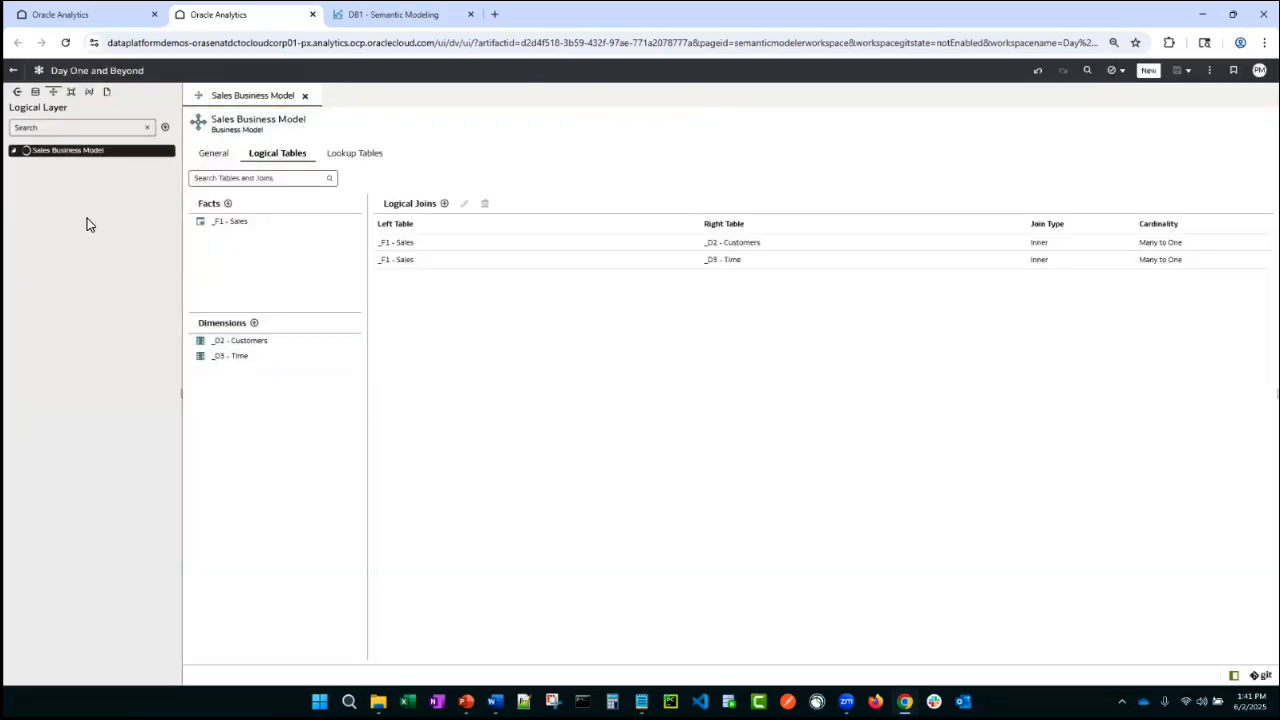
- Add the physical _D1 - Products table back into the Sales Business Model dimensions and inspect its columns
left_click(36, 91)
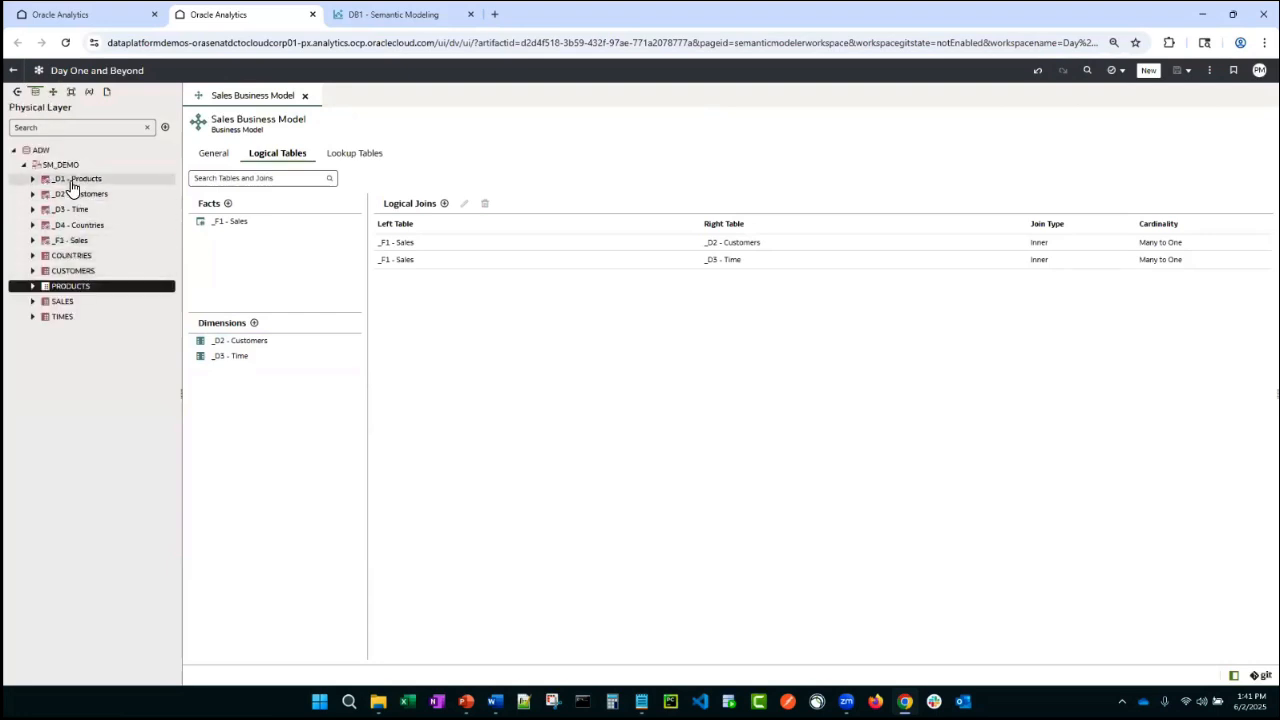
left_click_drag(76, 179, 220, 360)
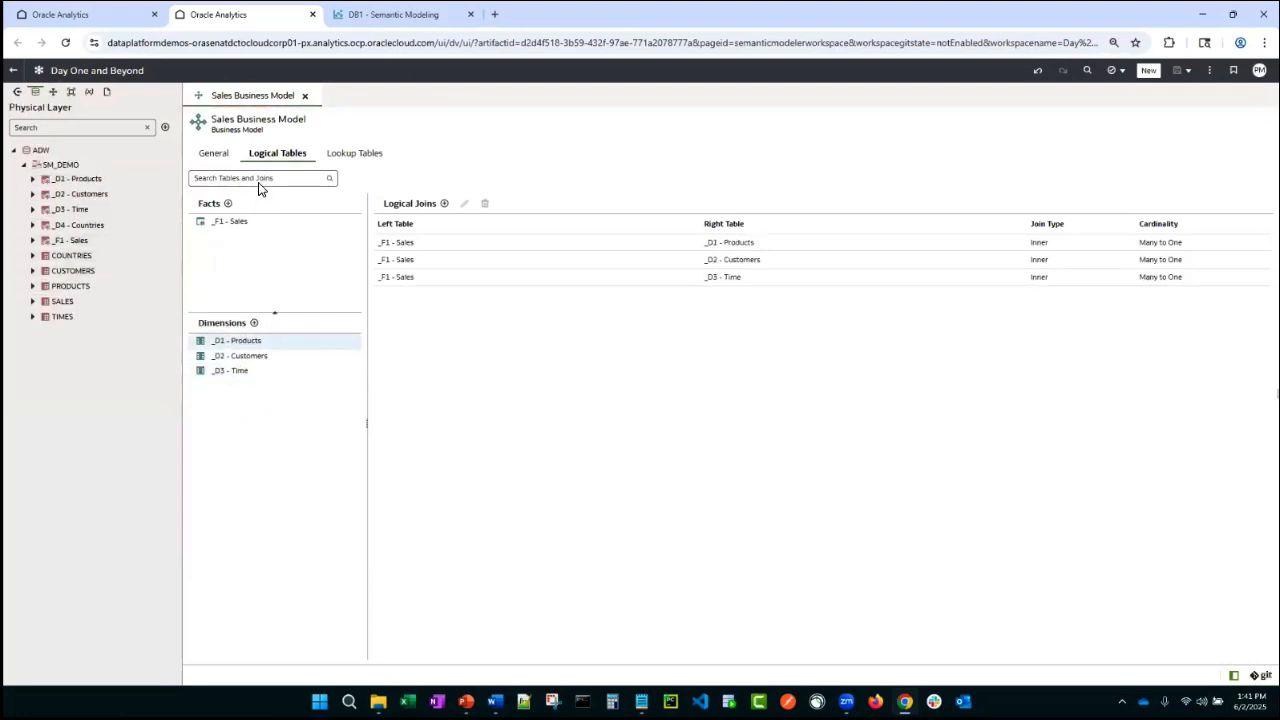
double_click(250, 341)
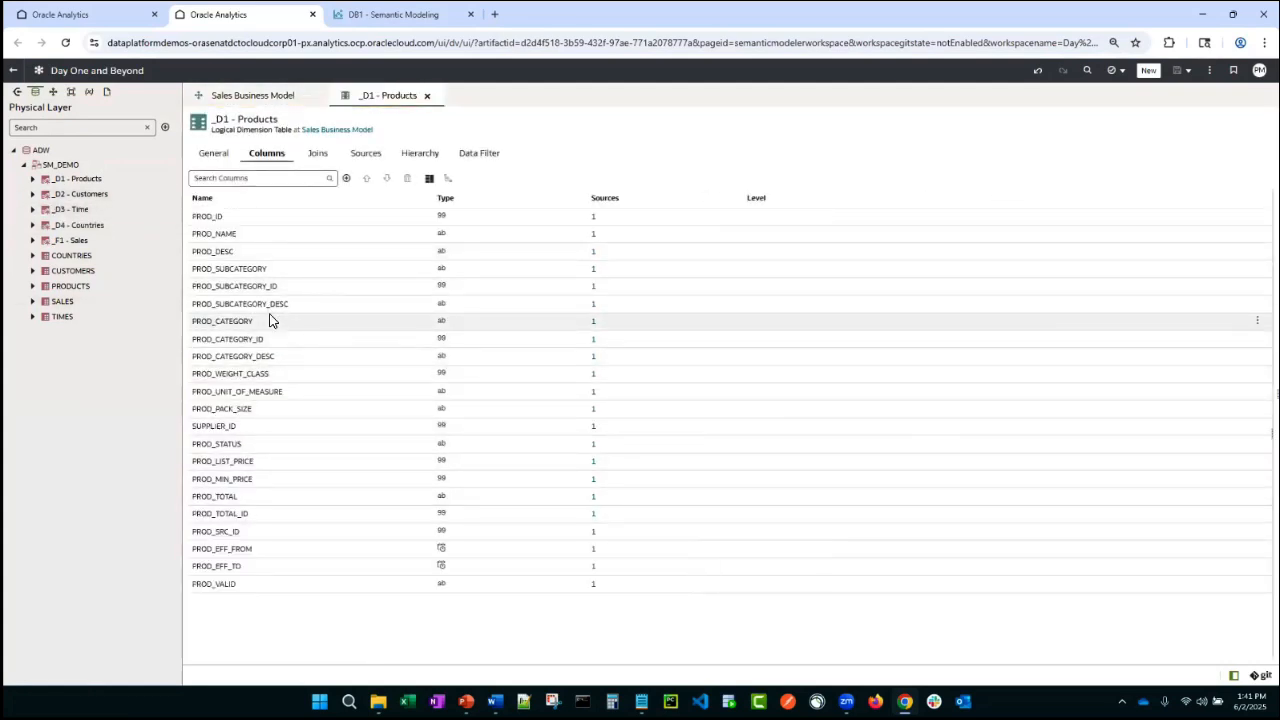
left_click(426, 95)
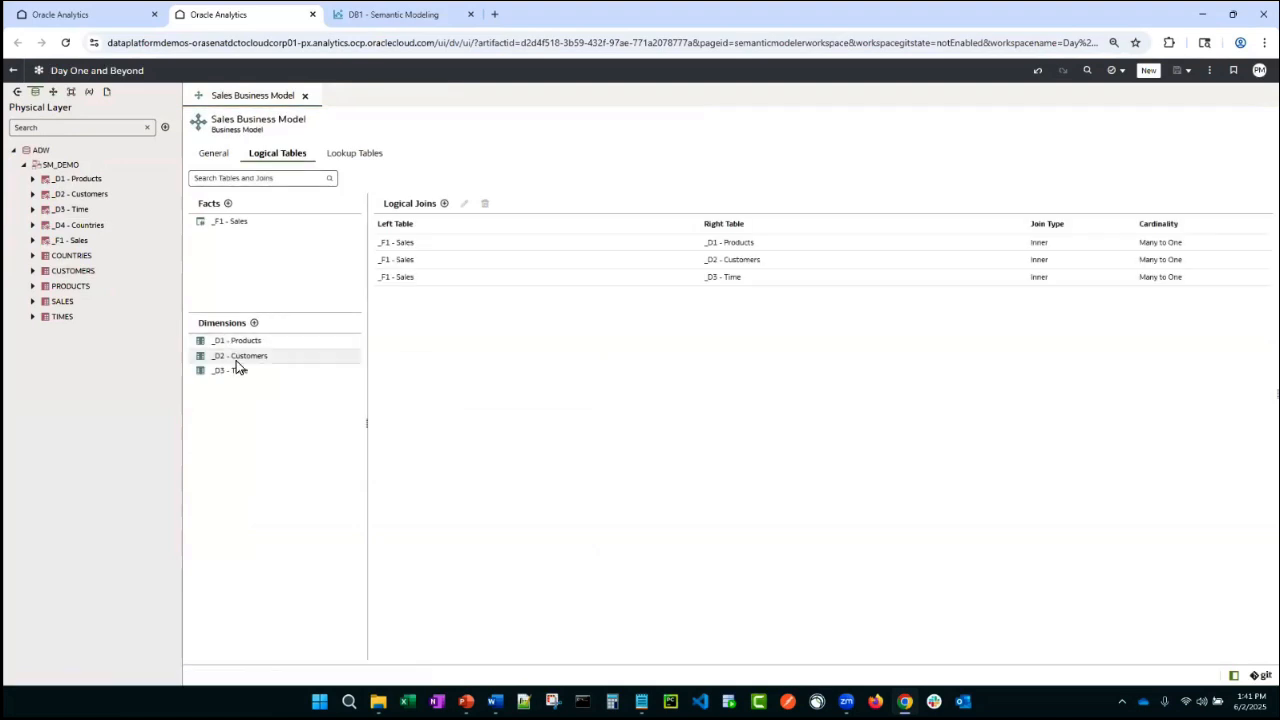
- Delete the _D1 - Products logical table from the Sales Business Model again
right_click(240, 341)
left_click(285, 370)
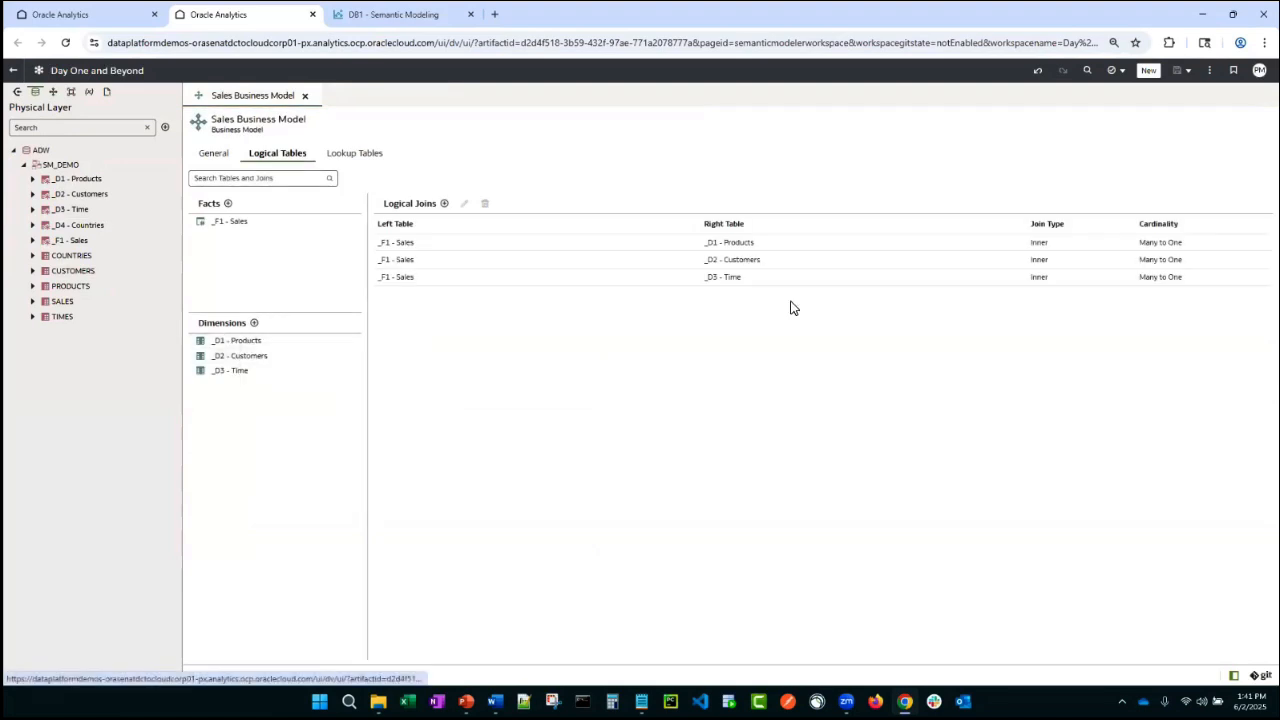
left_click(714, 411)
- Enable automatic renaming of tables and columns added to the logical layer, with underscore-to-space, all lowercase and initial capitals actions, and apply
left_click(1209, 70)
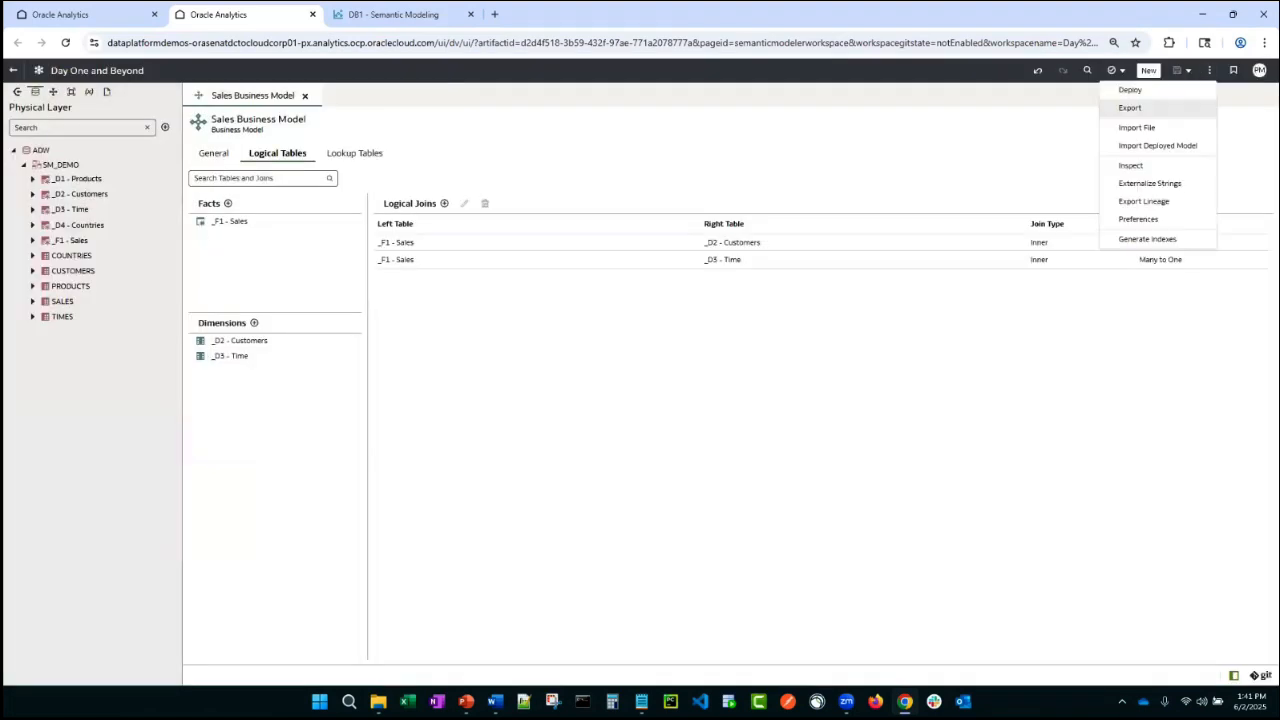
left_click(1138, 219)
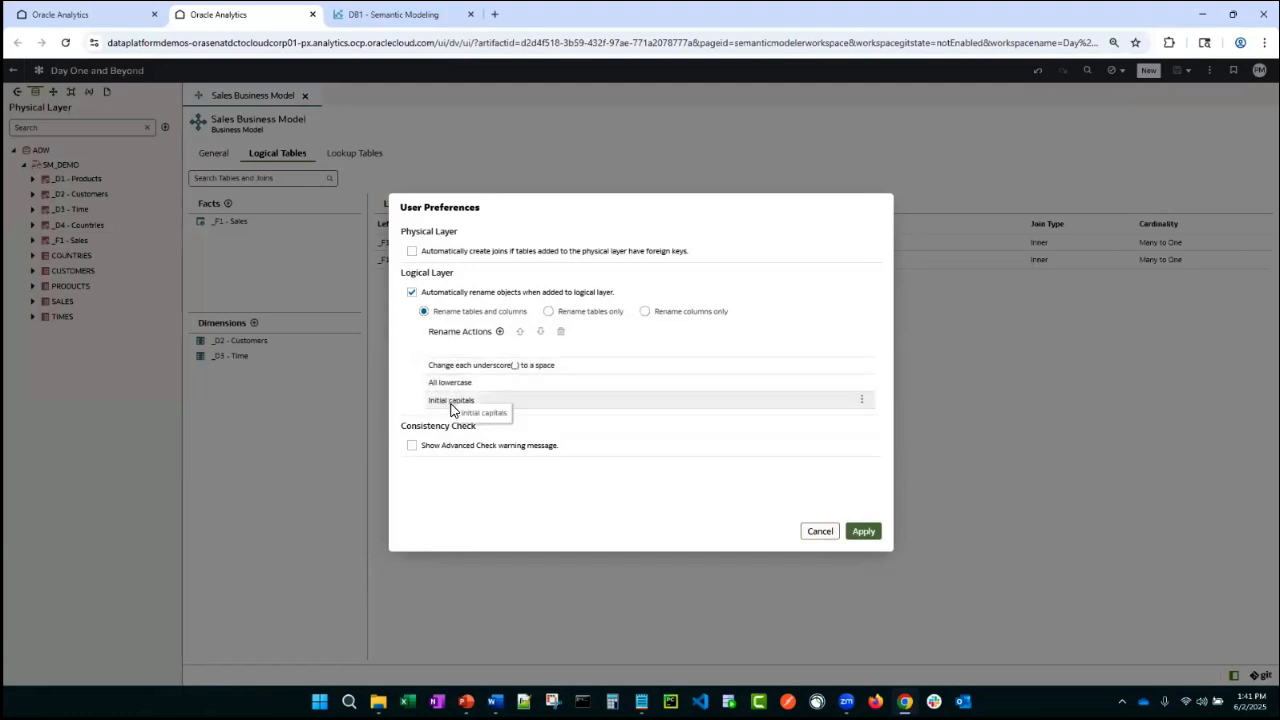
left_click(863, 531)
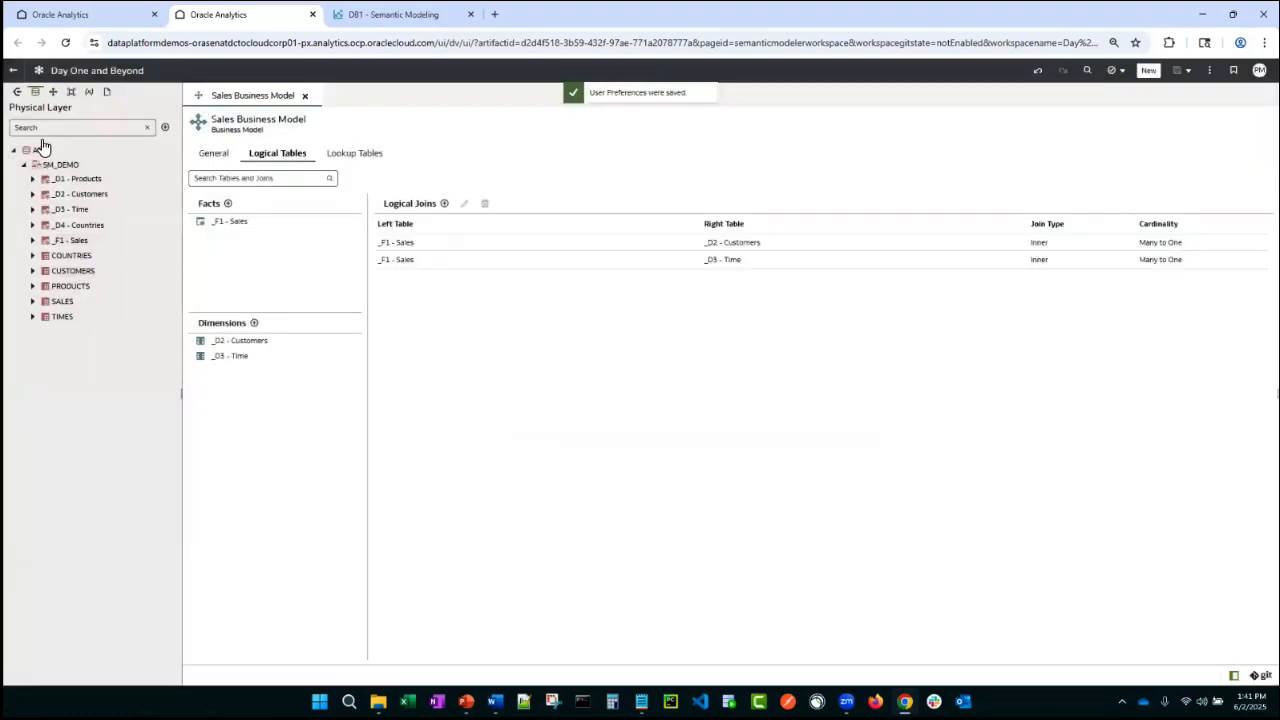
- Add the physical _D1 - Products table back as a dimension, open it, and delete its columns from Prod Pack Size through Prod Valid
left_click_drag(78, 179, 251, 421)
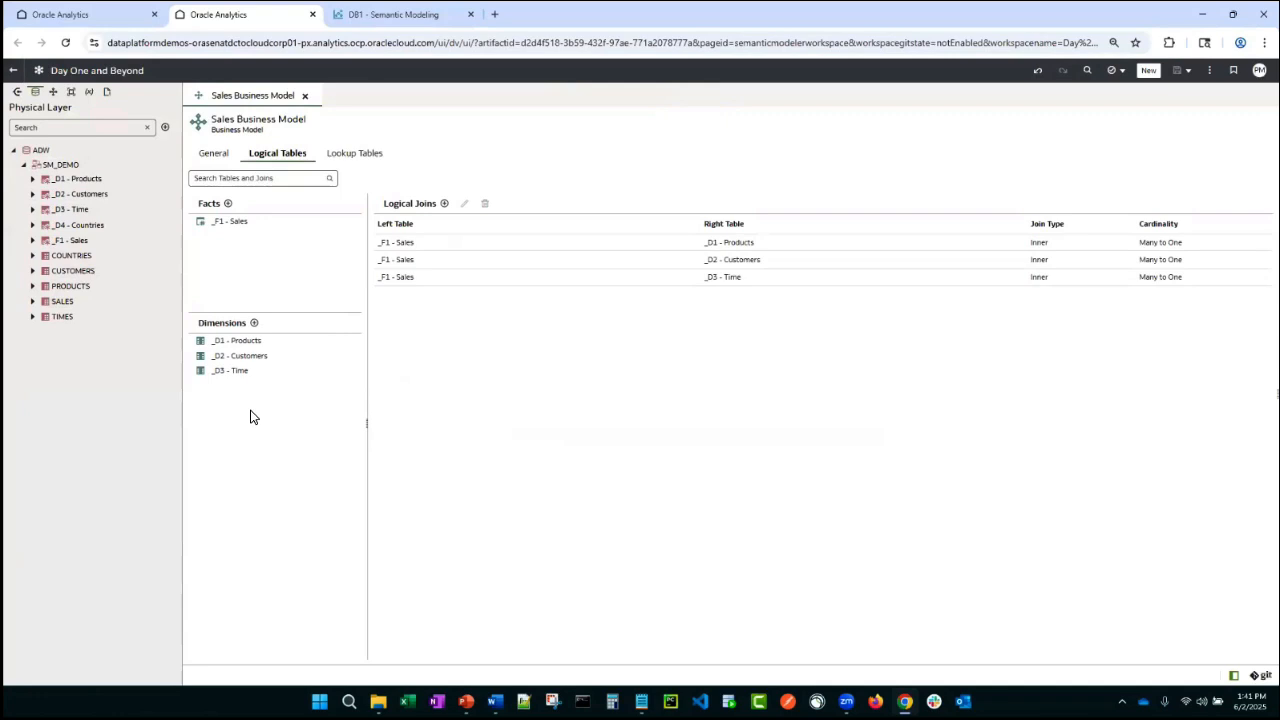
double_click(254, 346)
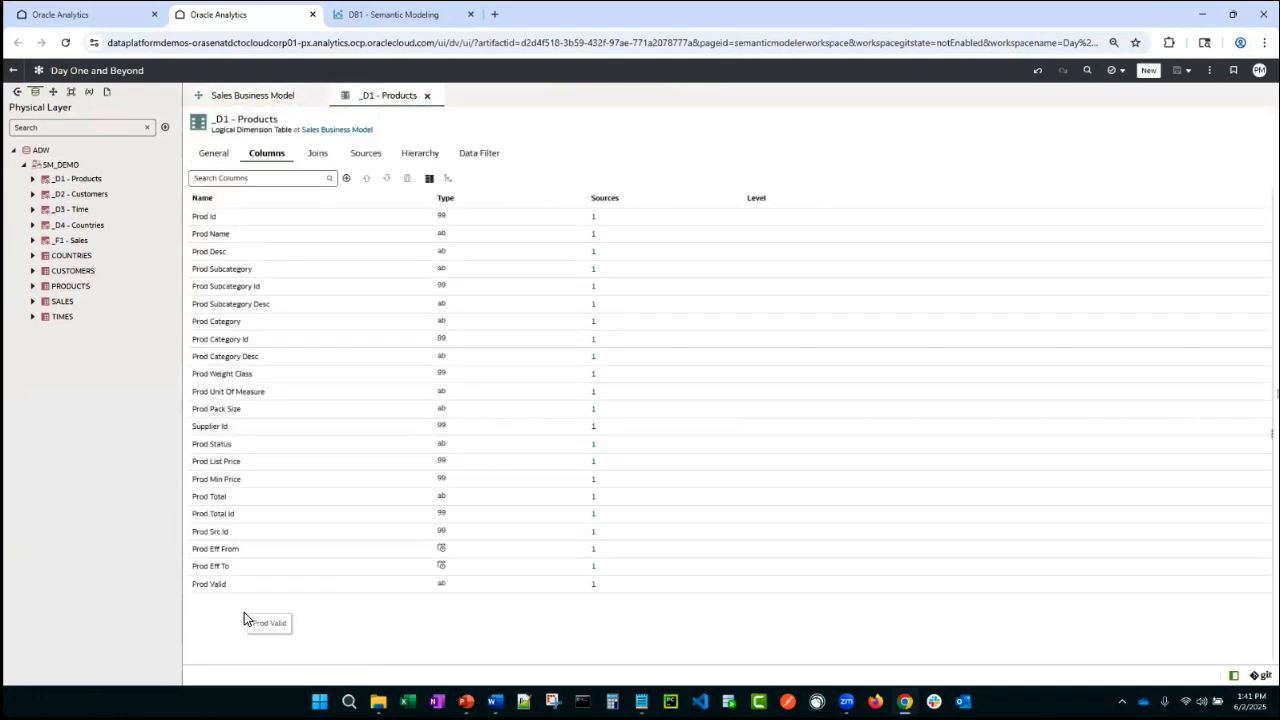
left_click(231, 586)
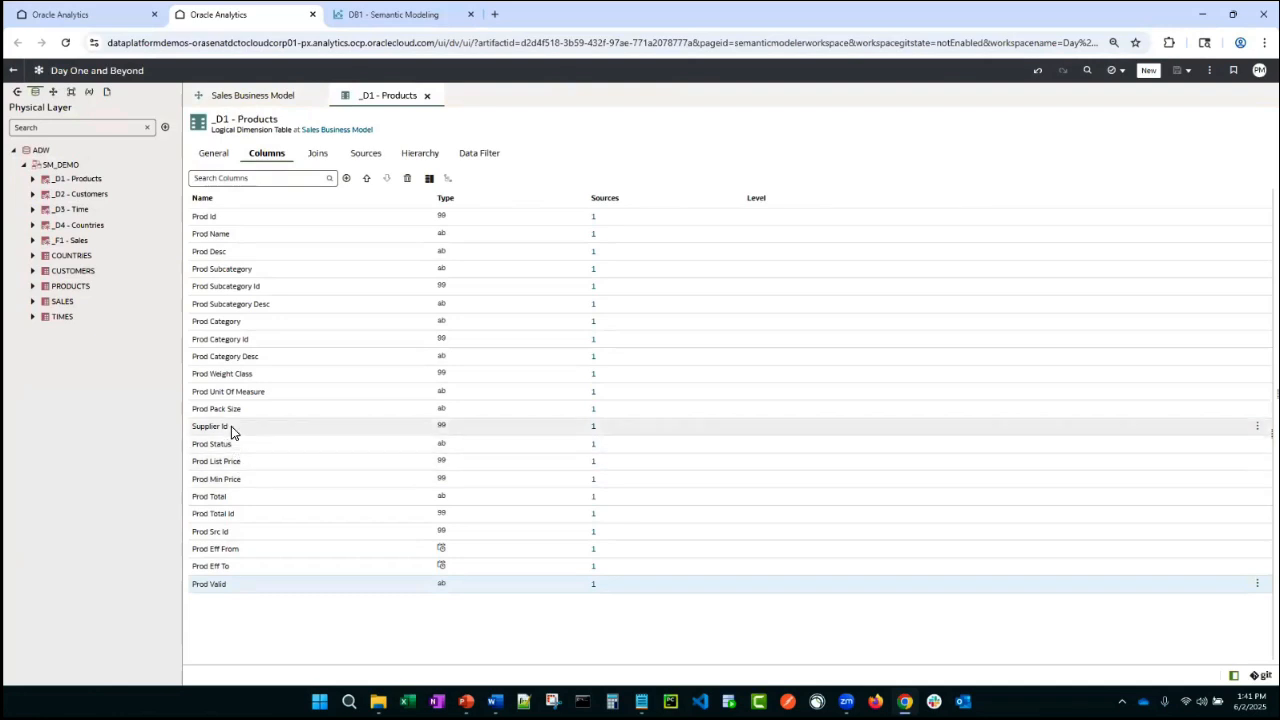
left_click(229, 590, "shift")
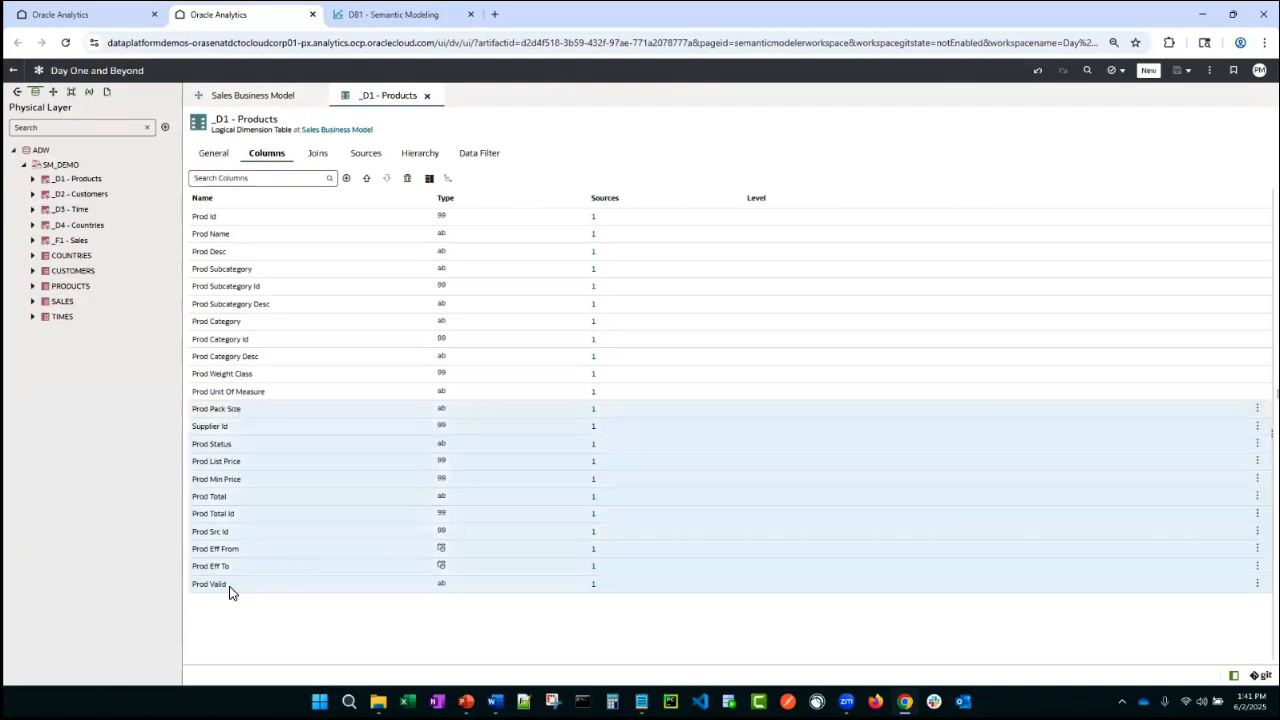
right_click(236, 479)
left_click(300, 545)
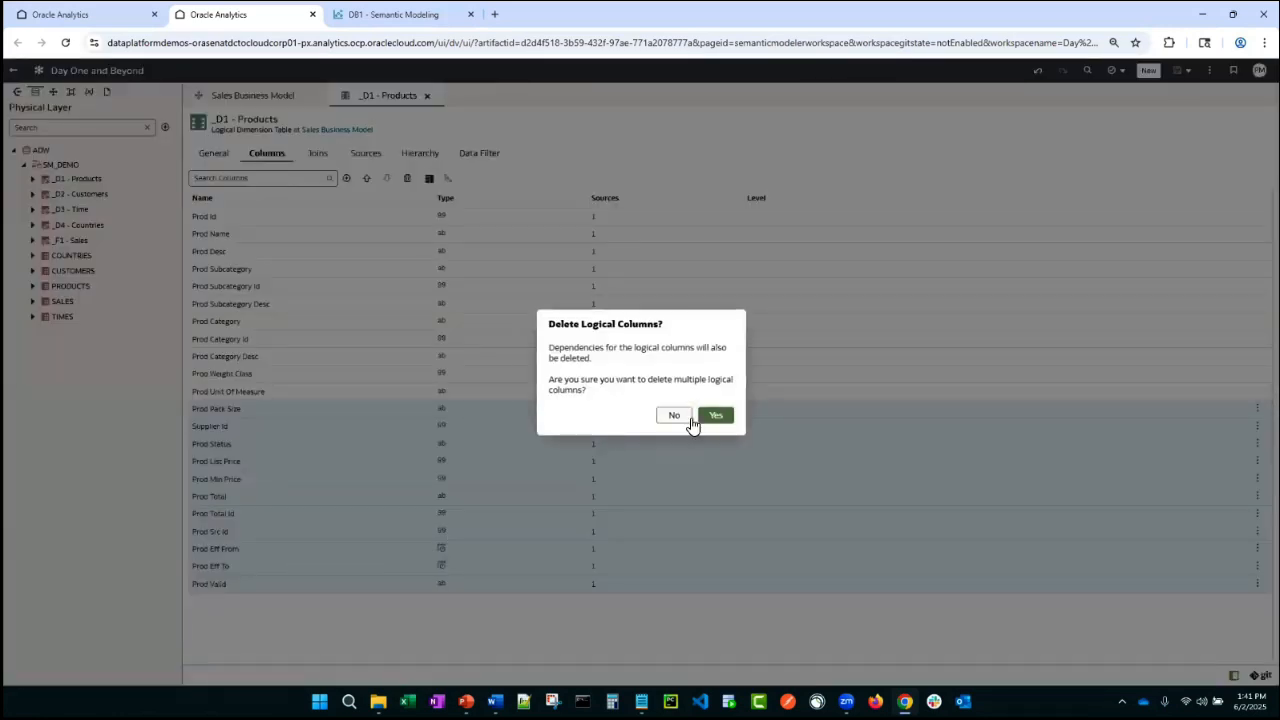
left_click(713, 416)
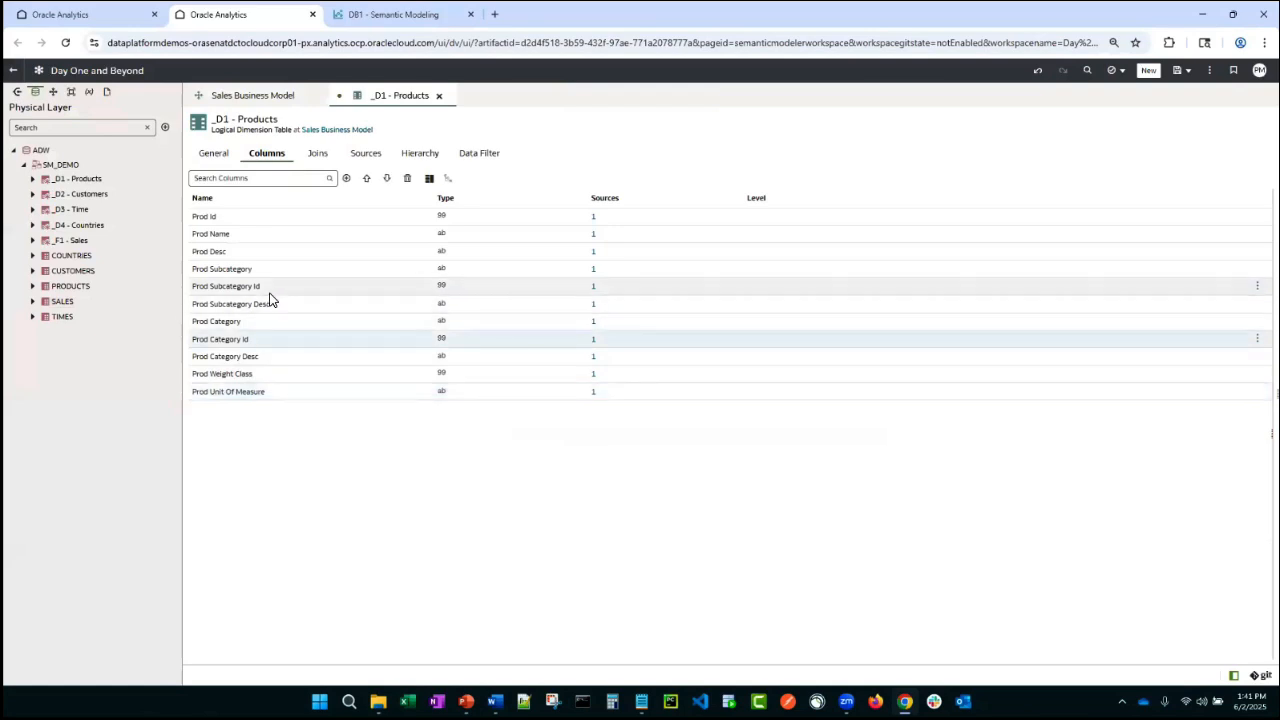
- Delete the Prod Subcategory Id and Prod Category Id columns from _D1 - Products and save the semantic model
left_click(408, 179)
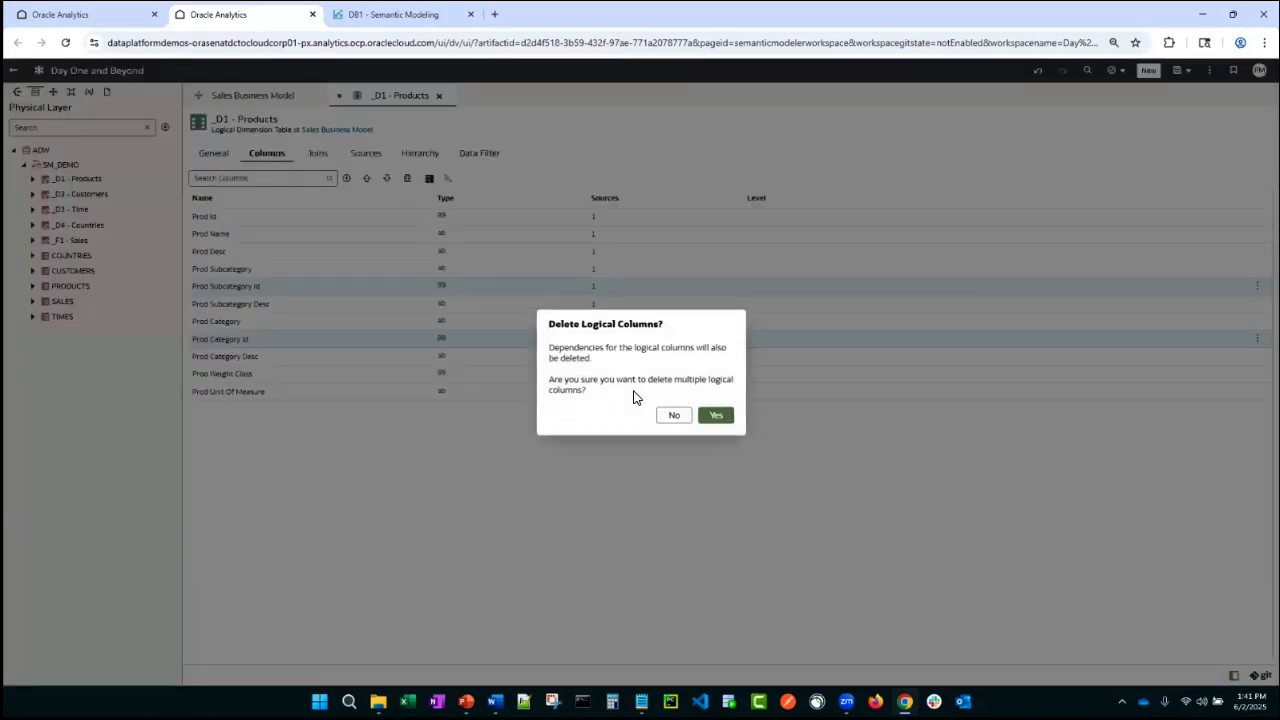
left_click(710, 418)
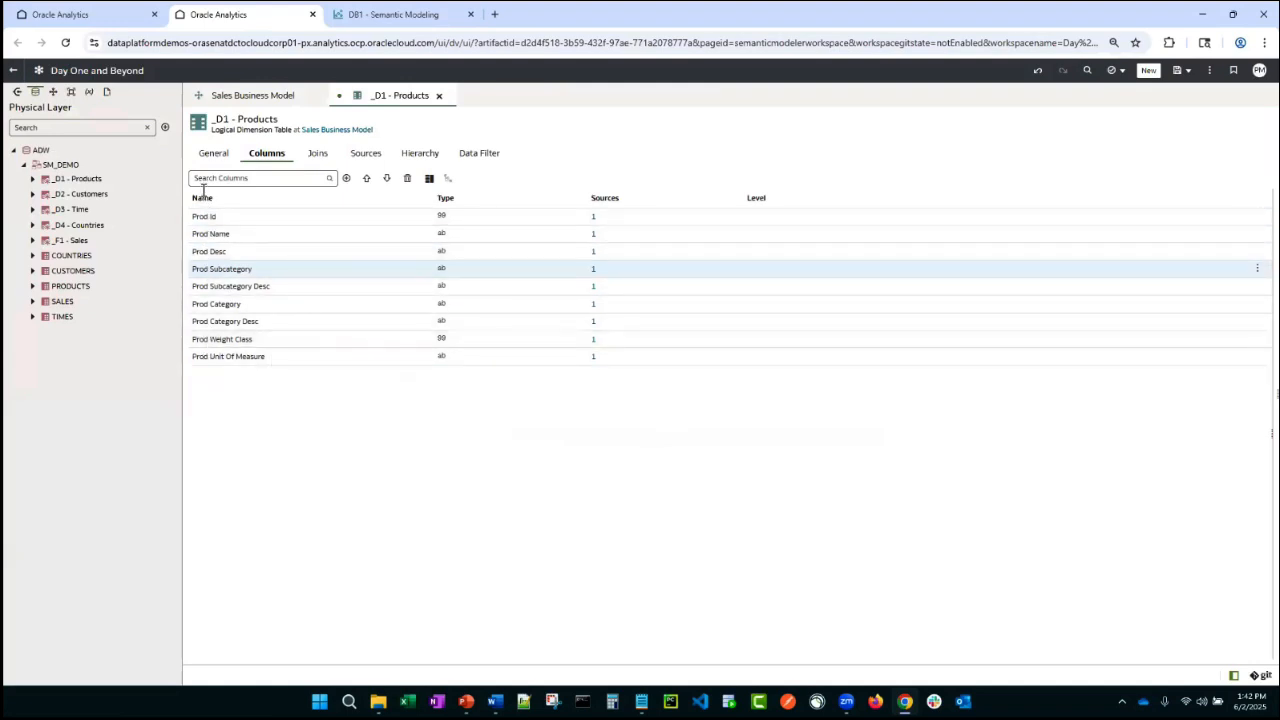
left_click(430, 181)
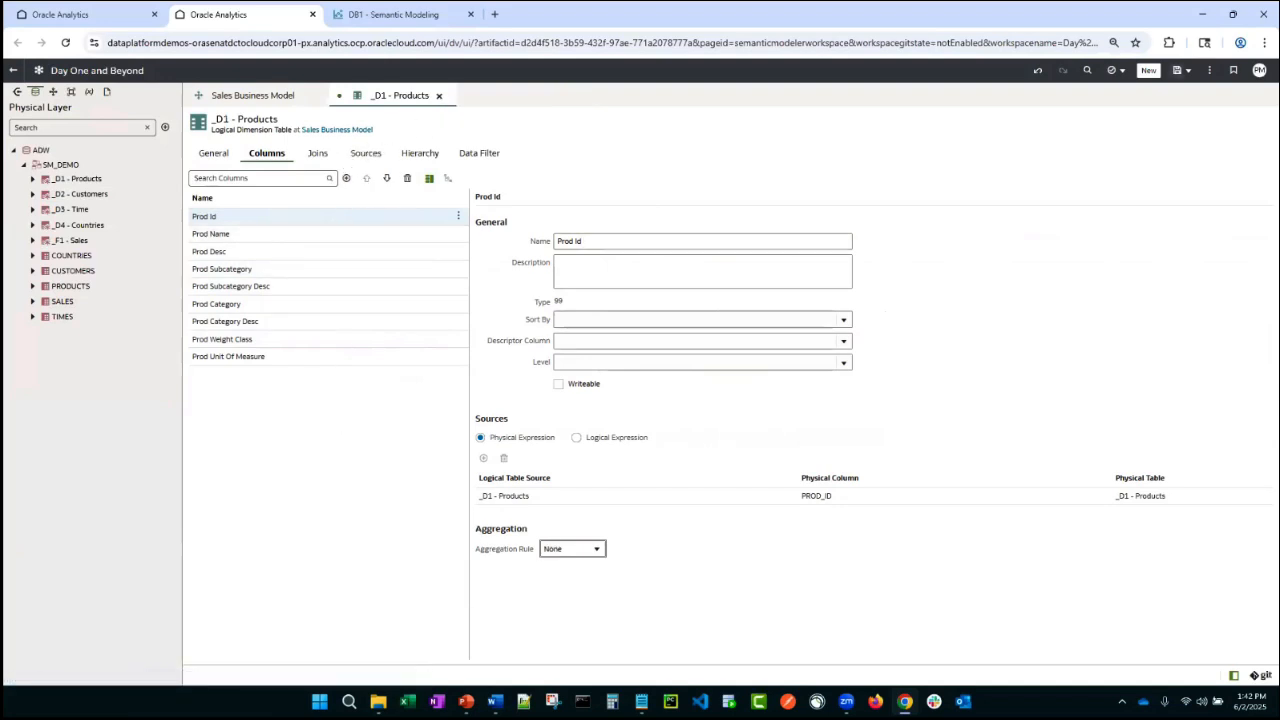
key("ctrl+s")
left_click(438, 95)
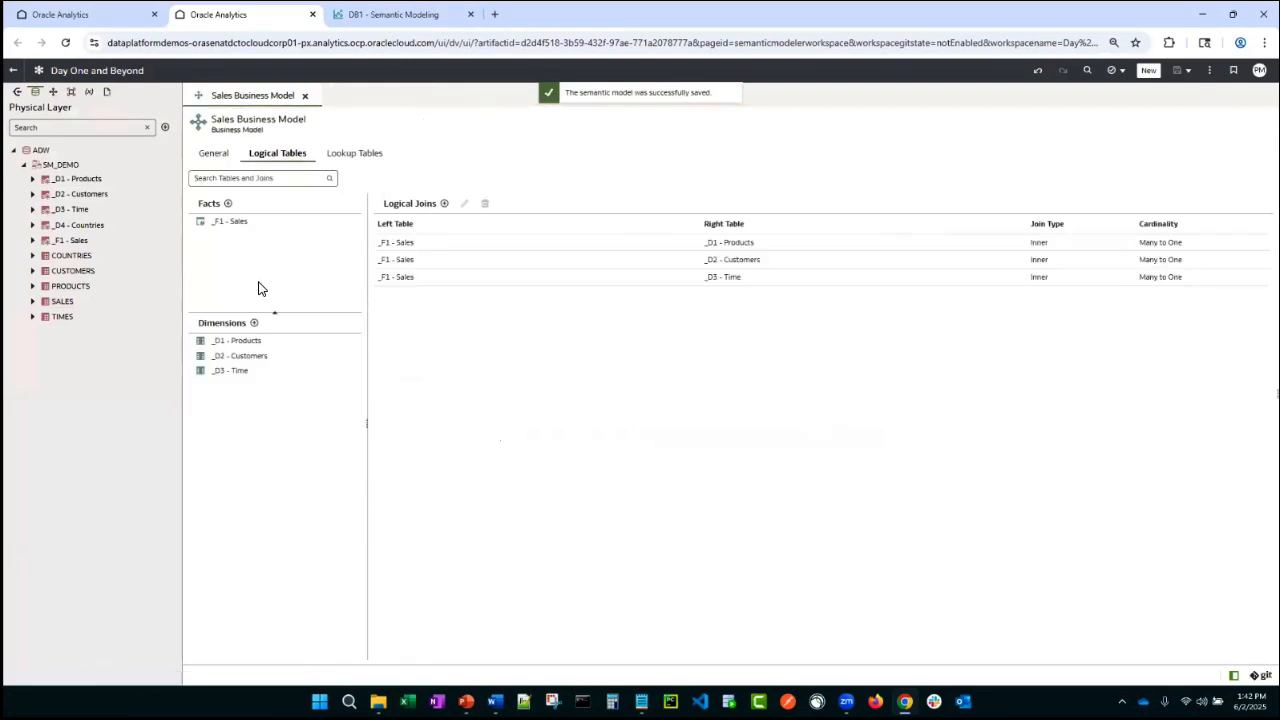
- Open the _F1 - Sales fact table and set the Quantity Sold column's aggregation rule to Sum
double_click(229, 222)
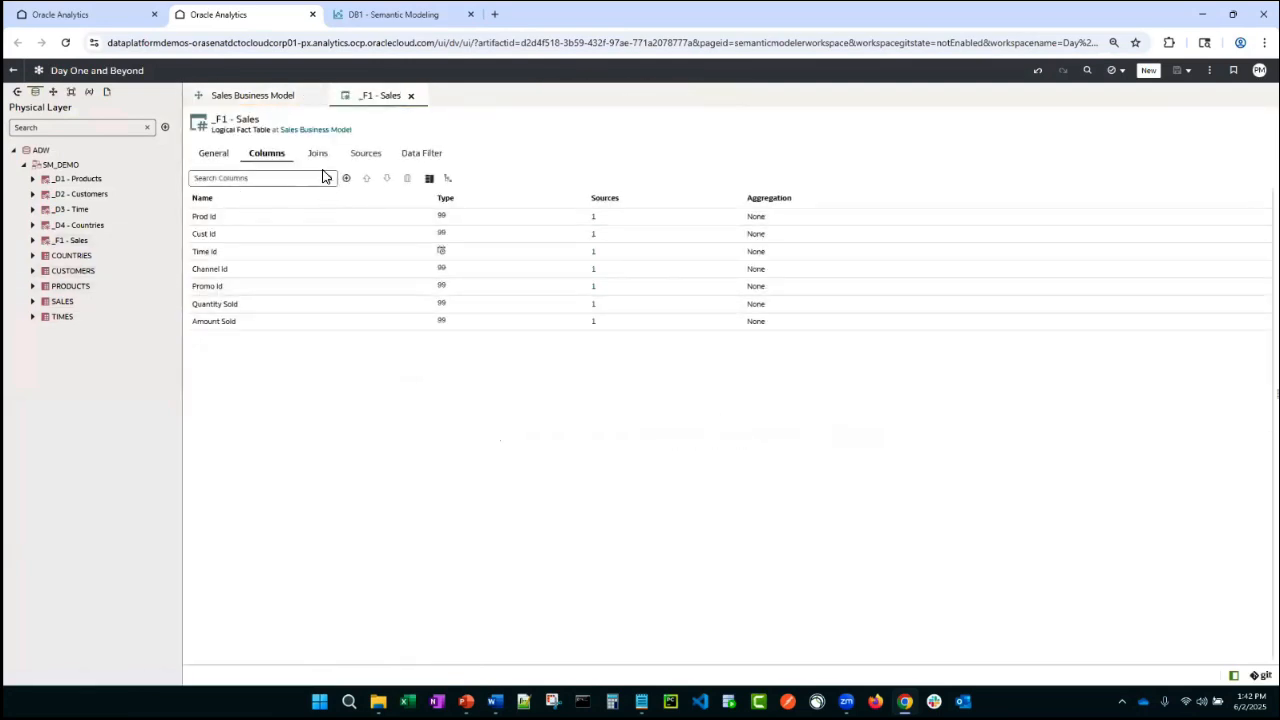
left_click(429, 178)
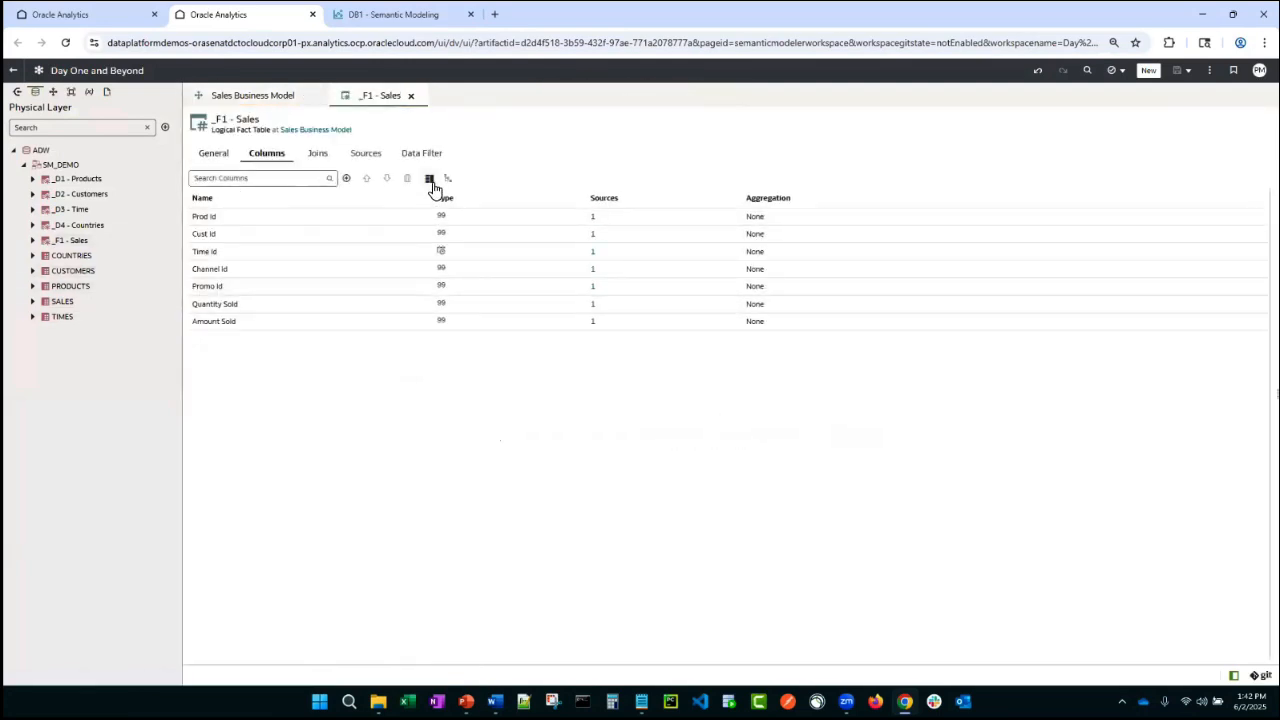
left_click(223, 308)
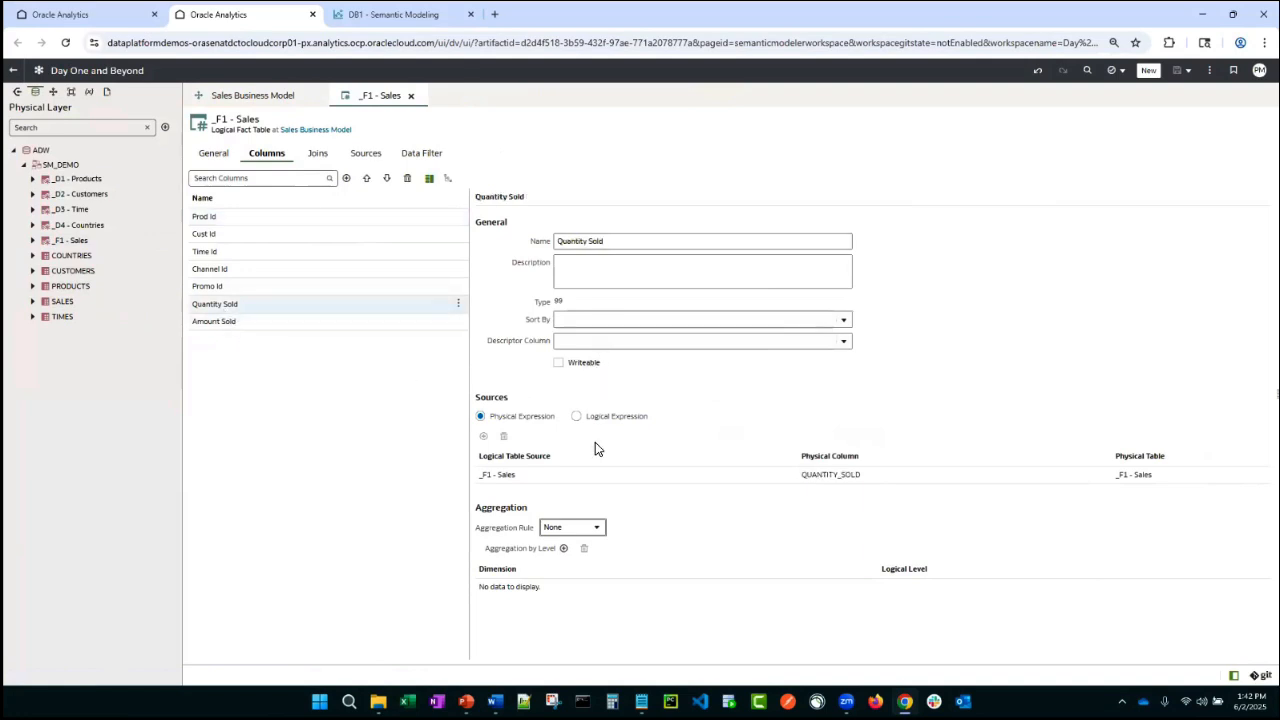
left_click(597, 530)
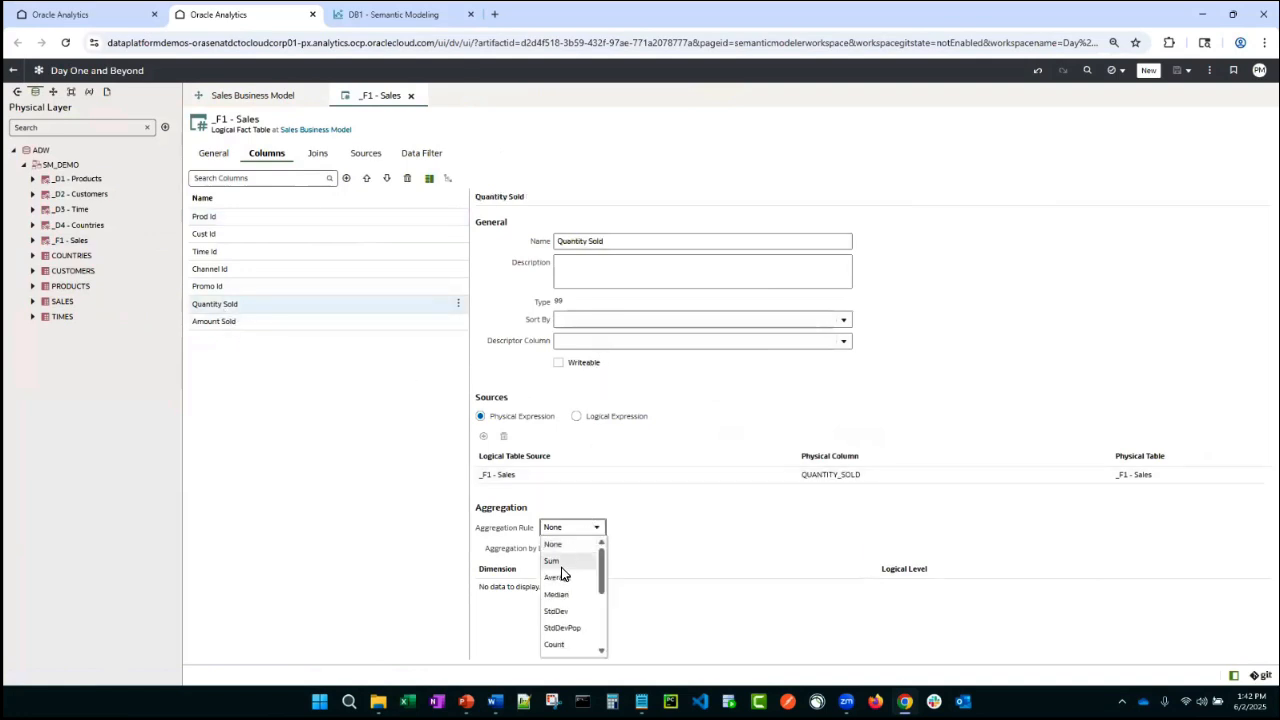
left_click(552, 561)
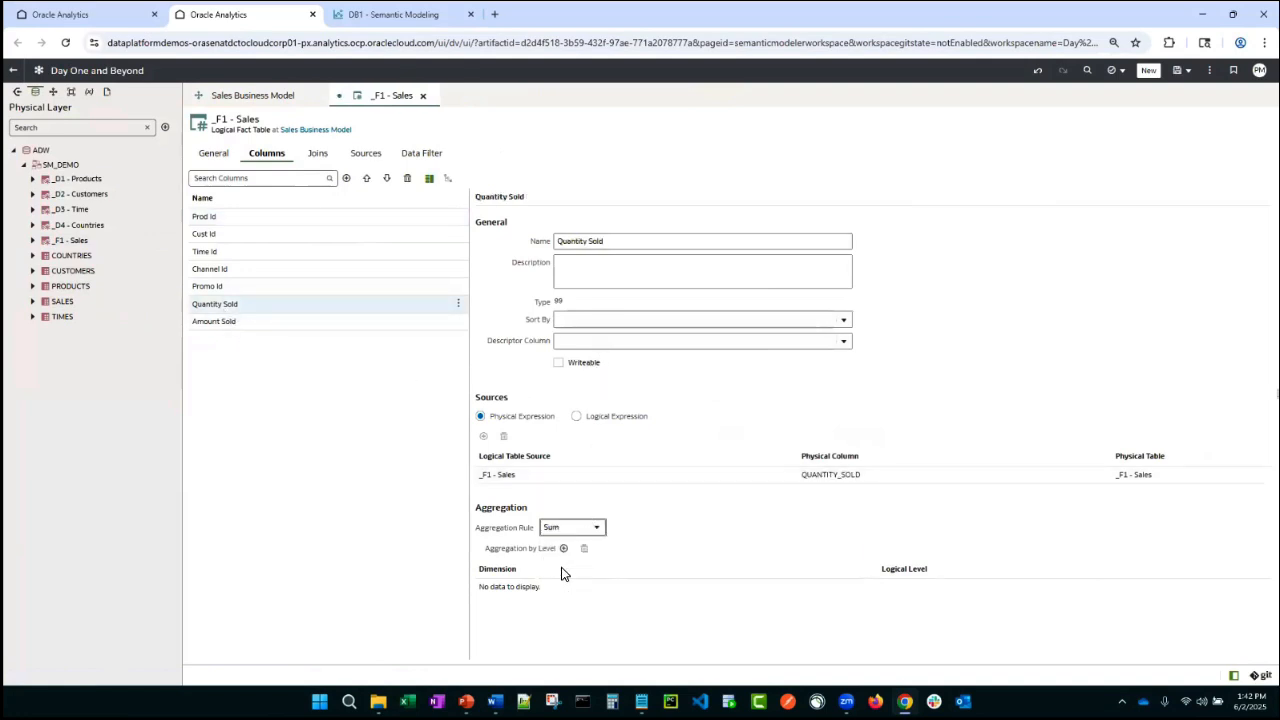
- Set the Amount Sold column's aggregation rule to Sum
left_click(53, 91)
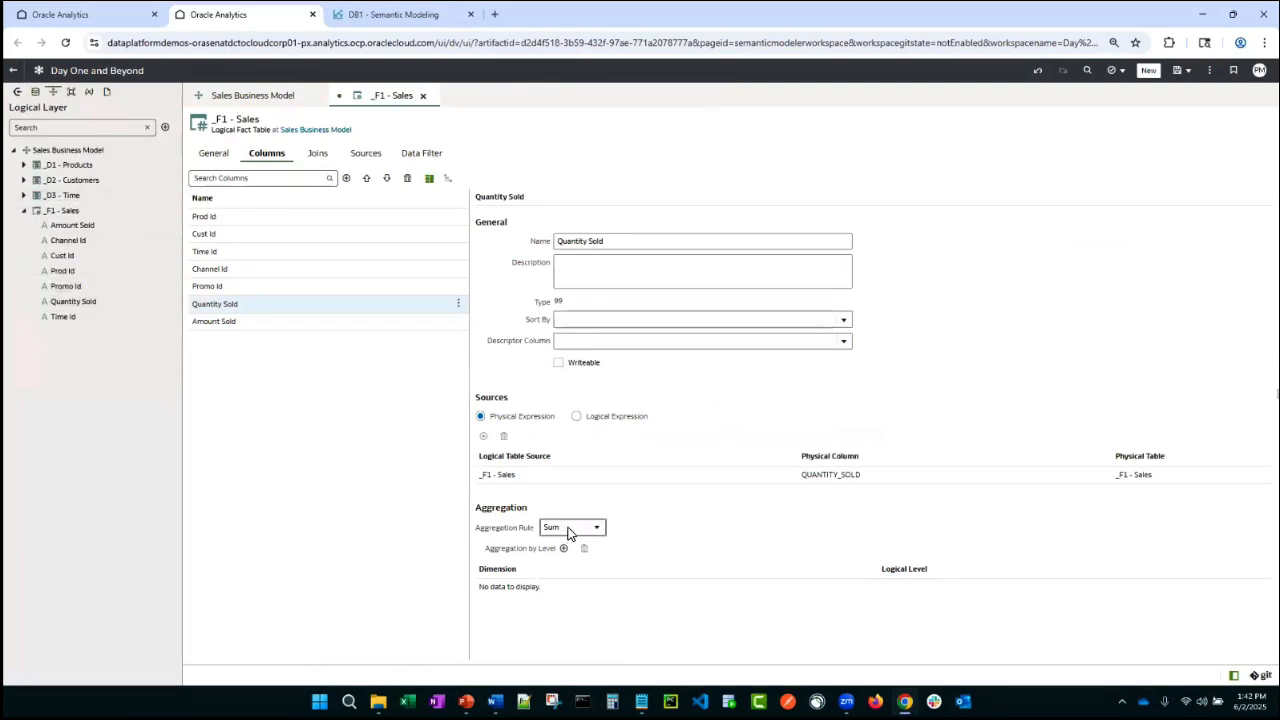
left_click(287, 320)
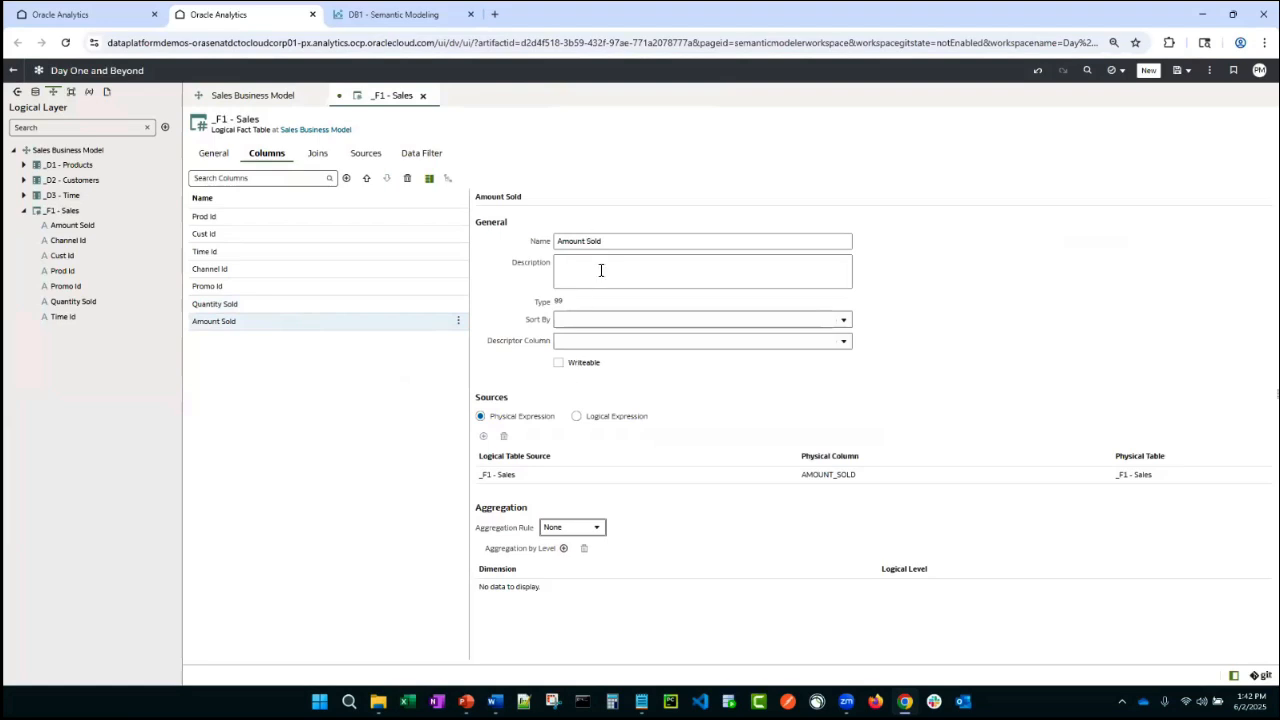
left_click(600, 527)
left_click(594, 546)
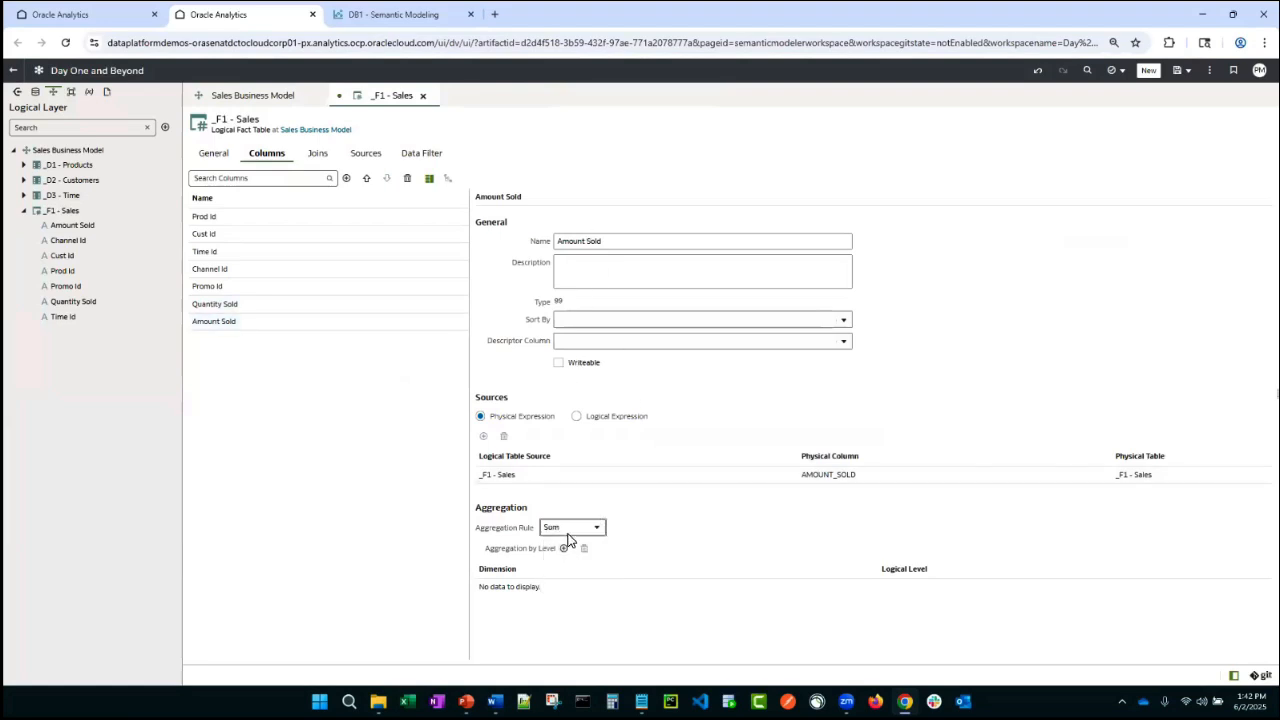
- Delete the Prod Id, Cust Id, Time Id, Channel Id and Promo Id columns from the fact table and save
left_click(247, 286)
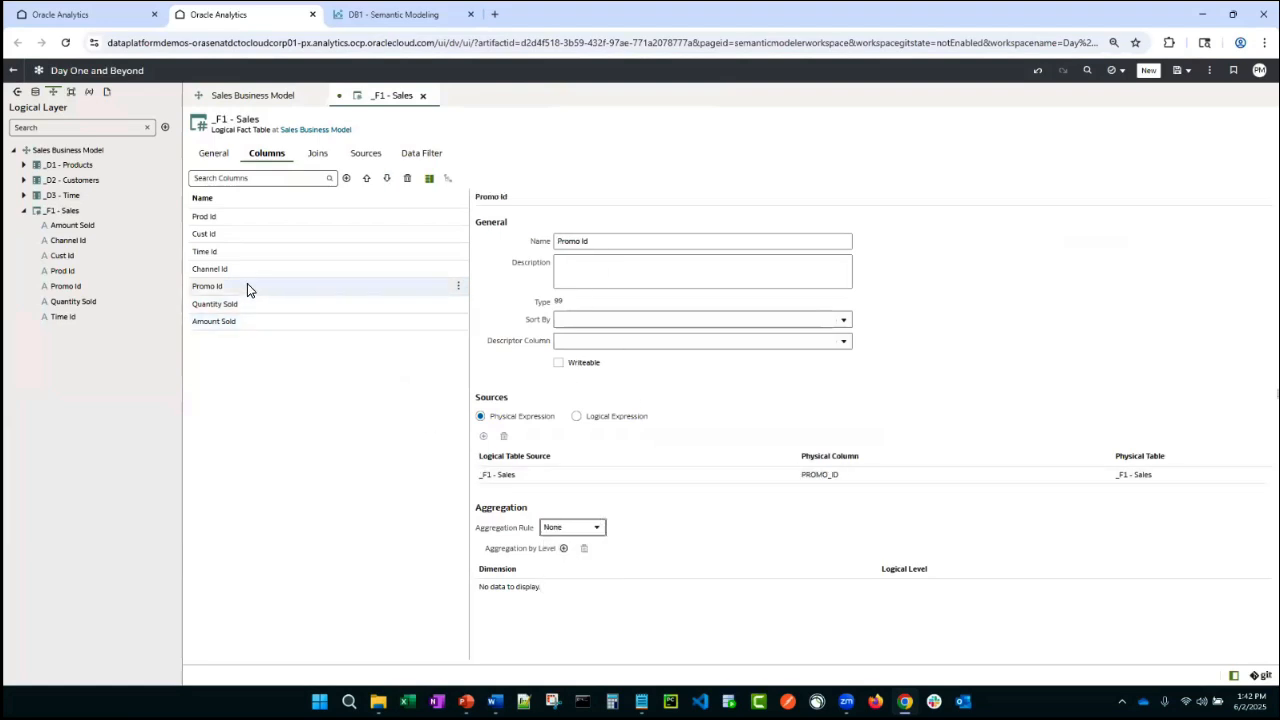
left_click(280, 223, "ctrl")
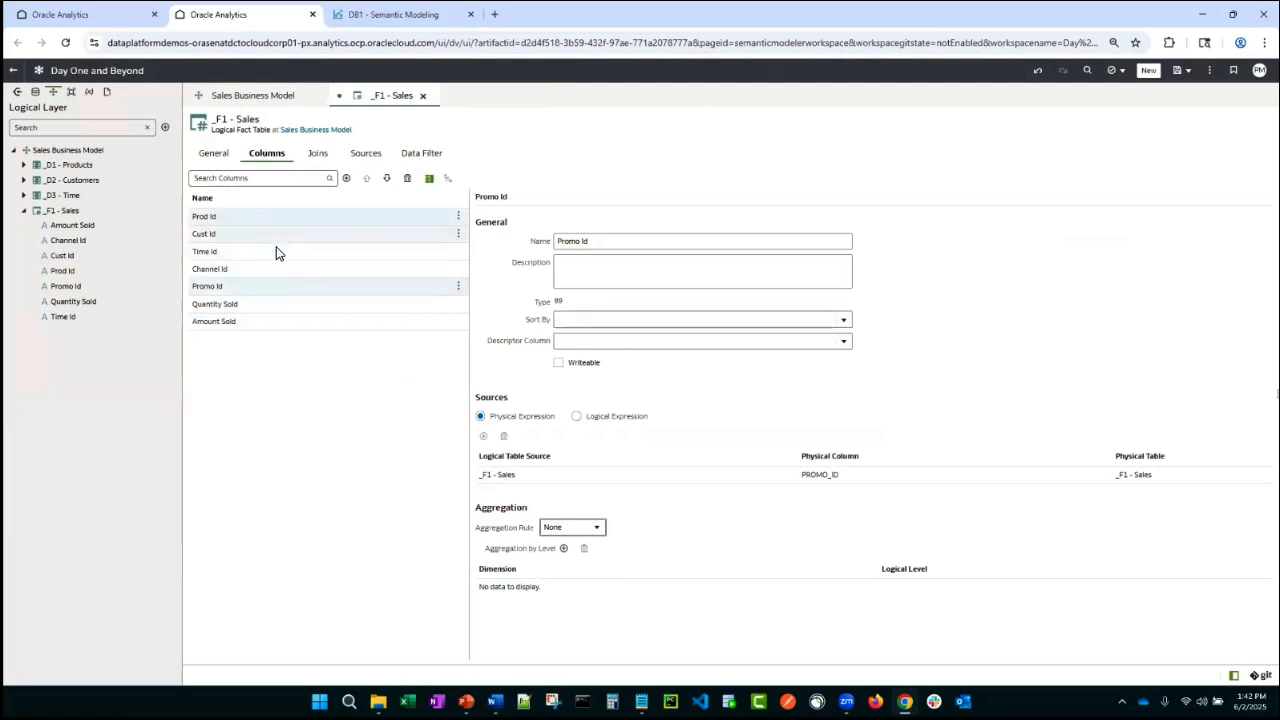
left_click(280, 232)
left_click(279, 253)
left_click_drag(269, 287, 284, 224)
left_click(404, 186)
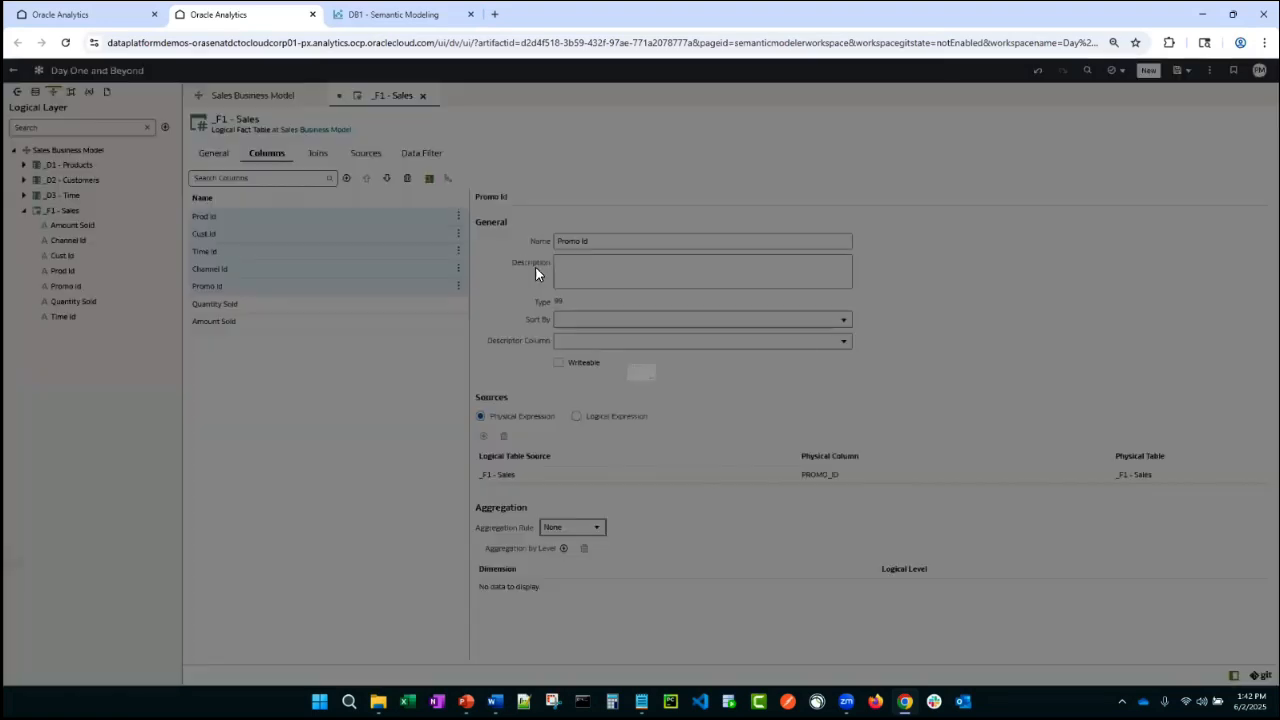
left_click(714, 413)
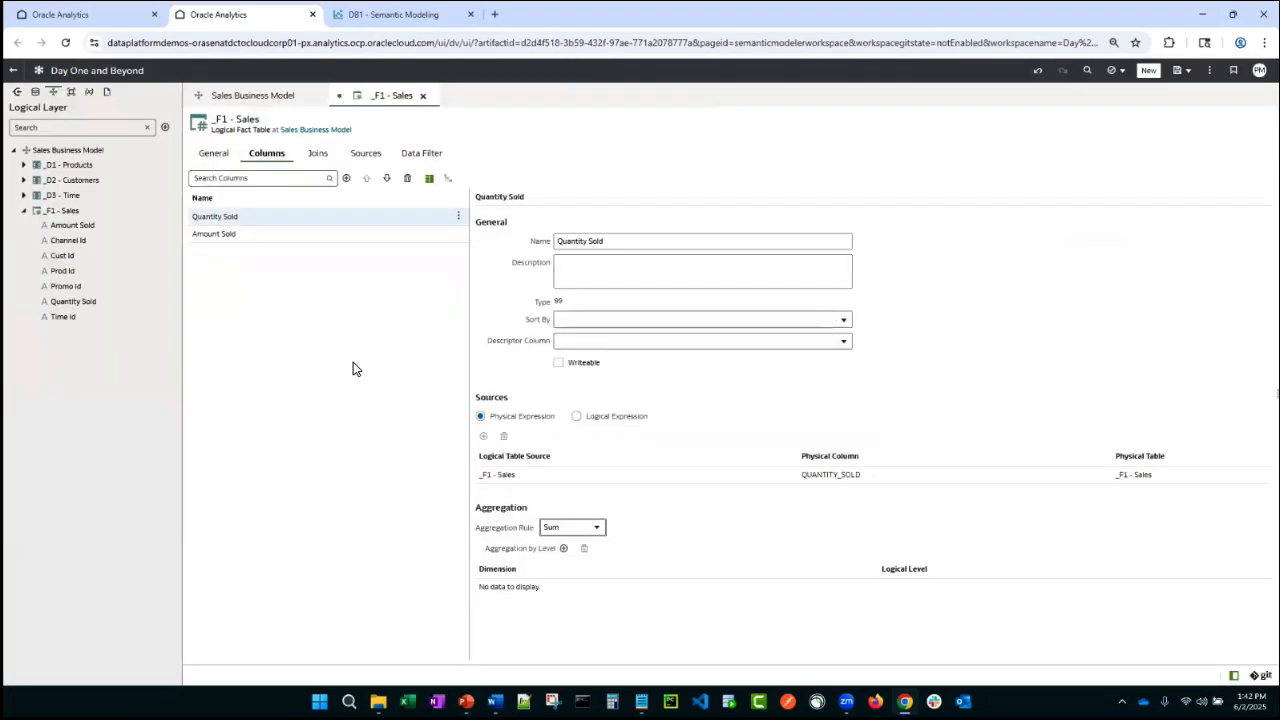
key("ctrl+s")
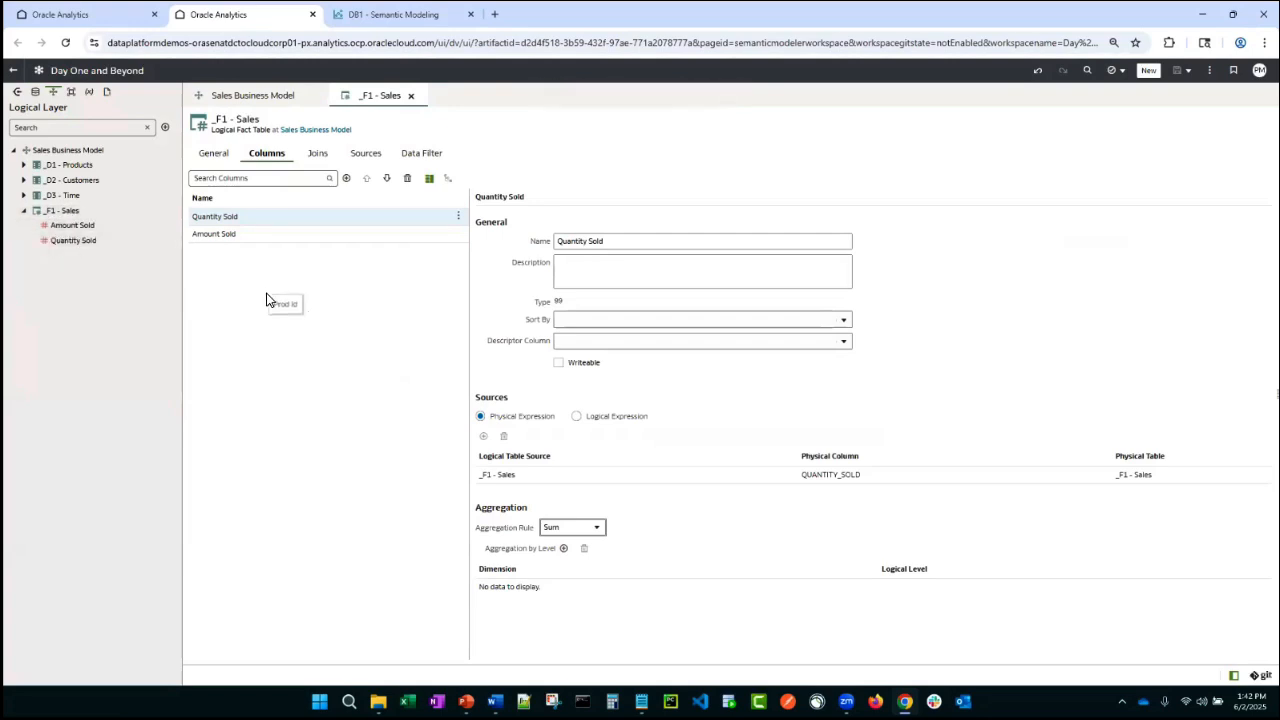
- Rename the _F1 - Sales logical table to Sales and save the model
left_click(215, 155)
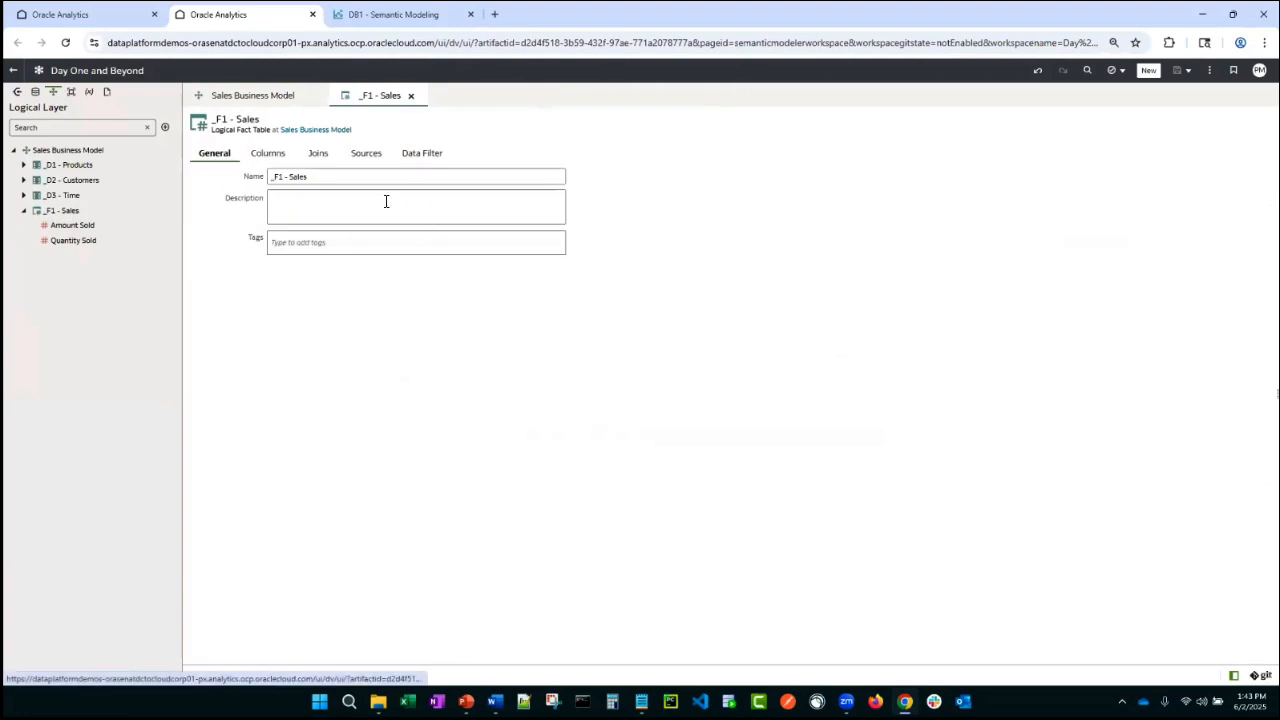
left_click_drag(309, 180, 228, 177)
type("Sales")
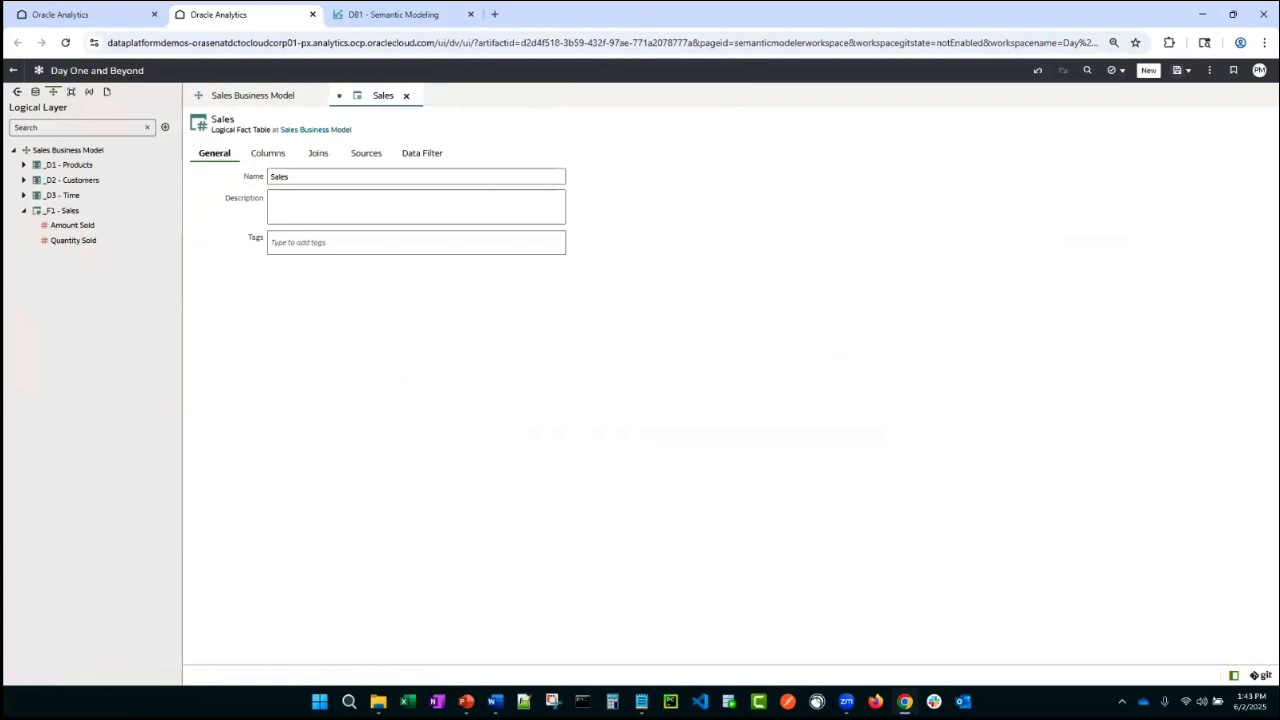
key("ctrl+s")
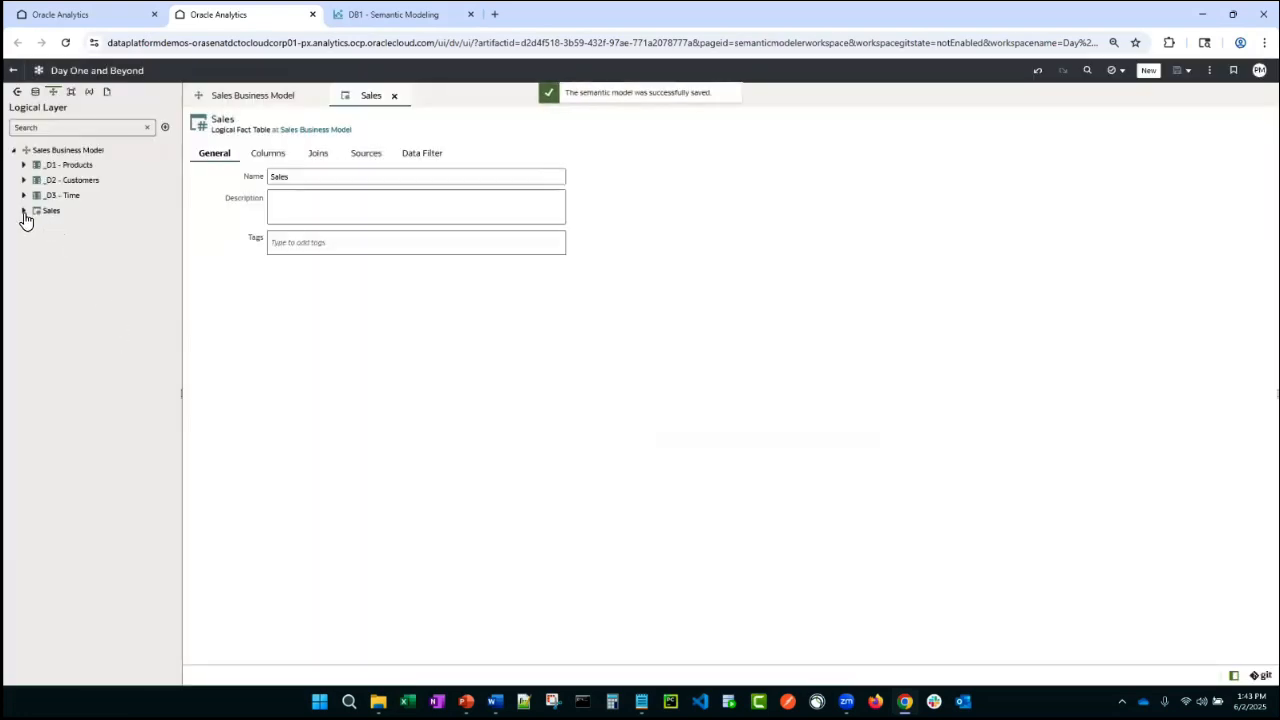
- Create a new logical column in the Sales fact table
left_click(24, 211)
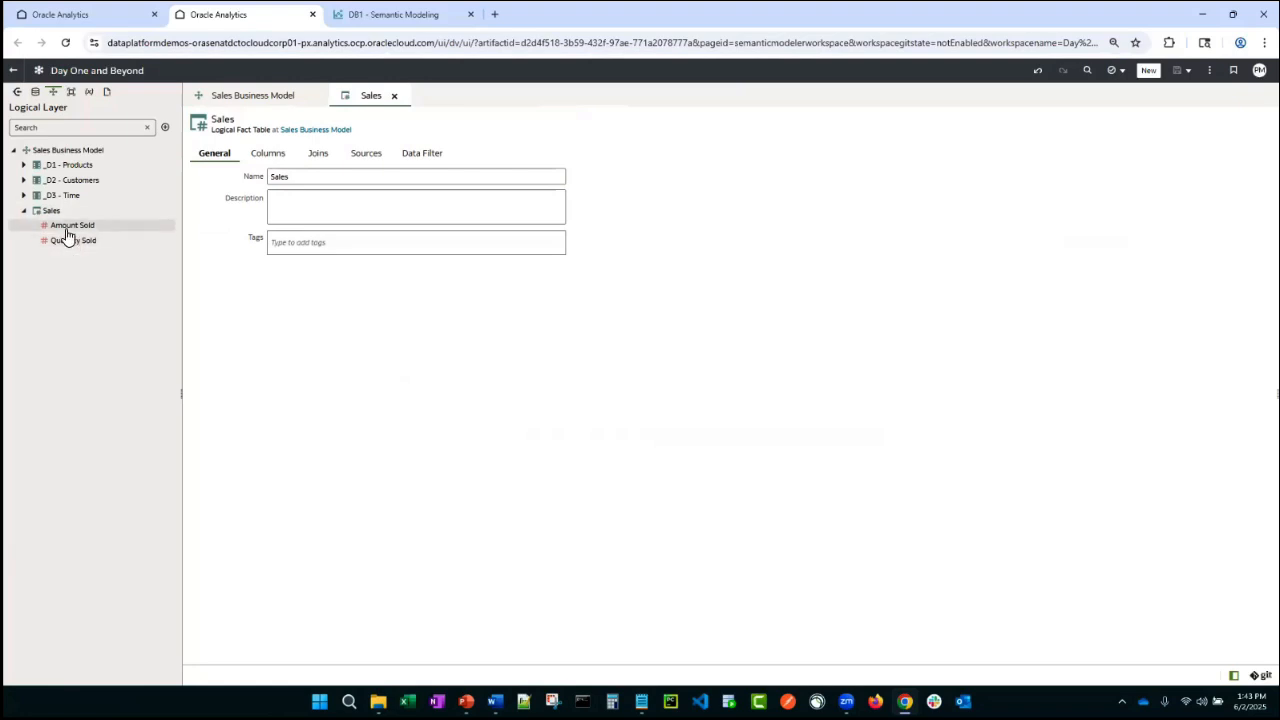
left_click(63, 225)
left_click(55, 212)
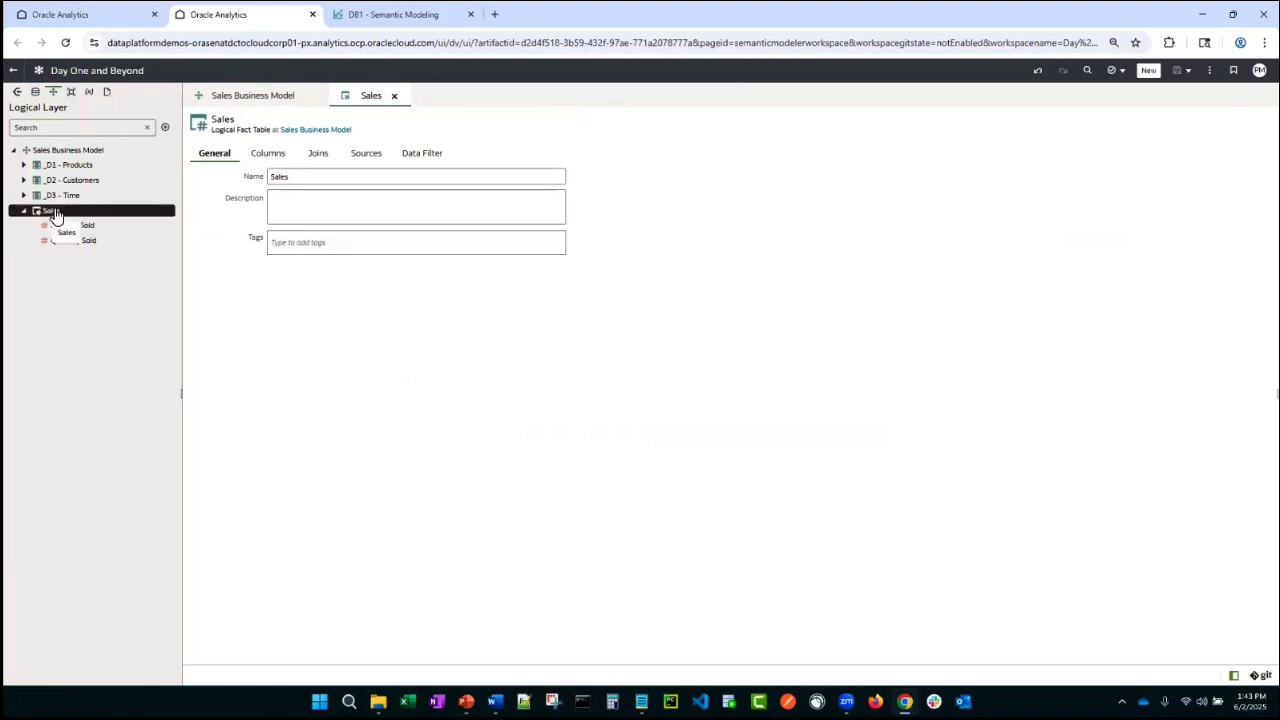
left_click(262, 158)
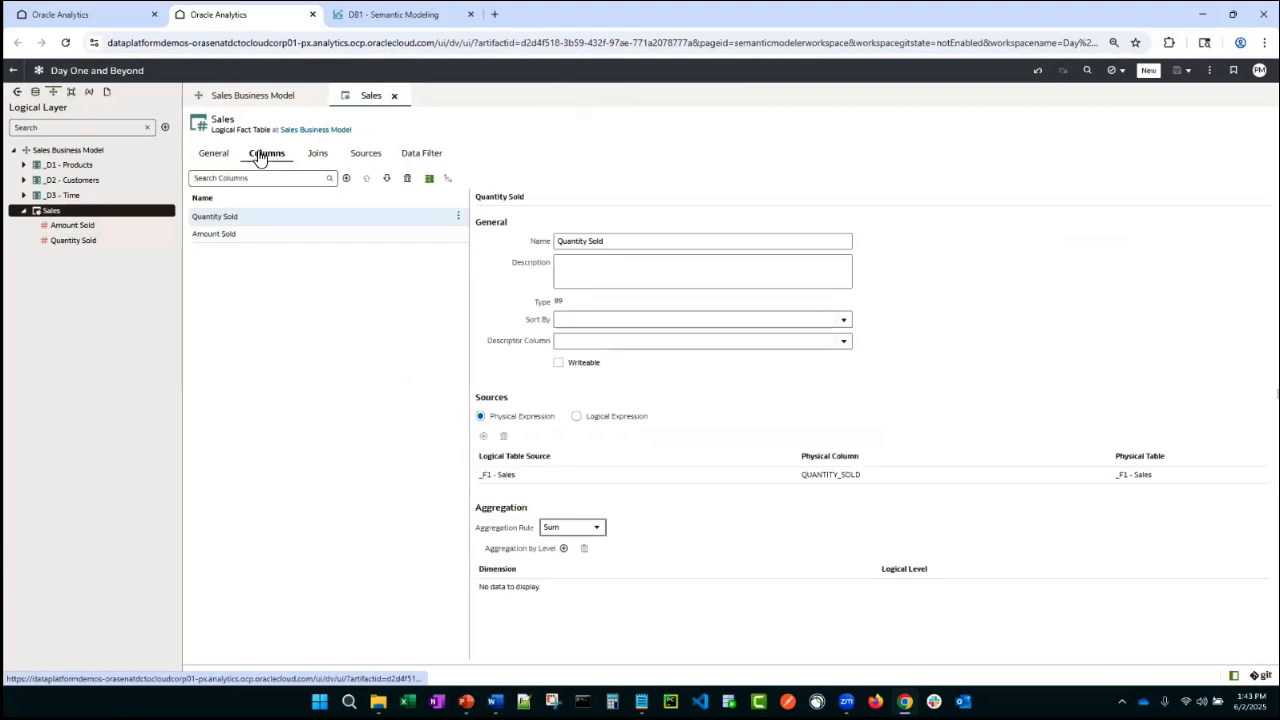
left_click(347, 178)
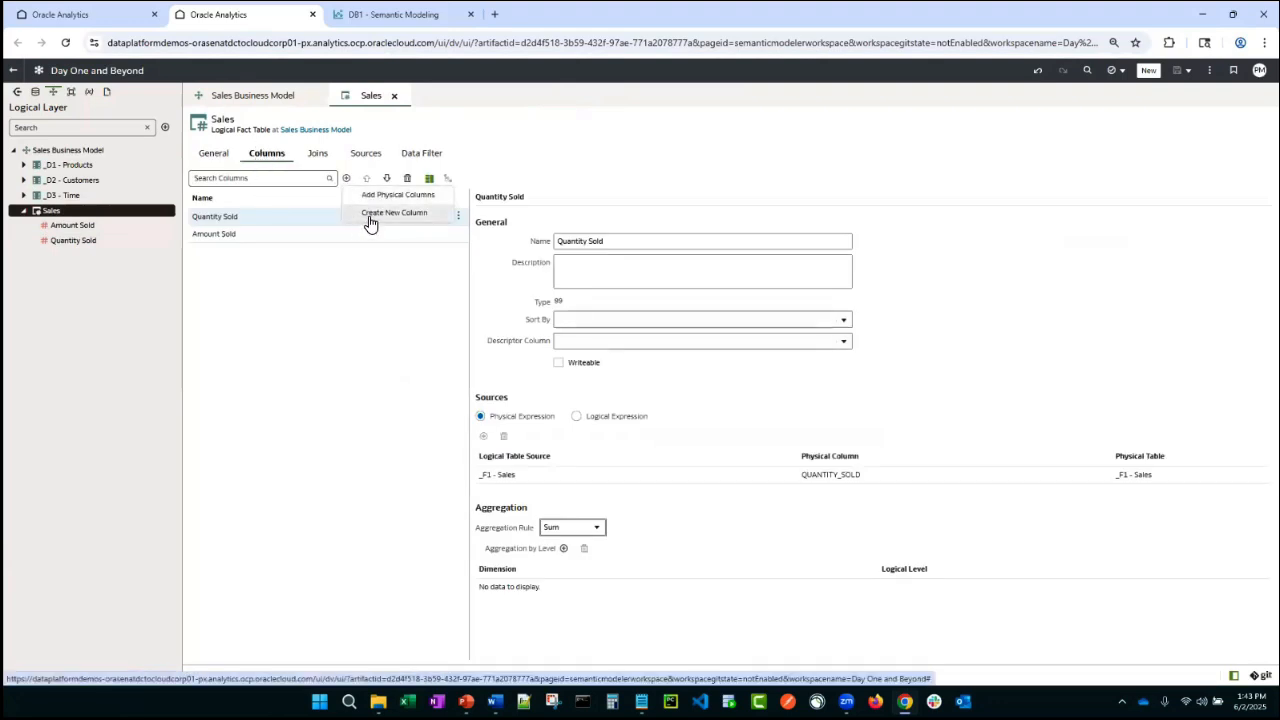
left_click(369, 213)
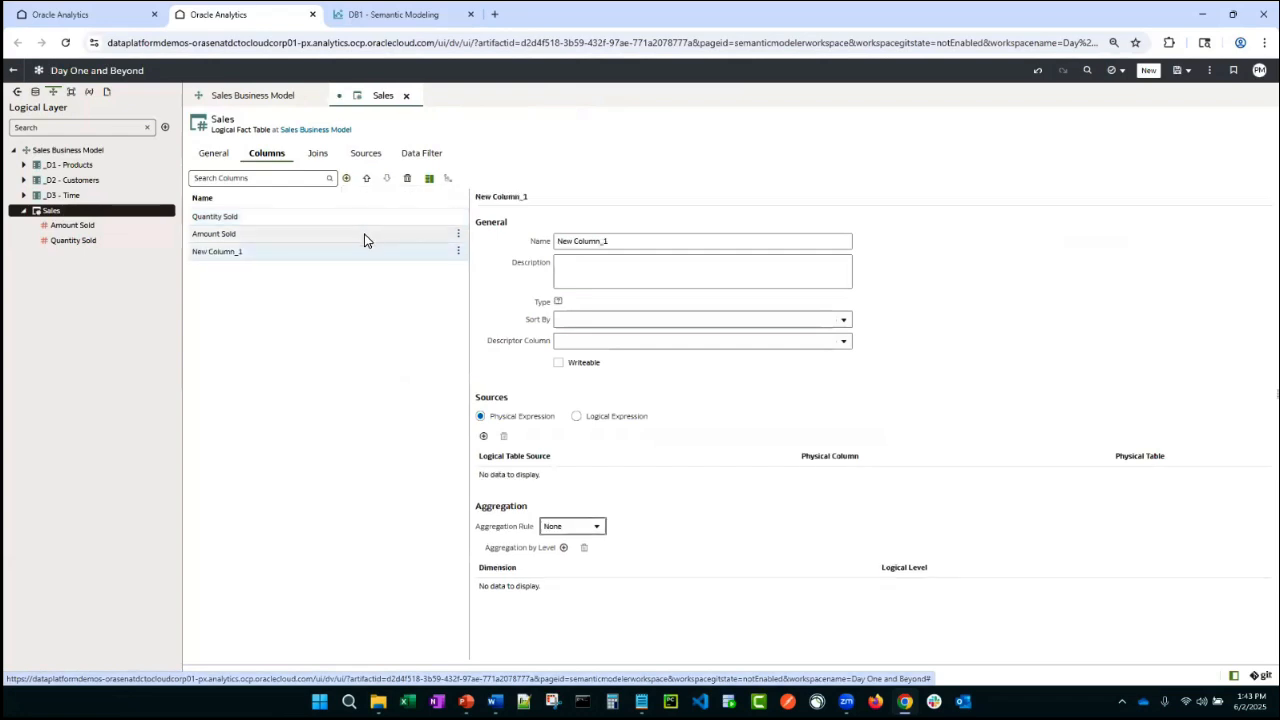
- Rename the new column to New Calc and switch its source to a logical expression
left_click_drag(604, 240, 508, 221)
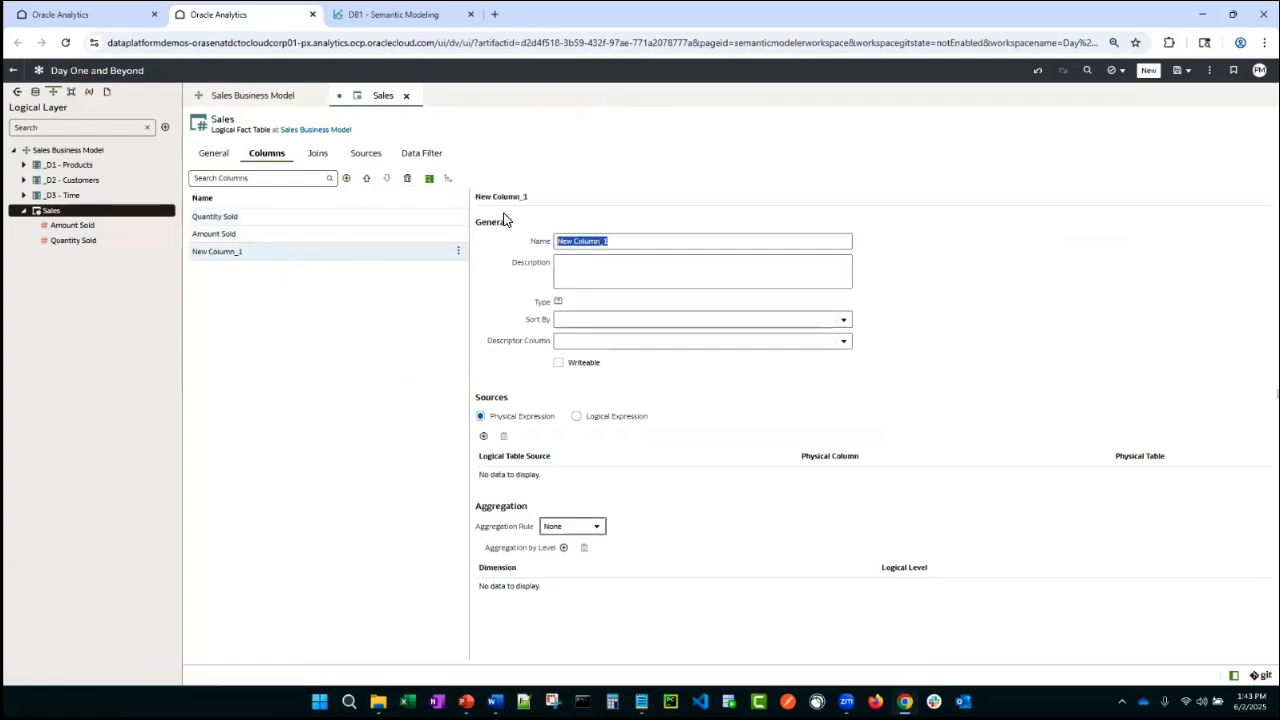
type("New")
type(" Cla")
left_click(578, 417)
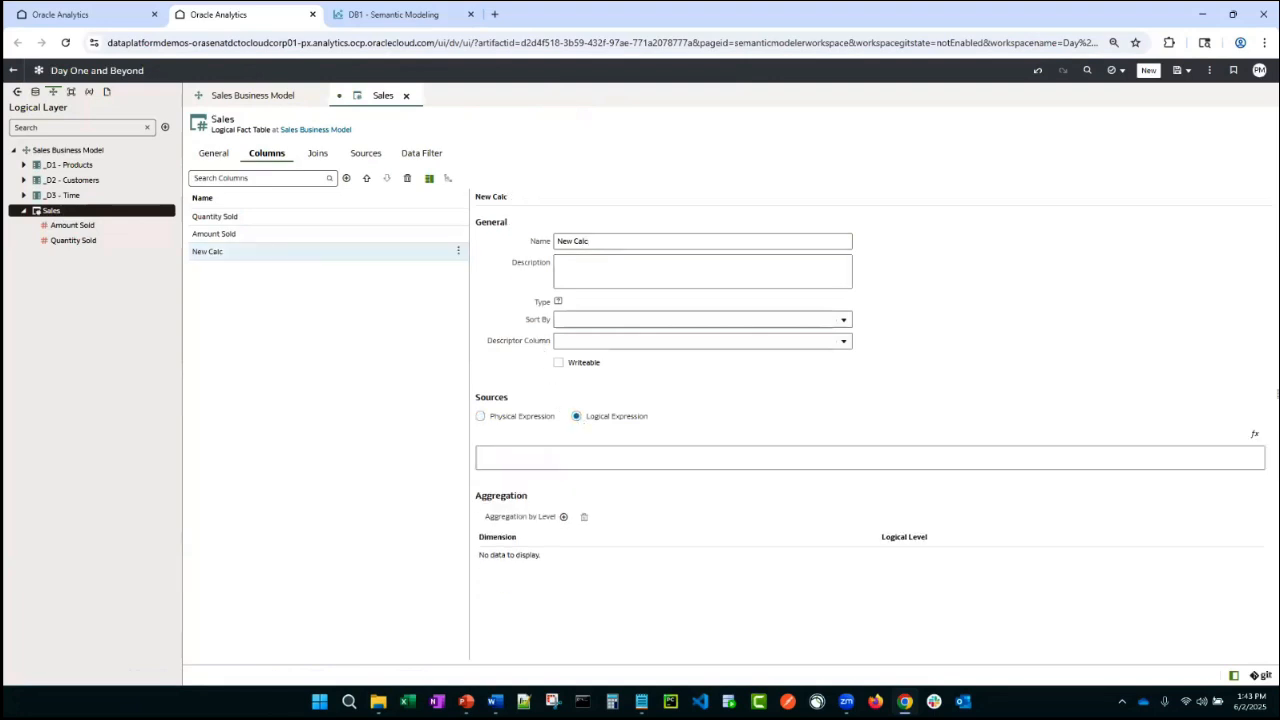
- Define New Calc's expression as Amount Sold / Quantity Sold, validate and save it, then save the model
left_click(1254, 434)
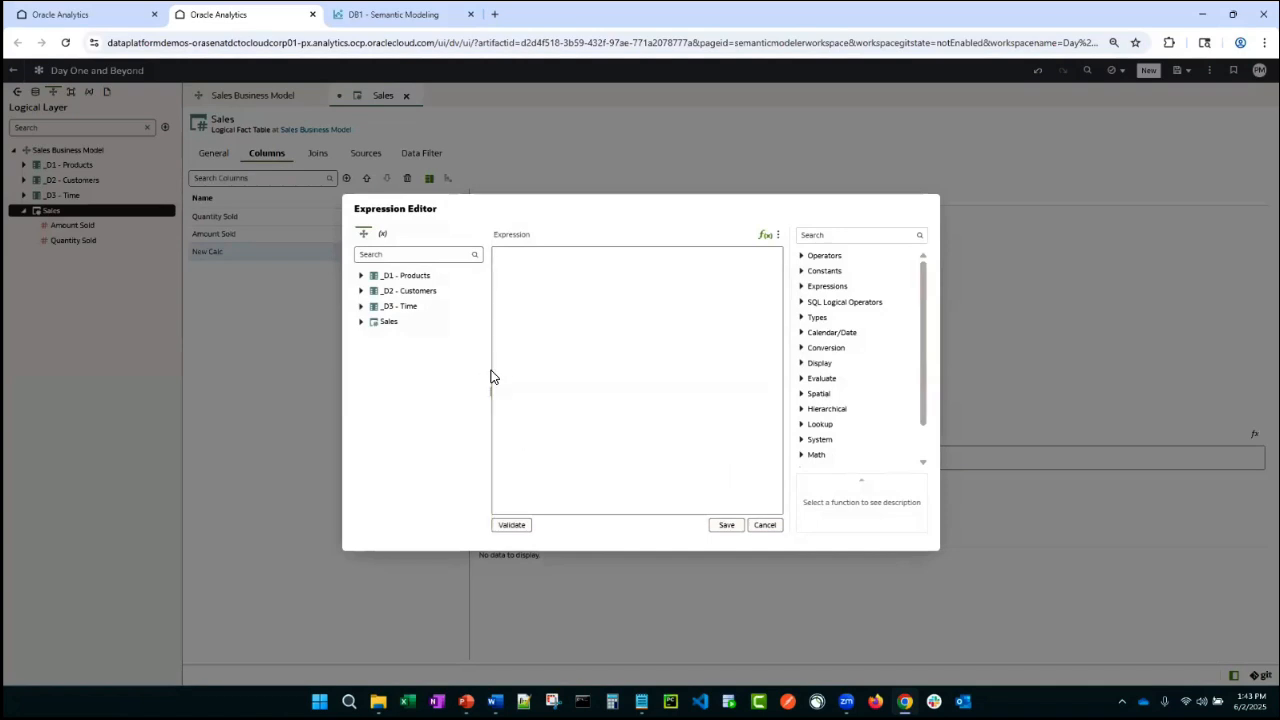
left_click(361, 321)
left_click_drag(405, 338, 520, 311)
type("/")
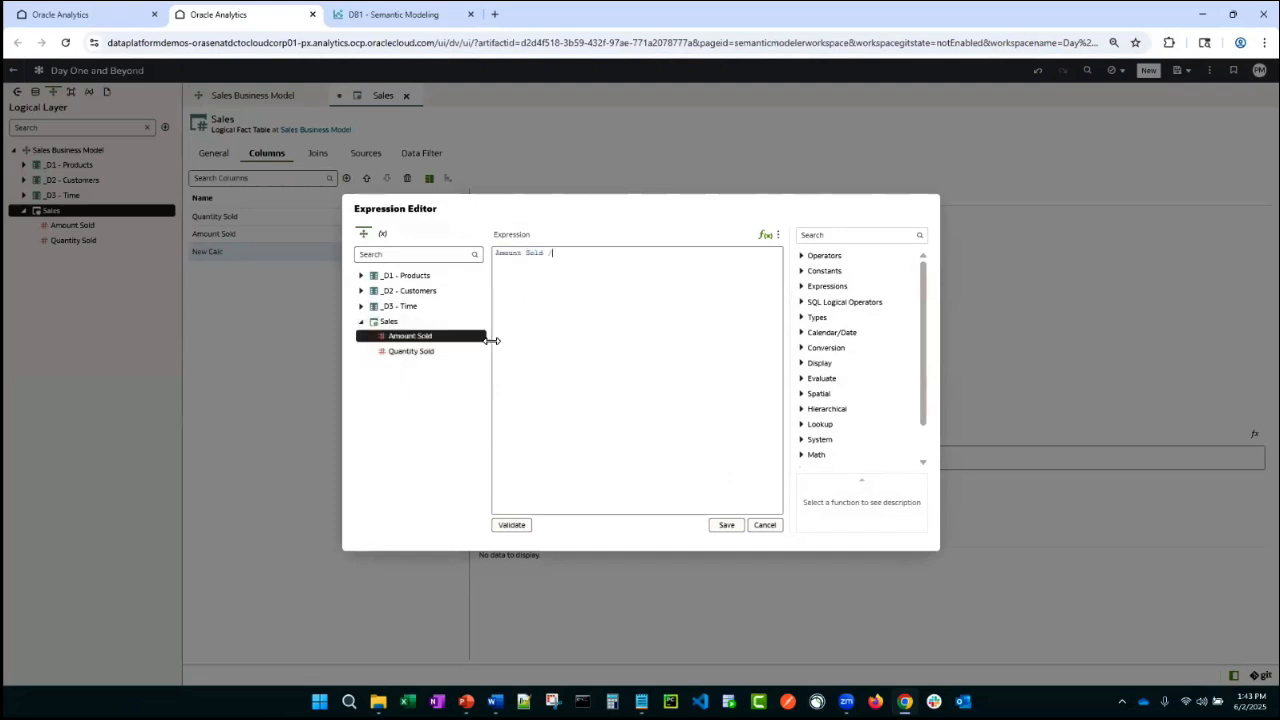
left_click_drag(417, 351, 558, 322)
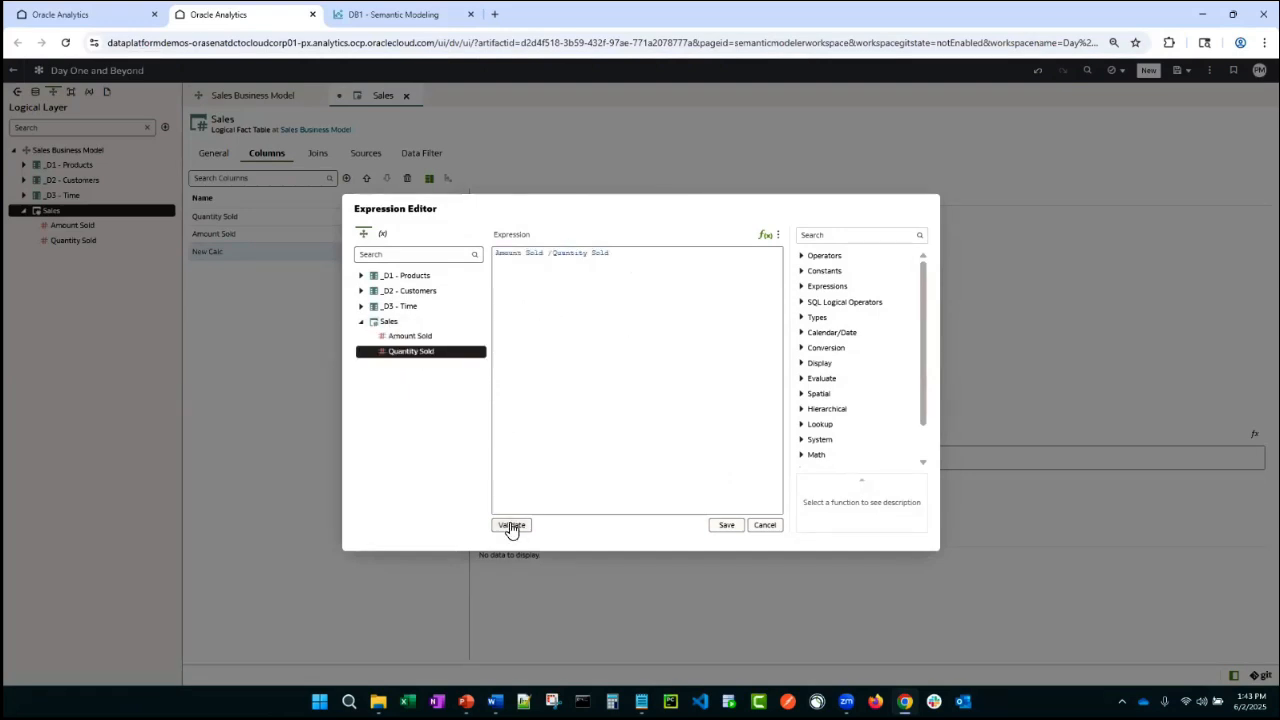
left_click(511, 526)
left_click(386, 237)
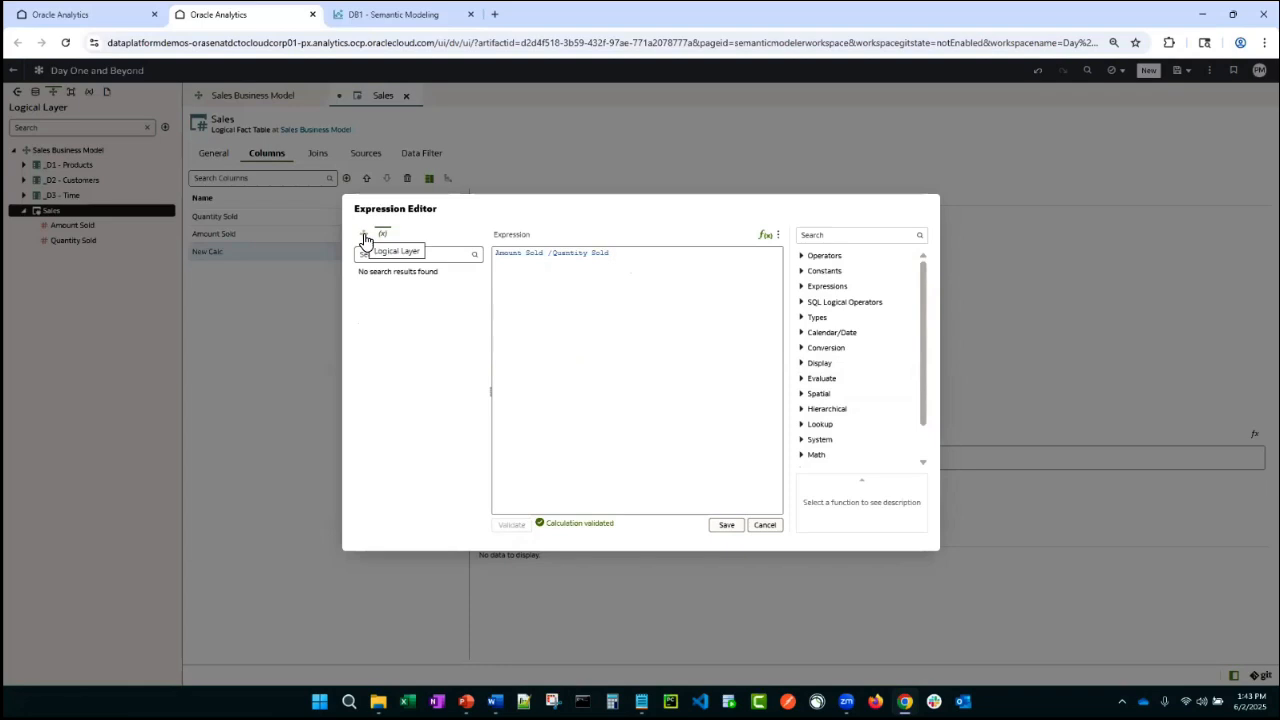
left_click(365, 237)
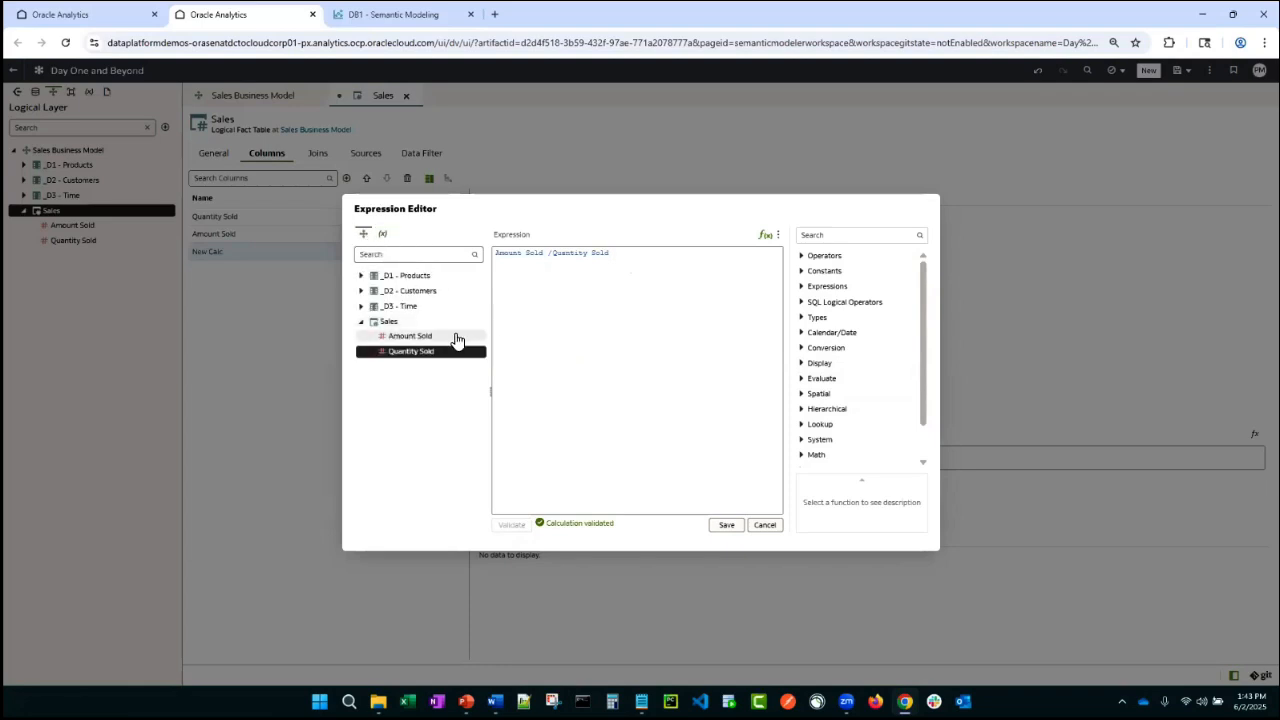
left_click(727, 525)
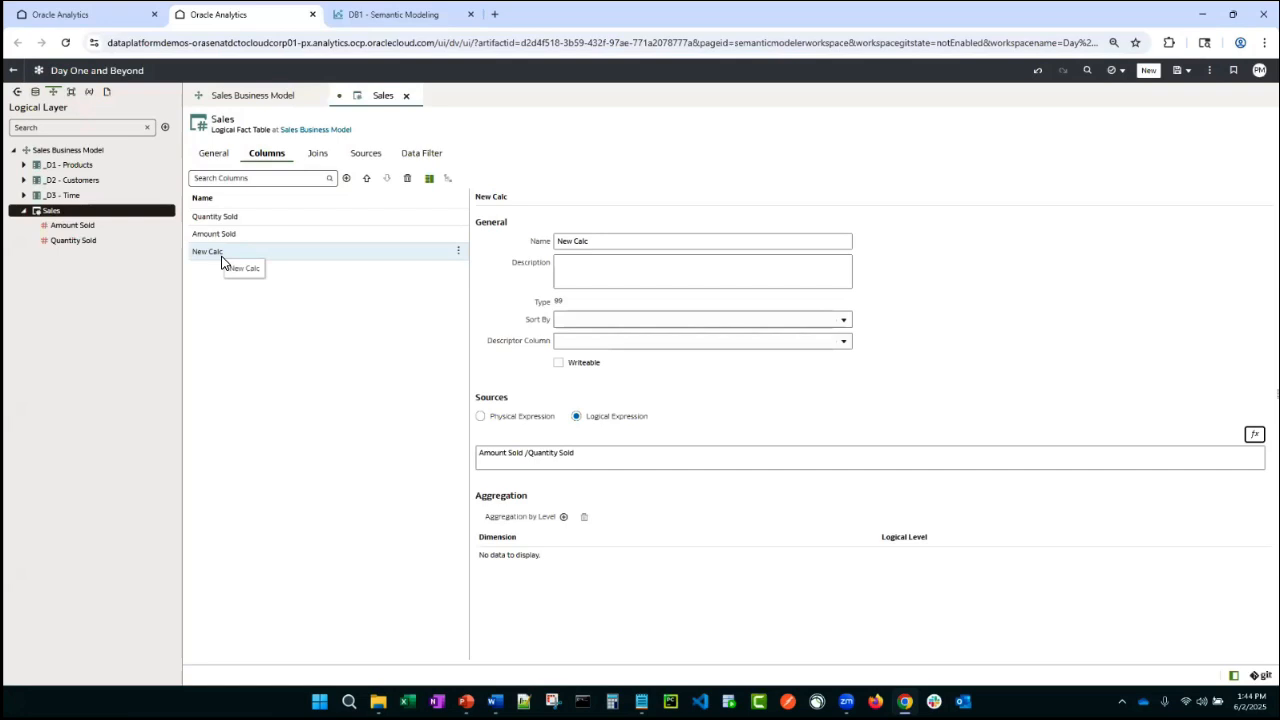
key("ctrl+s")
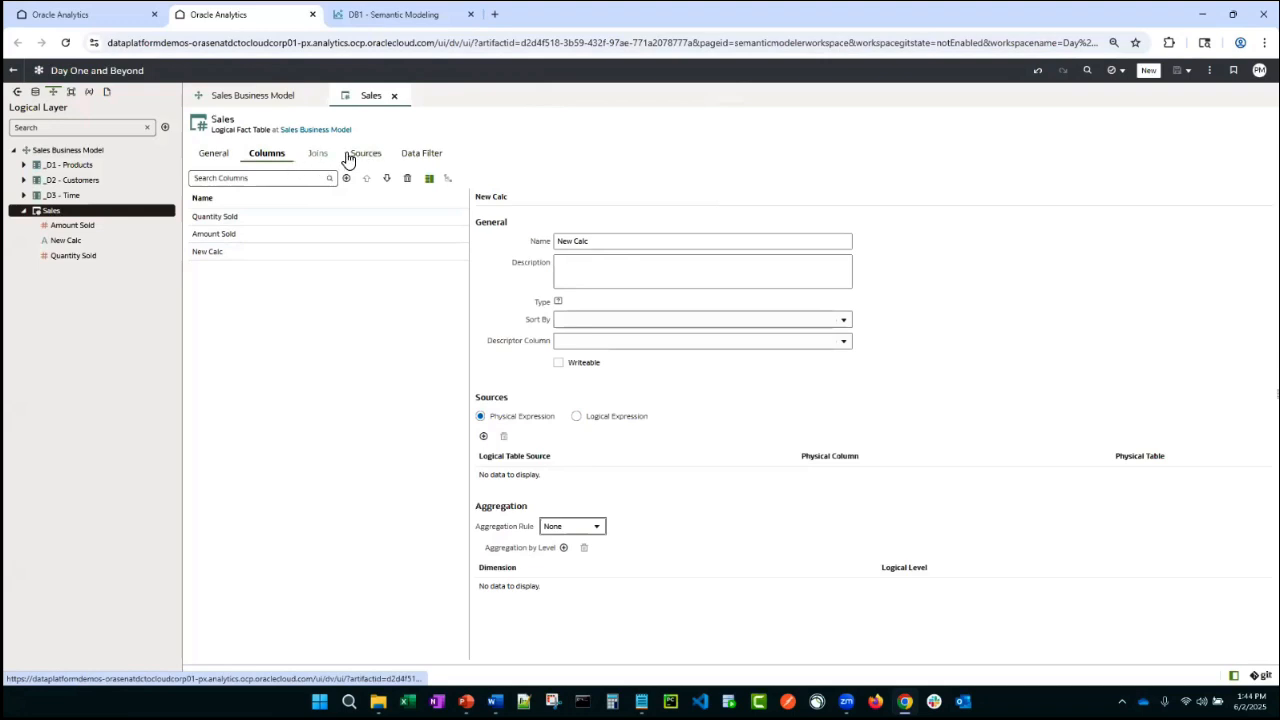
- Open the _D1 - Products dimension and add a Level-Based hierarchy named Products (H)
double_click(62, 165)
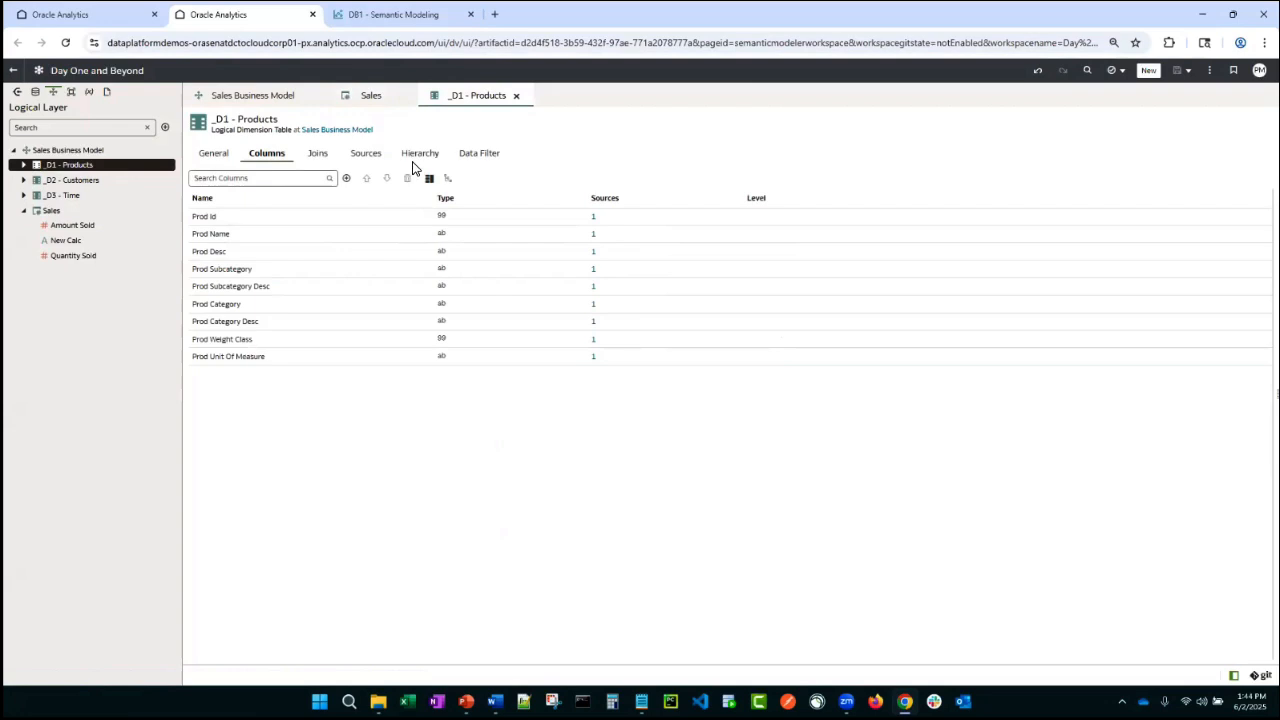
left_click(419, 156)
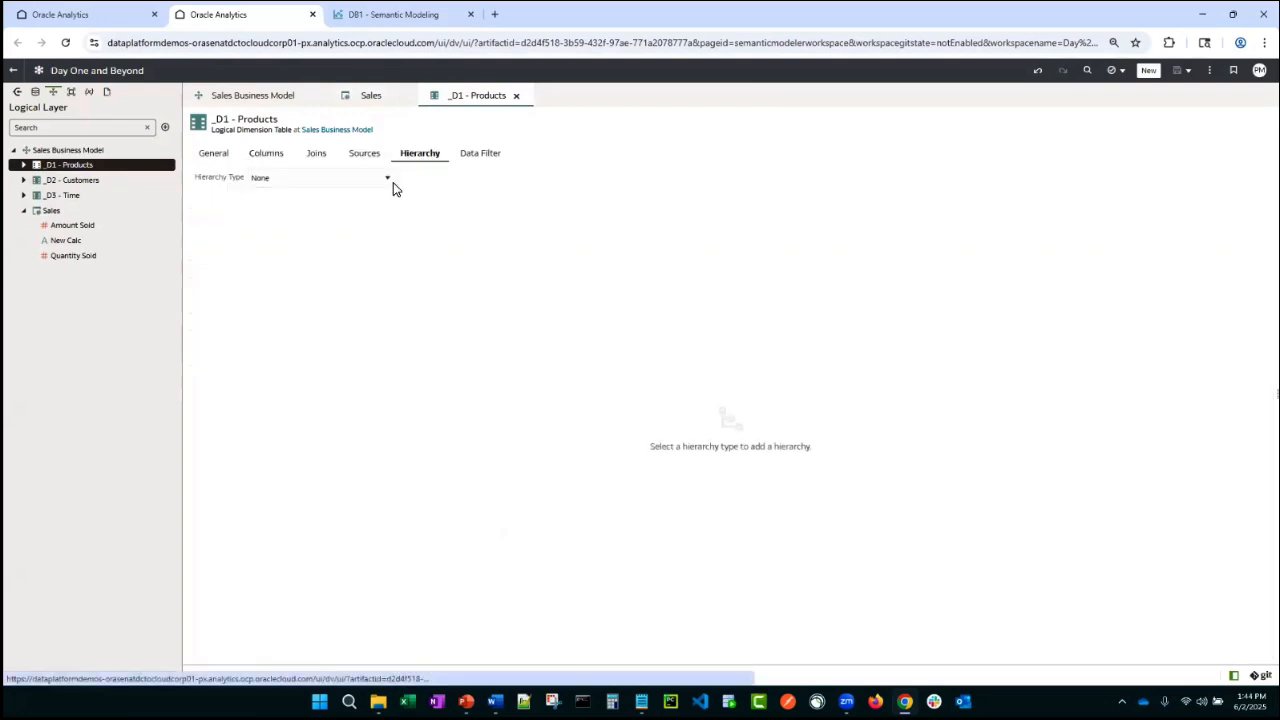
left_click(393, 183)
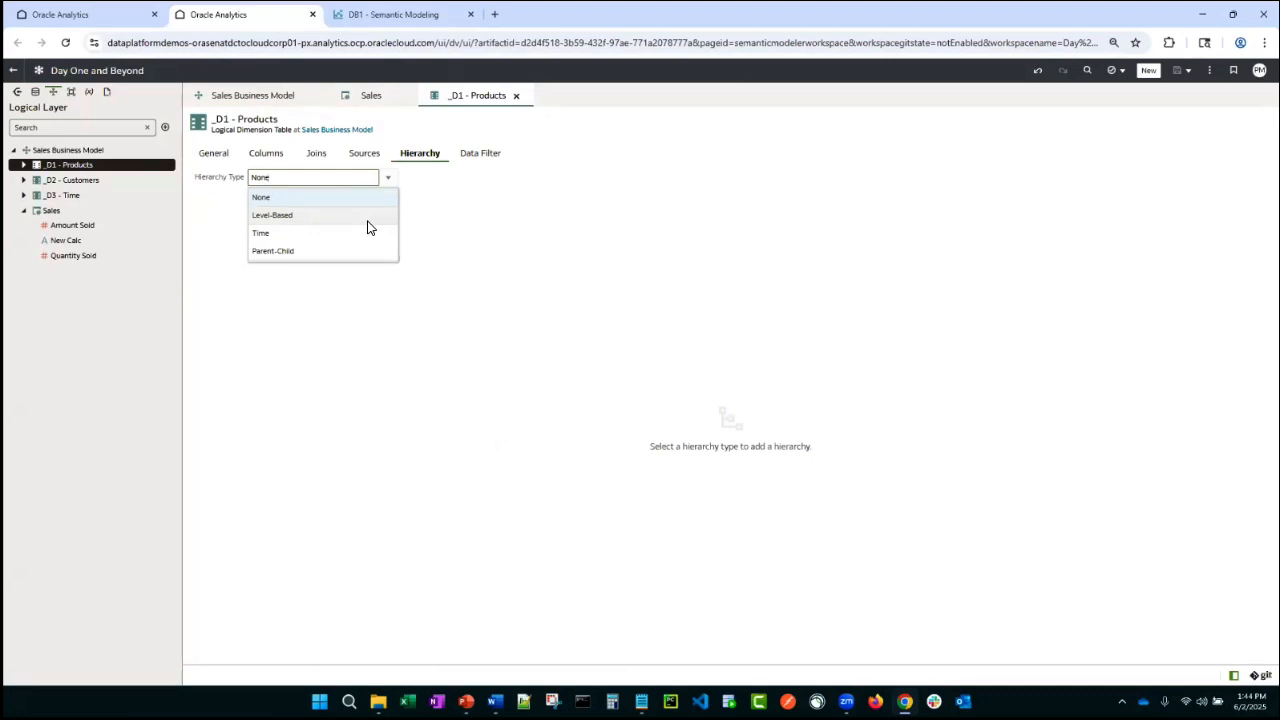
left_click(275, 219)
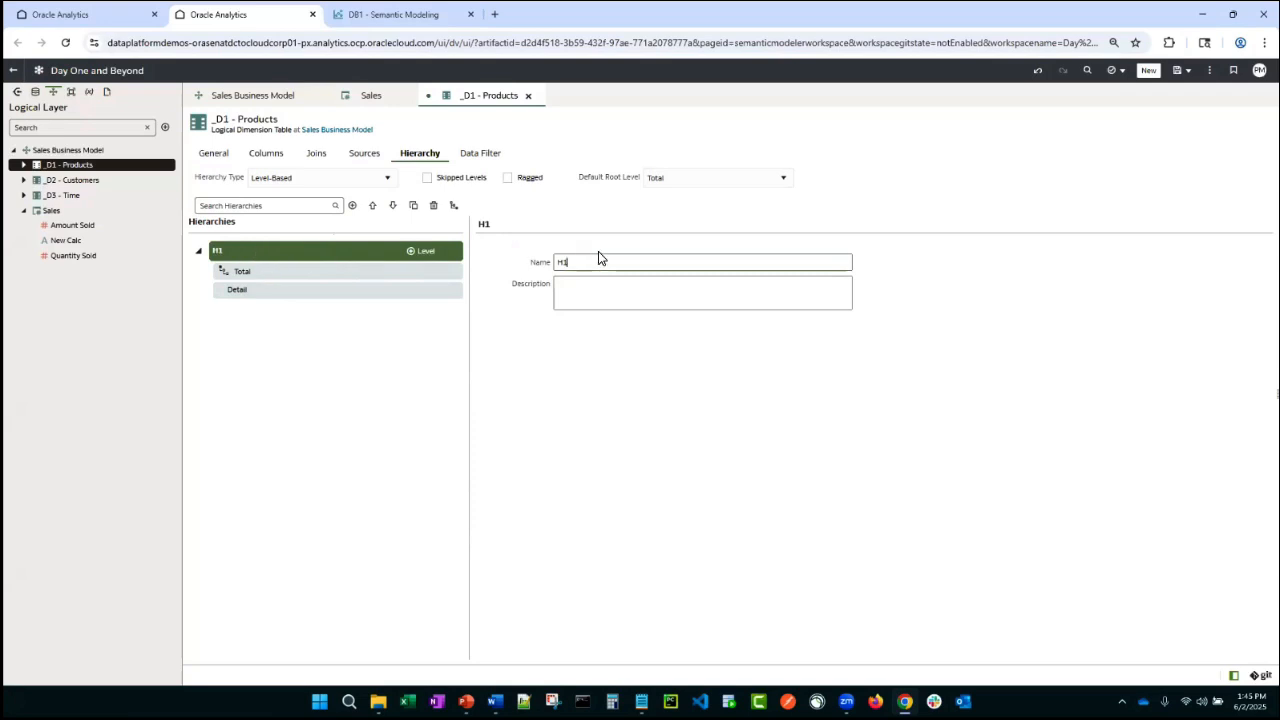
left_click_drag(598, 259, 517, 263)
type("Products (H1")
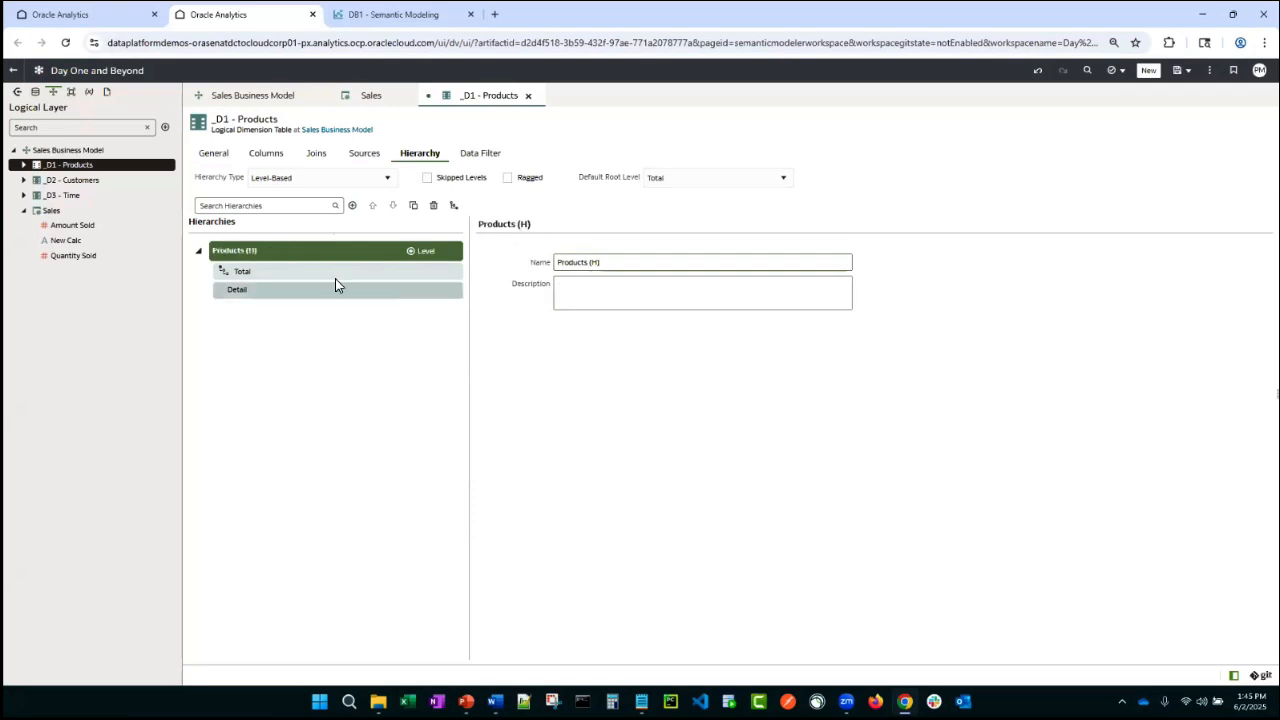
- Add a Category level between Total and Detail in the Products (H) hierarchy with 5 elements
left_click(294, 272)
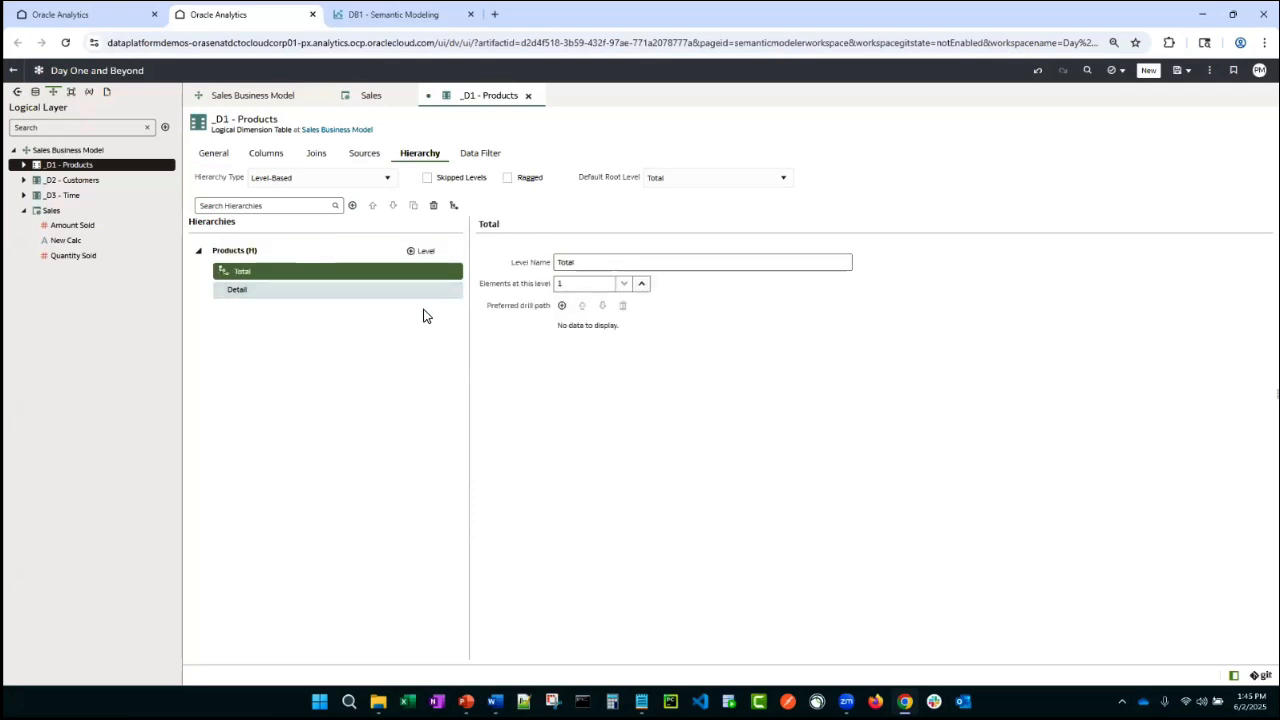
left_click(580, 284)
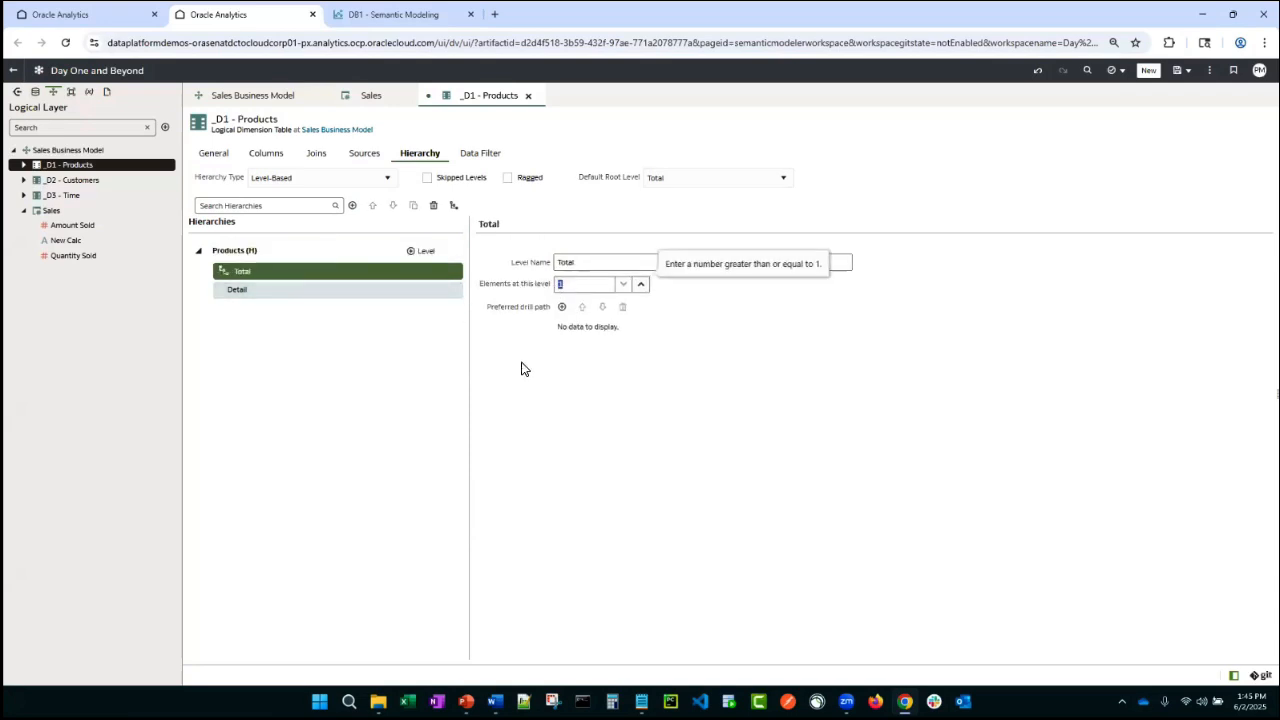
left_click(286, 291)
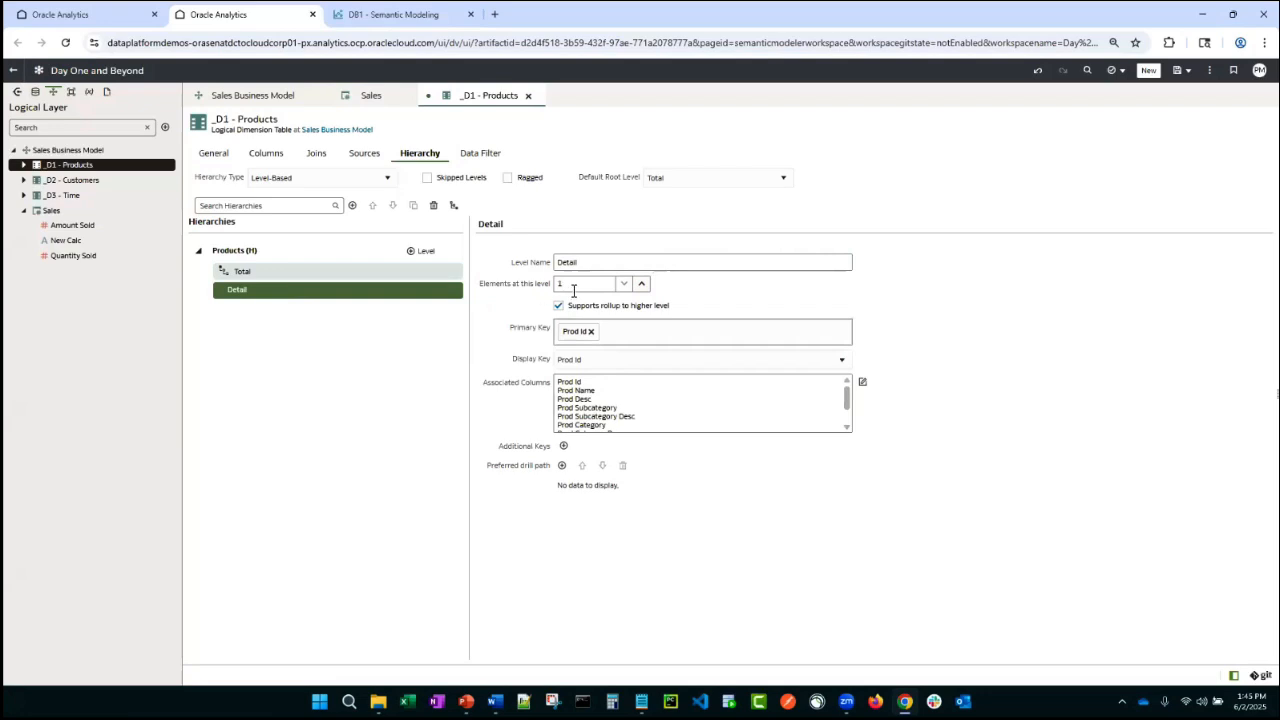
left_click(325, 276)
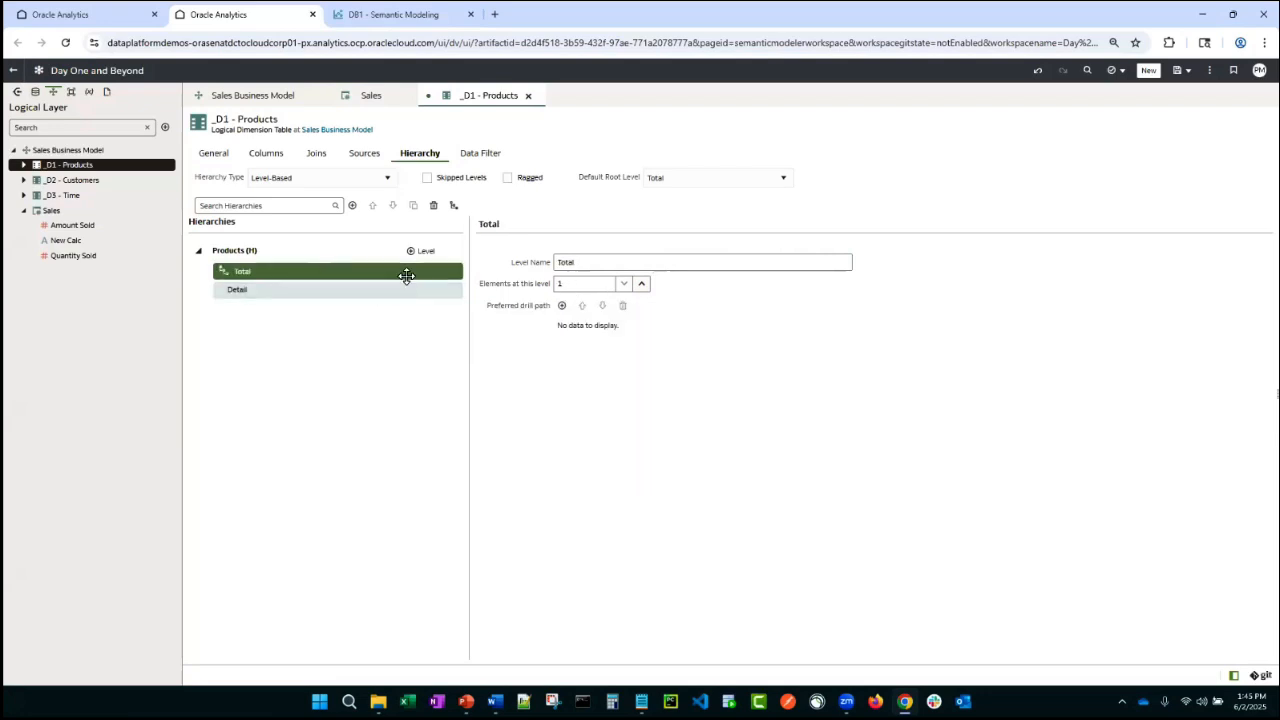
left_click(414, 253)
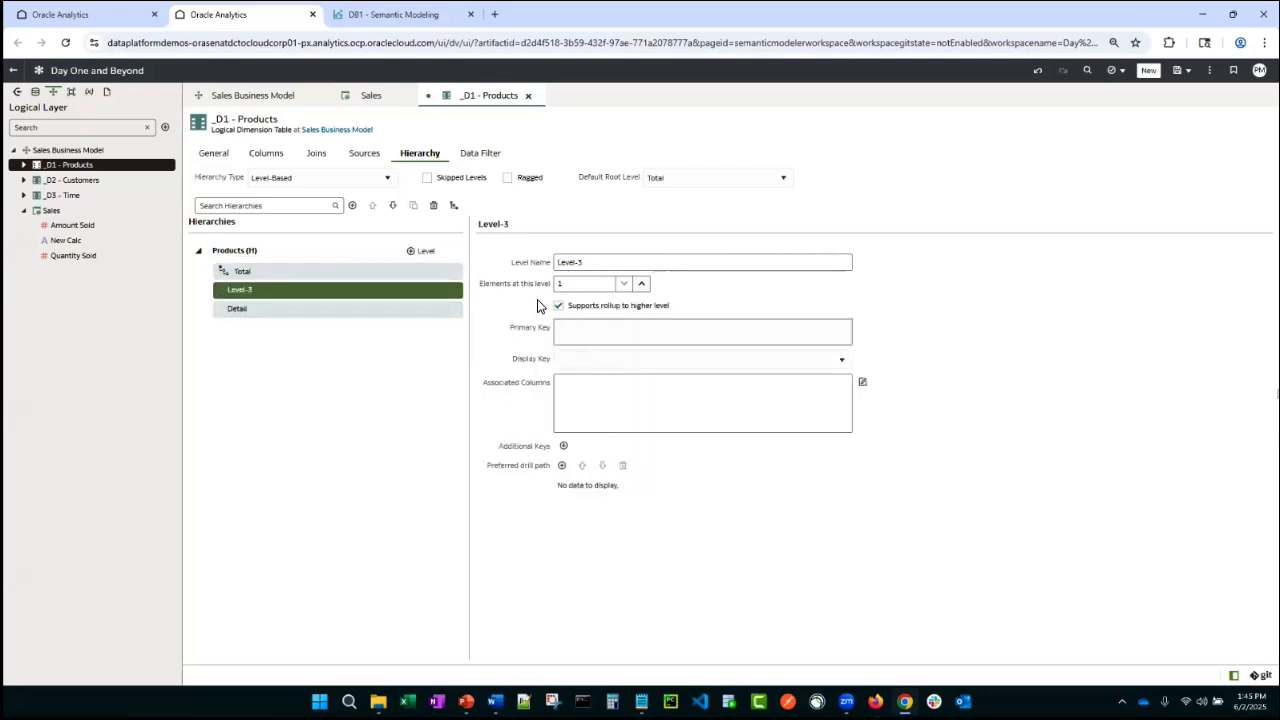
left_click(596, 263)
left_click_drag(596, 263, 477, 256)
type("Category")
key("Tab")
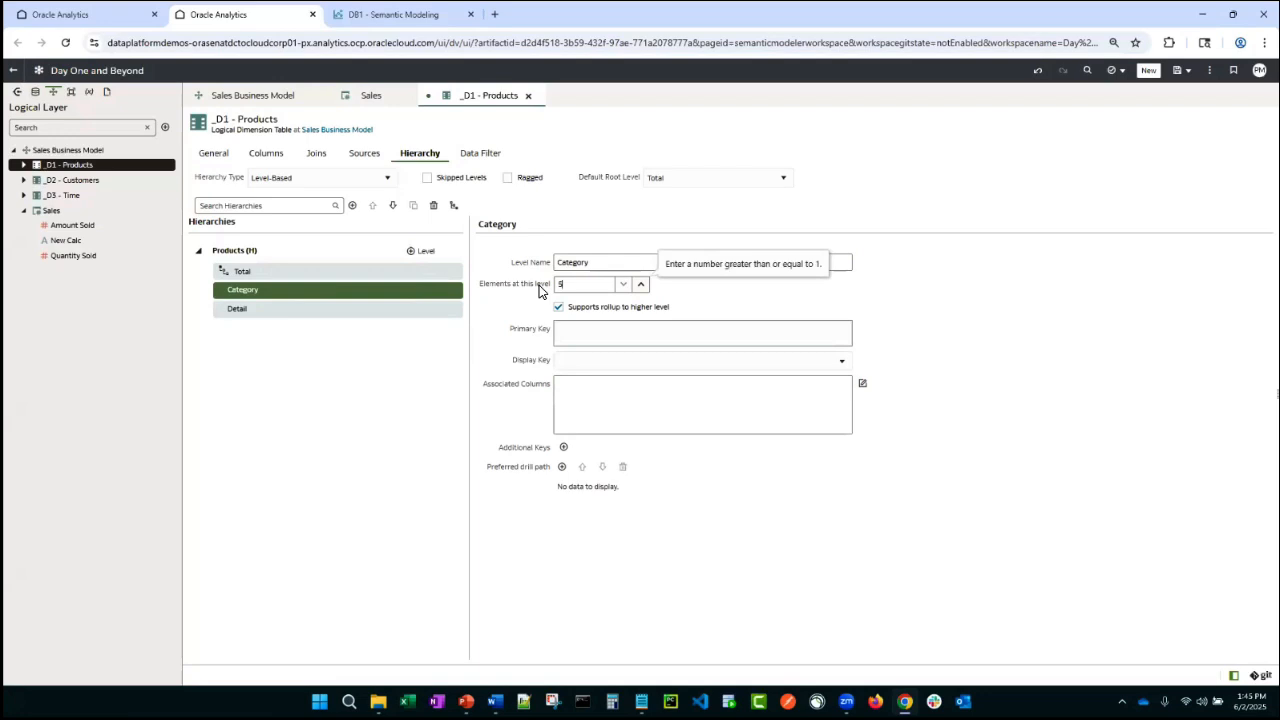
left_click(571, 338)
left_click(565, 328)
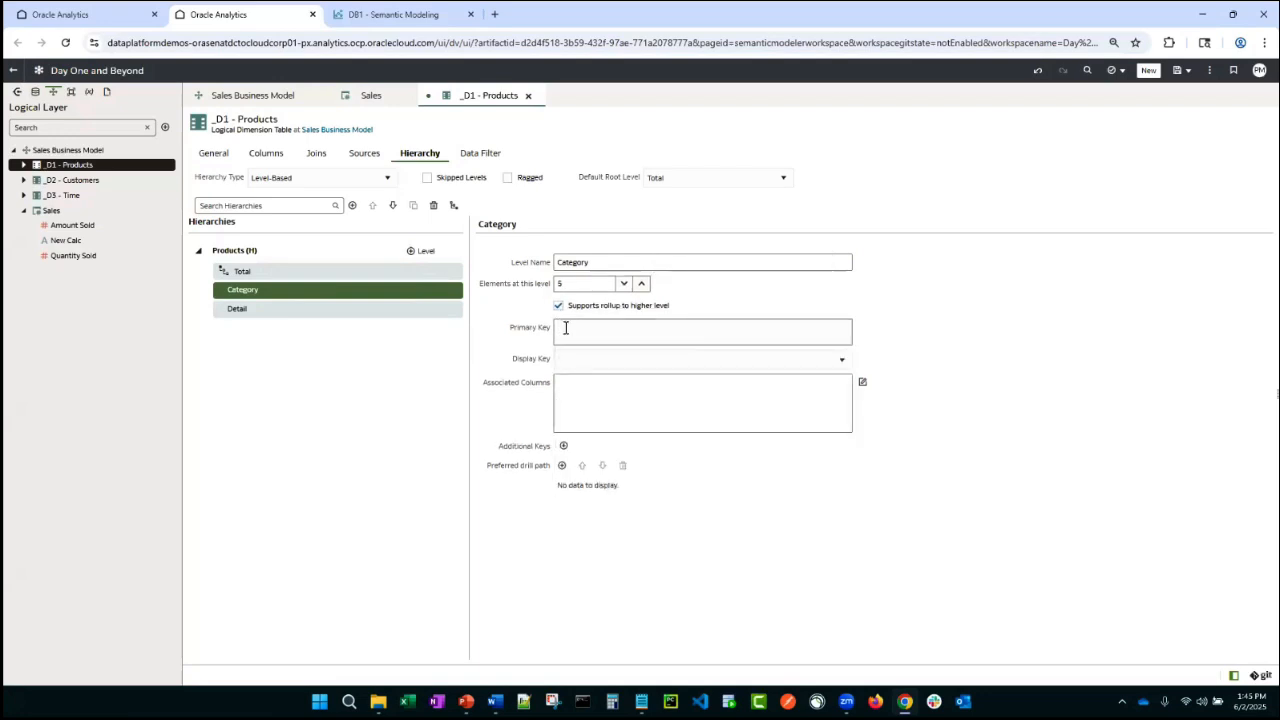
left_click(565, 328)
scroll(560, 400, "down", 3)
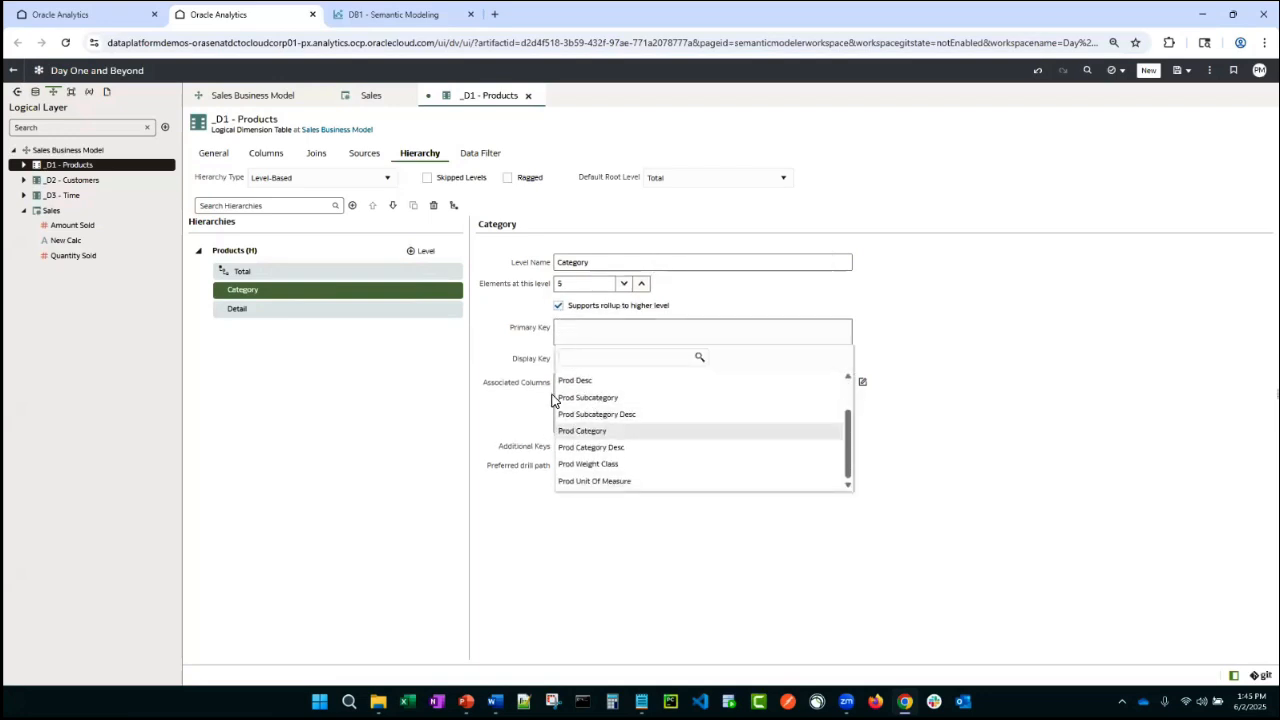
left_click(577, 338)
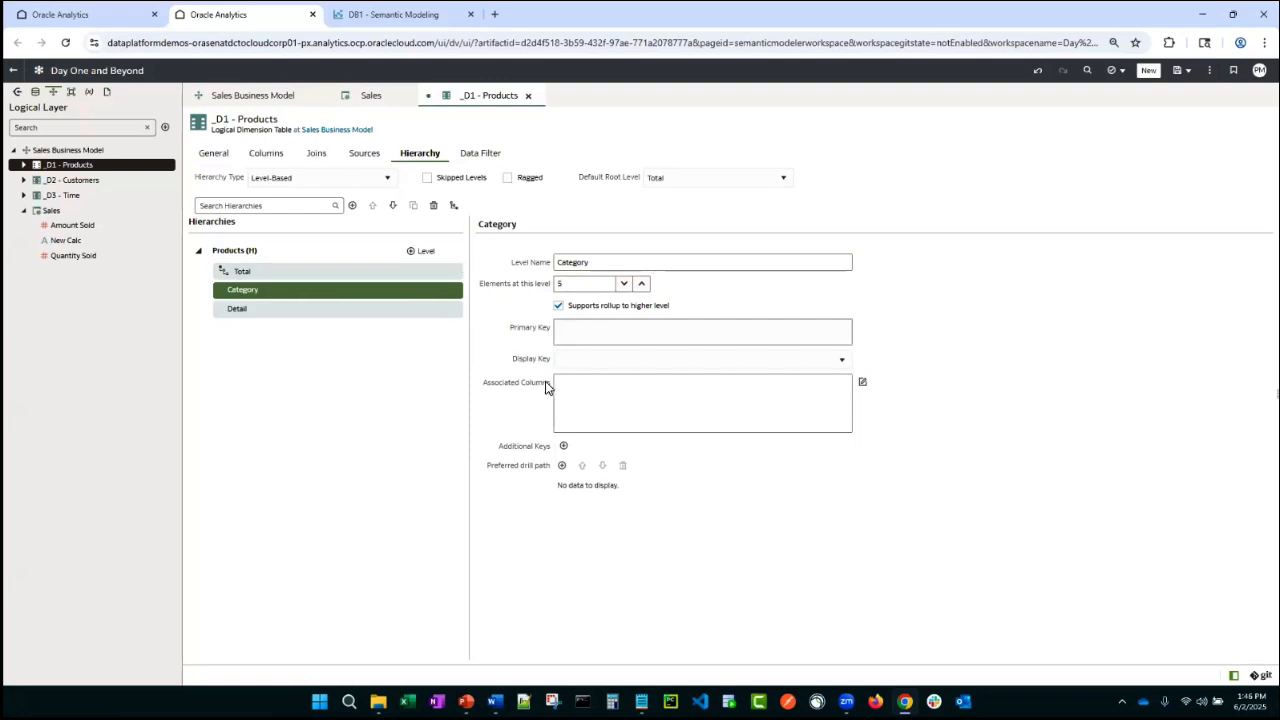
- Add PROD_SUBCATEGORY_ID and PROD_CATEGORY_ID from the physical _D1 - Products table as columns of the logical dimension
left_click(262, 156)
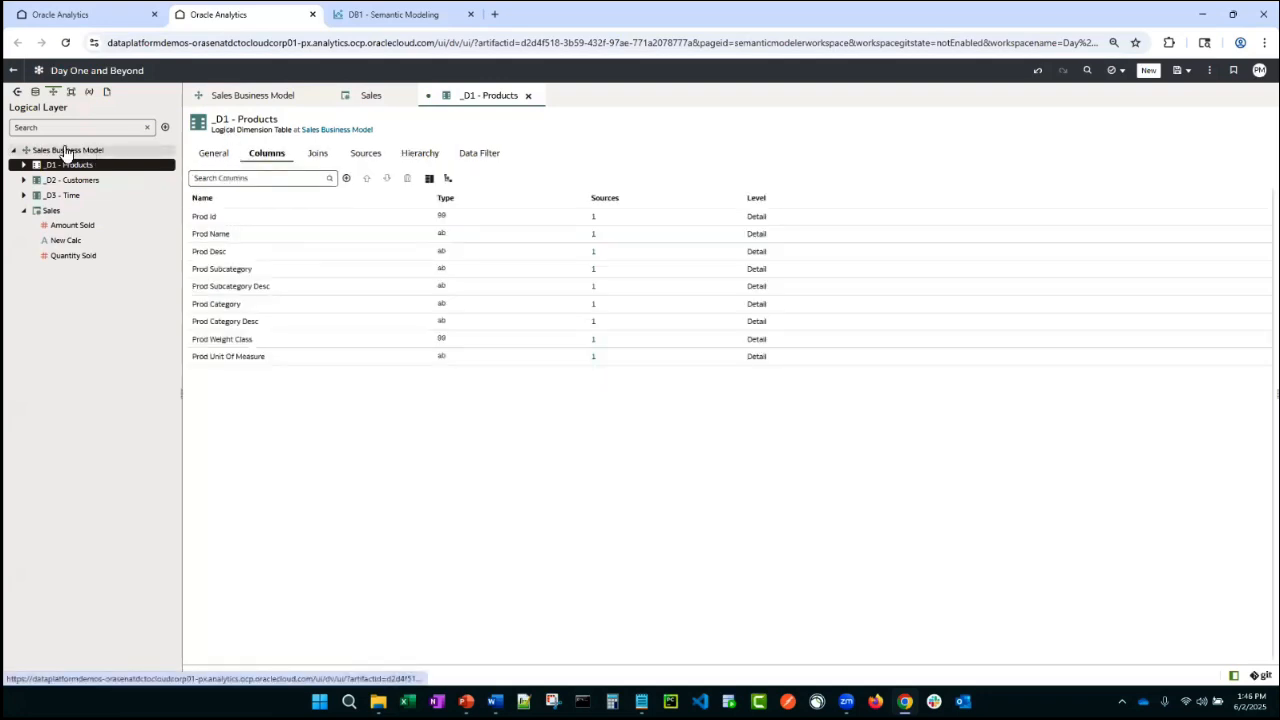
left_click(34, 92)
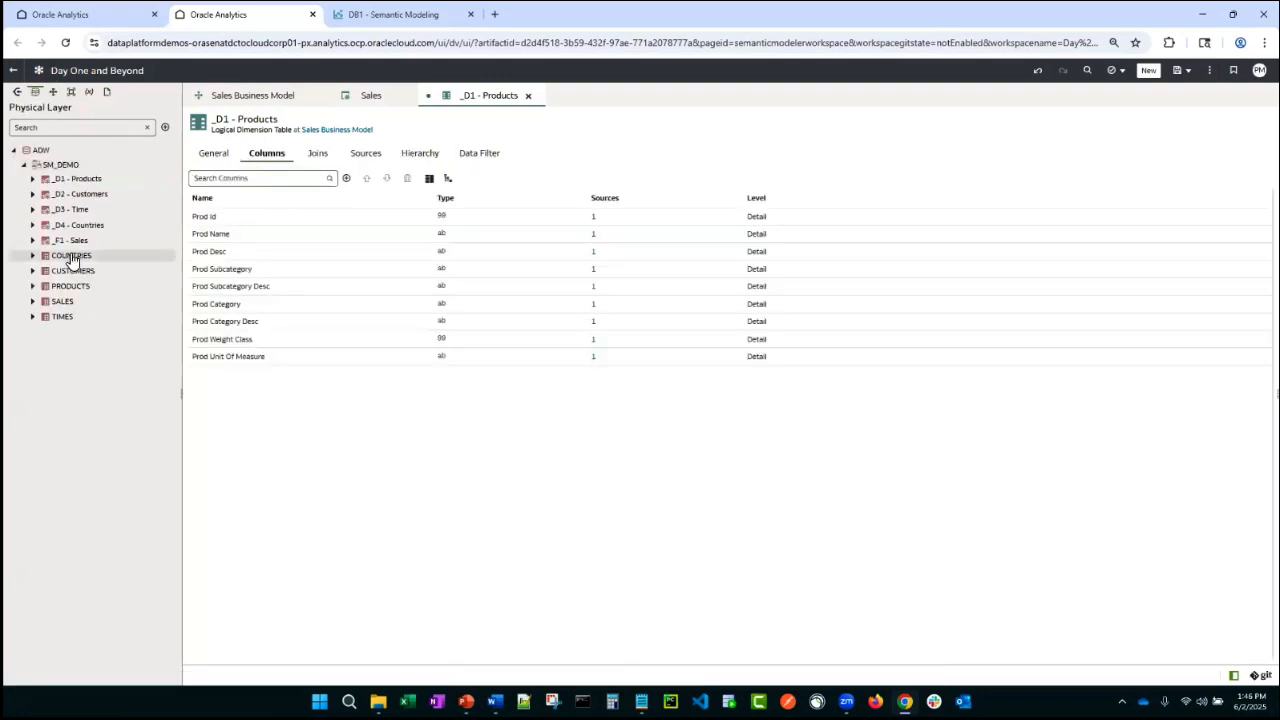
left_click(32, 178)
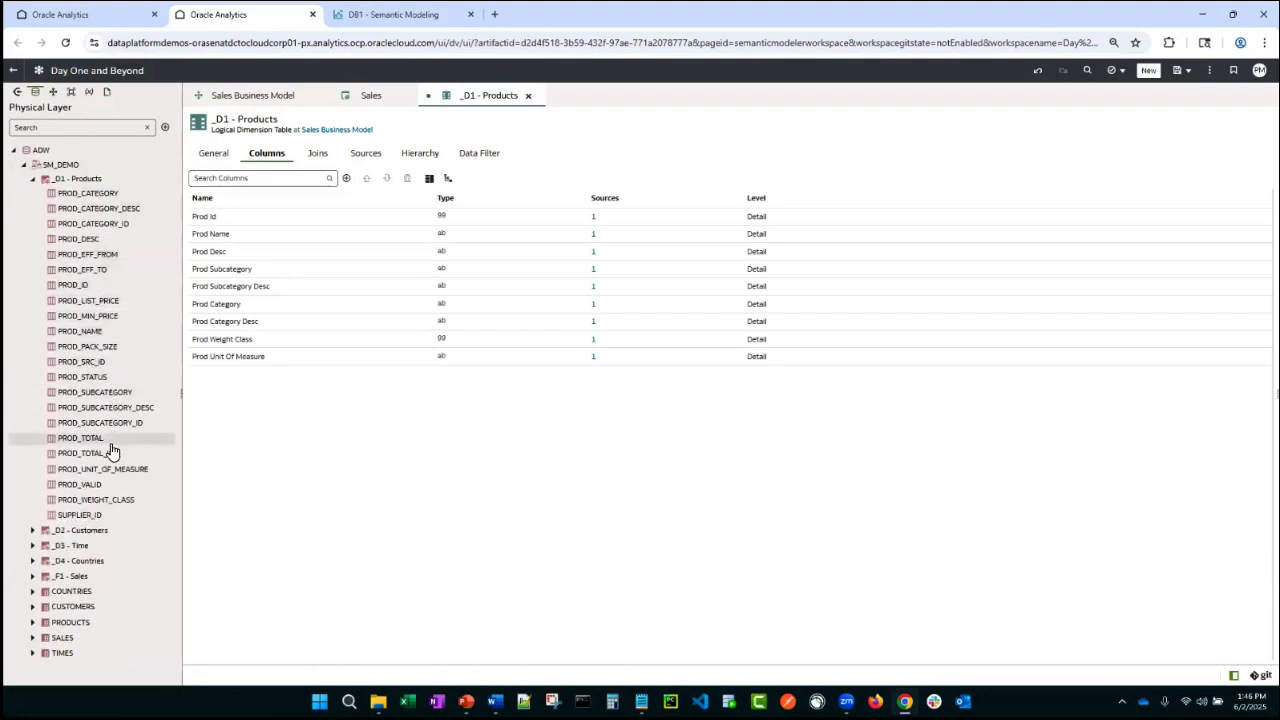
left_click_drag(114, 424, 268, 428)
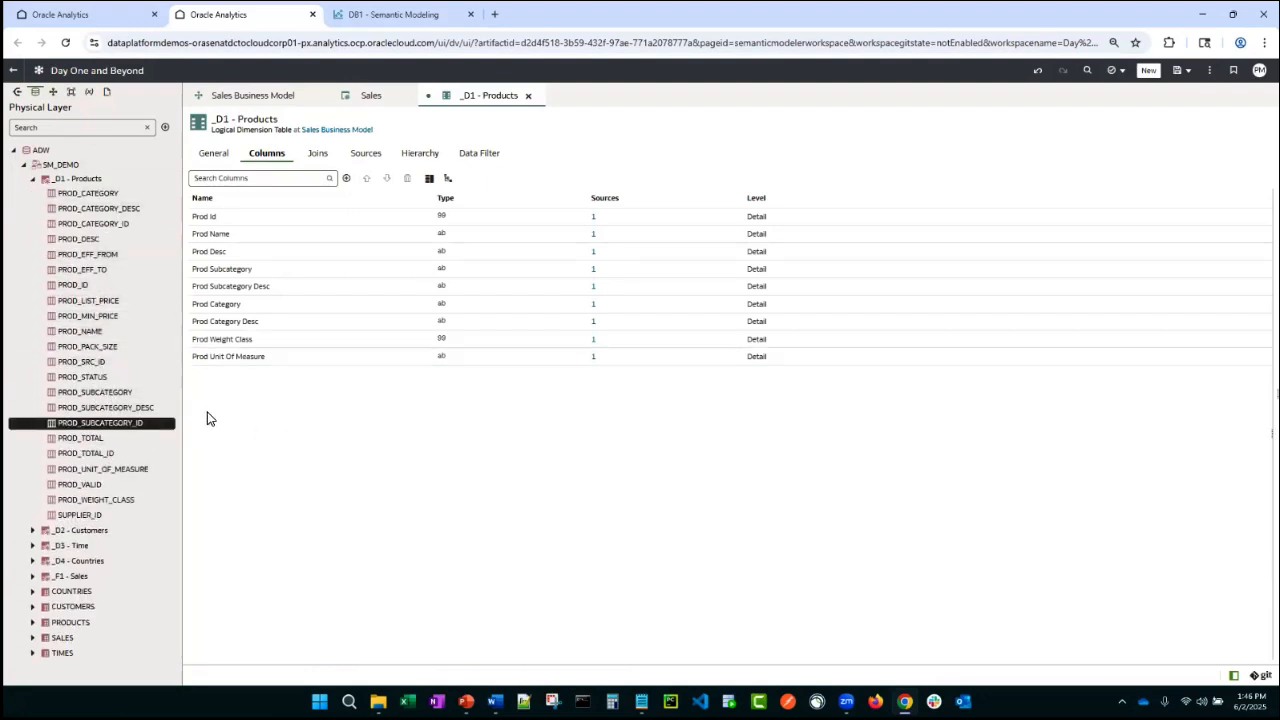
left_click(738, 405)
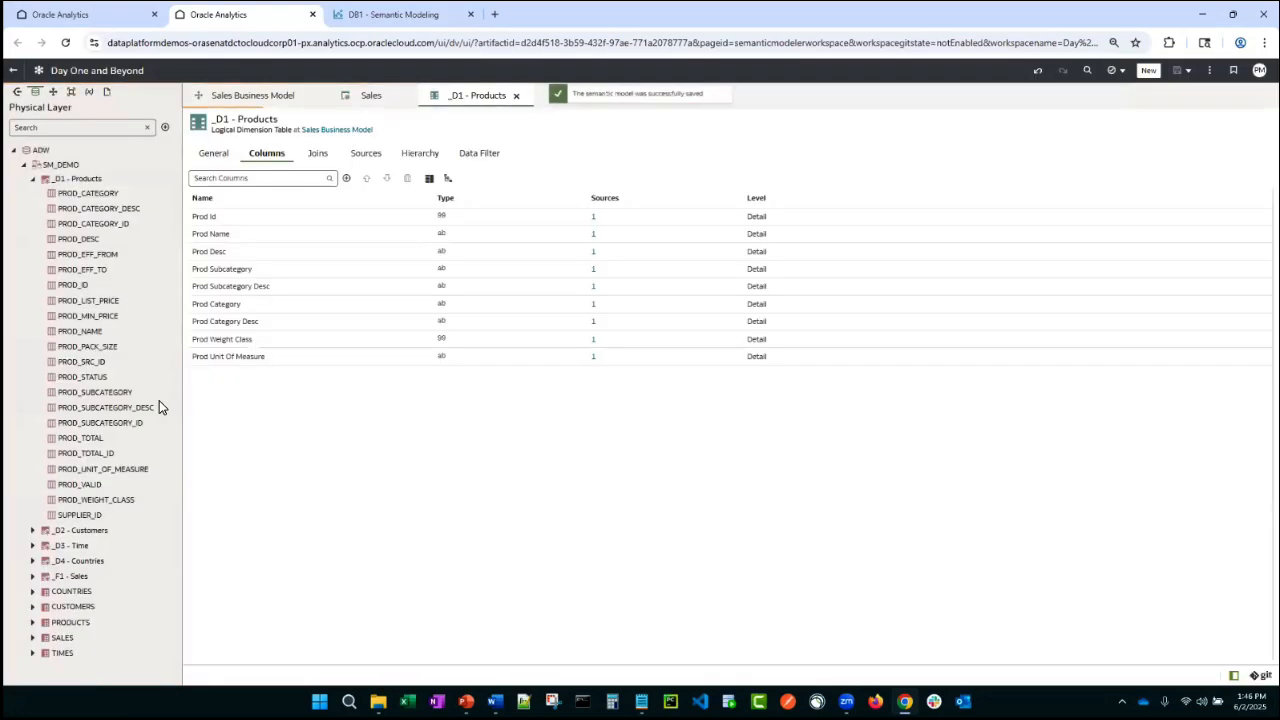
left_click_drag(108, 425, 257, 438)
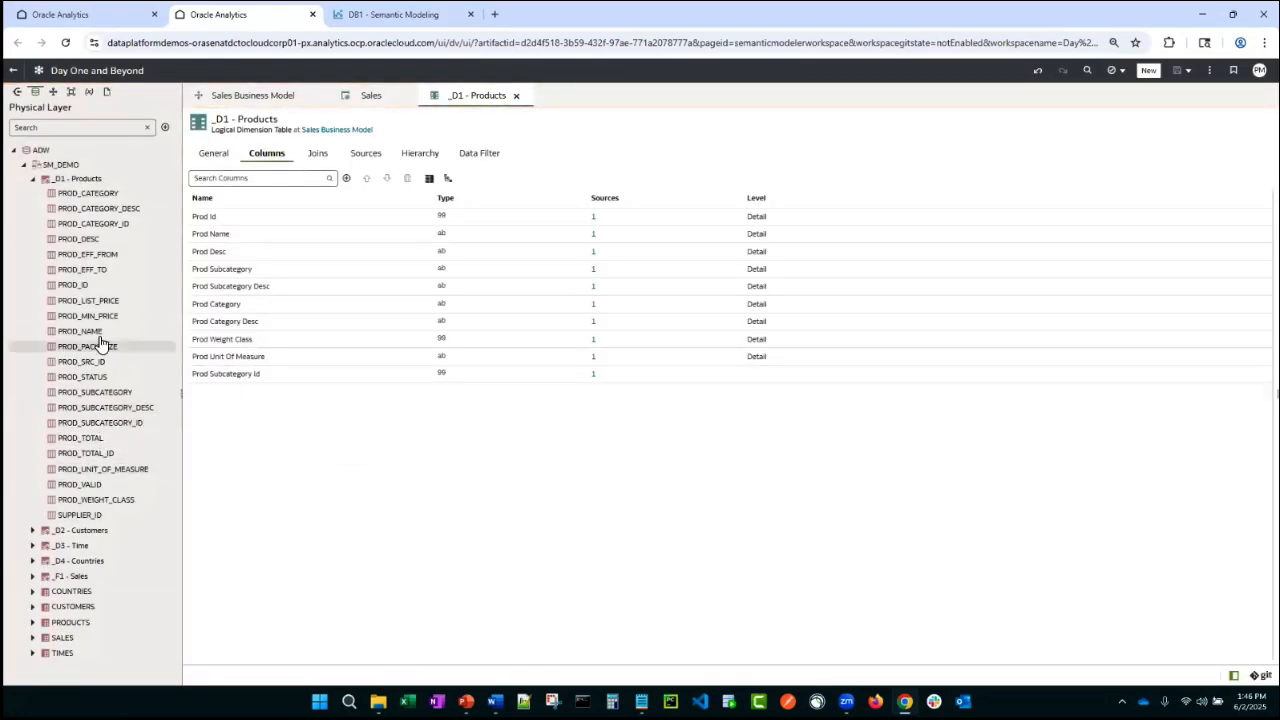
left_click_drag(88, 223, 291, 443)
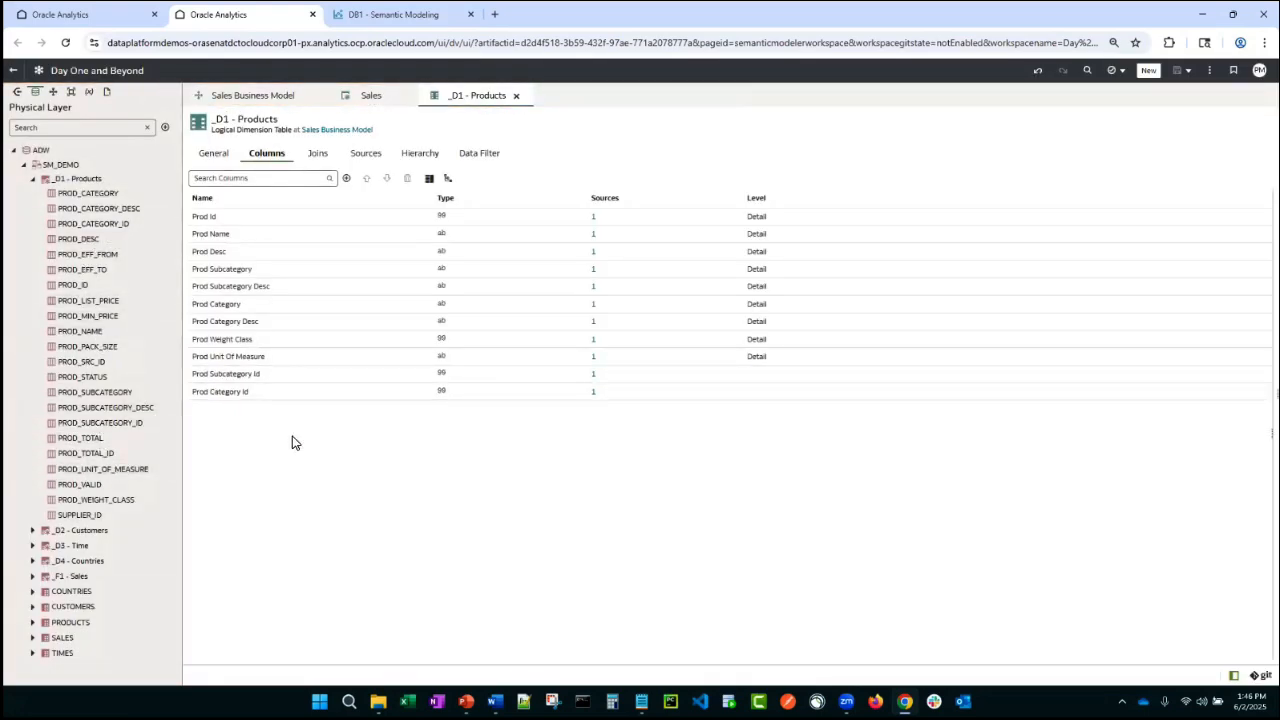
- Open the Products (H) hierarchy's Category level and set its primary key to Prod Category Id
left_click(412, 155)
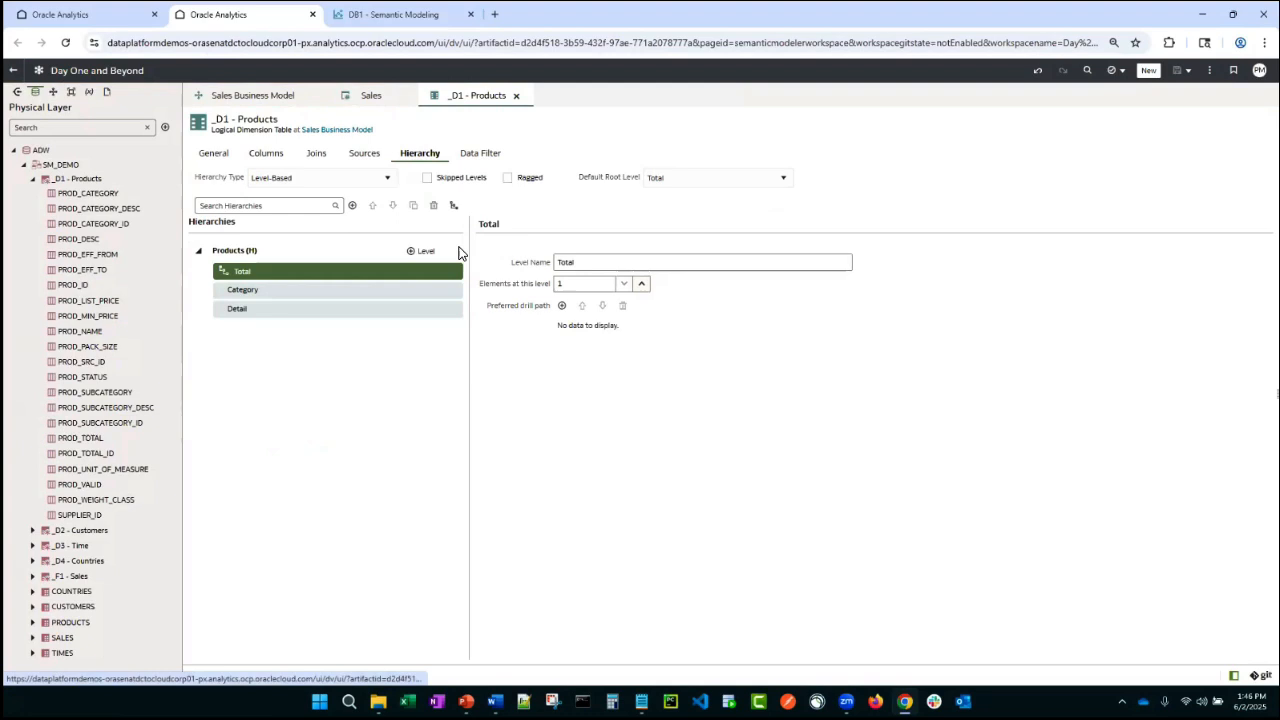
left_click(305, 291)
left_click(587, 334)
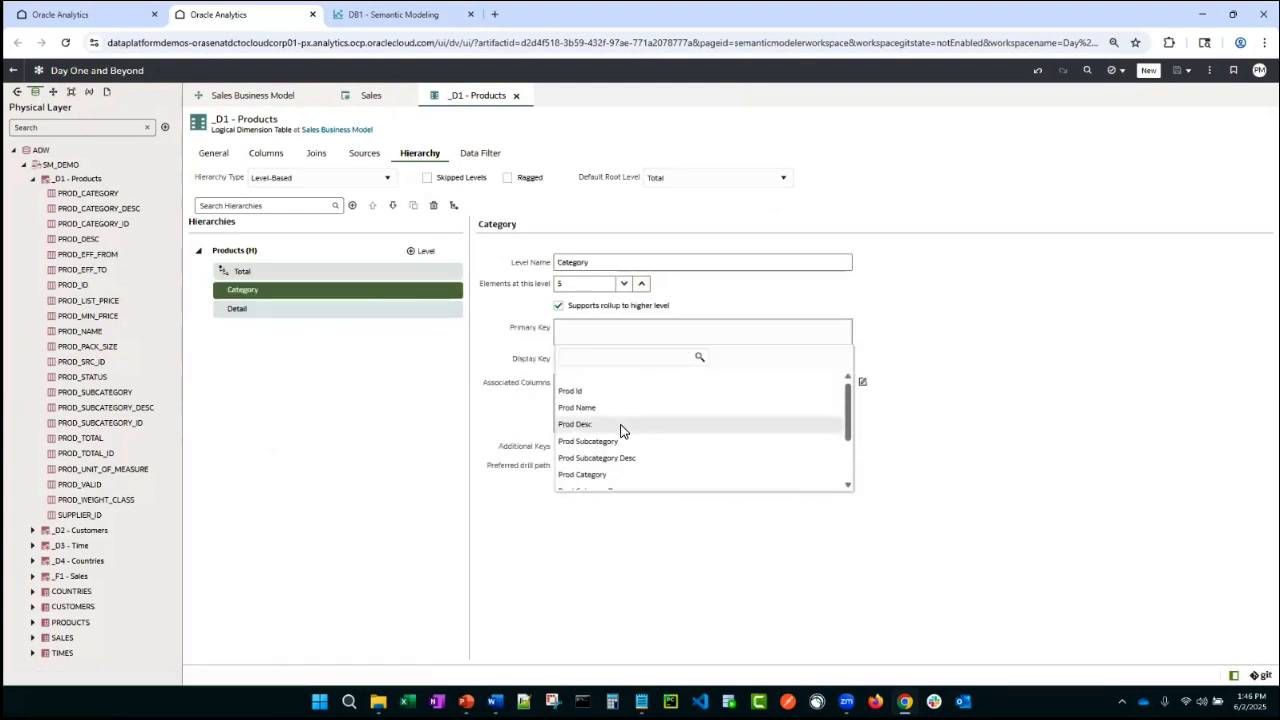
scroll(627, 445, "down", 3)
left_click(619, 481)
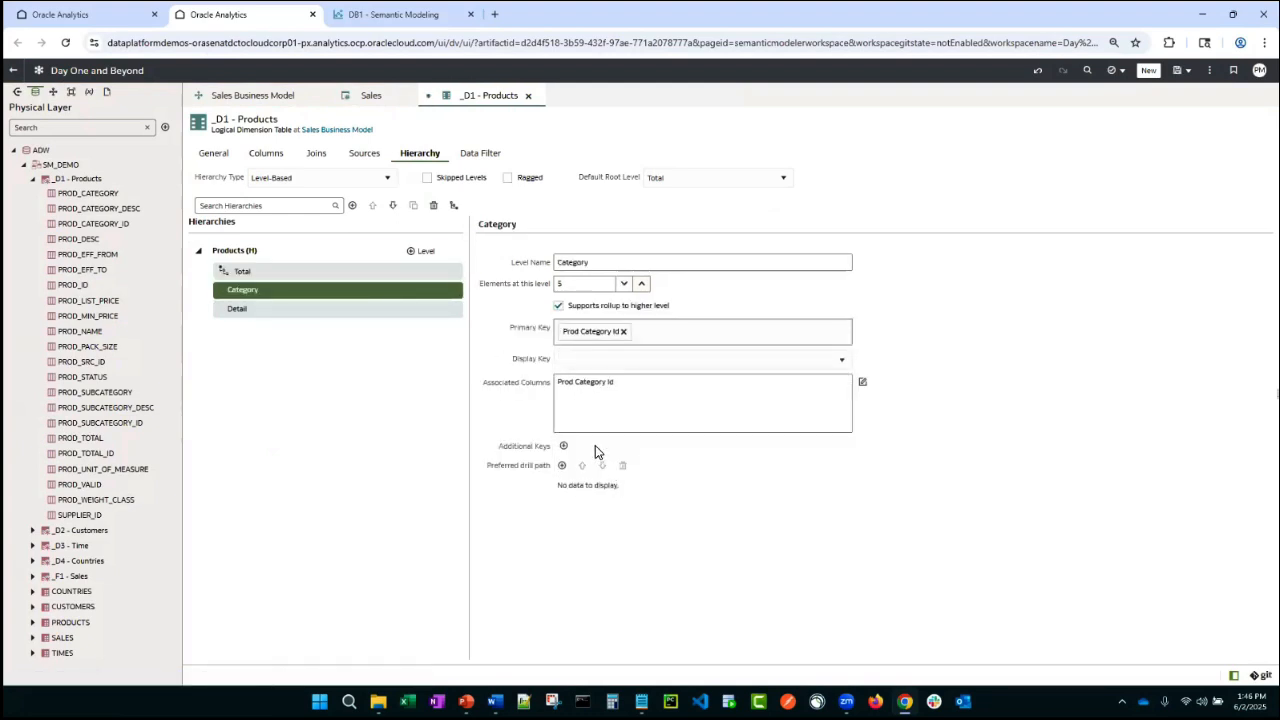
- Set the Category level's display key to Prod Category and associate Prod Category and Prod Category Desc with the level
left_click(810, 364)
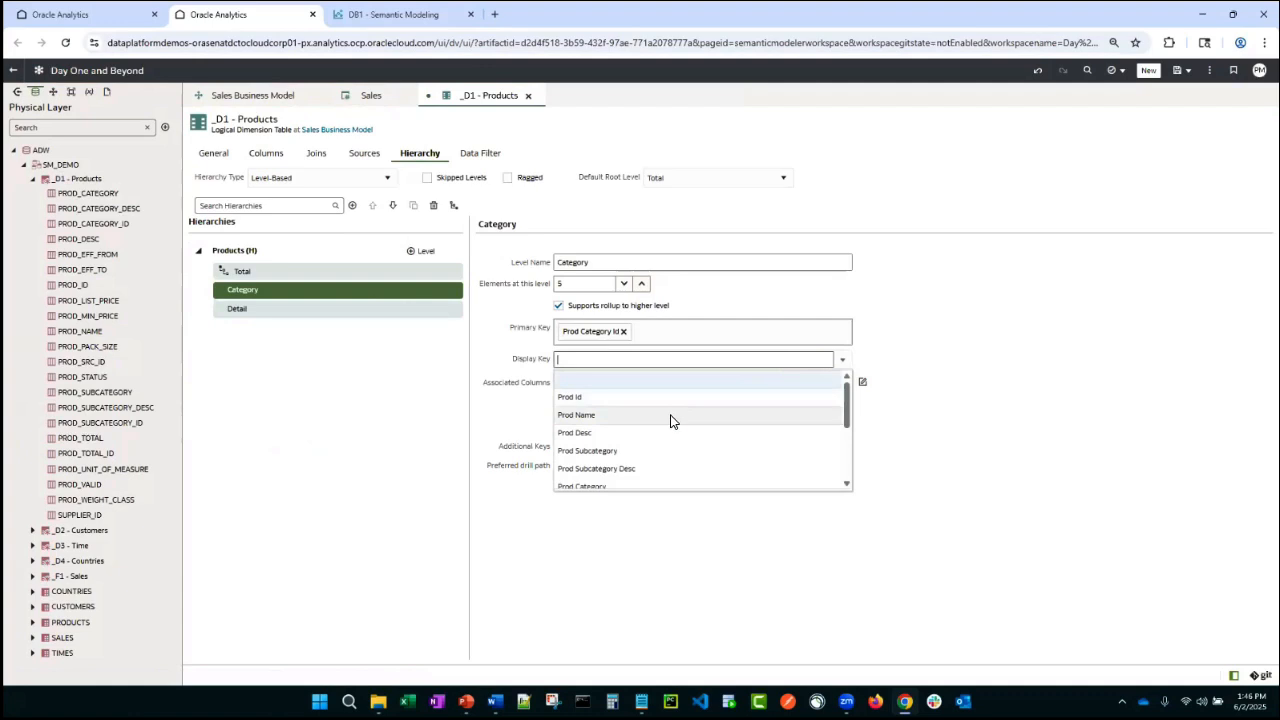
scroll(650, 450, "down", 3)
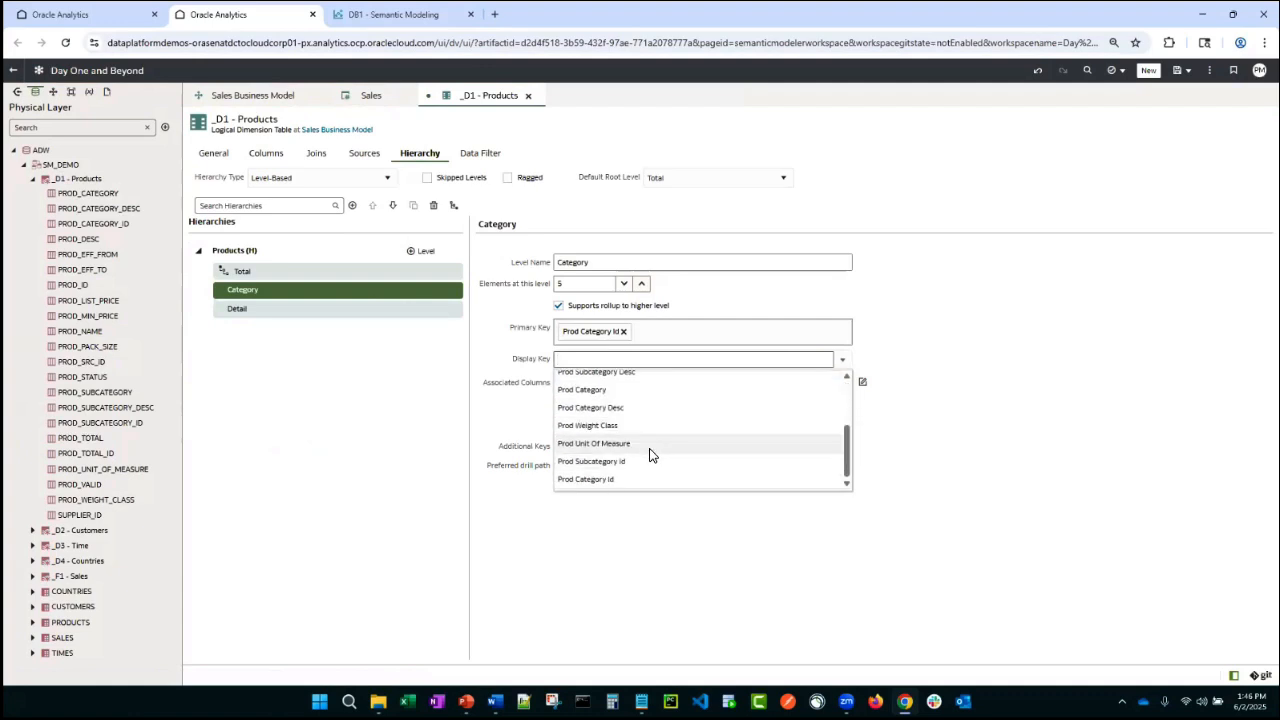
left_click(618, 406)
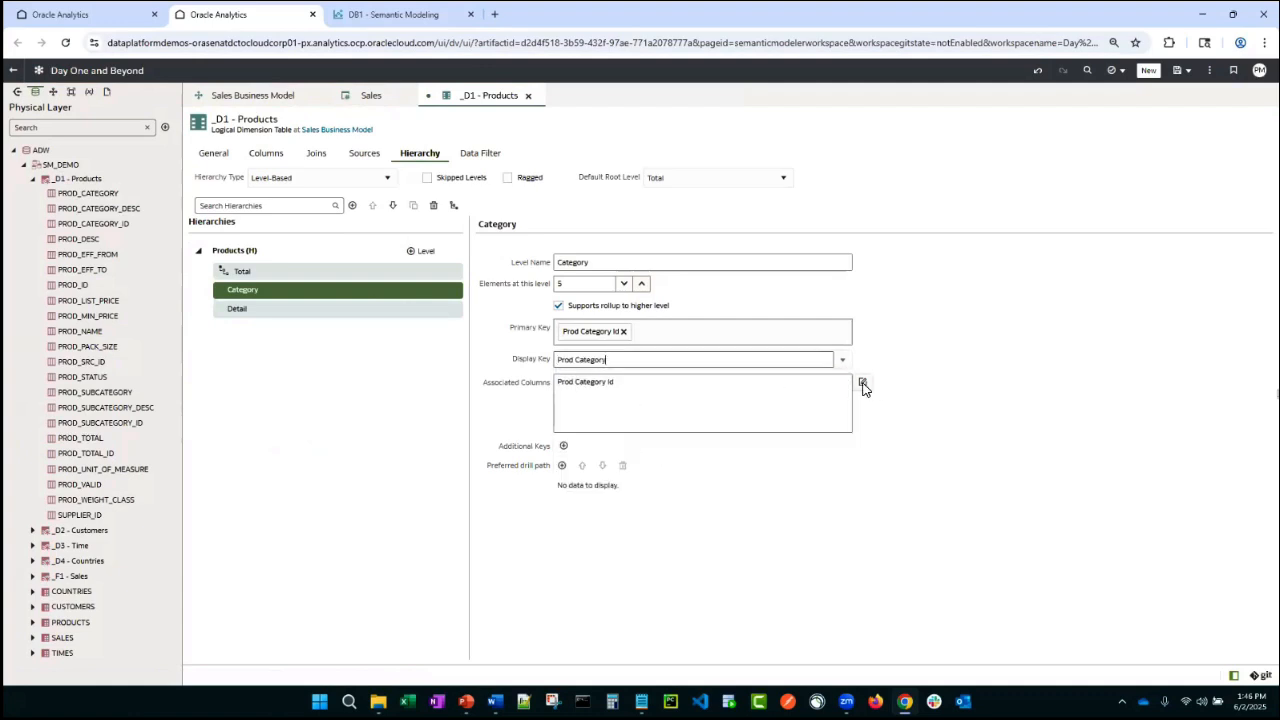
left_click(862, 381)
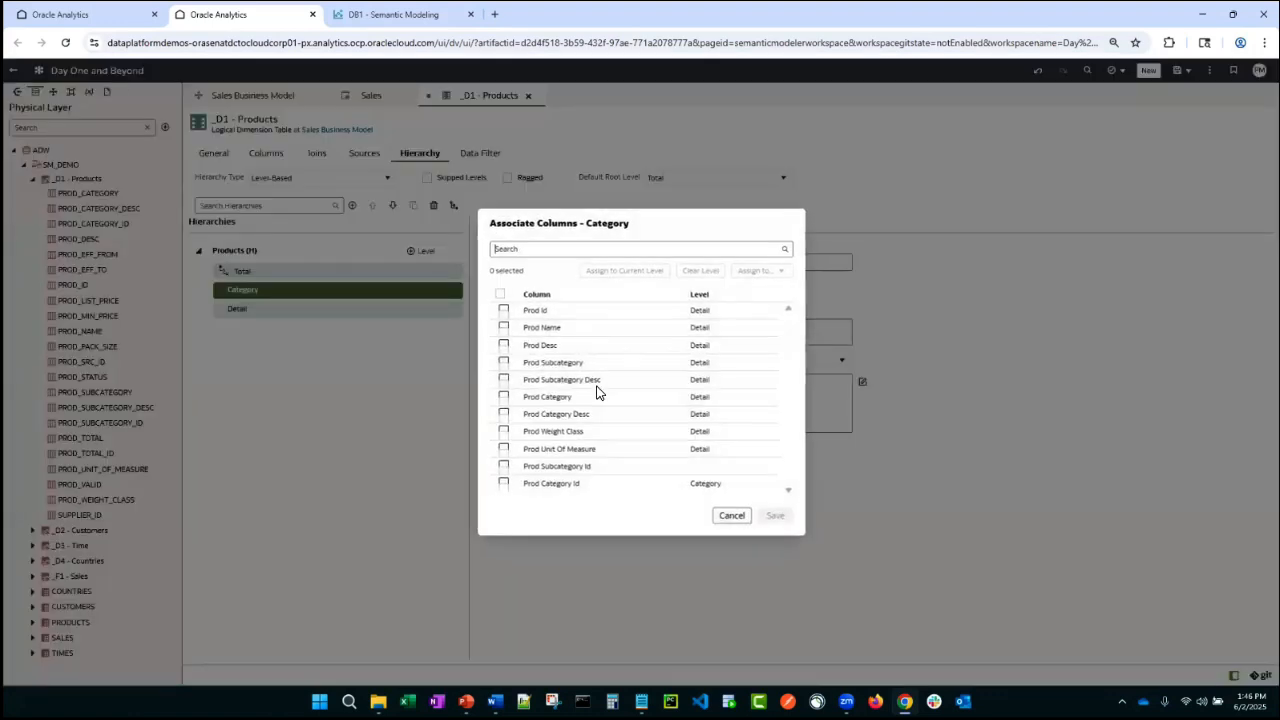
left_click(503, 397)
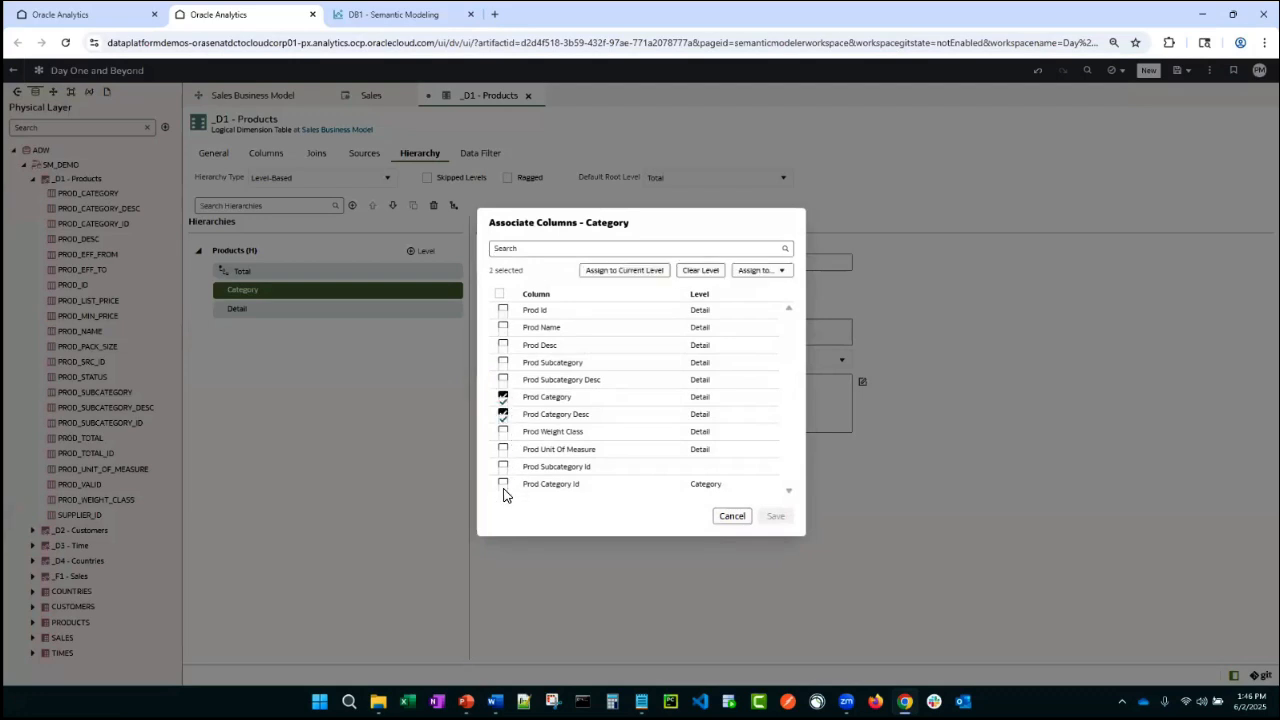
left_click(620, 270)
left_click(777, 517)
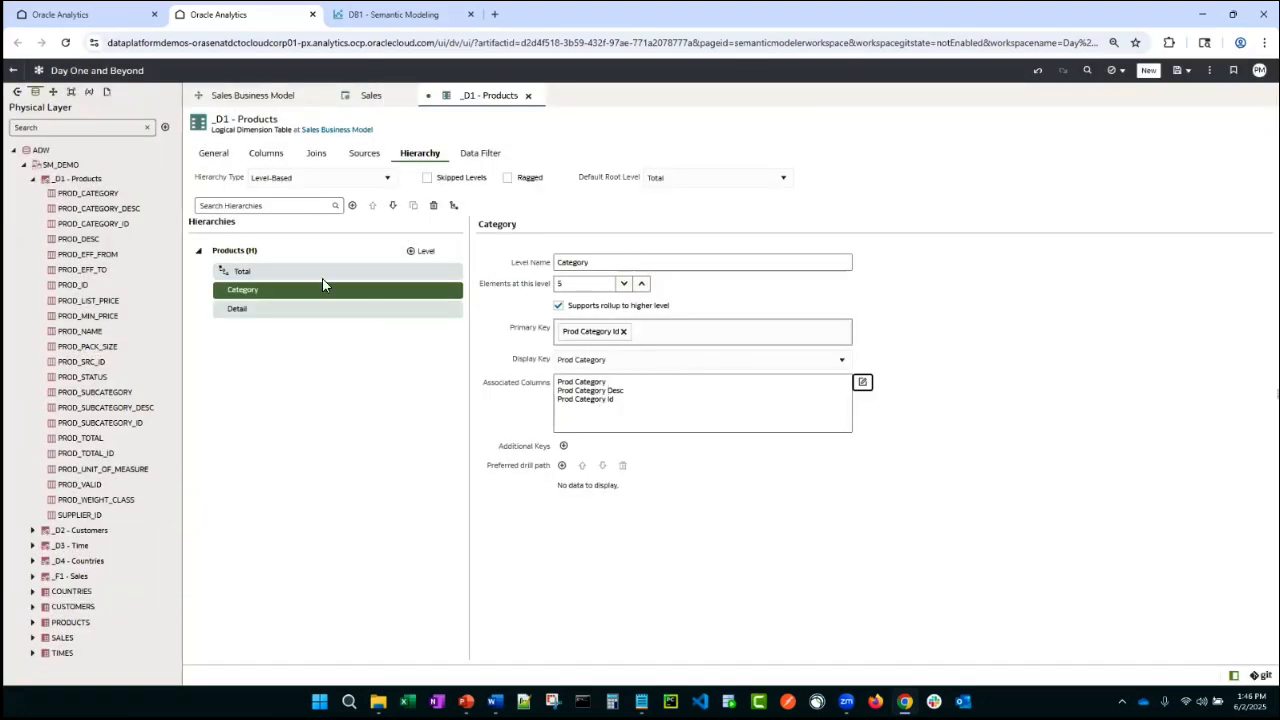
- Add a SubCategory level below Category with 22 elements at this level
left_click(417, 253)
left_click_drag(641, 259, 479, 227)
type("sub")
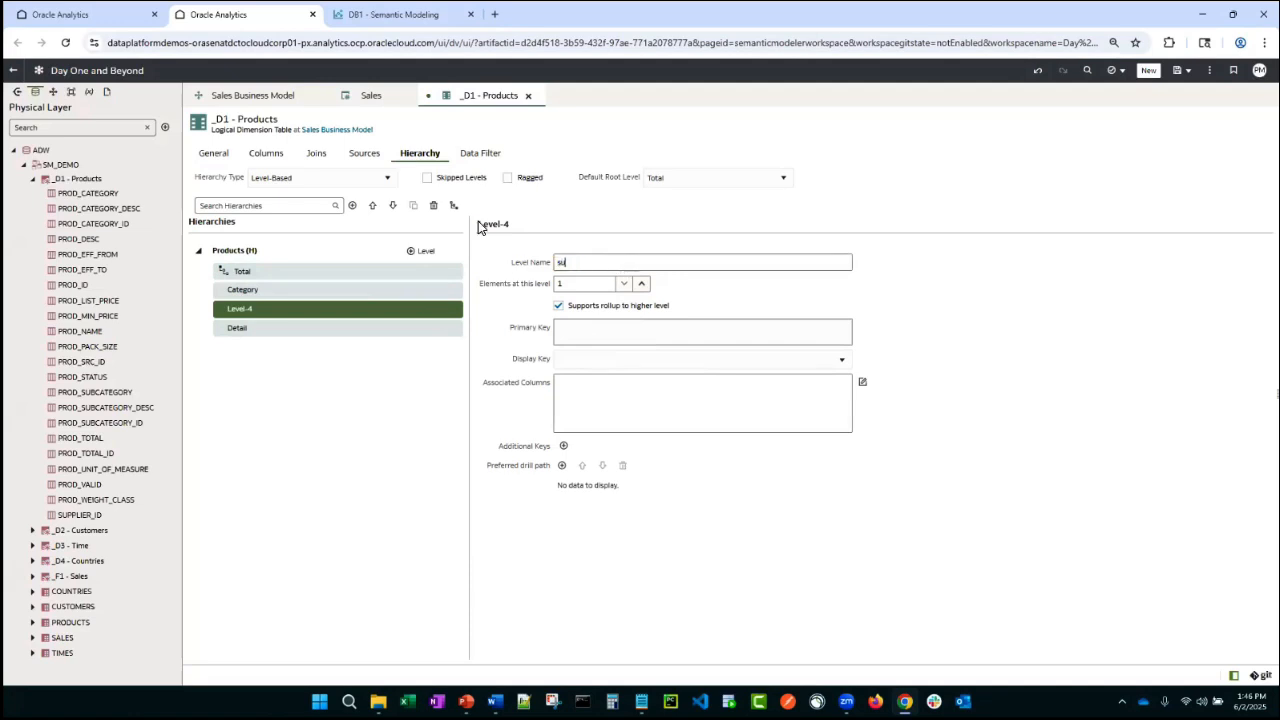
type("ubCategory")
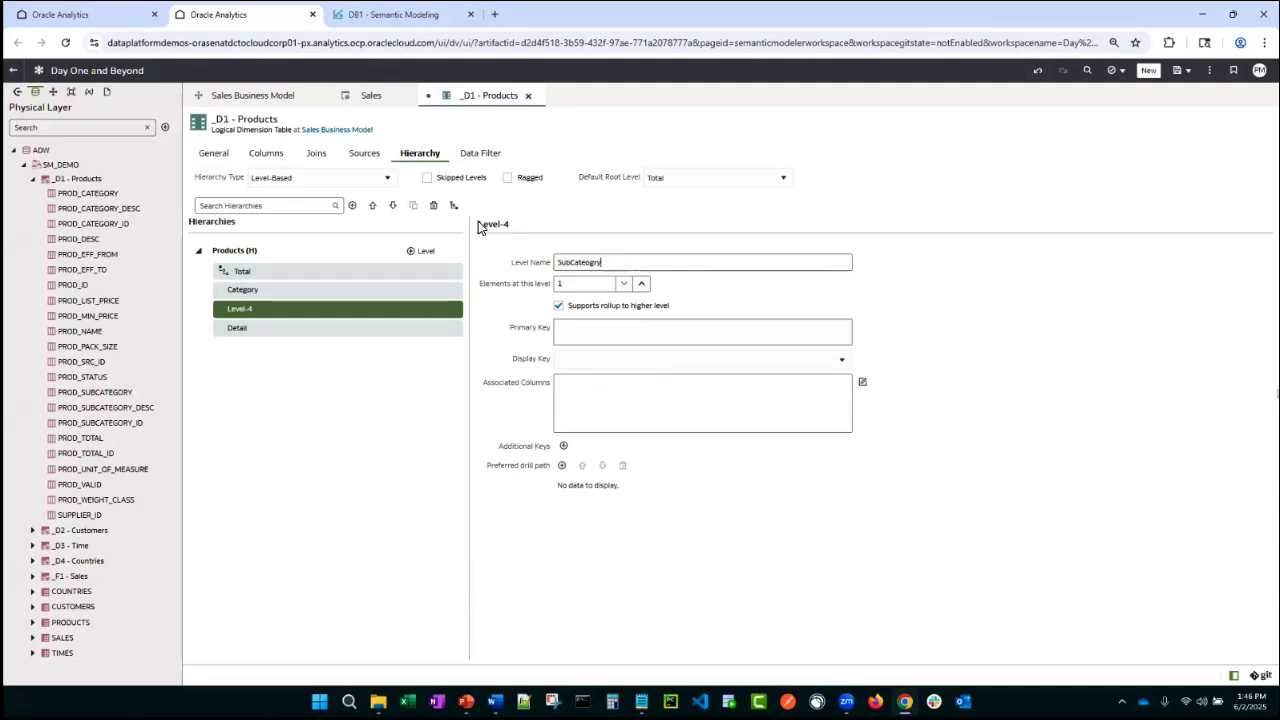
key("BackSpace")
key("BackSpace")
left_click(561, 287)
type("22")
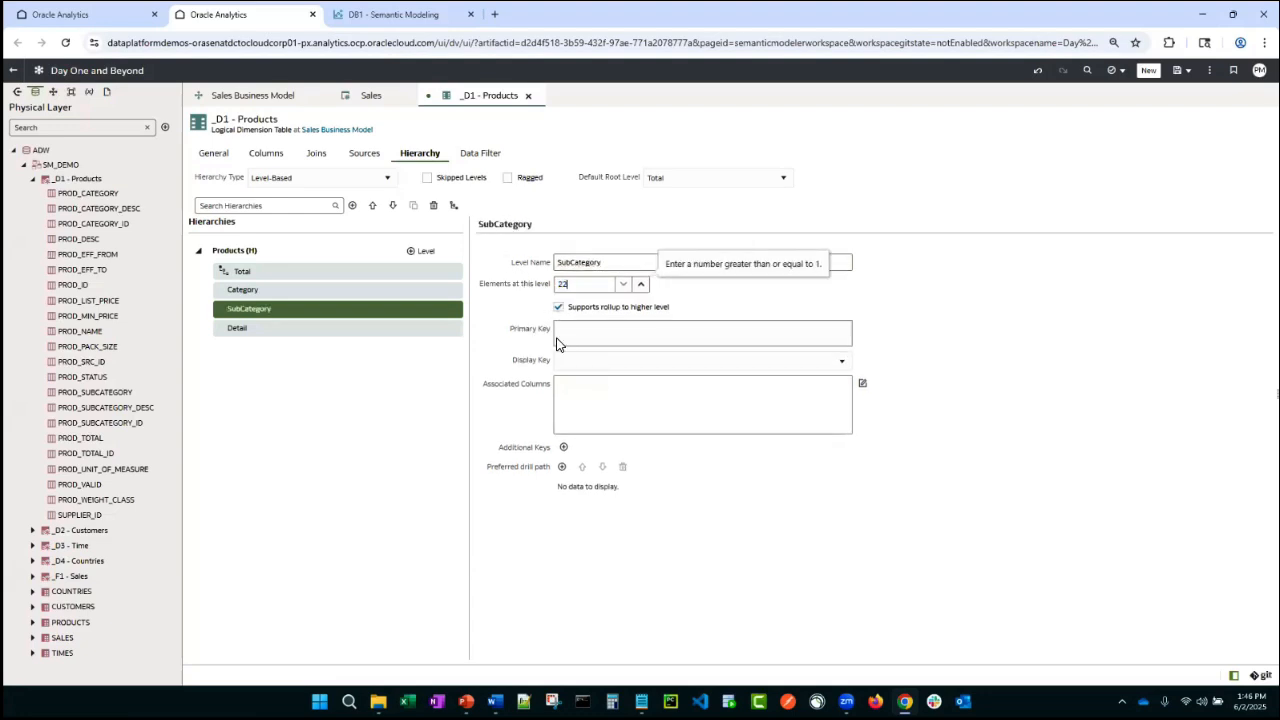
- Set the SubCategory level's primary key to Prod Subcategory Id and its display key to Prod Subcategory
left_click(575, 334)
scroll(609, 443, "down", 5)
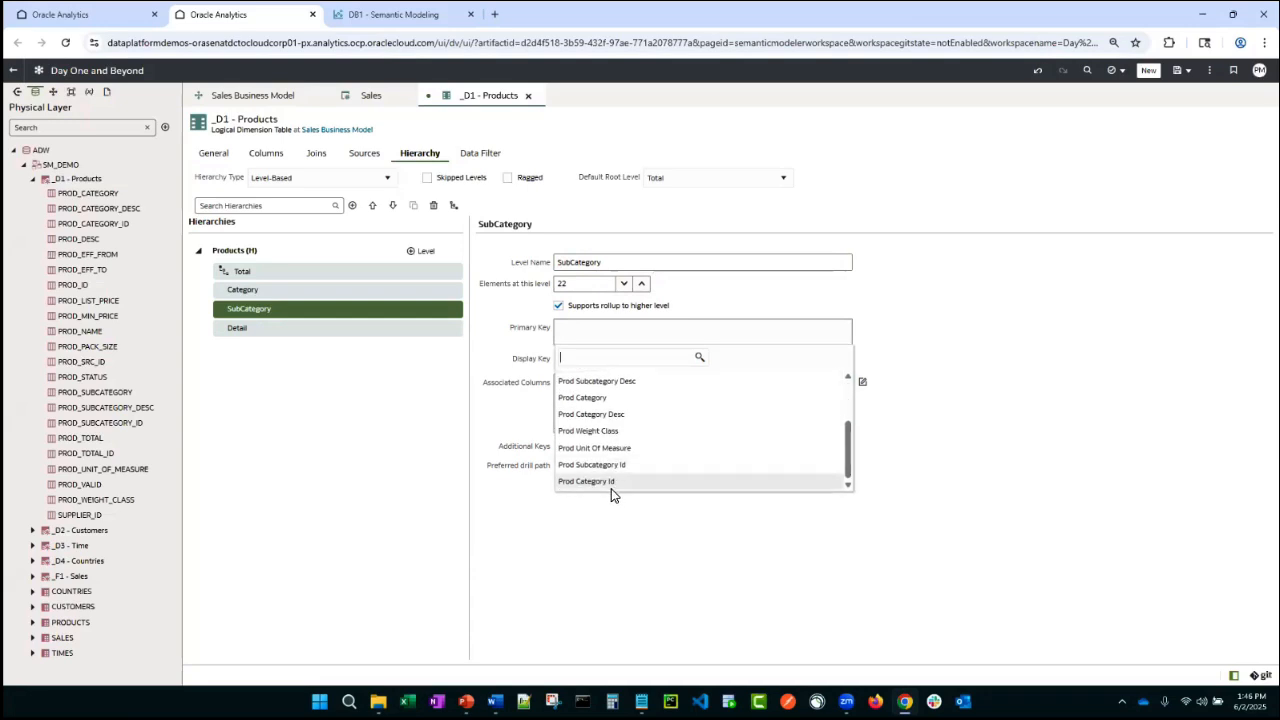
left_click(615, 474)
left_click(609, 362)
scroll(611, 443, "down", 5)
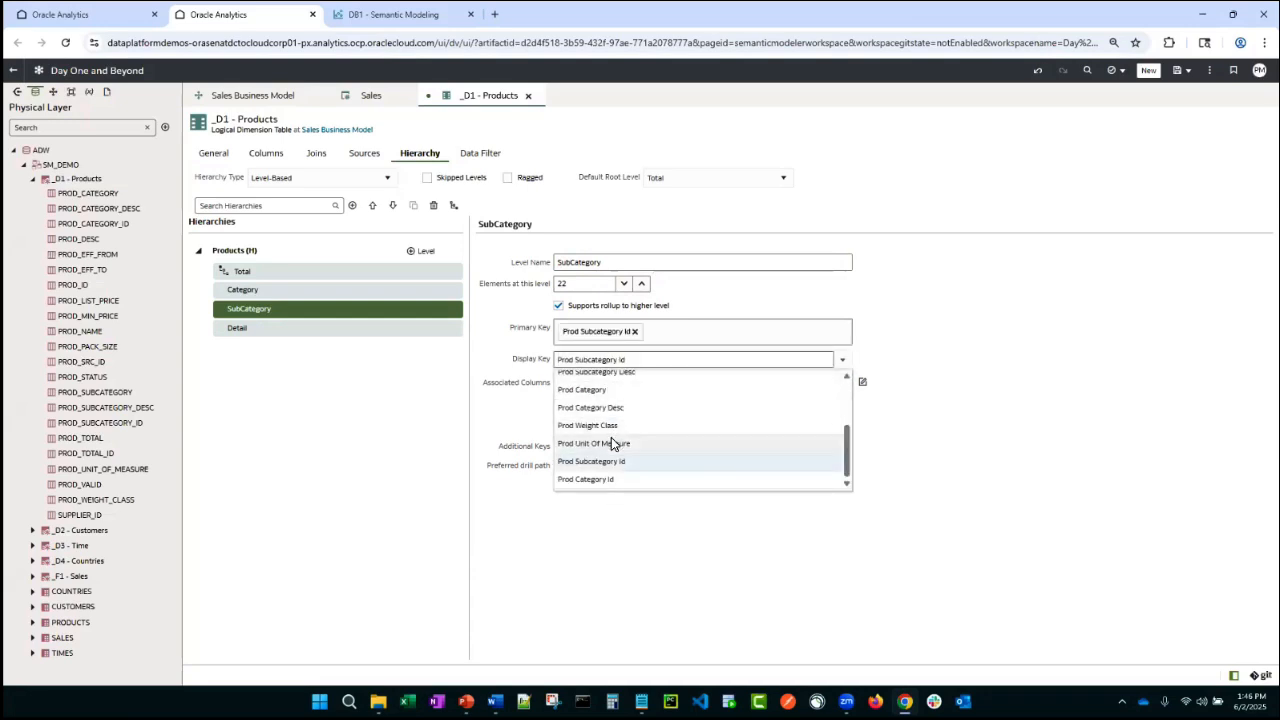
scroll(621, 452, "up", 2)
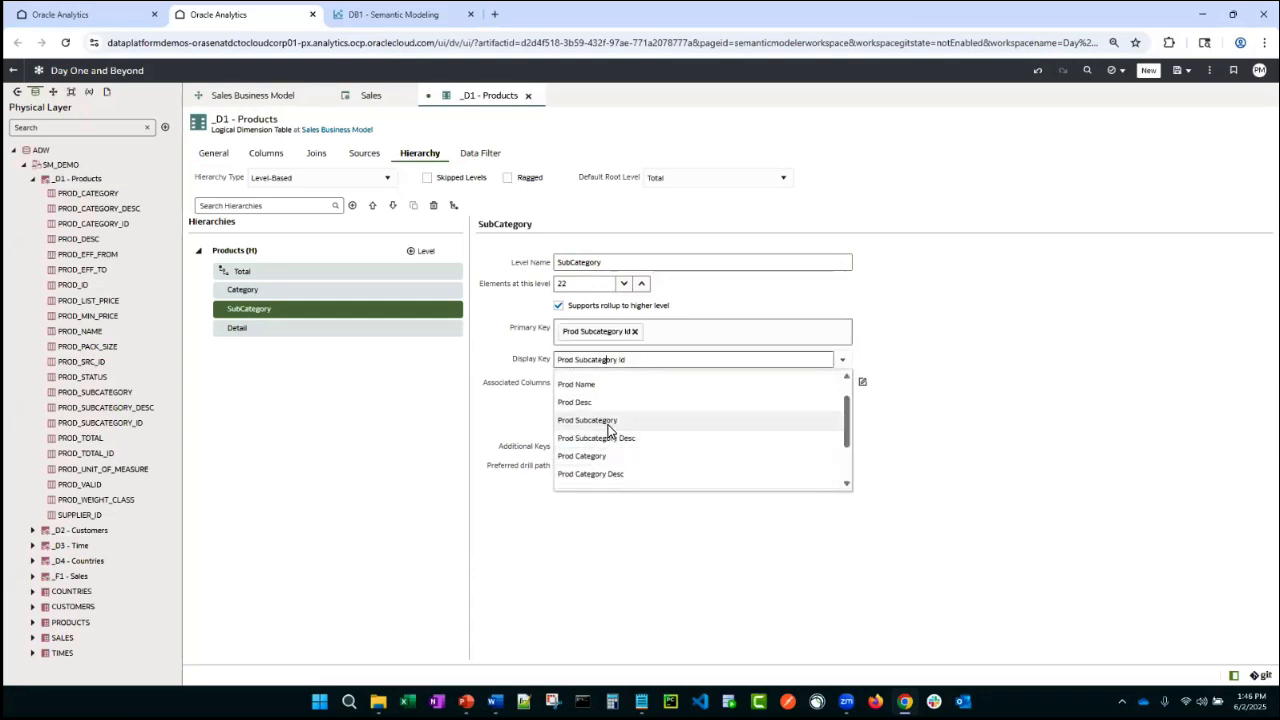
left_click(604, 421)
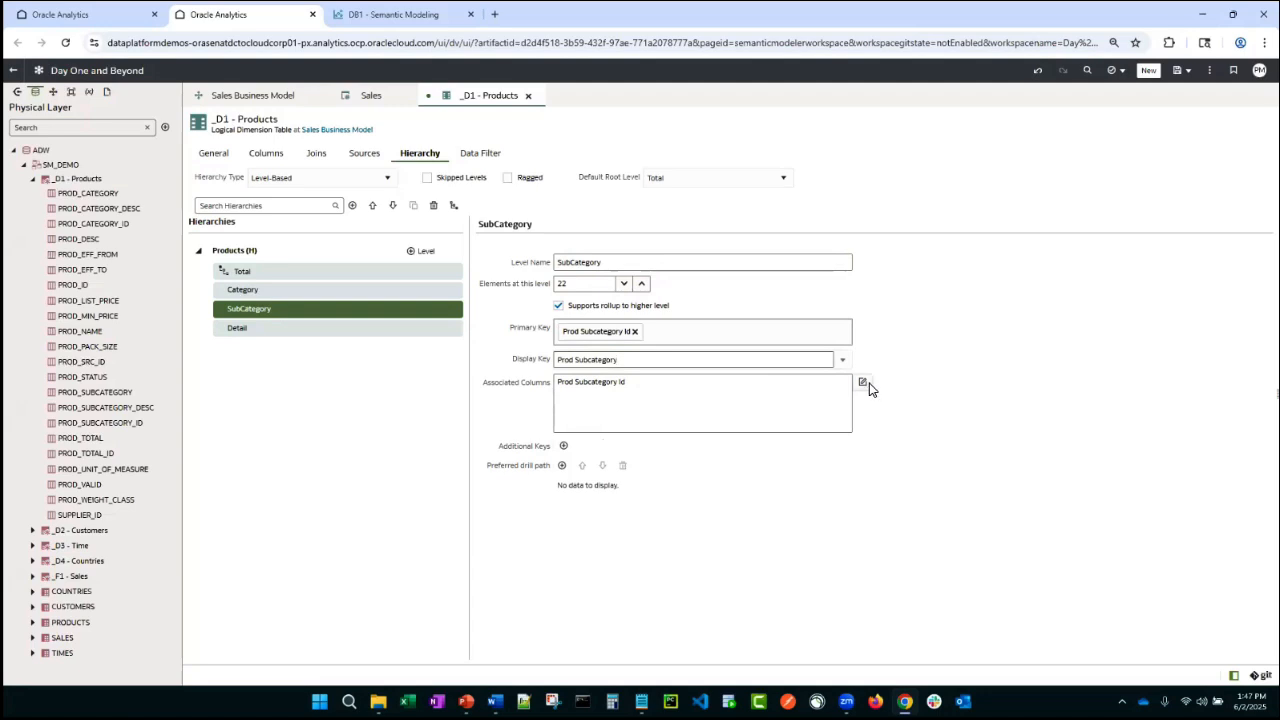
- Associate Prod Subcategory, Prod Subcategory Desc and Prod Subcategory Id columns with the SubCategory level
left_click(862, 382)
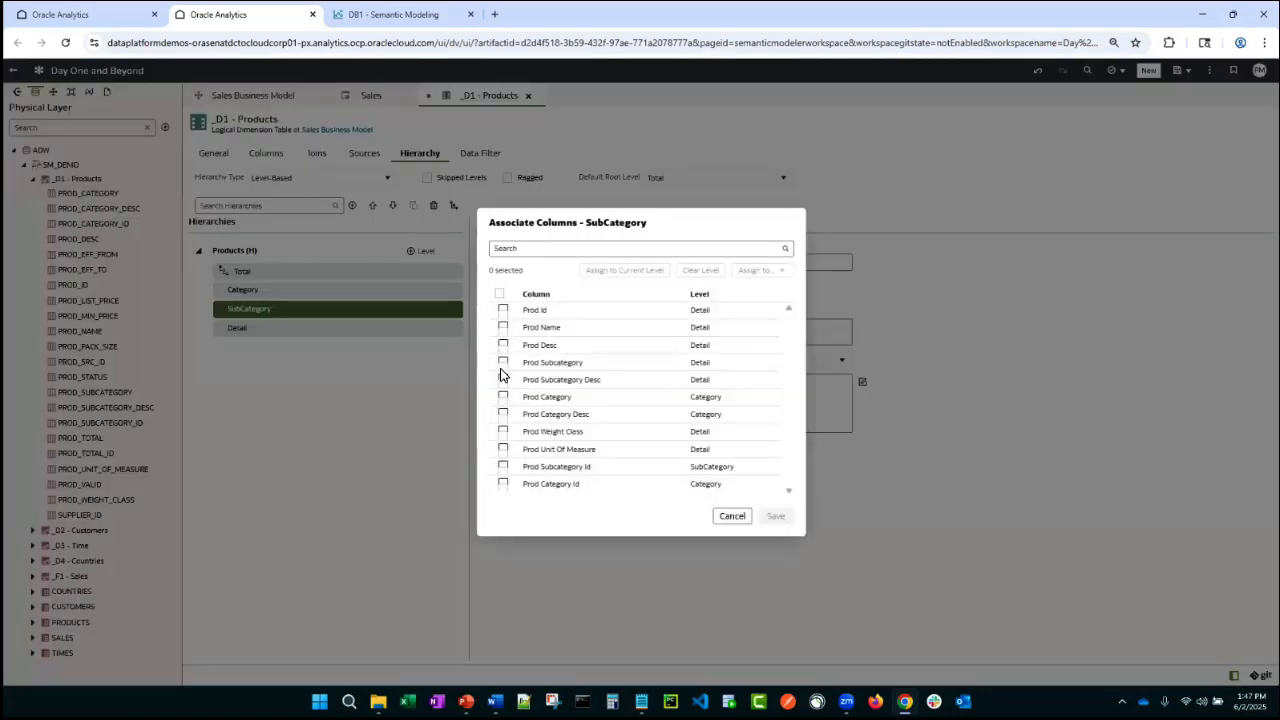
left_click(503, 362)
left_click(503, 379)
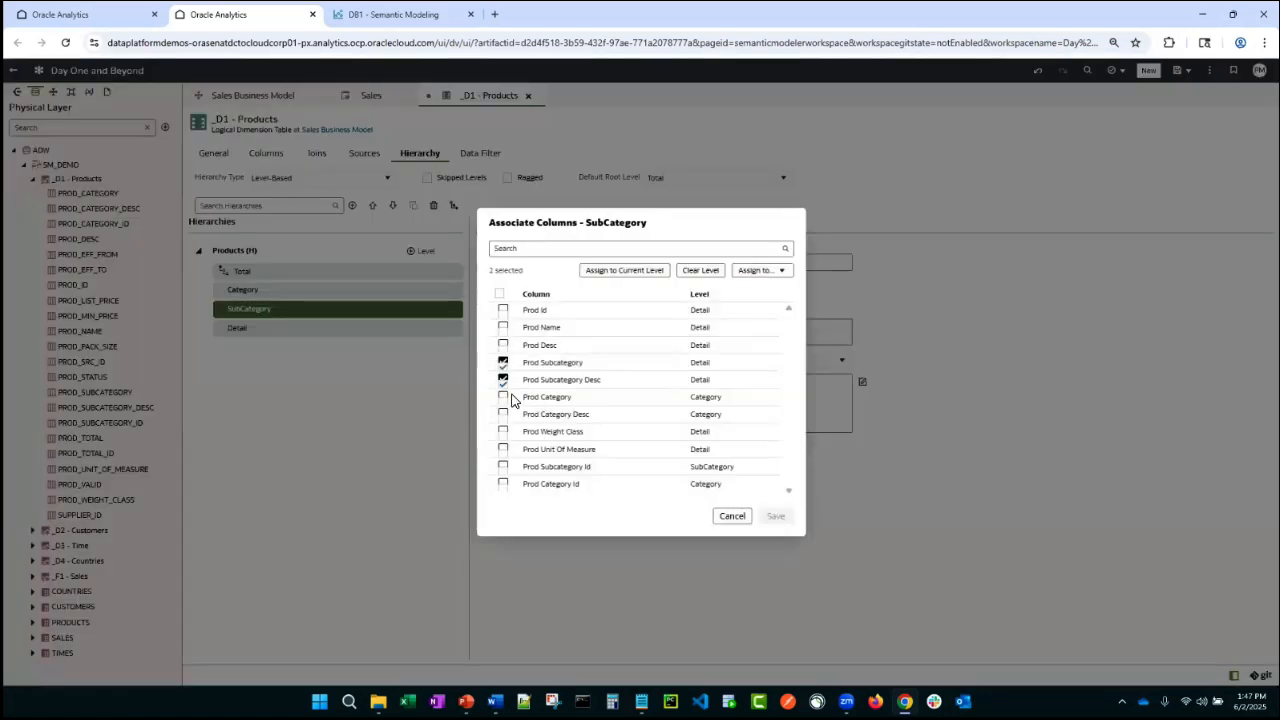
left_click(503, 466)
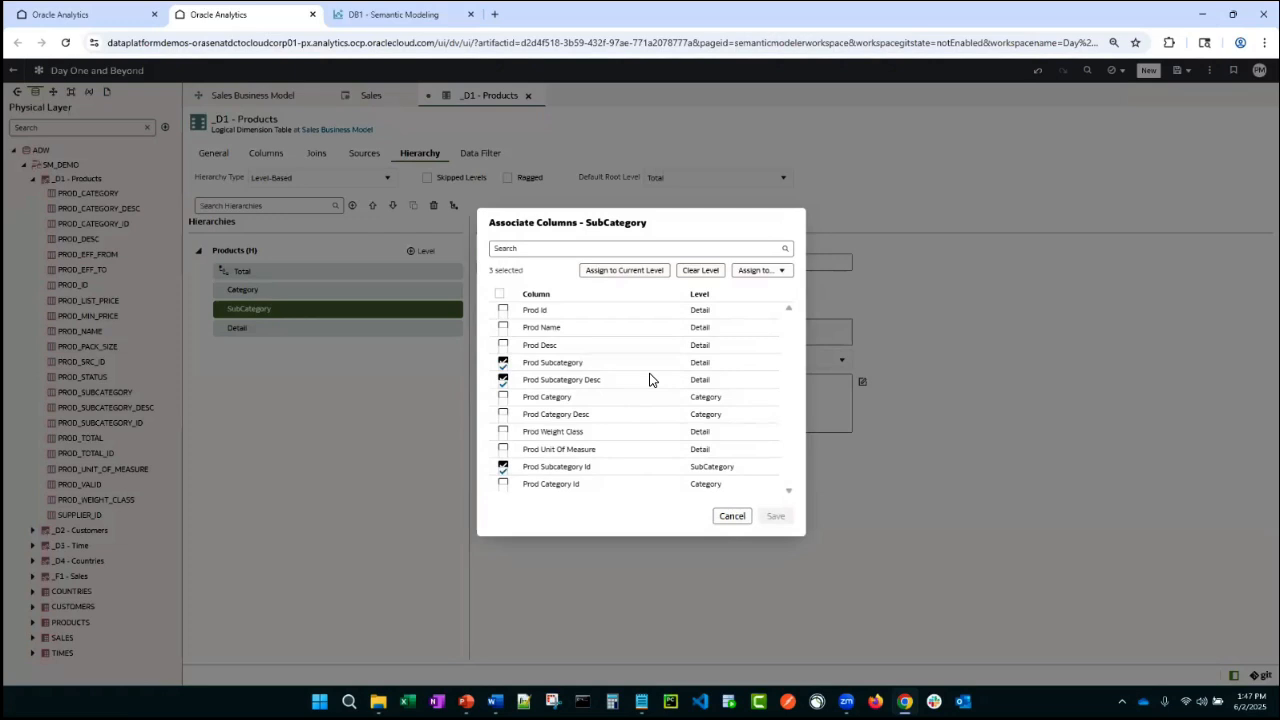
left_click(645, 273)
left_click(772, 516)
- Set the Detail level to 100 elements with display key Prod Name, and save the model
left_click(350, 330)
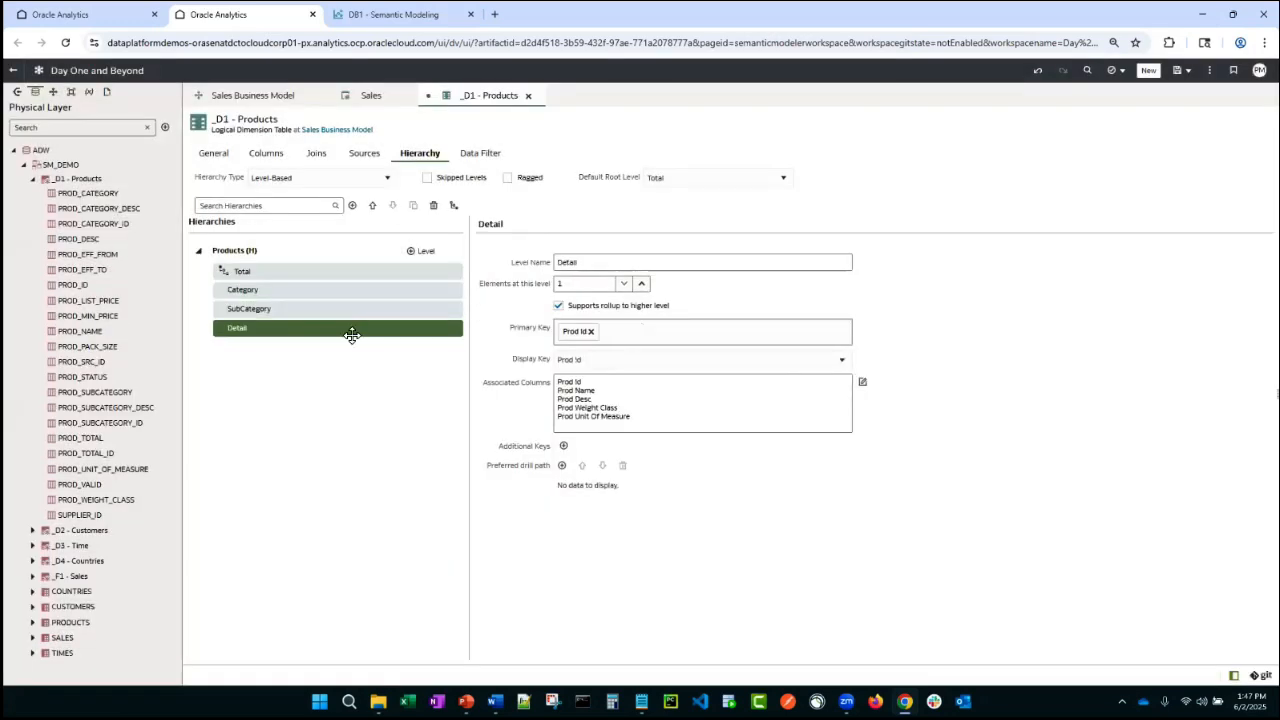
left_click(566, 284)
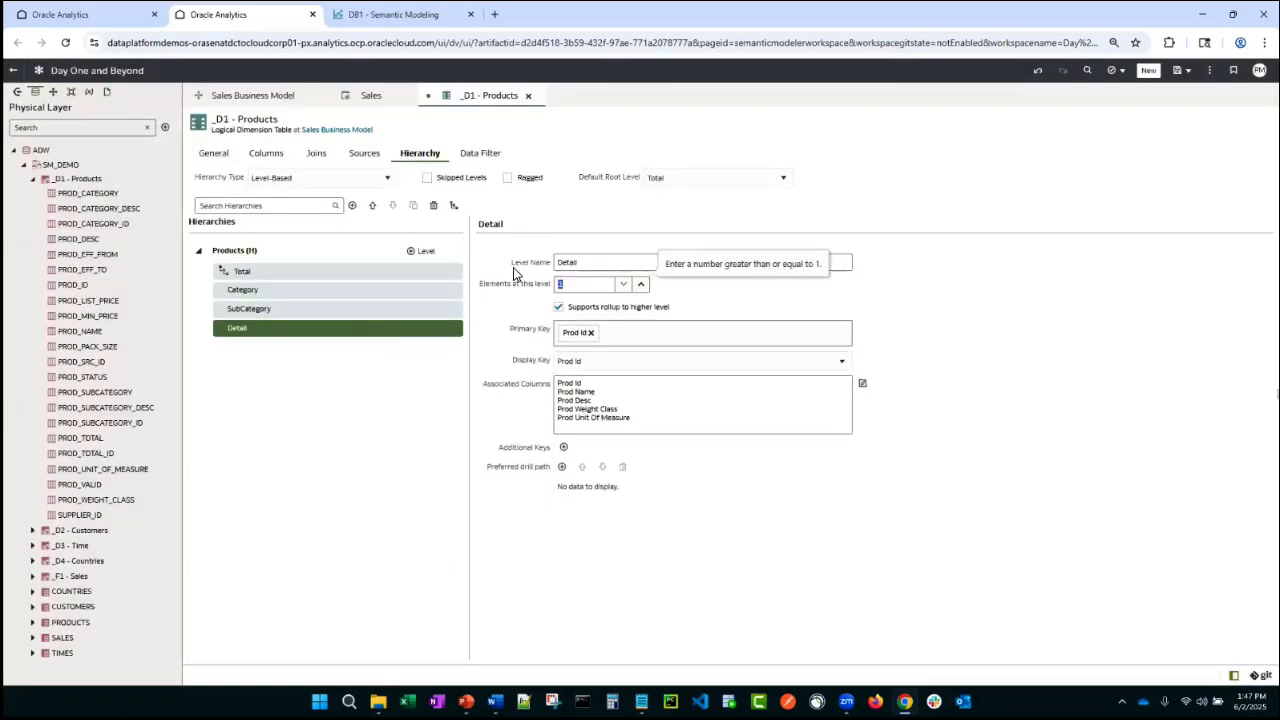
type("100")
left_click(594, 364)
left_click(595, 385)
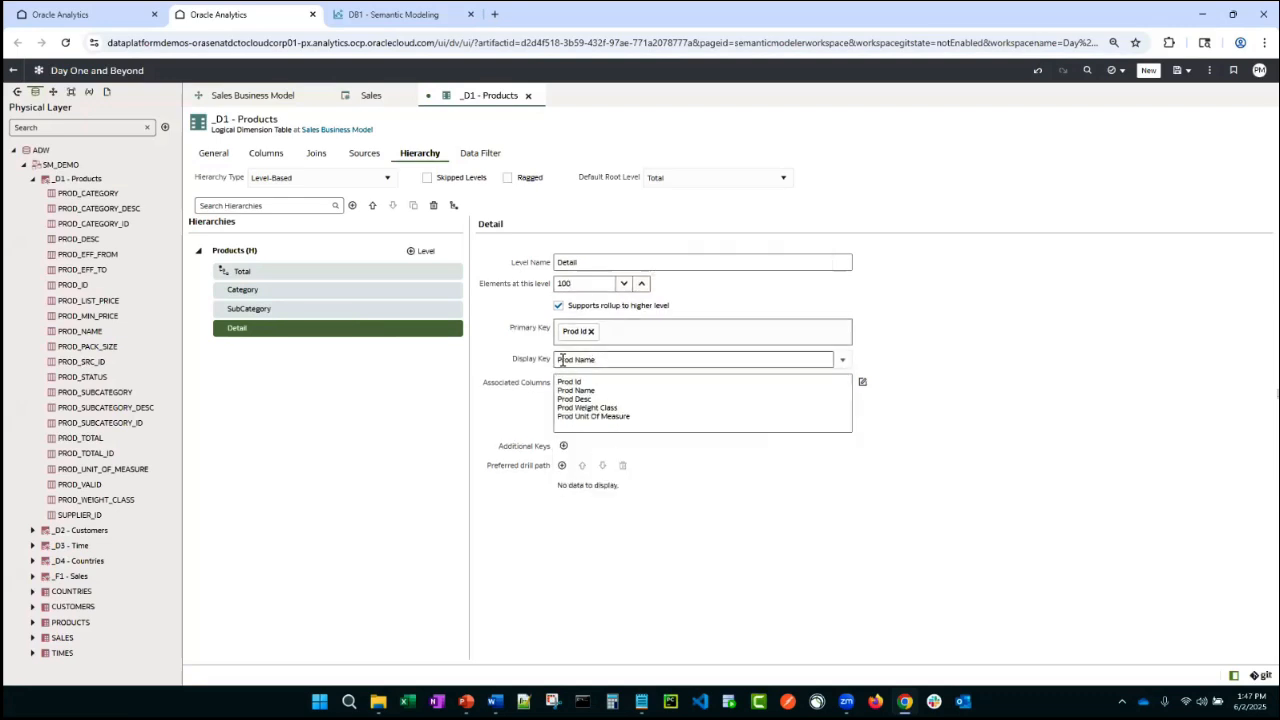
left_click(1177, 70)
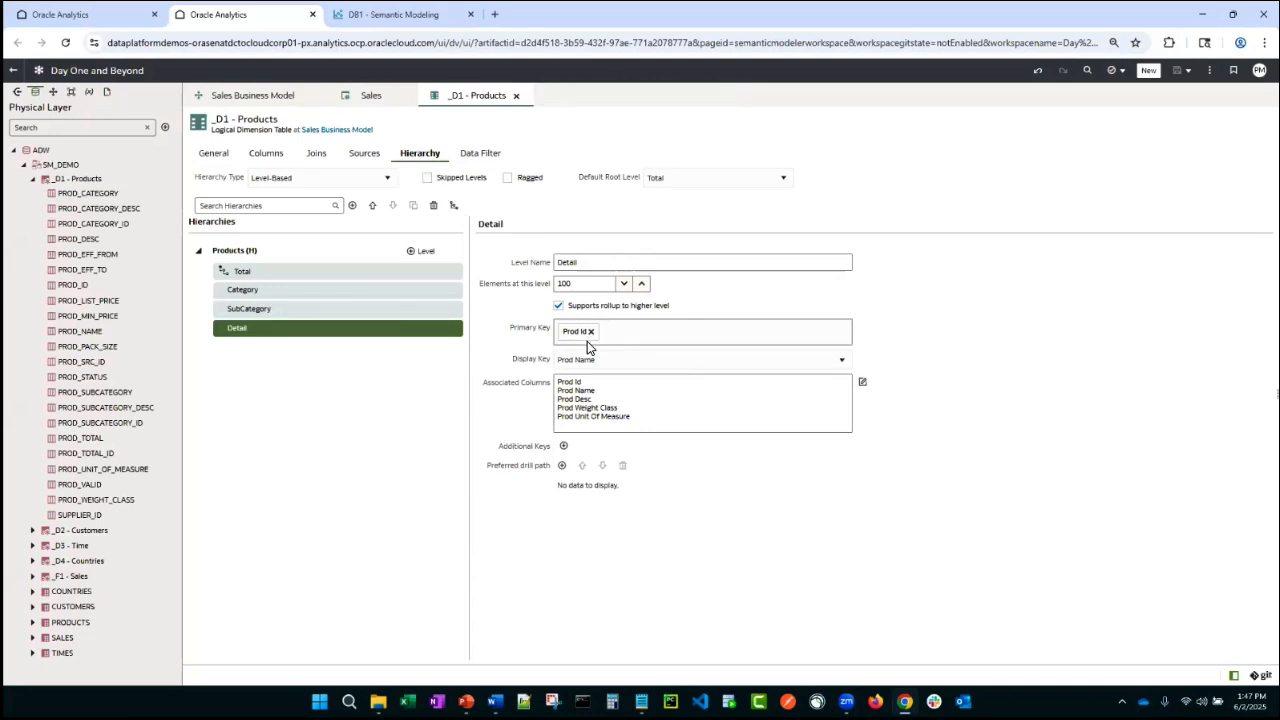
- In the Sales logical fact table, add a new column named Amount Sold by Product Category
left_click(366, 100)
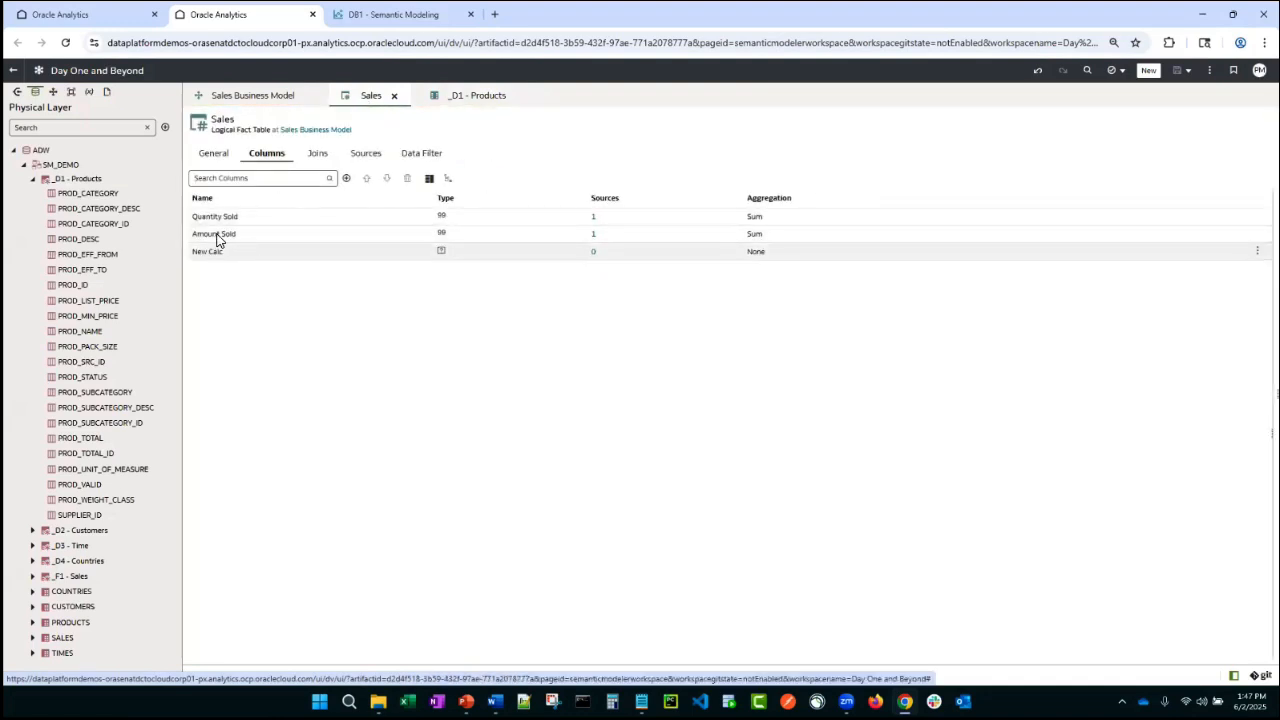
left_click(256, 255)
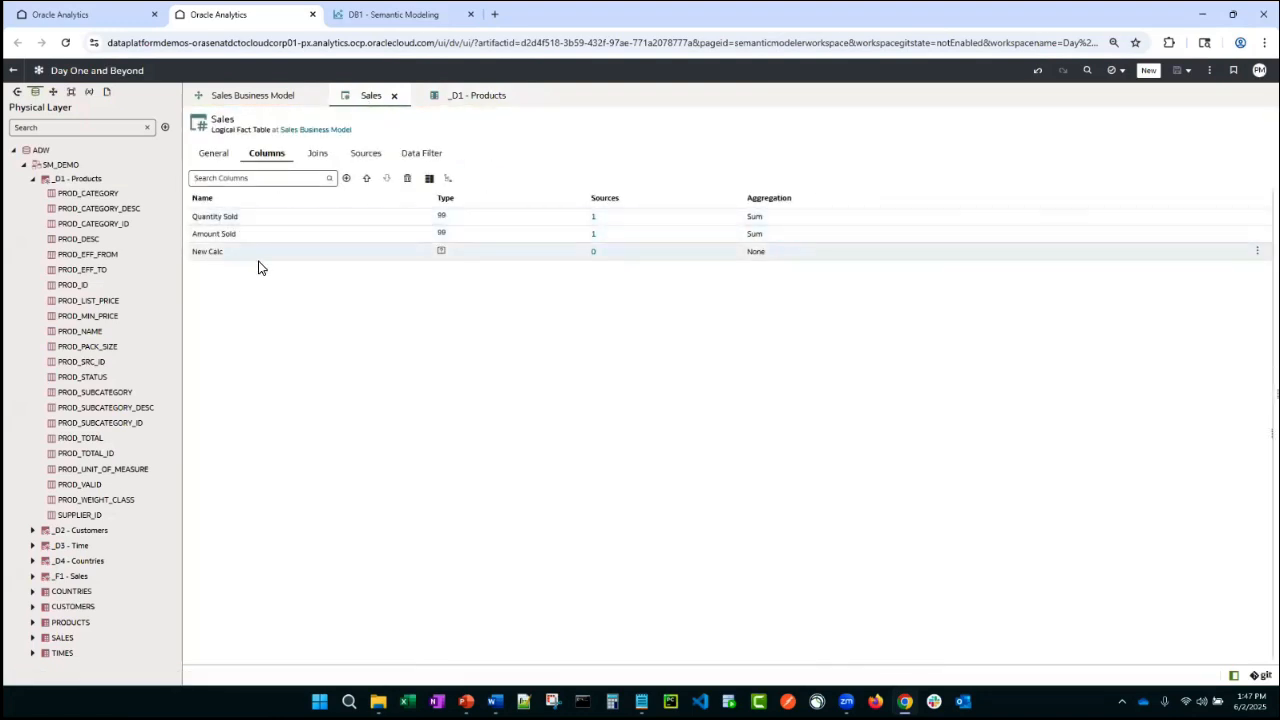
left_click(427, 180)
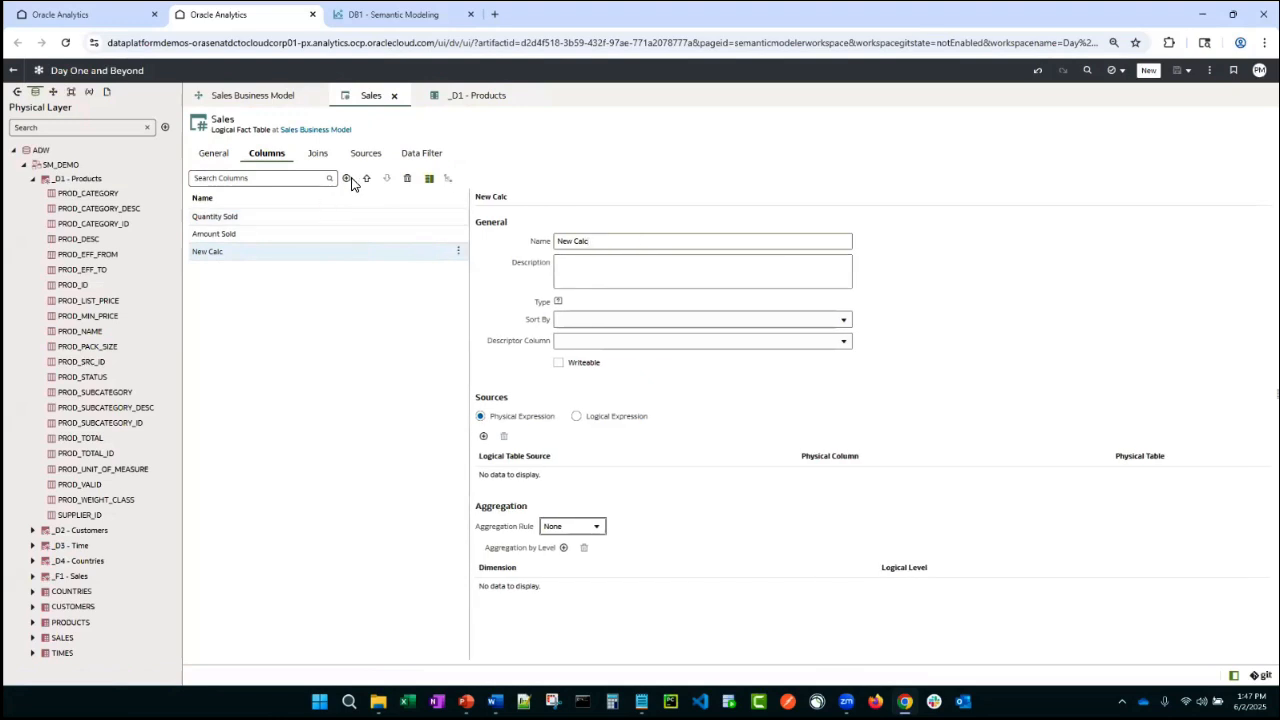
left_click(346, 178)
left_click(367, 215)
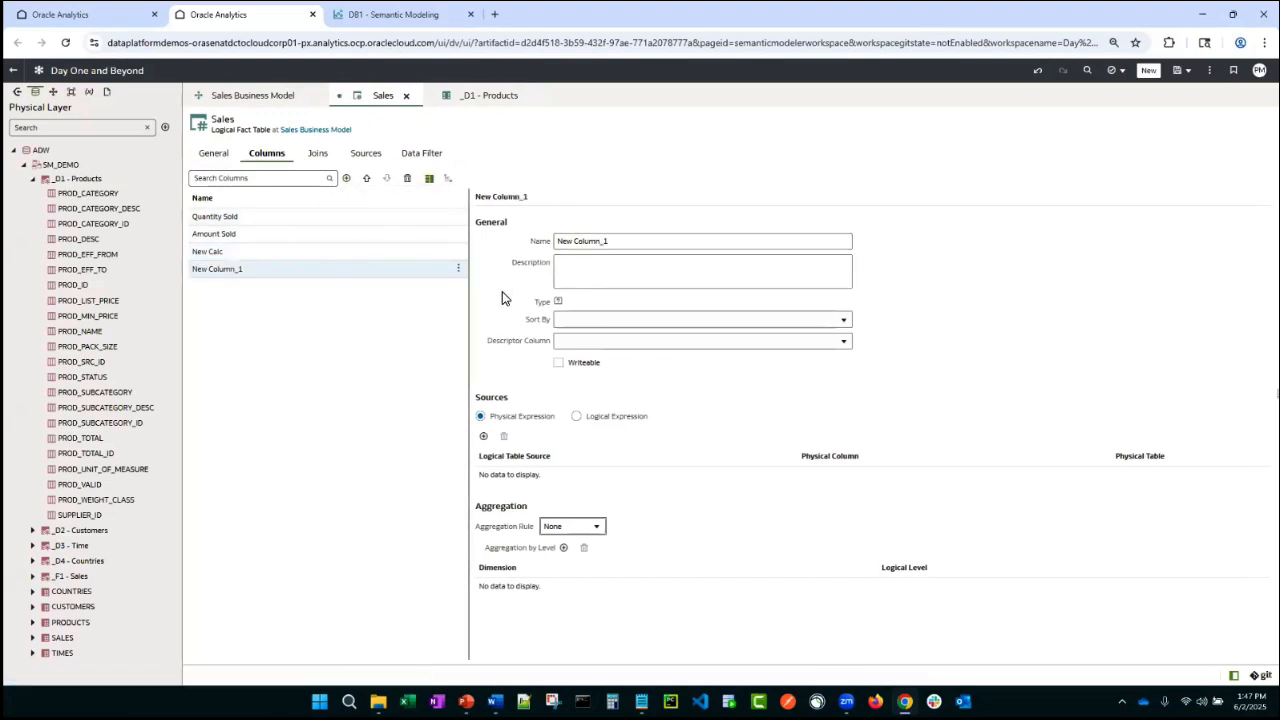
left_click_drag(616, 242, 477, 228)
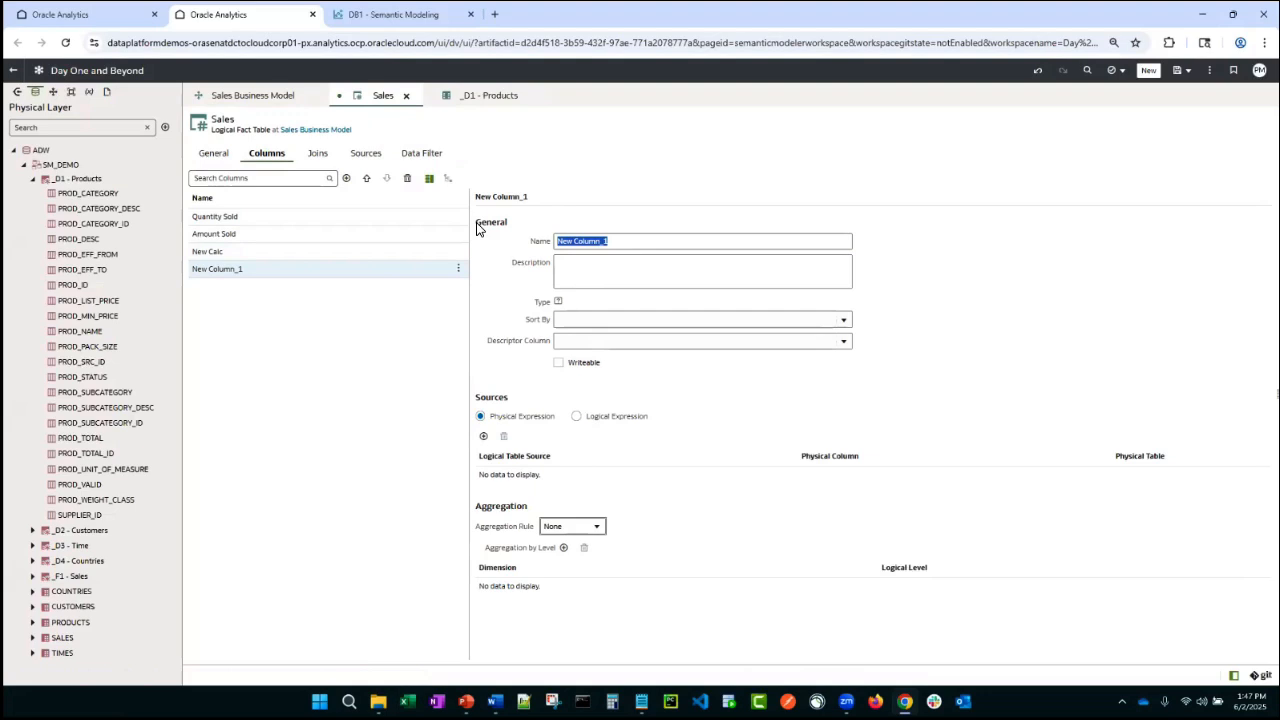
type("Amount Sold by Product Category")
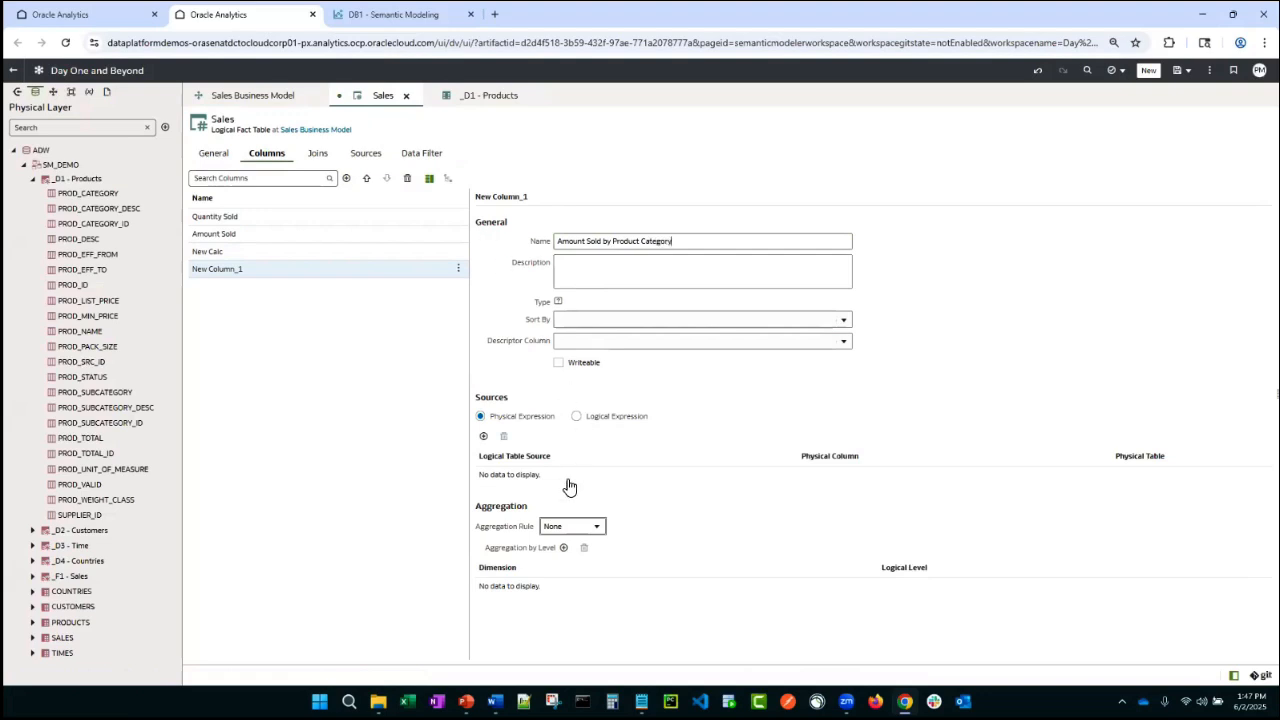
left_click(603, 527)
left_click(603, 528)
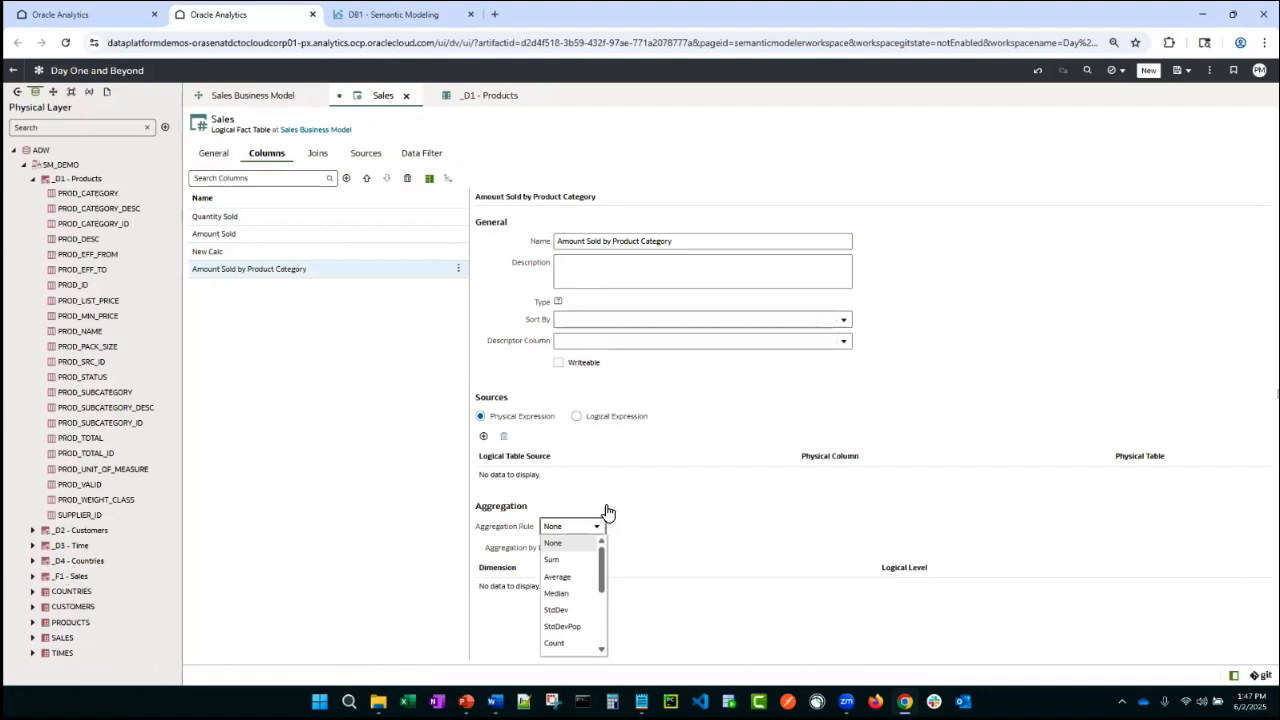
left_click(577, 416)
left_click(505, 416)
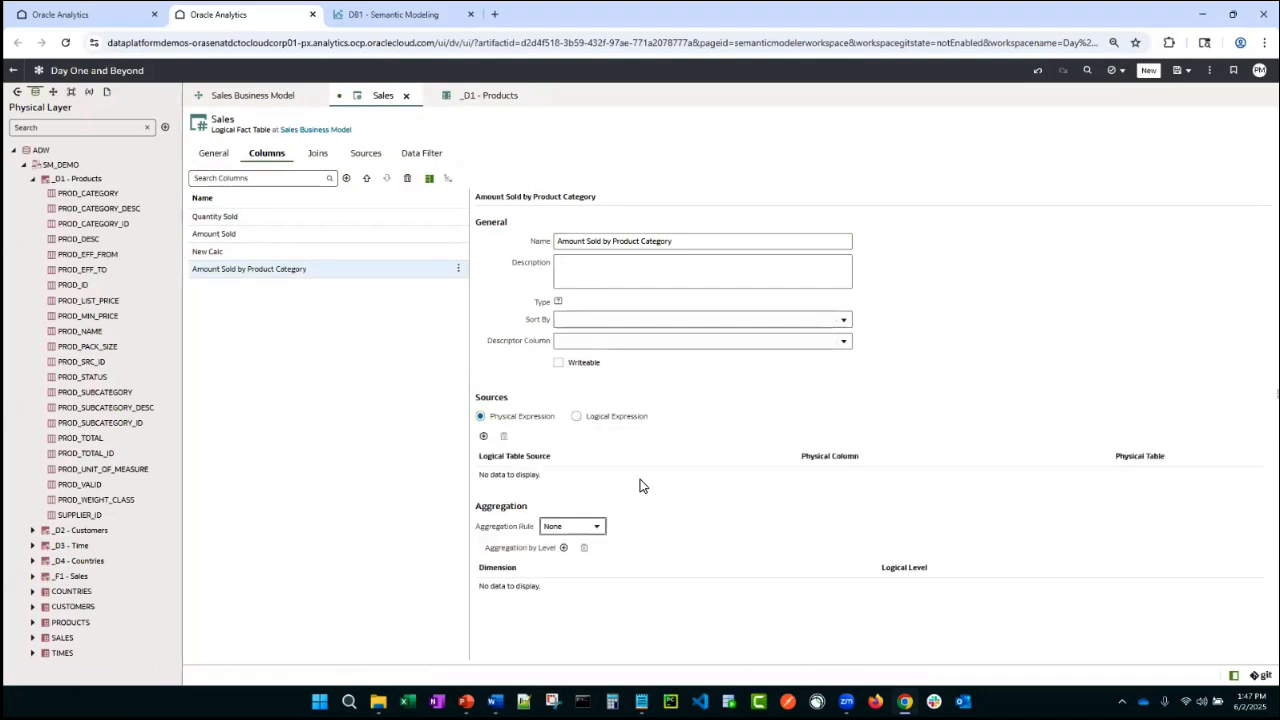
- Map the new column's source to the AMOUNT_SOLD physical column of the _F1 - Sales logical table source
left_click(484, 437)
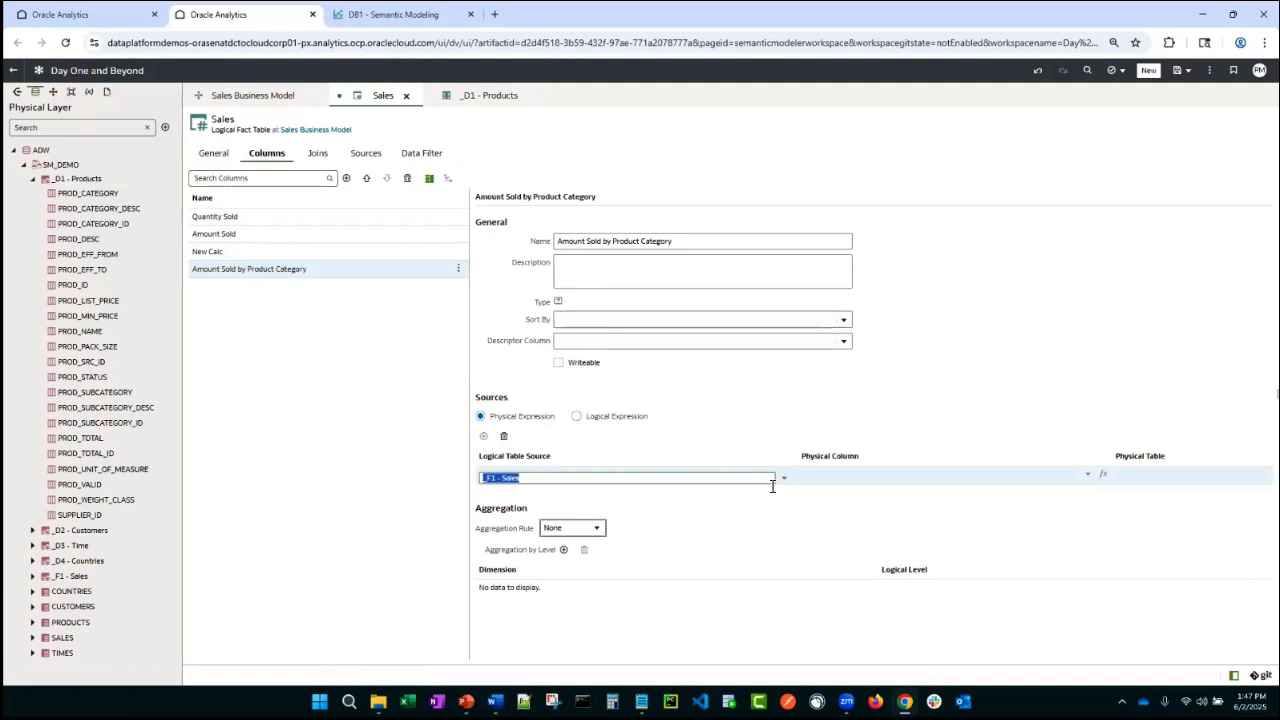
left_click(826, 488)
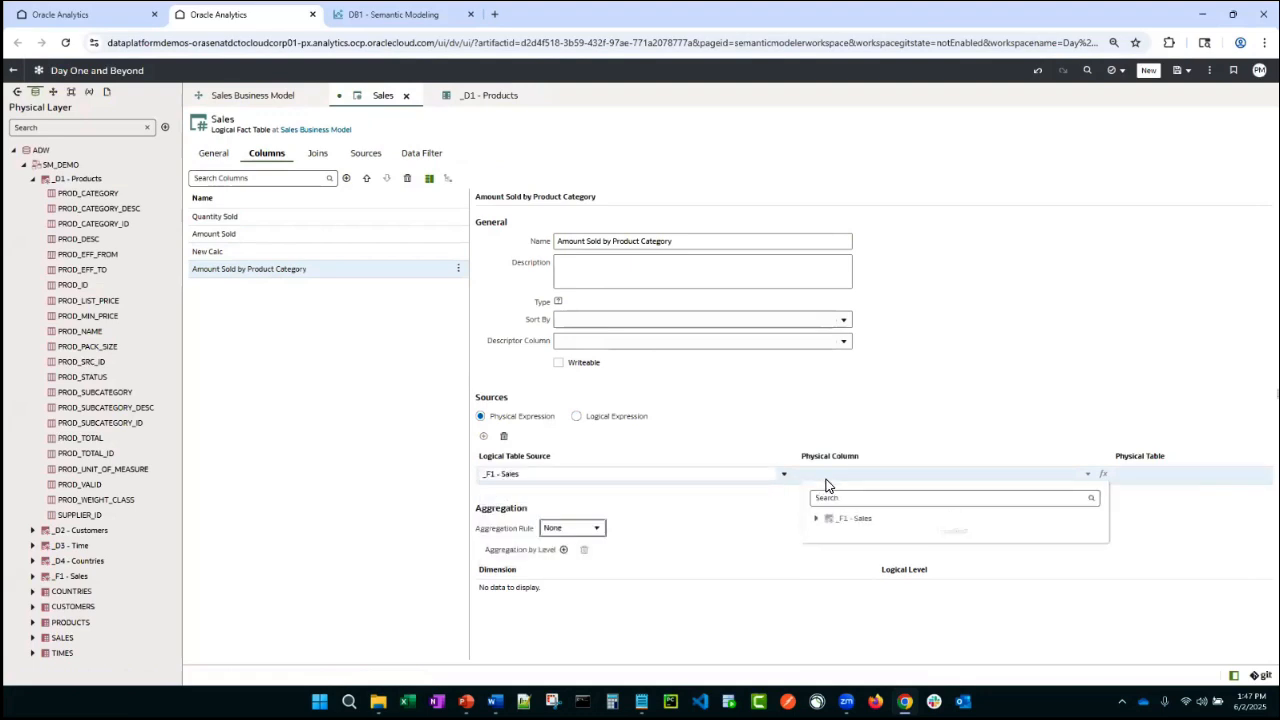
left_click(820, 525)
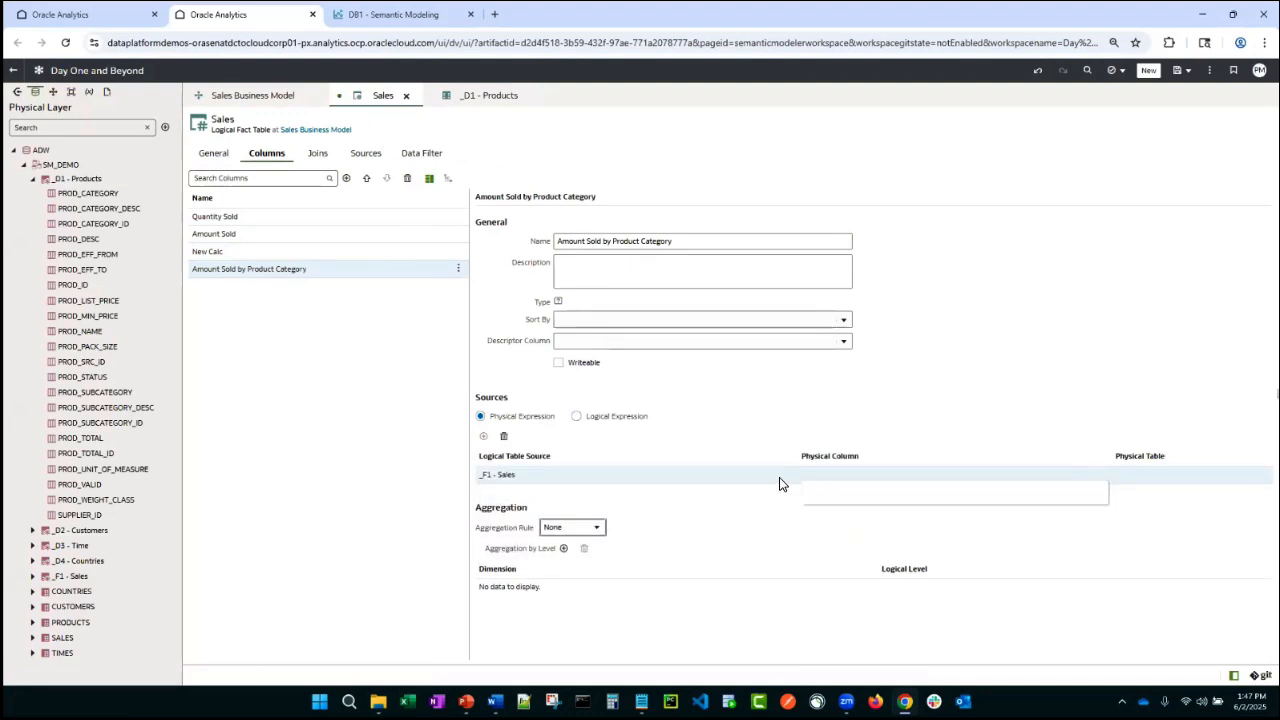
left_click(834, 485)
left_click(835, 485)
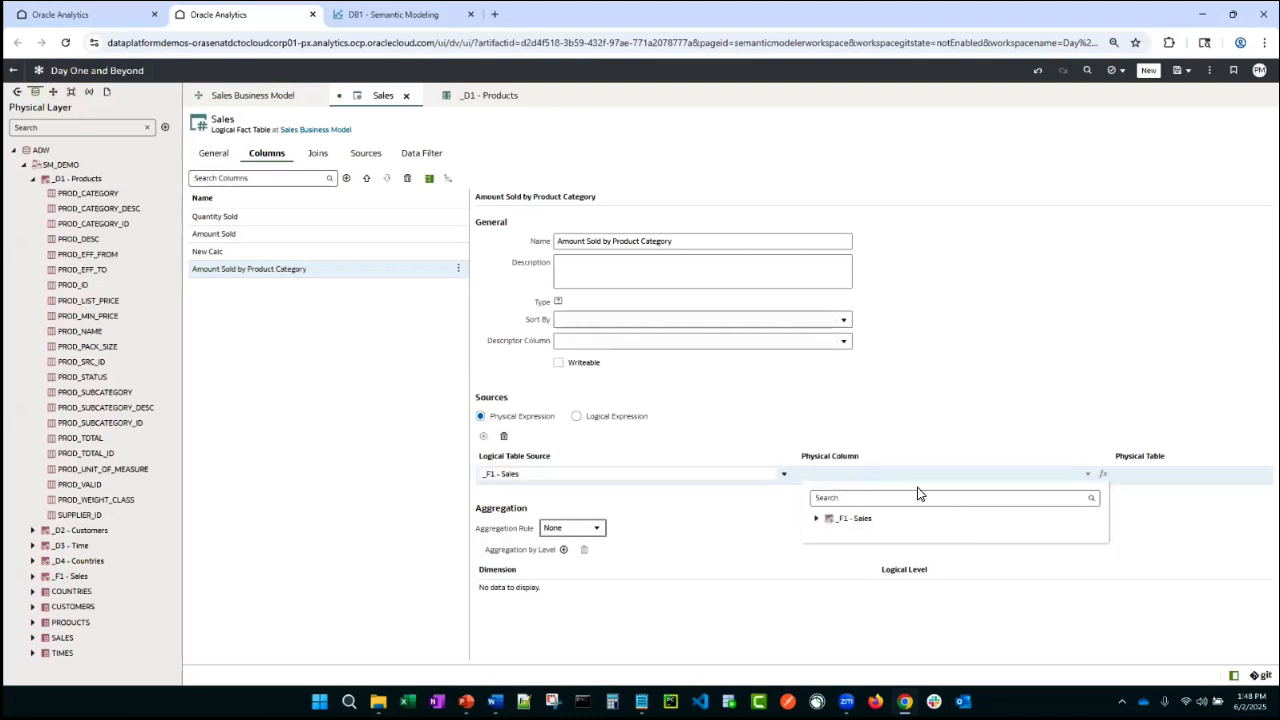
left_click(830, 522)
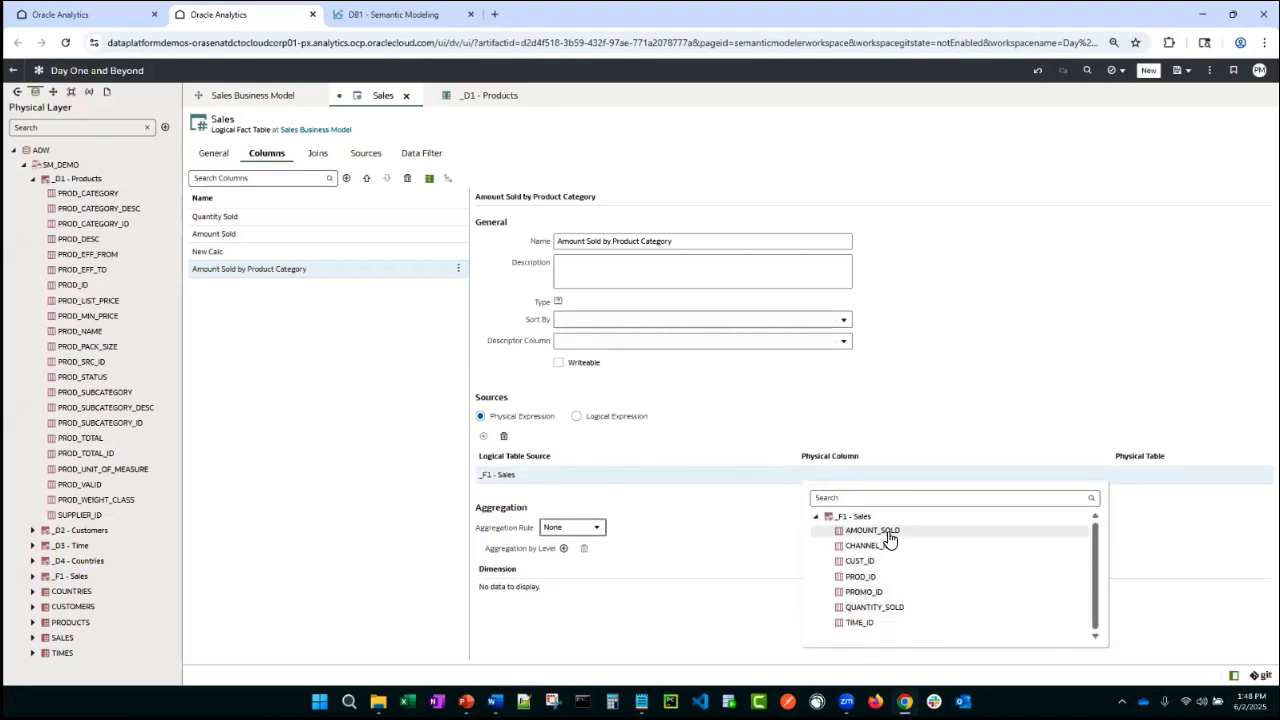
left_click(886, 531)
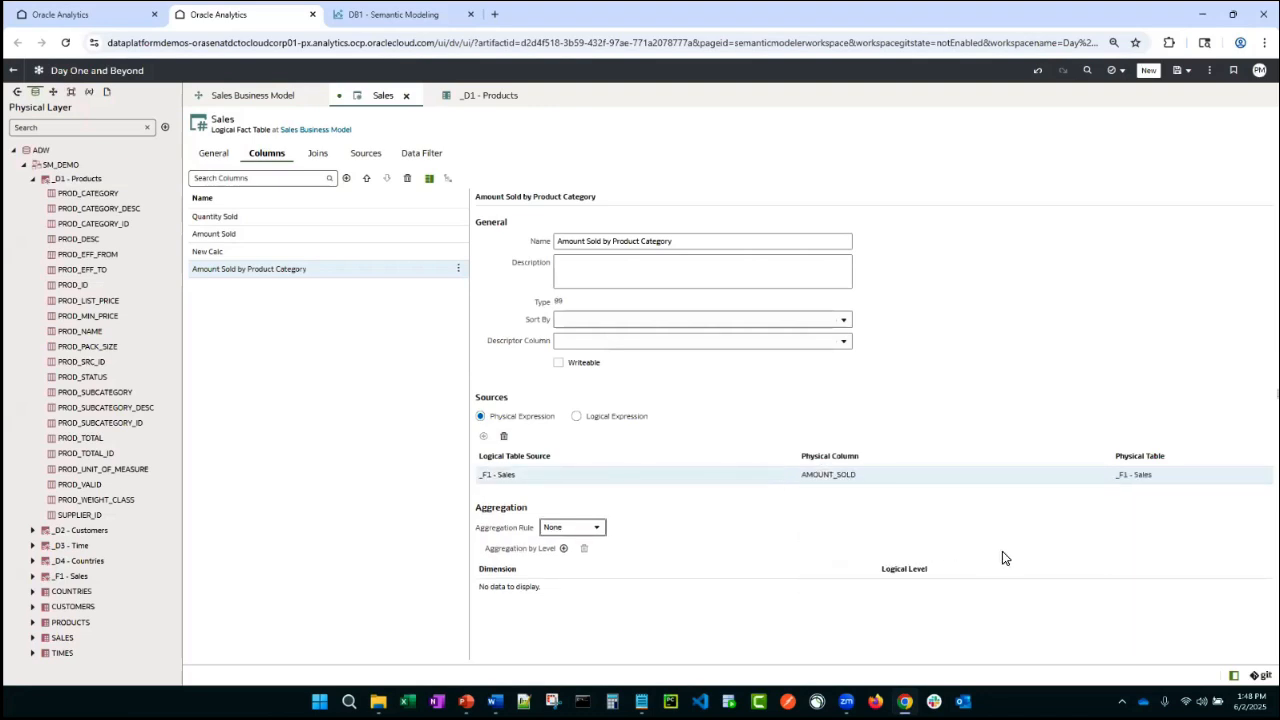
- Set the column's aggregation rule to Sum at the Category level of the _D1 - Products dimension, and save the model
left_click(594, 533)
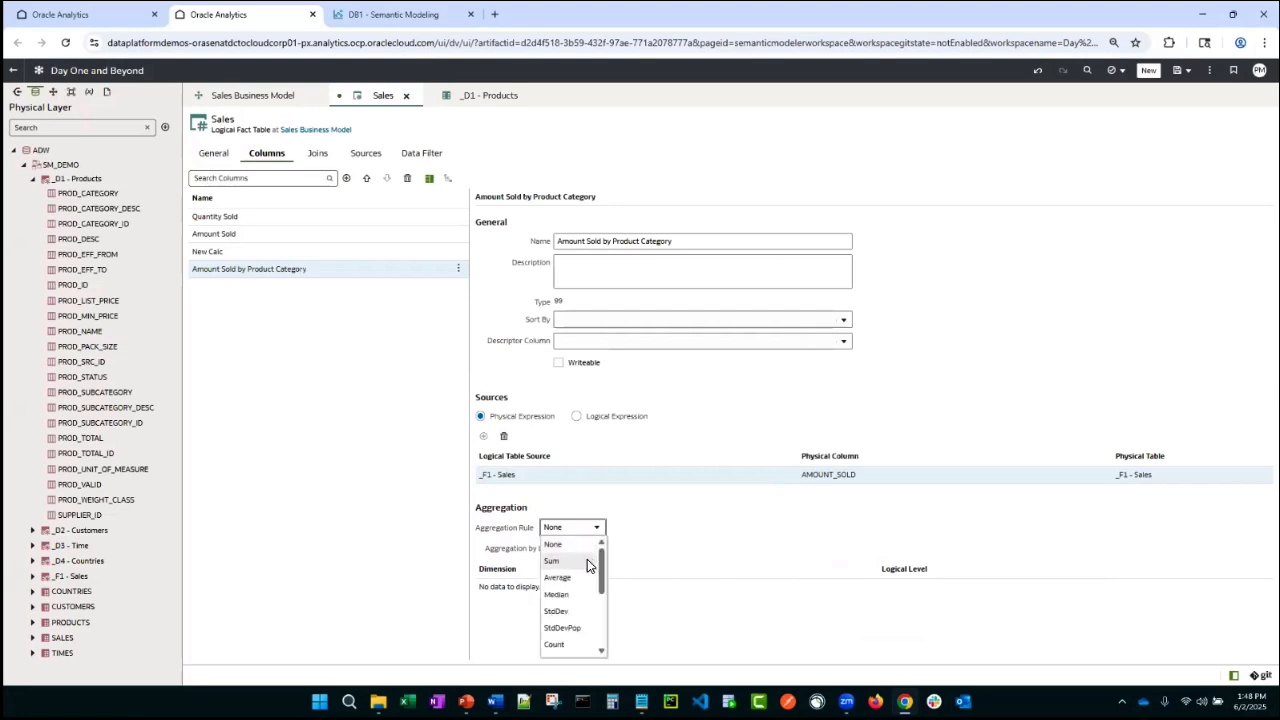
left_click(587, 560)
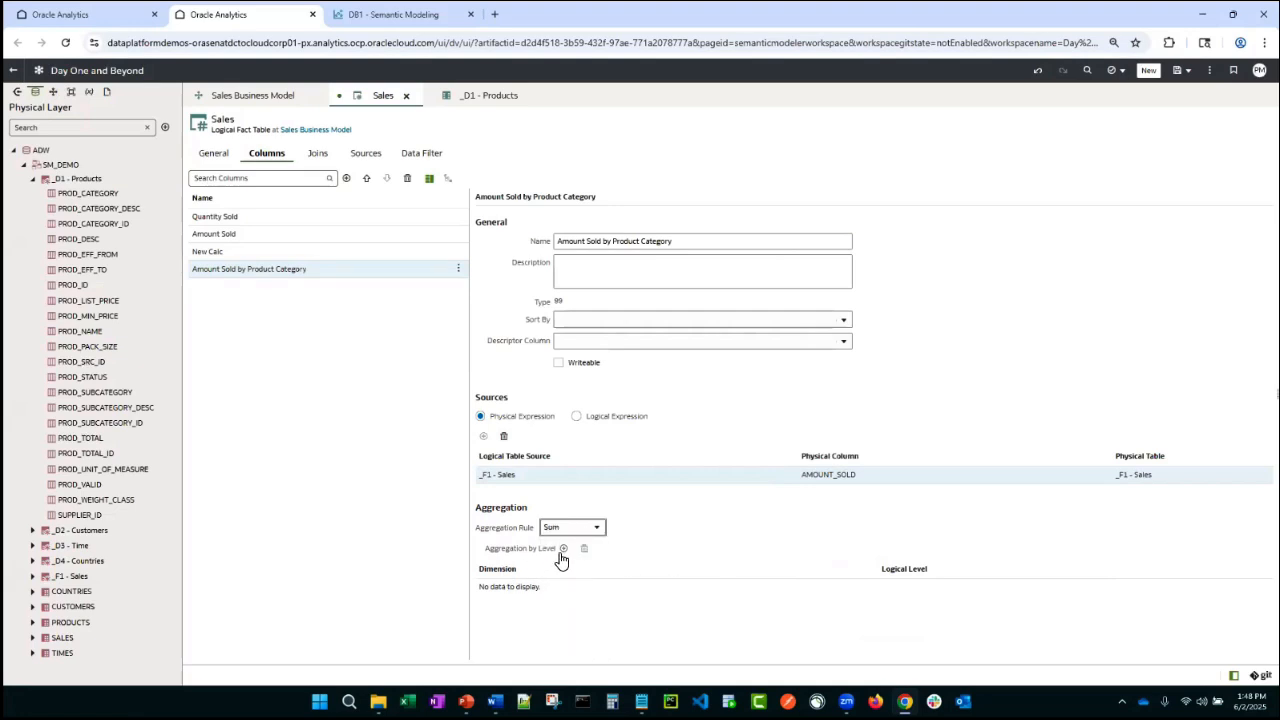
left_click(563, 549)
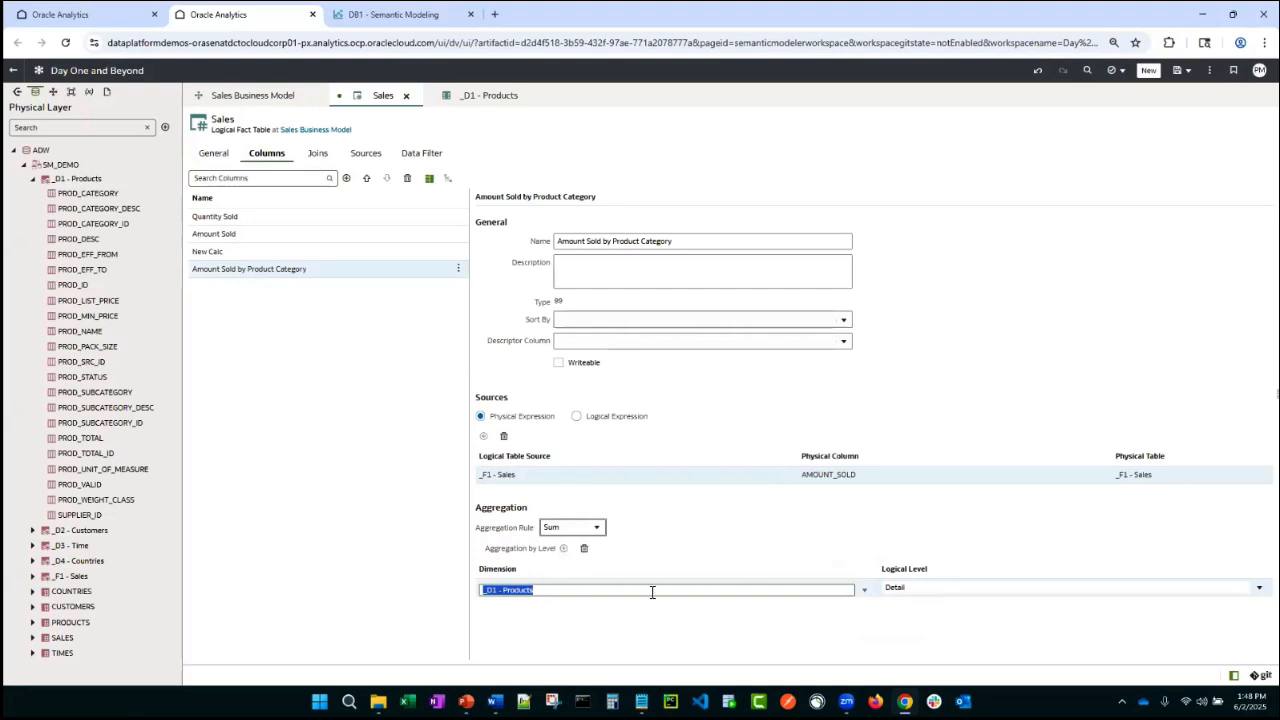
left_click(557, 592)
left_click(917, 589)
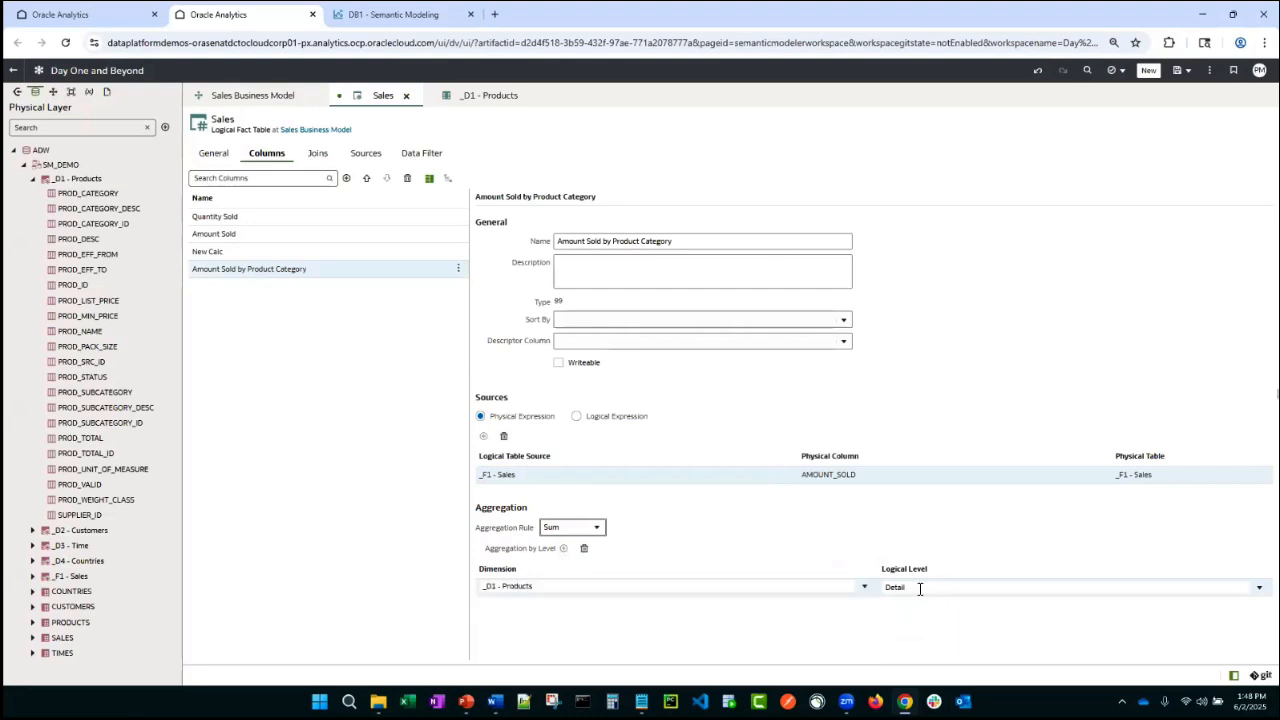
left_click(913, 630)
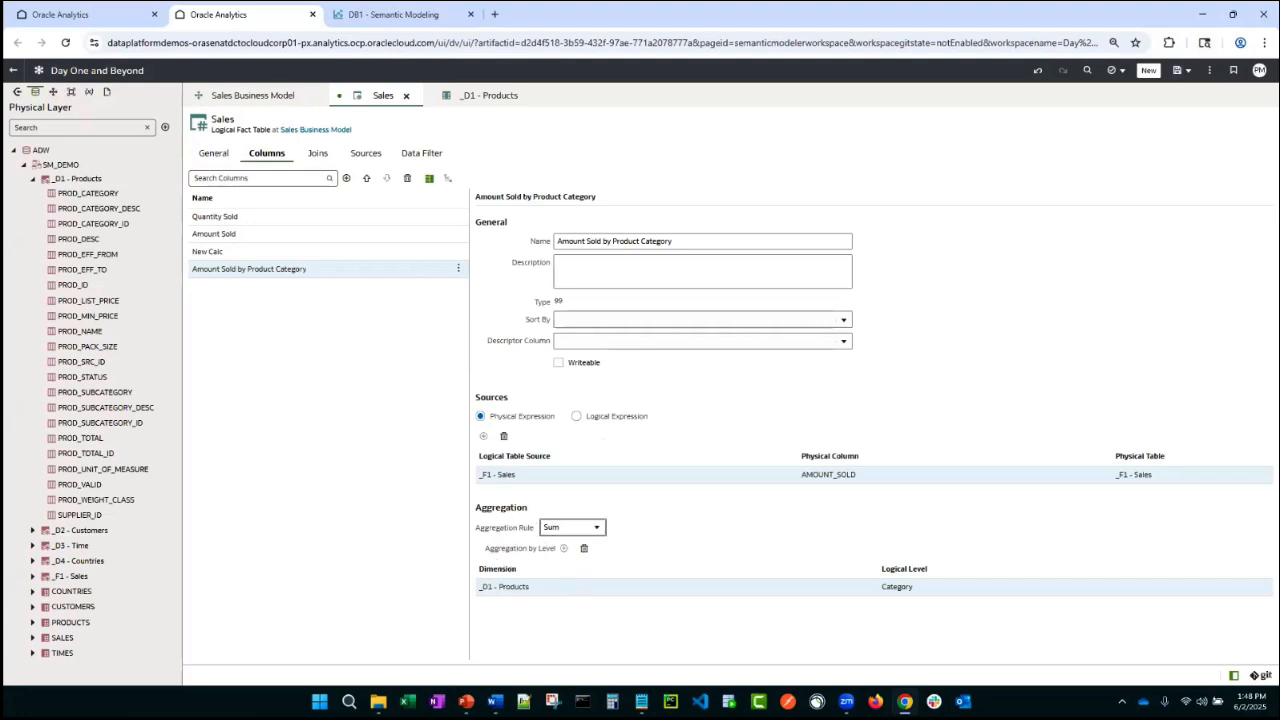
key("ctrl+s")
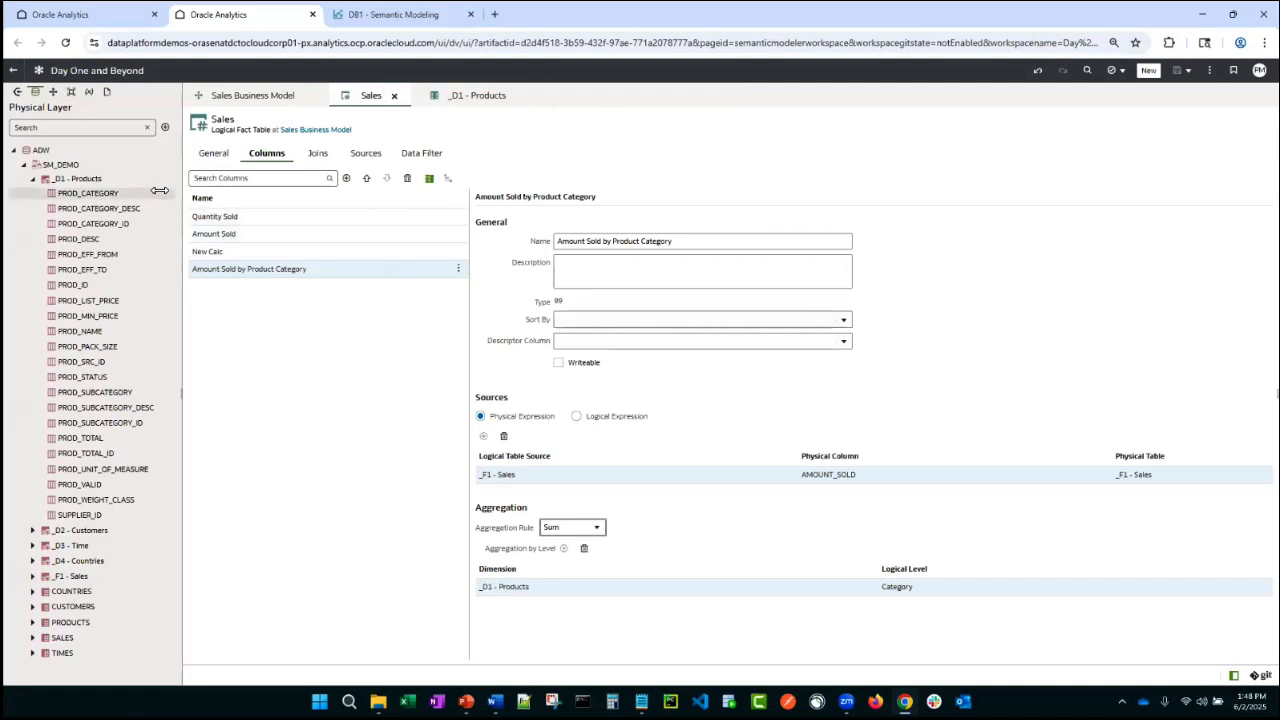
- Inspect the lineage of Prod Desc and New Calc between the physical and logical layers, closing both lineage views afterwards
left_click(54, 91)
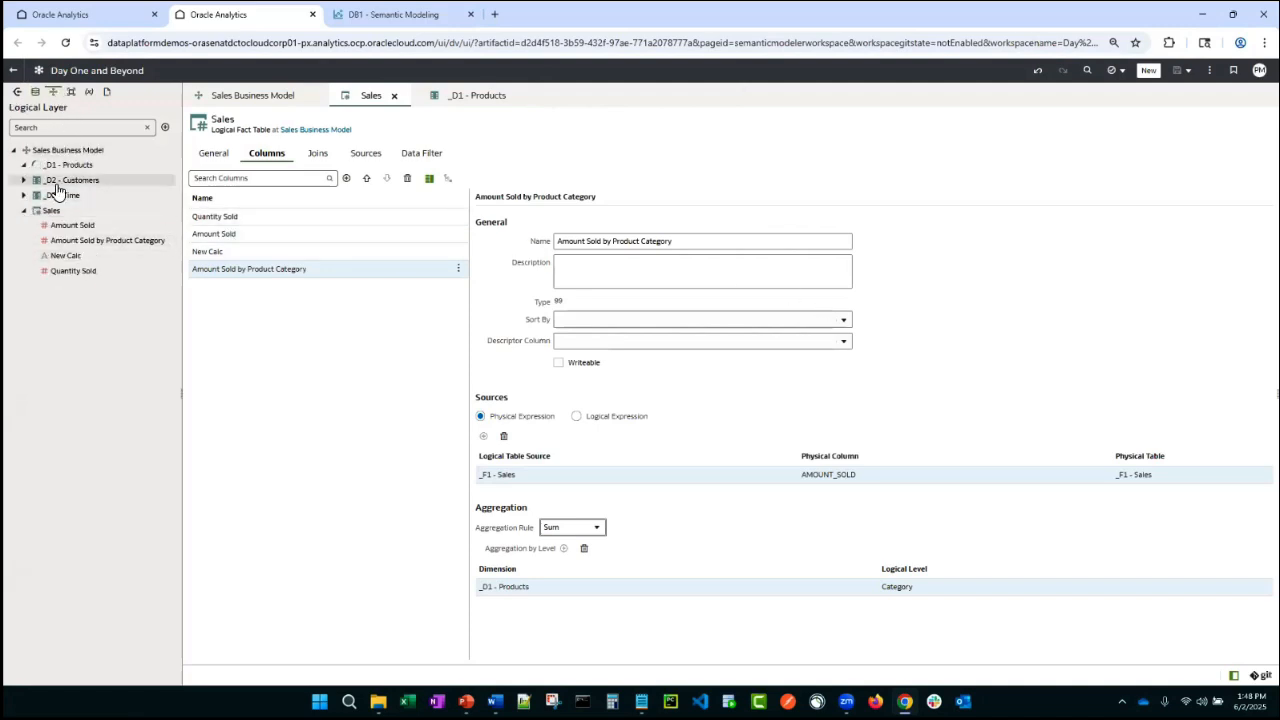
left_click(24, 165)
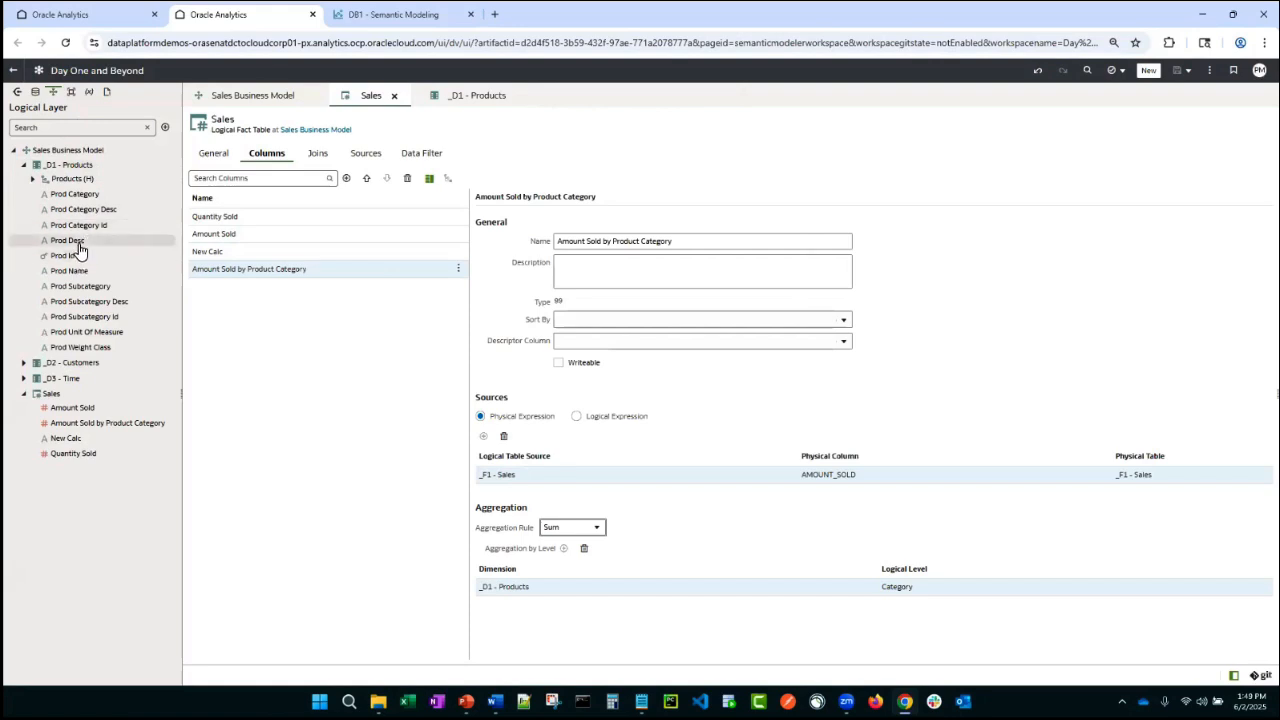
right_click(80, 250)
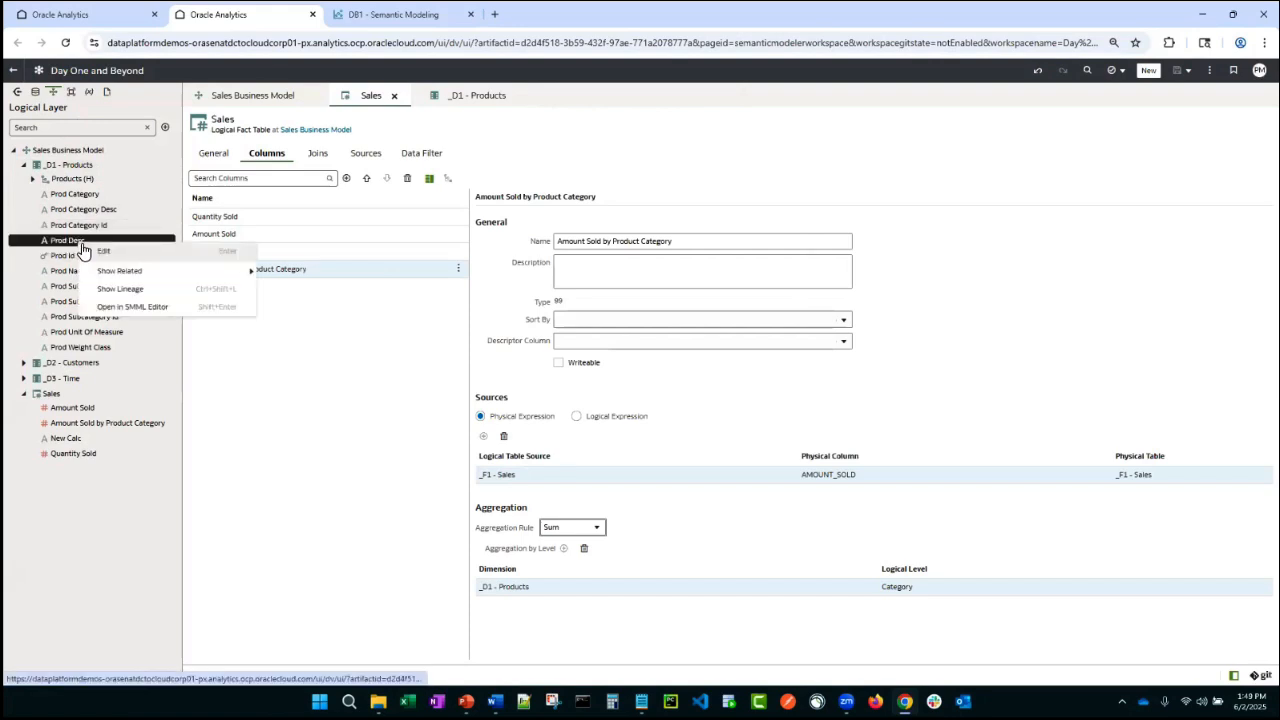
left_click(129, 290)
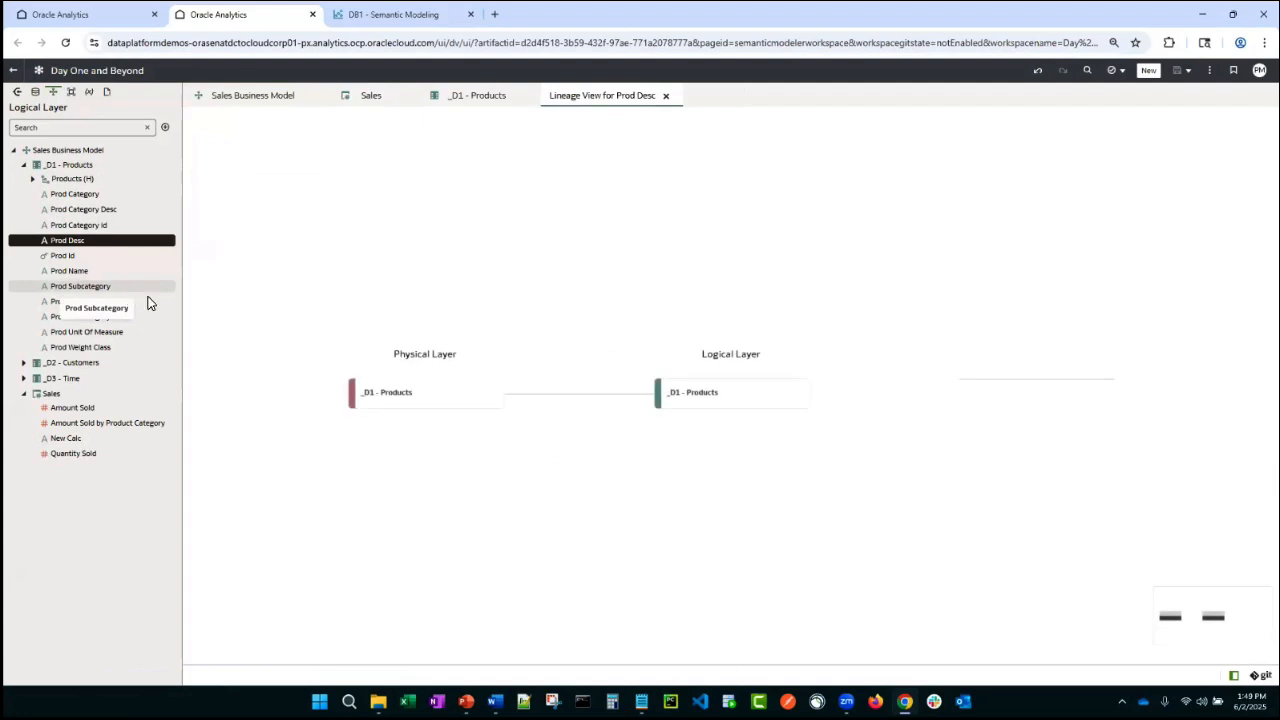
left_click(740, 404)
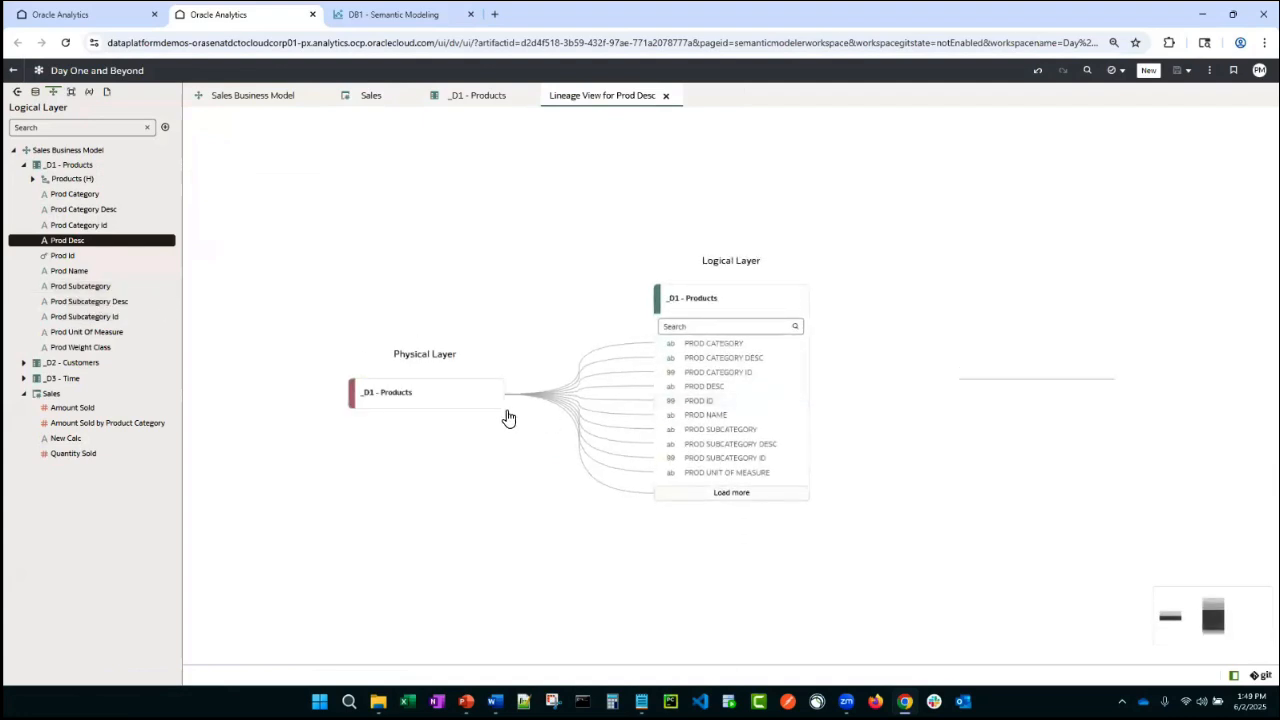
left_click(431, 396)
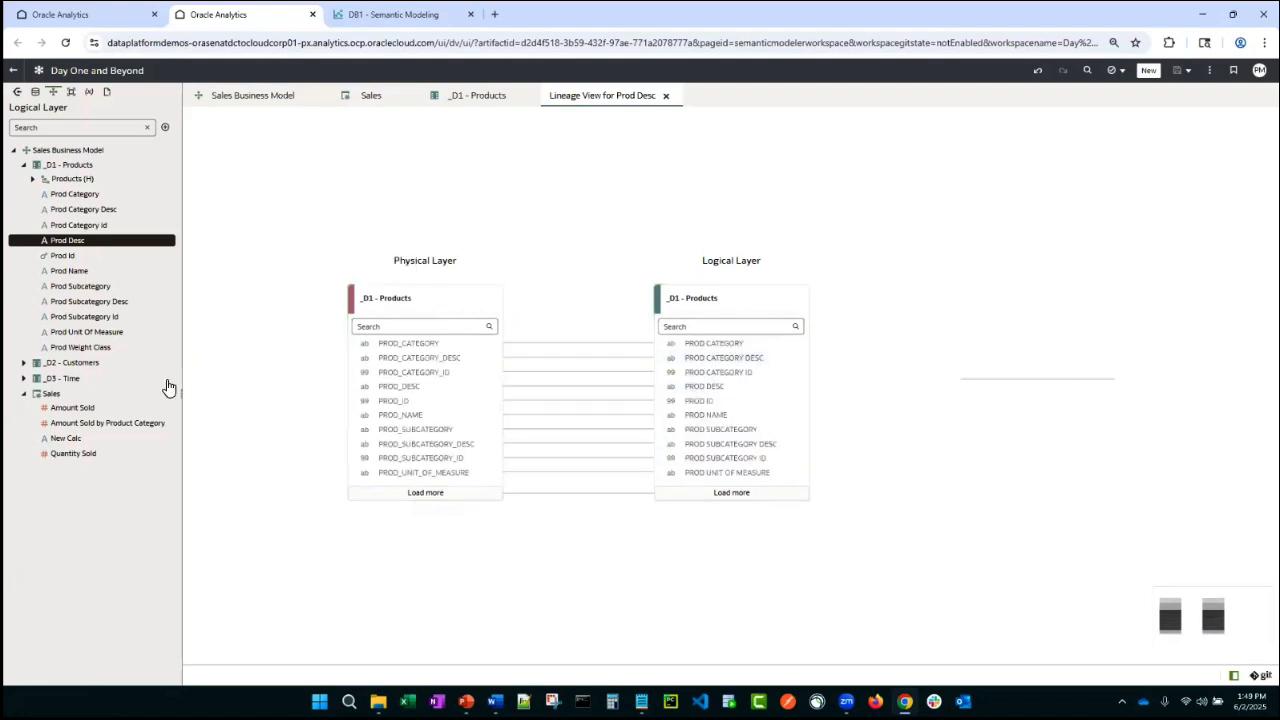
right_click(70, 440)
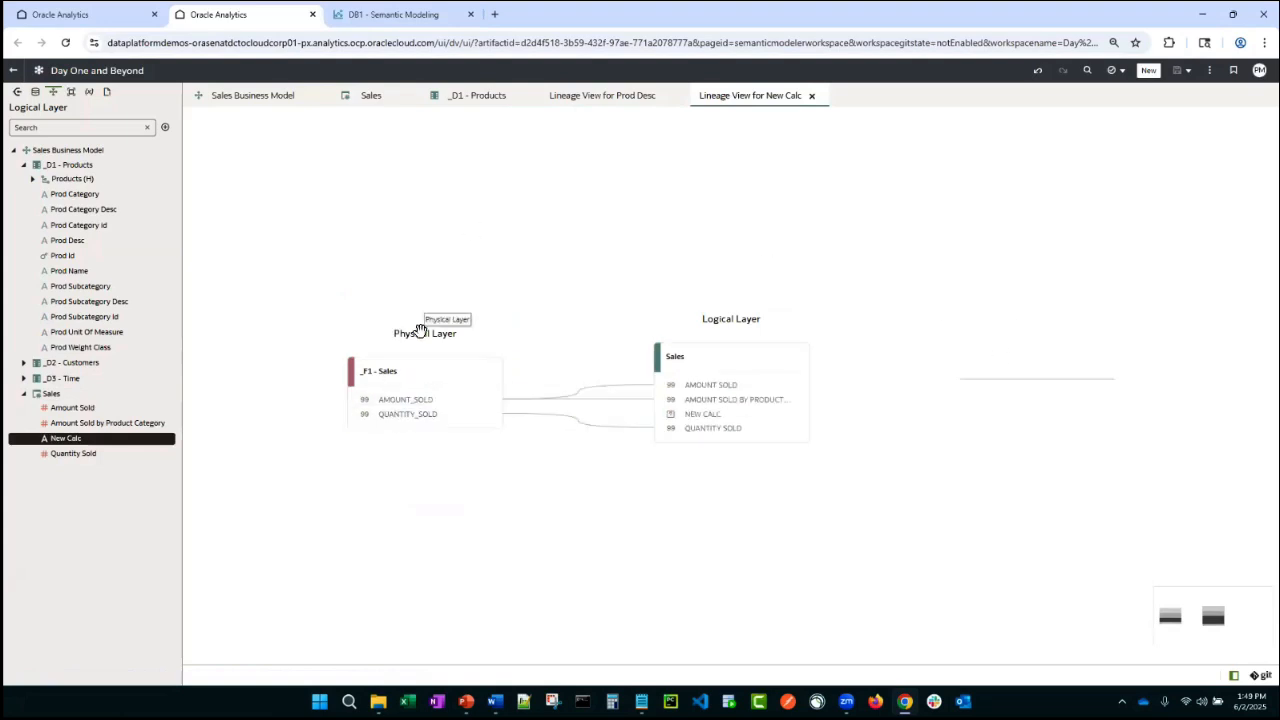
left_click(812, 96)
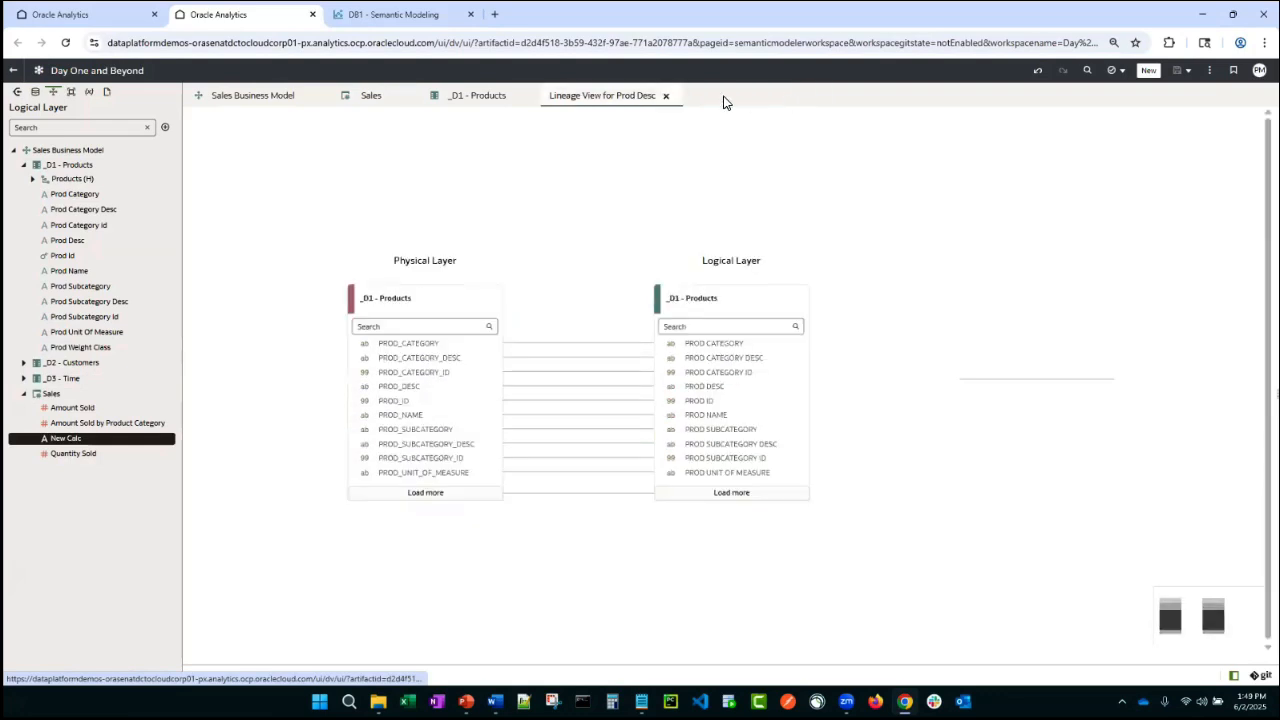
left_click(666, 97)
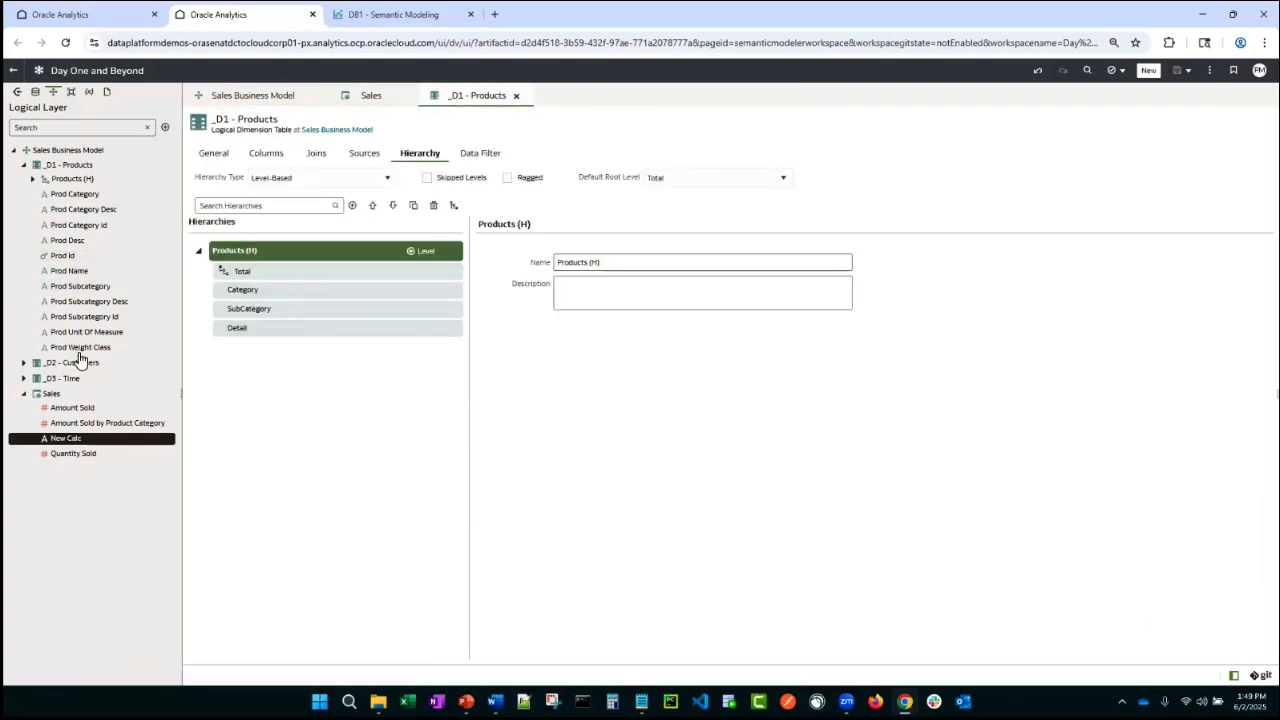
- Rename the _D1 - Products logical table to Products and save the model
left_click(75, 168)
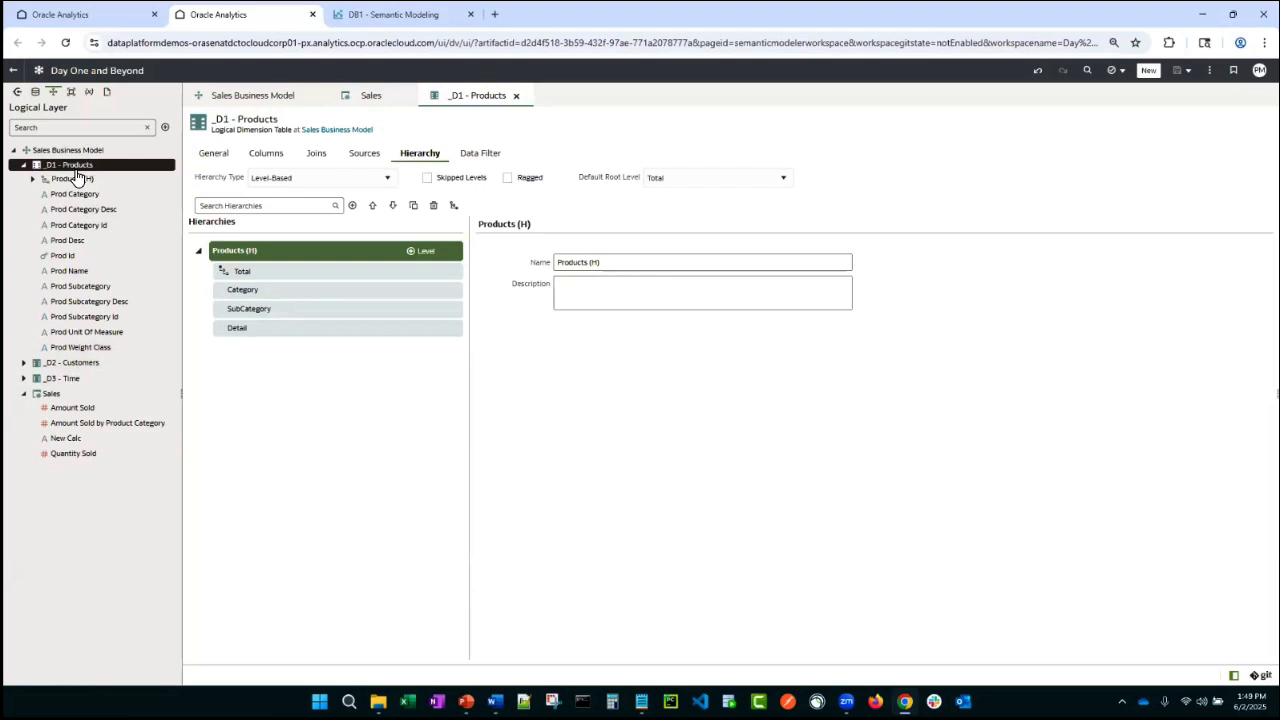
left_click(216, 156)
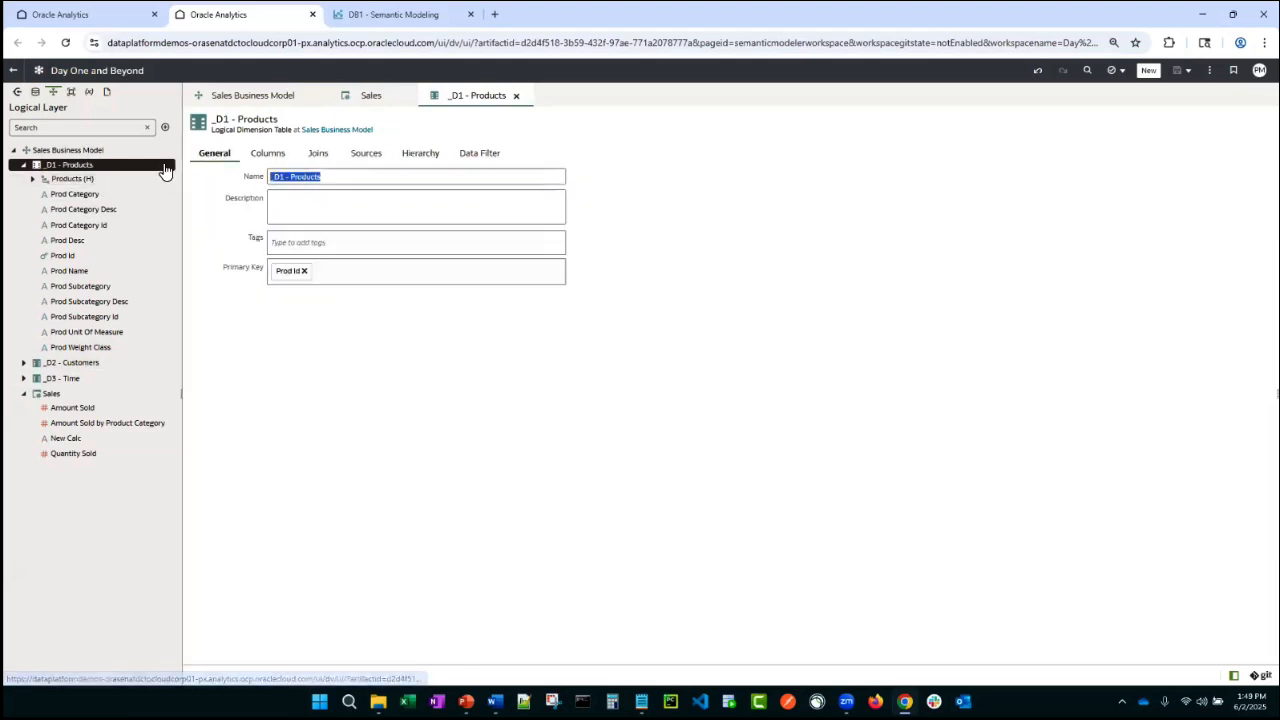
type("Produ")
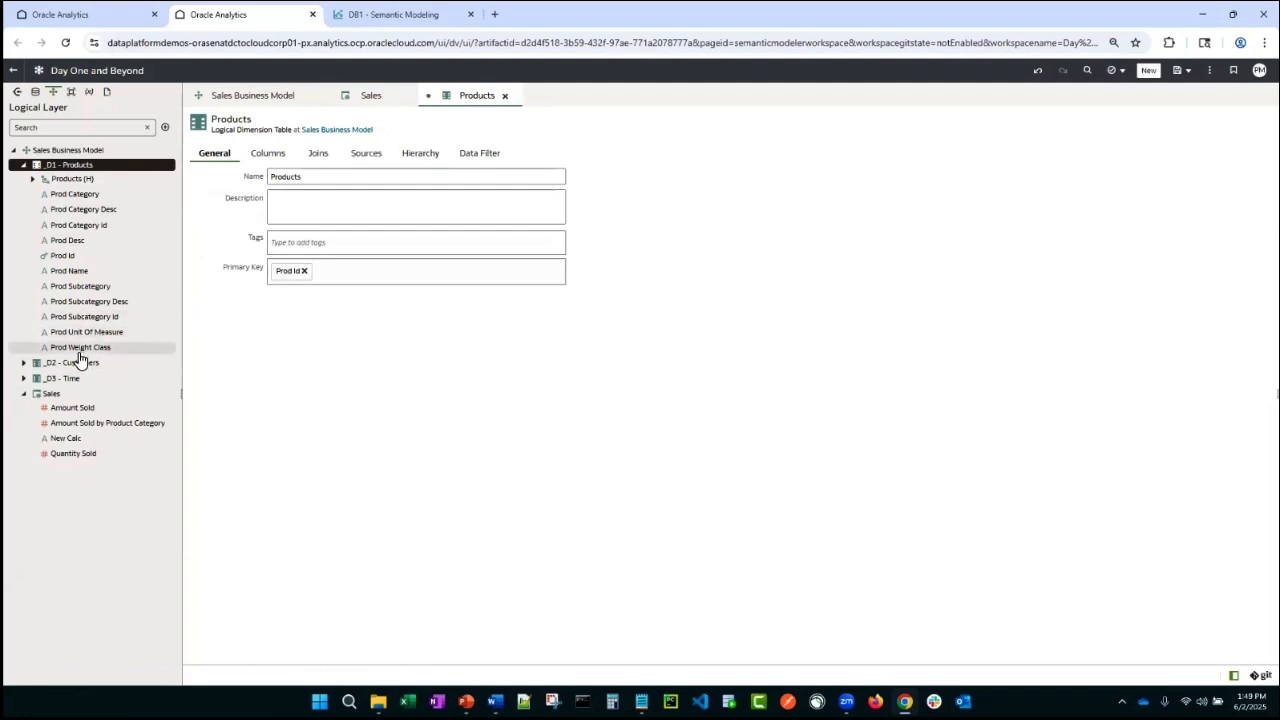
key("ctrl+s")
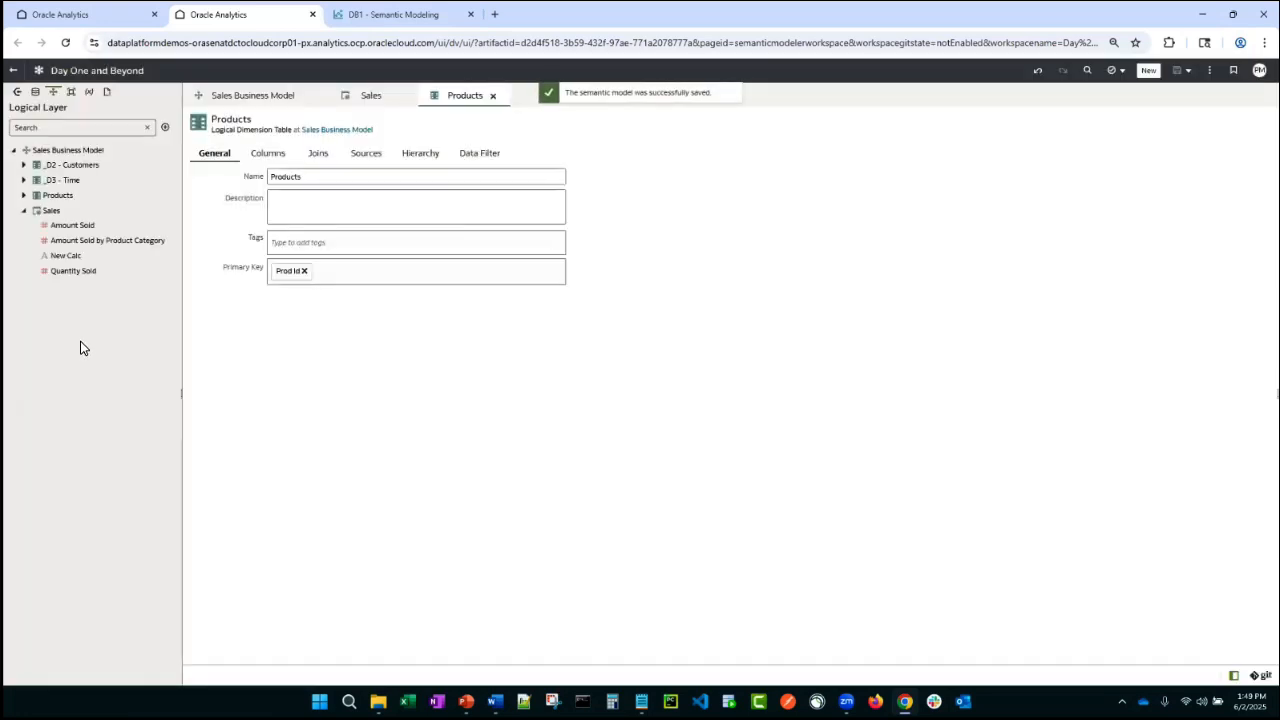
- Rename the _D3 - Time logical table to Calendar and save the model
left_click(62, 182)
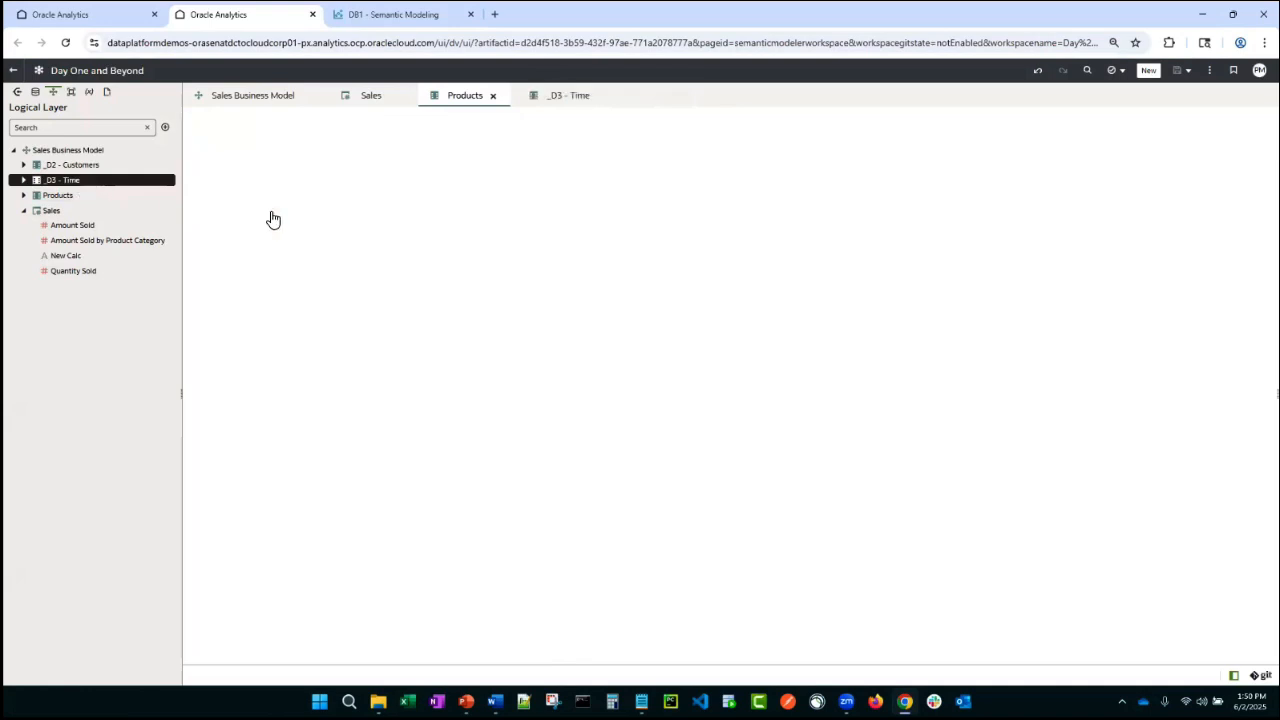
left_click(214, 154)
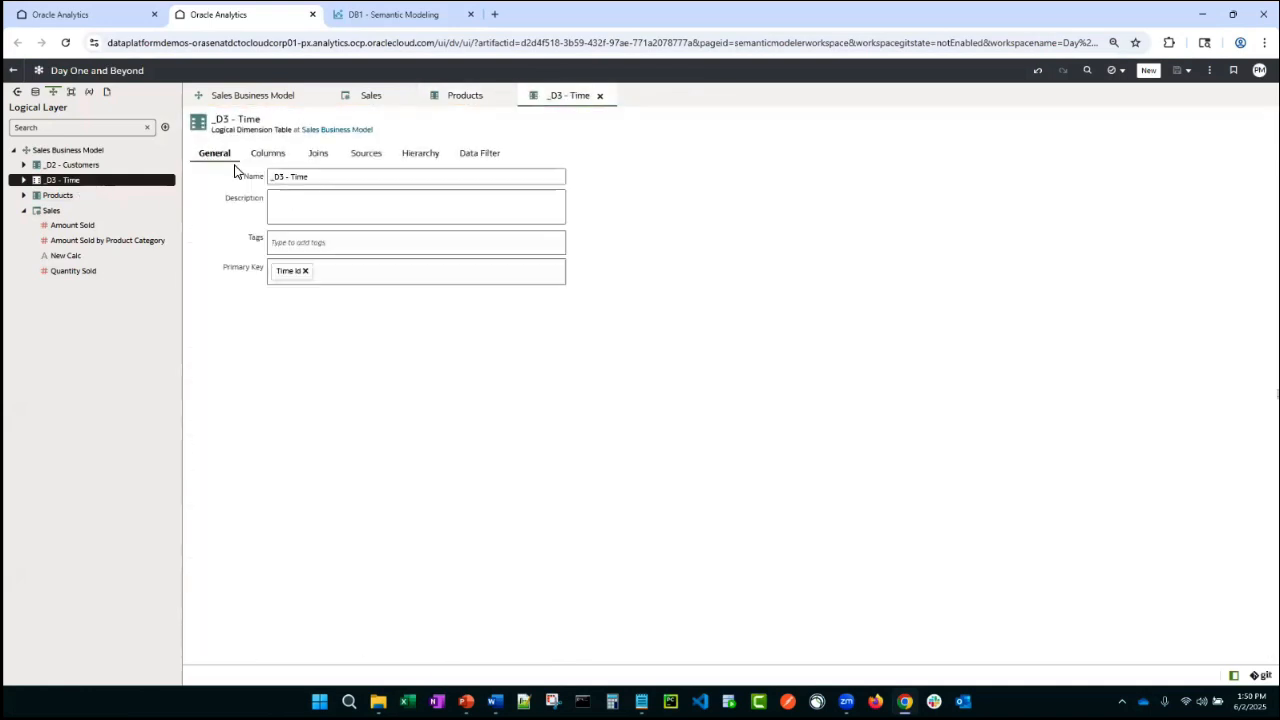
left_click_drag(309, 180, 196, 168)
left_click(306, 180)
left_click_drag(292, 179, 201, 172)
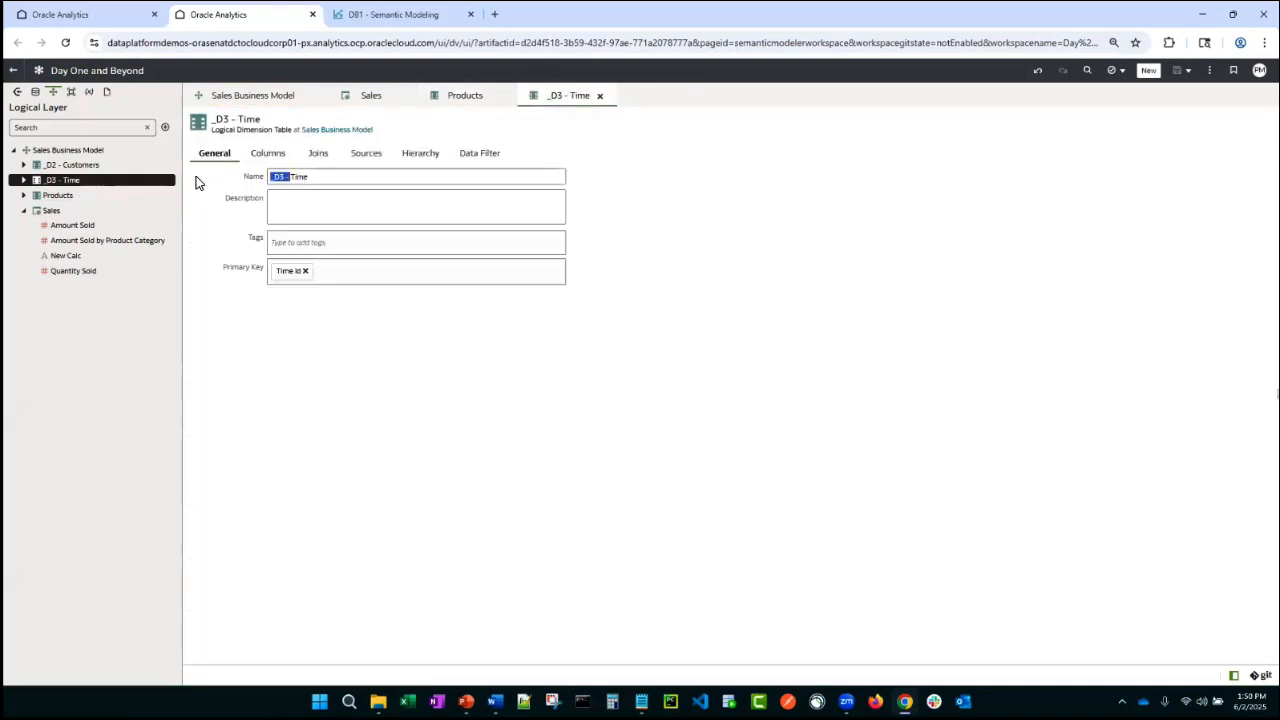
key("BackSpace")
left_click_drag(305, 182, 206, 167)
type("CA")
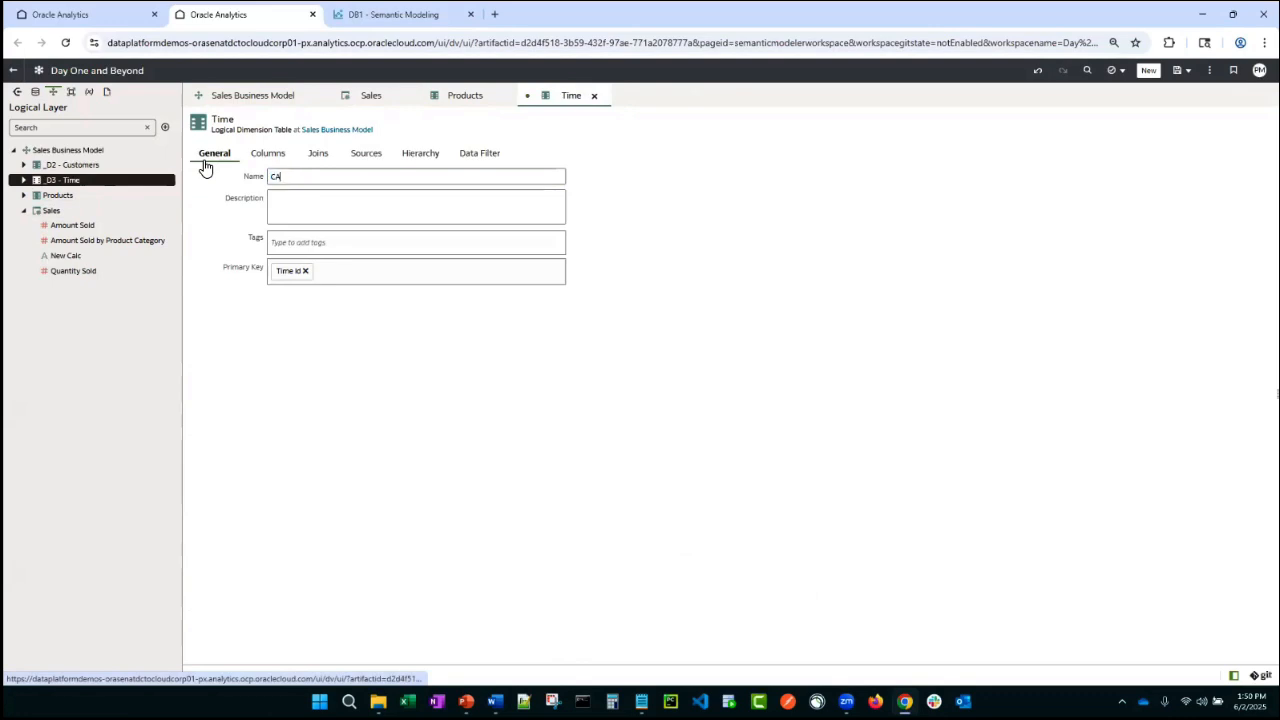
type("lend")
key("BackSpace")
key("BackSpace")
key("BackSpace")
key("BackSpace")
key("BackSpace")
type("alendar")
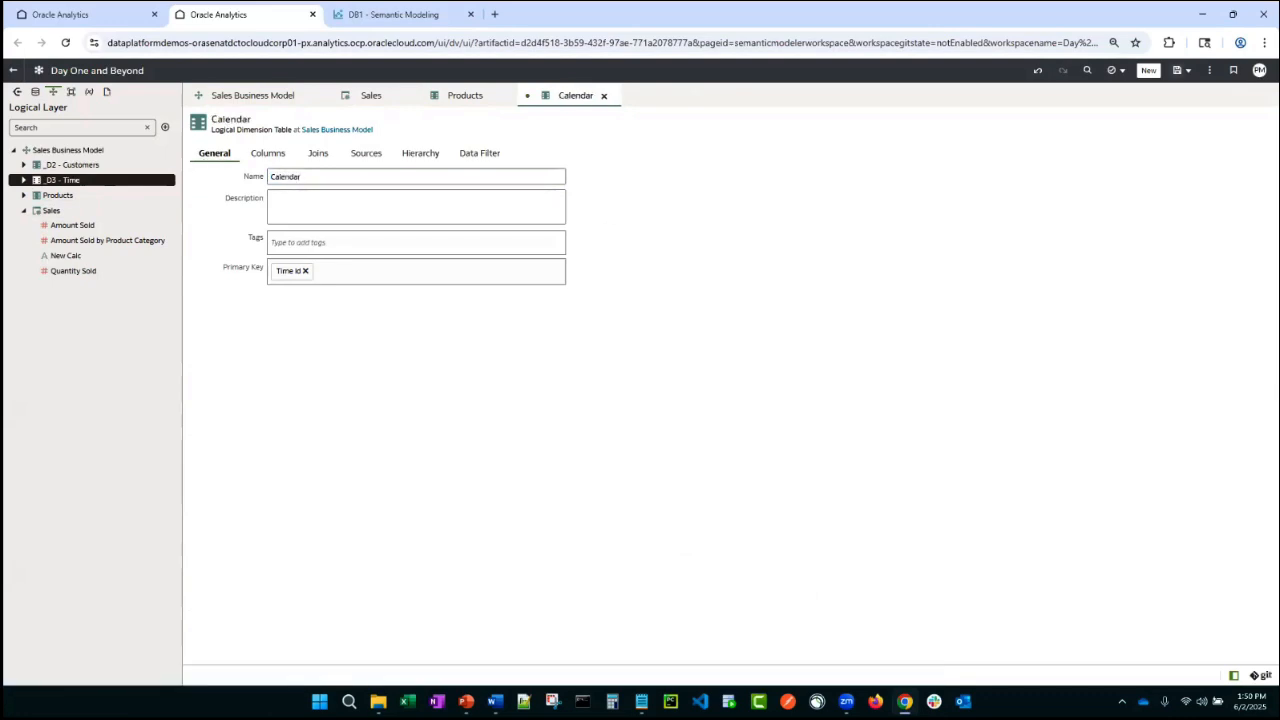
key("ctrl+s")
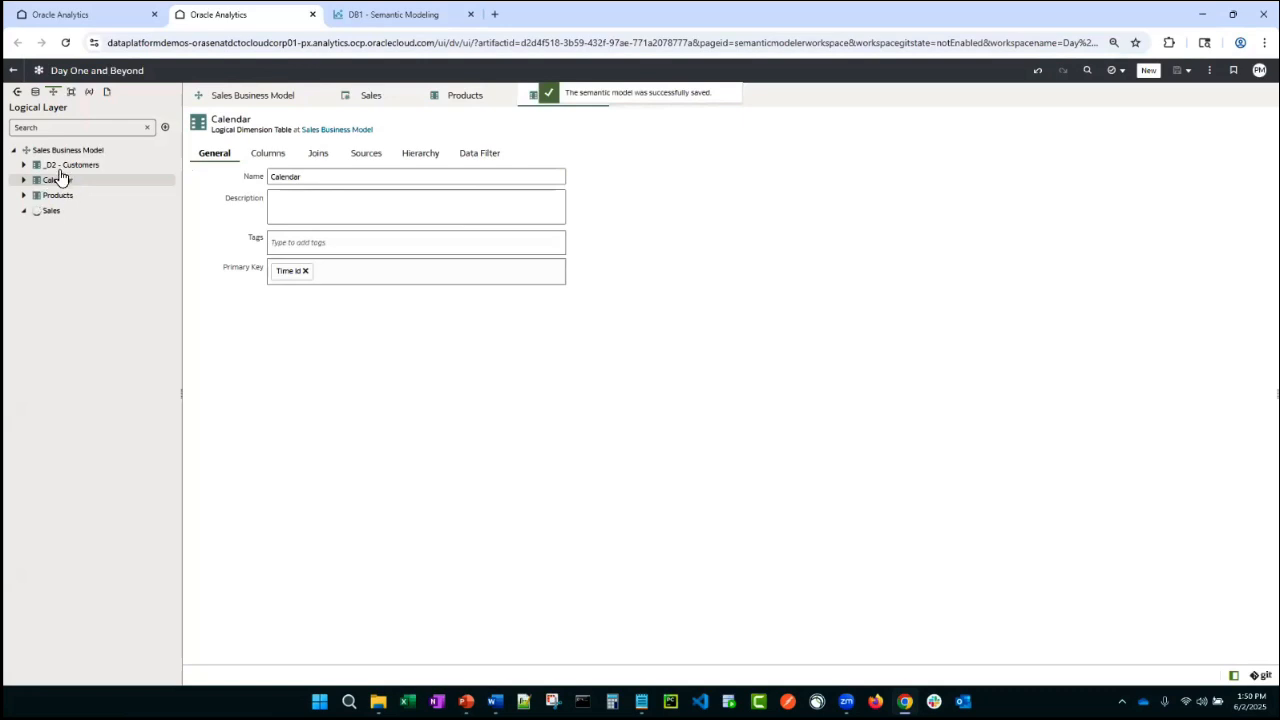
- Rename the _D2 - Customers logical table to Customers and save the model
double_click(62, 165)
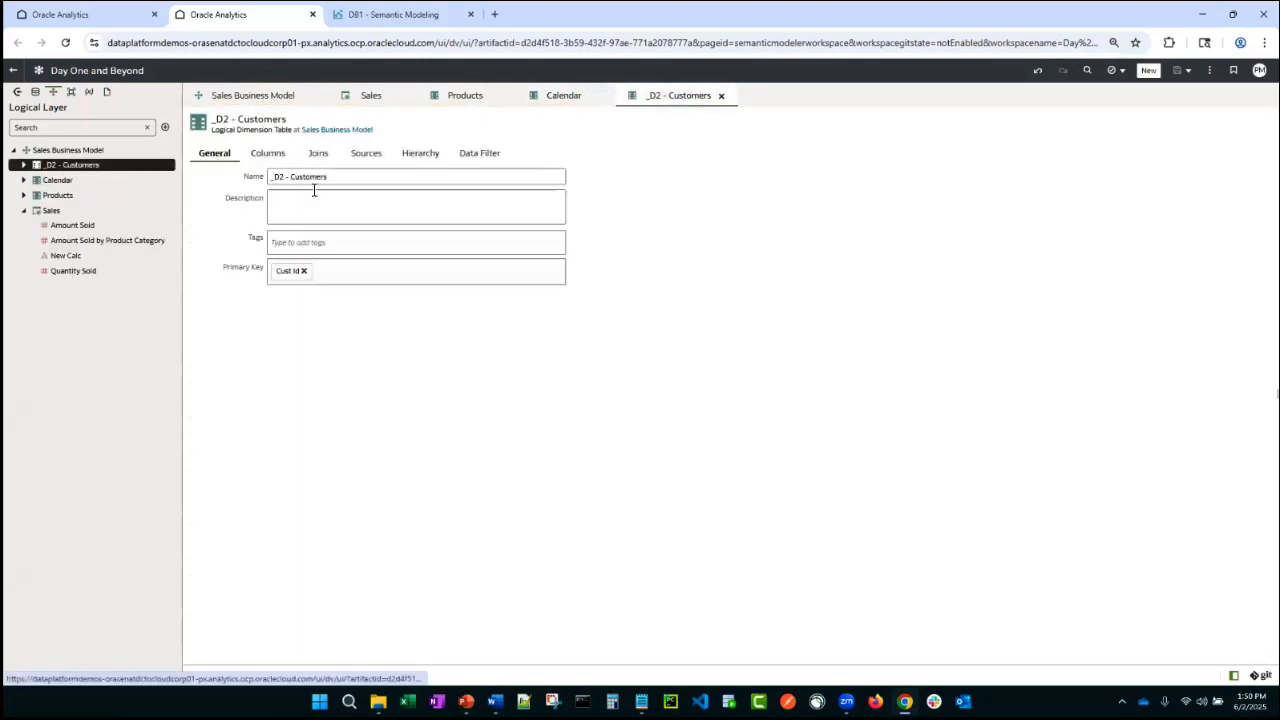
left_click_drag(287, 177, 248, 180)
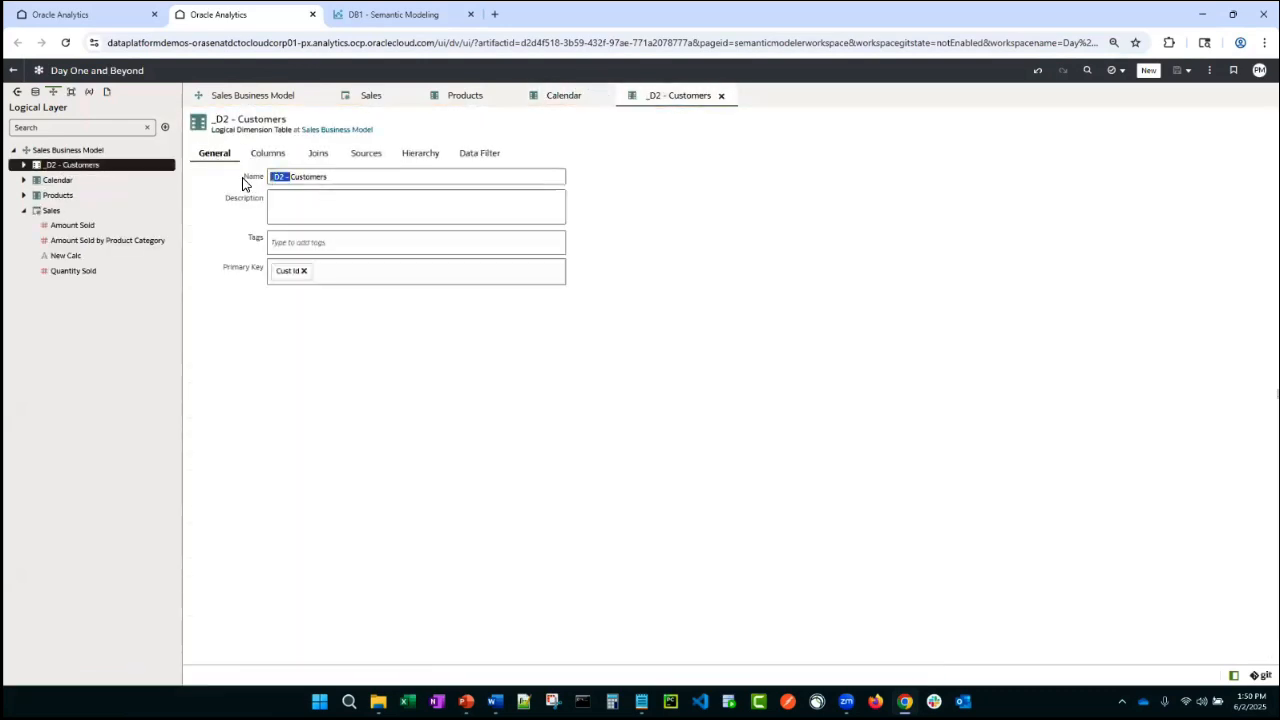
key("BackSpace")
key("ctrl+s")
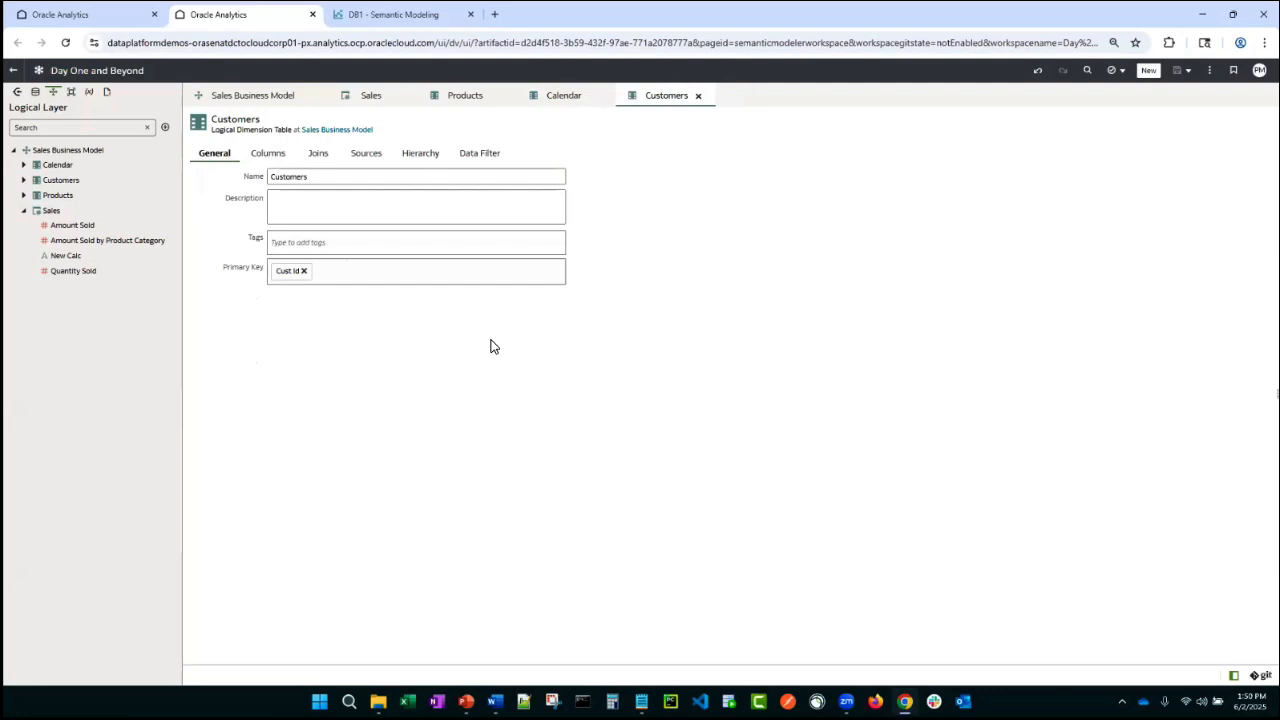
- Close all open editor tabs and browse the SM_DEMO schema tables in the physical layer
right_click(677, 99)
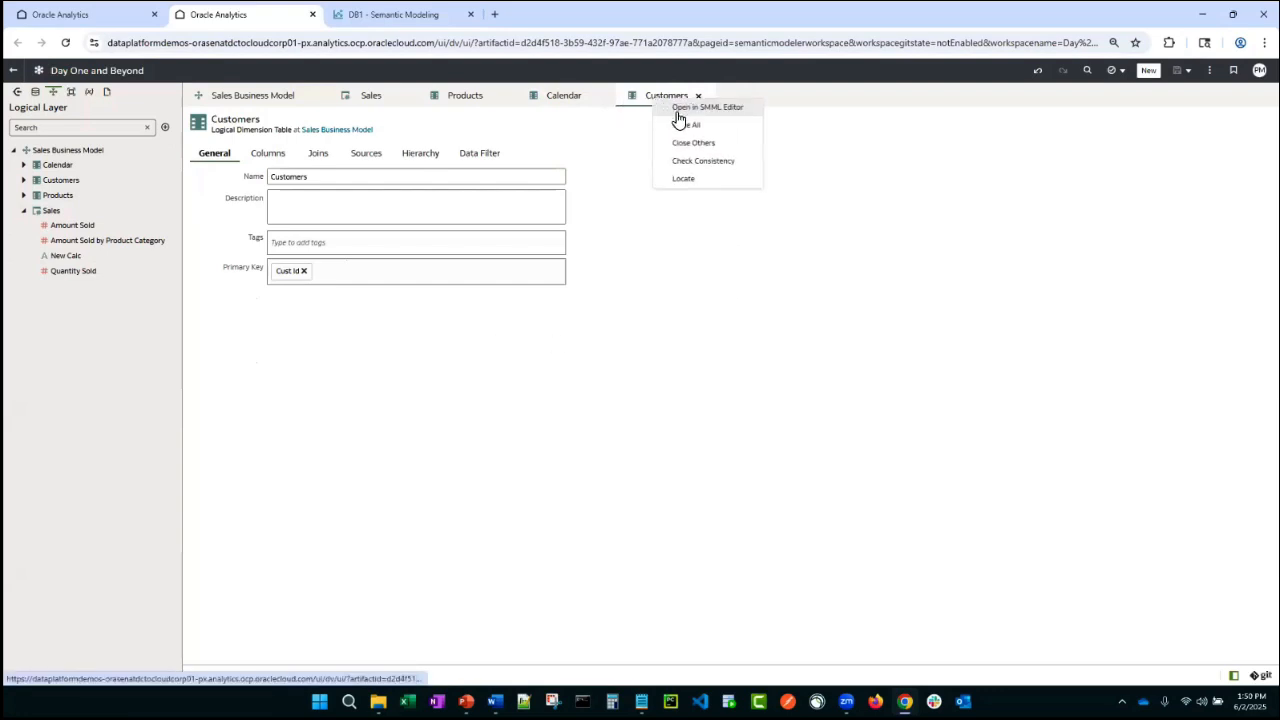
left_click(686, 125)
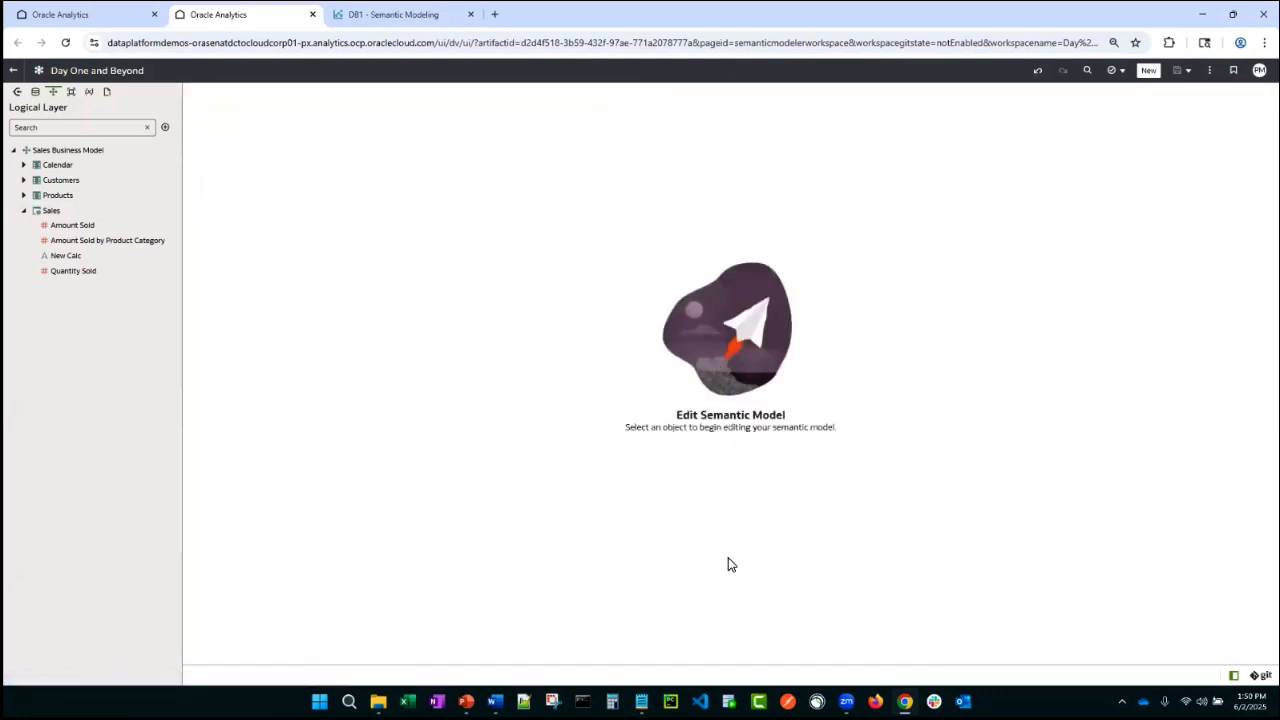
left_click(25, 211)
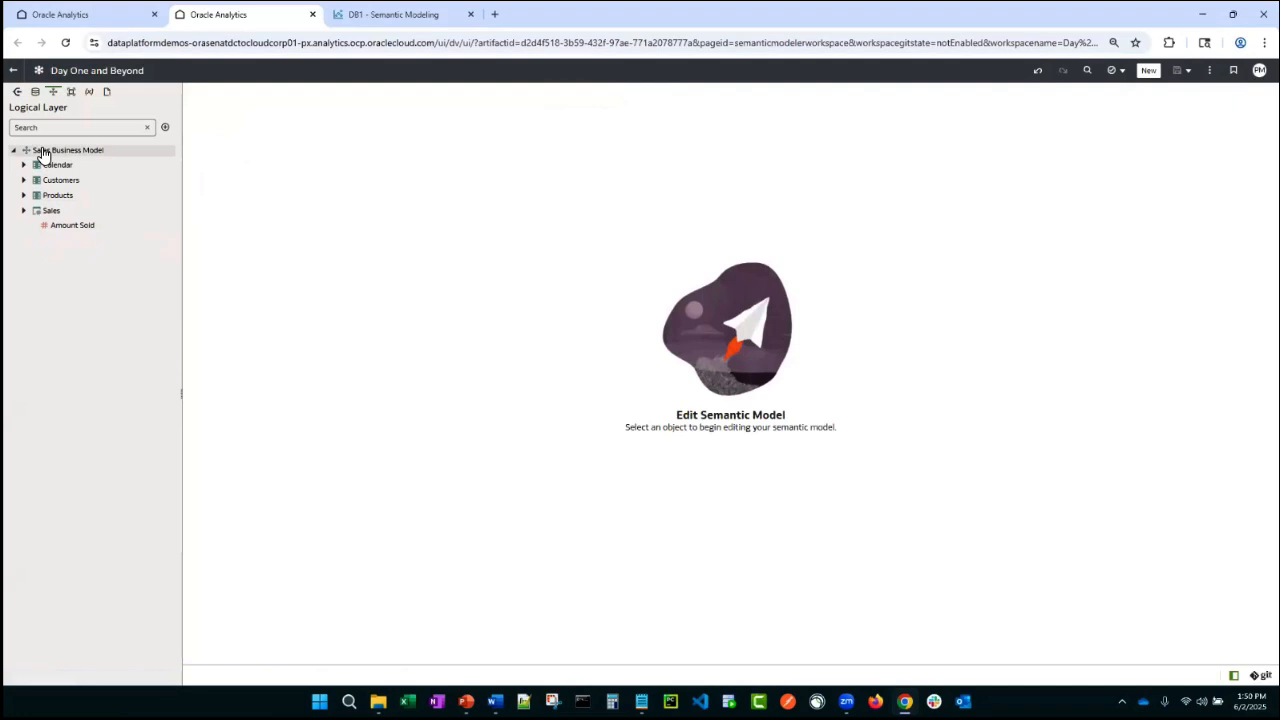
left_click(35, 91)
left_click(33, 180)
left_click(24, 165)
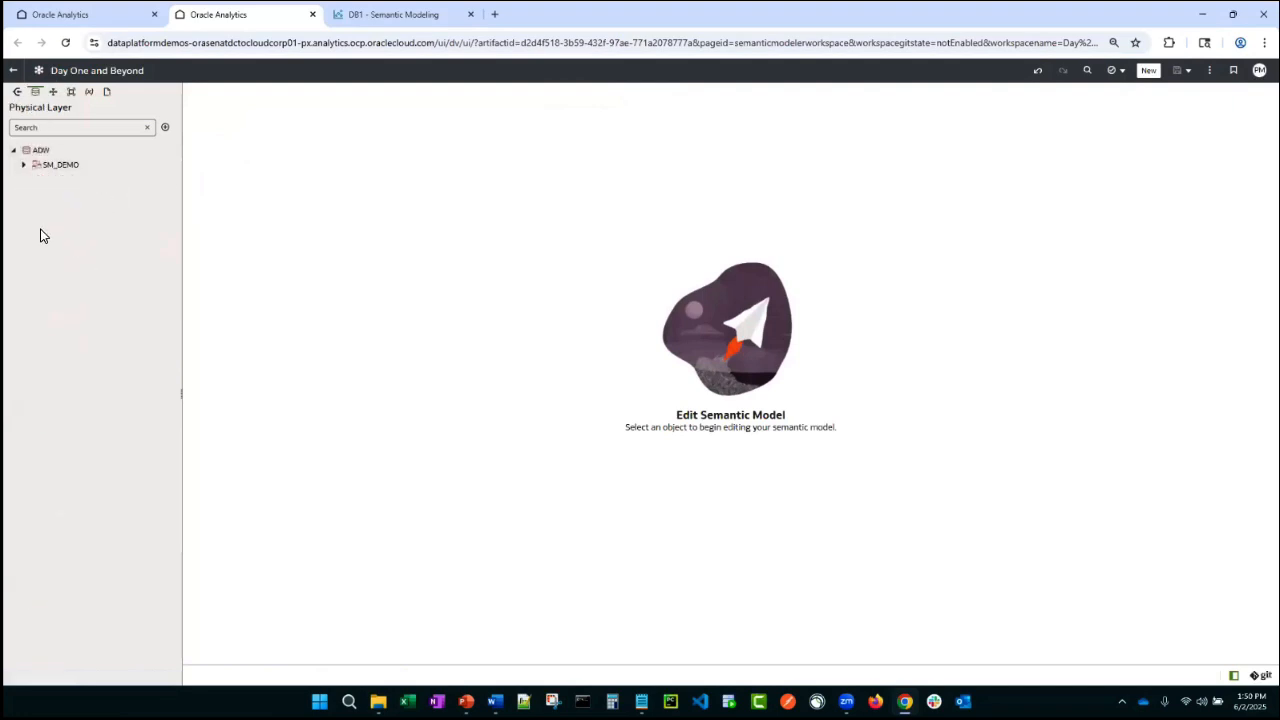
left_click(28, 170)
left_click(23, 165)
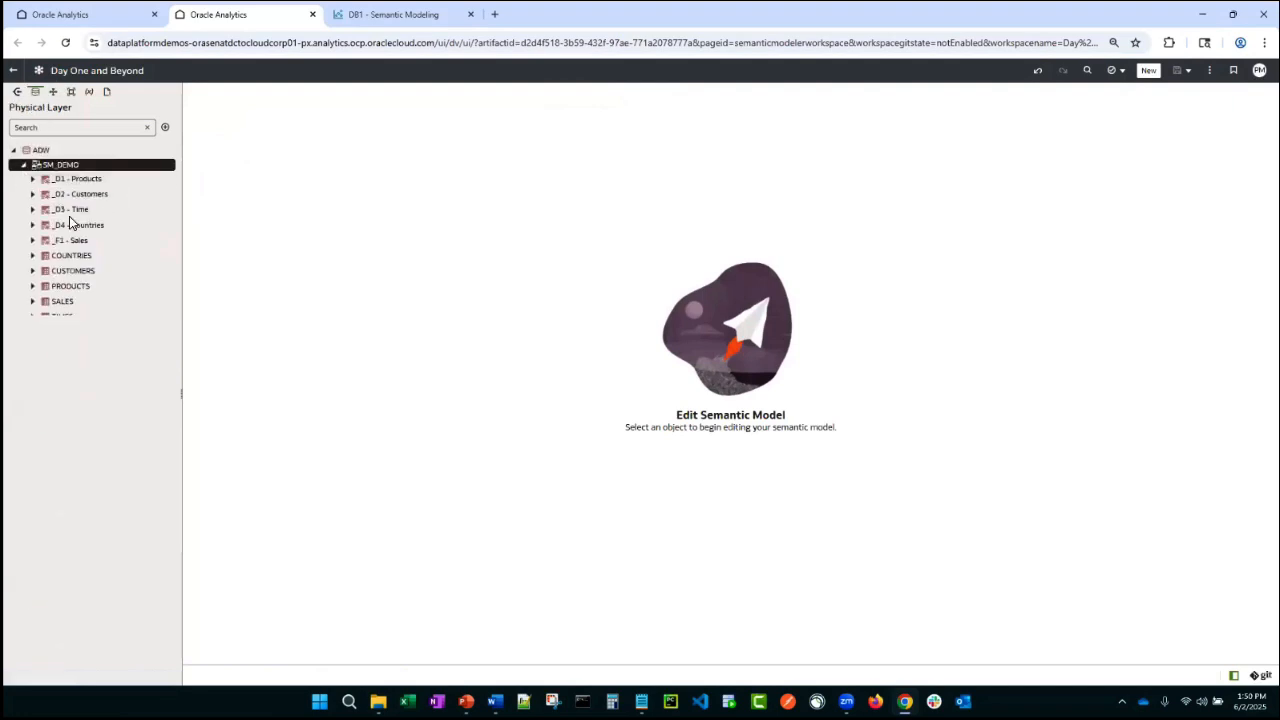
- Show the logical diagram for the Calendar, Customers, Products and Sales logical tables, rearrange the tables, and close it
left_click(53, 91)
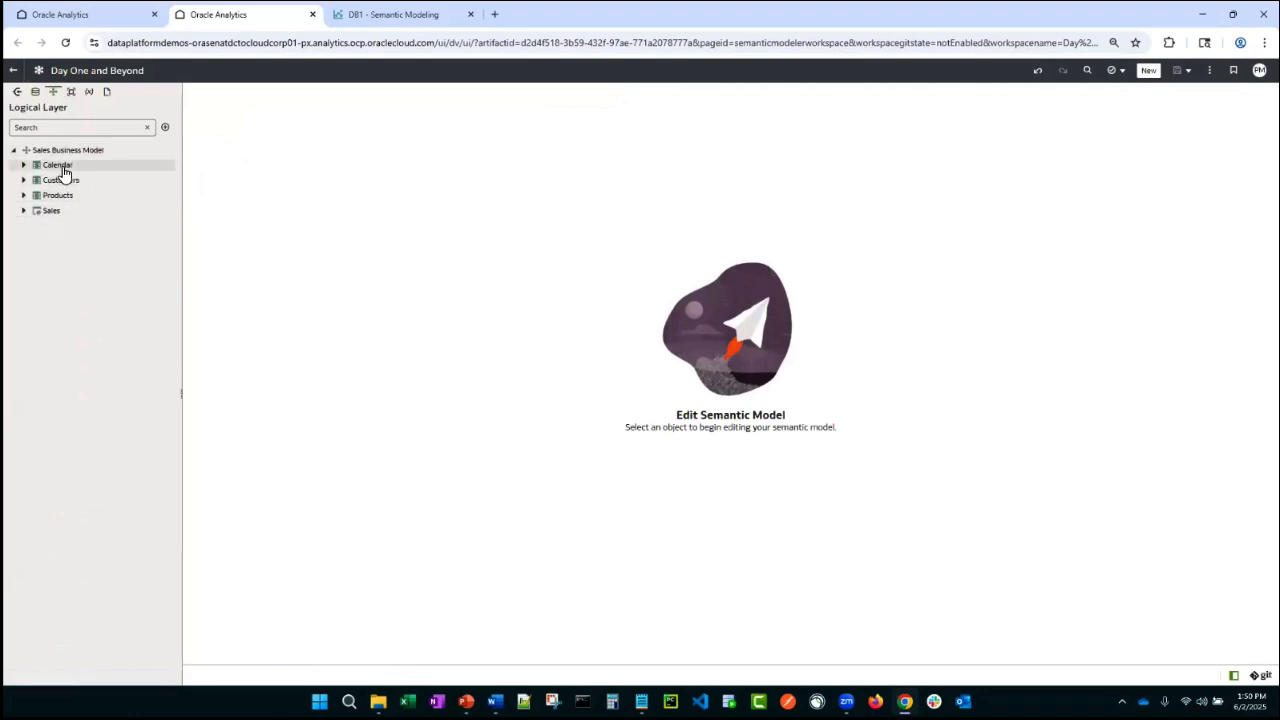
left_click(58, 165)
left_click(50, 212, "shift")
right_click(50, 213)
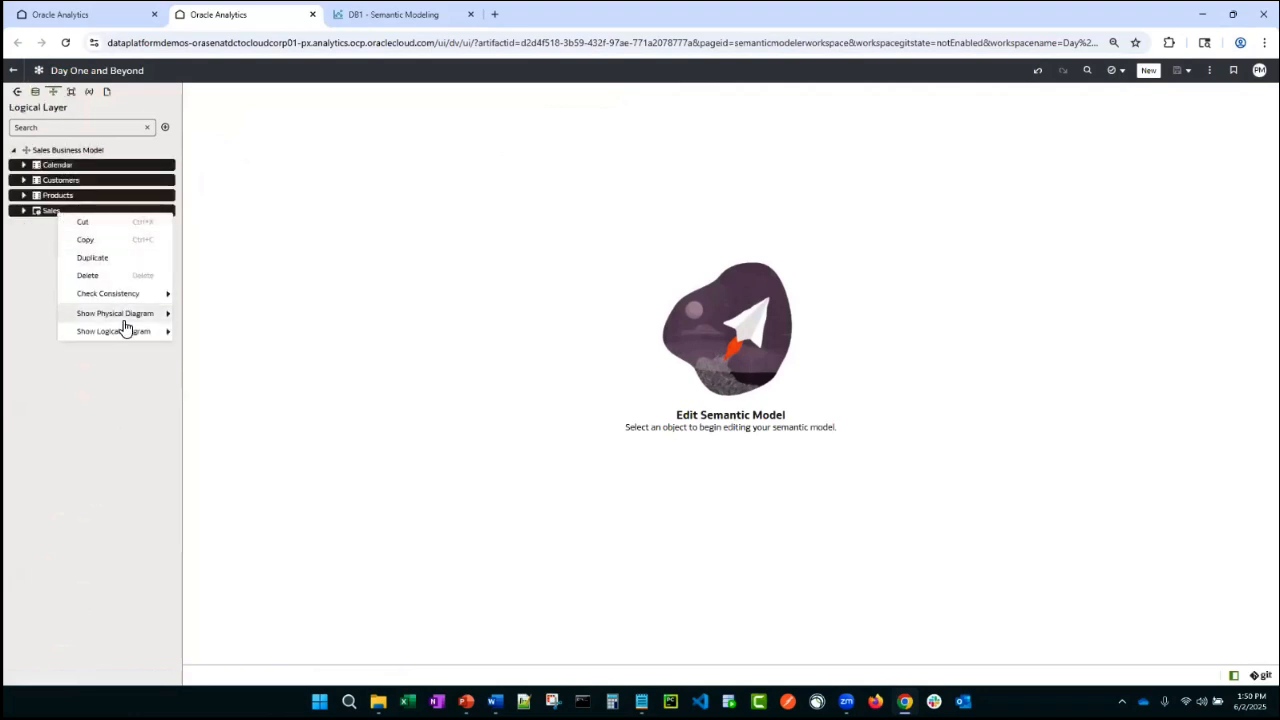
mouse_move(140, 334)
left_click(208, 335)
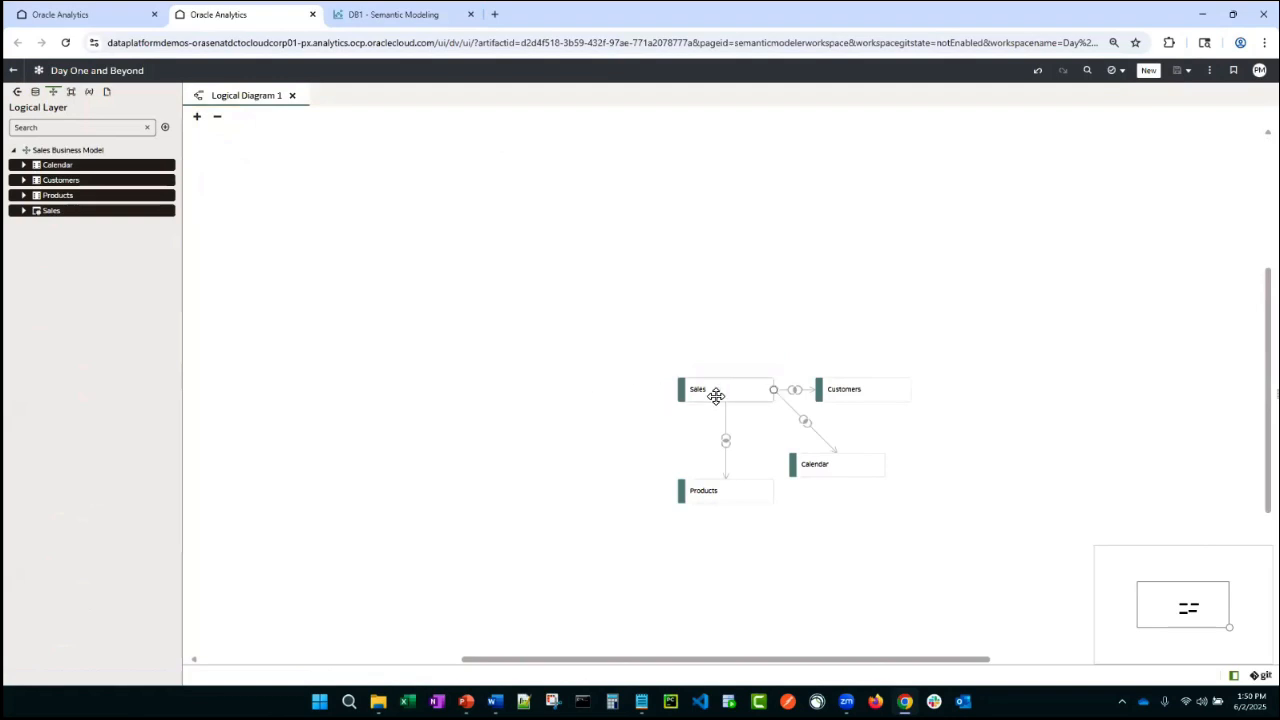
left_click_drag(717, 394, 694, 262)
left_click_drag(738, 499, 548, 338)
left_click_drag(817, 405, 874, 302)
left_click_drag(854, 483, 712, 451)
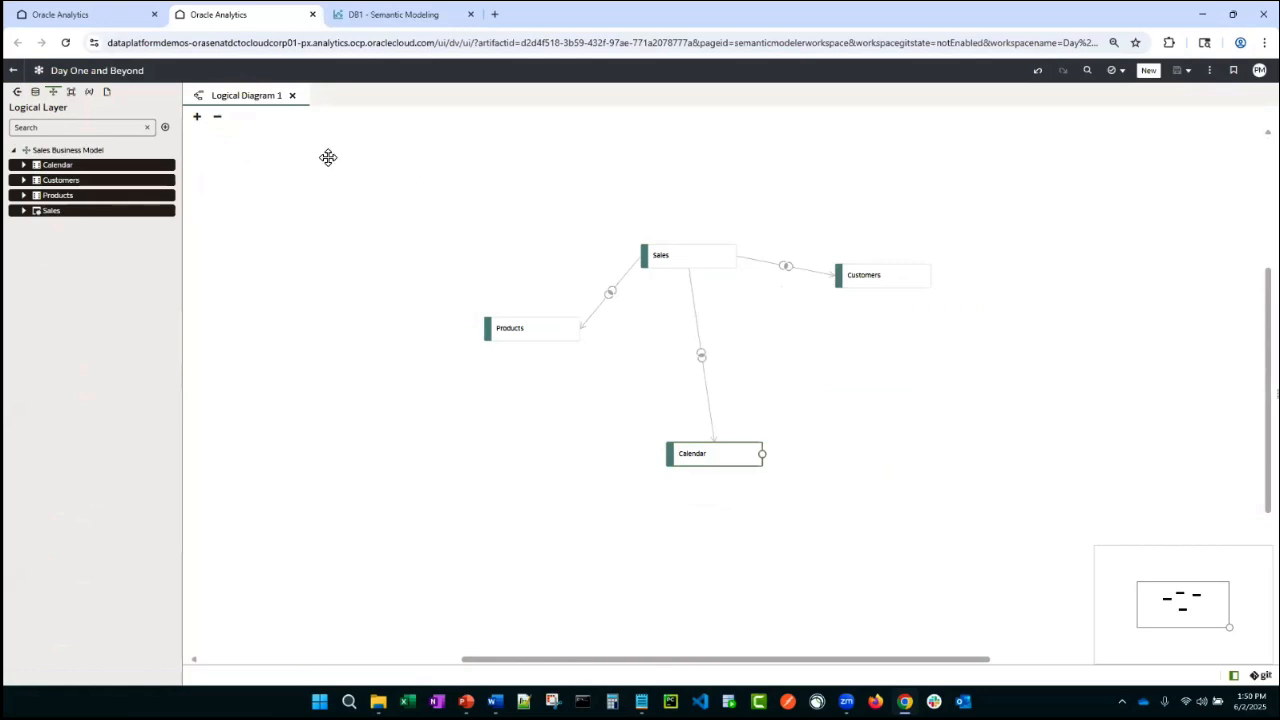
left_click(292, 95)
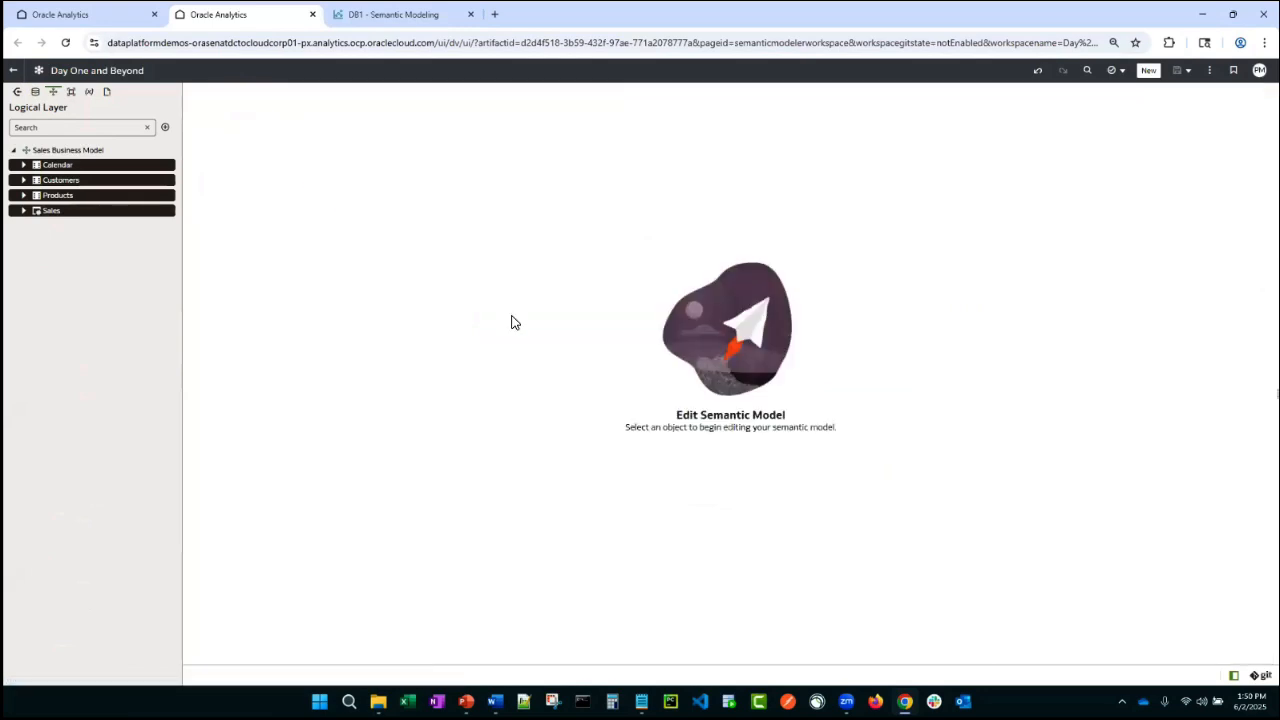
- Create a subject area named Corporate Sales based on Sales Business Model in the presentation layer
left_click(71, 91)
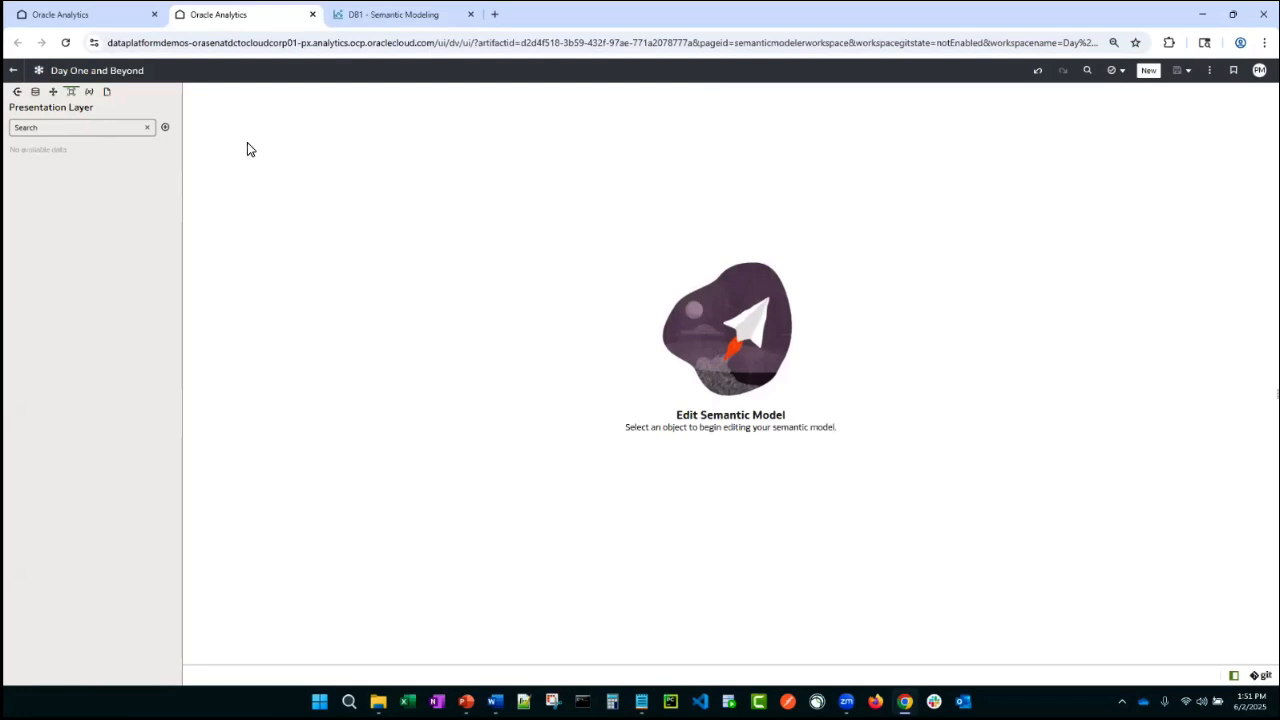
left_click(166, 128)
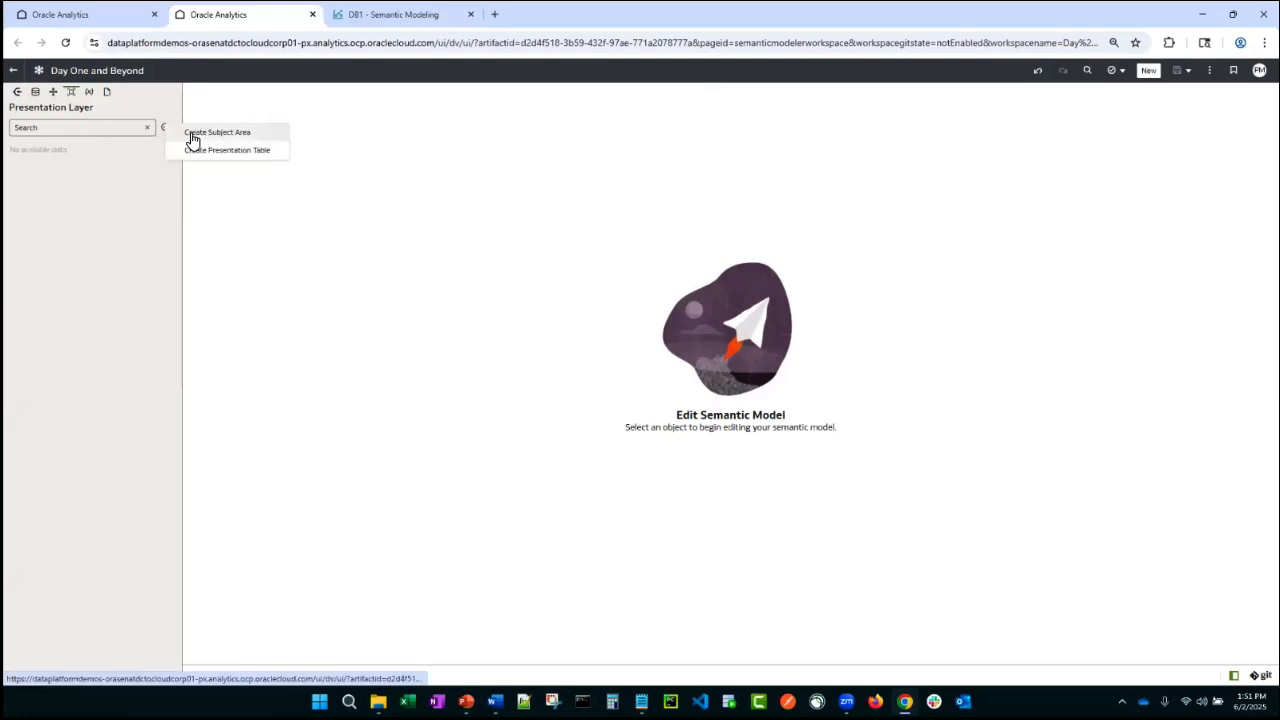
left_click(193, 133)
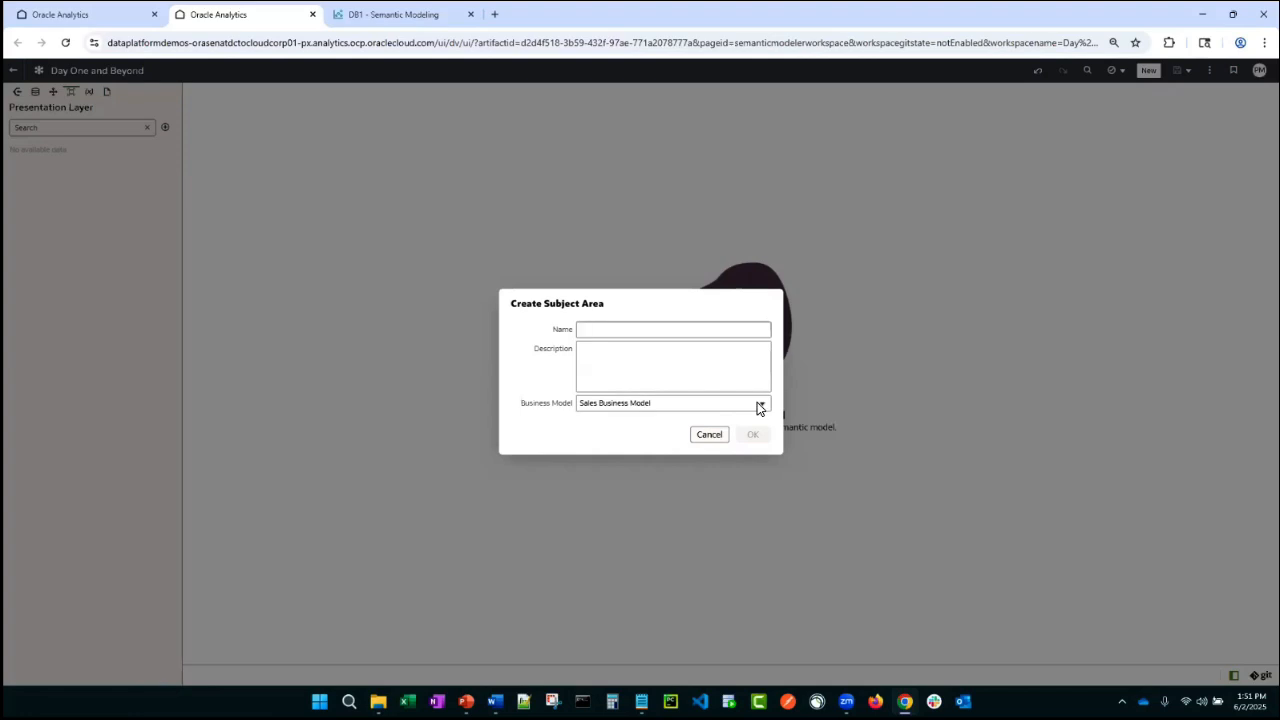
type("Corporate Sales")
left_click(752, 435)
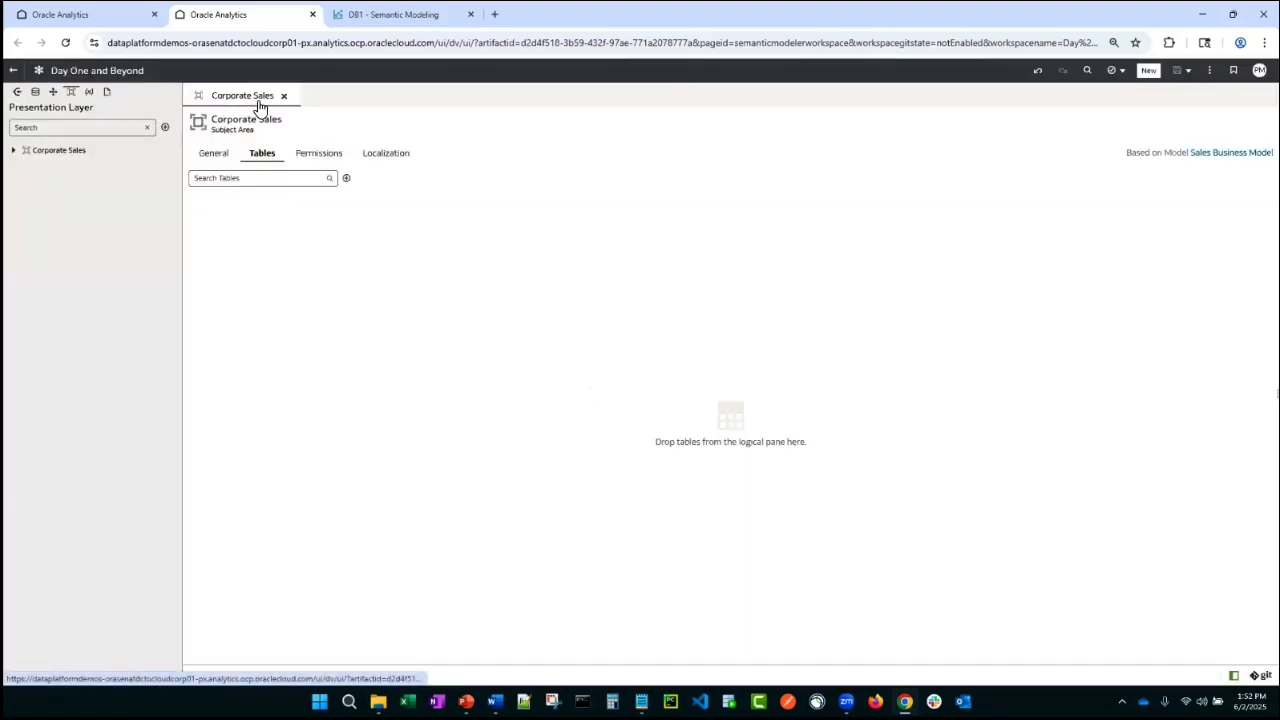
- Create a new workbook and add the Corporate Sales subject area as its data
left_click(101, 17)
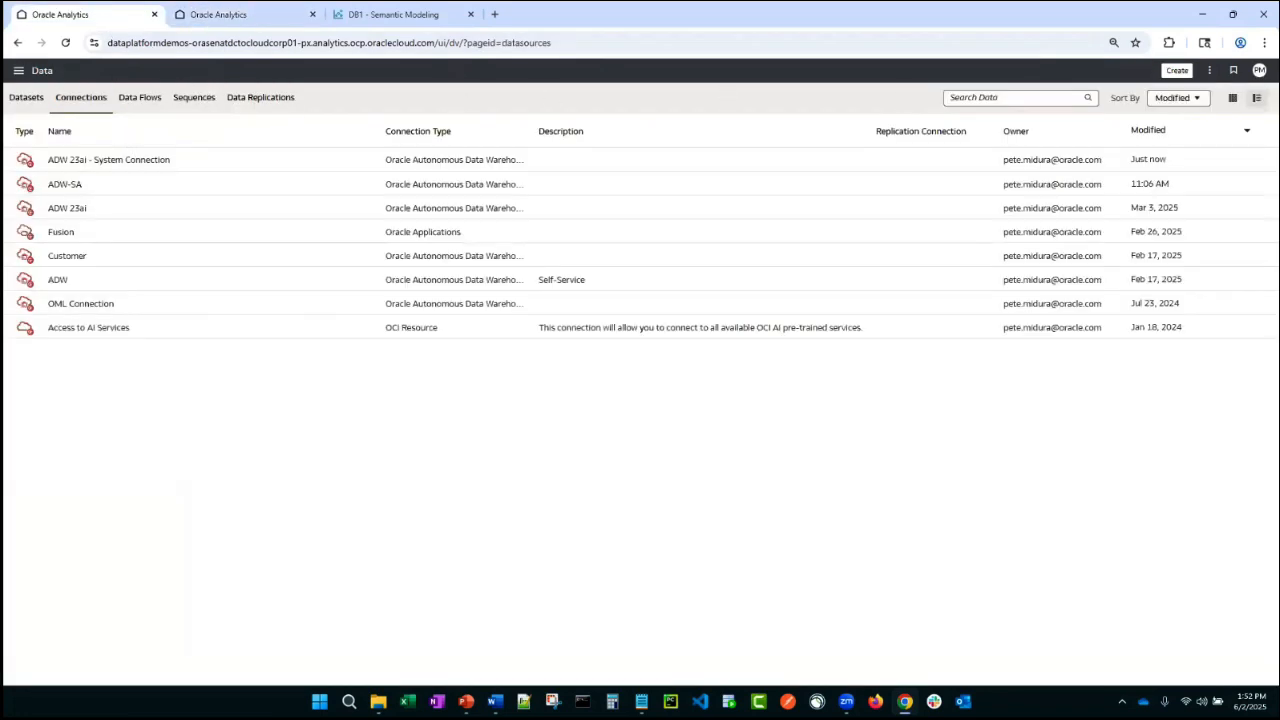
left_click(1177, 70)
left_click(1079, 176)
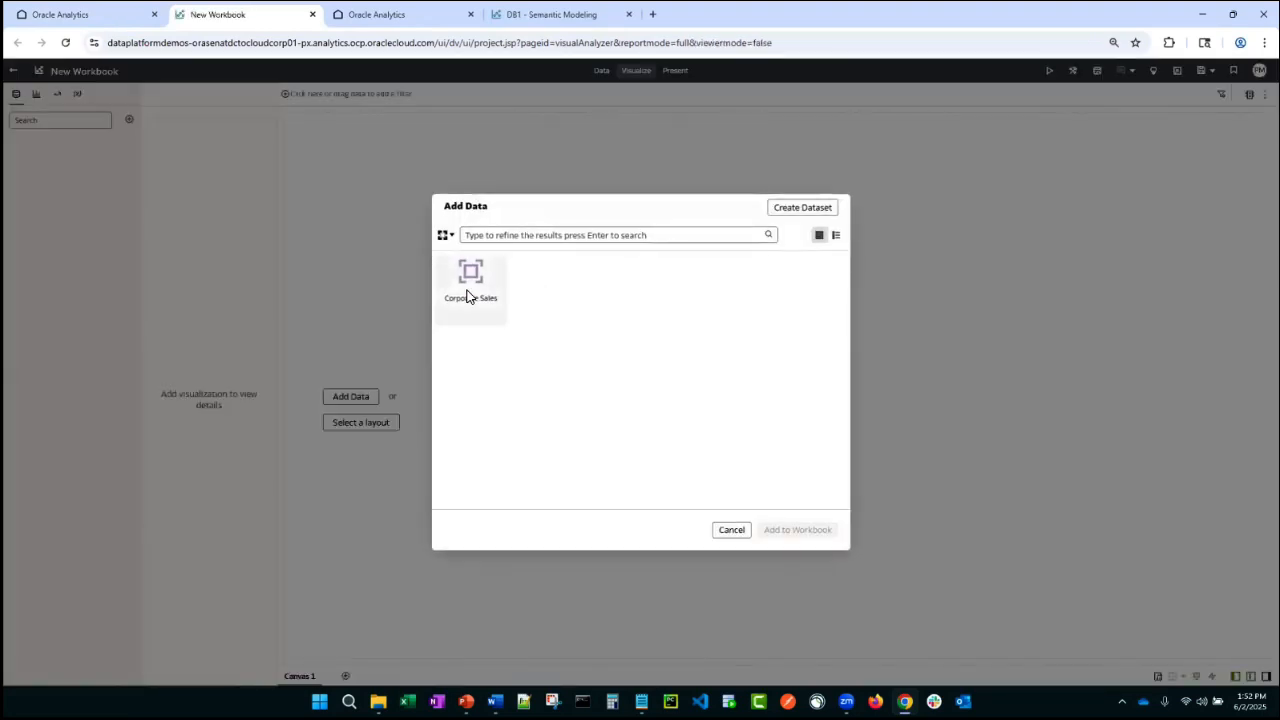
left_click(446, 235)
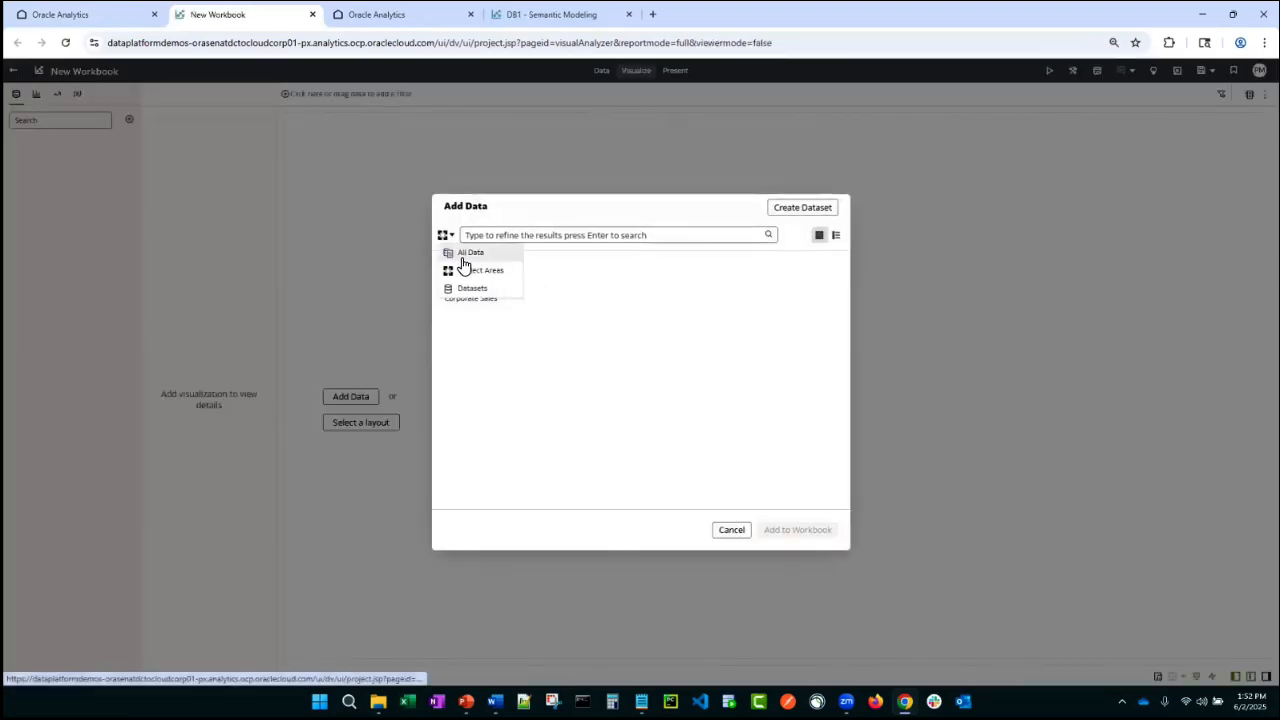
left_click(466, 268)
left_click_drag(843, 302, 829, 520)
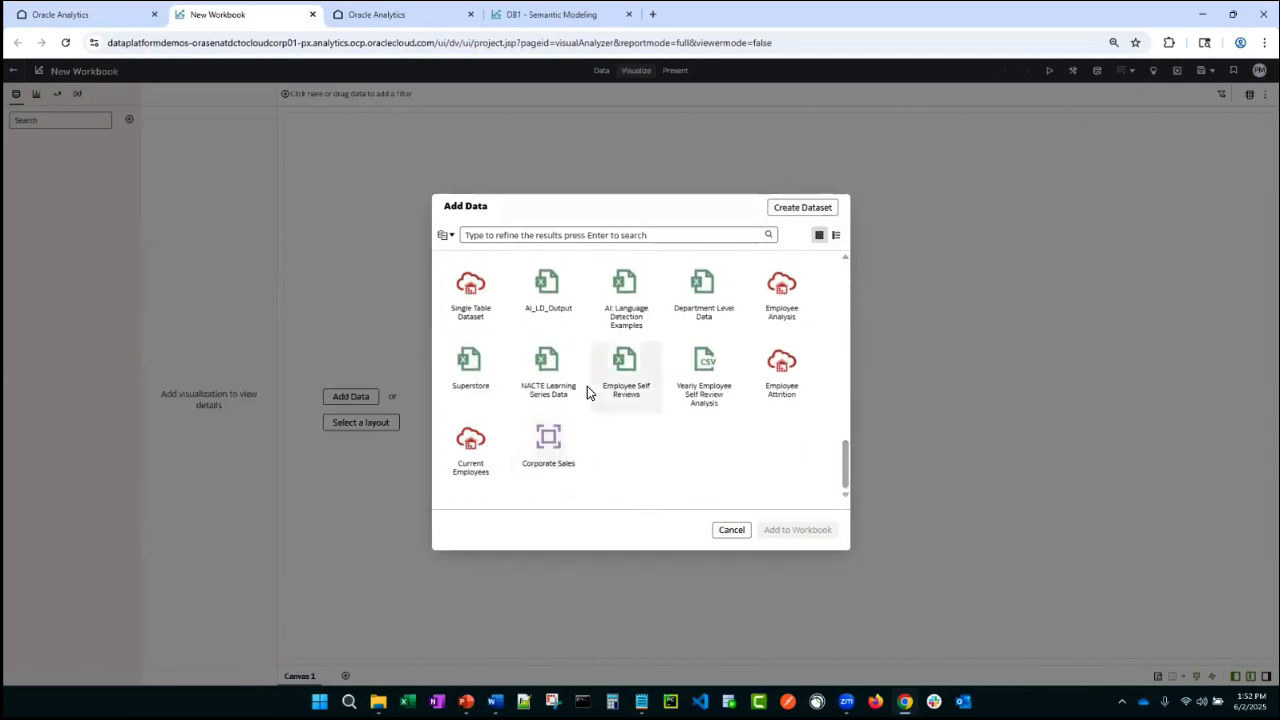
left_click(557, 461)
left_click(795, 529)
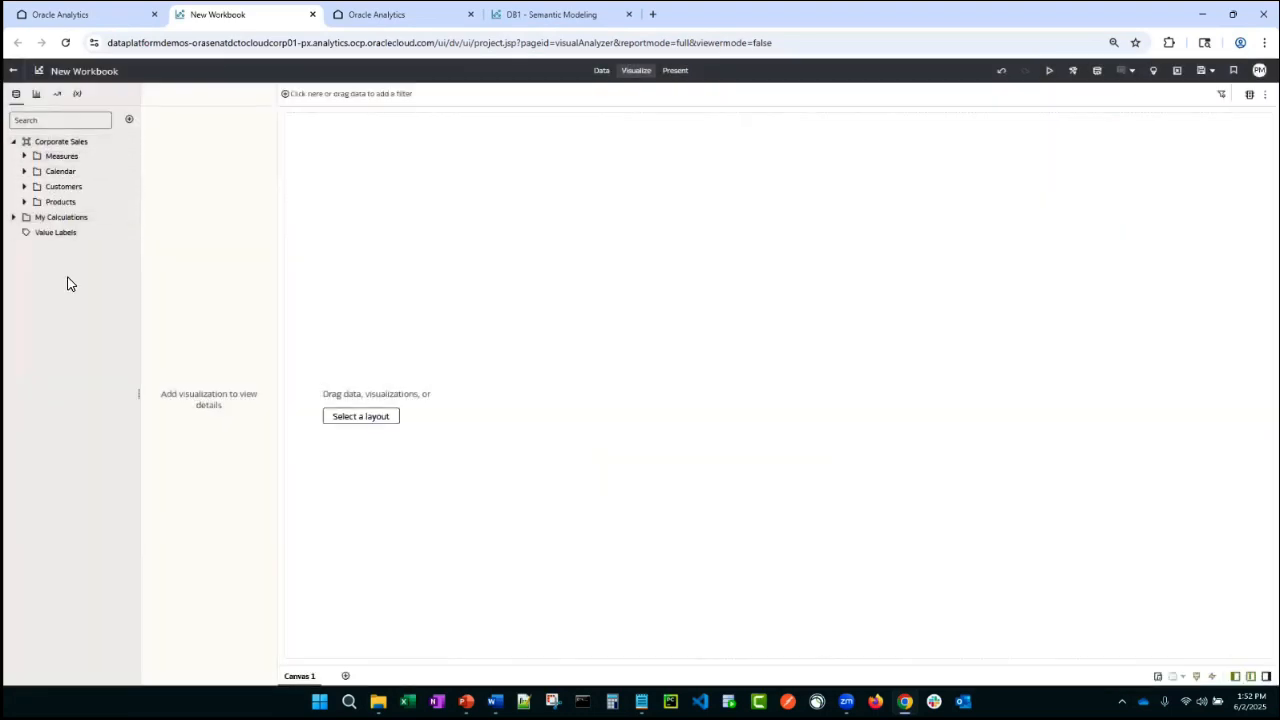
- Back in the semantic model, grant the BI Service Administrator role permissions on Corporate Sales and save
left_click(110, 14)
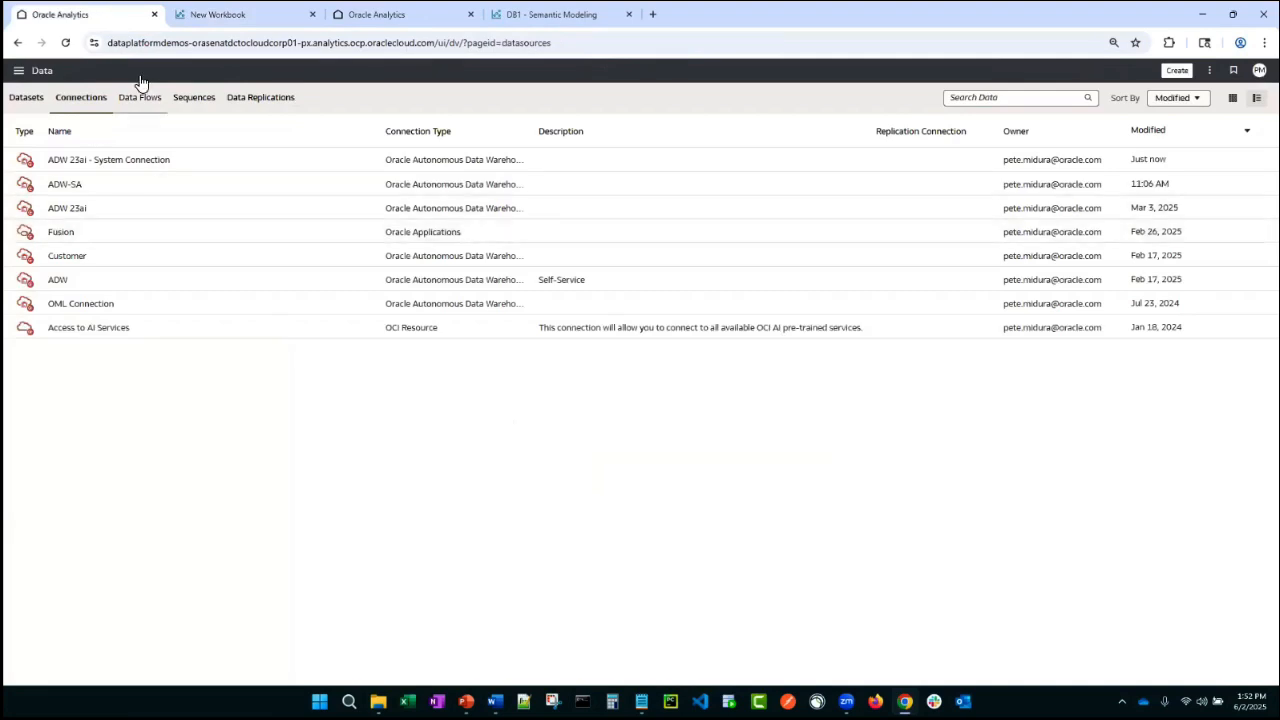
left_click(414, 14)
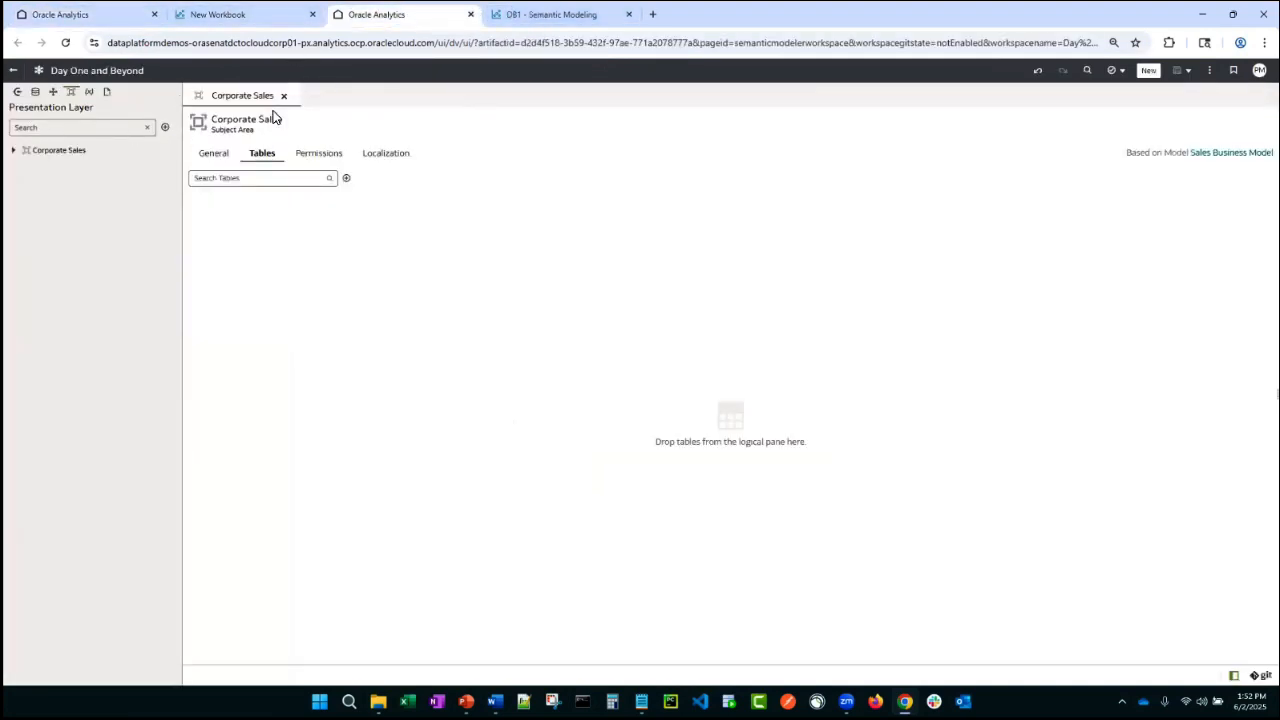
left_click(212, 165)
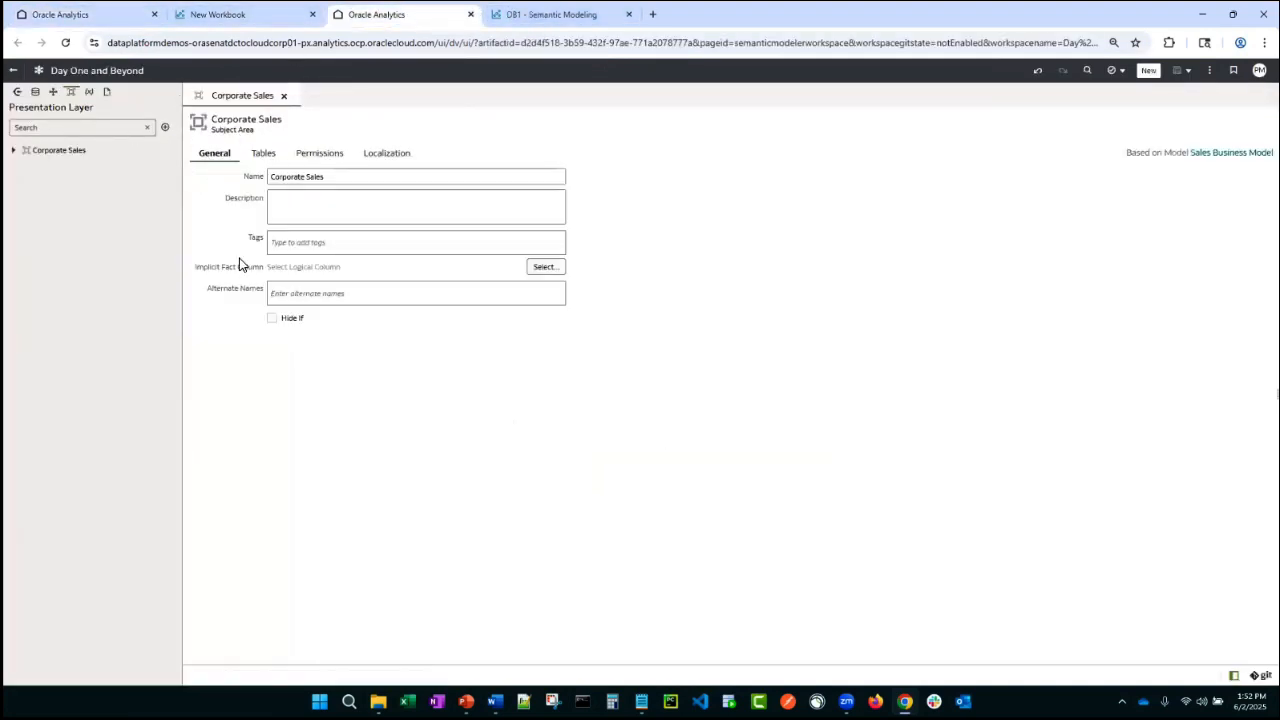
left_click(272, 158)
left_click(314, 156)
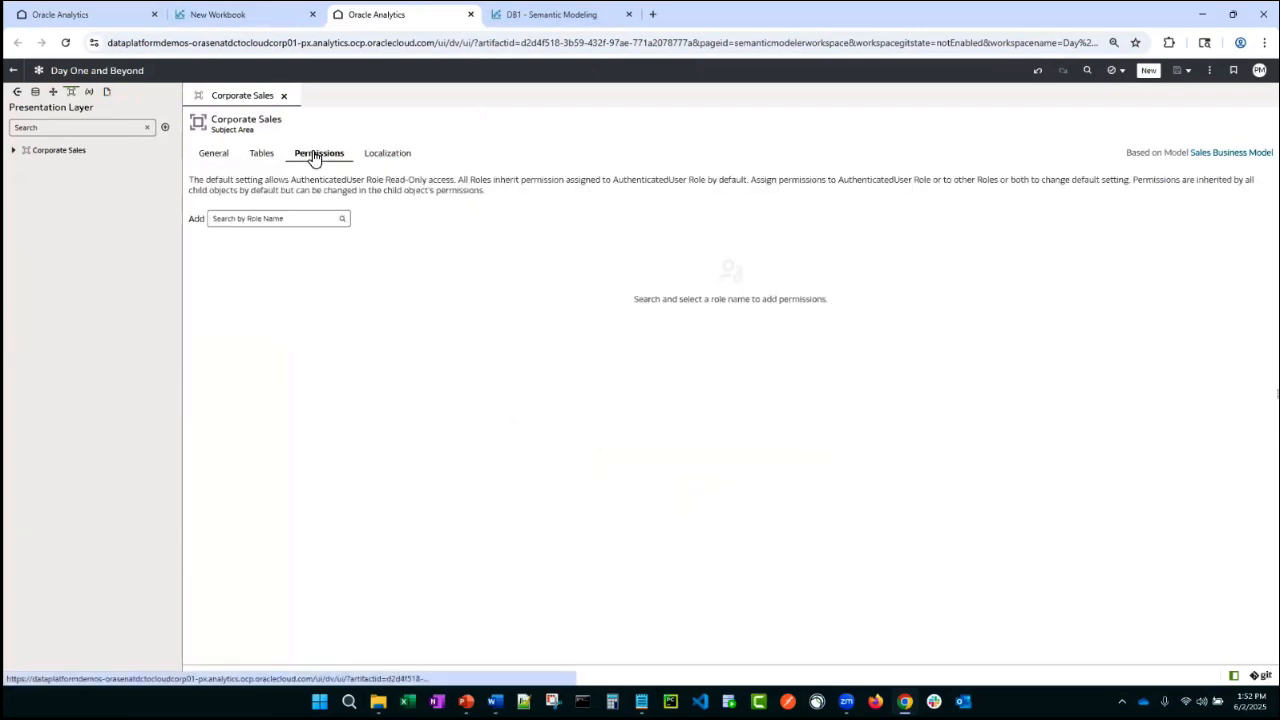
left_click(232, 218)
type("bi")
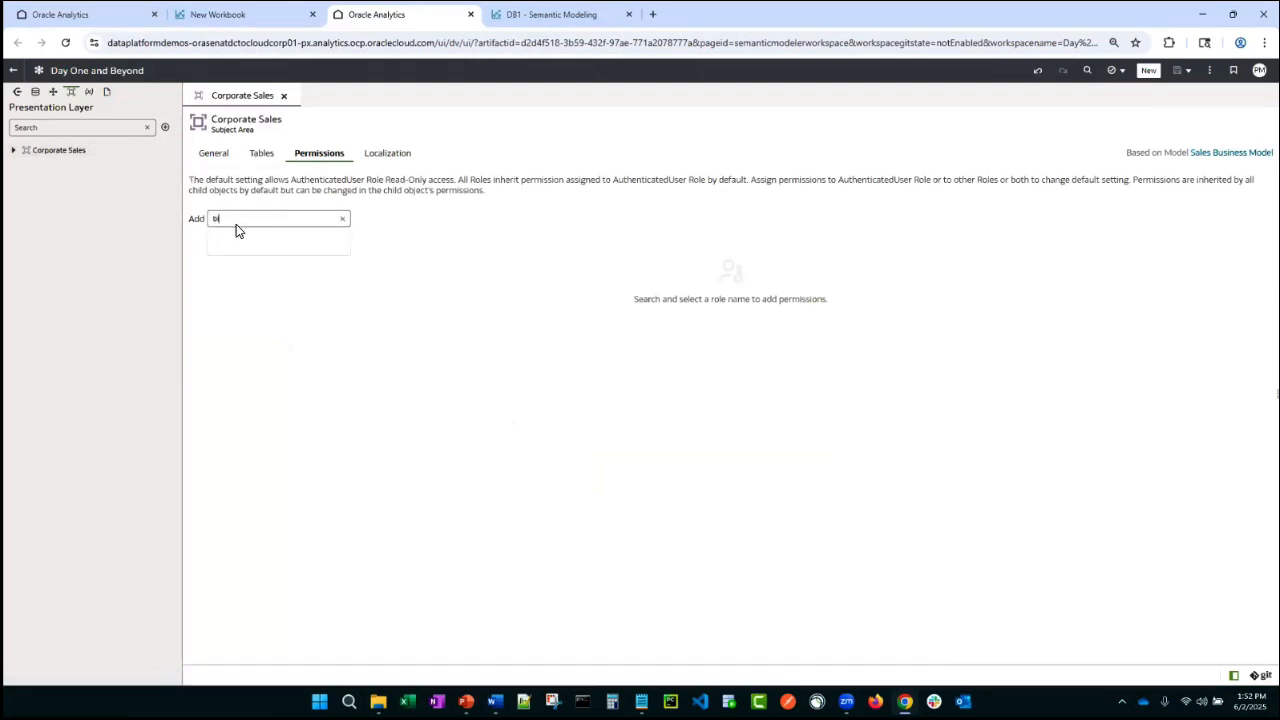
left_click(270, 299)
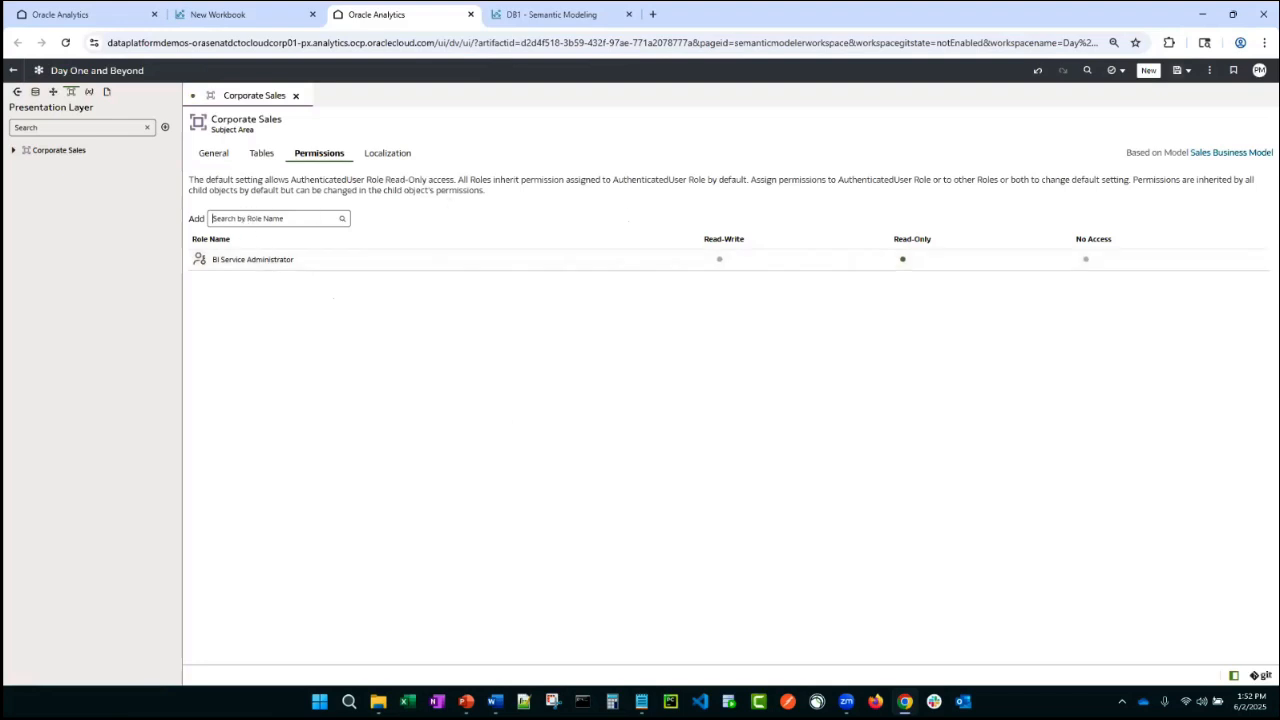
key("ctrl+s")
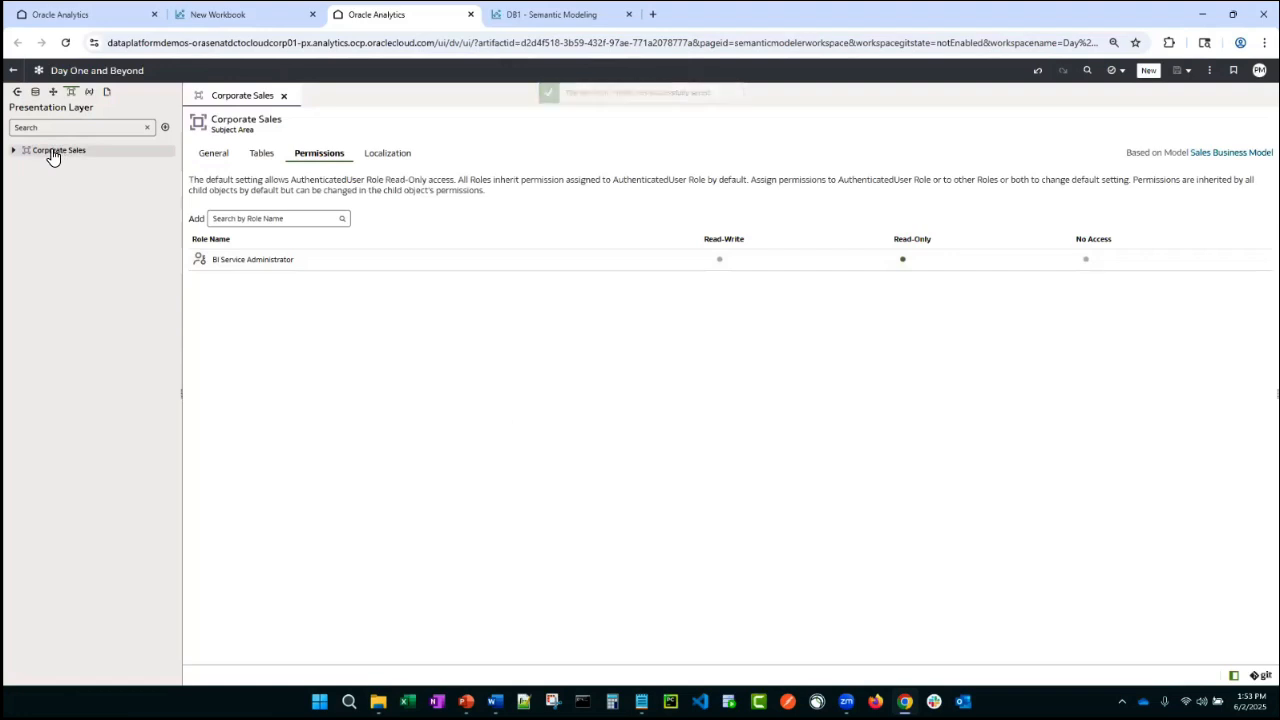
- Add the Calendar, Customers, Products and Sales logical tables to the Corporate Sales subject area's tables
left_click(261, 160)
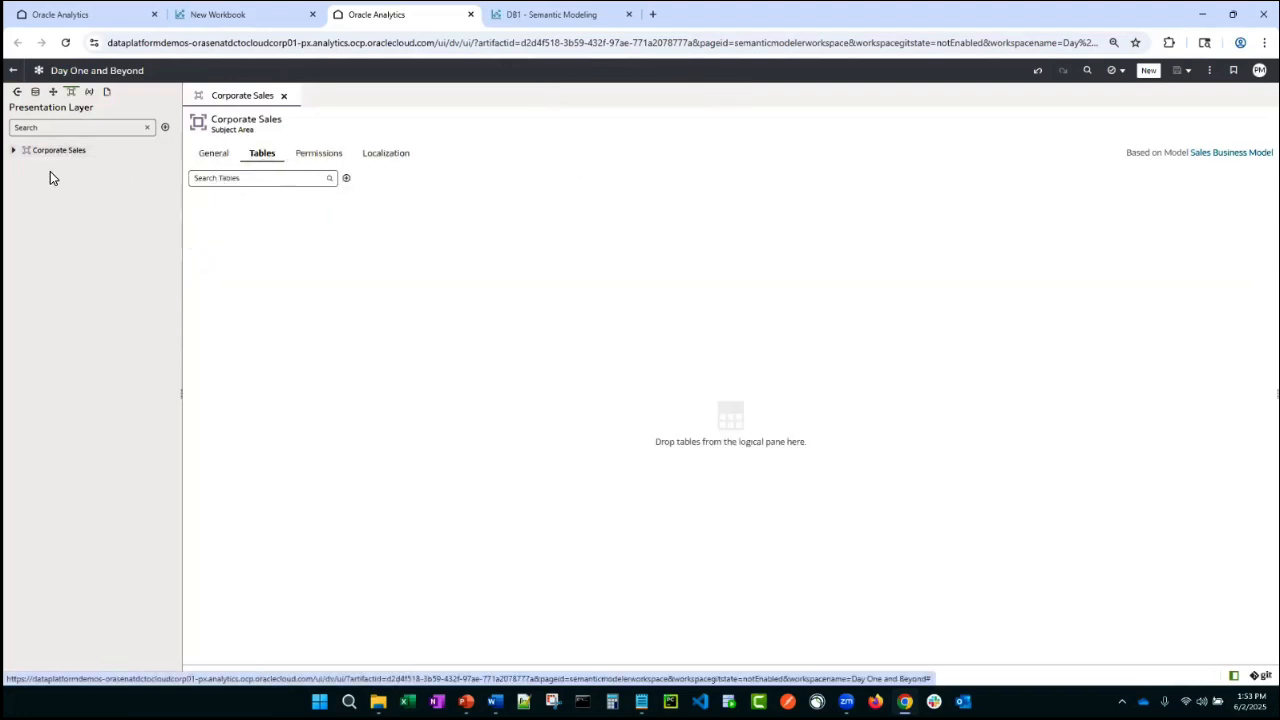
left_click(53, 91)
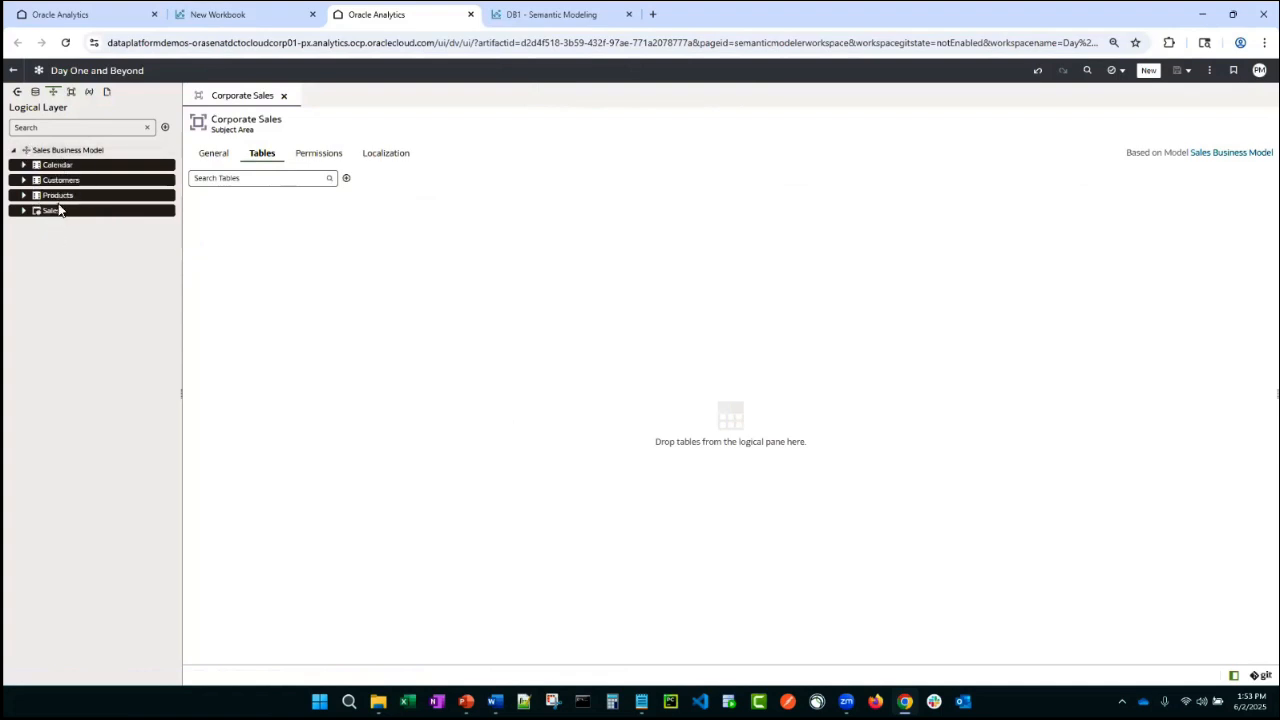
left_click_drag(68, 210, 318, 303)
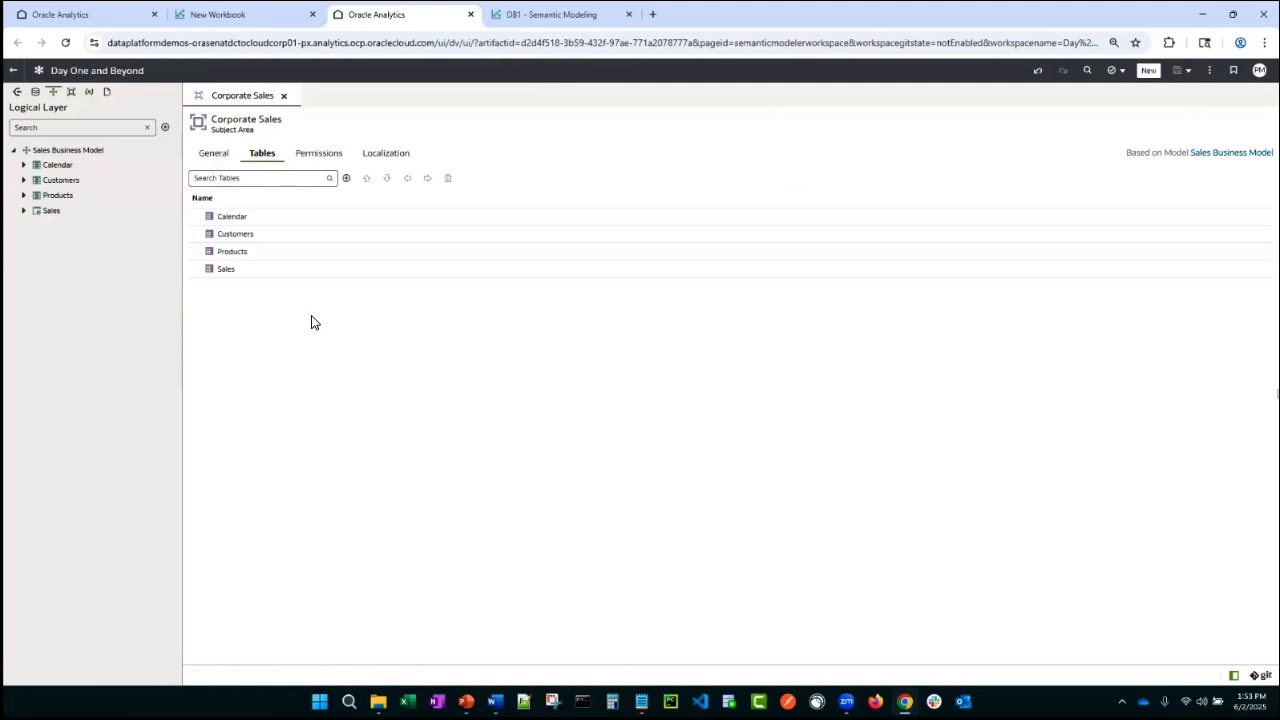
- Open the Calendar presentation table and review its columns, the Fiscal Week Number column details and its hierarchies
double_click(222, 218)
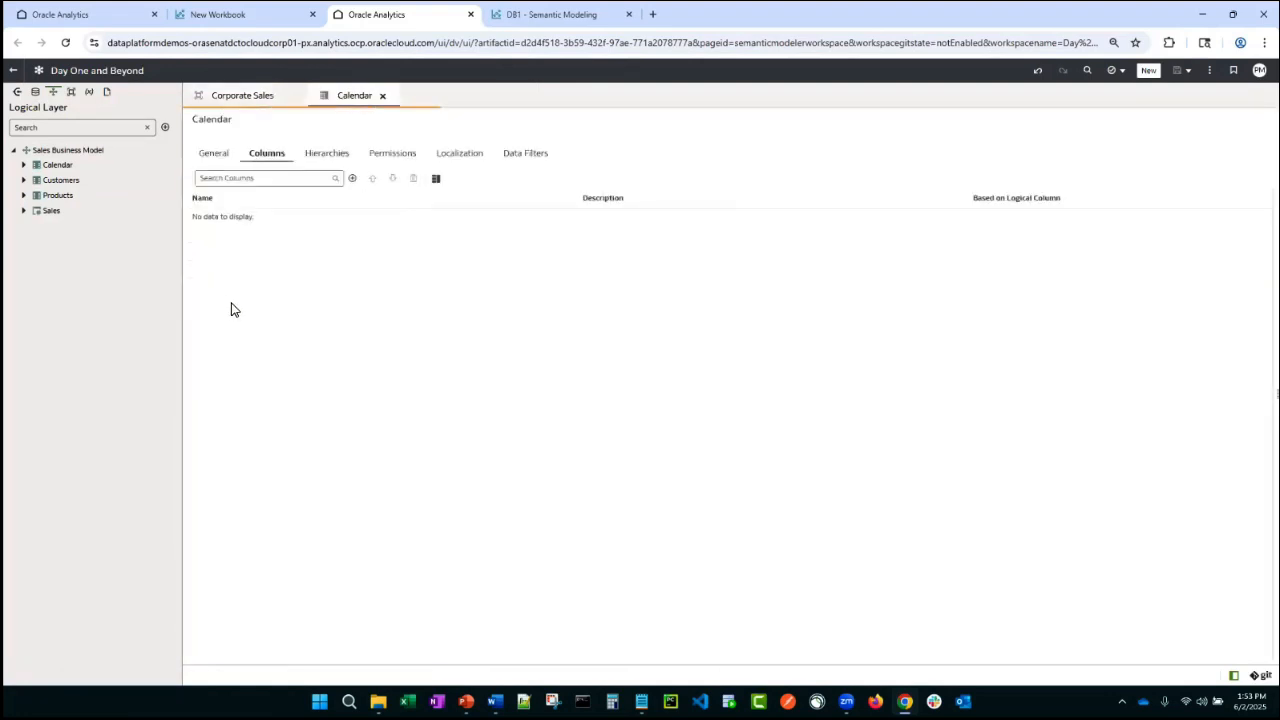
scroll(268, 301, "down", 5)
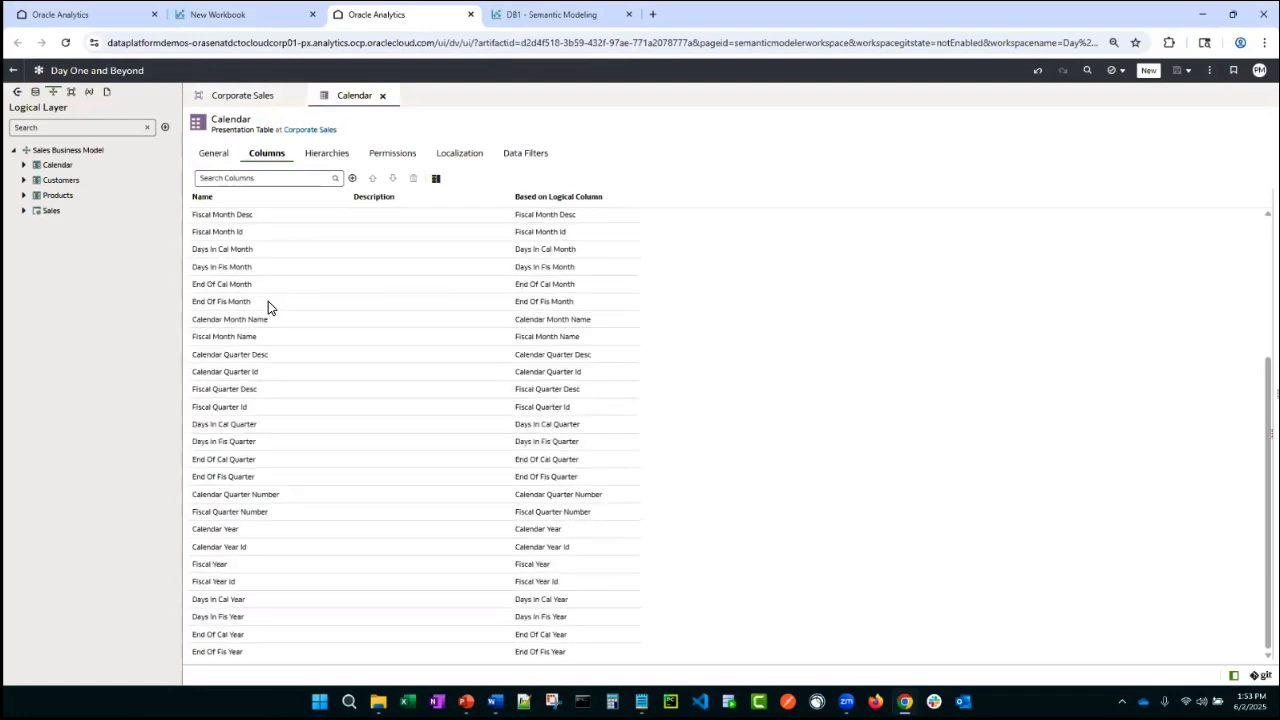
scroll(268, 301, "up", 5)
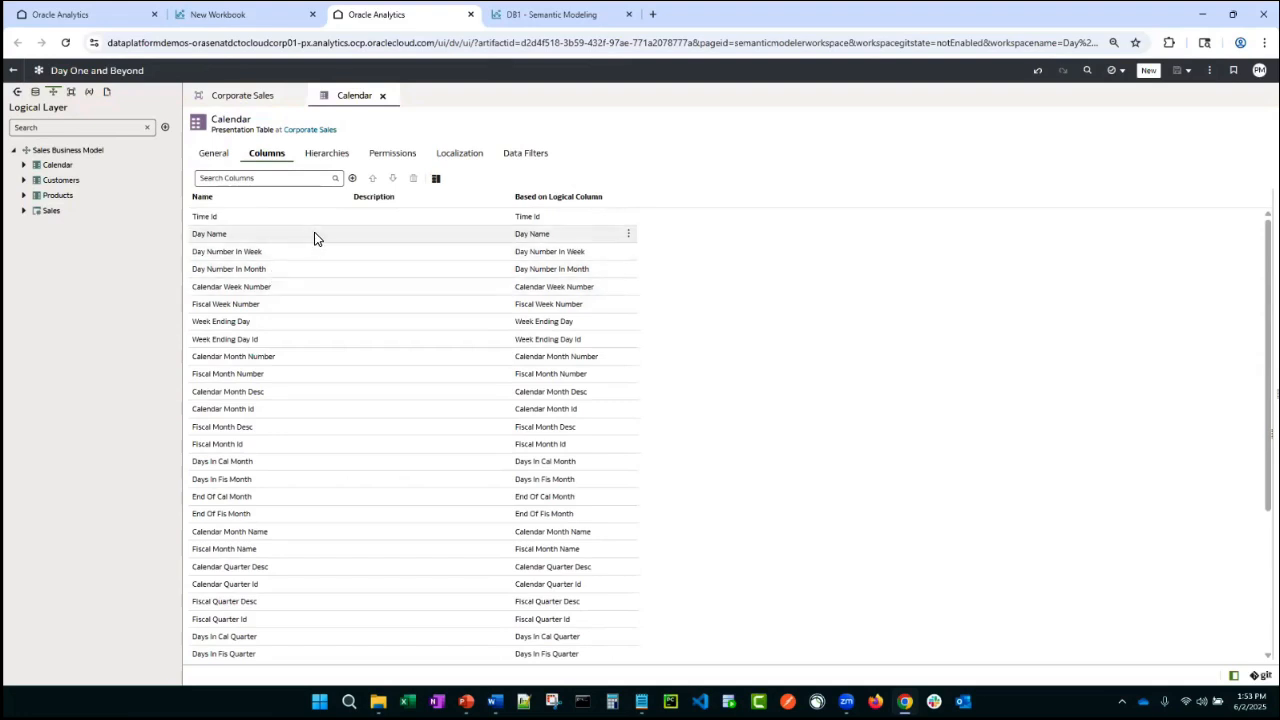
left_click(279, 306)
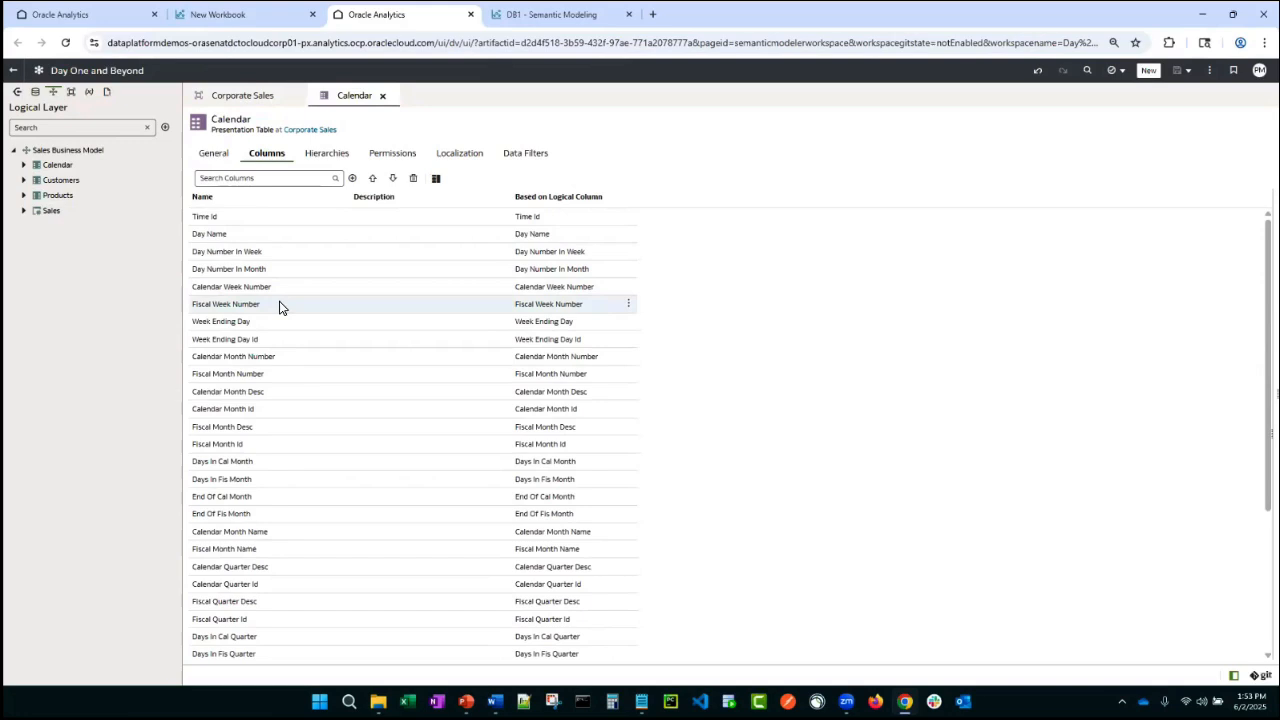
left_click(436, 180)
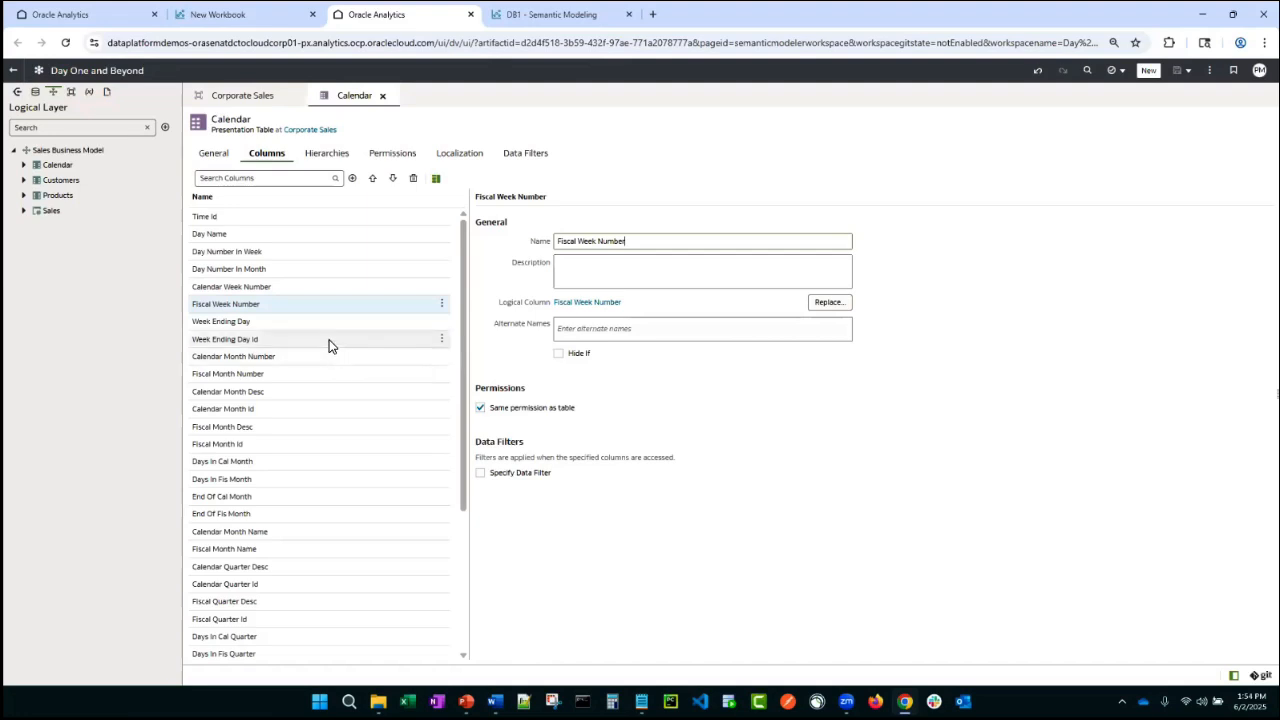
left_click(320, 160)
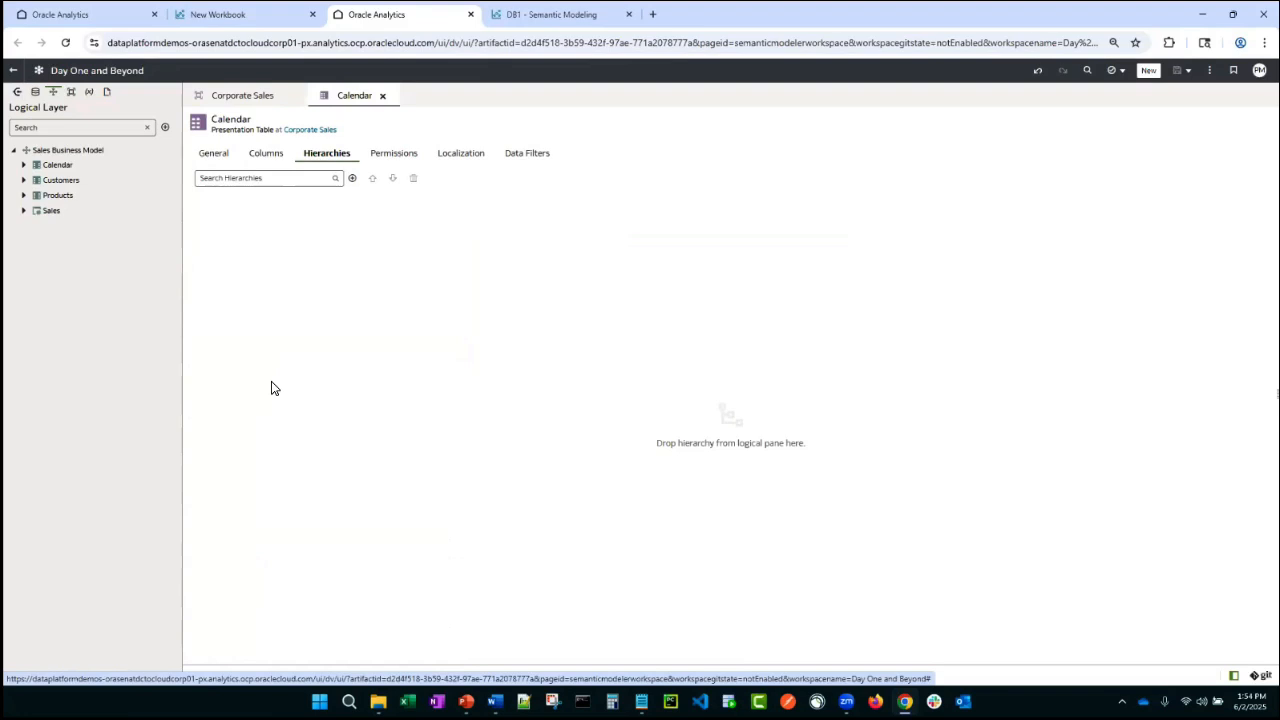
- Replace the Products logical table's hierarchy with a new level-based hierarchy, then close the table discarding the changes
double_click(48, 197)
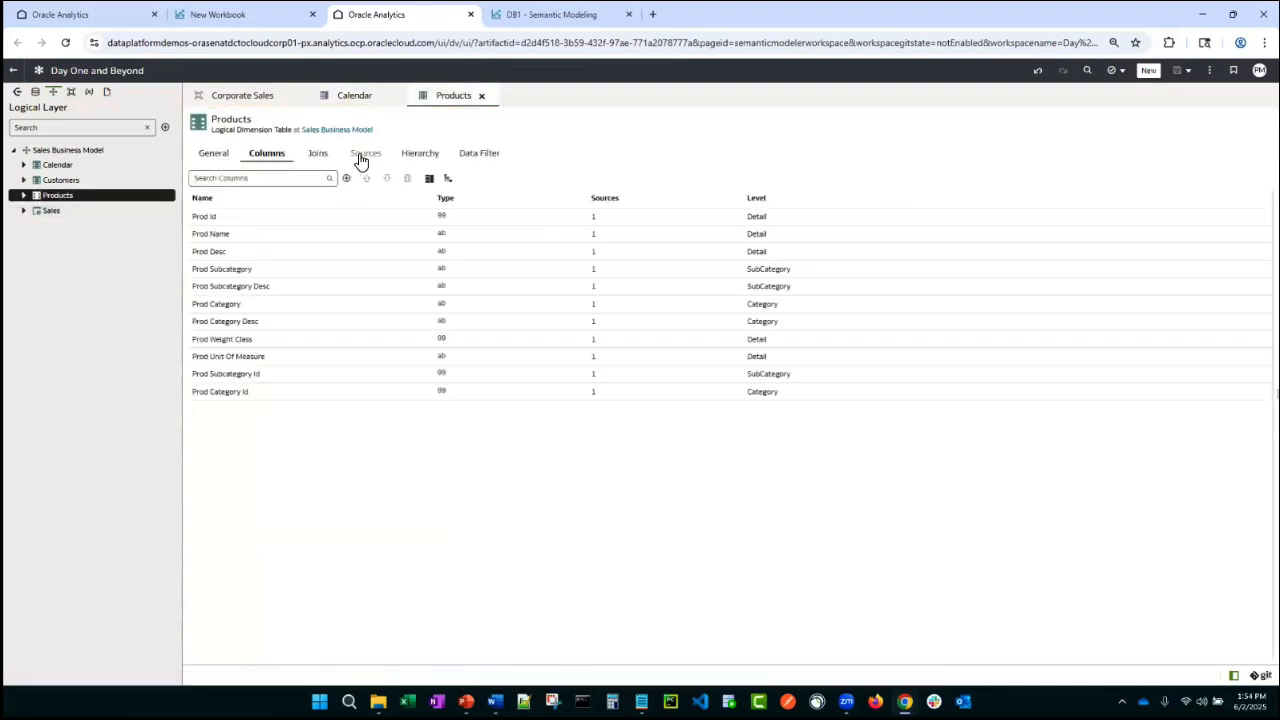
left_click(420, 155)
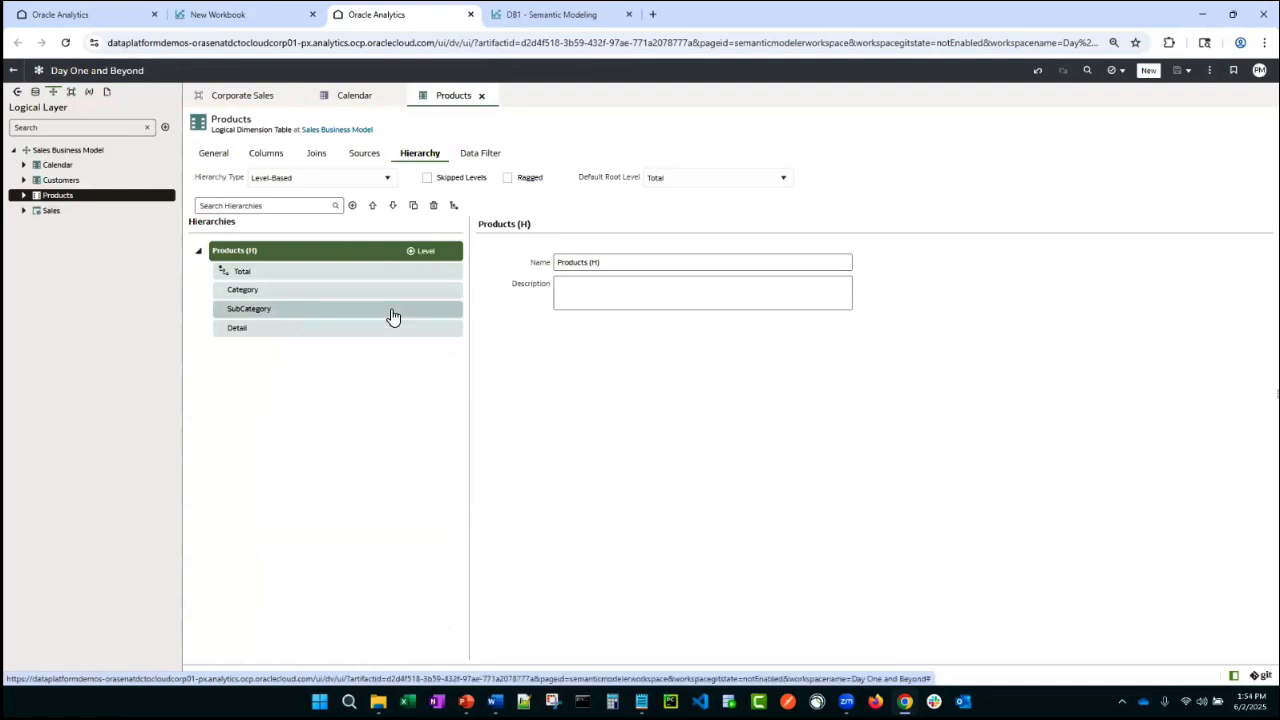
left_click(433, 205)
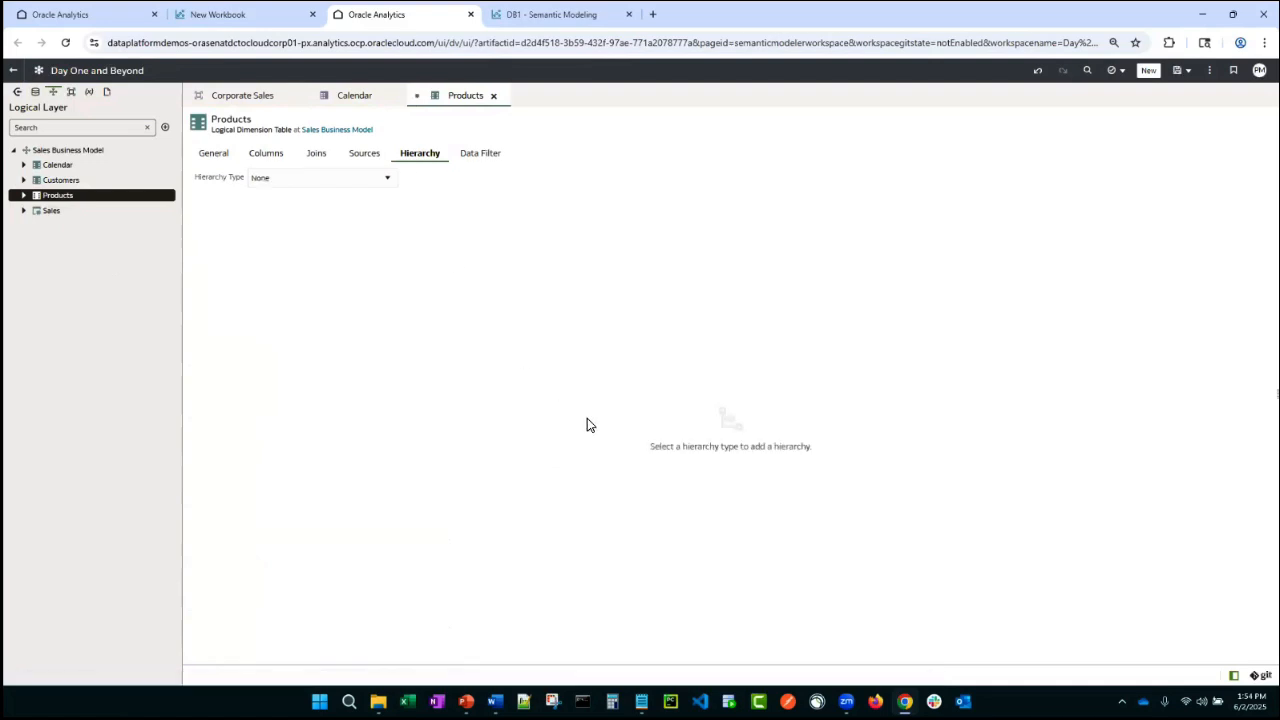
left_click(386, 179)
left_click(352, 216)
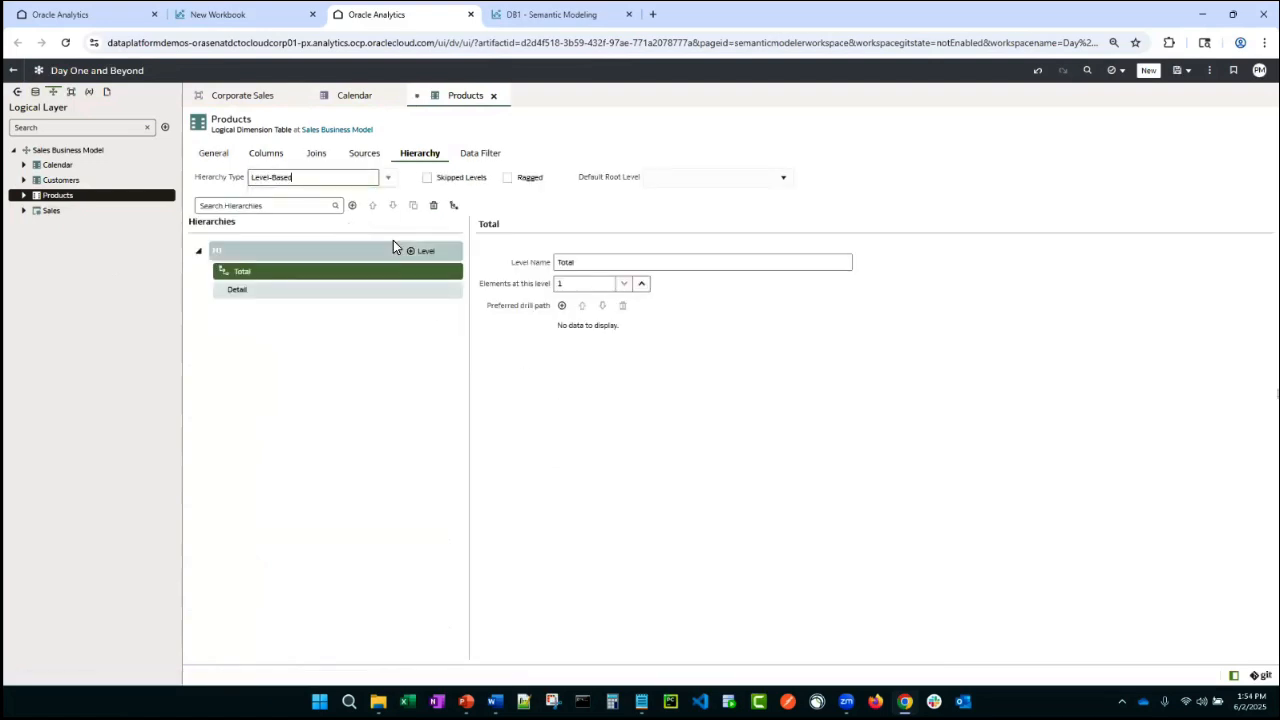
left_click(493, 96)
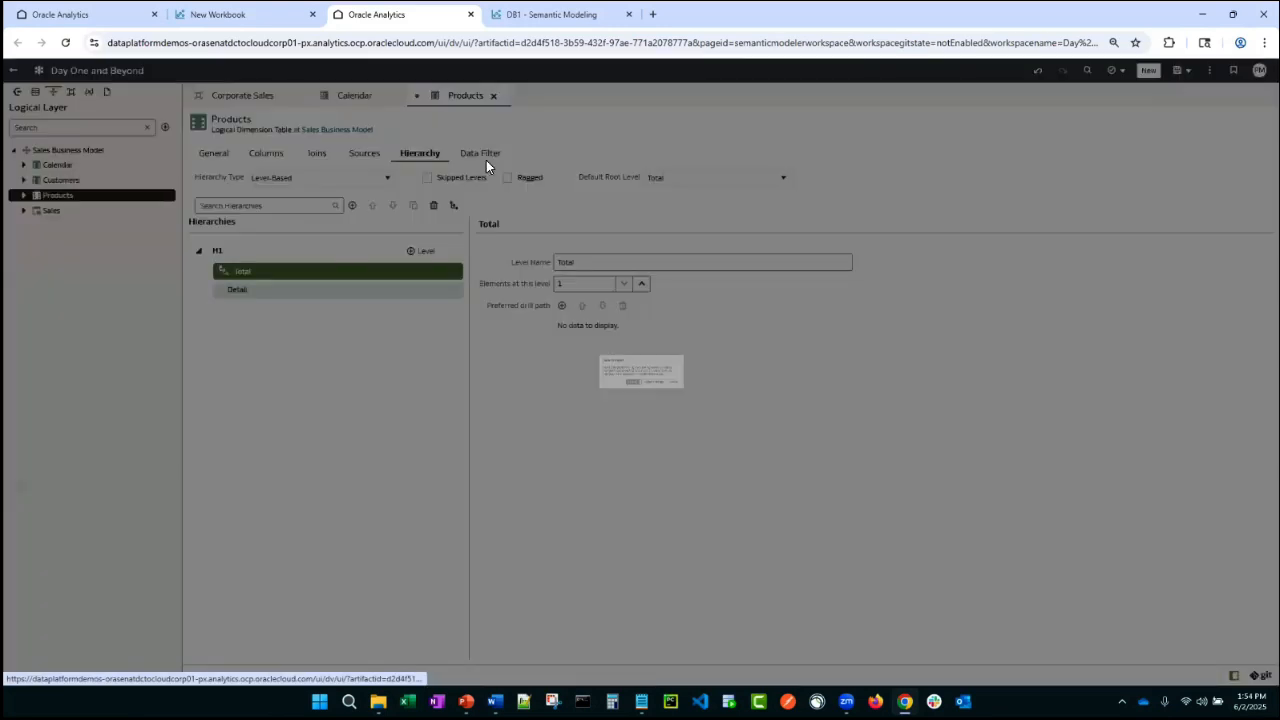
left_click(679, 404)
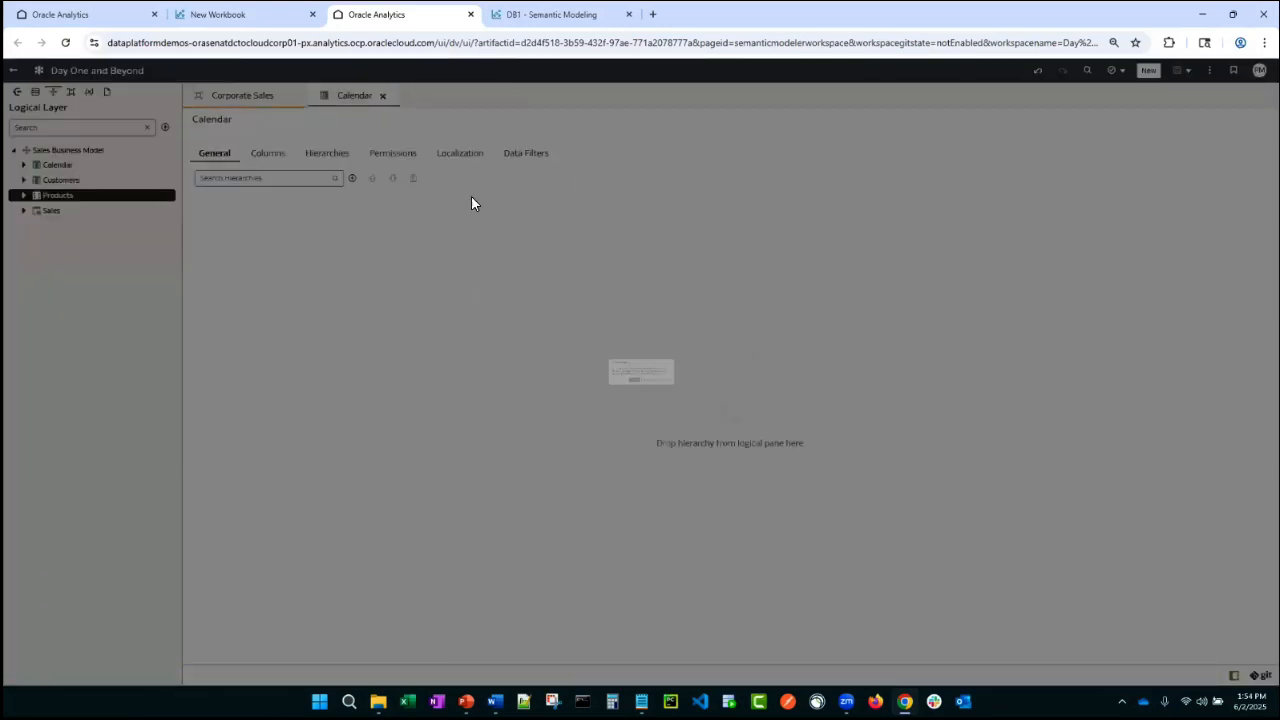
- Open the Products presentation table in the Corporate Sales subject area and review its hierarchies and columns
left_click(71, 91)
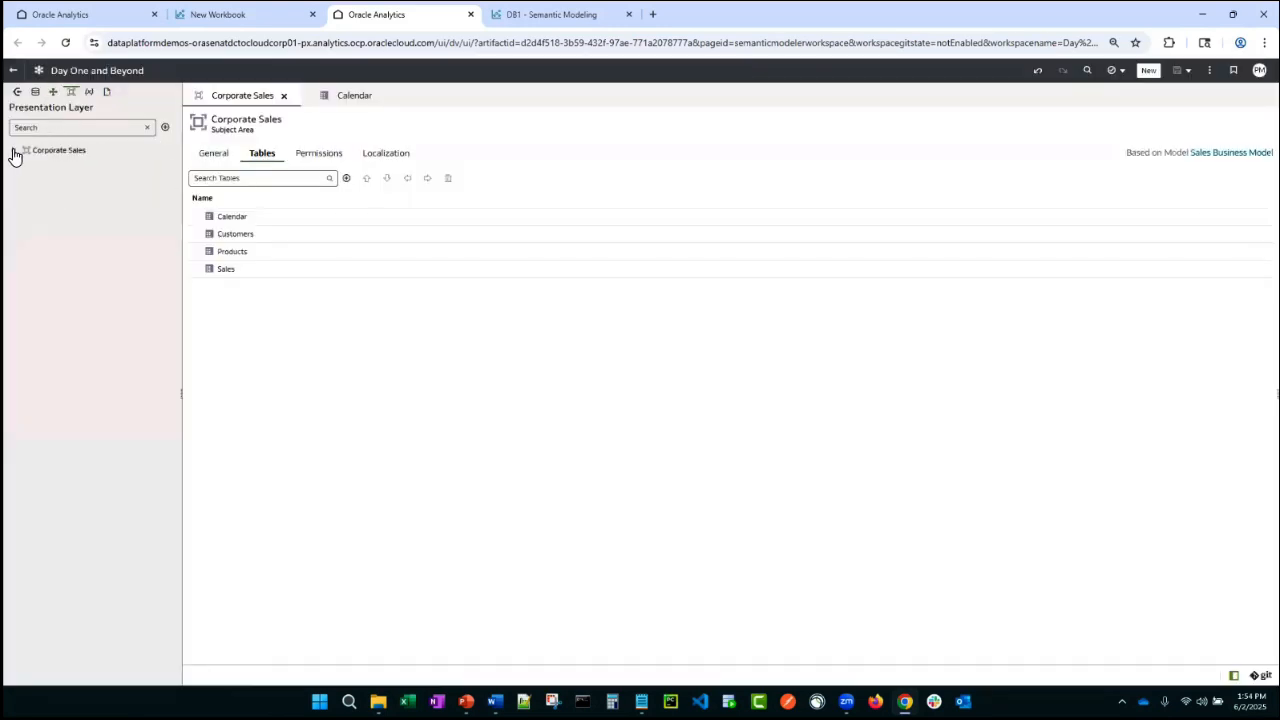
left_click(13, 150)
double_click(236, 256)
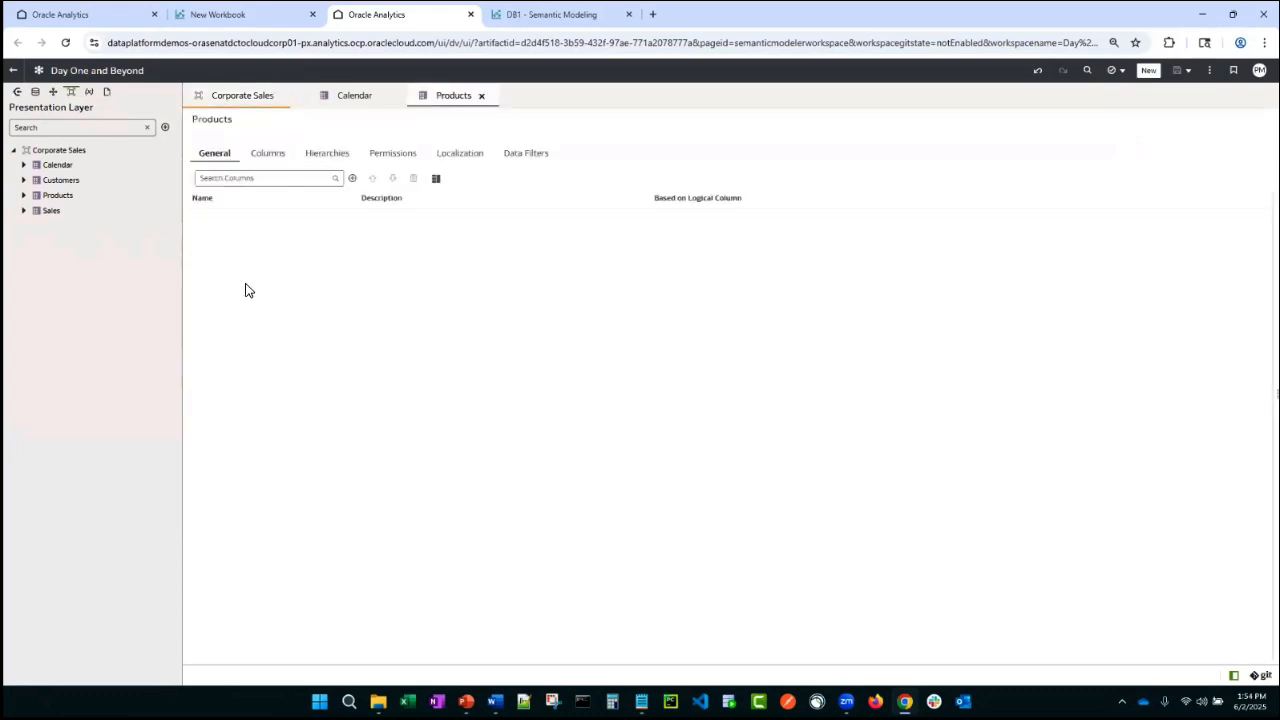
left_click(326, 156)
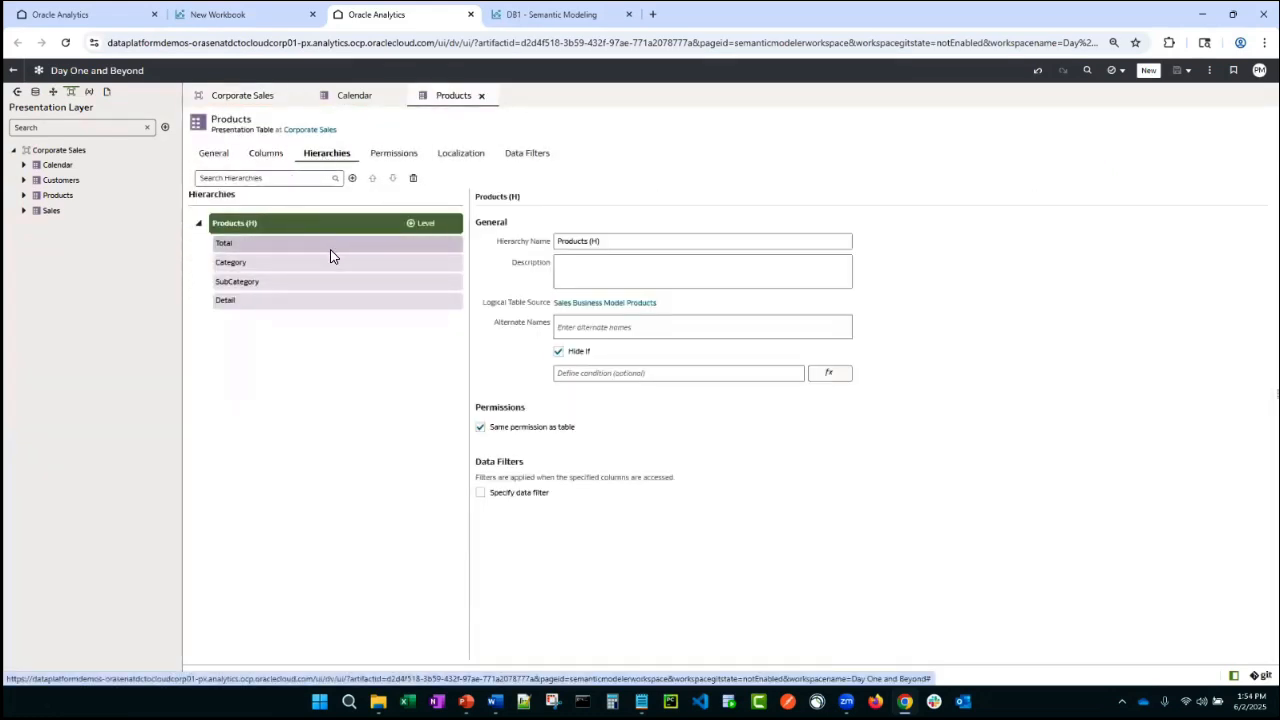
left_click(267, 156)
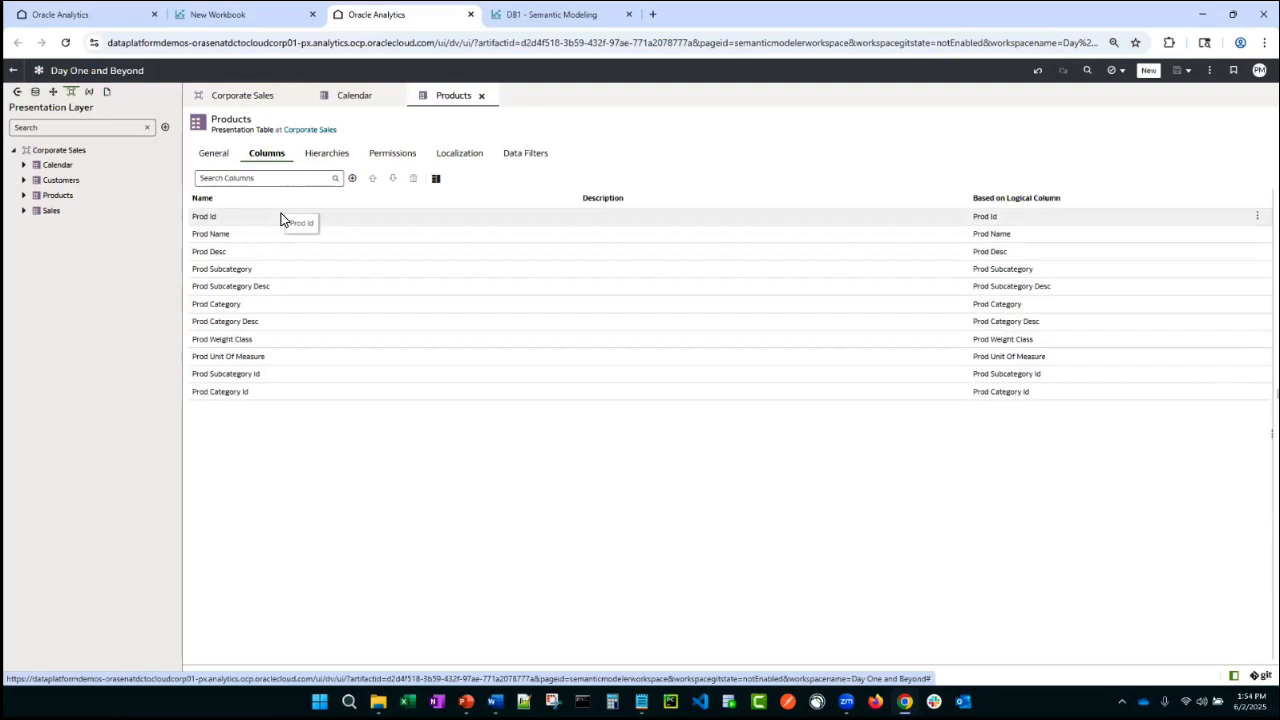
- Add the HR Leadership role to the Products presentation table's permissions
left_click(392, 160)
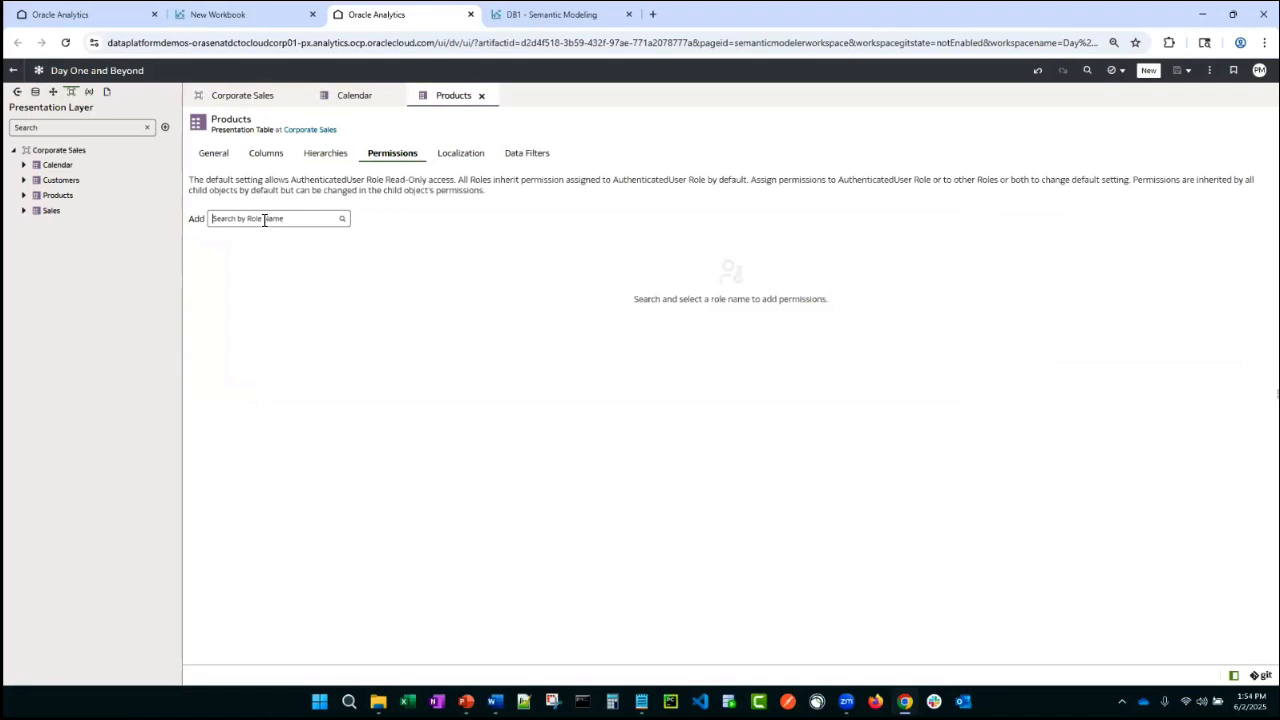
type("th")
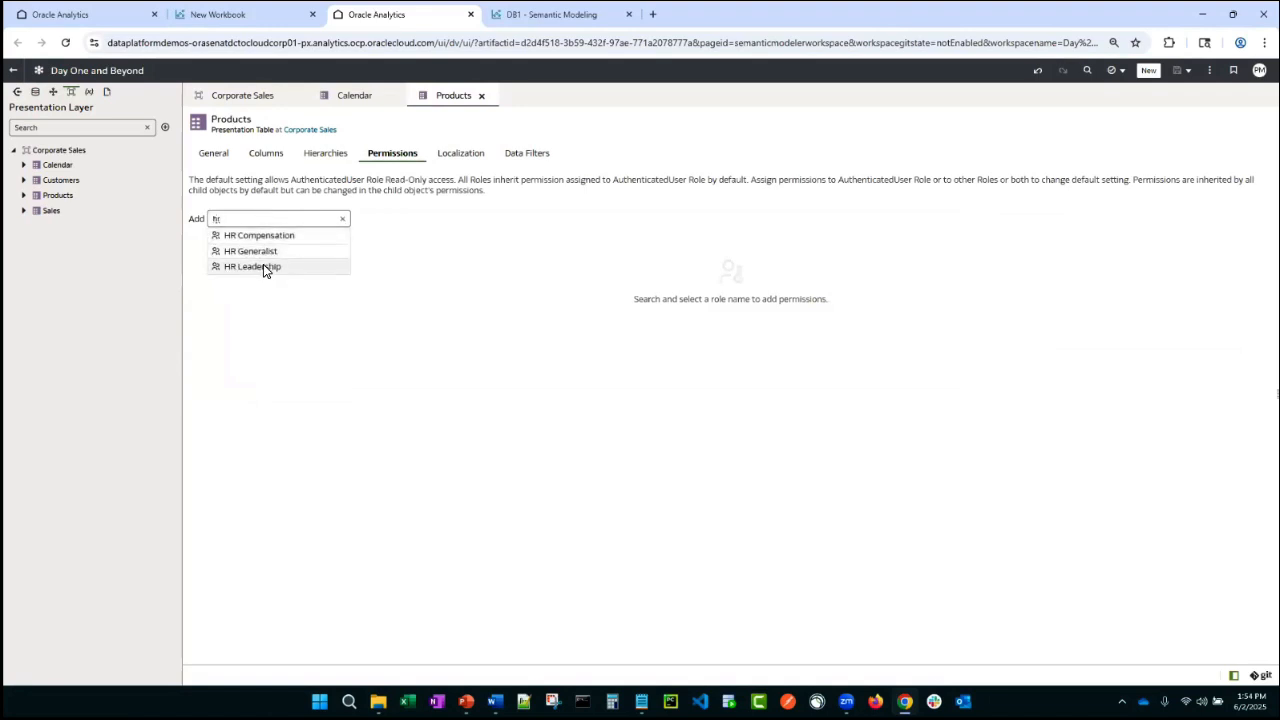
left_click(263, 264)
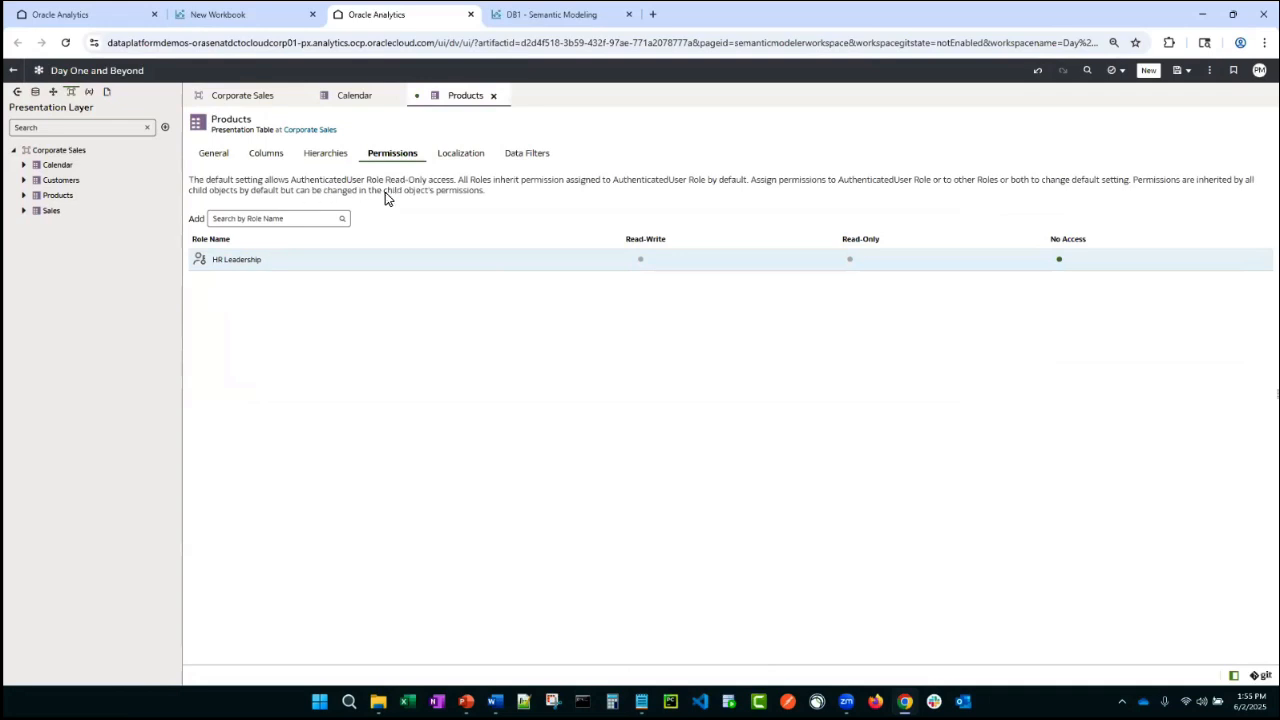
- Override the Prod Weight Class column's table permissions and give the HR Generalist role No Access
left_click(265, 158)
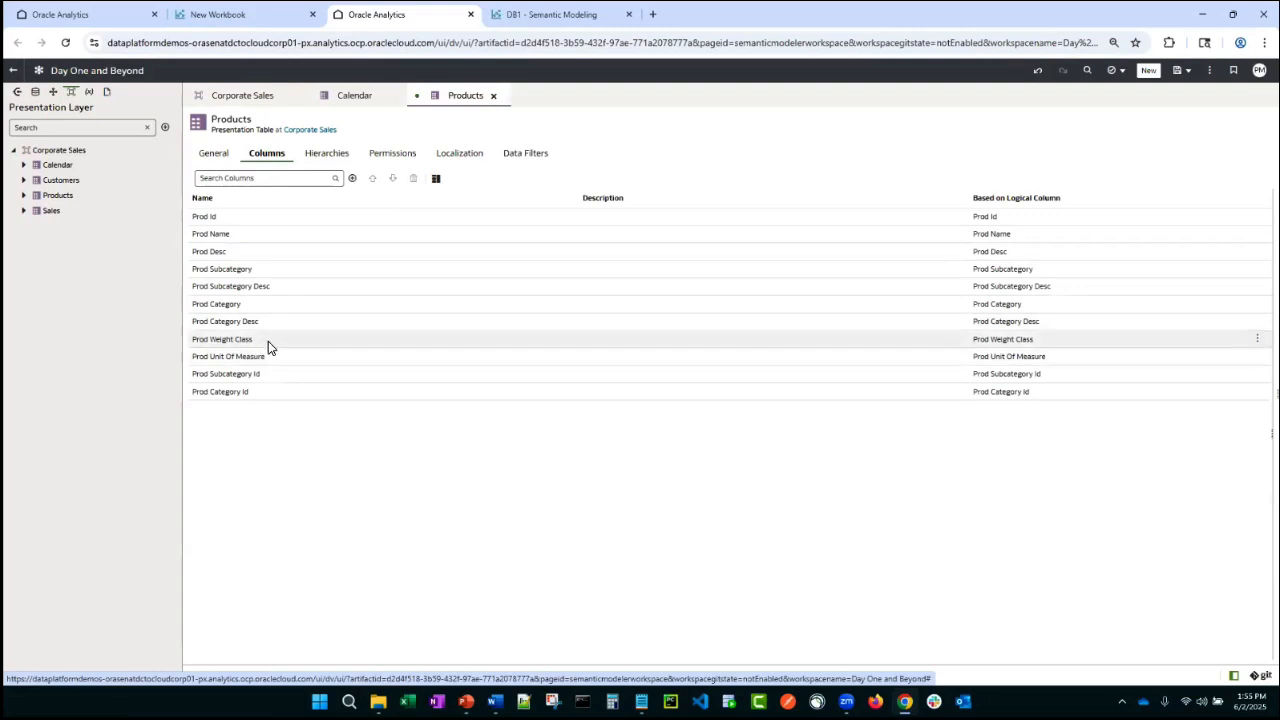
left_click(266, 341)
left_click(435, 180)
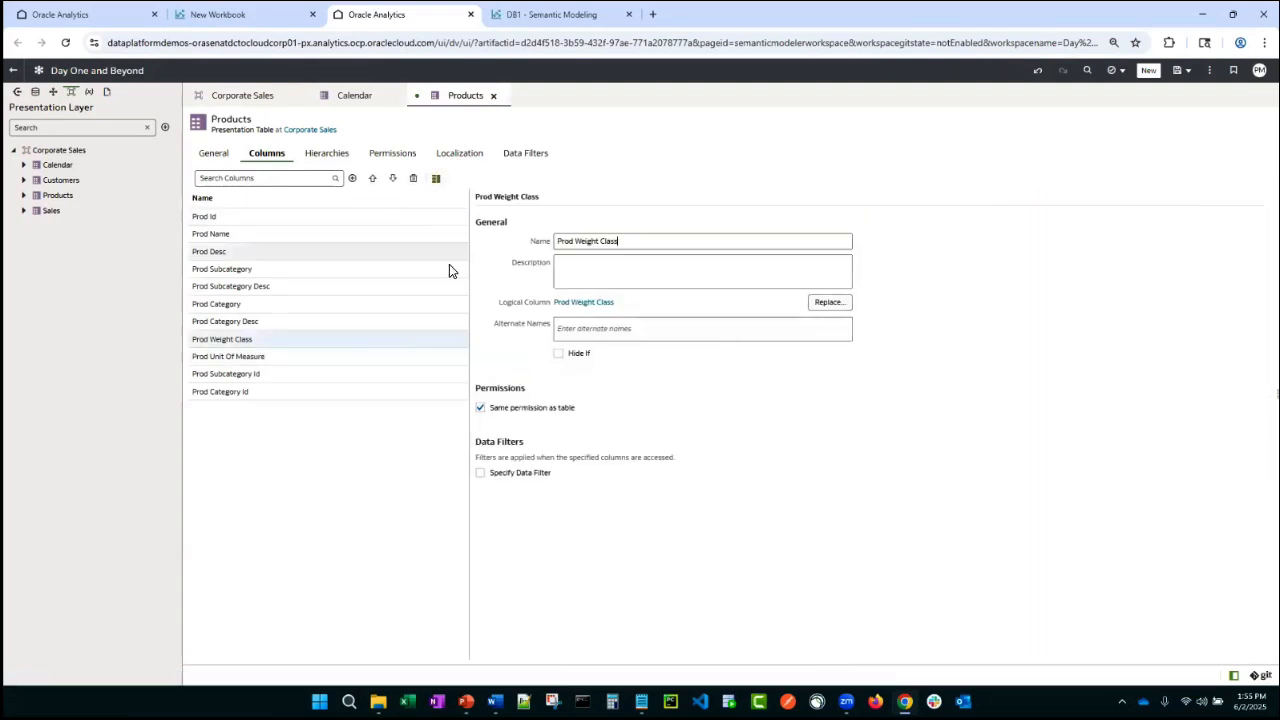
left_click(481, 409)
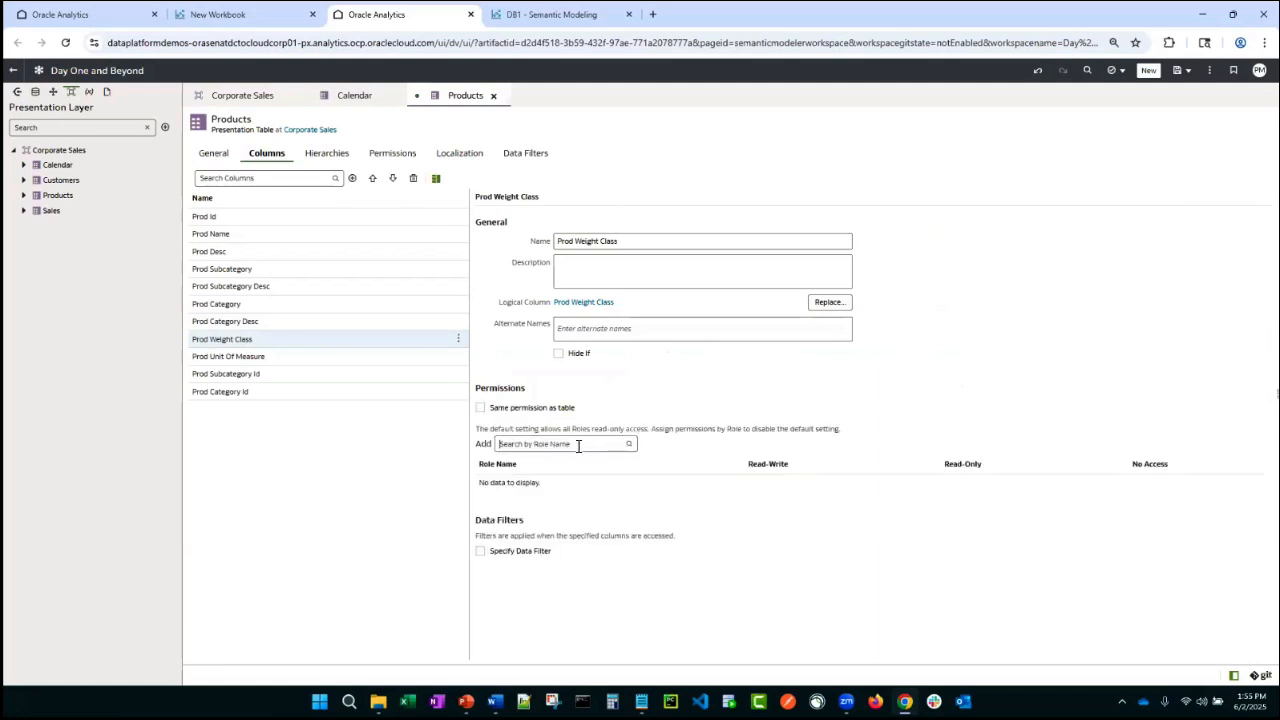
type("hi")
left_click(530, 474)
left_click(1113, 484)
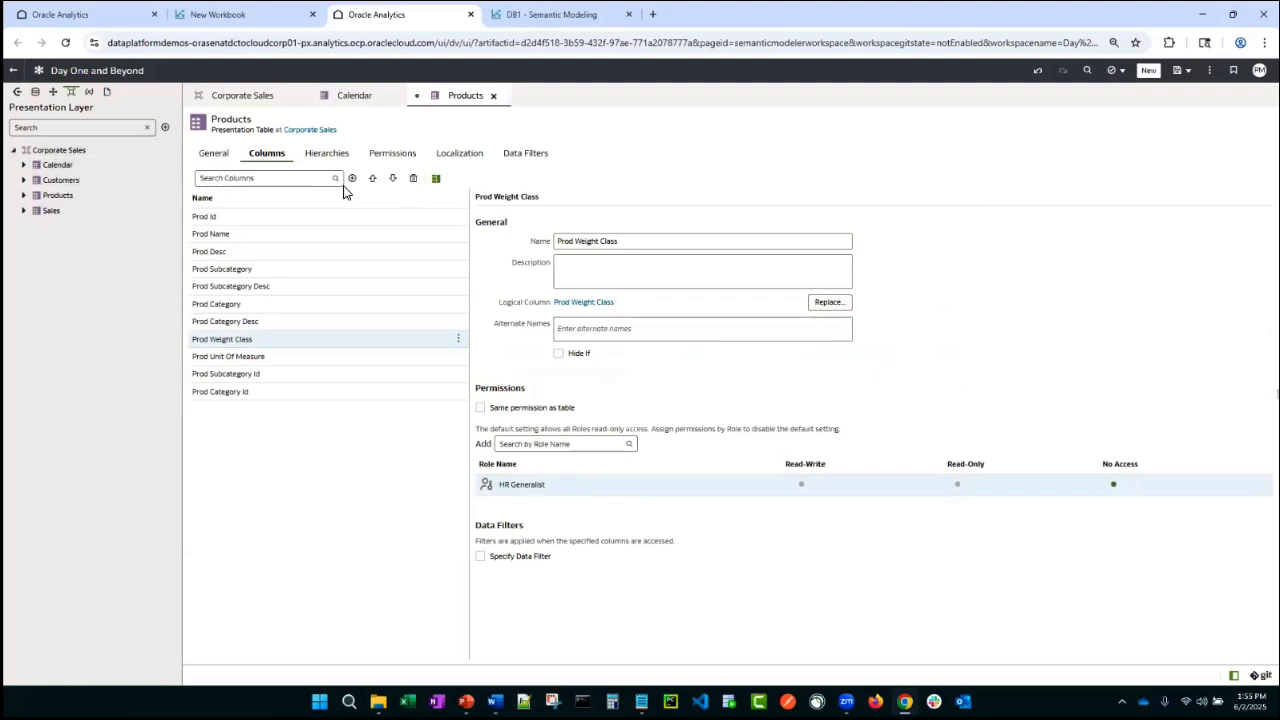
- Browse the Products presentation table's tabs and expand its columns in the presentation layer tree
left_click(517, 156)
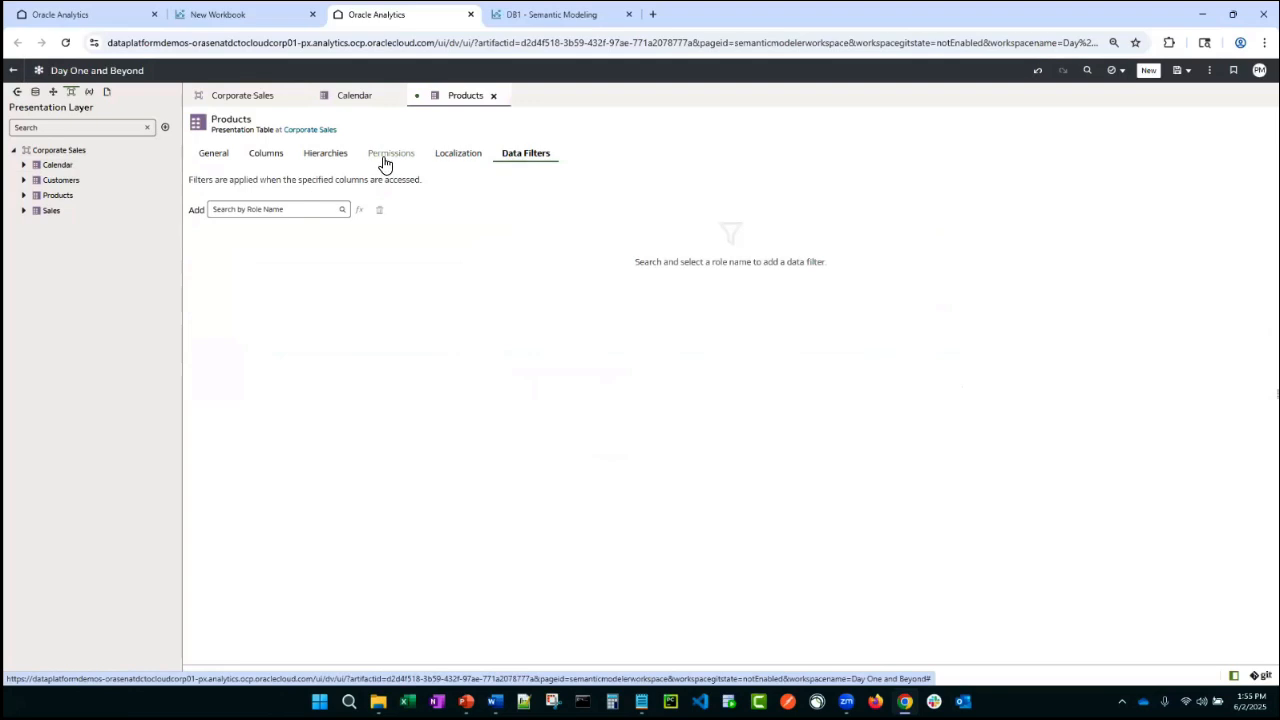
left_click(325, 156)
left_click(266, 156)
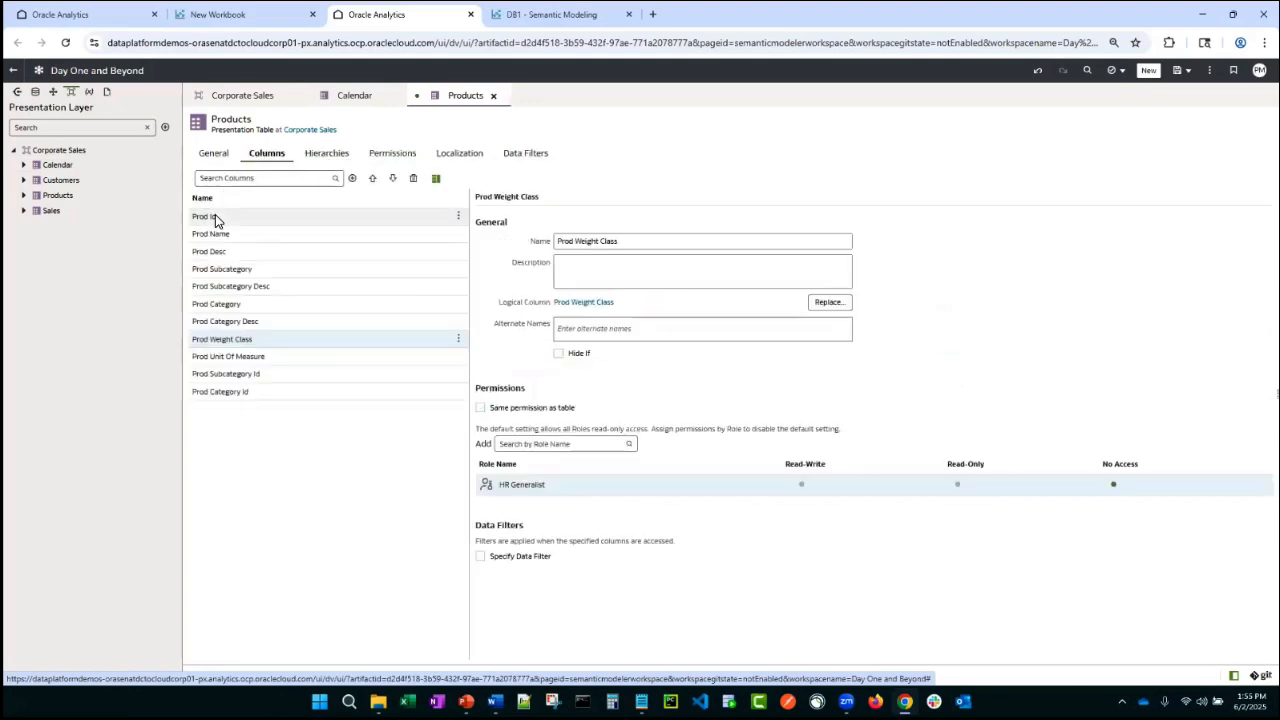
left_click(214, 152)
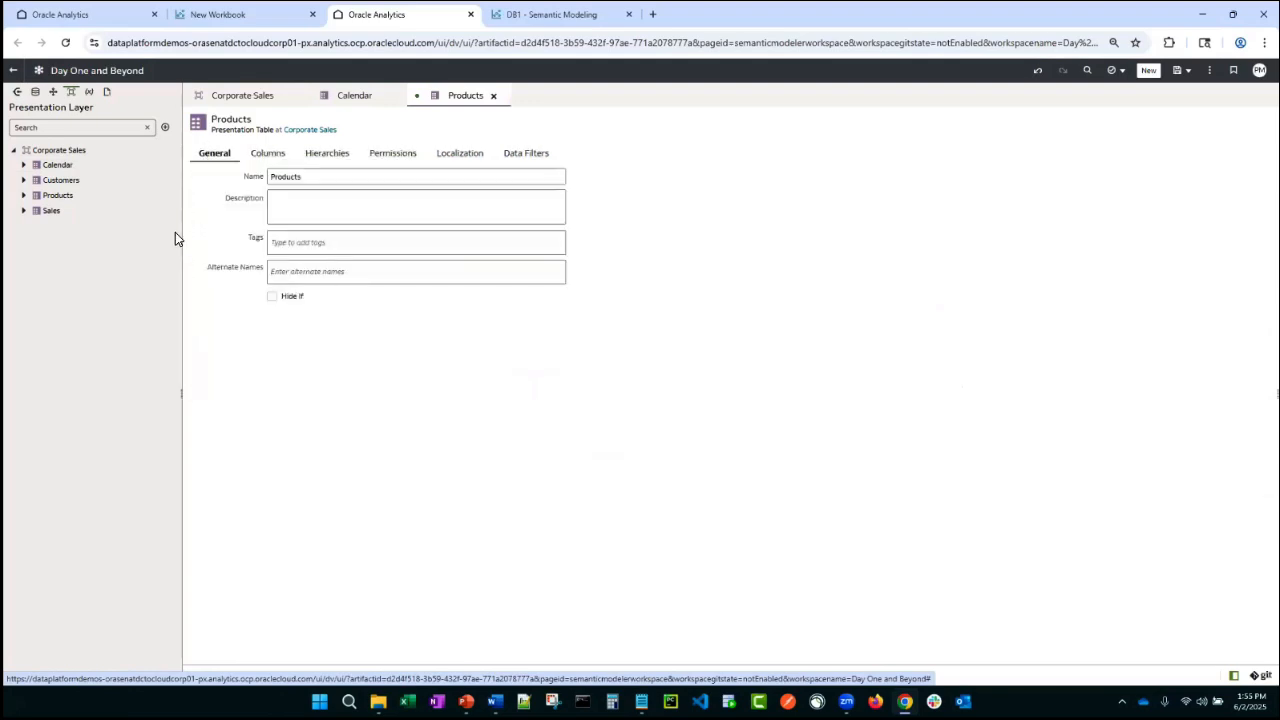
left_click(24, 195)
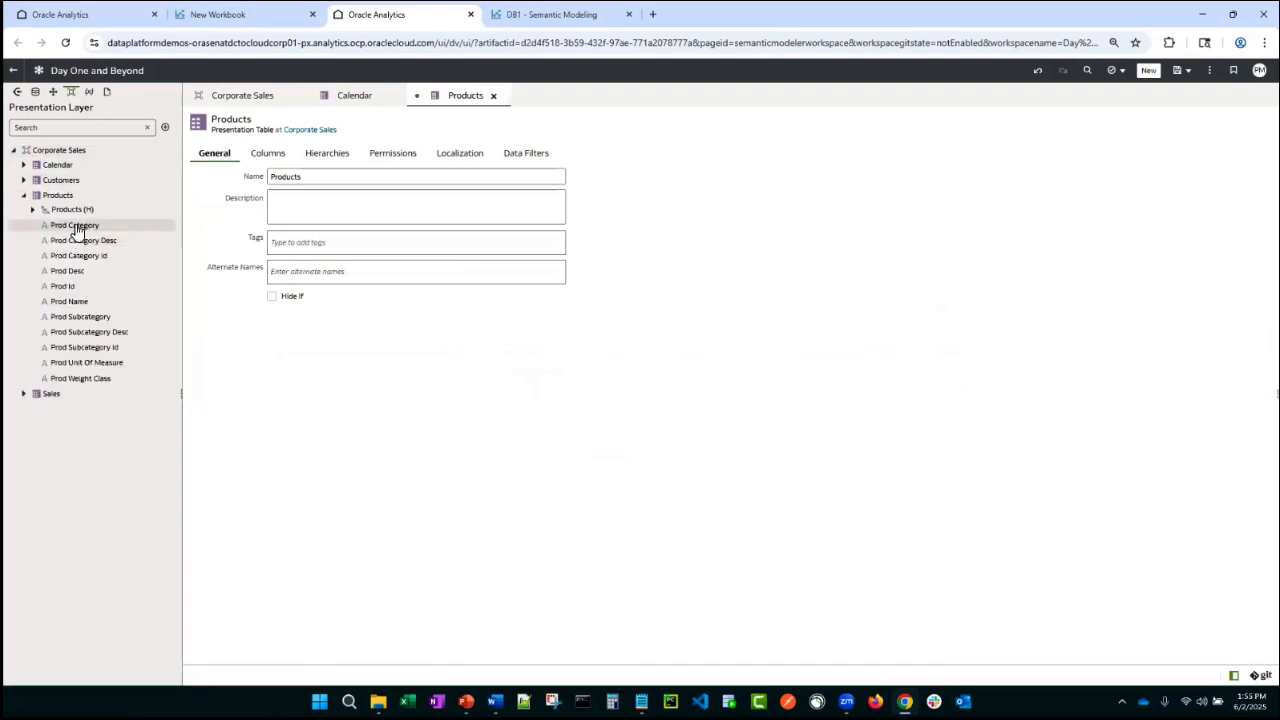
left_click(77, 228)
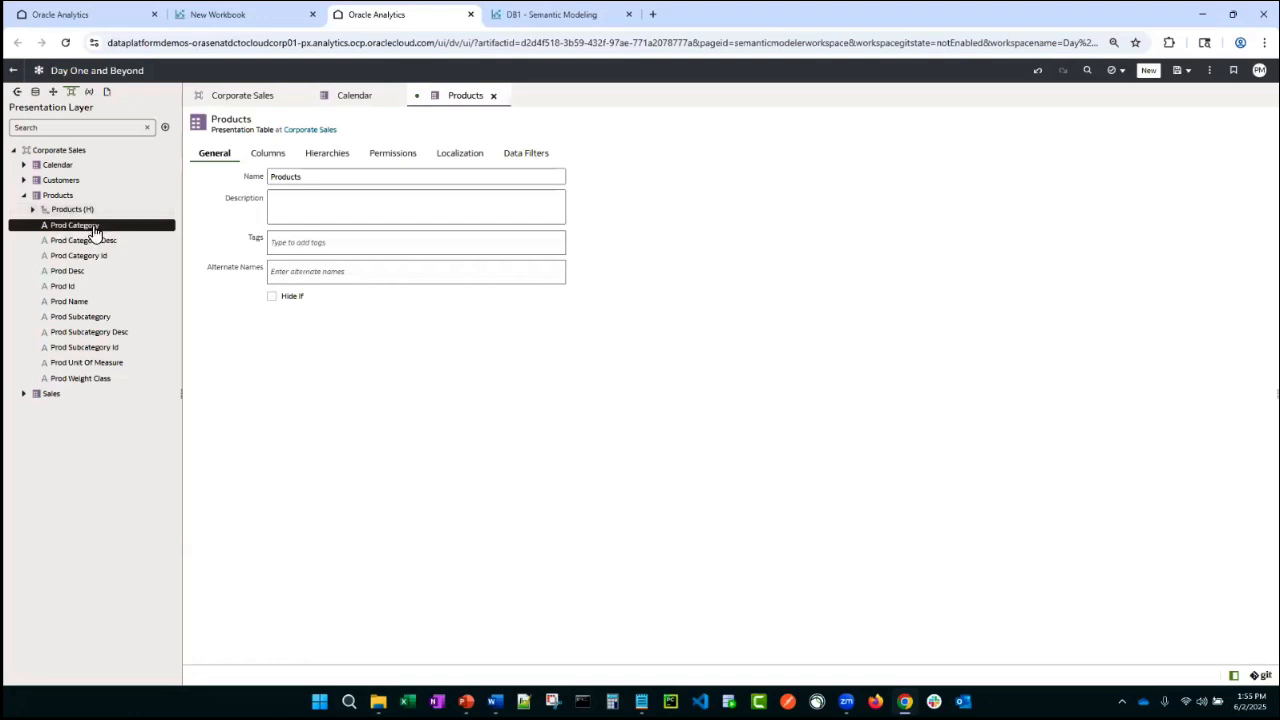
left_click(275, 153)
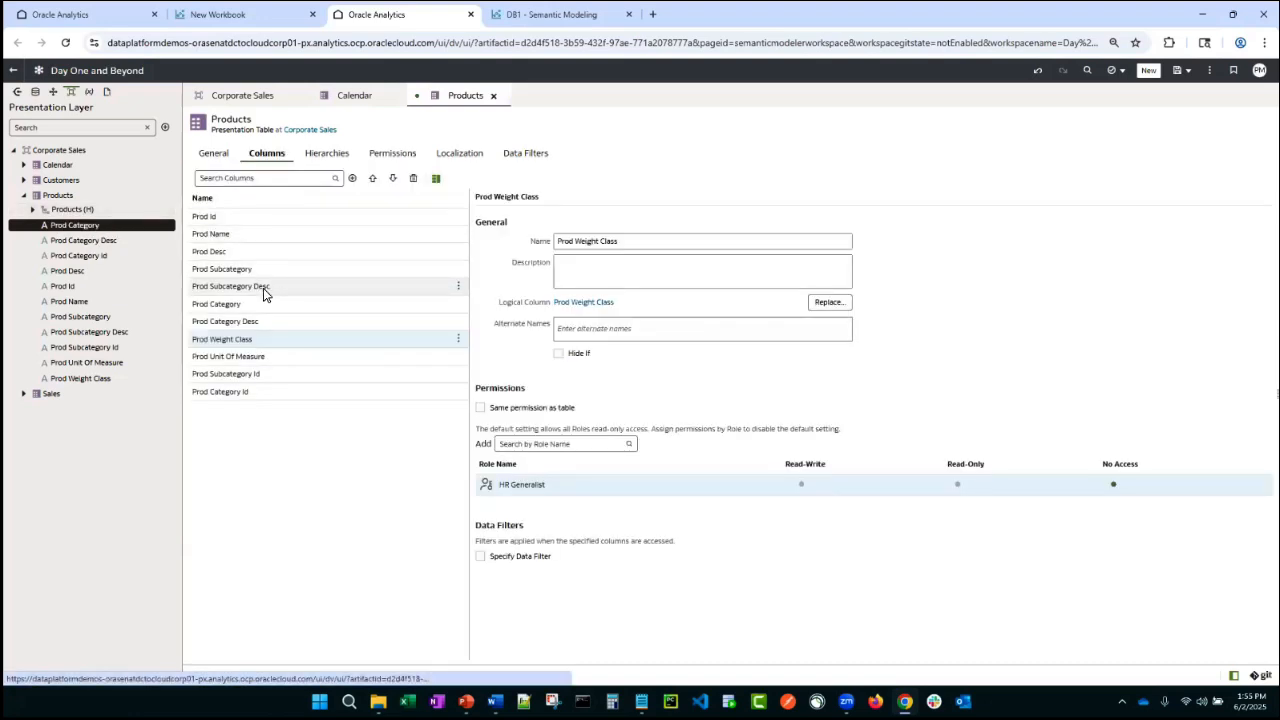
- Show the lineage of the Prod Desc column and close the lineage view
right_click(67, 272)
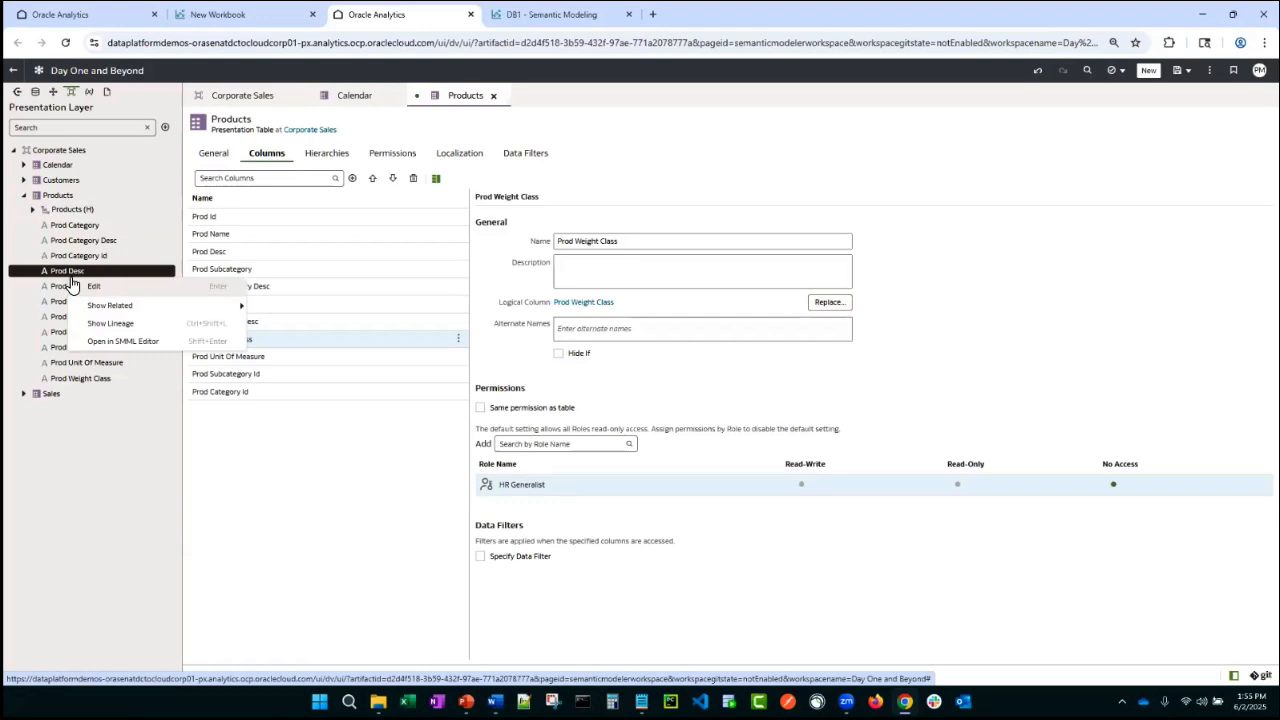
left_click(130, 323)
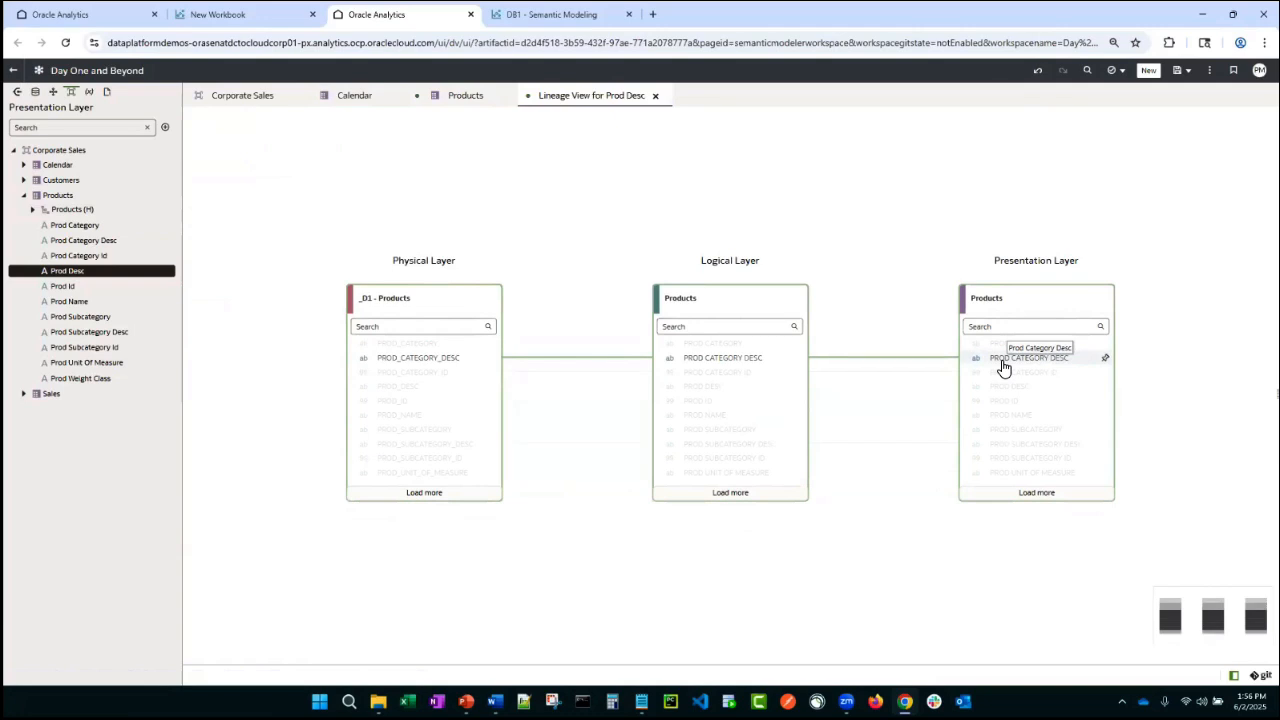
left_click(655, 95)
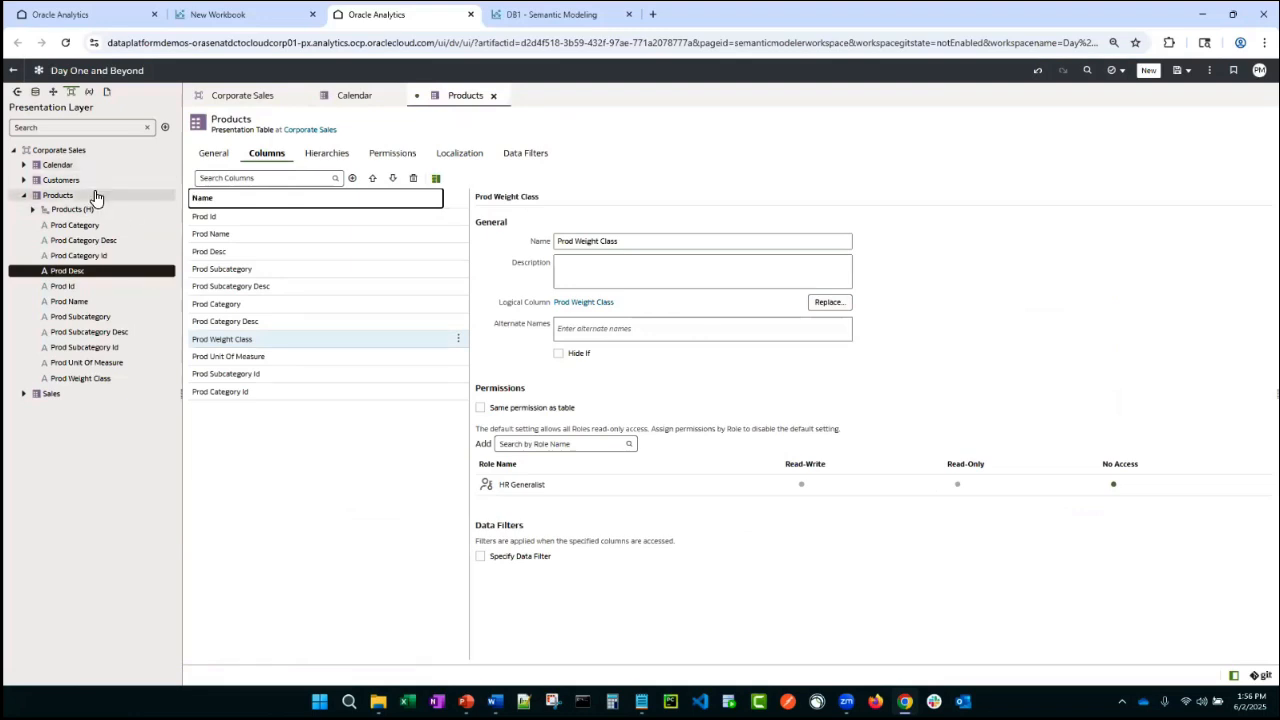
- Open the Products table in the SMML editor and open the SMML schema reference help
right_click(66, 287)
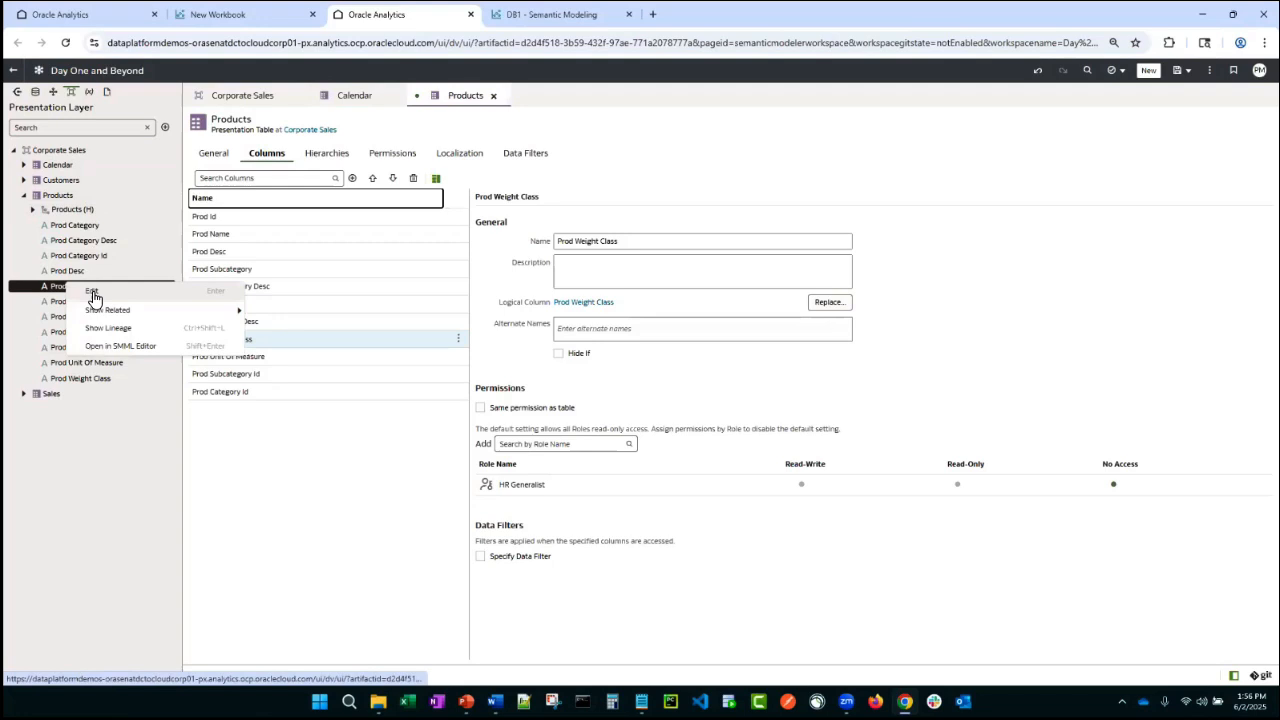
left_click(118, 349)
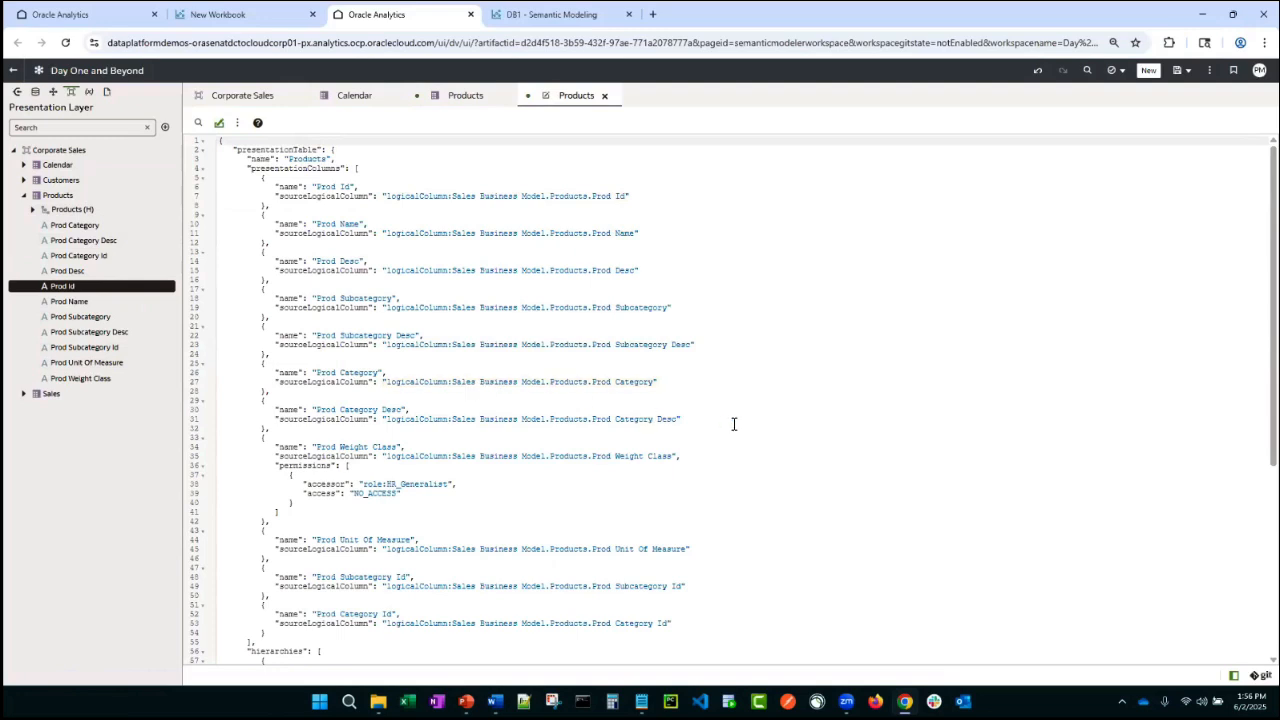
left_click(258, 124)
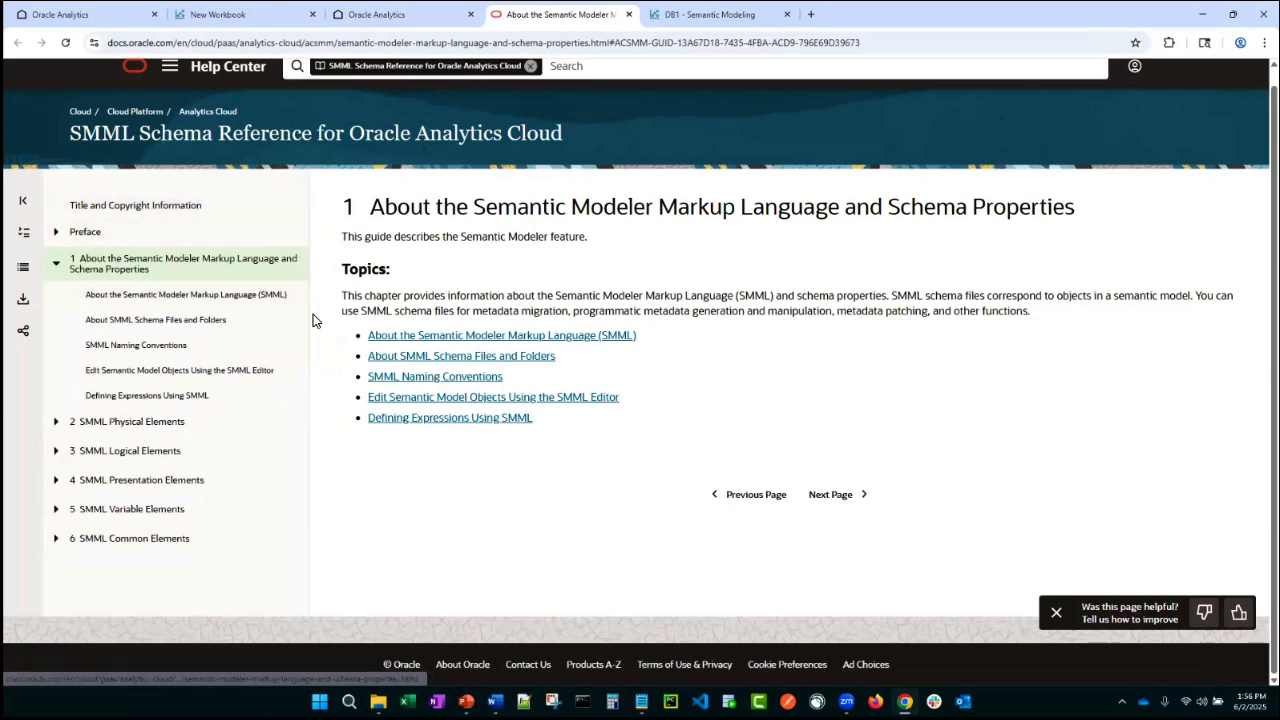
- Return to the semantic model and close the Products SMML editor, saving the changes to Products
left_click(412, 12)
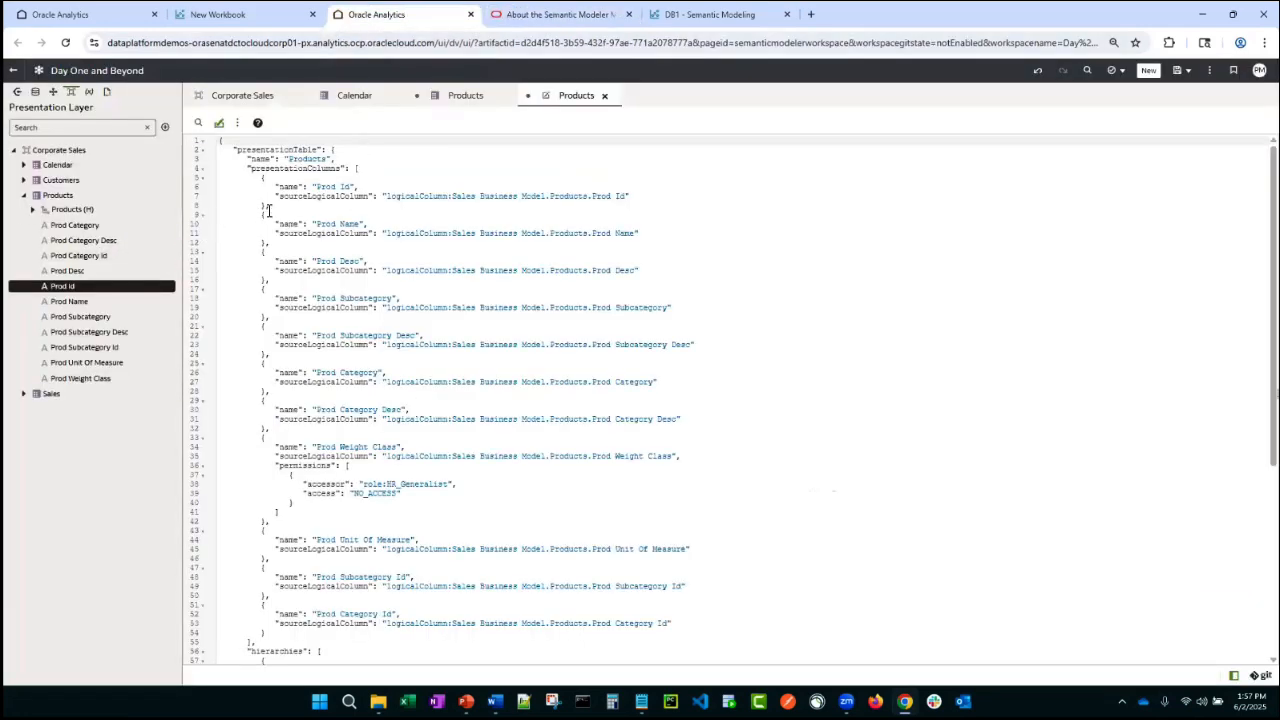
left_click(604, 95)
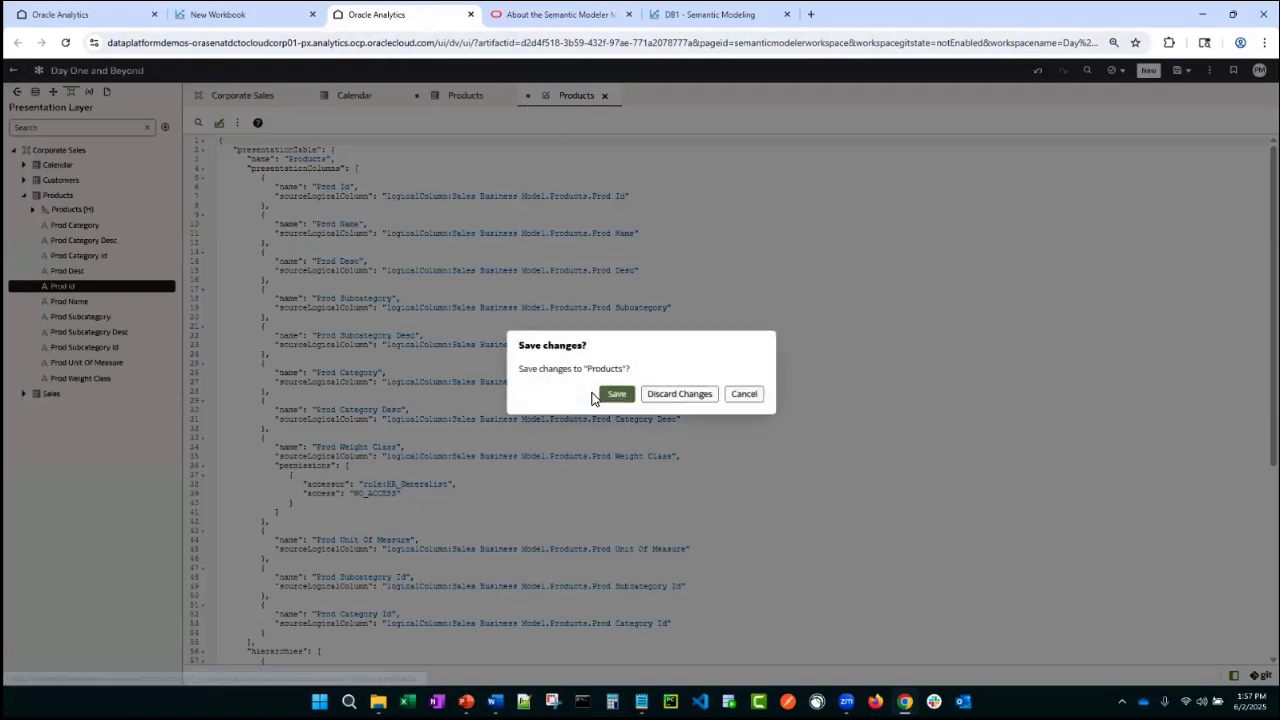
left_click(615, 393)
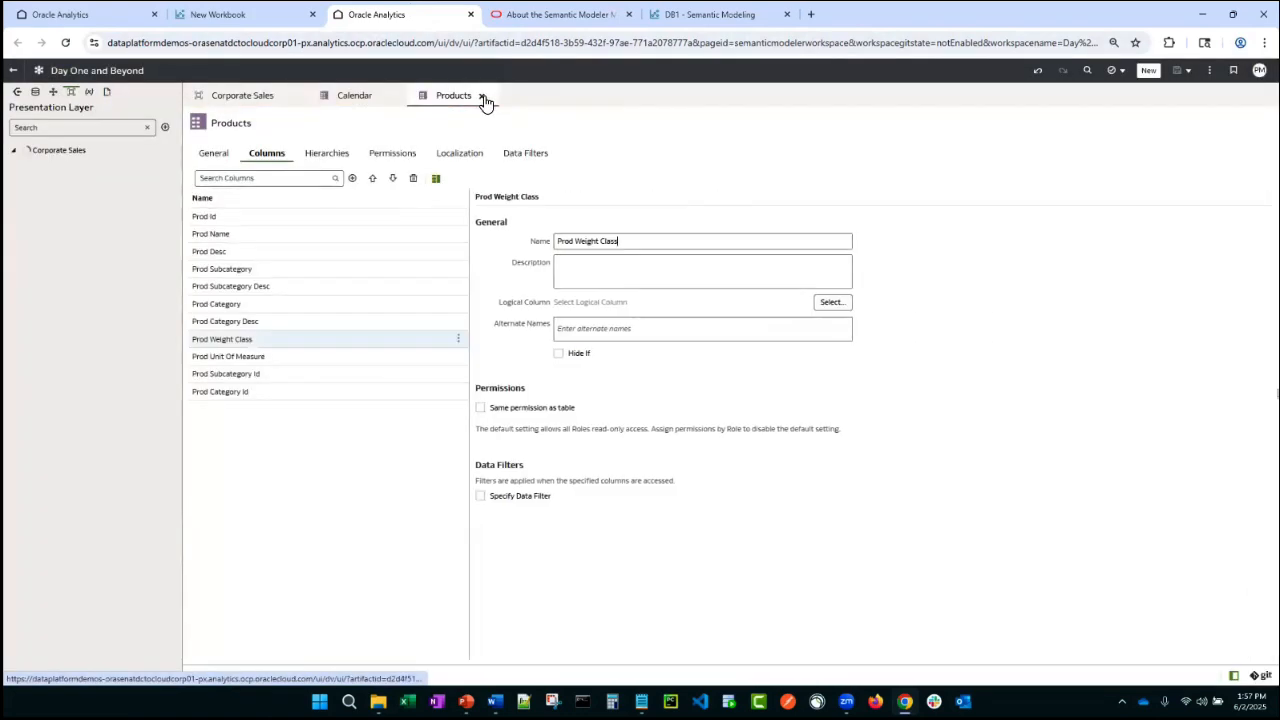
- Create a presentation table named Countries in the Corporate Sales subject area
left_click(486, 96)
left_click(382, 95)
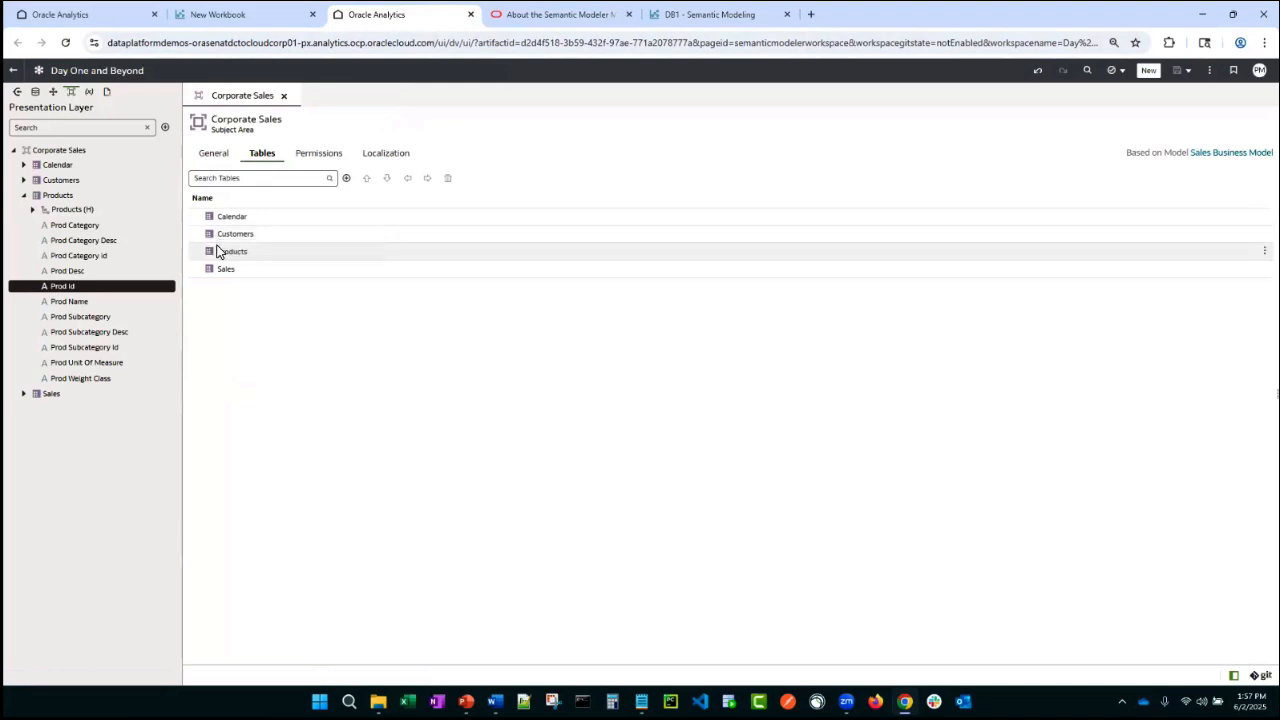
left_click(346, 179)
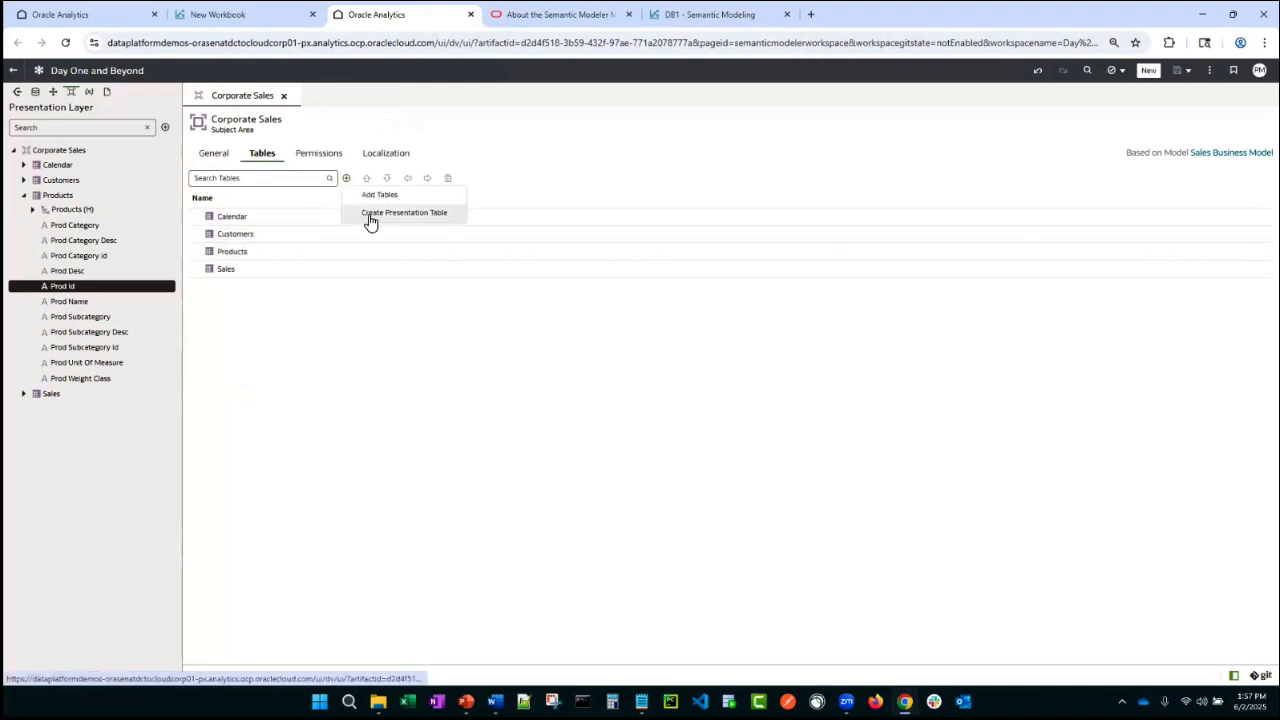
left_click(368, 213)
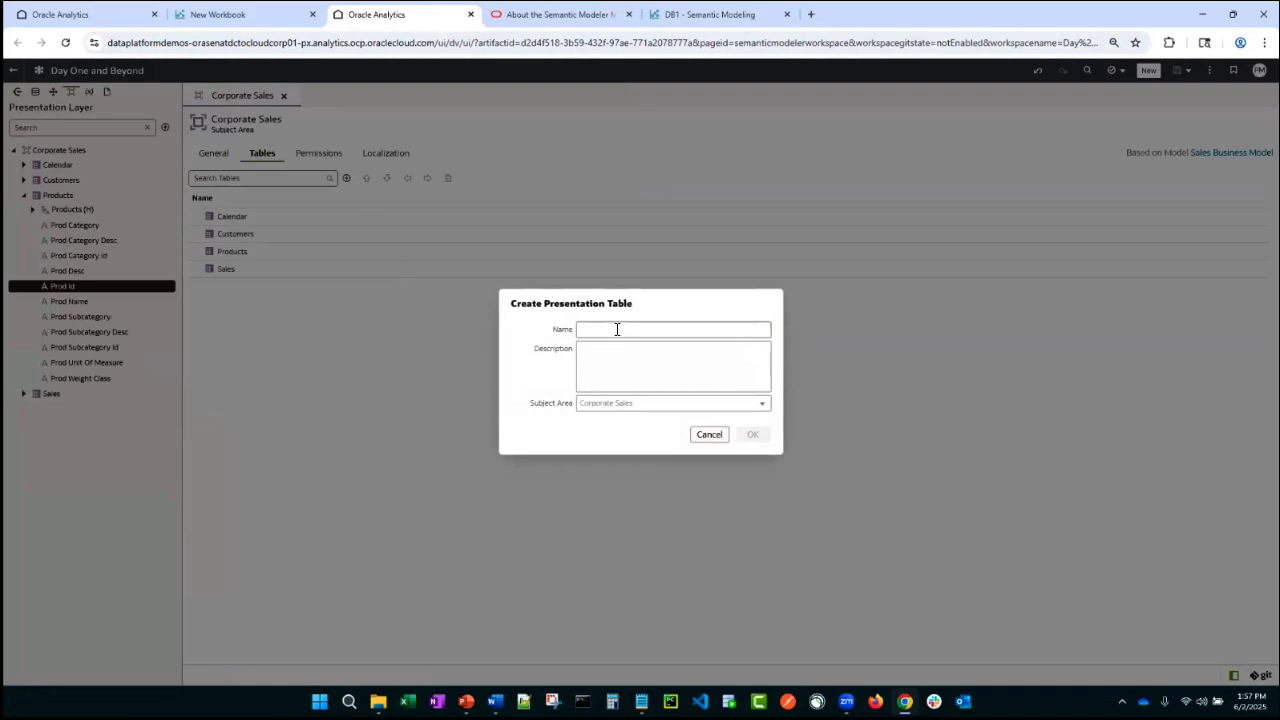
type("Countries")
left_click(753, 434)
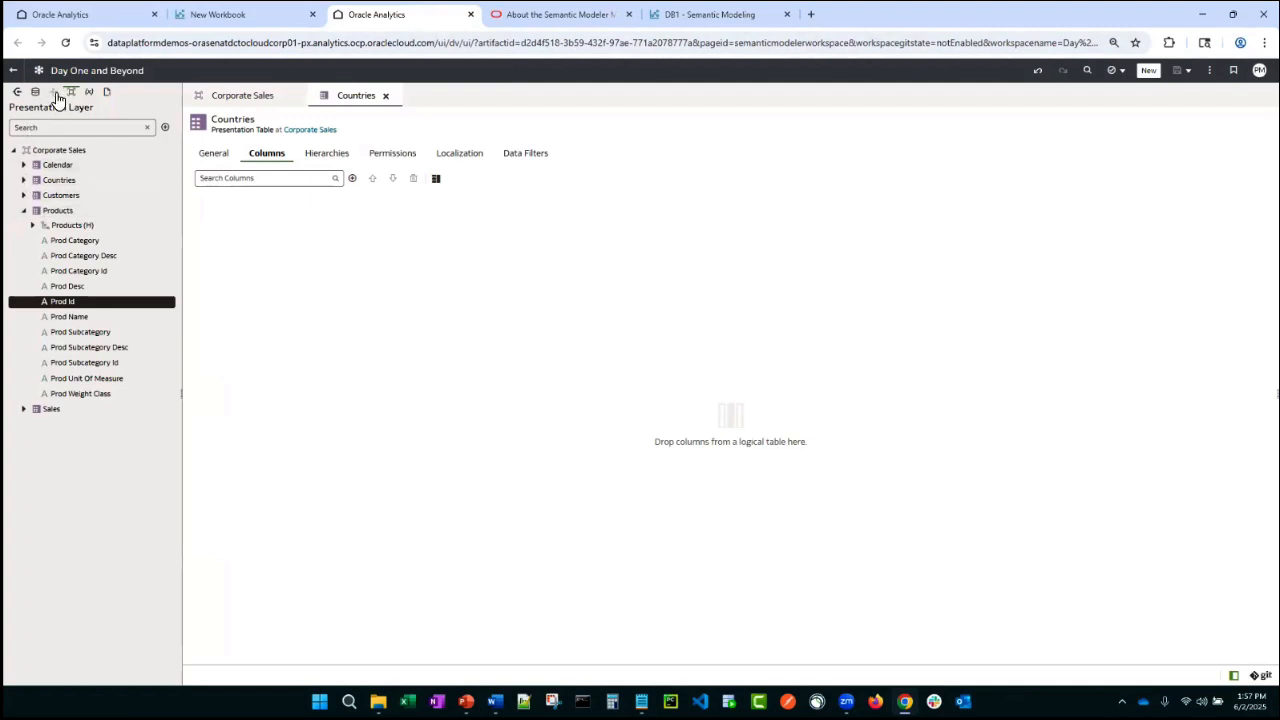
- Add Cust State Province, Cust Postal Code, Cust State Province Id and Cust Street Address from the logical Customers table to Countries, and save
left_click(53, 91)
left_click(23, 180)
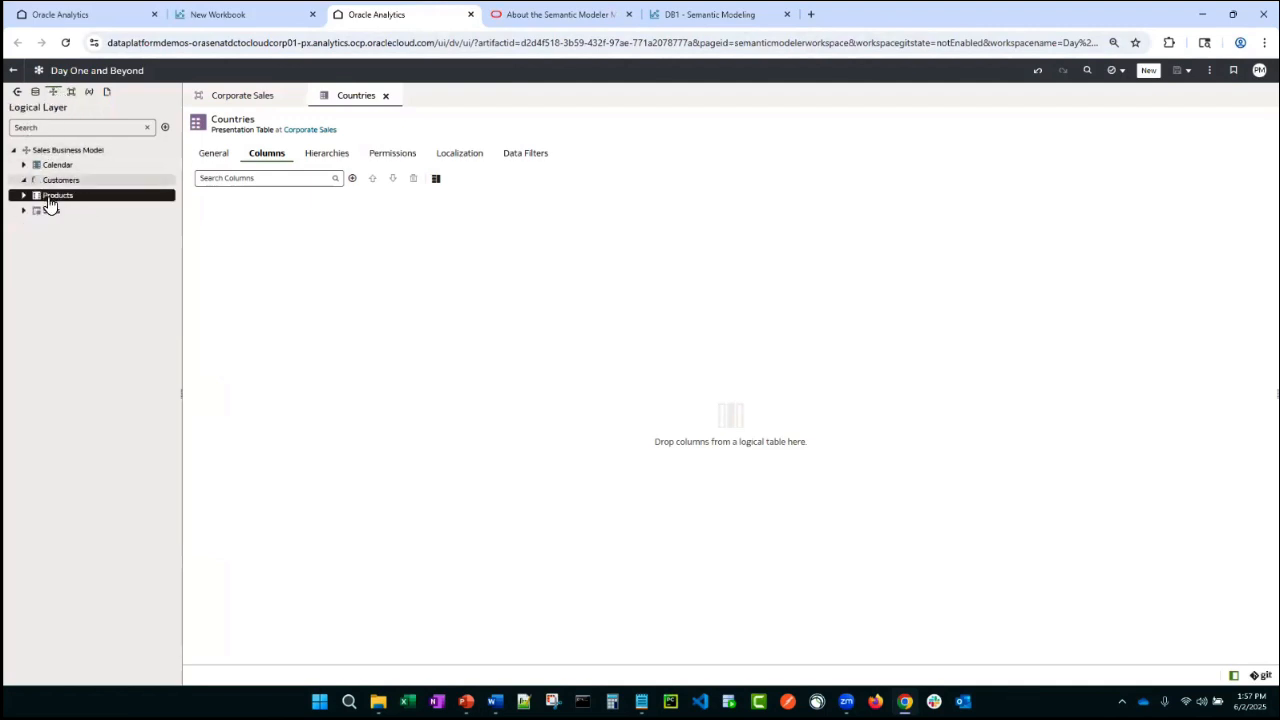
scroll(72, 238, "down", 1)
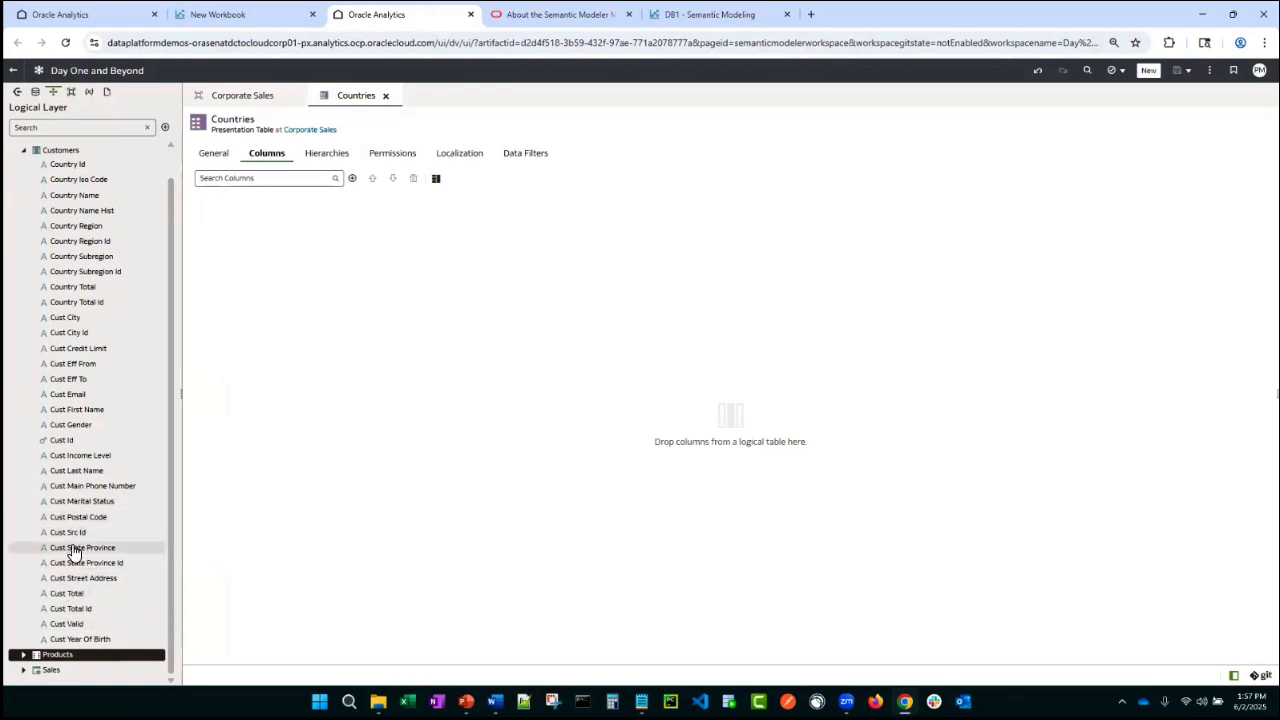
left_click(72, 549)
left_click(80, 524, "ctrl")
left_click(108, 569, "ctrl")
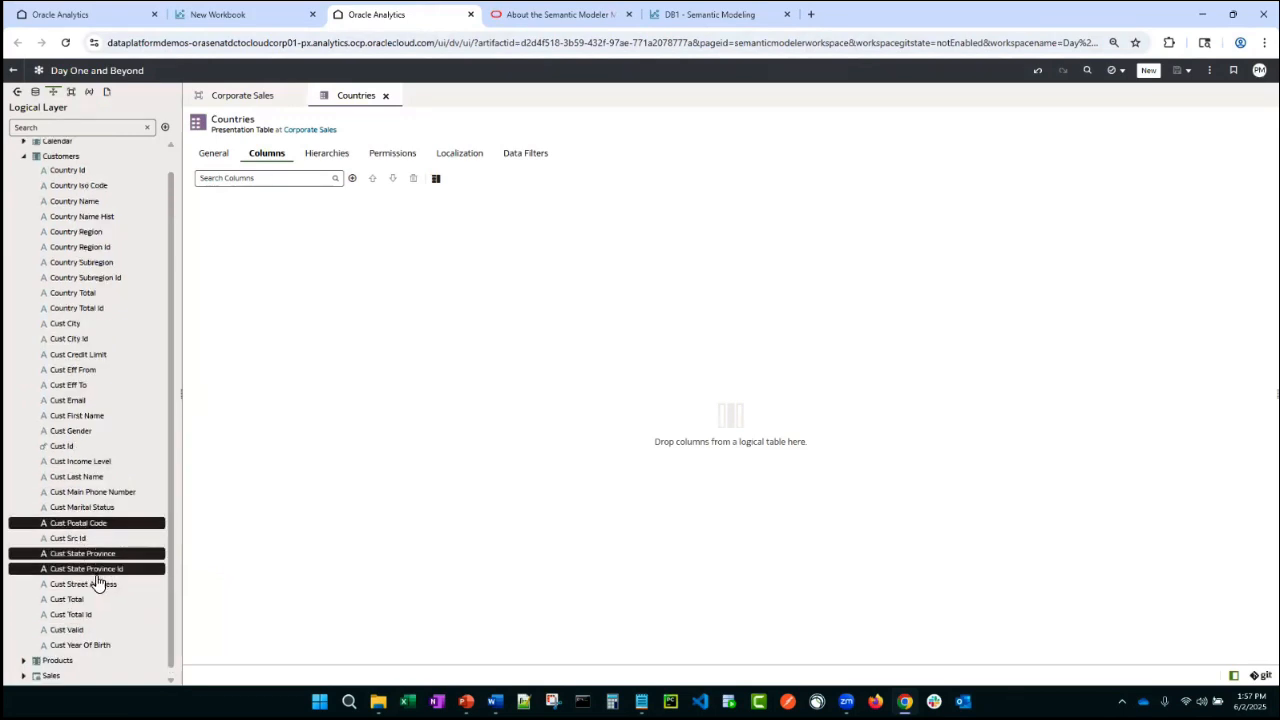
left_click(92, 585, "ctrl")
left_click_drag(84, 532, 402, 360)
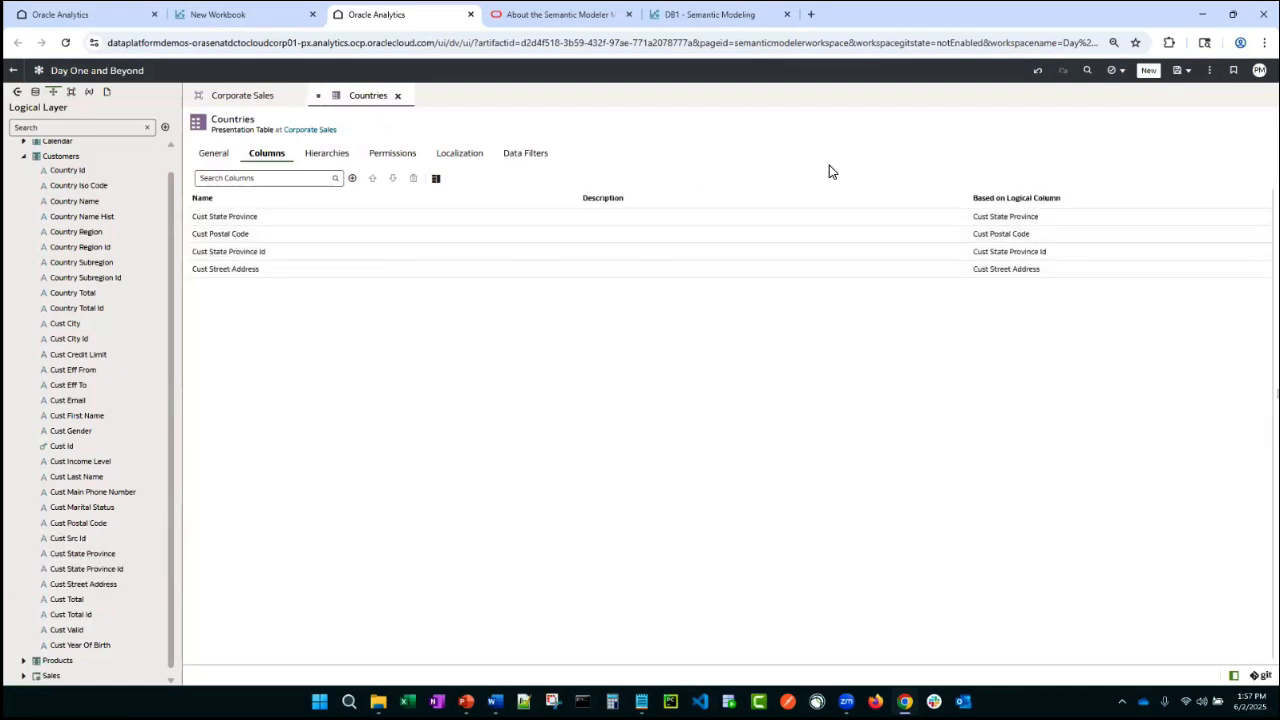
key("ctrl+s")
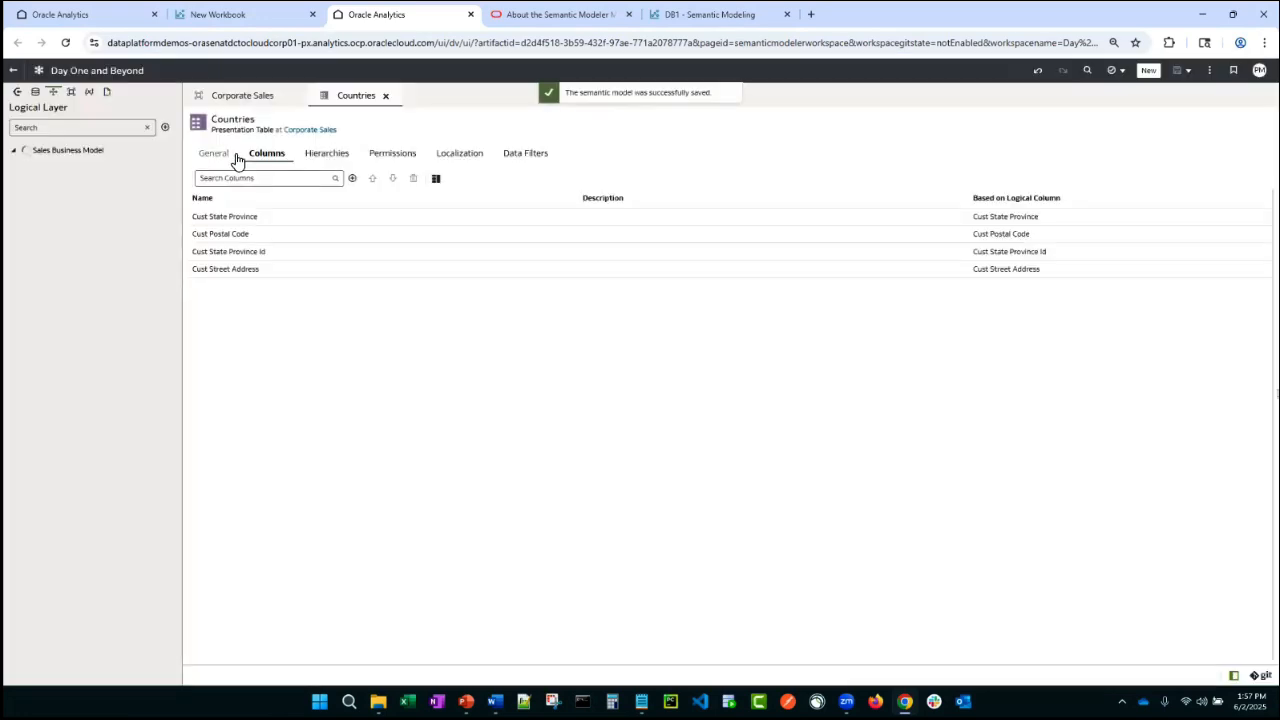
- Move Countries up in the Corporate Sales table list and nest it under Customers
left_click(278, 100)
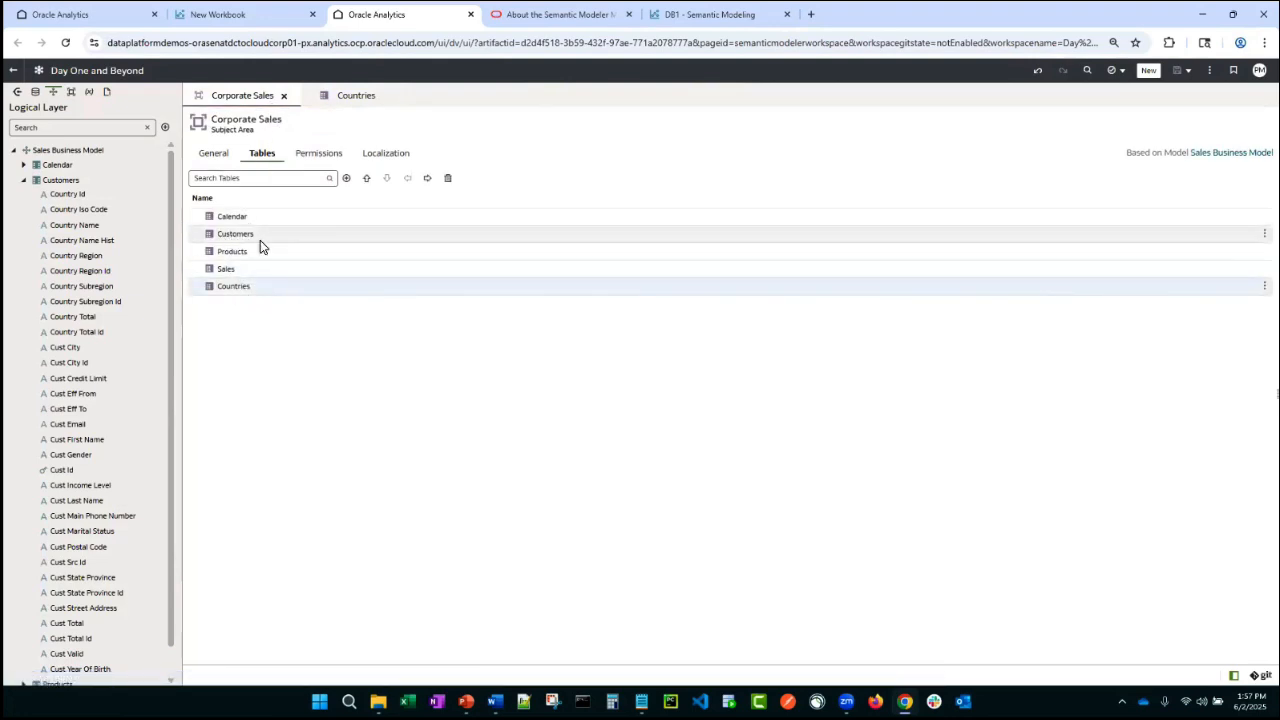
left_click(367, 180)
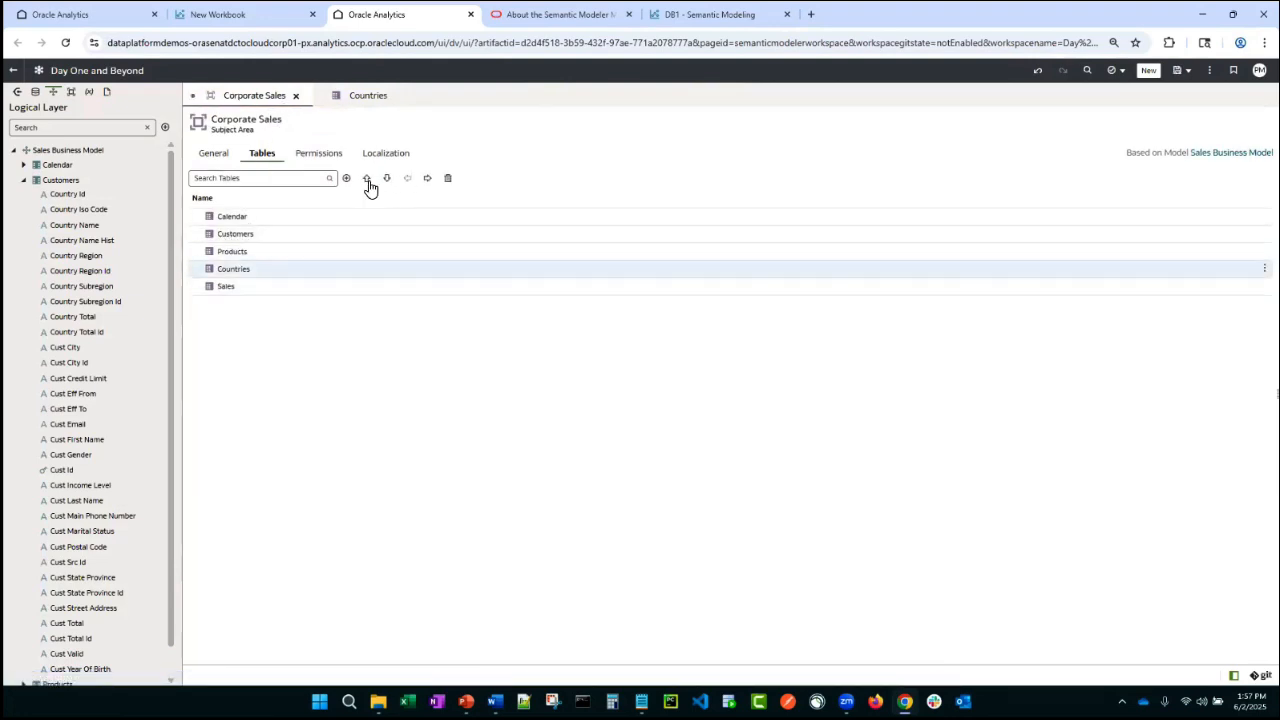
left_click(367, 180)
left_click(427, 179)
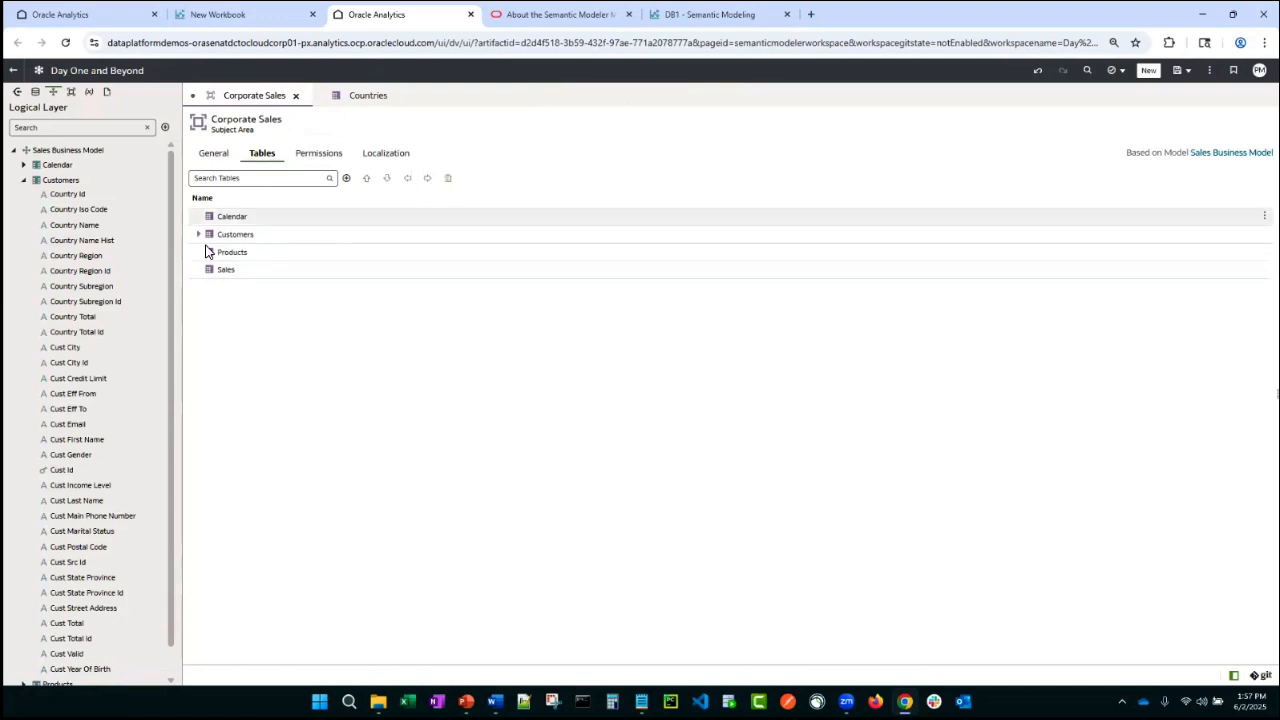
left_click(200, 235)
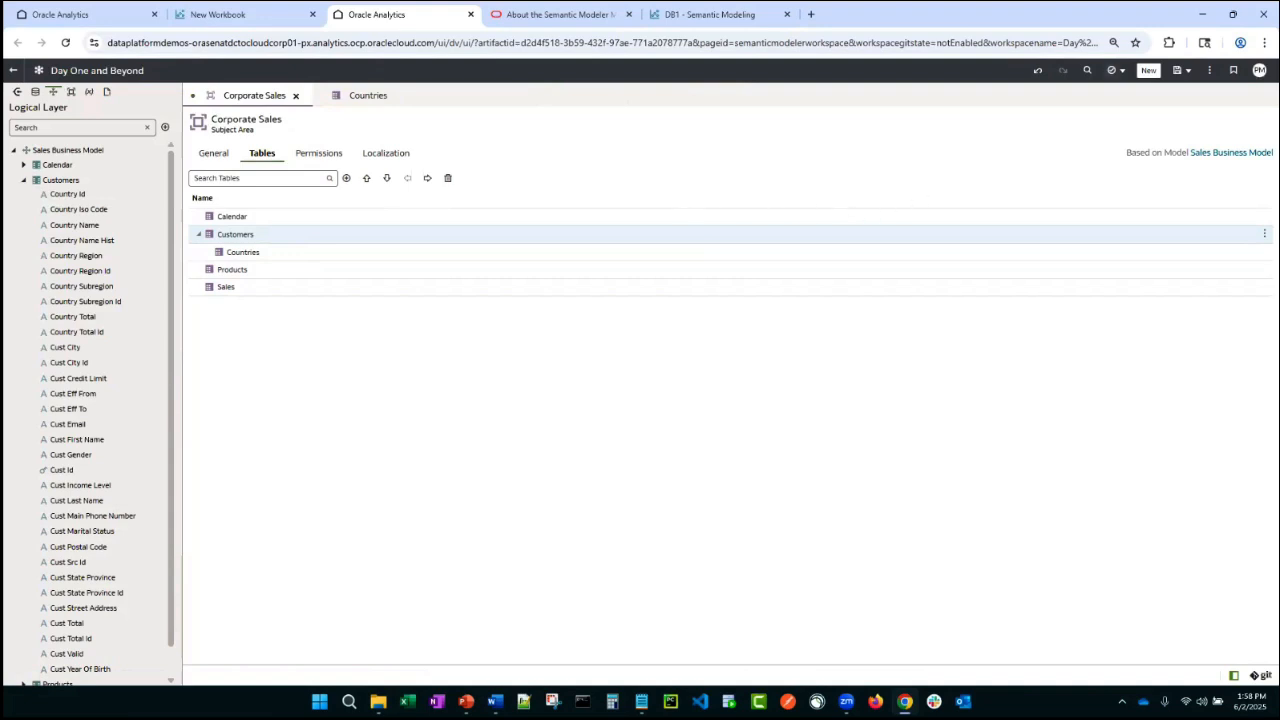
- Run a consistency check and delete the New Calc column from the Sales presentation table
left_click(1111, 70)
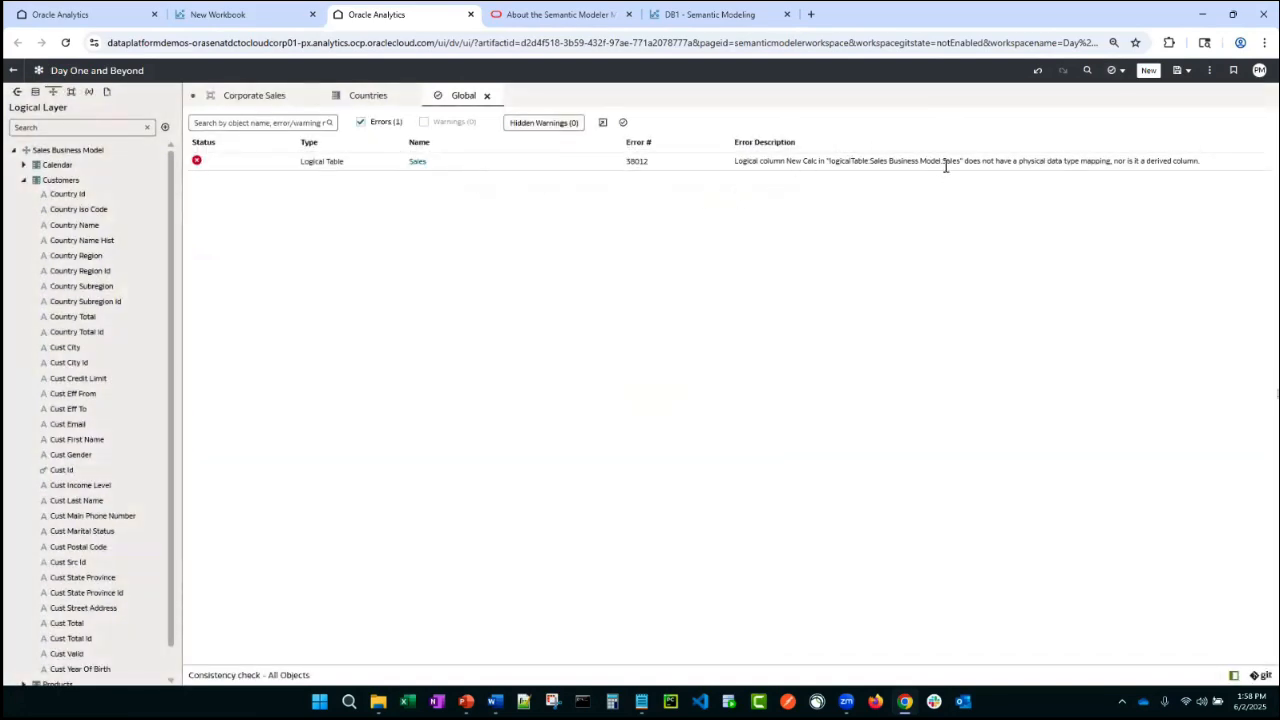
left_click(235, 95)
double_click(228, 270)
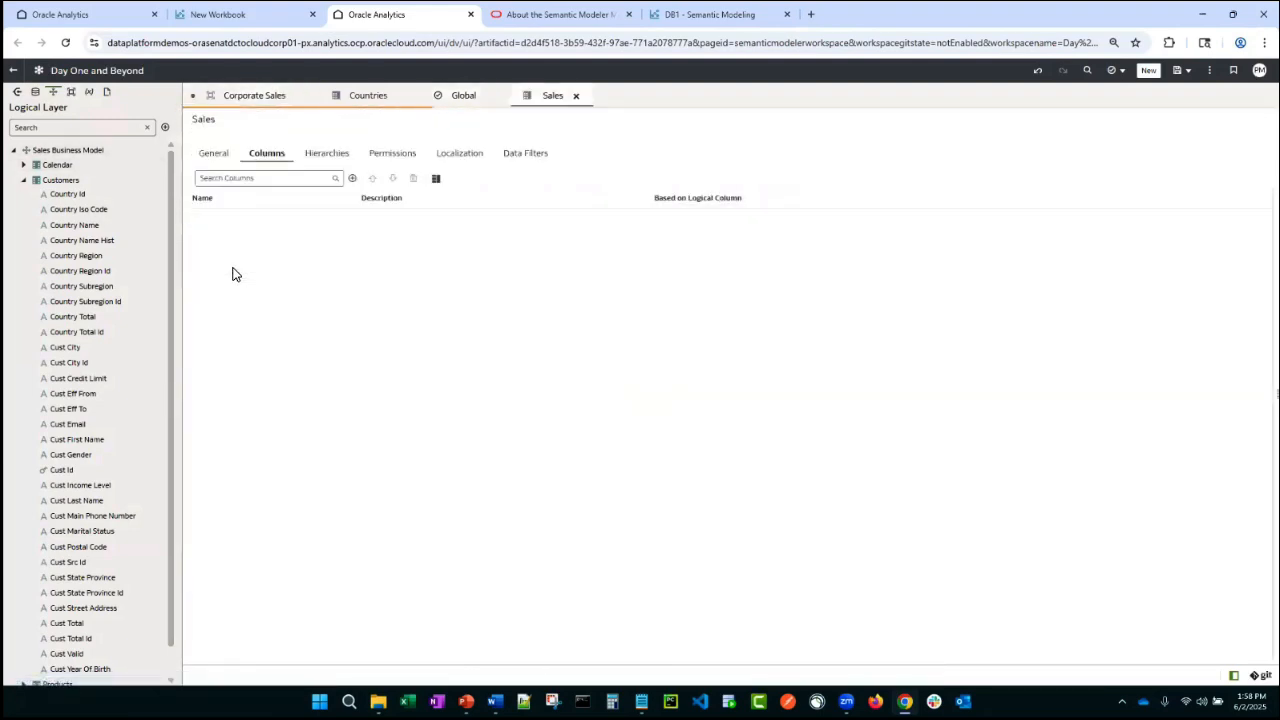
right_click(218, 251)
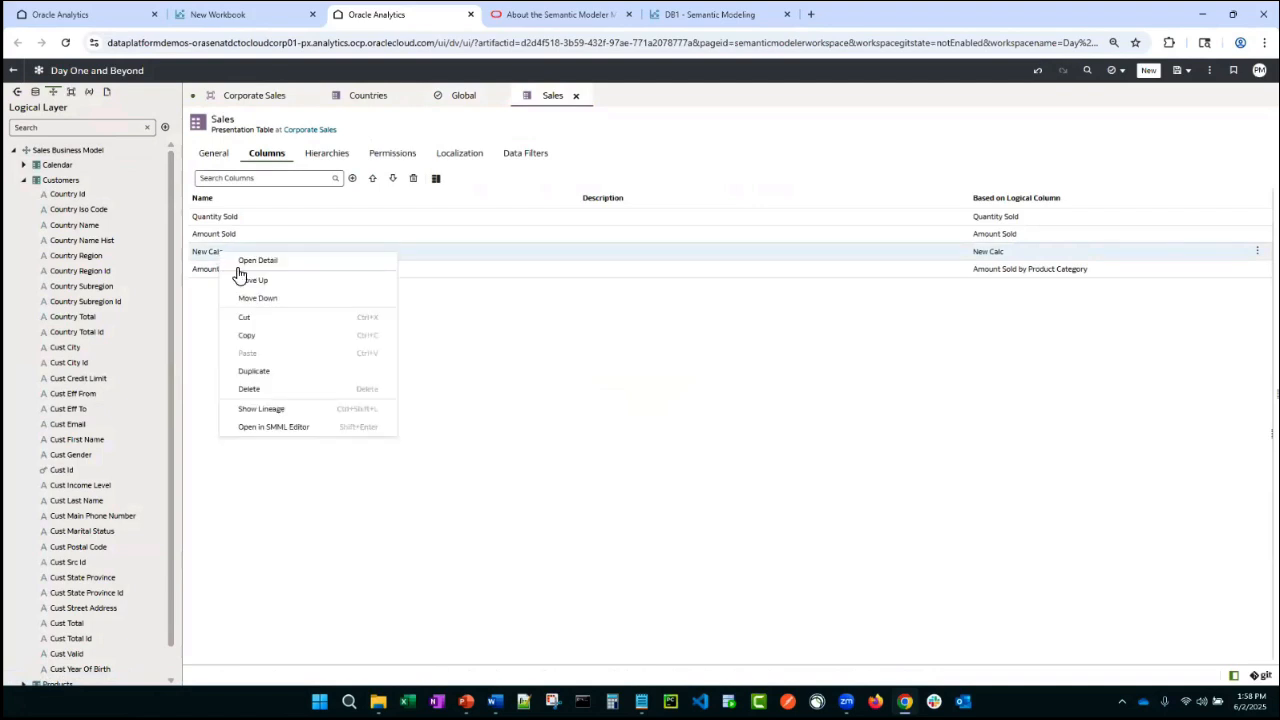
left_click(263, 392)
left_click(714, 410)
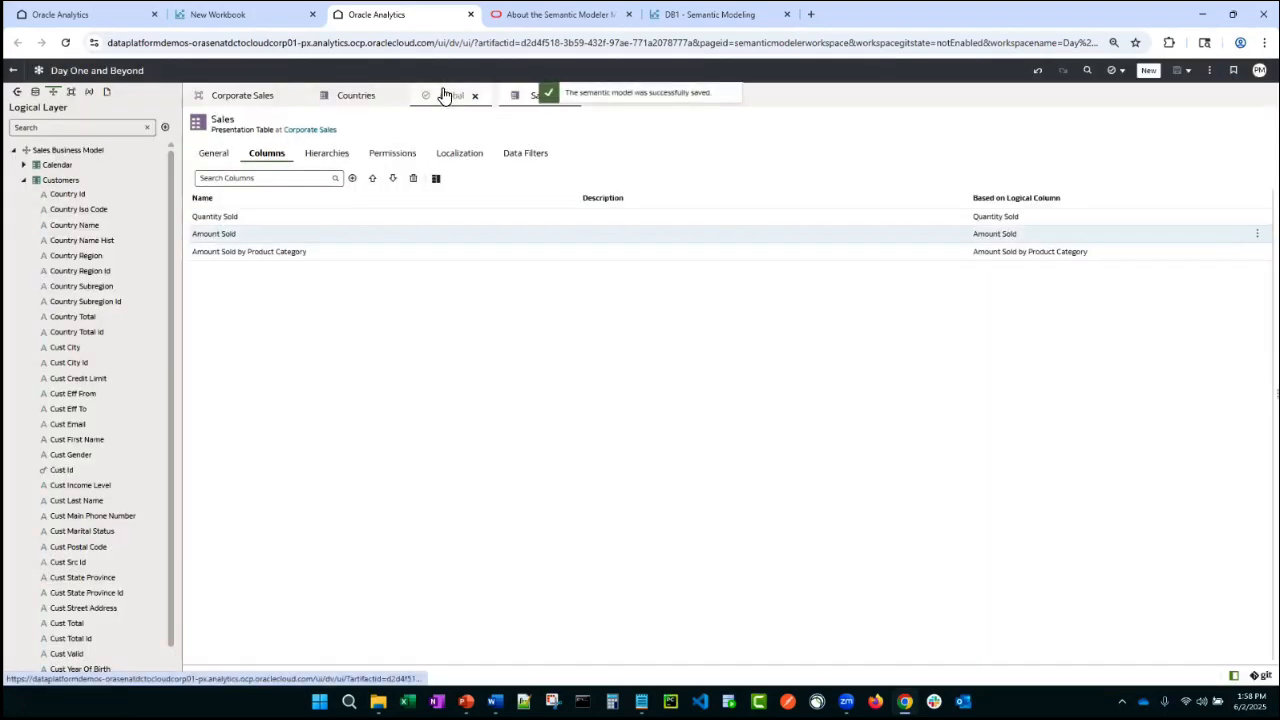
- Rerun the consistency check and delete the New Calc column from the logical Sales fact table
left_click(447, 95)
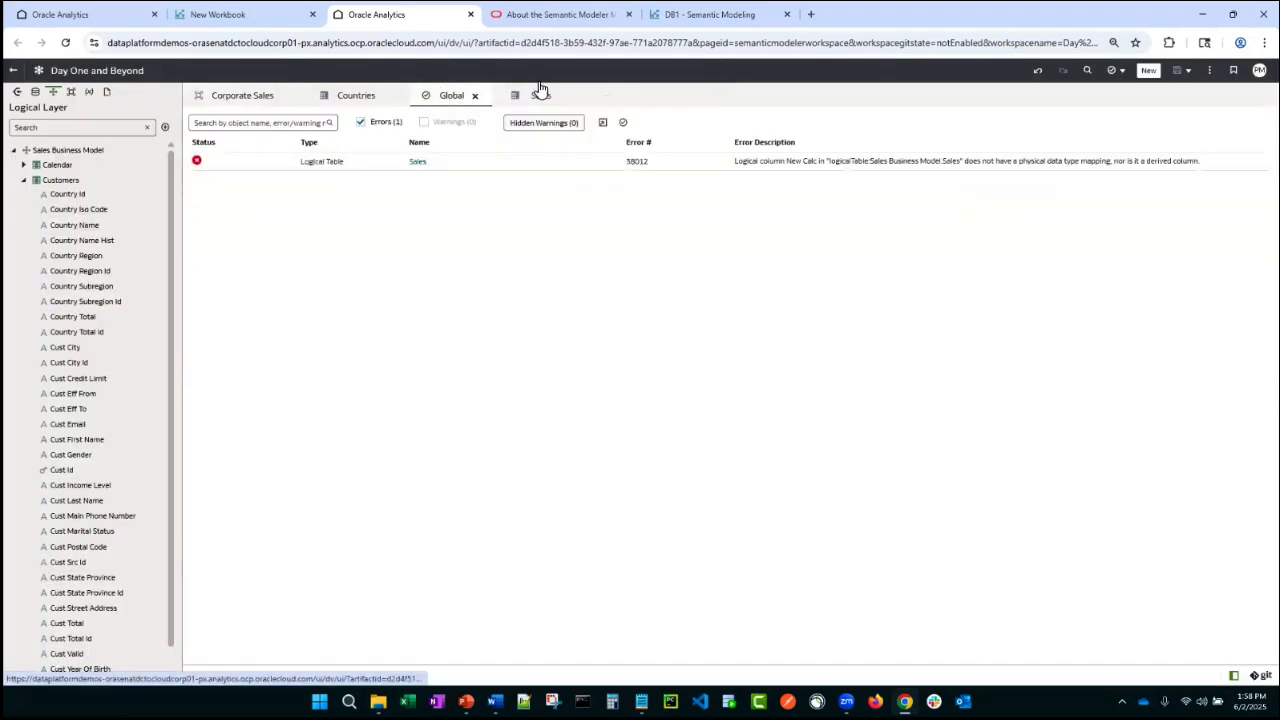
left_click(622, 122)
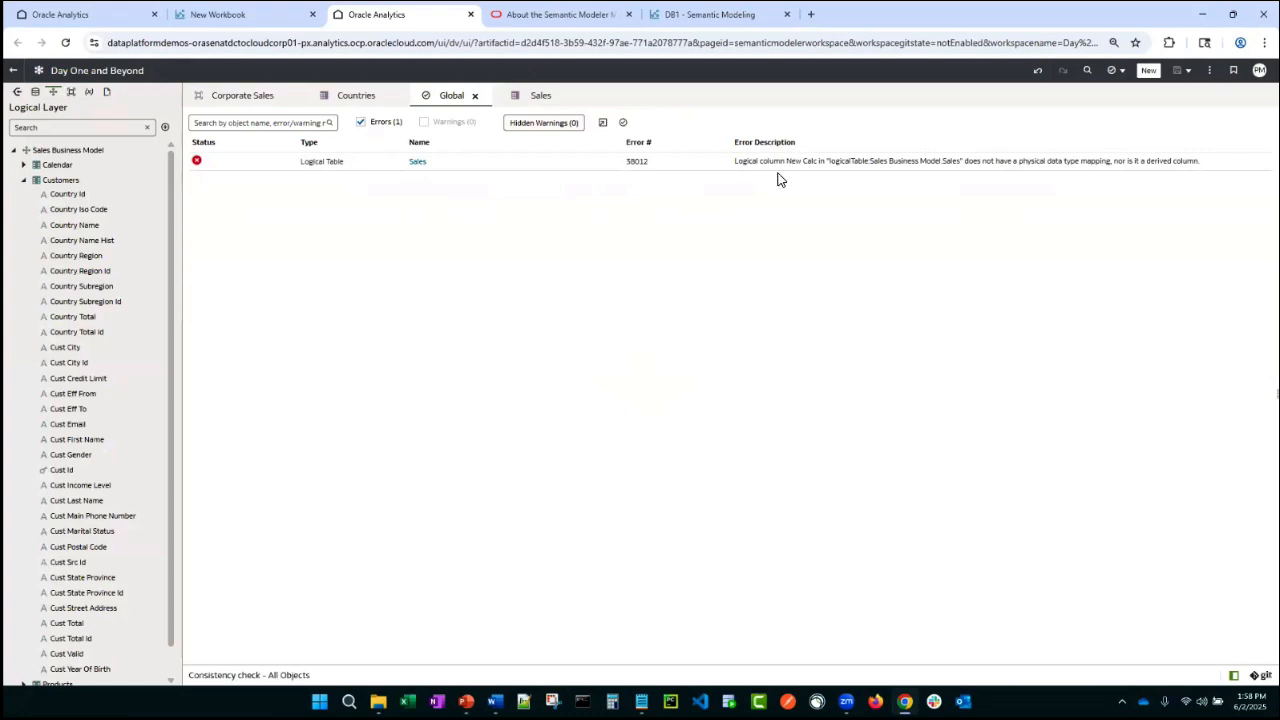
left_click(23, 180)
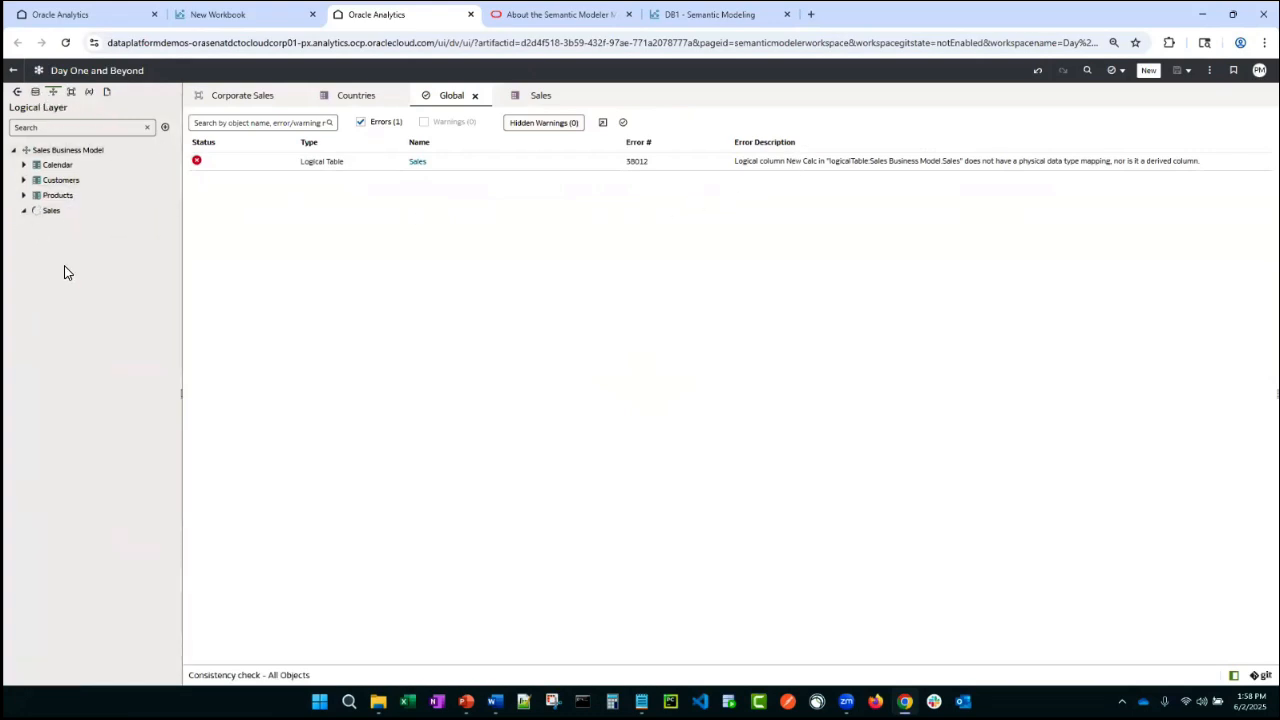
right_click(62, 256)
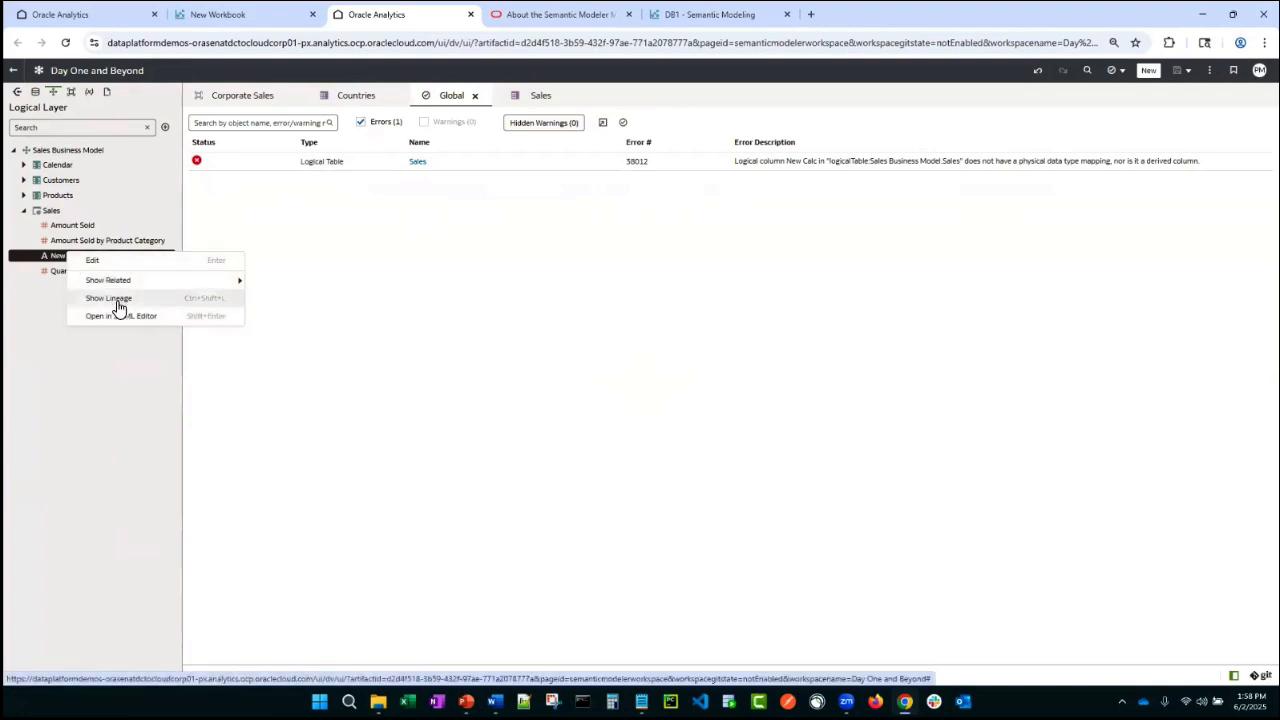
right_click(43, 256)
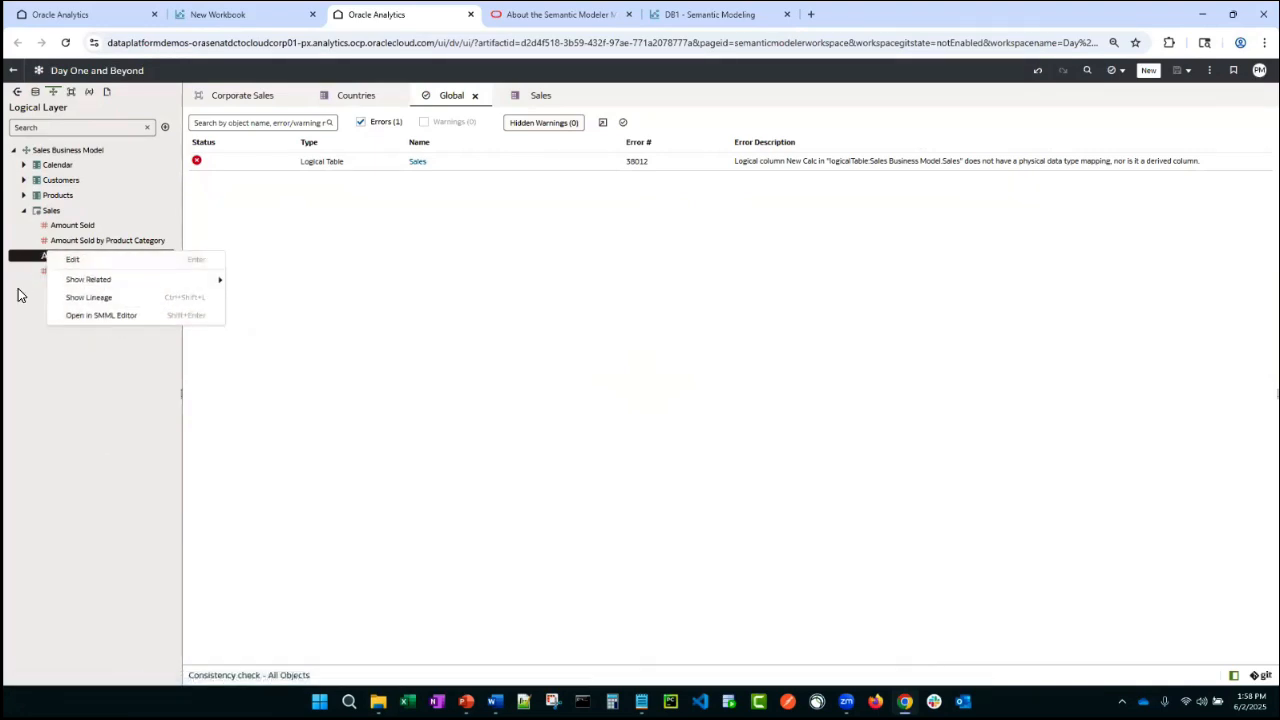
left_click(55, 258)
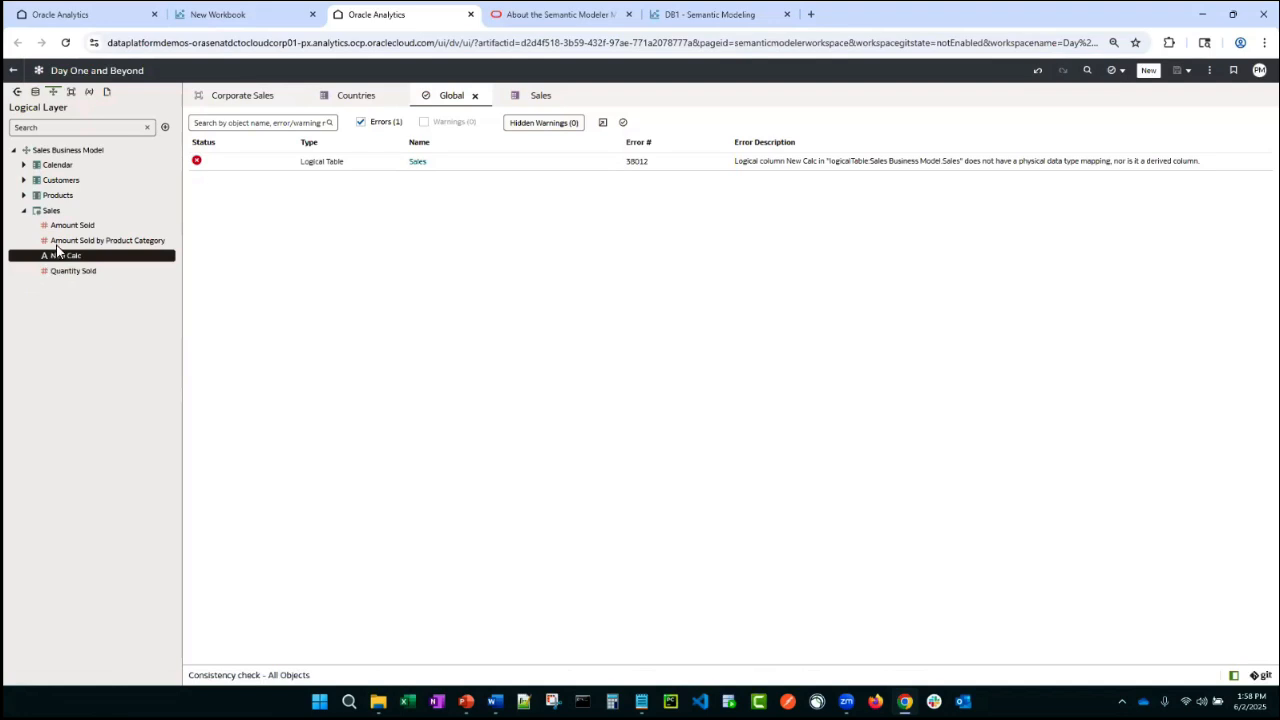
double_click(52, 211)
right_click(220, 253)
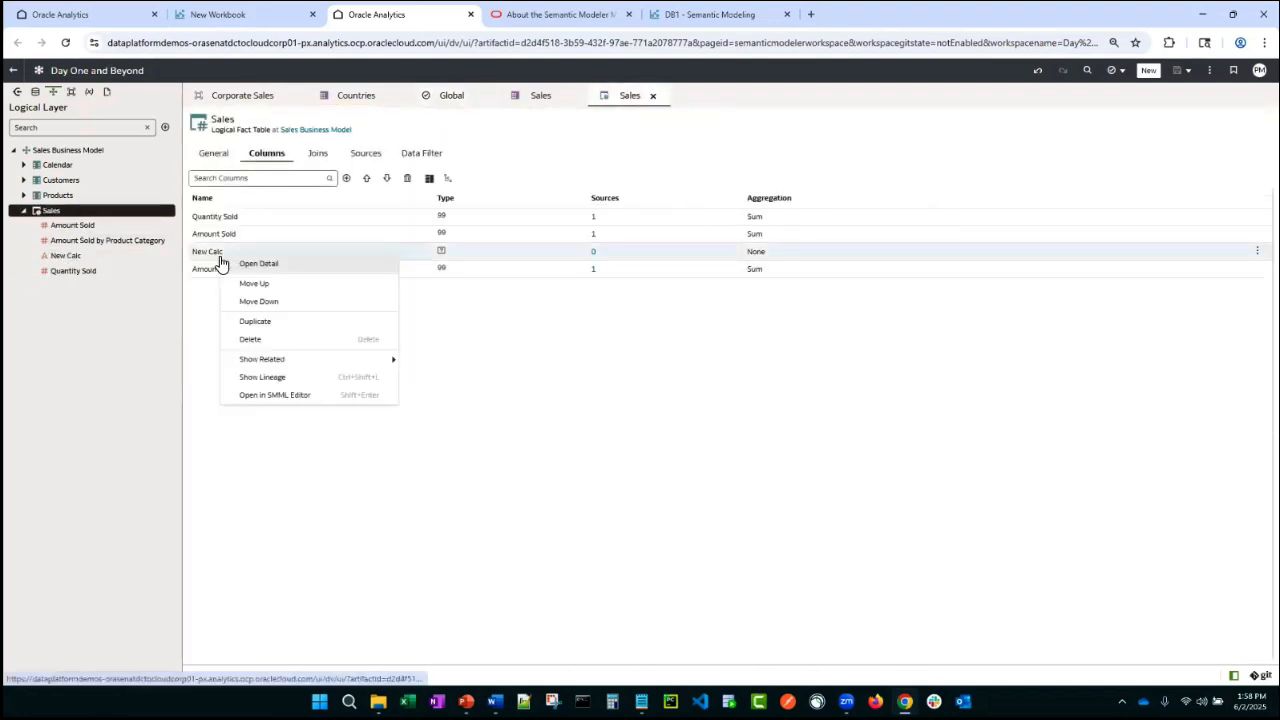
left_click(274, 342)
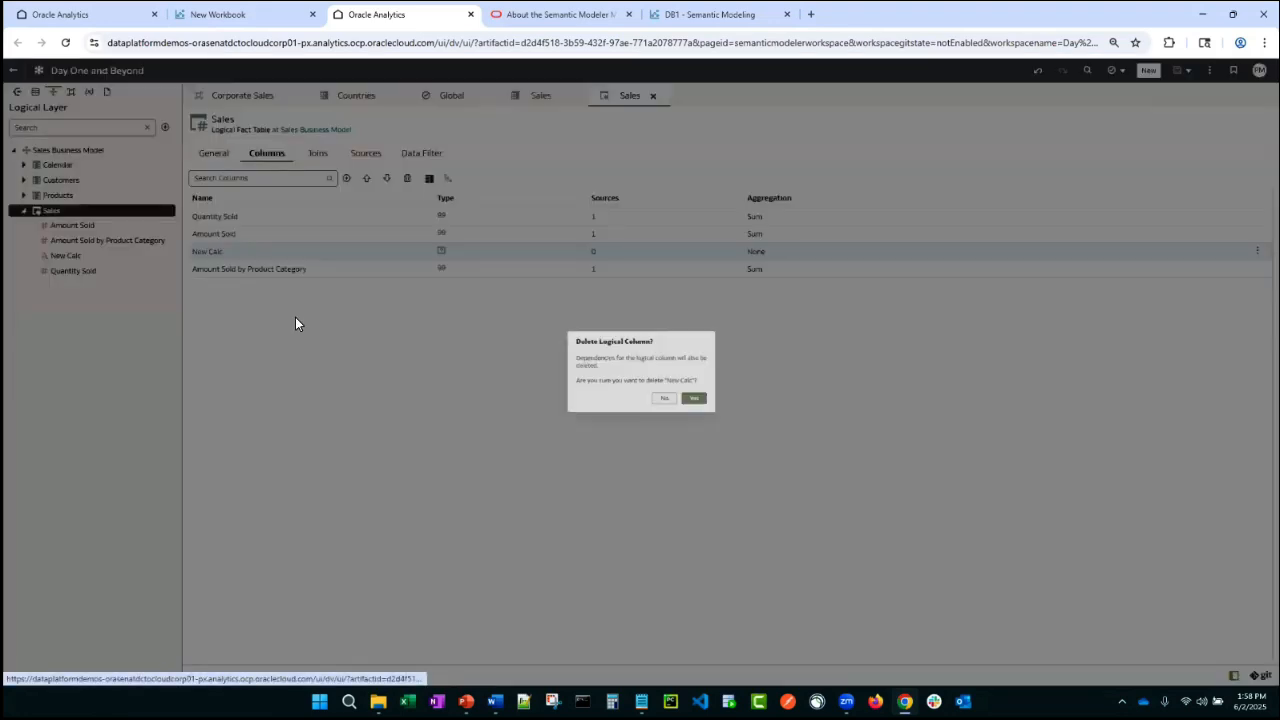
left_click(711, 408)
- Save all changes to the semantic model and rerun the consistency check
left_click(449, 97)
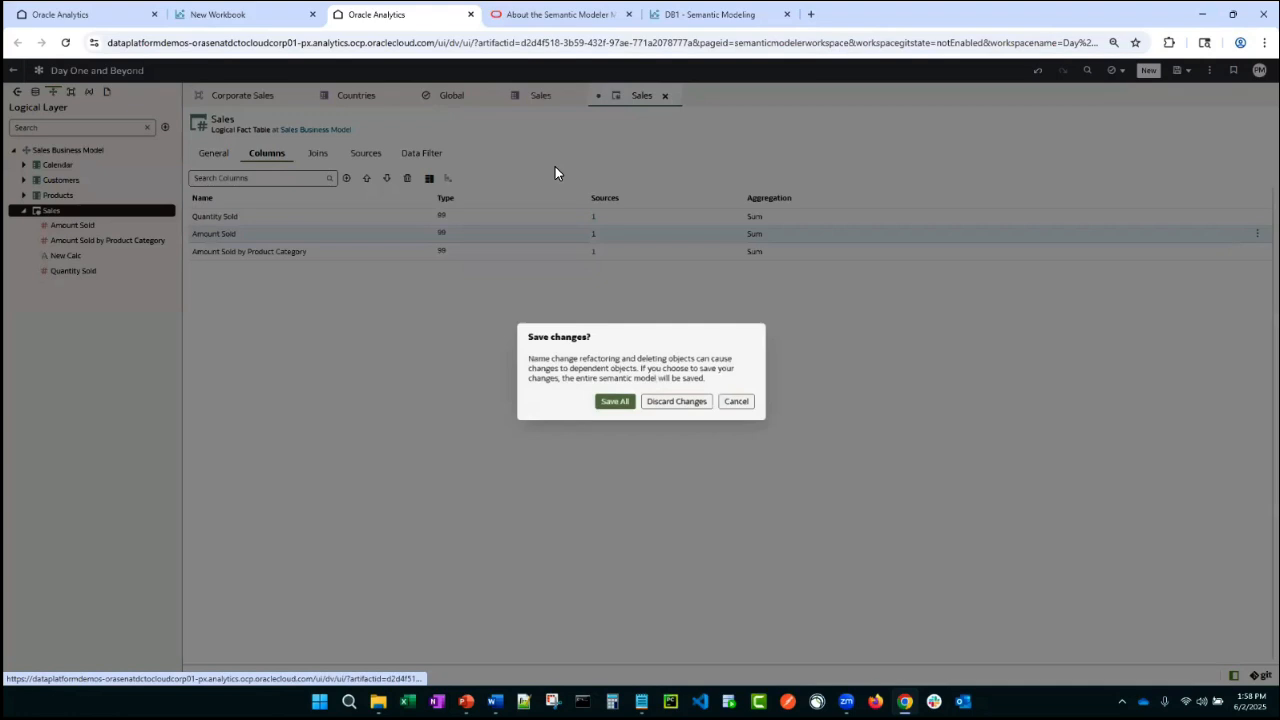
left_click(615, 404)
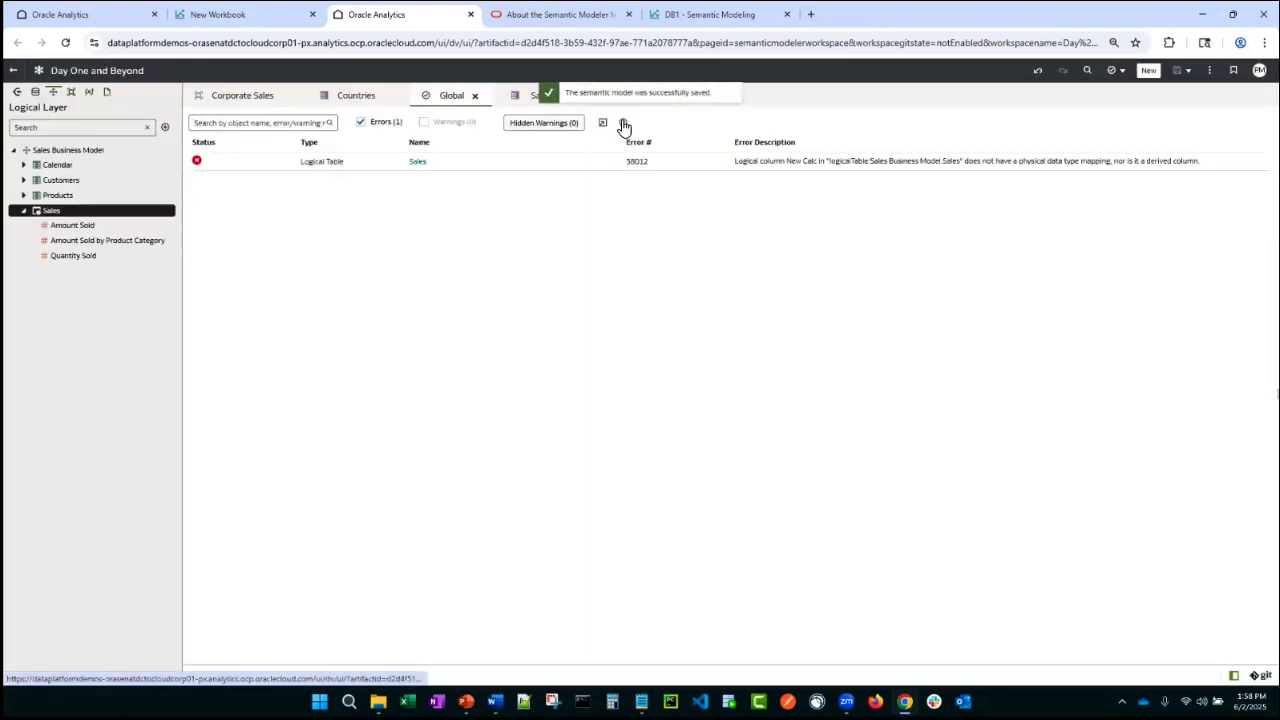
left_click(622, 122)
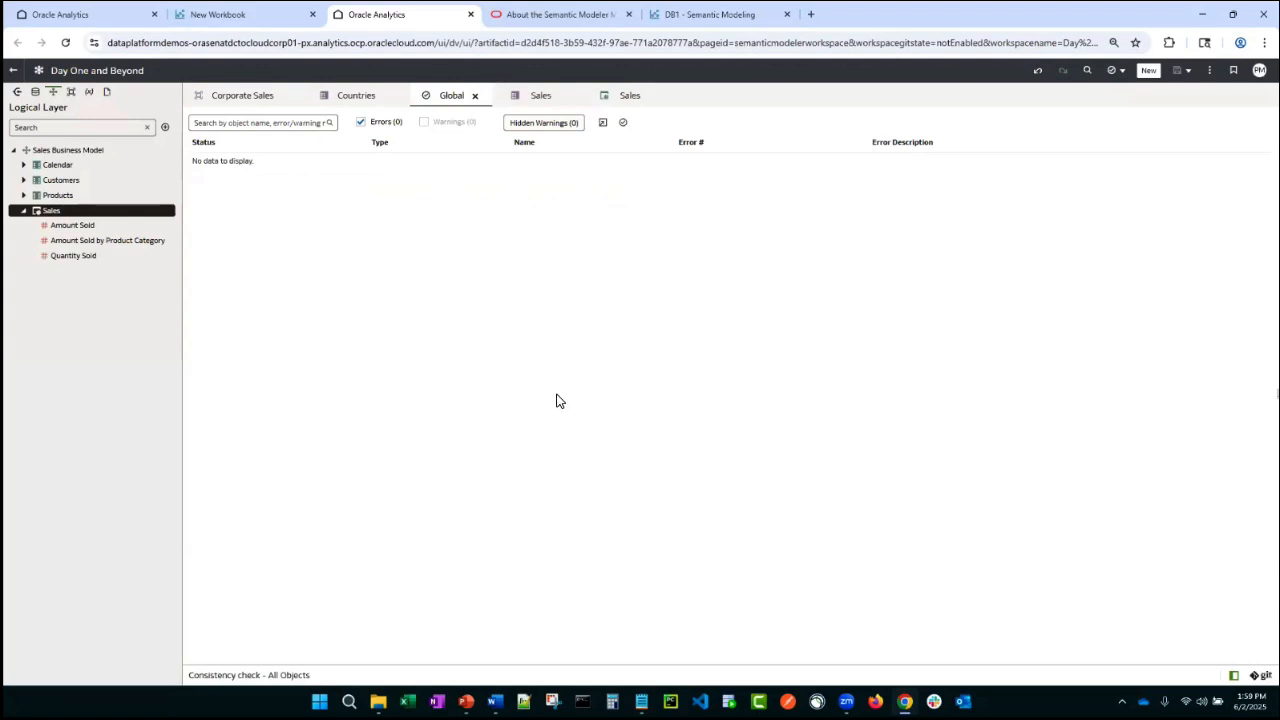
- Open the semantic model's actions menu
left_click(1209, 70)
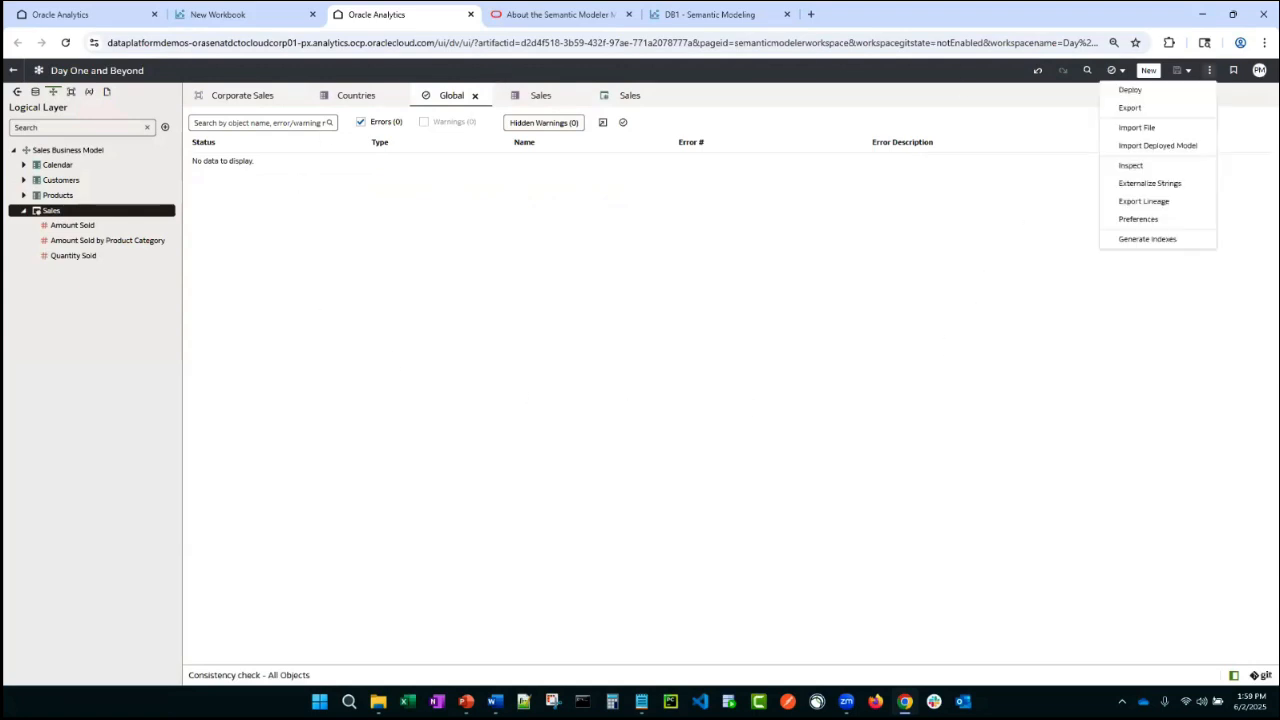